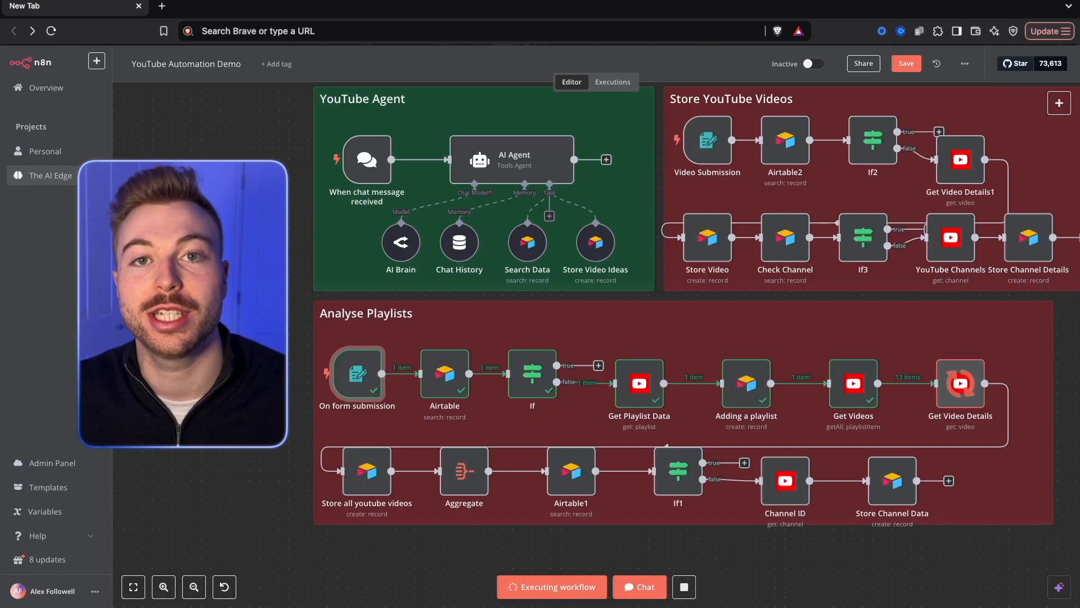
Submit the test form and run the Store Channel Details node as a single test step.
scroll(289, 431, up, 1)
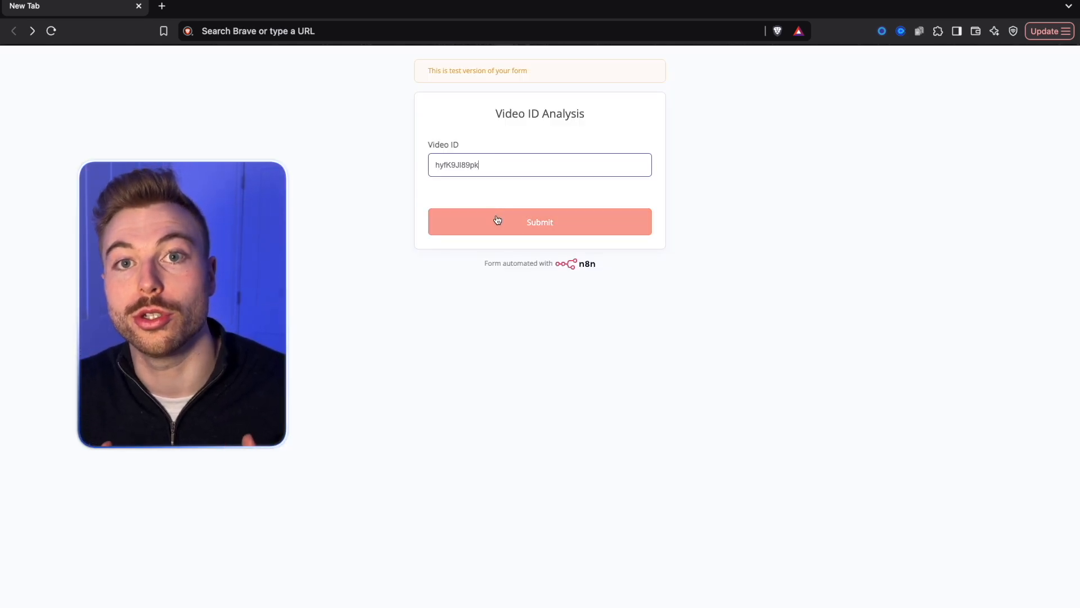
key(Return)
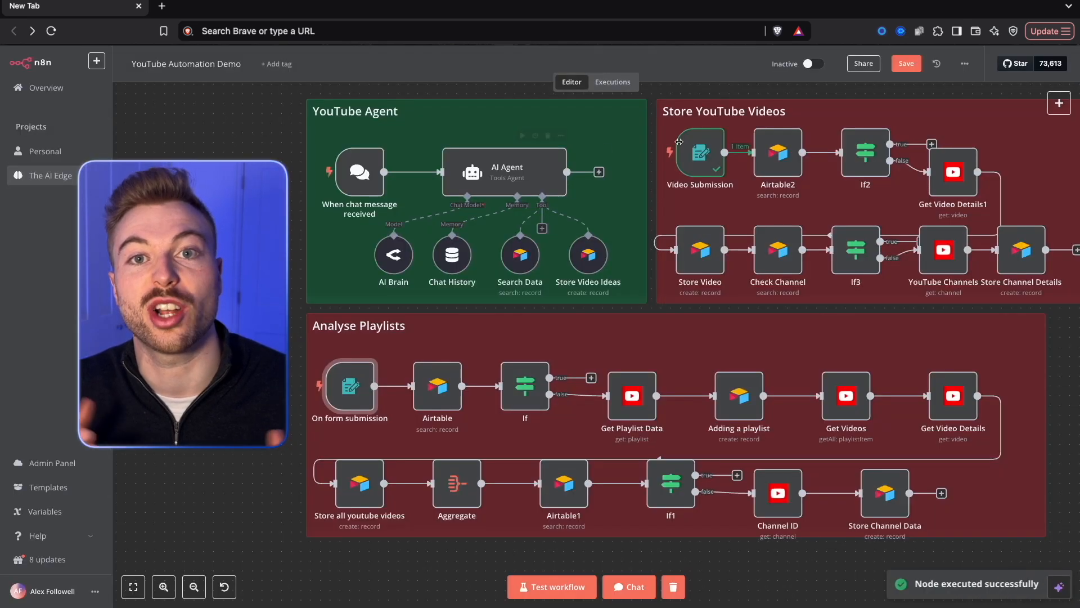
right_click(1026, 257)
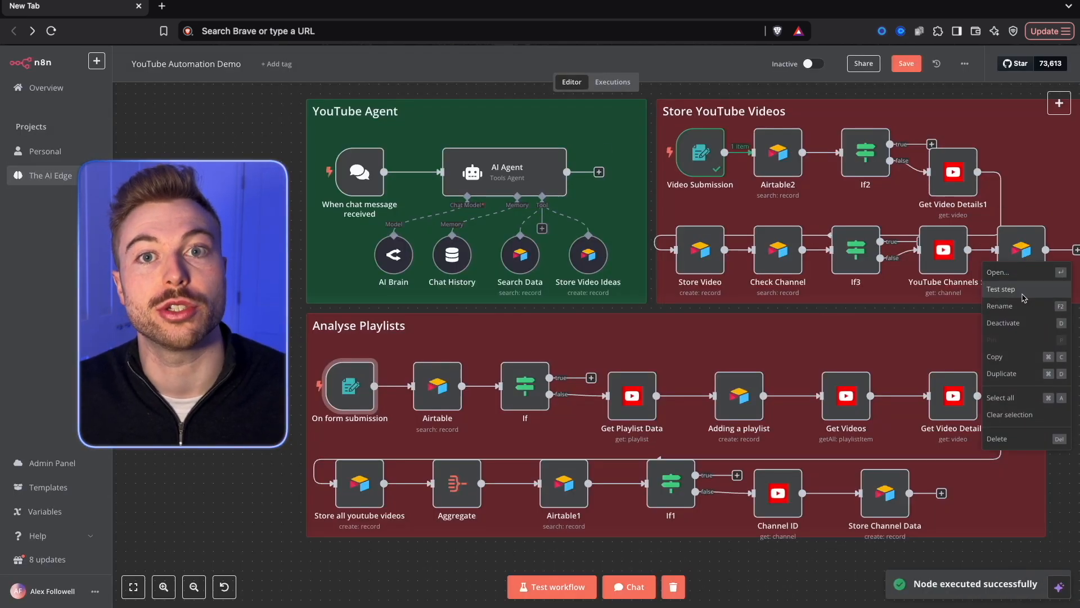
click(1023, 292)
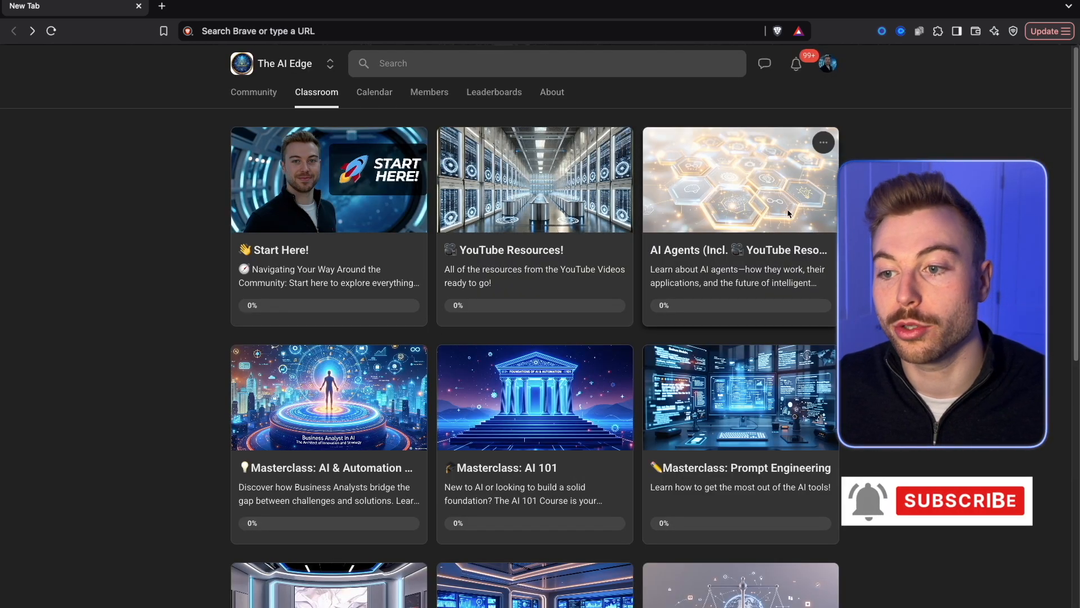
Find the Create Viral Videos lesson's resources in the AI Agents course and import the blueprint file into an n8n workflow.
click(786, 208)
scroll(563, 500, down, 5)
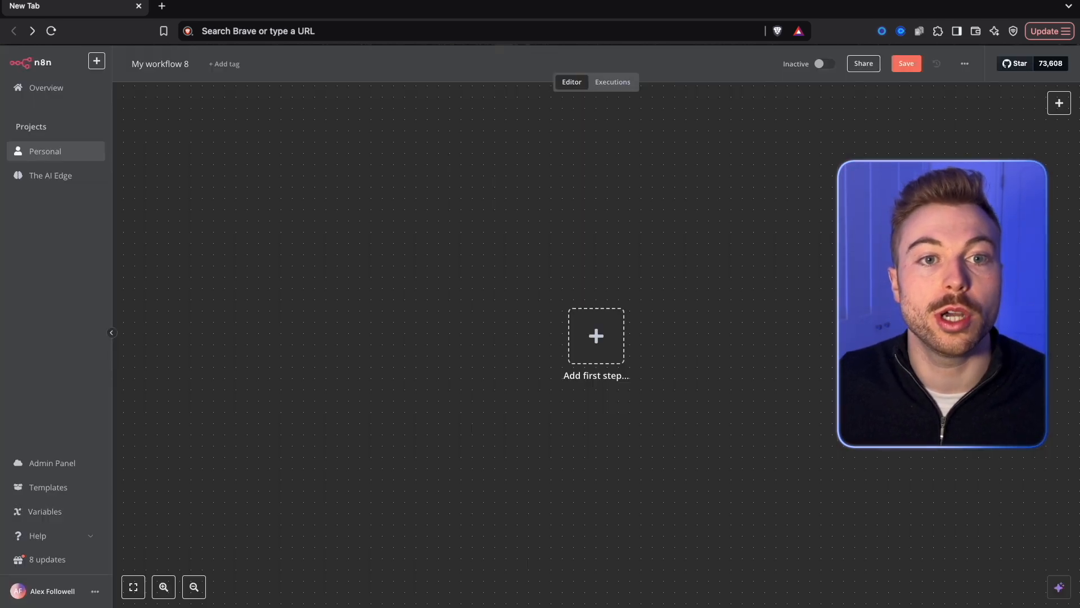
click(964, 64)
click(981, 141)
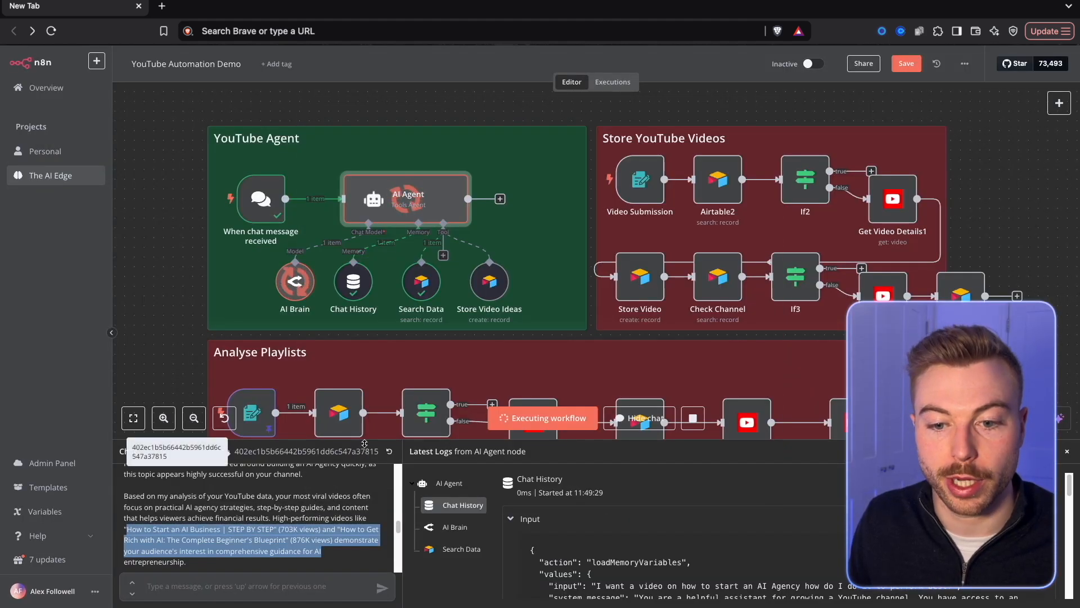
drag(365, 443, 343, 364)
click(339, 368)
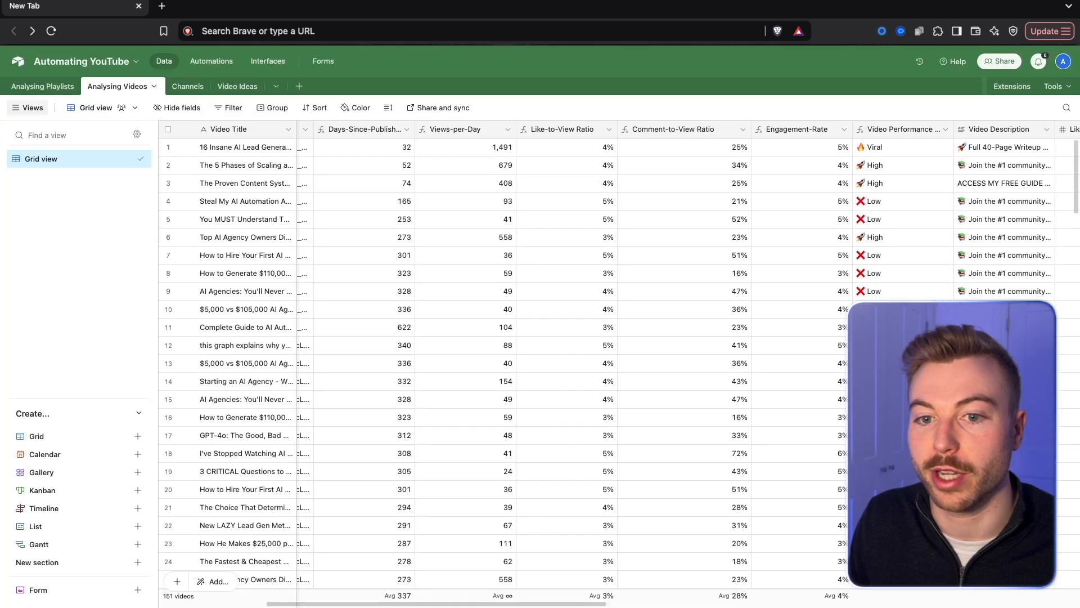
Switch to the Automating YouTube base in Airtable and look through the Analysing Videos records and the Analysing Playlists table.
scroll(271, 213, down, 20)
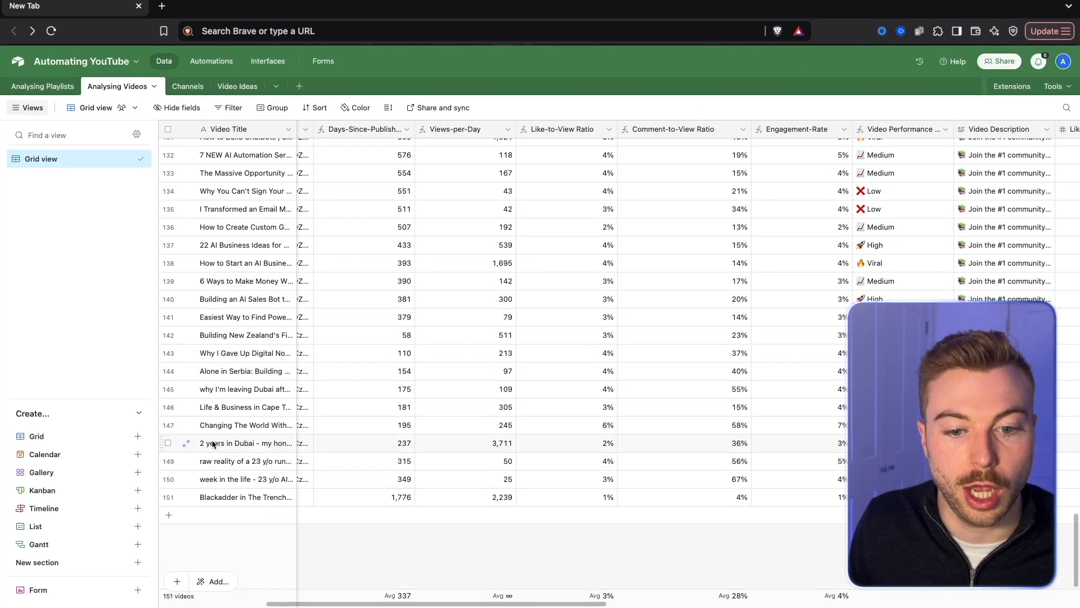
scroll(329, 436, up, 20)
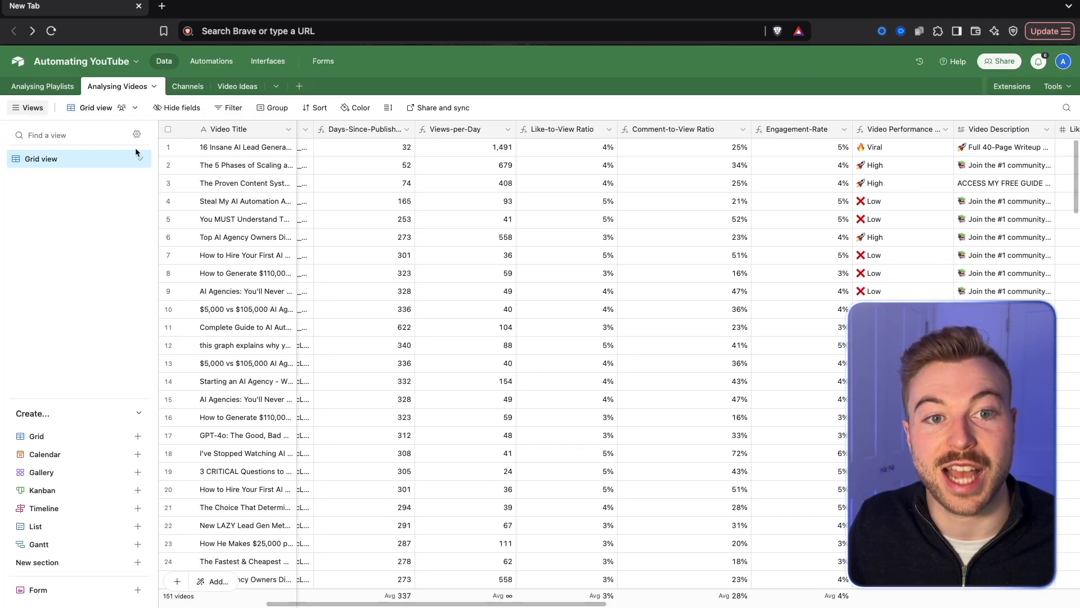
click(42, 86)
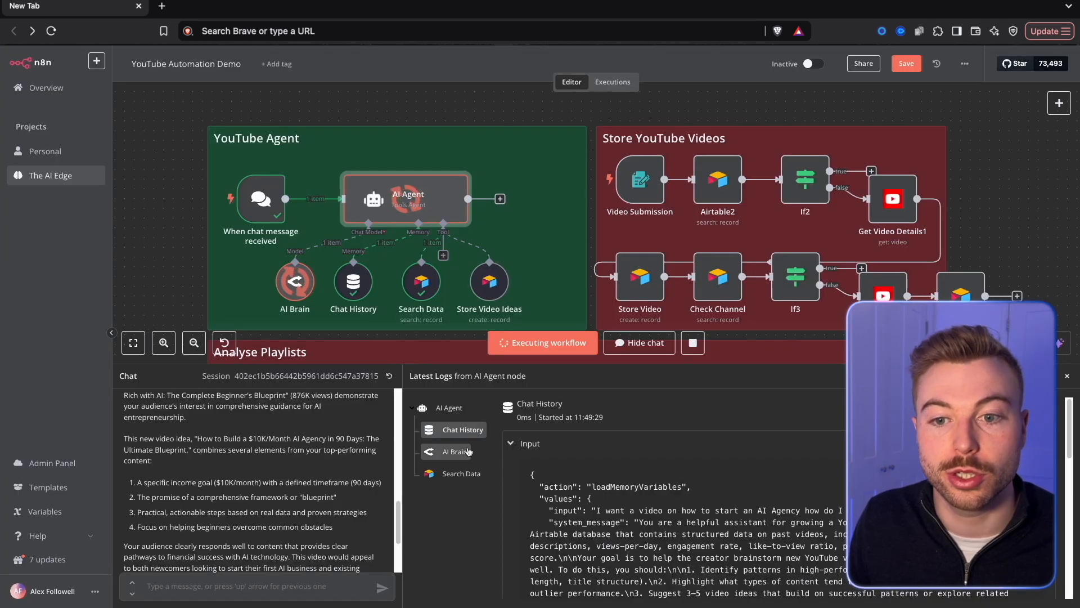
In n8n, enlarge the chat and log area and read the titles and reasoning of the agent's recommended video ideas.
drag(421, 347, 421, 279)
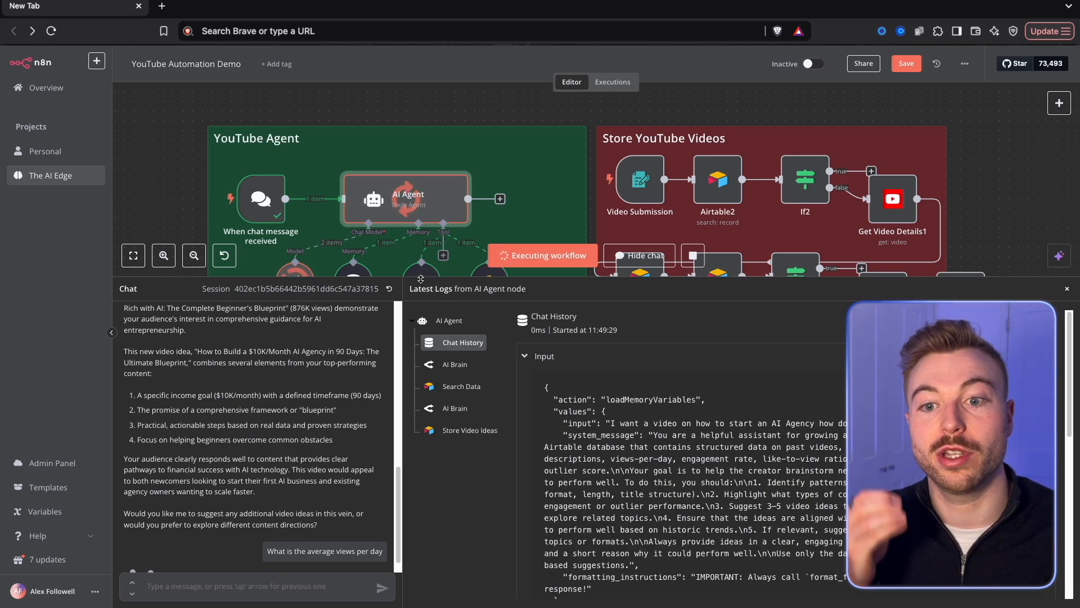
drag(421, 279, 392, 178)
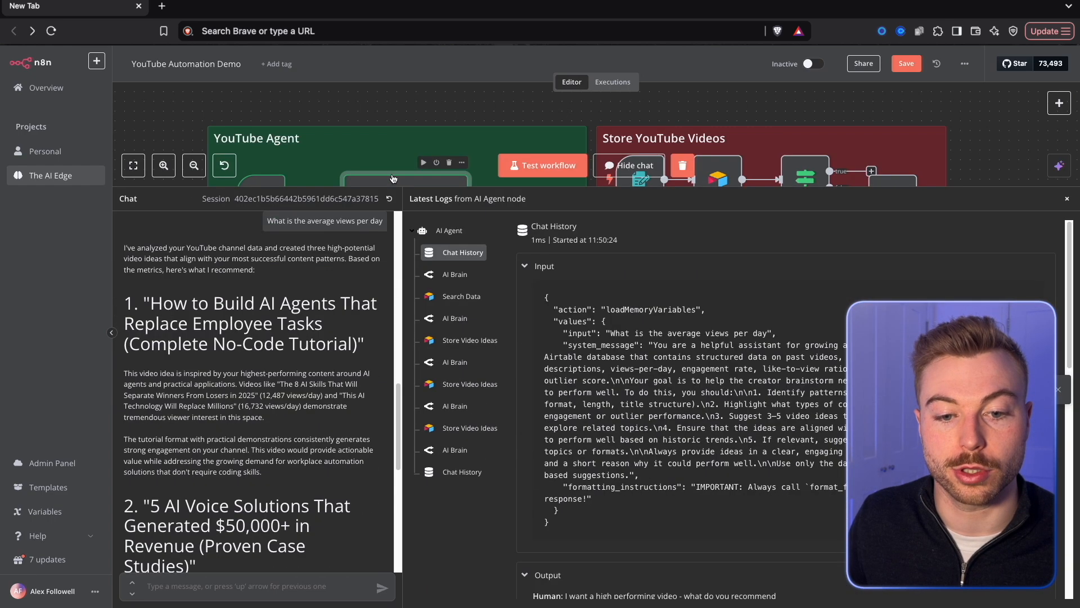
scroll(296, 346, down, 1)
drag(145, 291, 360, 327)
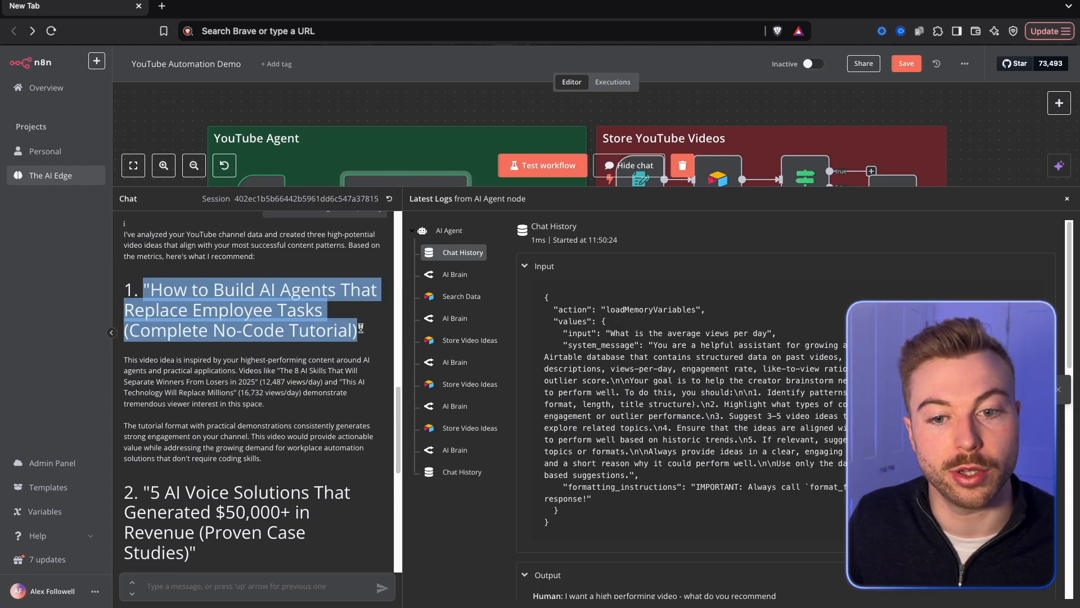
scroll(337, 363, down, 2)
drag(151, 429, 196, 489)
scroll(223, 488, down, 5)
scroll(222, 487, down, 4)
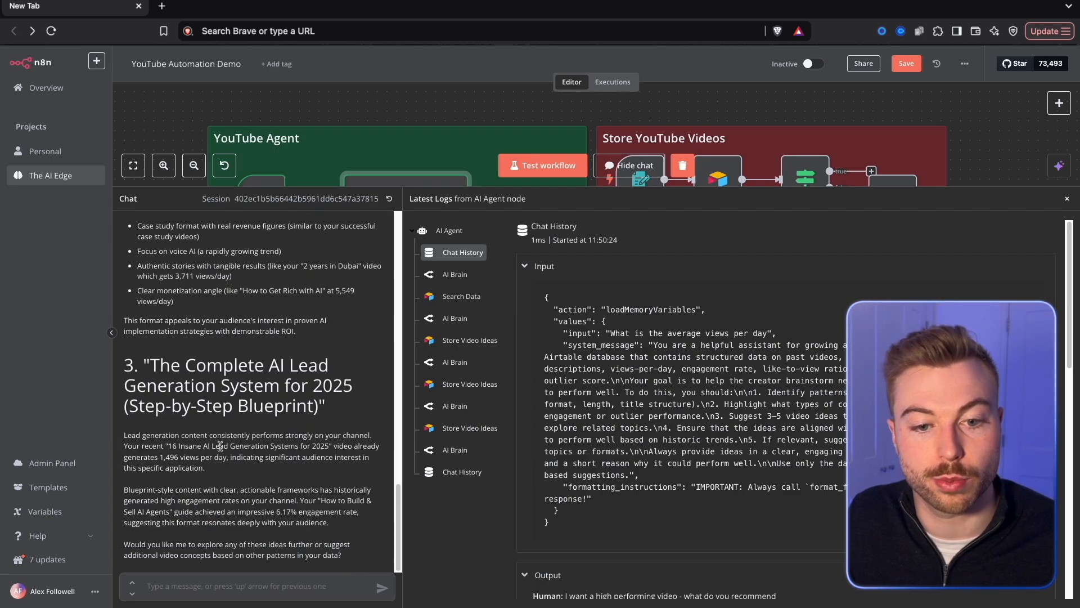
drag(144, 364, 374, 419)
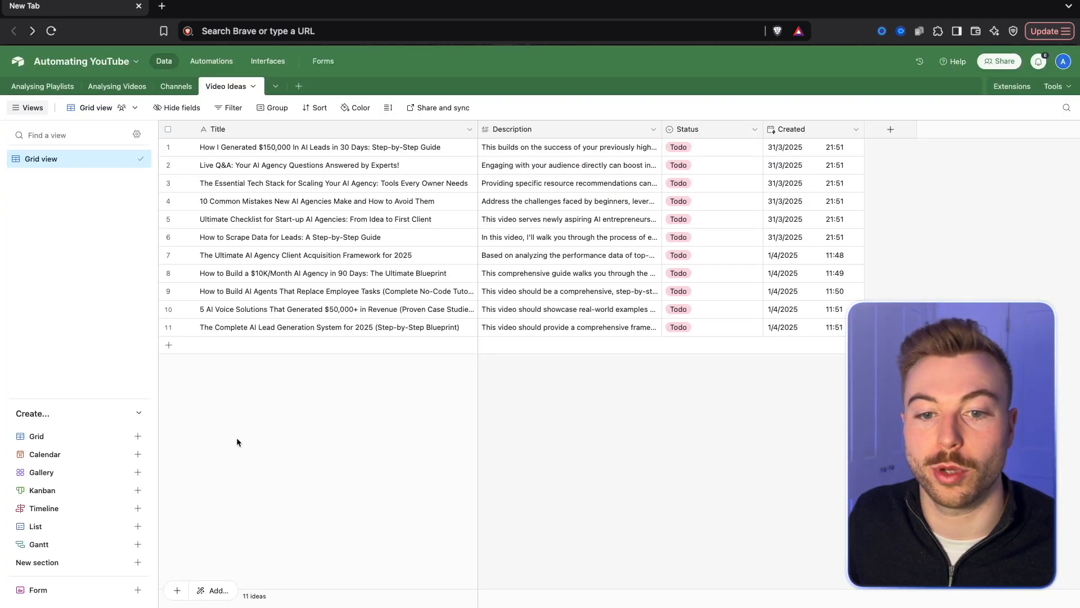
Switch to the Video Ideas table in Airtable and examine the latest ideas stored by the agent.
click(167, 291)
click(167, 308)
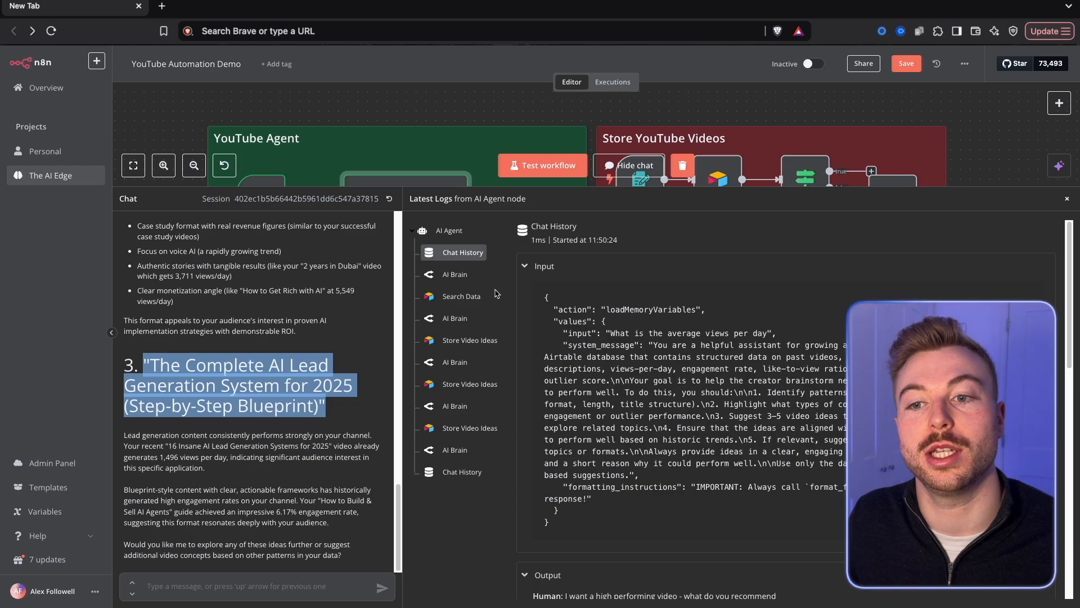
drag(496, 186, 498, 439)
click(133, 417)
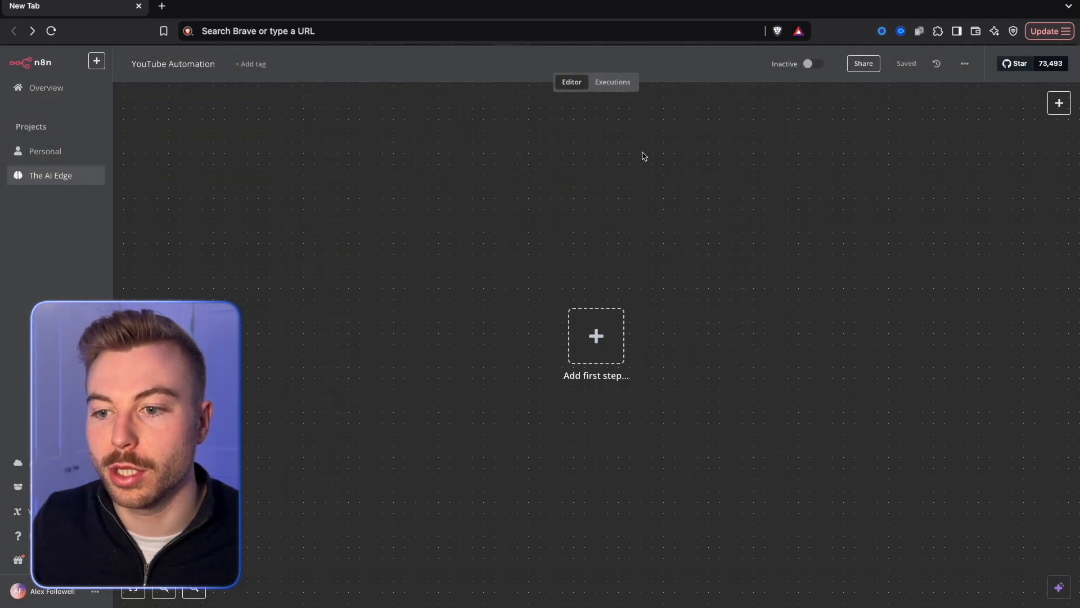
Paste the copied workflow onto the empty n8n canvas and delete all its nodes, keeping the coloured section notes.
key(ctrl+v)
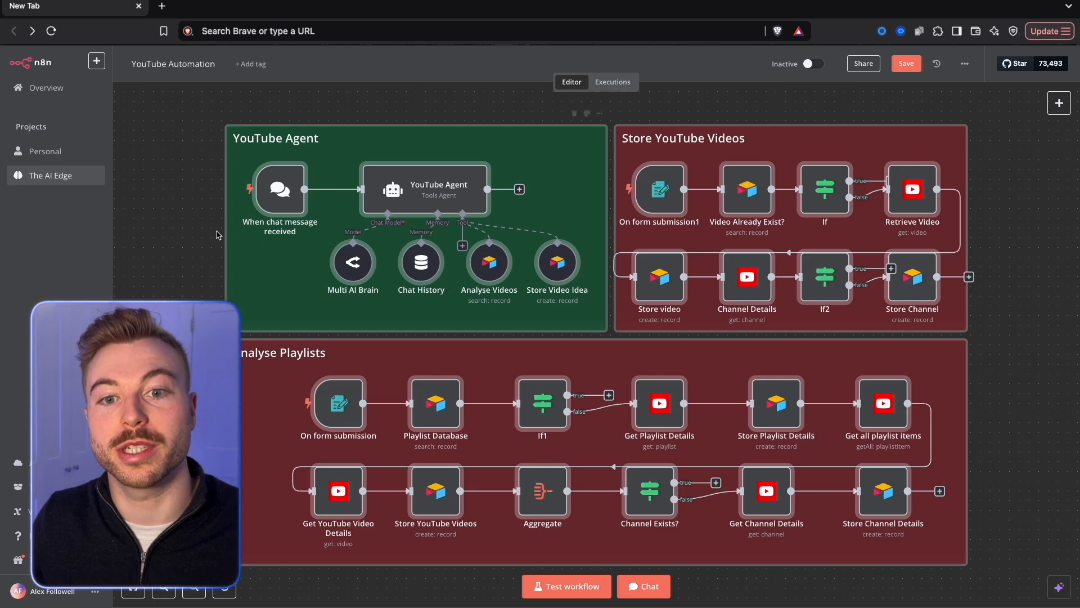
click(218, 235)
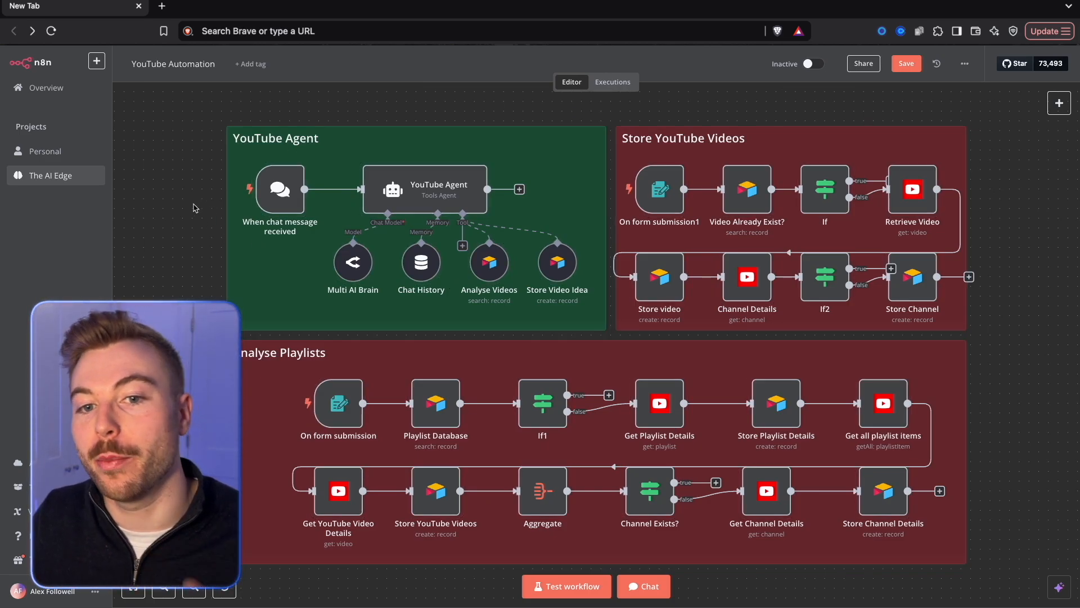
drag(183, 160, 1042, 548)
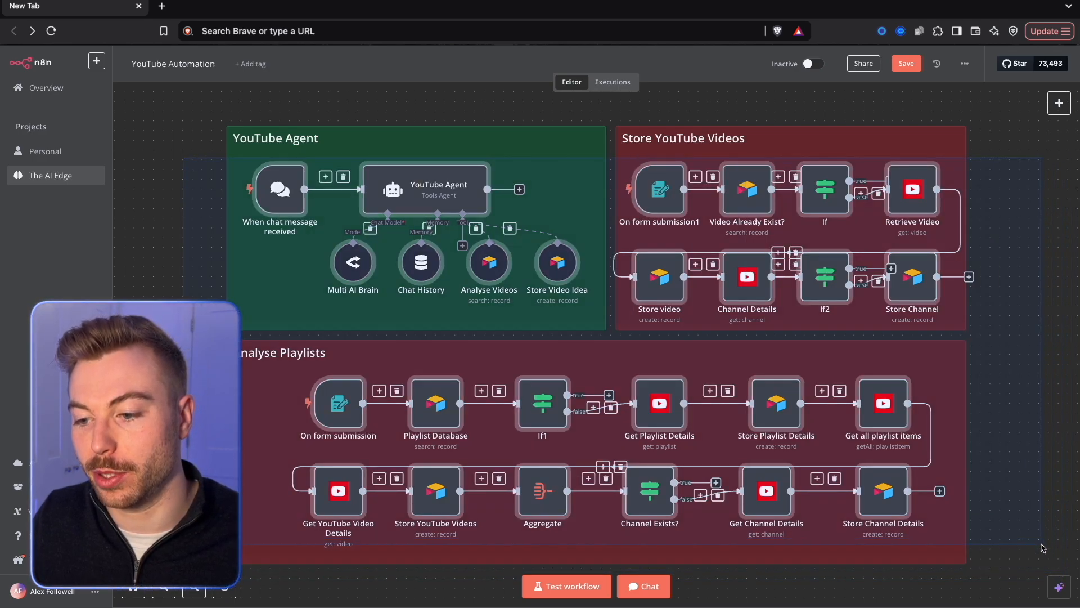
key(Delete)
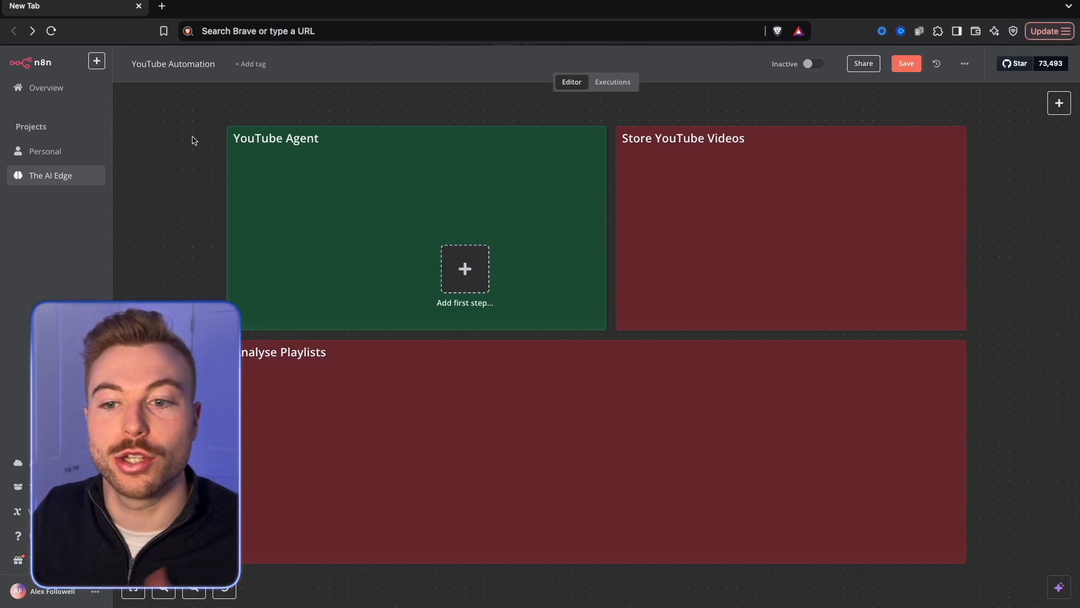
Move the first-step placeholder into the Analyse Playlists section and add an On form submission trigger.
drag(476, 265, 278, 399)
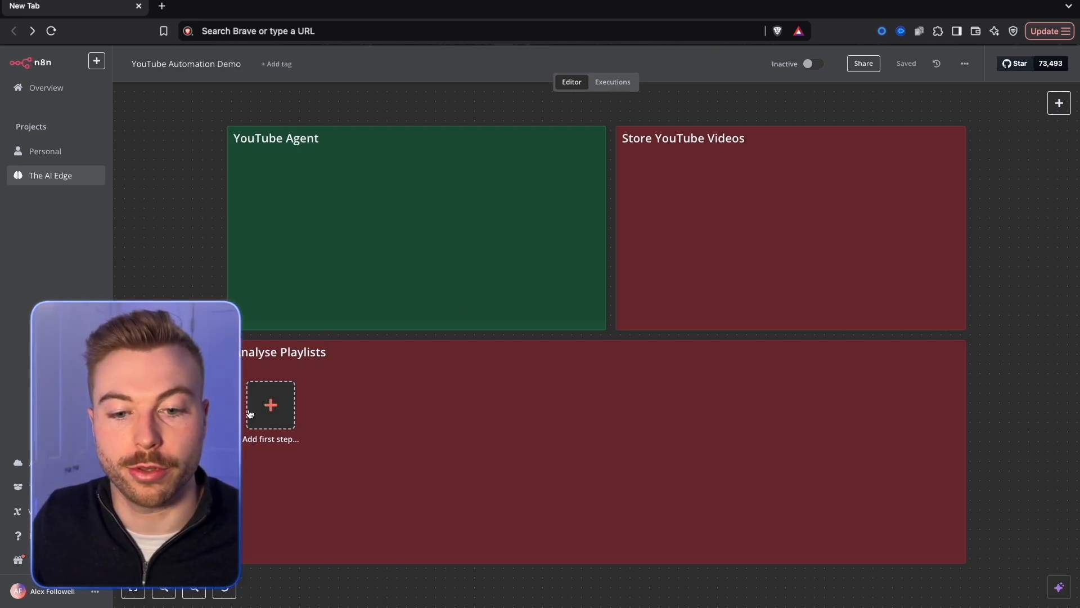
click(259, 416)
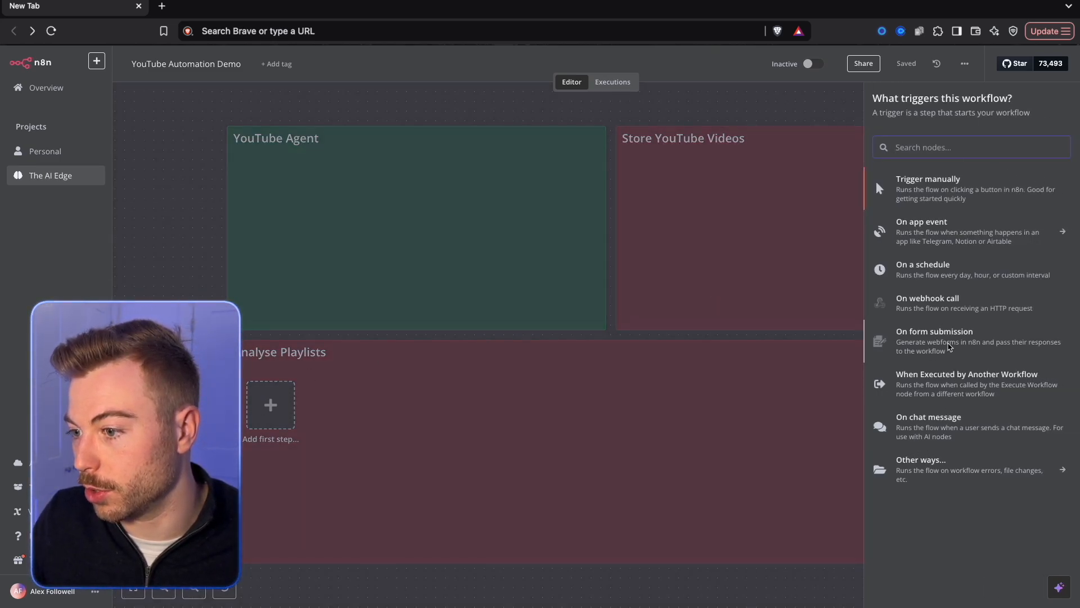
click(934, 337)
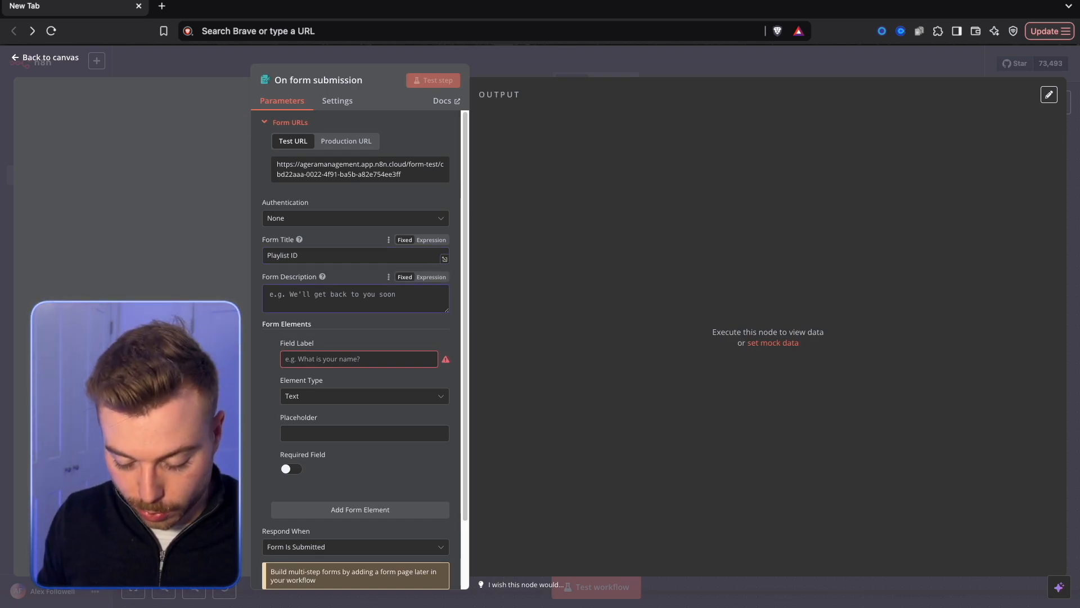
Title the form "Playlist ID", describe it as "Capturing the playlist ID that we want to analyse", and make its PlaylistID text field required.
text(Capturing the playlist ID that we want to analyse)
click(336, 361)
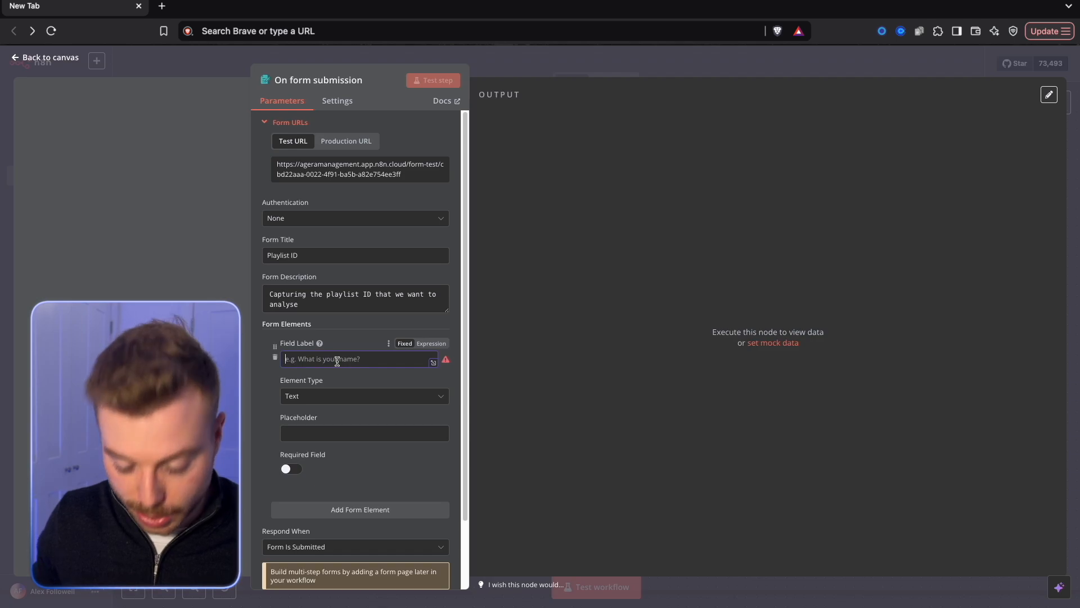
text(PlaylistID)
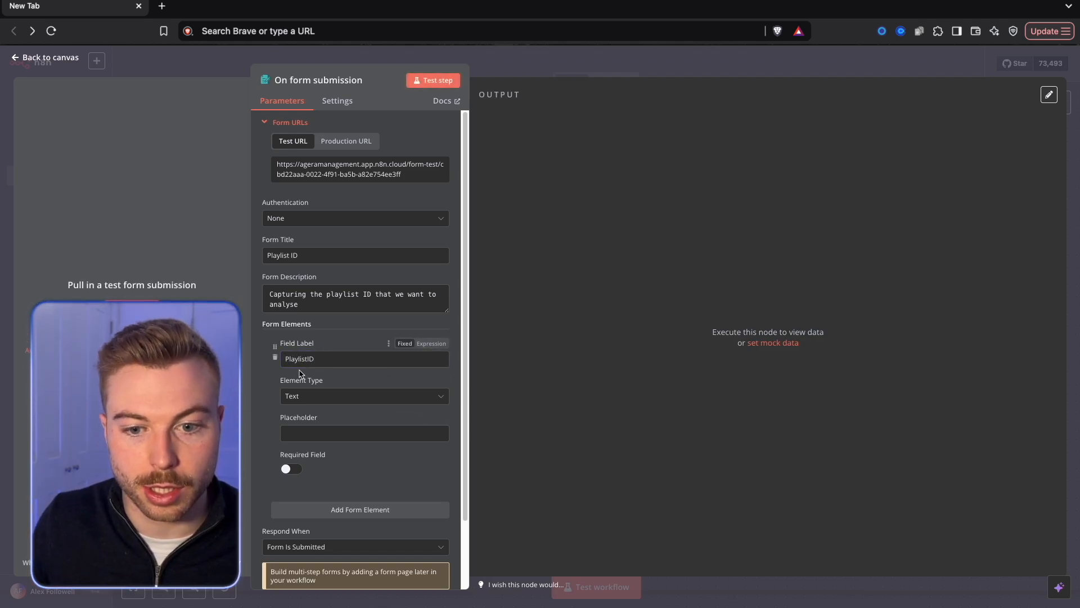
click(311, 433)
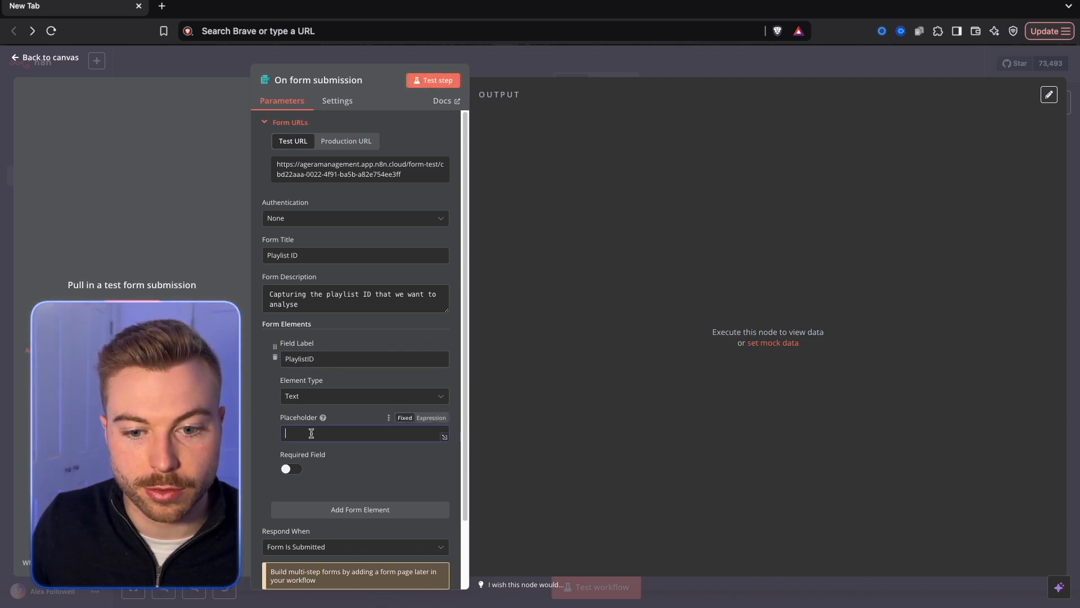
scroll(311, 433, down, 2)
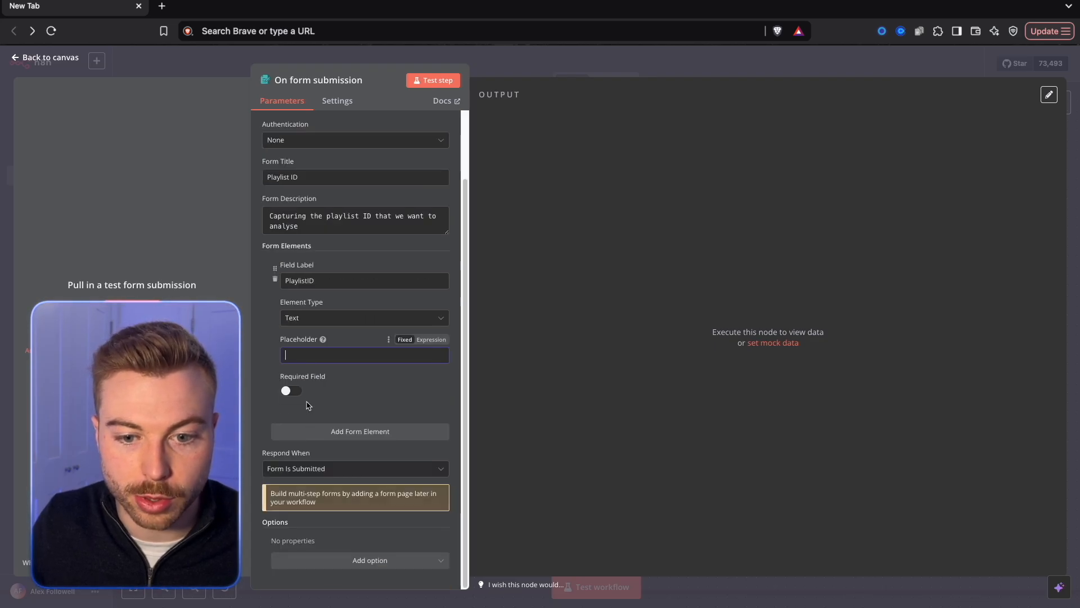
click(290, 390)
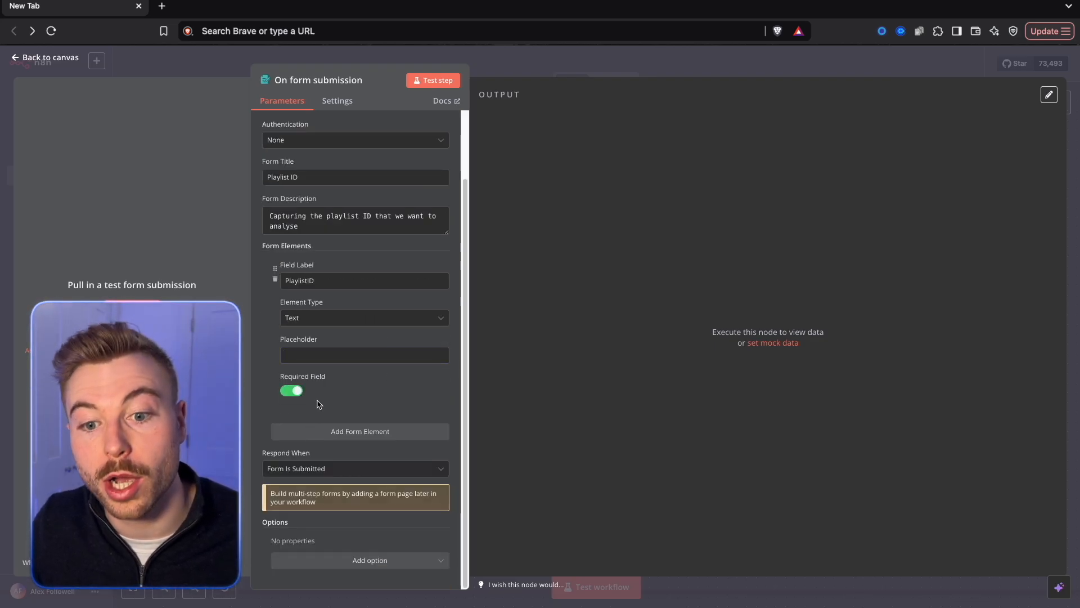
click(371, 431)
scroll(276, 337, down, 2)
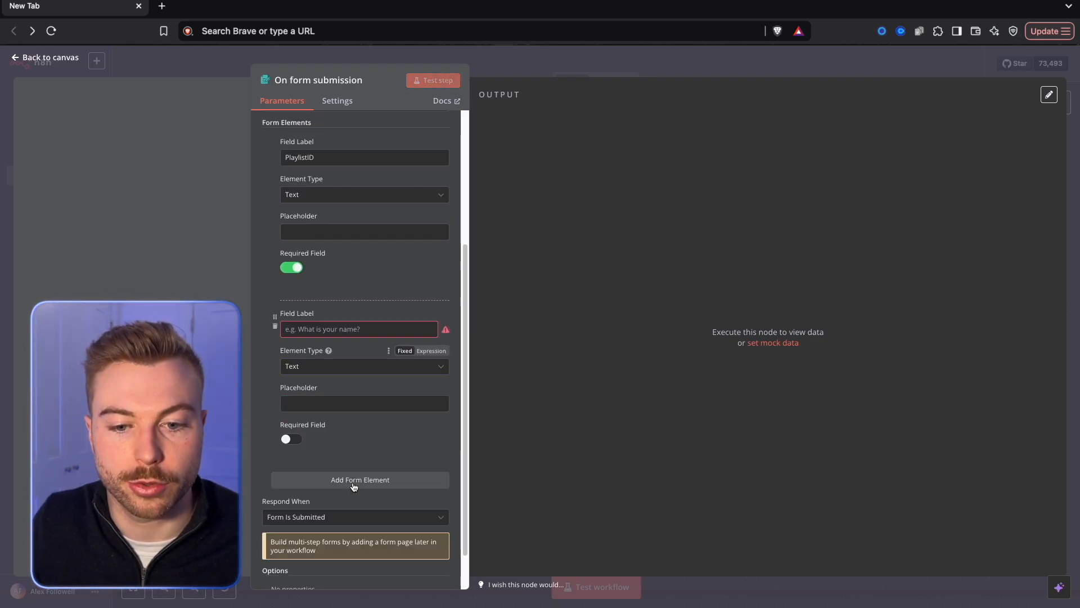
click(275, 327)
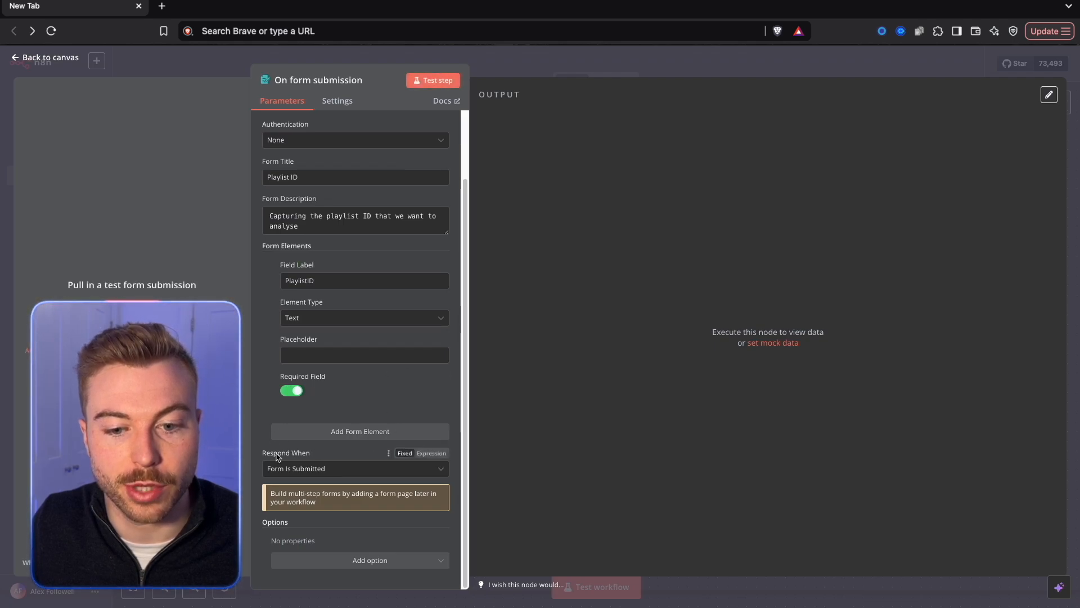
Check the response timing options and keep the form responding when Form Is Submitted.
click(322, 470)
click(360, 409)
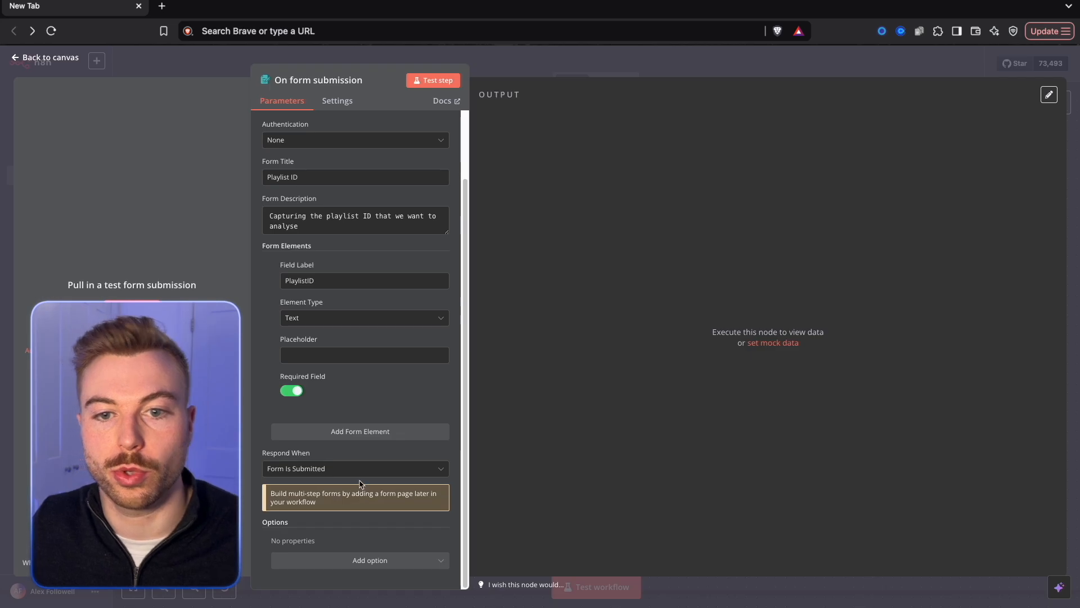
Copy the form's test URL and open it in a new browser tab.
scroll(361, 485, up, 2)
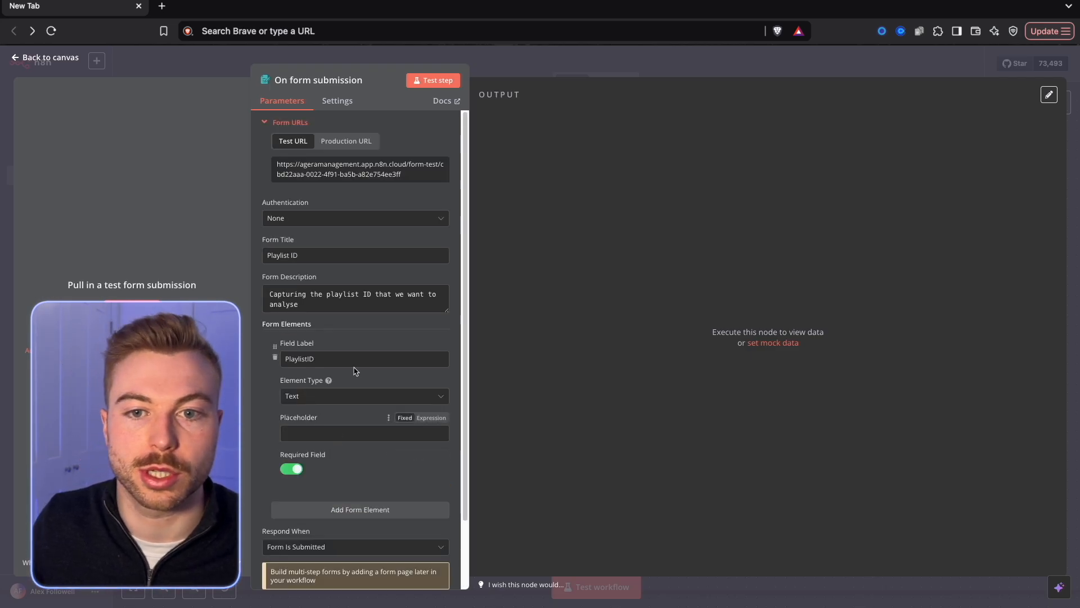
click(352, 172)
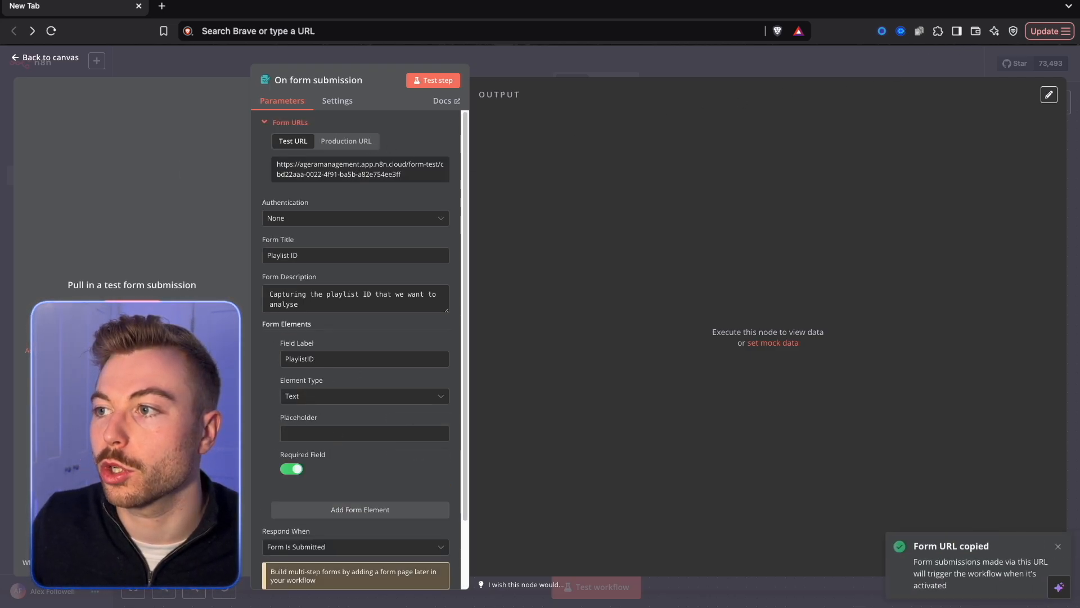
key(super+t)
key(super+v)
key(Return)
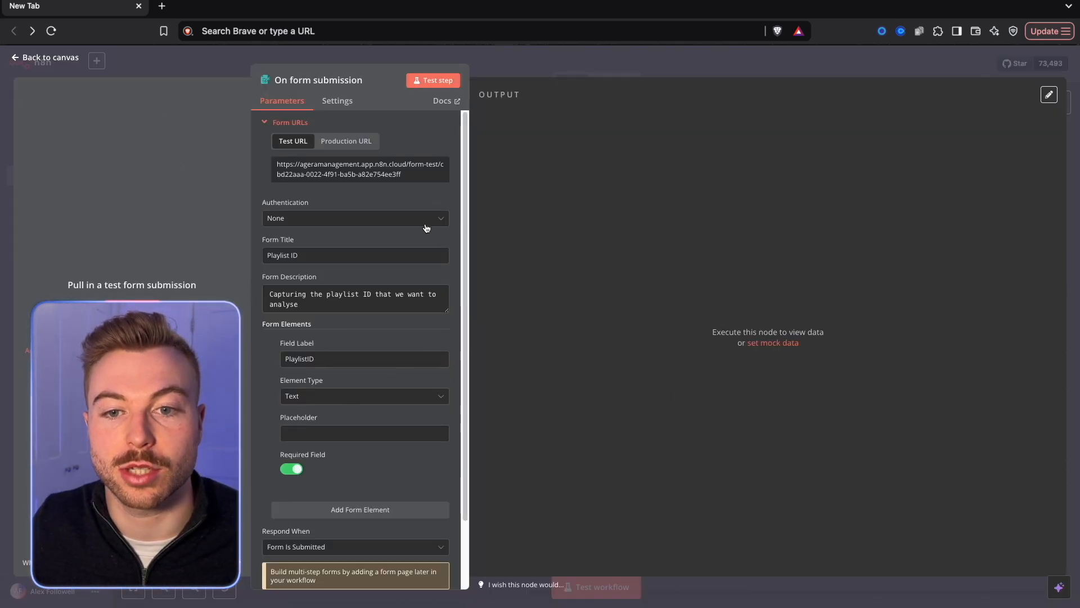
Run a test of the form trigger, submit "test" as the PlaylistID in the form page, and check the captured output.
click(437, 80)
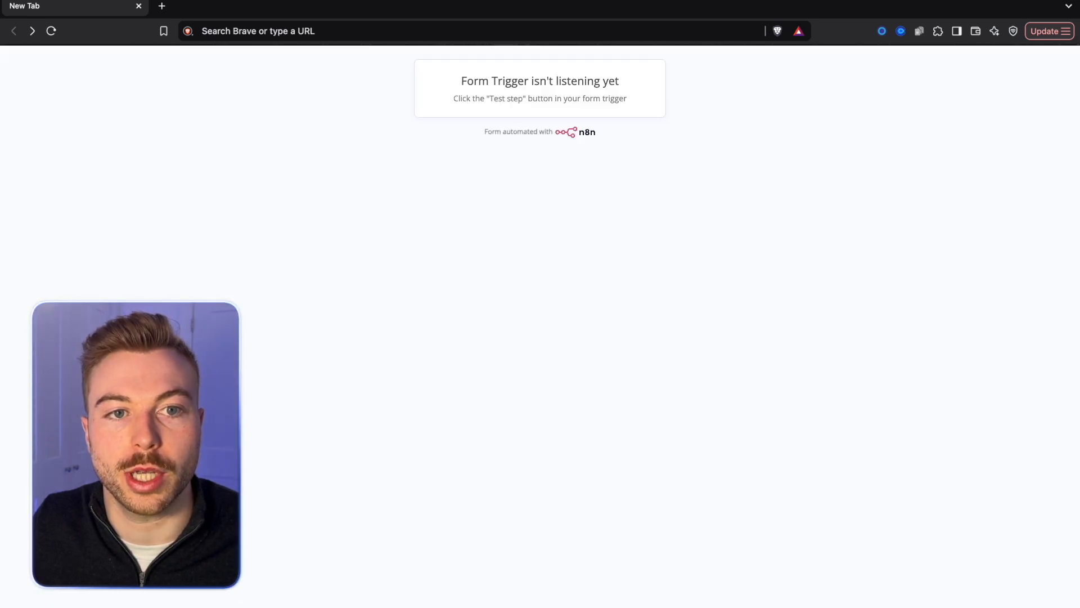
key(super+r)
click(518, 175)
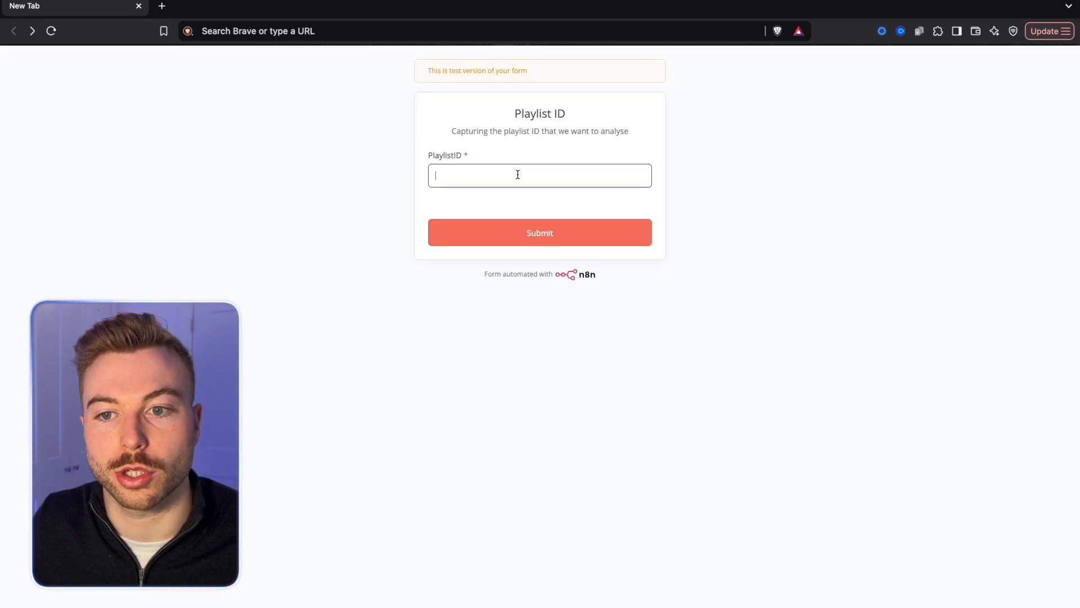
key(super+v)
key(Return)
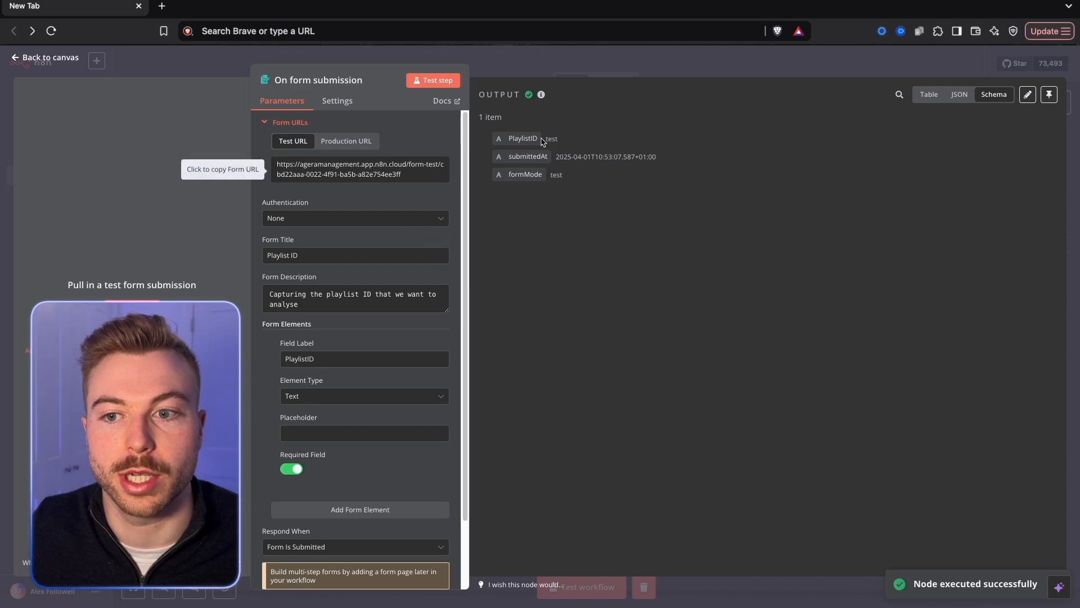
drag(579, 141, 549, 138)
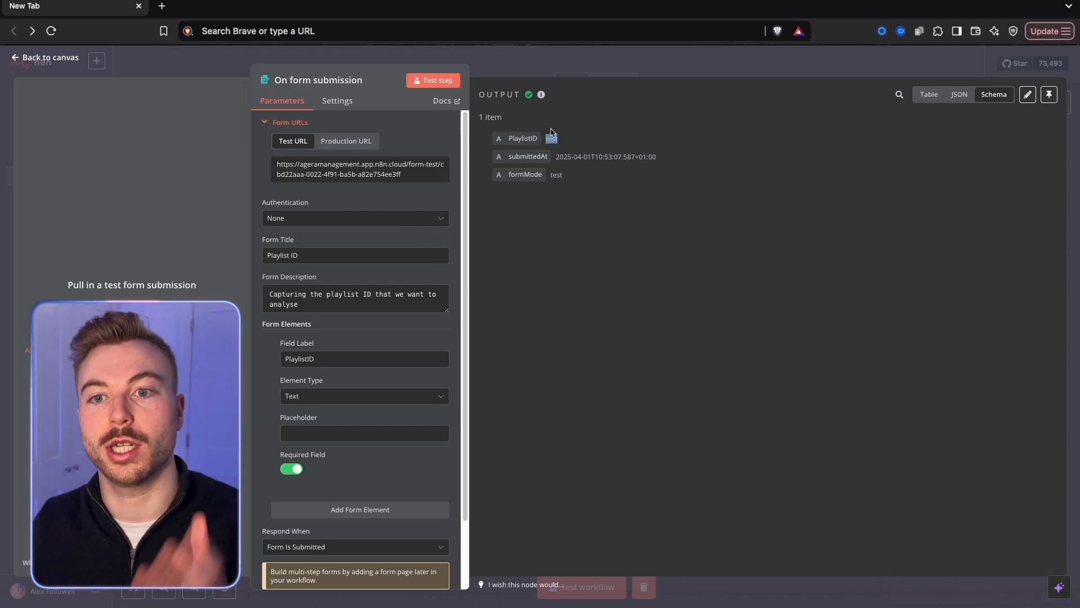
key(Escape)
Place the form trigger inside the Analyse Playlists section and connect an Airtable Search records node after it.
drag(461, 274, 270, 408)
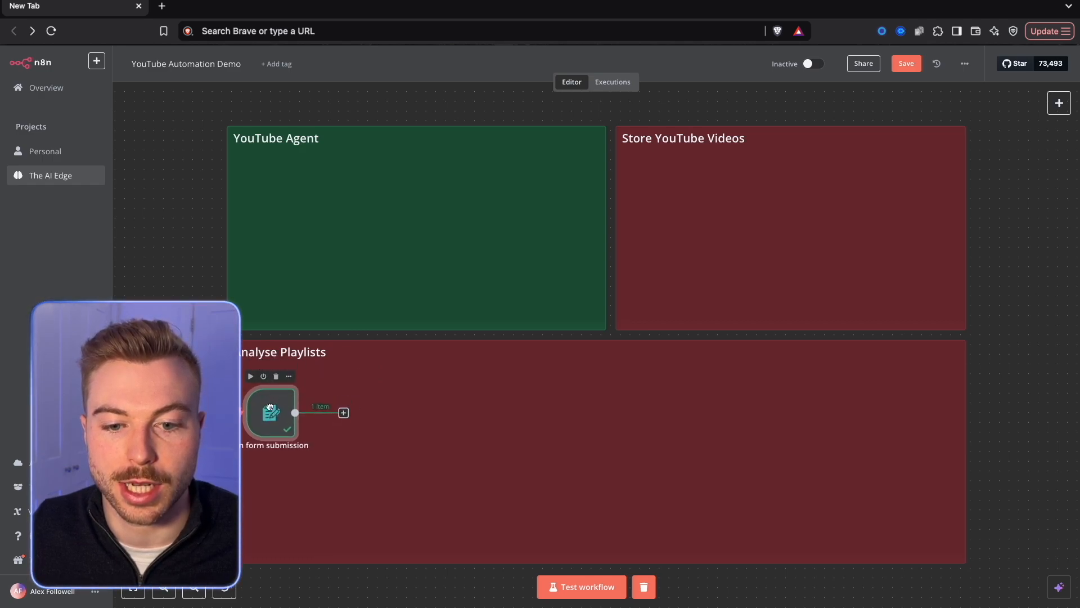
click(344, 414)
text(air)
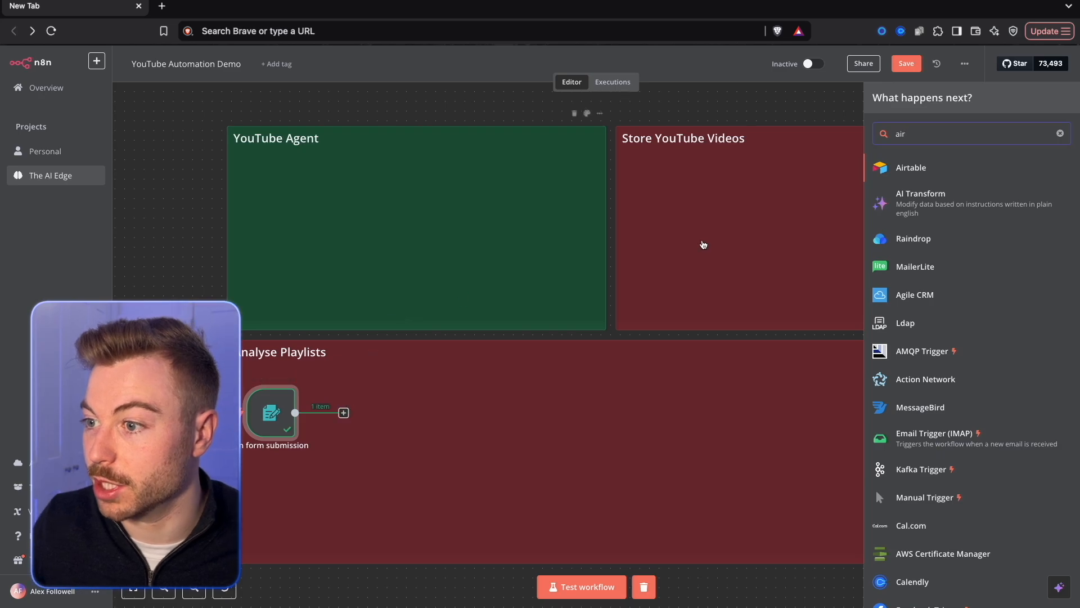
click(920, 175)
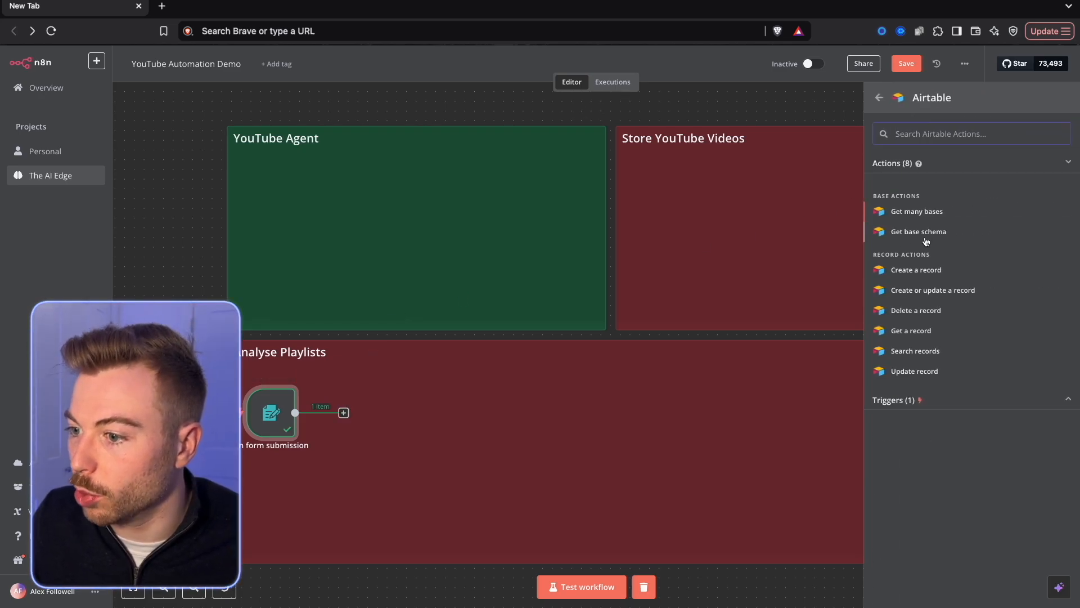
click(908, 351)
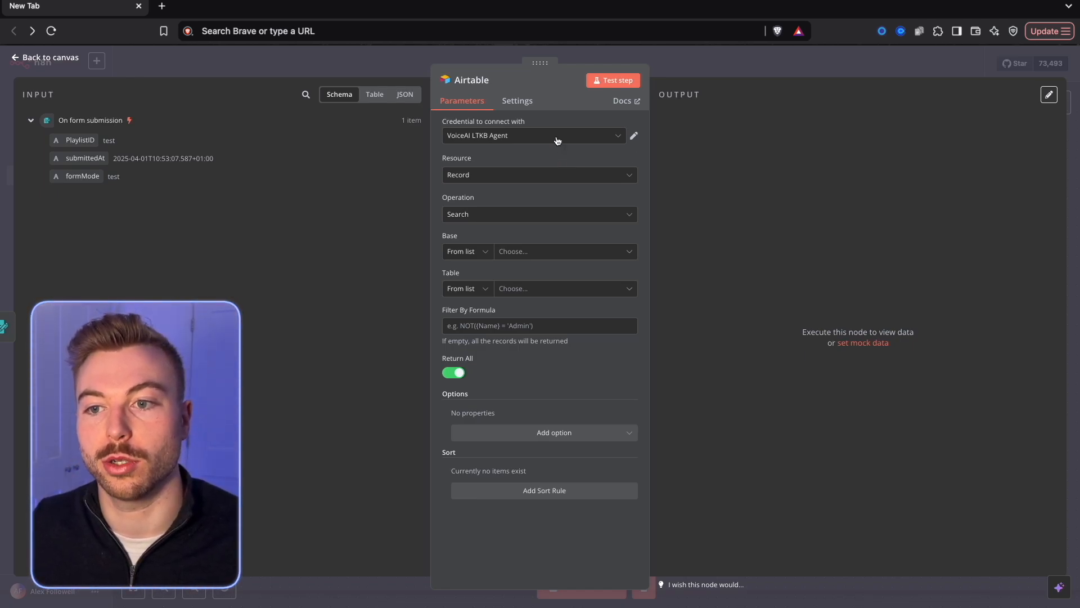
Start a new Airtable credential for the node that connects with an access token.
click(583, 137)
click(518, 254)
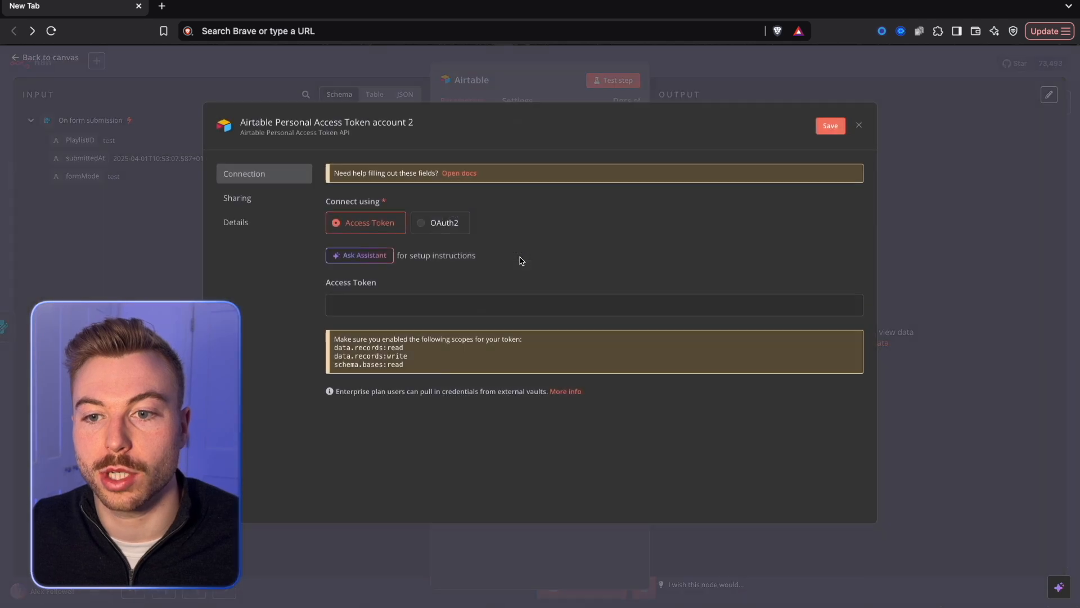
drag(360, 295, 330, 283)
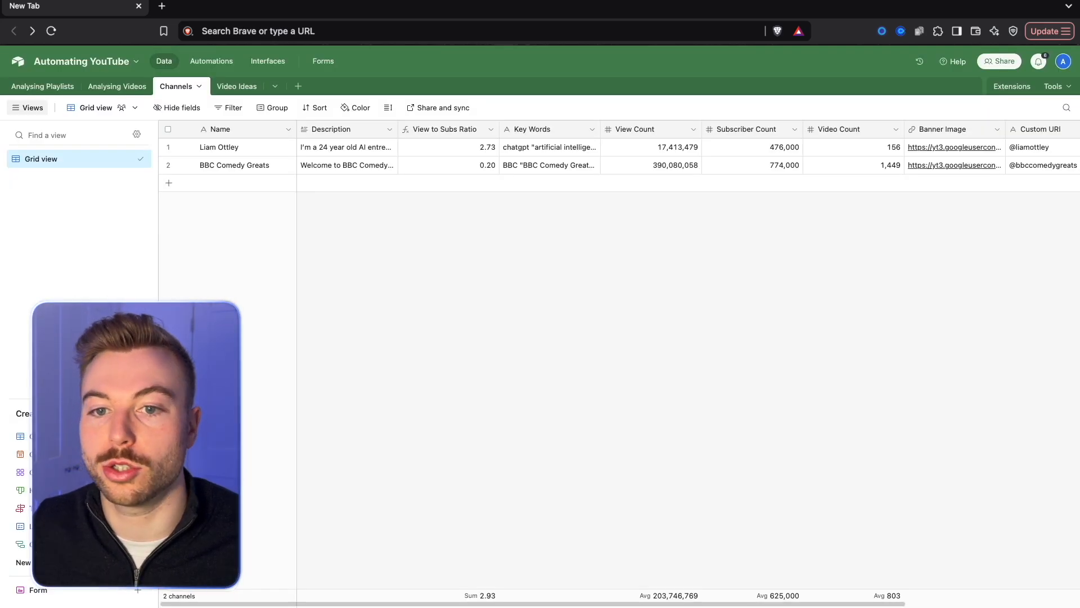
Switch to the Automating YouTube base in Airtable and examine the fields of the Analysing Playlists and Analysing Videos tables.
click(44, 86)
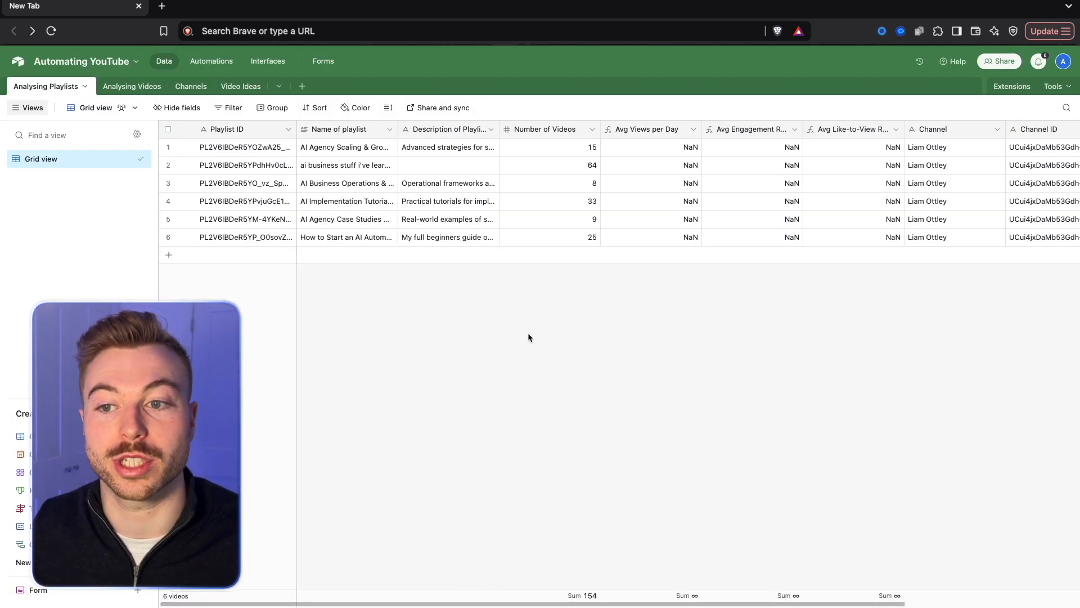
scroll(487, 504, right, 5)
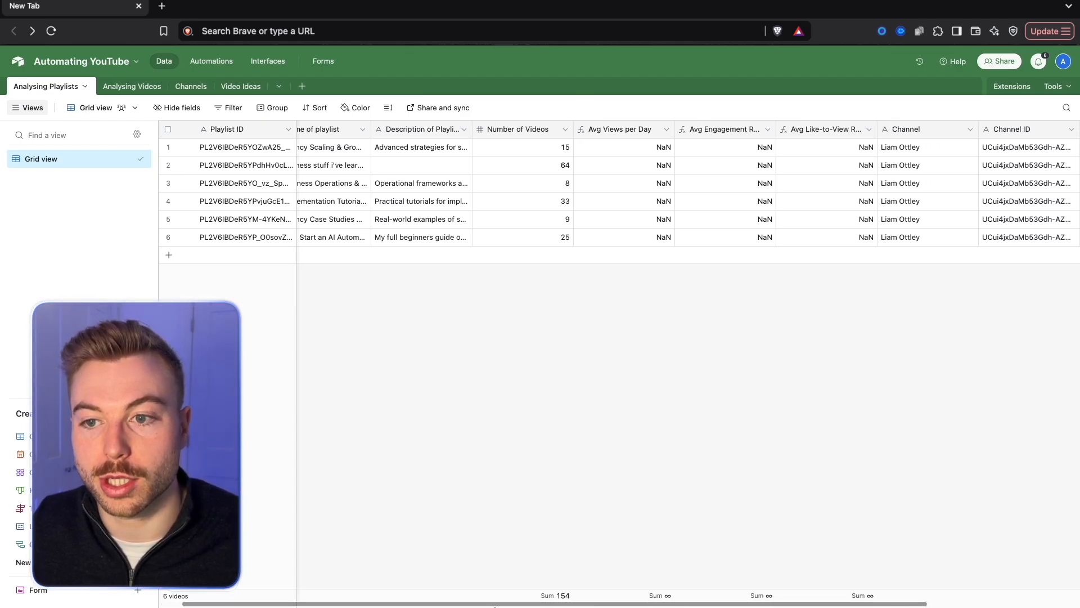
scroll(417, 568, left, 5)
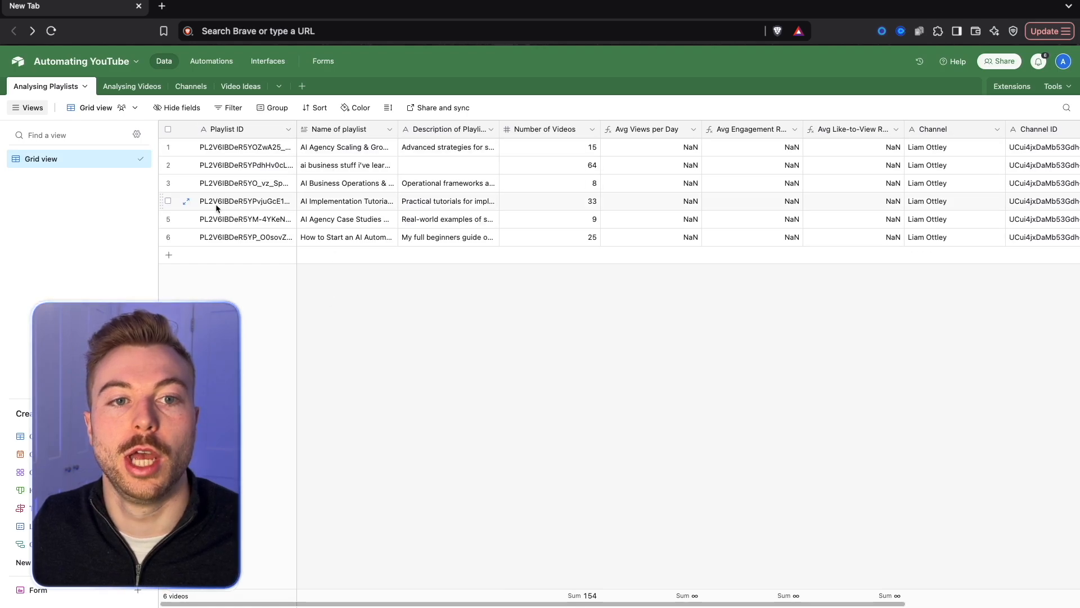
click(131, 86)
scroll(449, 367, up, 10)
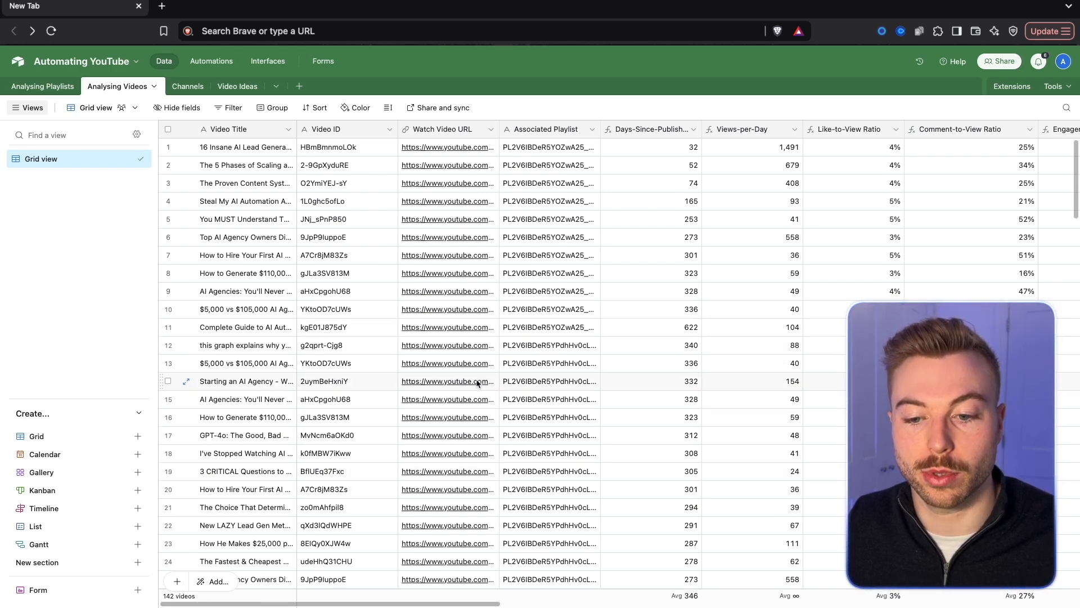
drag(459, 603, 558, 604)
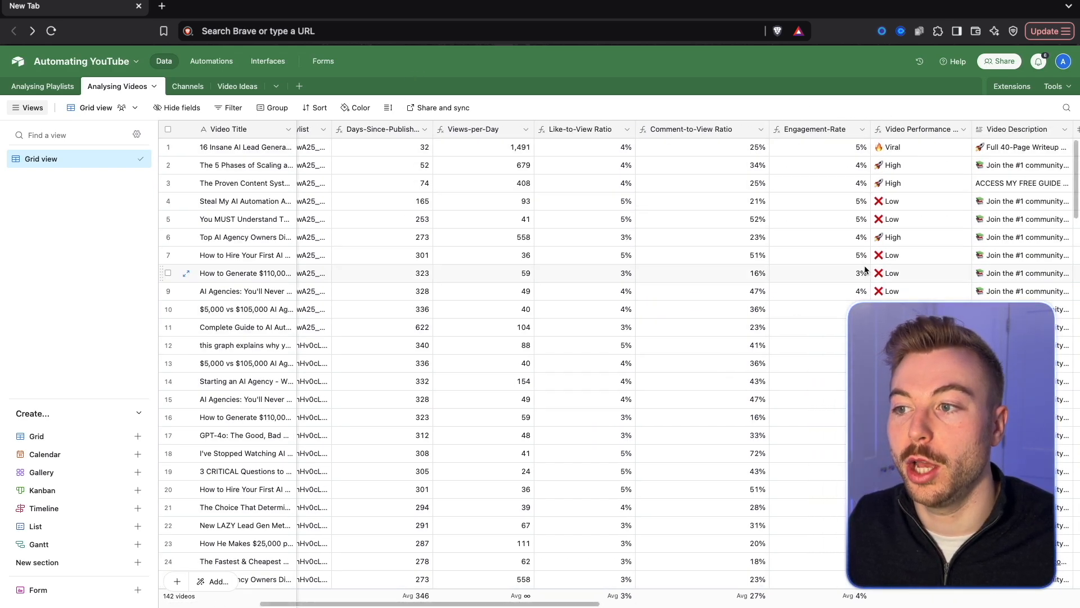
drag(569, 604, 656, 604)
scroll(656, 604, right, 10)
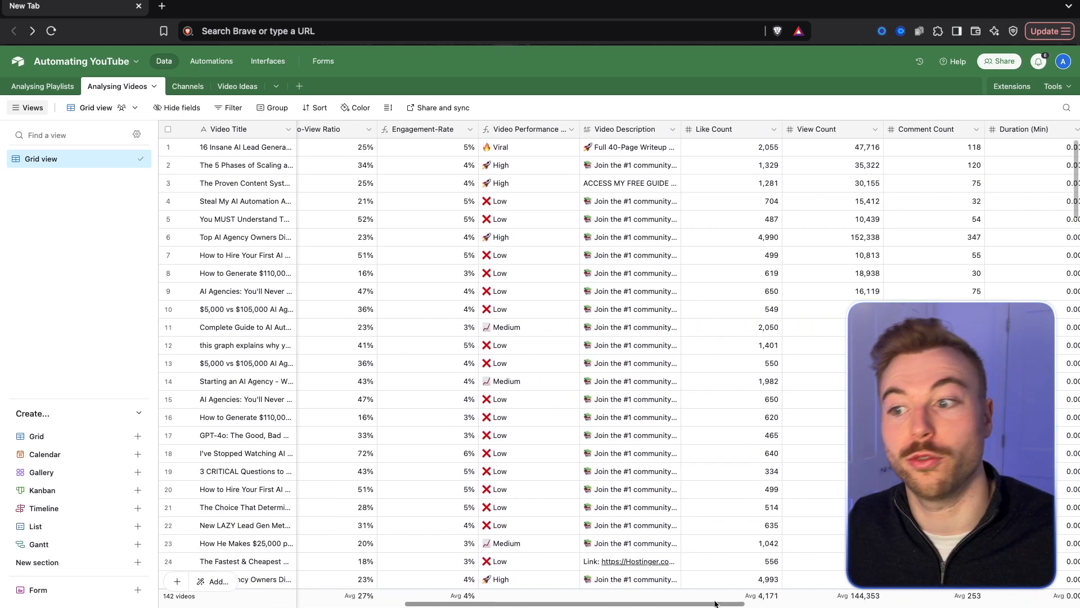
scroll(917, 602, right, 5)
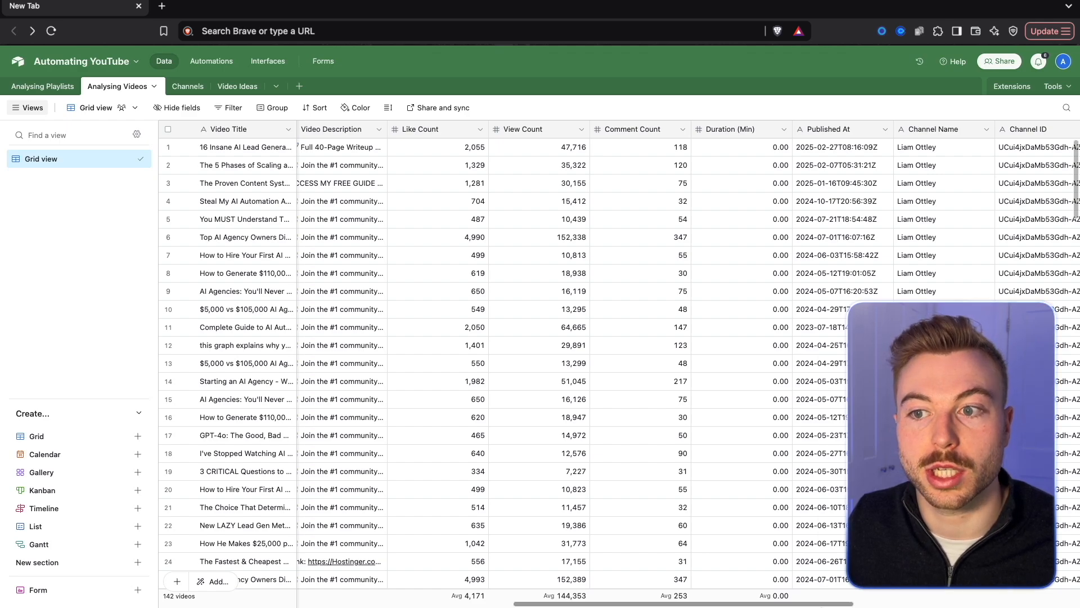
drag(916, 602, 389, 590)
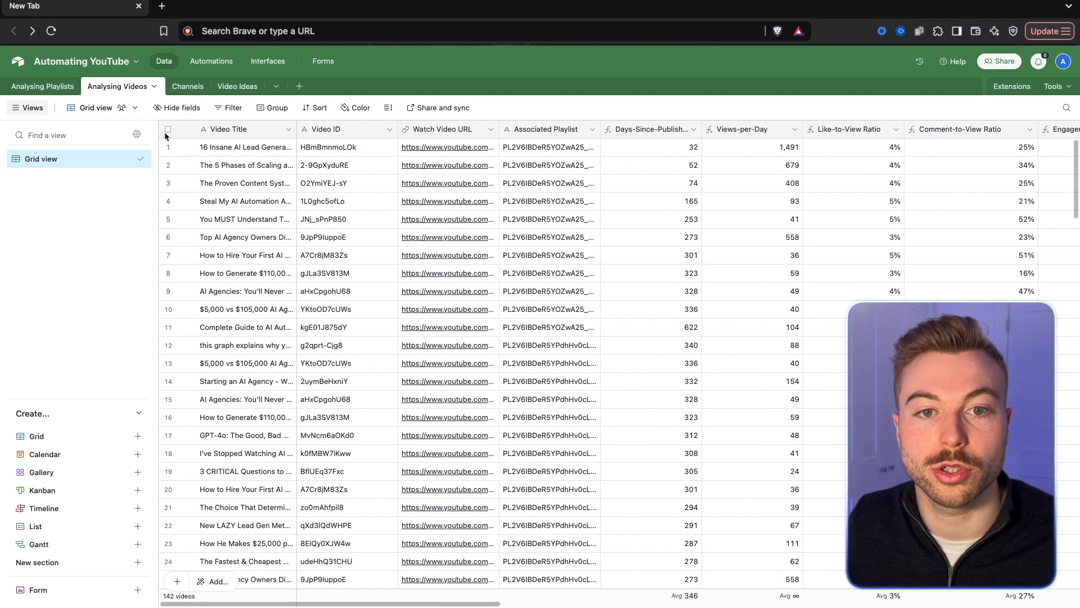
Delete the BBC Comedy Greats record from the Channels table, then look over the Video Ideas table and return to Analysing Playlists.
click(187, 86)
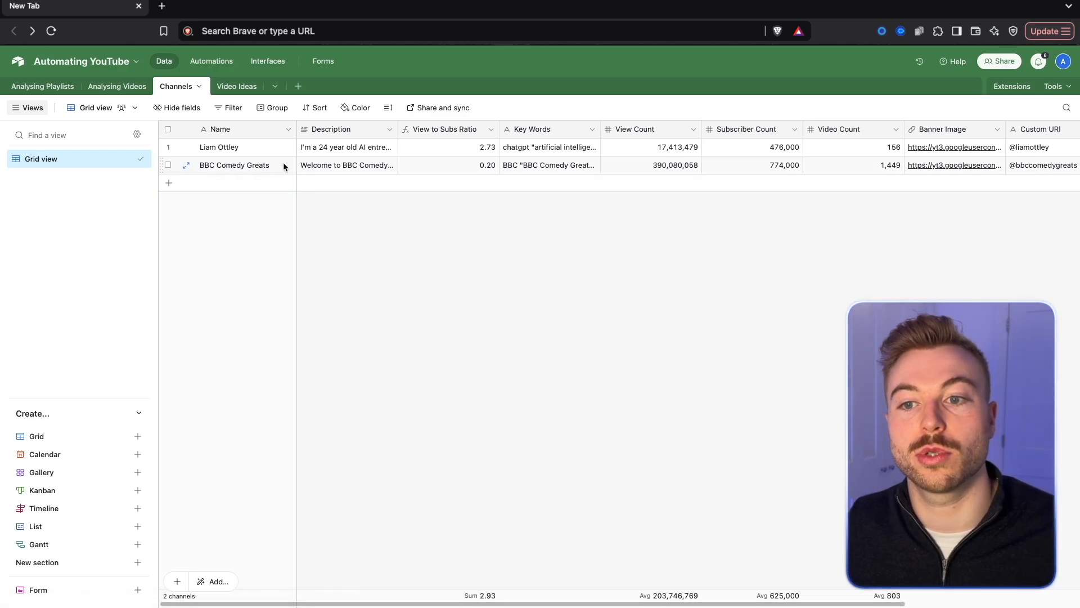
right_click(173, 168)
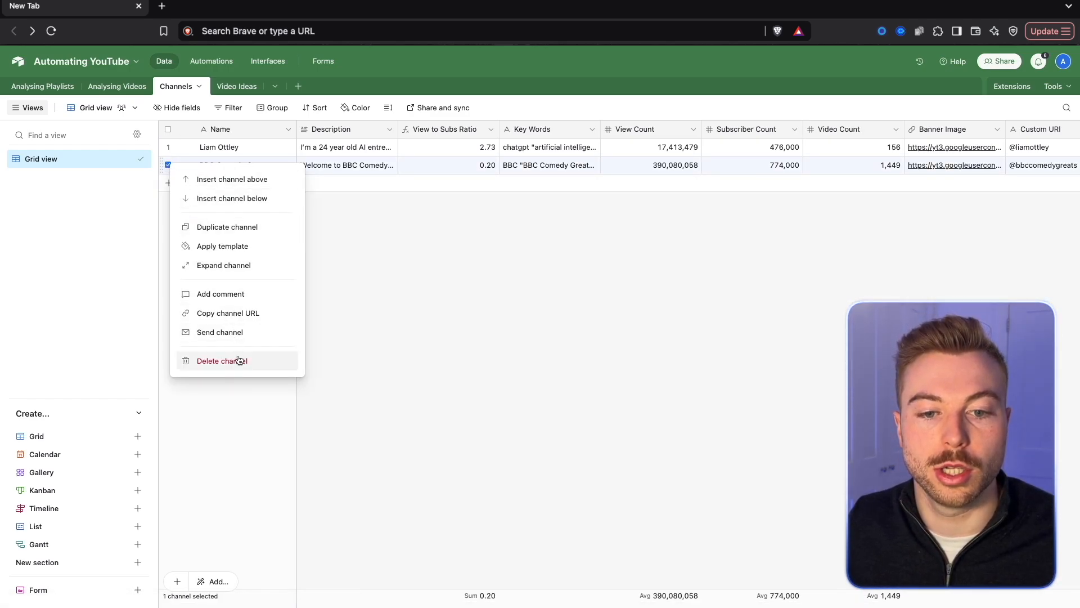
click(222, 360)
click(239, 87)
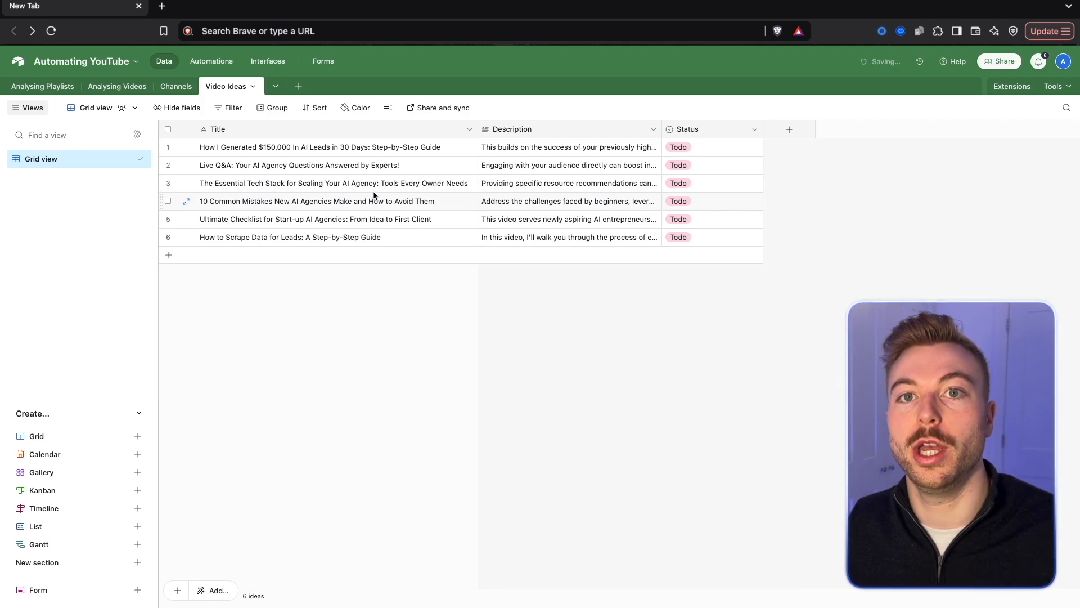
click(58, 87)
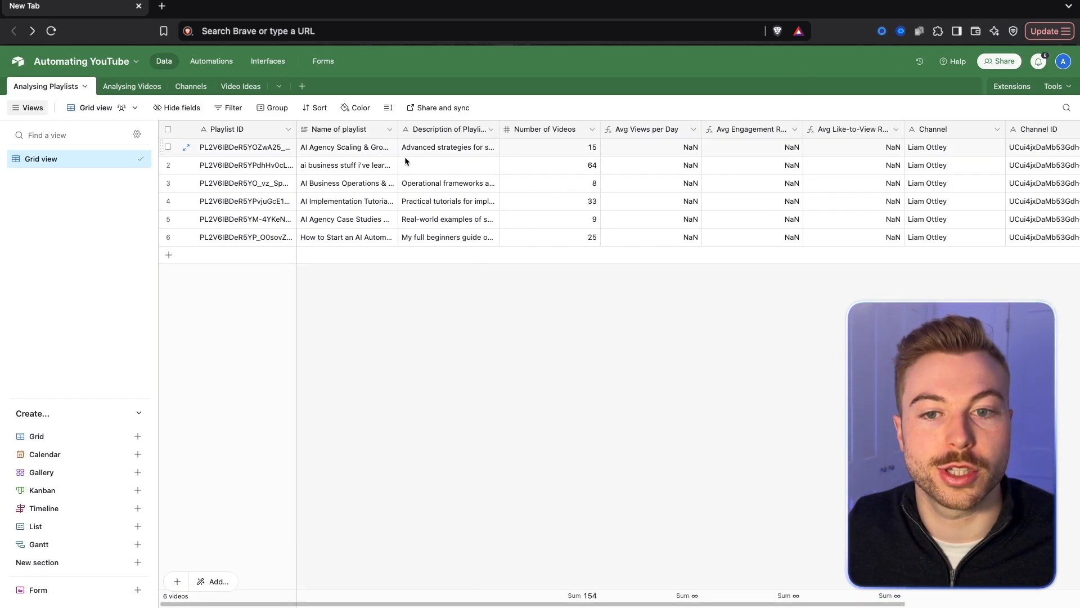
Start a new Airtable personal access token in the Builder Hub and name it "YouTube Automation Demo".
click(1067, 67)
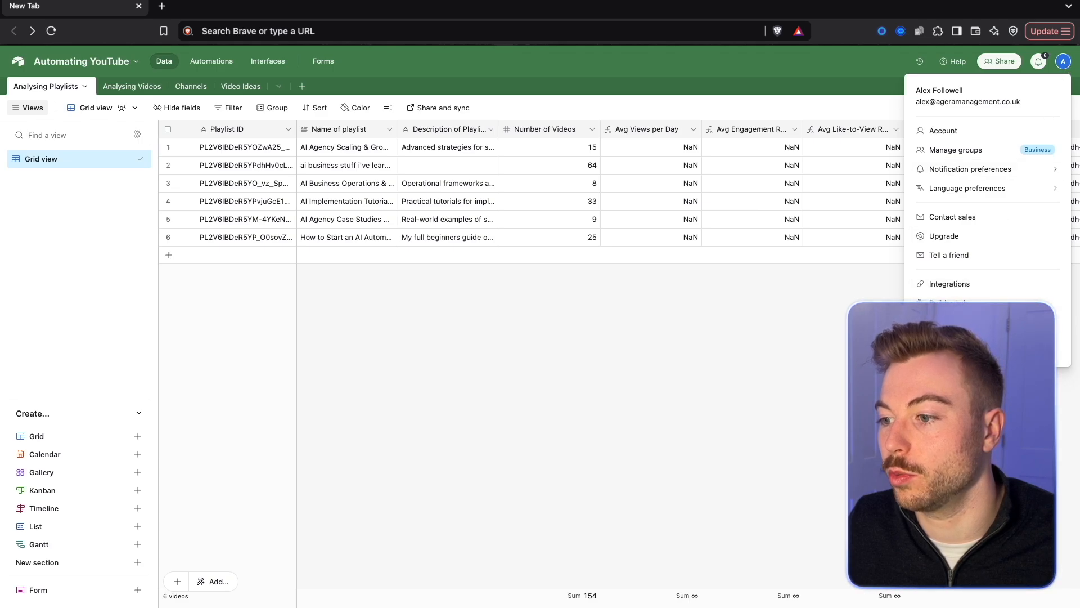
click(912, 265)
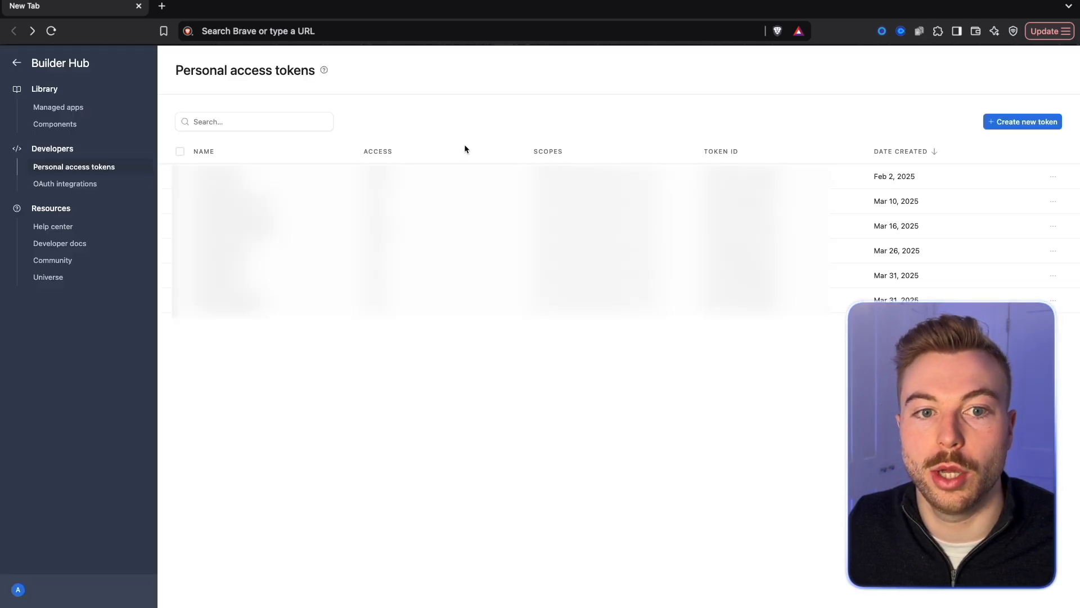
click(1037, 121)
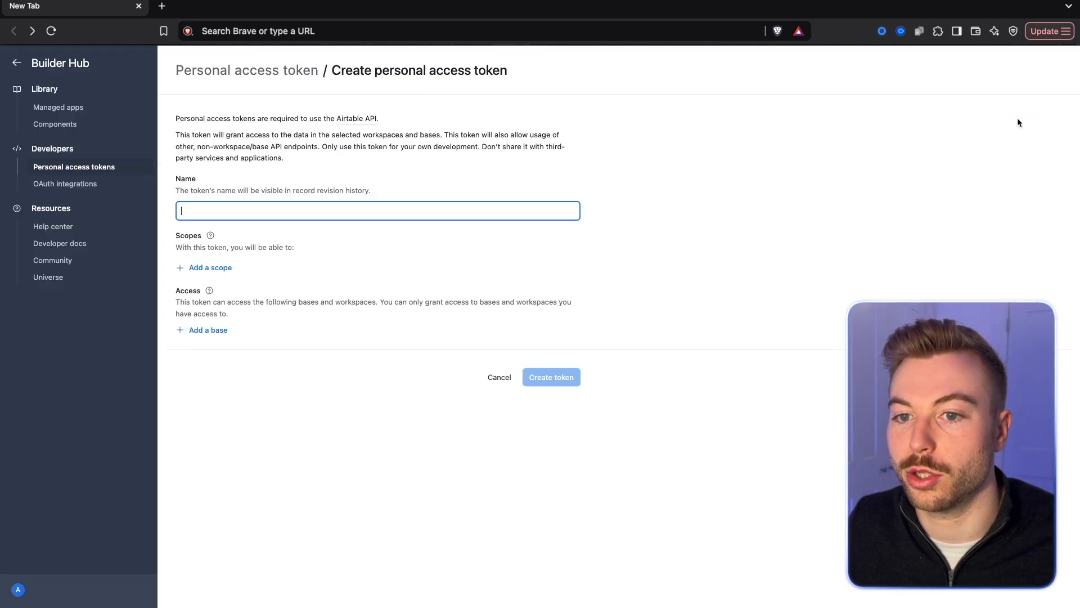
text(YouTube Automation Demo)
Add the scopes data.records:read, data.records:write, data.recordComments:read and data.recordComments:write to the token.
click(223, 269)
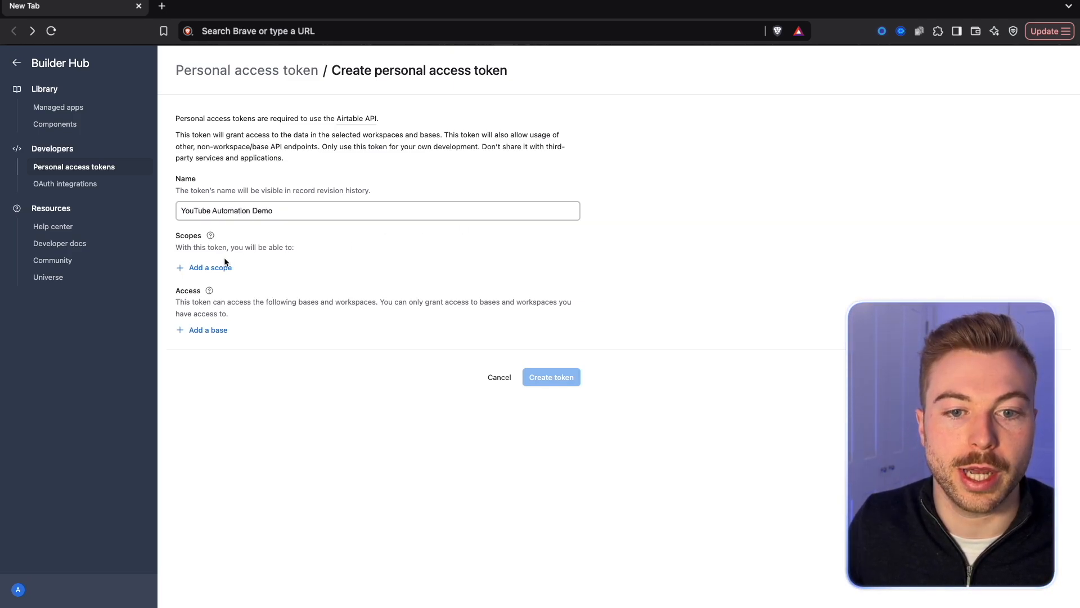
click(223, 328)
click(210, 292)
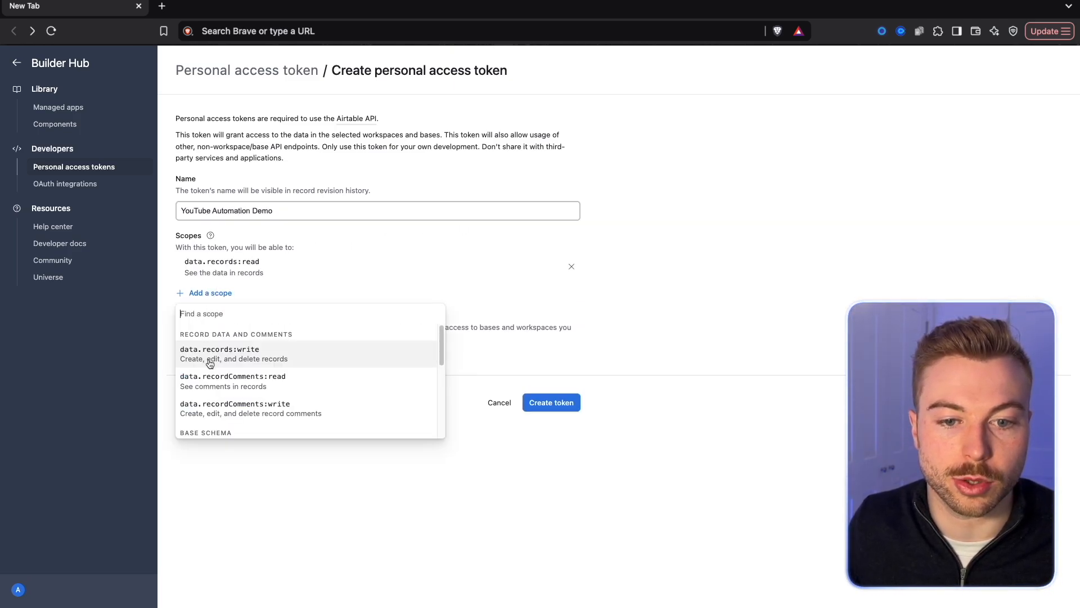
click(225, 356)
click(204, 319)
click(225, 374)
click(210, 344)
click(225, 399)
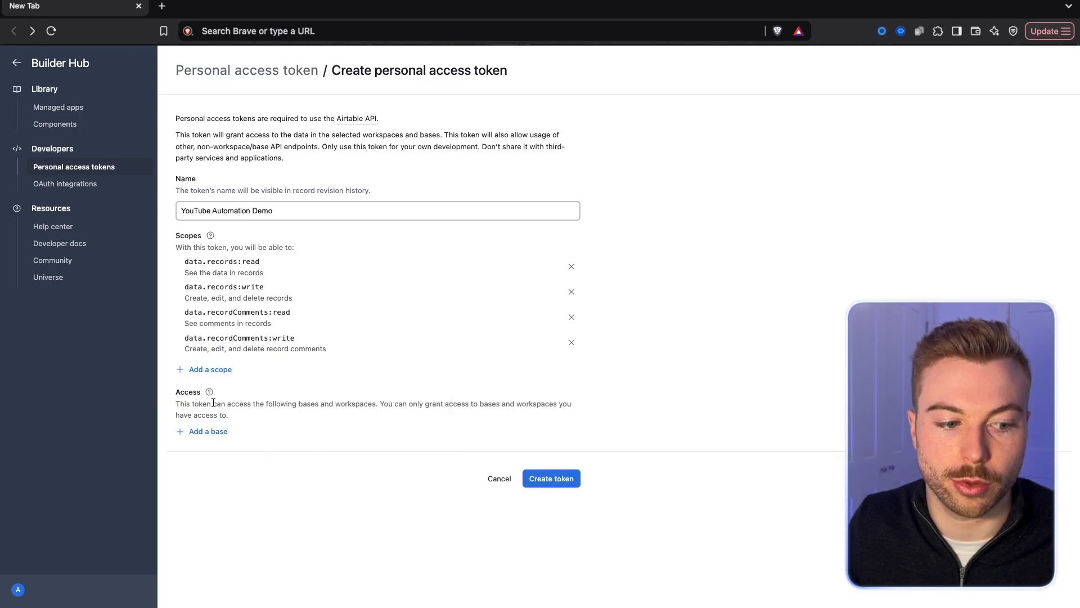
Add the scopes schema.bases:read, schema.bases:write, webhook:manage, block:manage and user.email:read to the token.
click(209, 372)
click(225, 421)
click(209, 395)
click(225, 451)
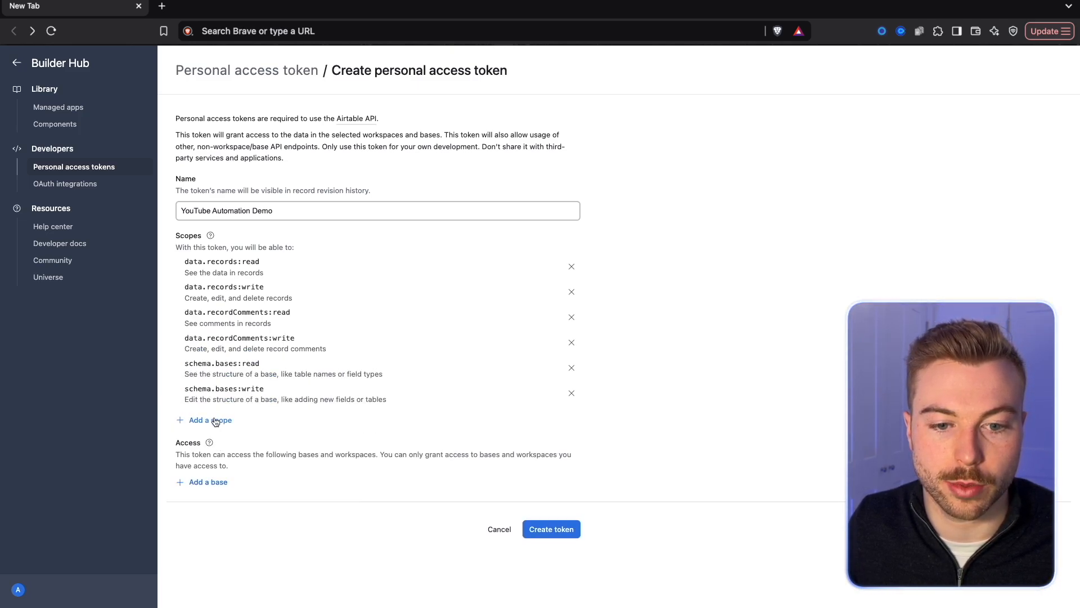
click(214, 422)
click(225, 476)
click(211, 446)
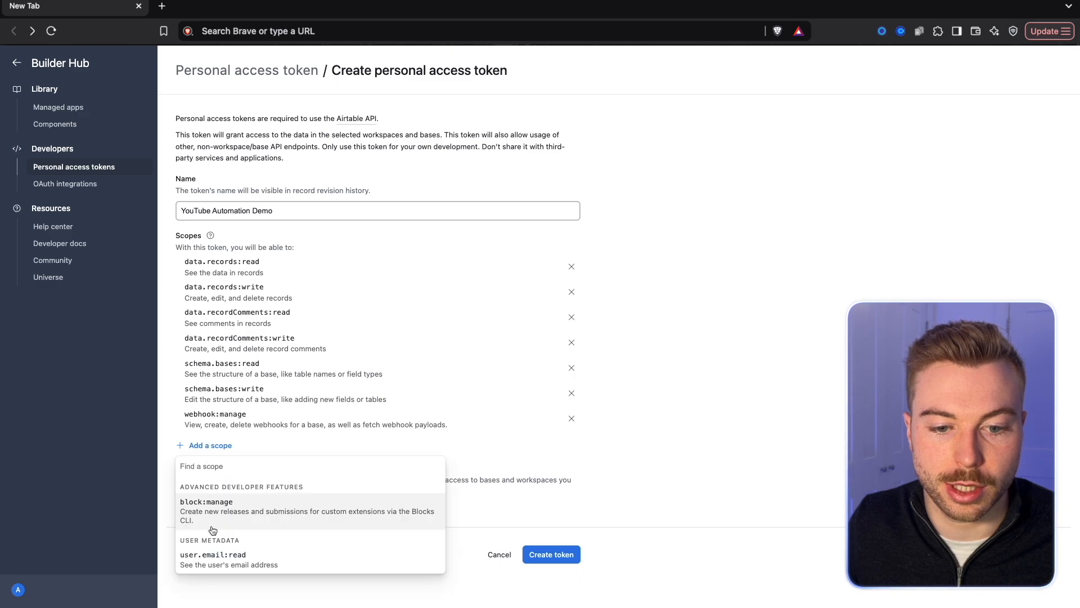
click(225, 500)
click(211, 473)
click(225, 529)
Give the token access to the Automating YouTube base, then create the token and copy it.
scroll(231, 505, down, 2)
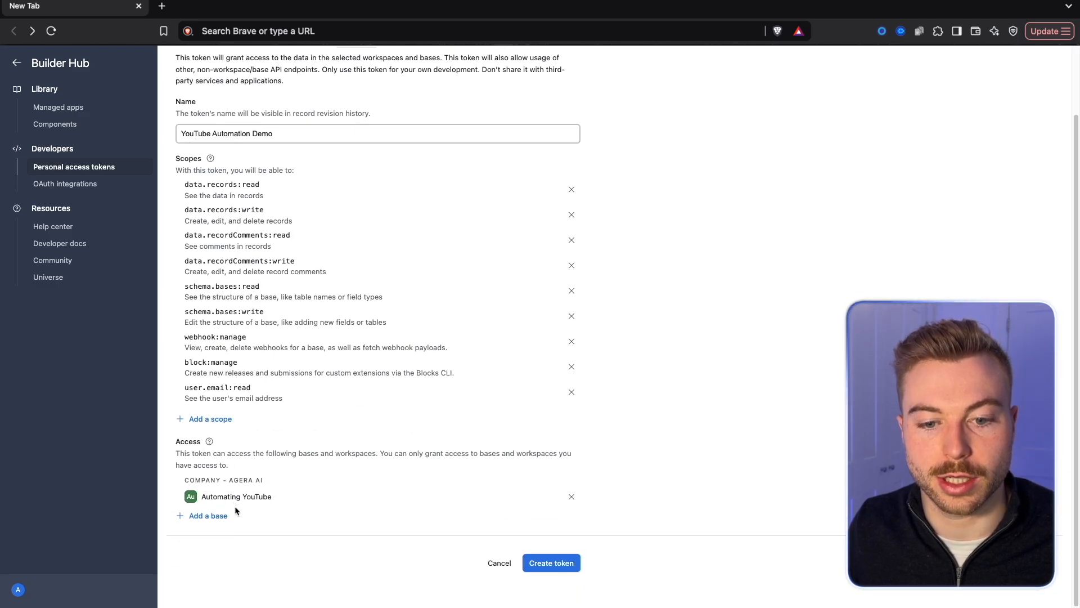
click(563, 560)
click(655, 365)
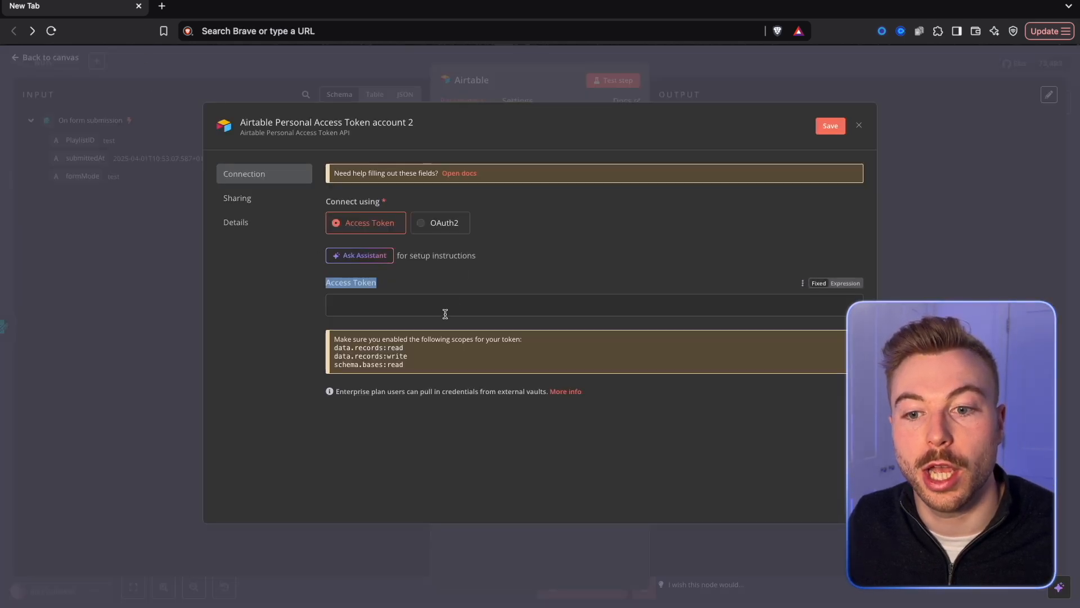
Back in n8n, paste the access token into the Airtable credential, rename the credential "YouTube Demo Analysis" and save it.
click(443, 308)
key(ctrl+v)
click(373, 125)
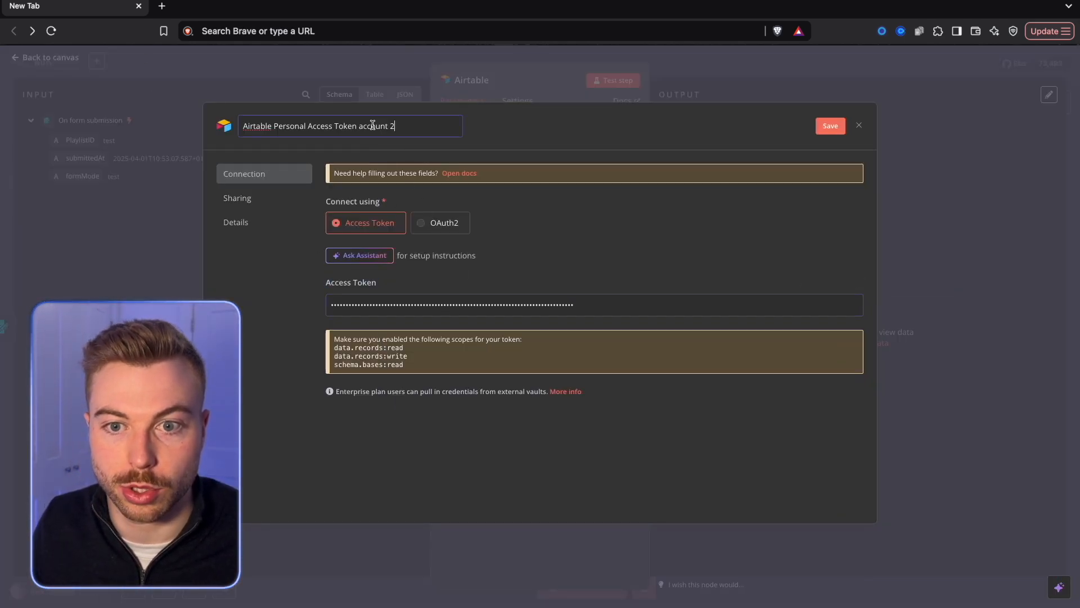
key(ctrl+a)
text(YouTube Demo Analysis)
key(Return)
click(832, 129)
drag(535, 186, 334, 174)
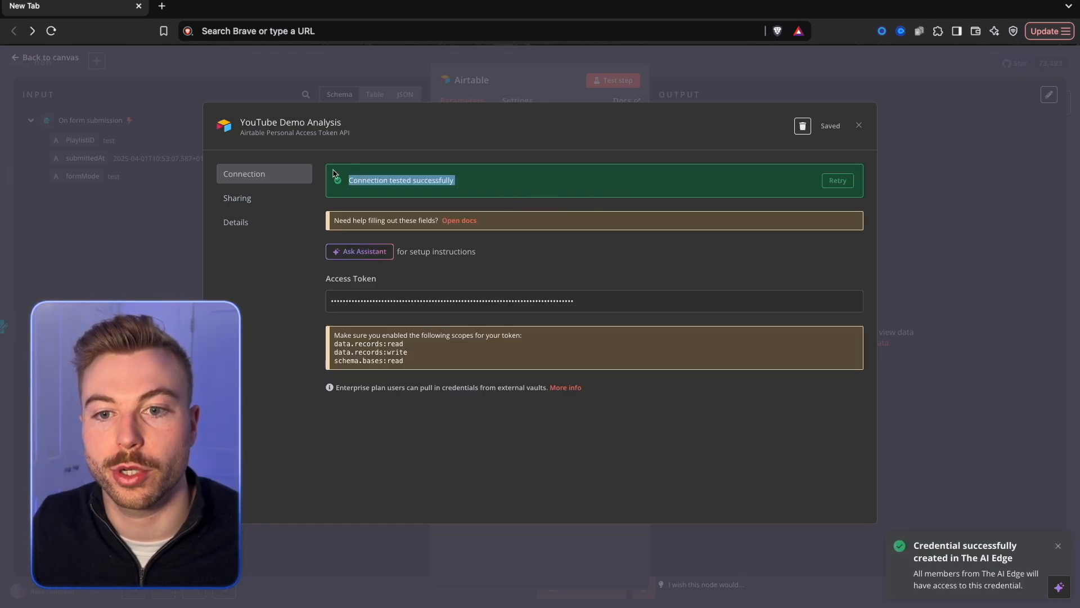
click(858, 125)
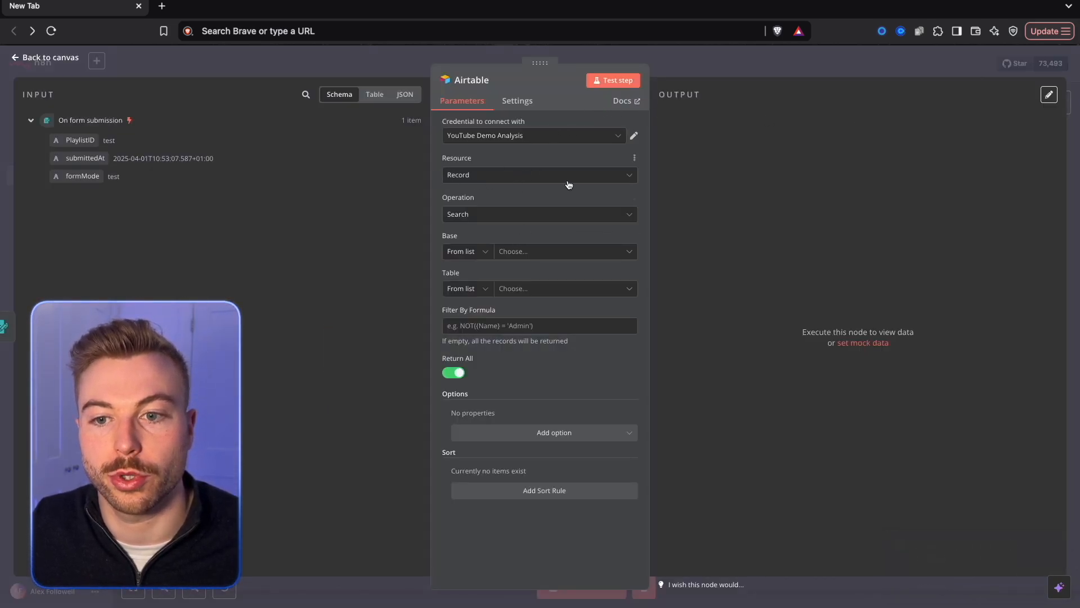
Point the Airtable search at the Automating YouTube base and its Analysing Playlists table.
click(518, 262)
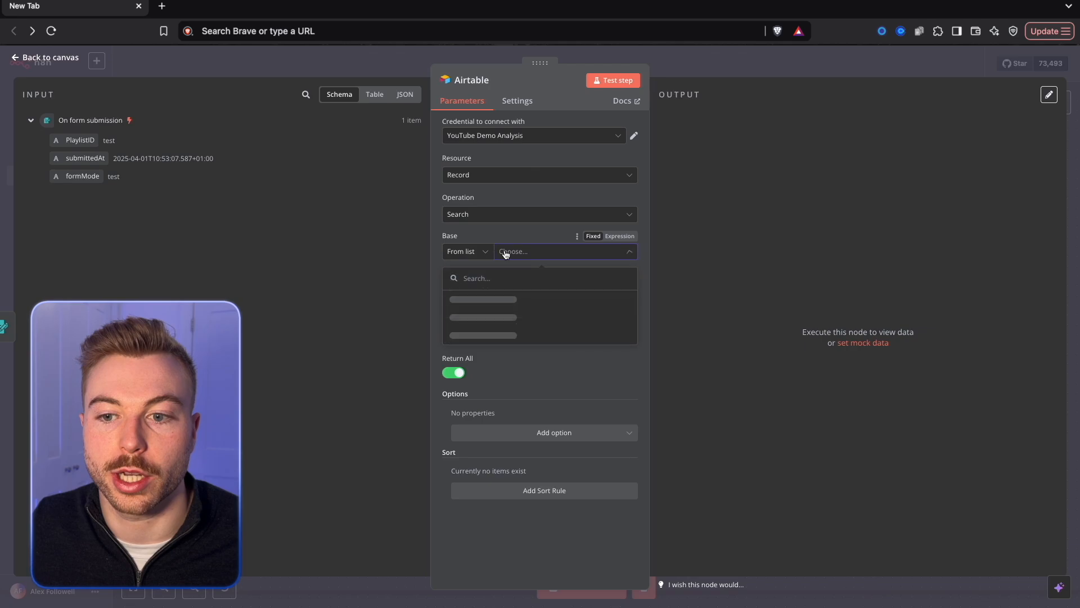
click(468, 302)
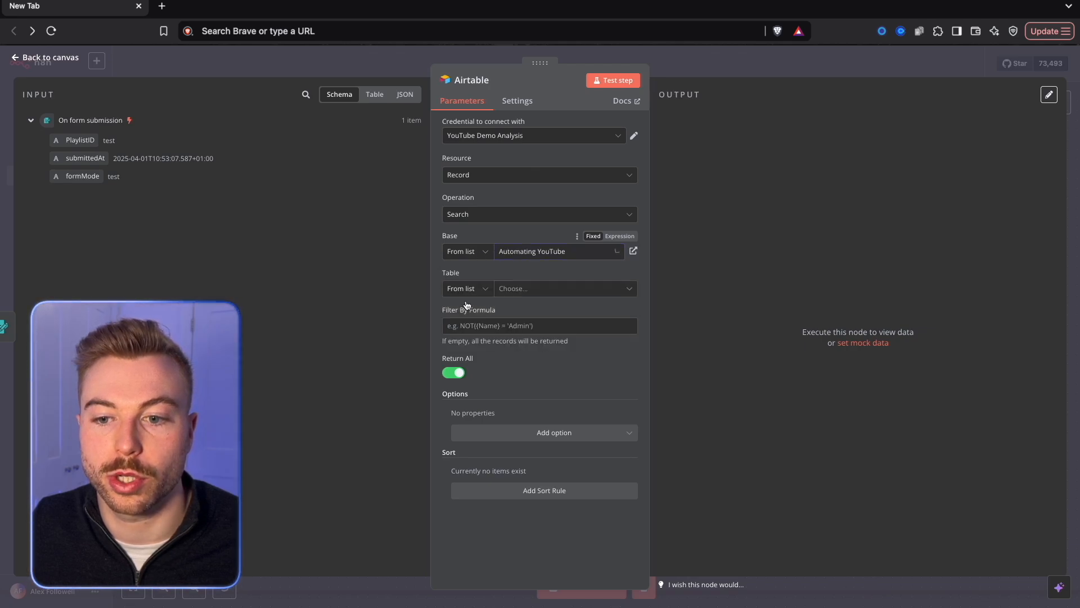
click(513, 288)
click(495, 336)
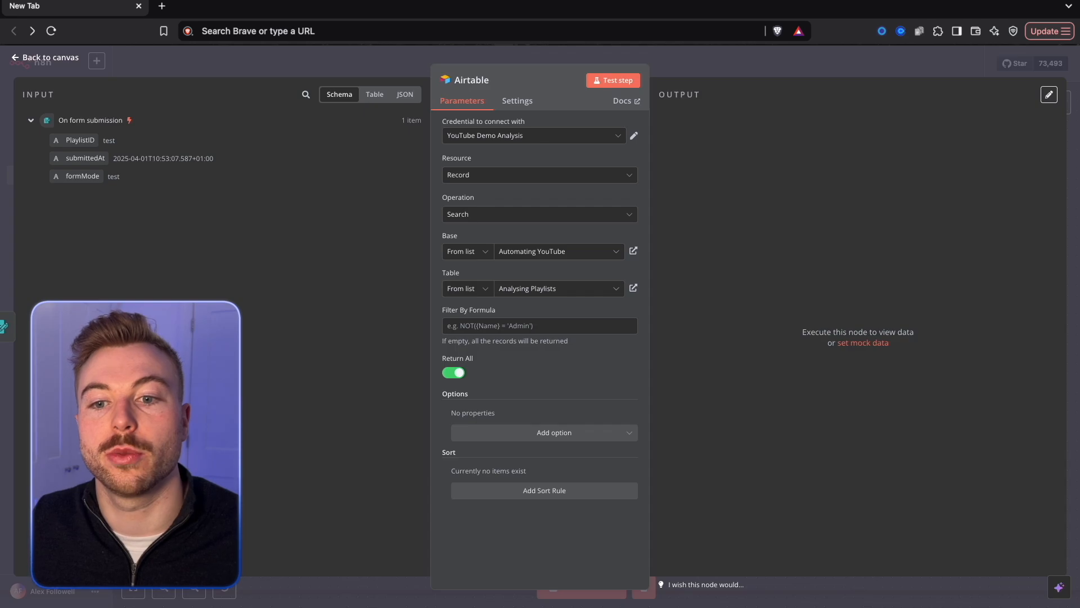
Check the playlist ID field in Airtable, then filter the n8n search by the formula {playlistid} = "{{ $json.PlaylistID }}".
click(527, 319)
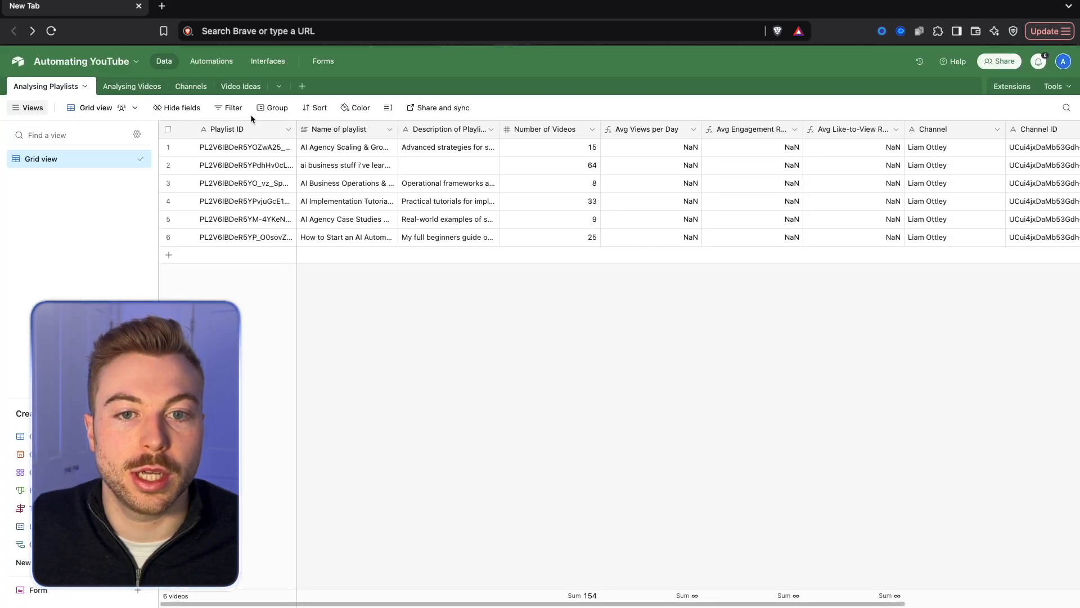
double_click(241, 130)
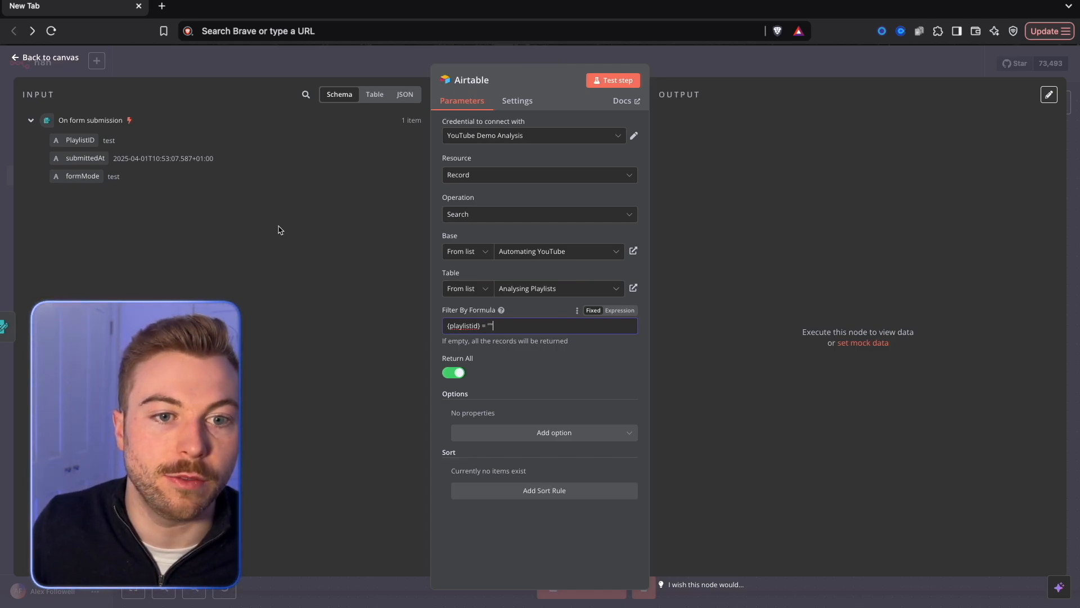
drag(80, 140, 491, 329)
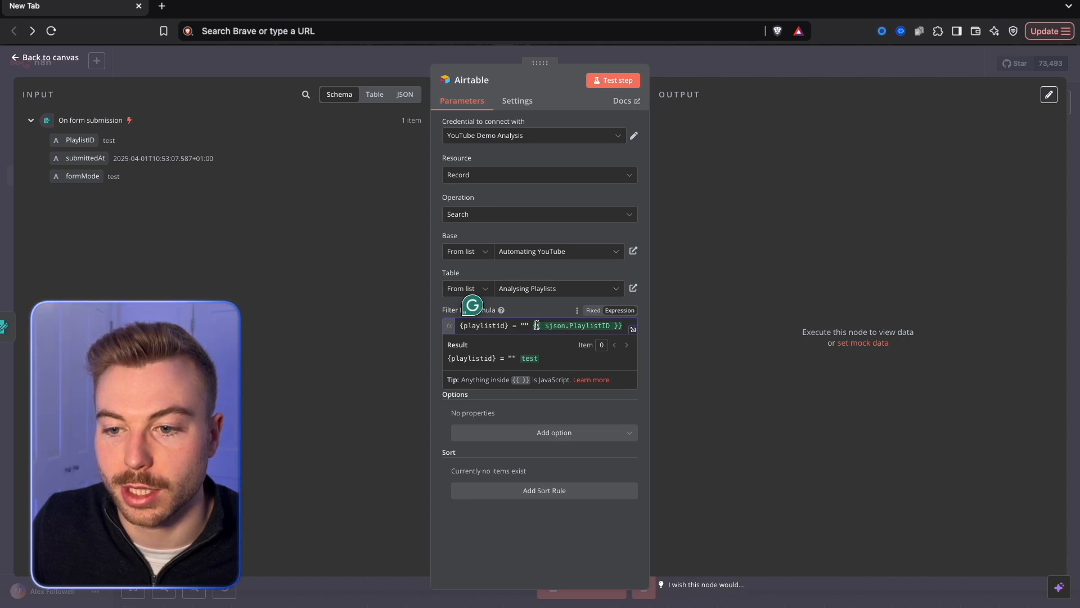
drag(597, 324, 724, 332)
key(ctrl+x)
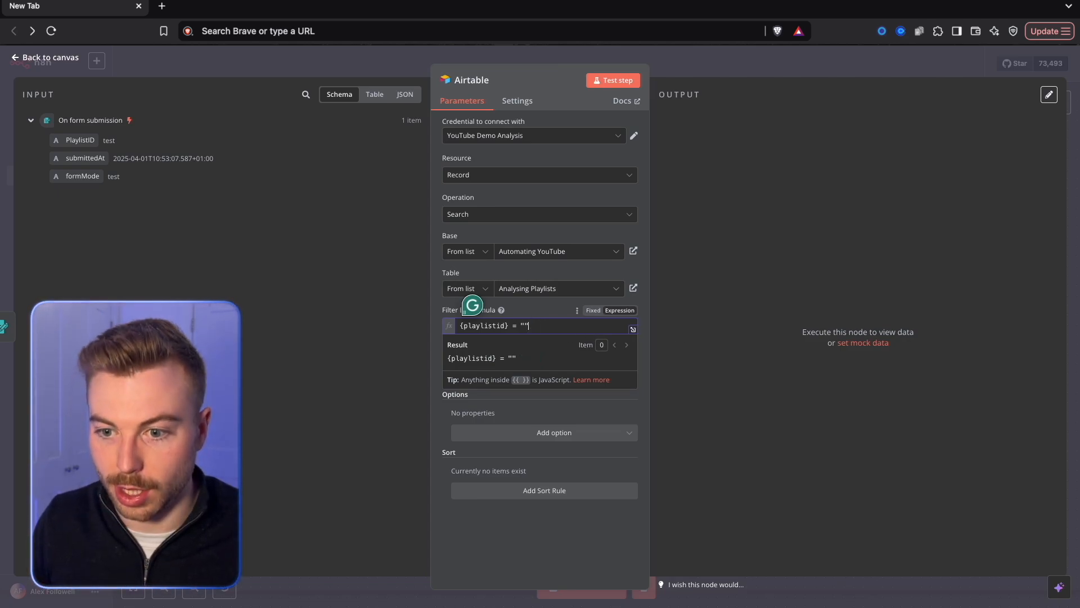
click(717, 279)
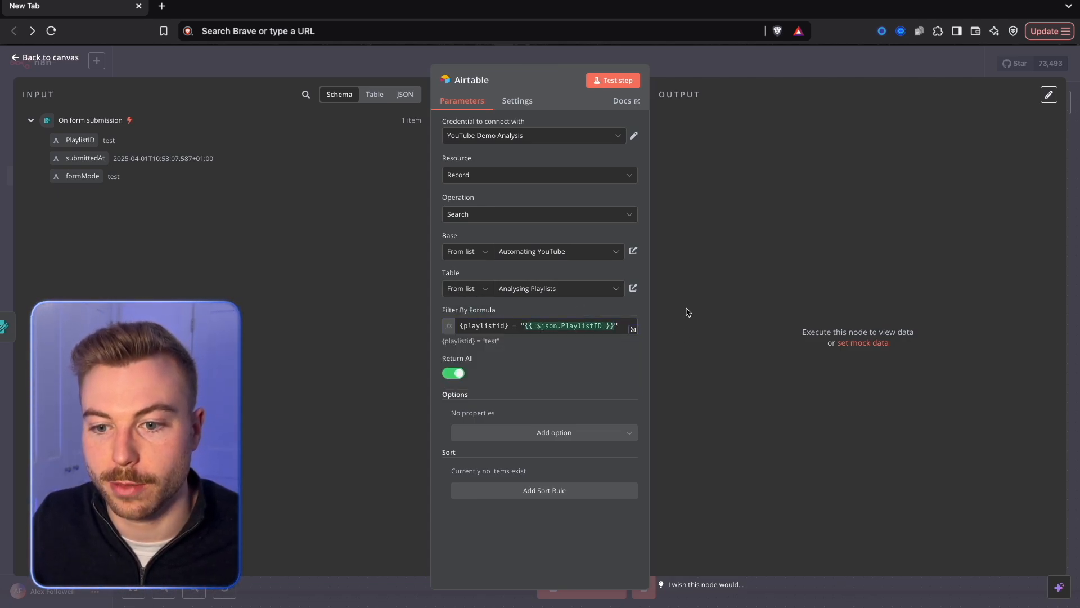
Turn off Return All for the Airtable search and set the limit to 1.
click(453, 373)
click(482, 410)
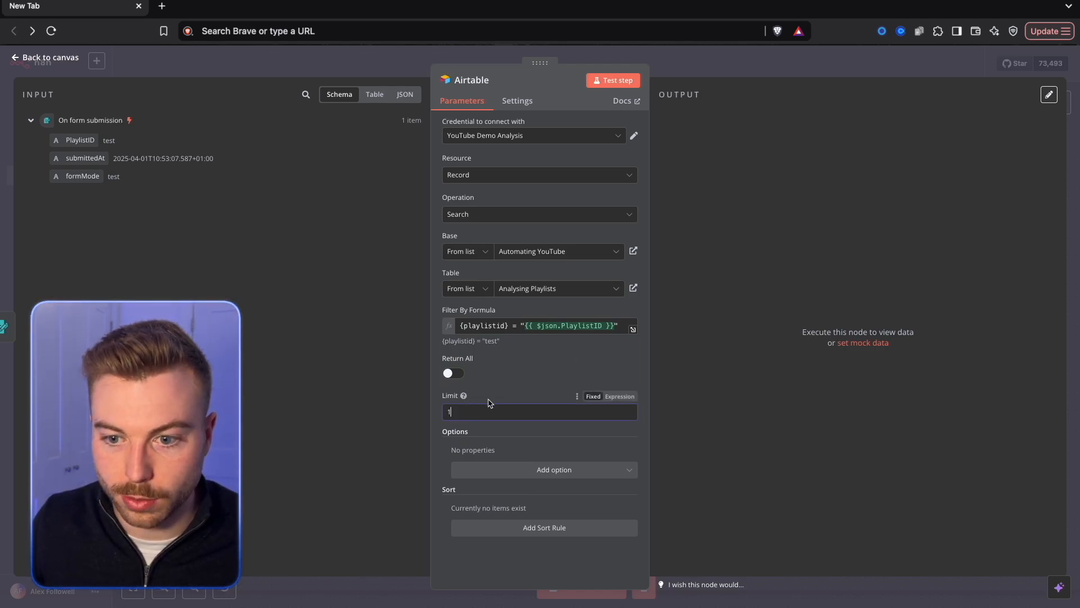
click(471, 378)
click(563, 469)
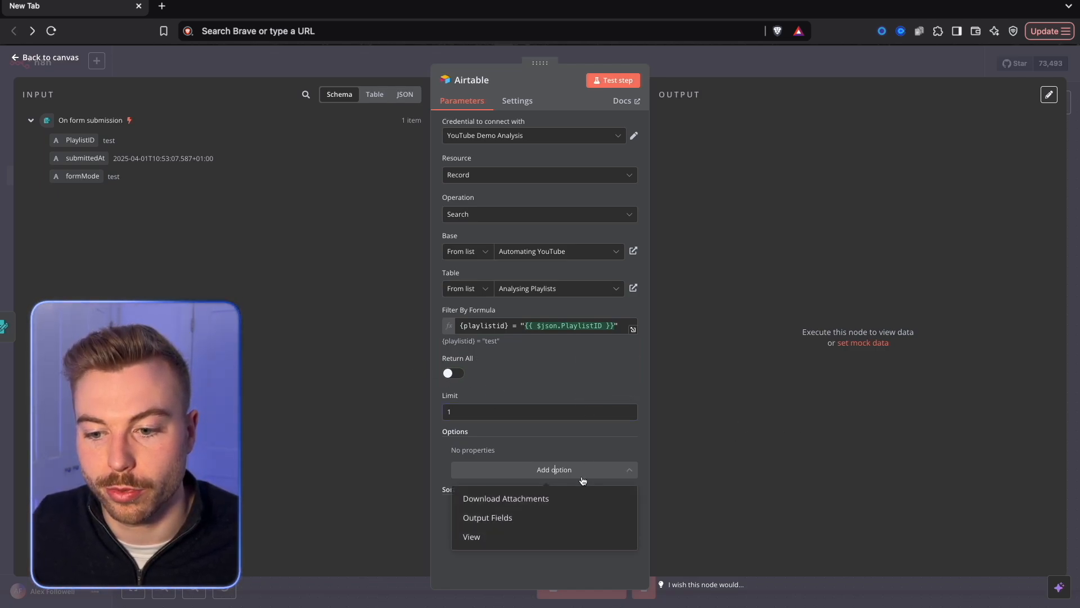
drag(568, 537, 484, 524)
click(484, 518)
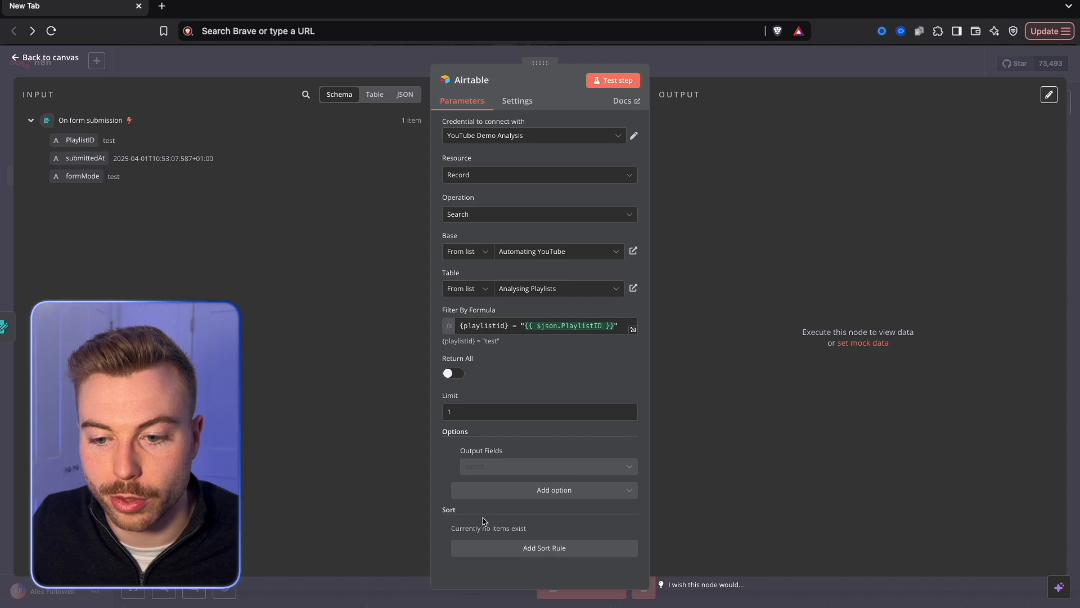
click(506, 465)
scroll(541, 413, down, 3)
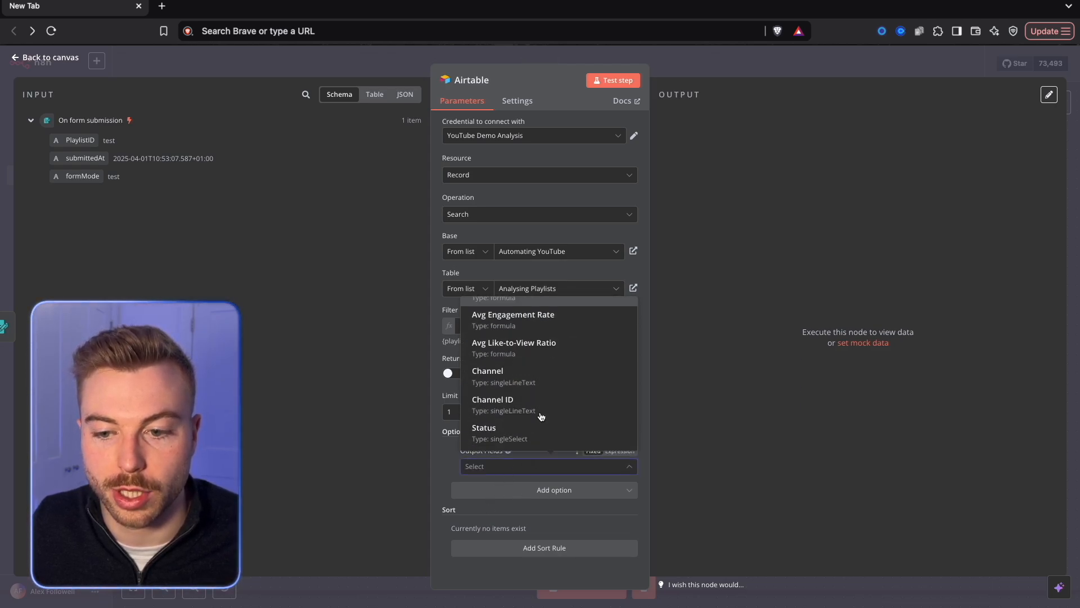
scroll(541, 414, up, 3)
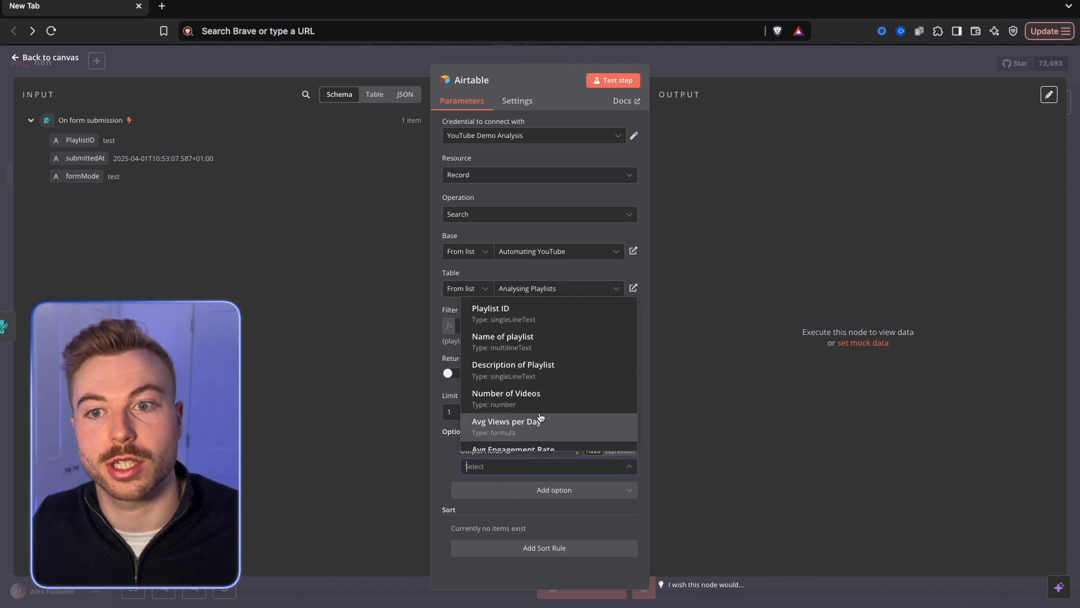
click(459, 482)
click(453, 453)
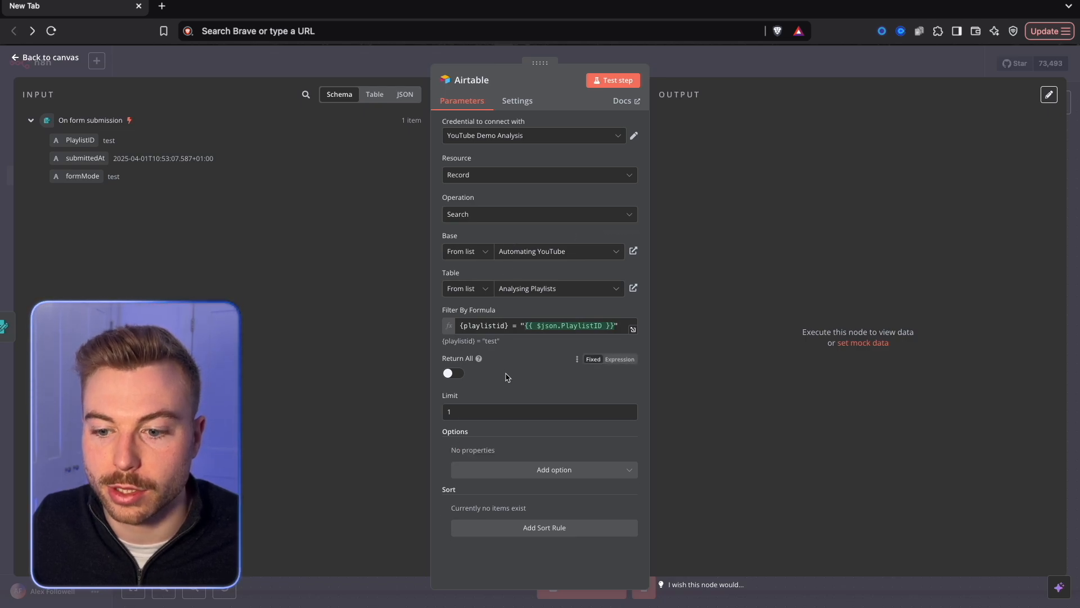
Enable Always Output Data in the Airtable node's settings and test the node.
click(517, 102)
click(455, 140)
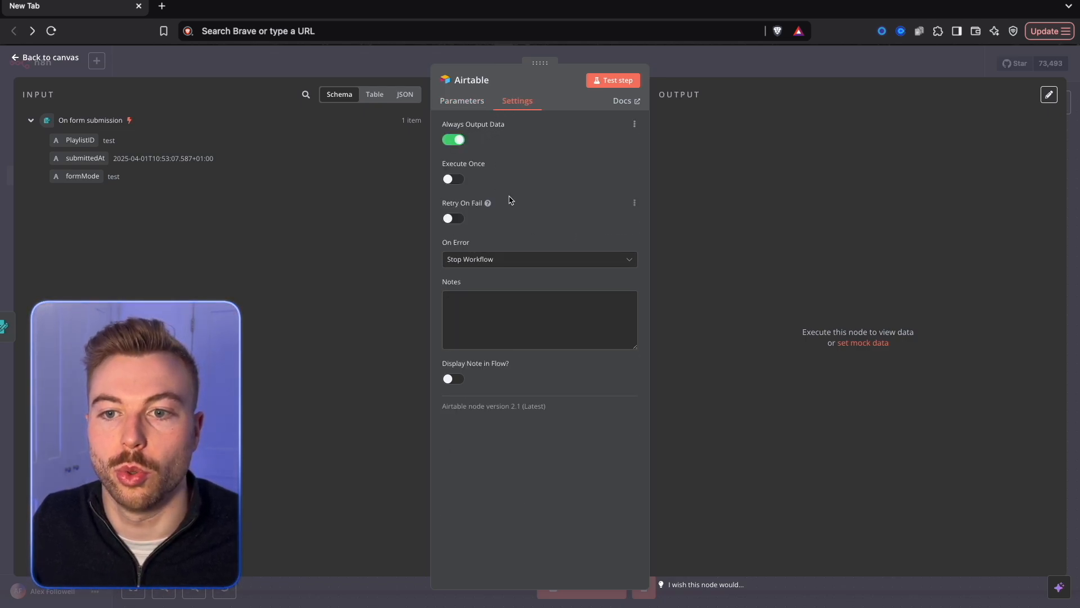
click(622, 84)
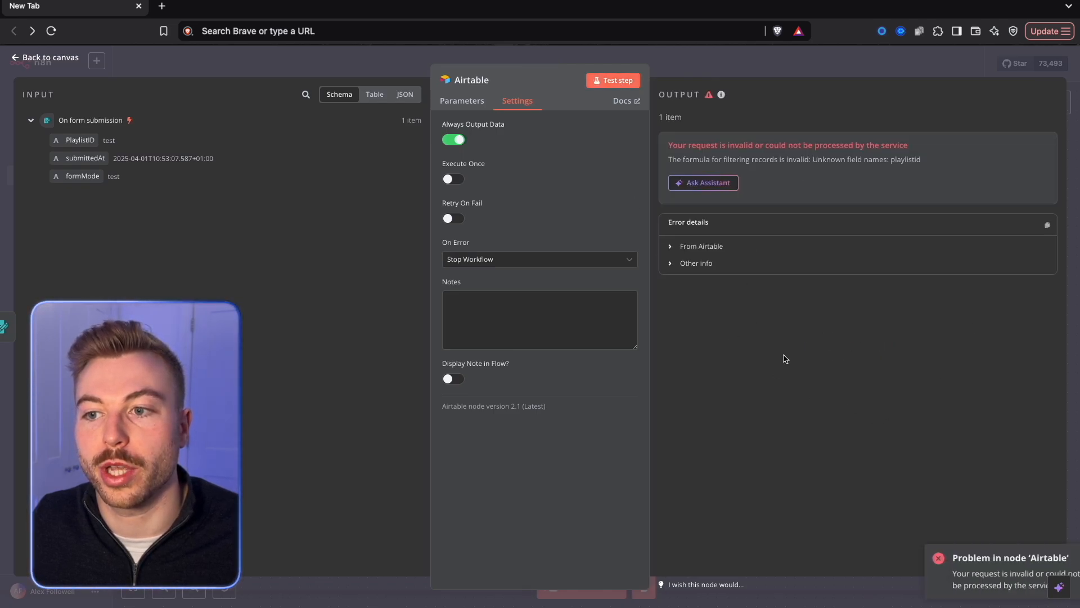
Correct the field name in the filter formula to {playlist id}, test the Airtable node again and return to the canvas.
drag(979, 147, 638, 139)
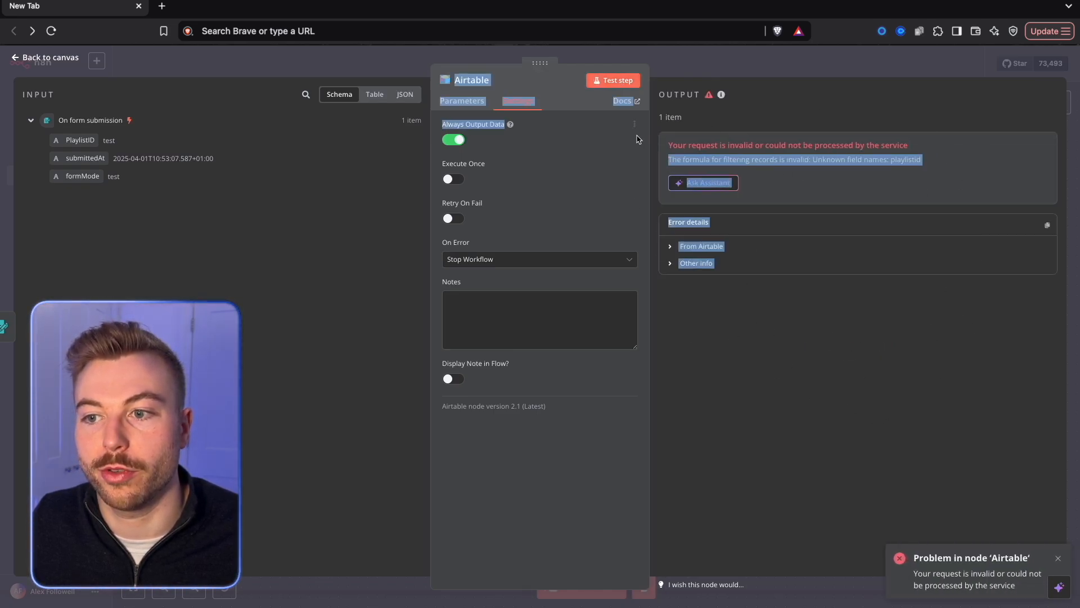
click(855, 160)
drag(937, 163, 873, 159)
click(447, 105)
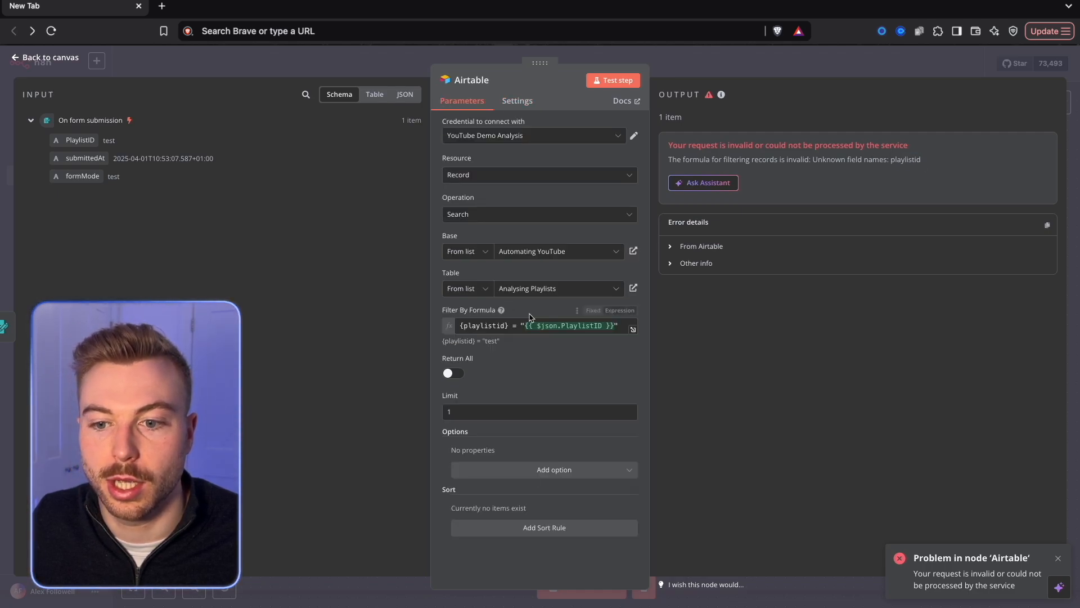
click(496, 325)
click(602, 81)
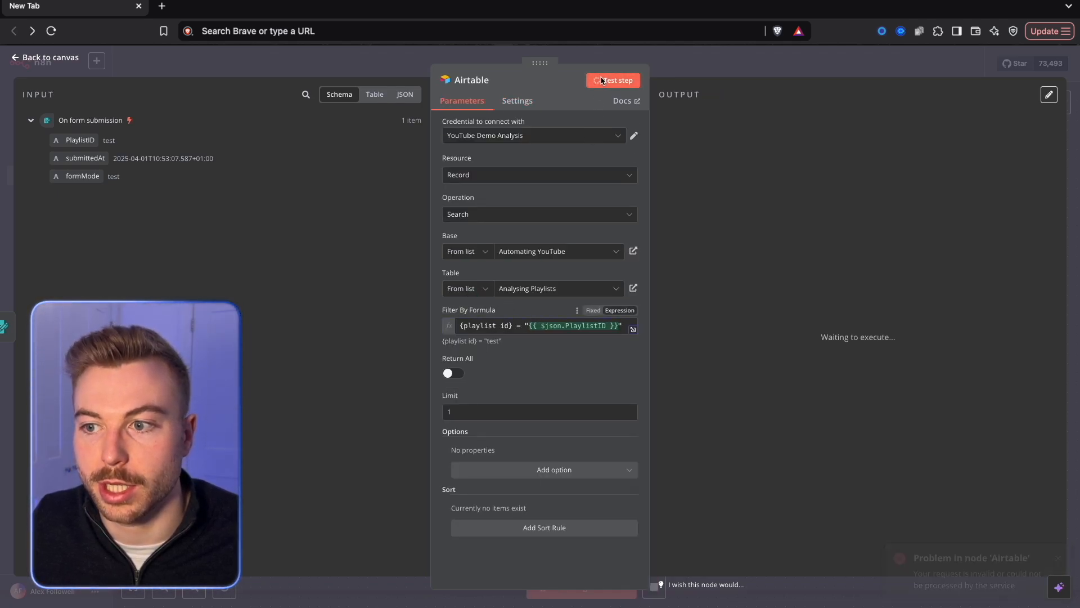
drag(884, 131, 662, 112)
click(685, 71)
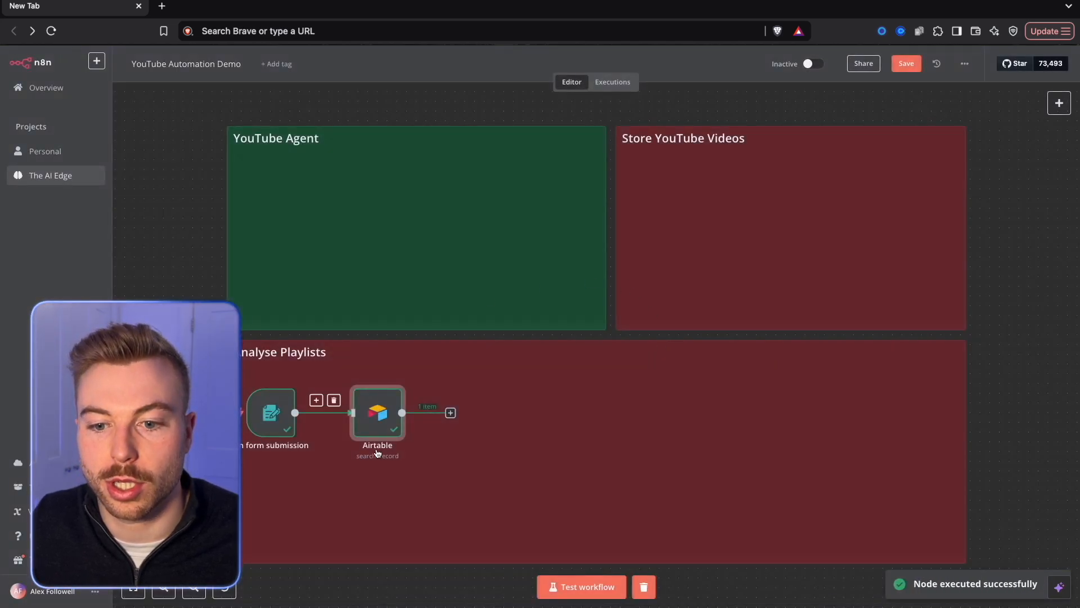
Switch to Airtable, close the Playlist ID field editor and copy the first record's playlist ID.
double_click(388, 426)
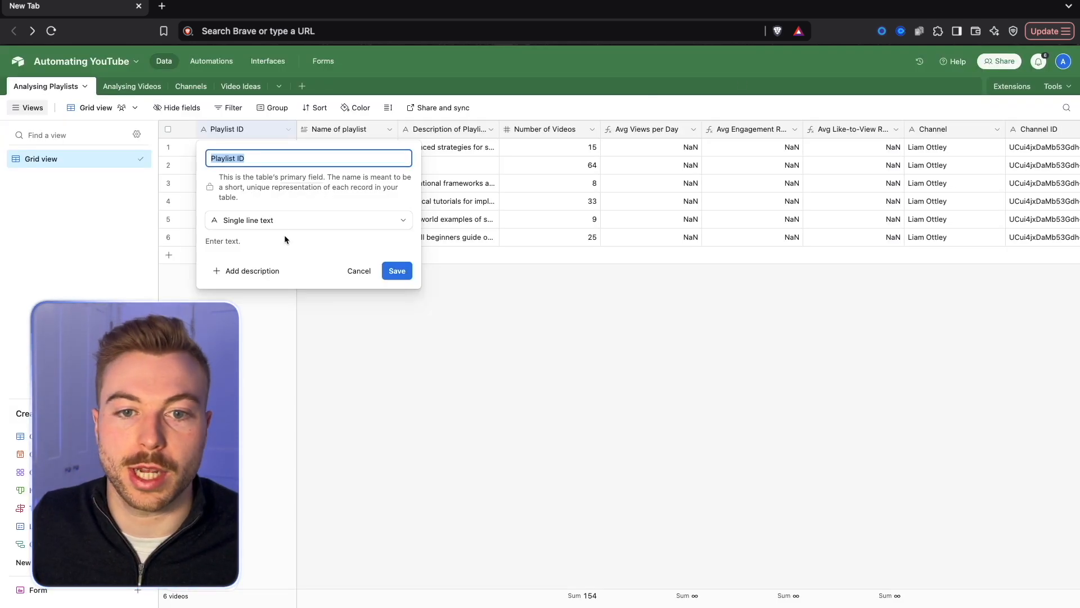
click(405, 278)
click(260, 153)
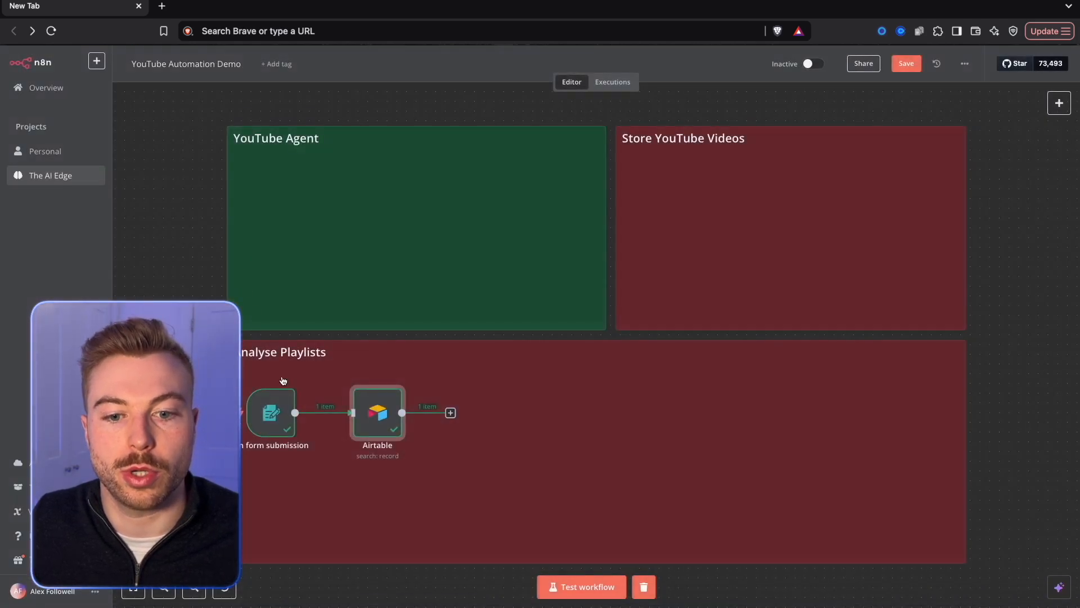
Back in n8n, run the form trigger again and submit the form with the copied playlist ID.
click(284, 380)
click(296, 247)
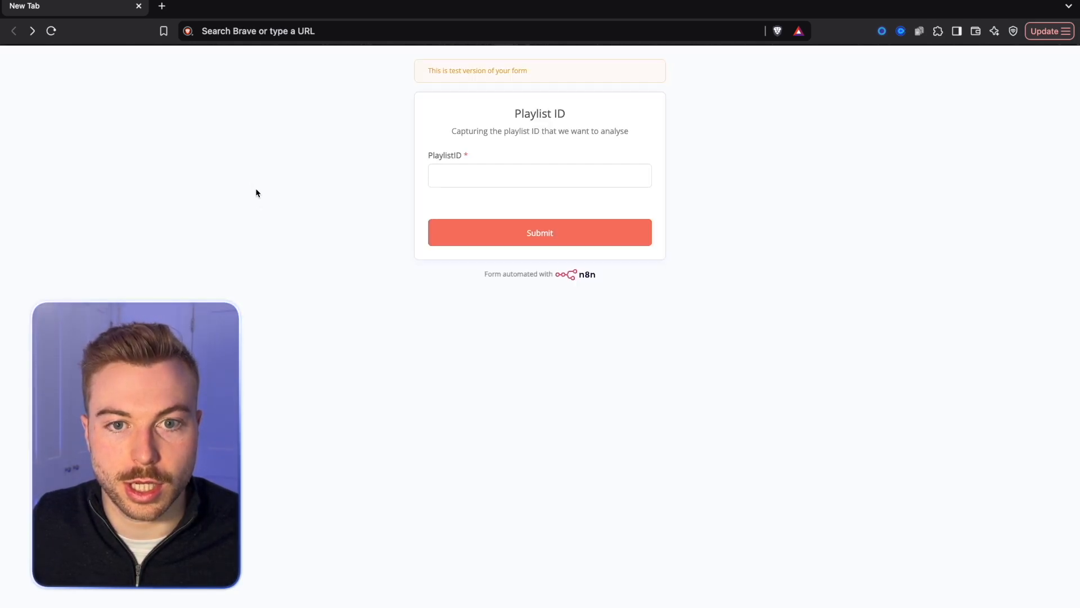
click(477, 176)
key(ctrl+v)
click(487, 233)
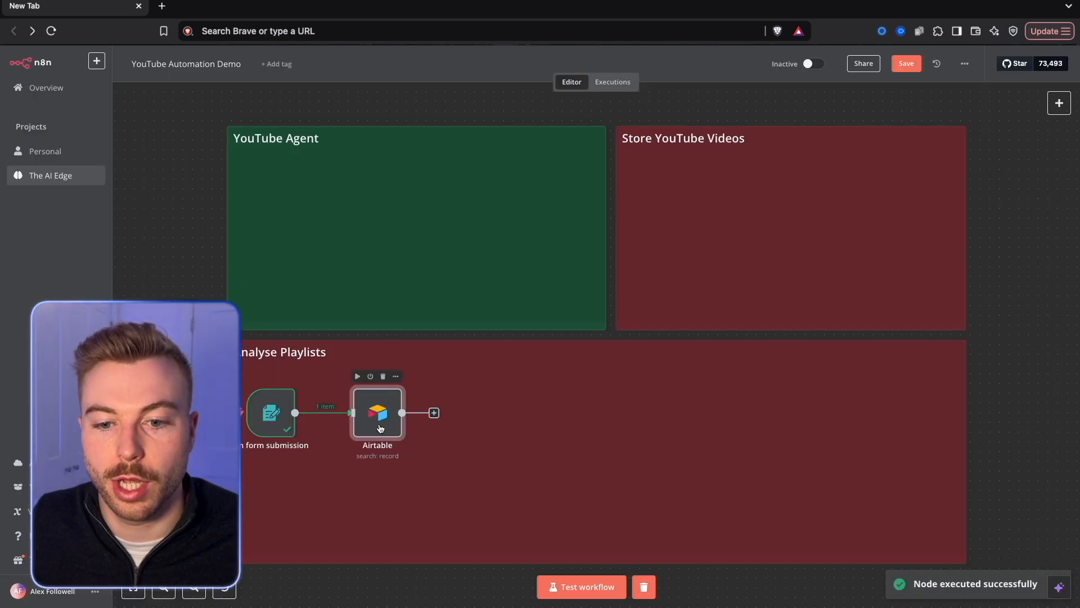
Test the Airtable node with the new form data and inspect the record it outputs.
right_click(370, 422)
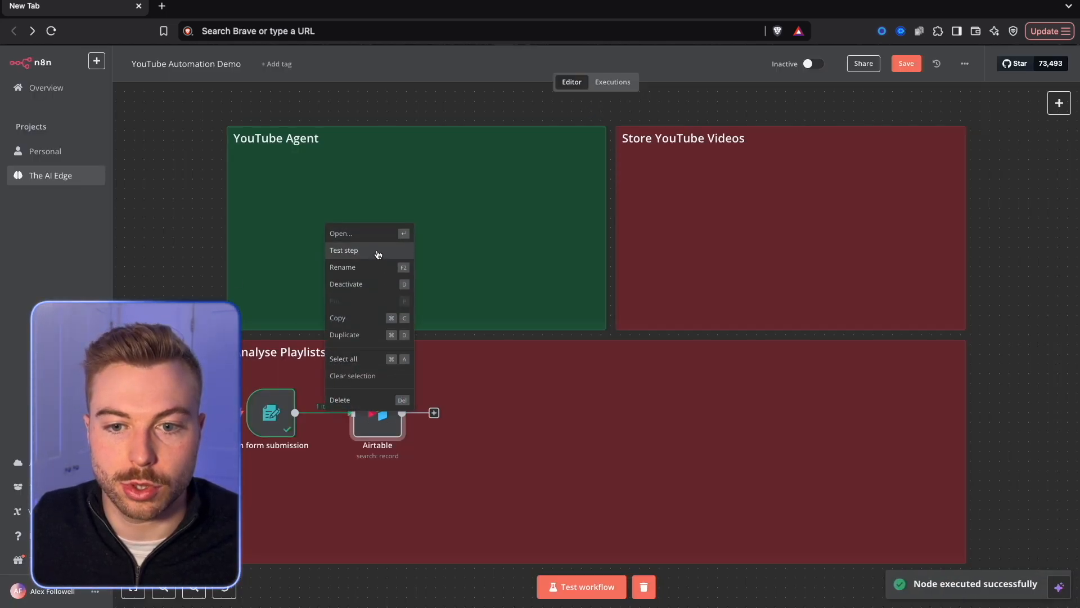
click(376, 251)
double_click(377, 413)
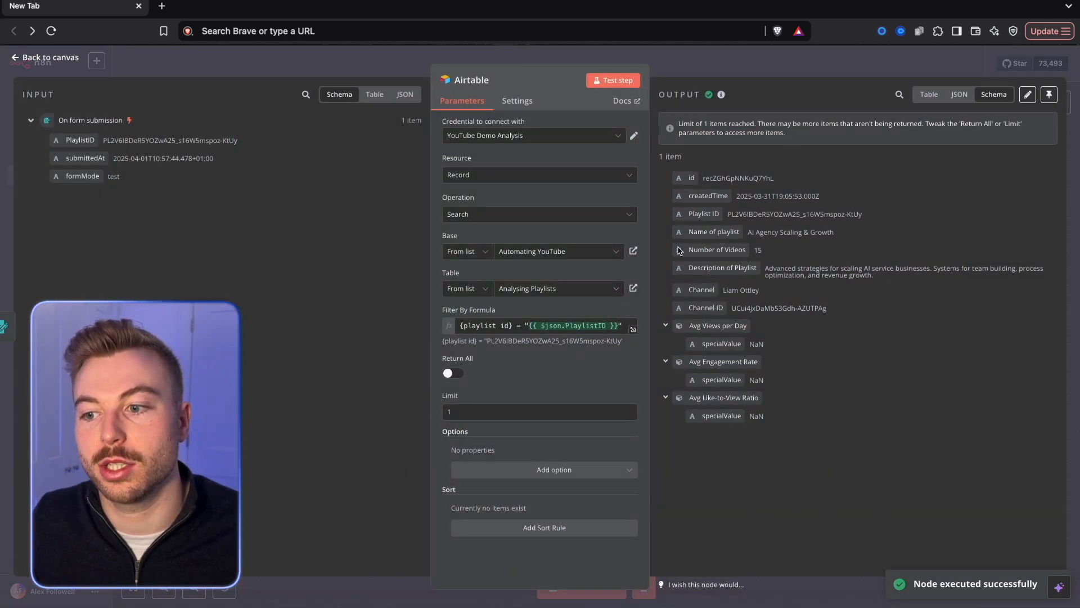
click(700, 72)
Add an If node after the Airtable search node.
click(450, 413)
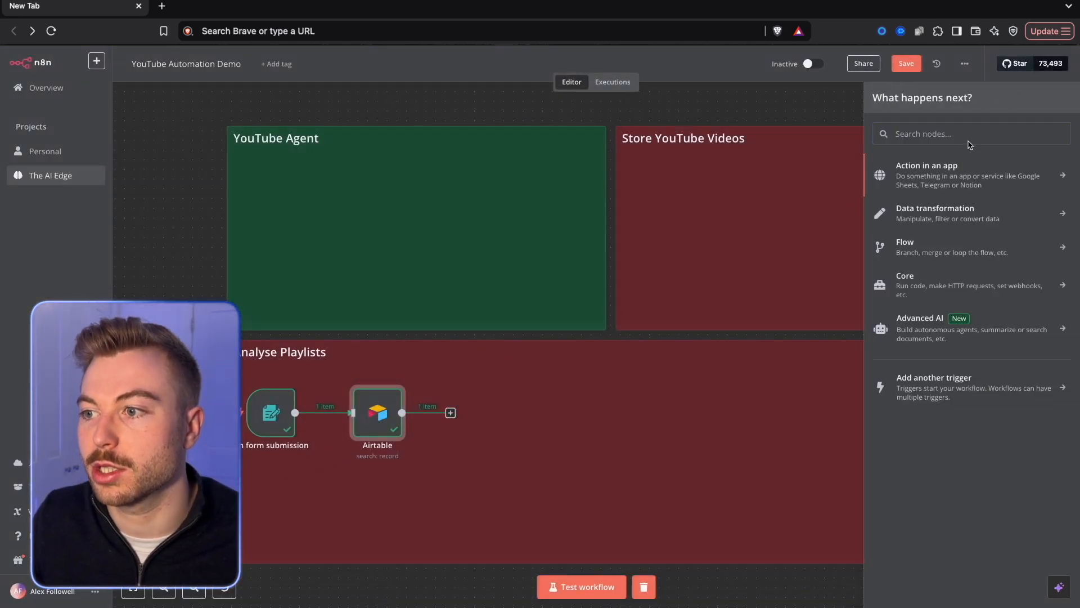
text(if)
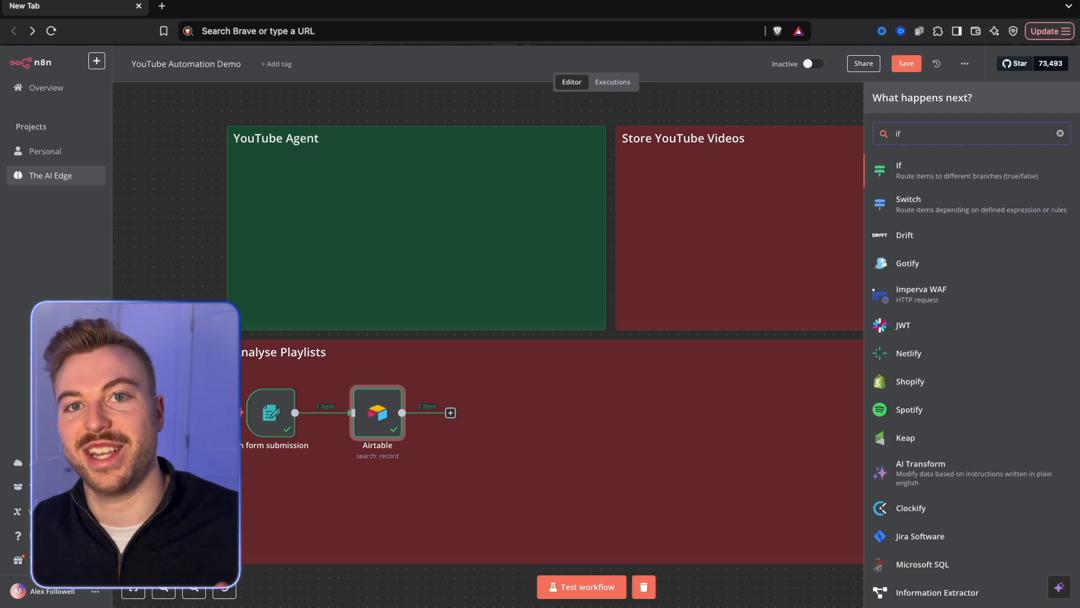
key(Return)
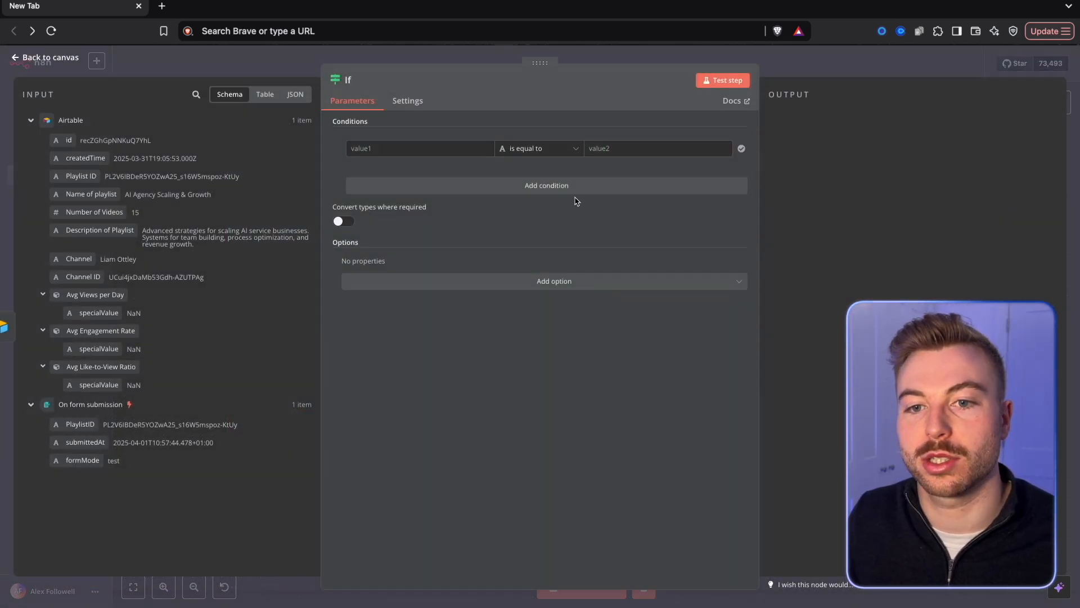
Set the If condition to check that the Airtable record id, {{ $json.id }}, exists, and return to the canvas.
drag(77, 145, 394, 148)
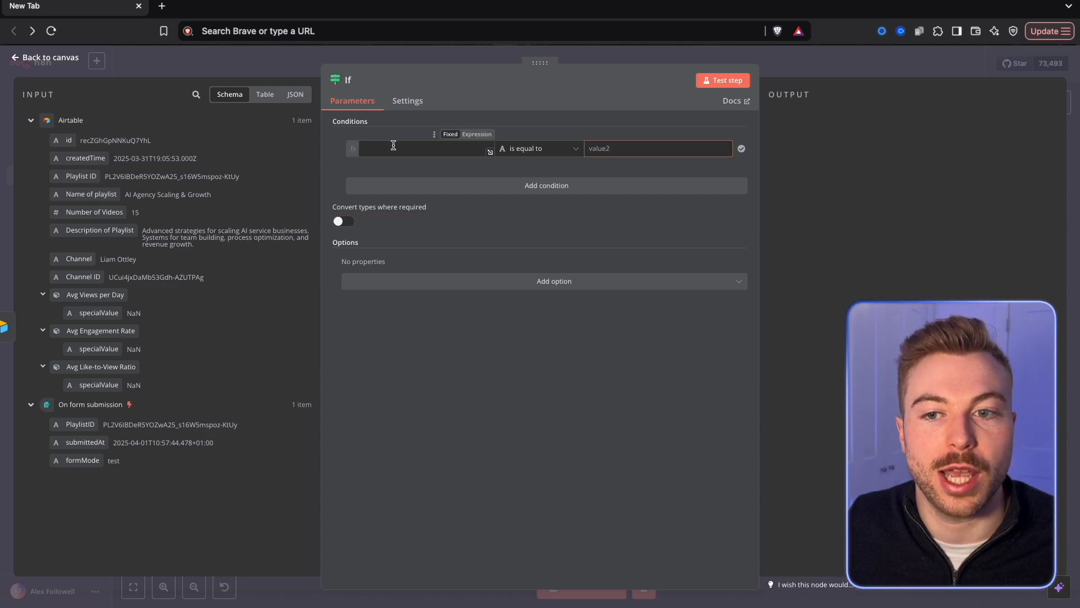
click(516, 149)
mouse_move(544, 173)
click(618, 178)
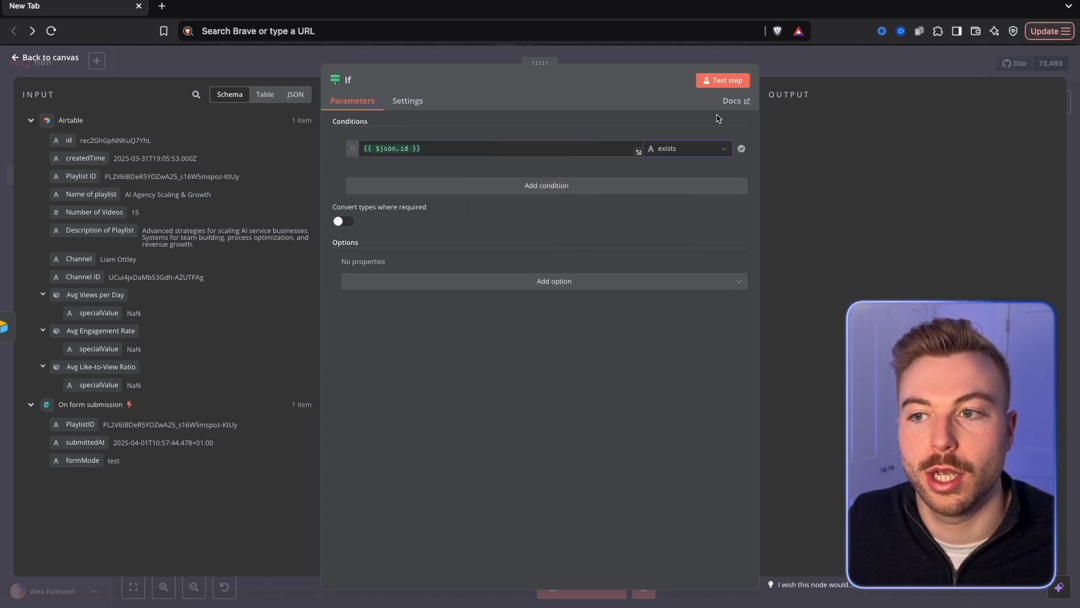
key(Escape)
Move the Airtable and If nodes closer to the form trigger so the three nodes are evenly spaced.
drag(475, 431, 476, 421)
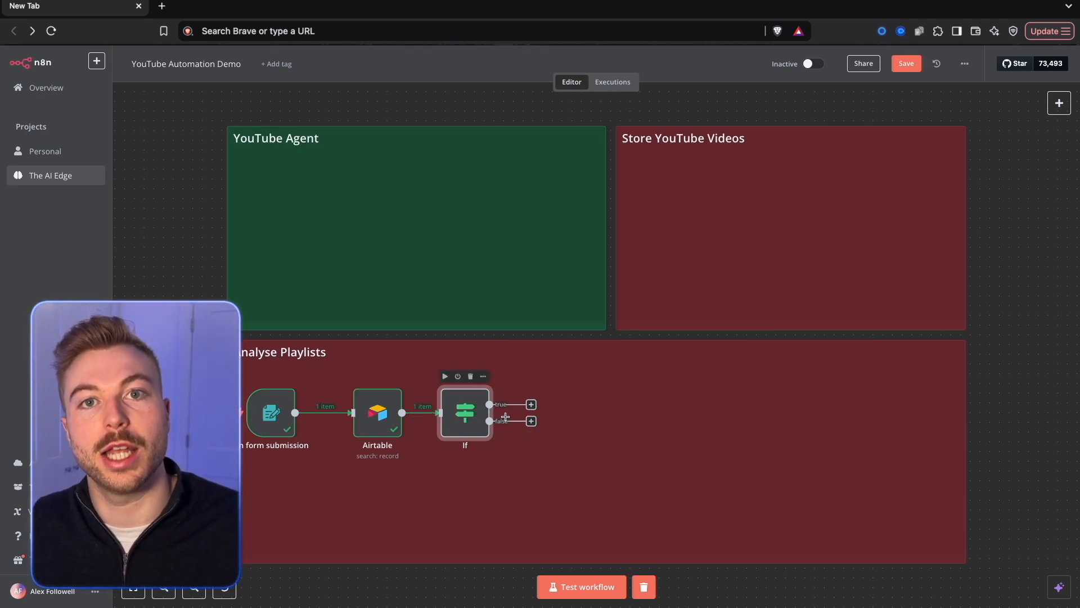
drag(382, 416, 362, 417)
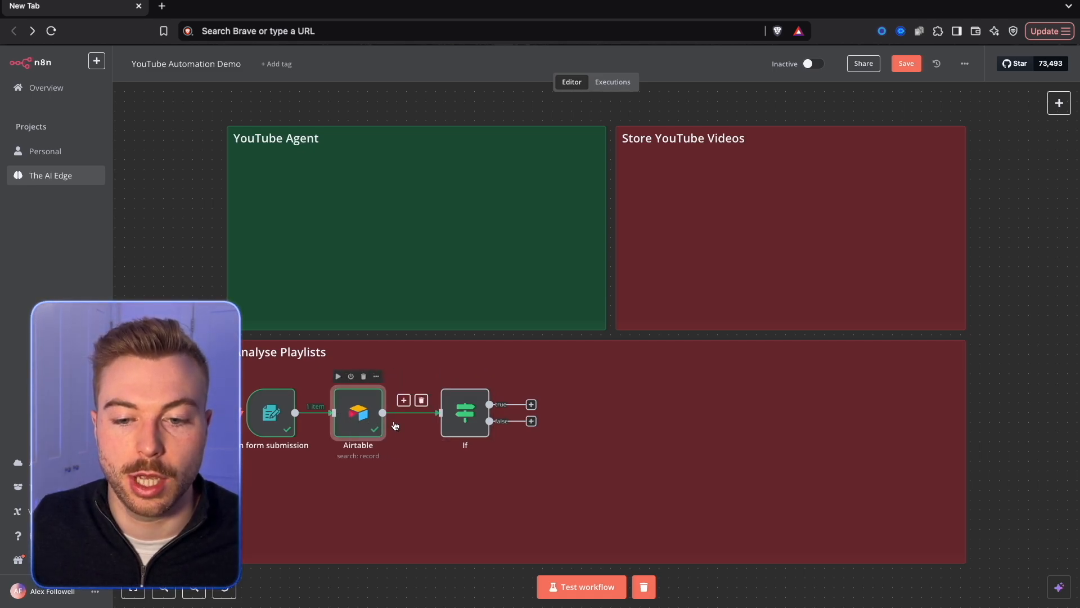
drag(467, 416, 447, 416)
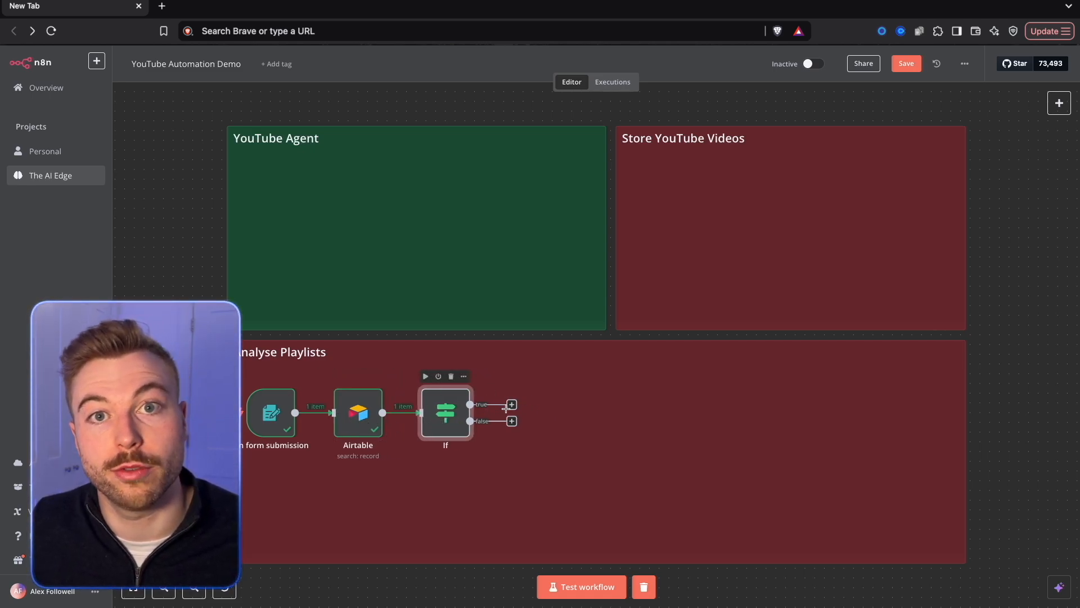
Test the If node on the canvas and check its true and false branches.
right_click(435, 426)
click(416, 251)
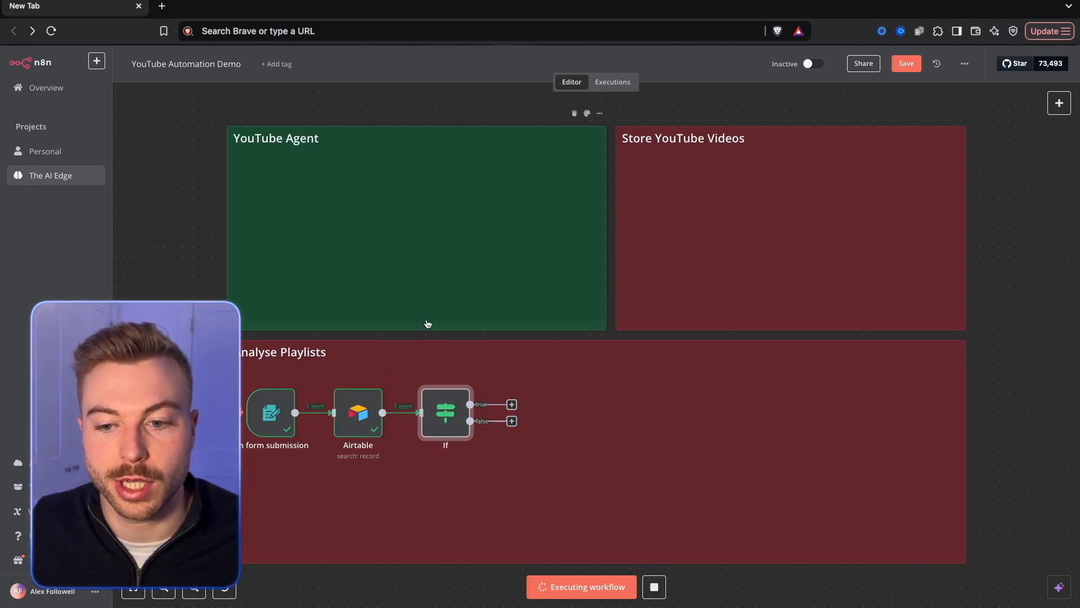
scroll(444, 419, up, 3)
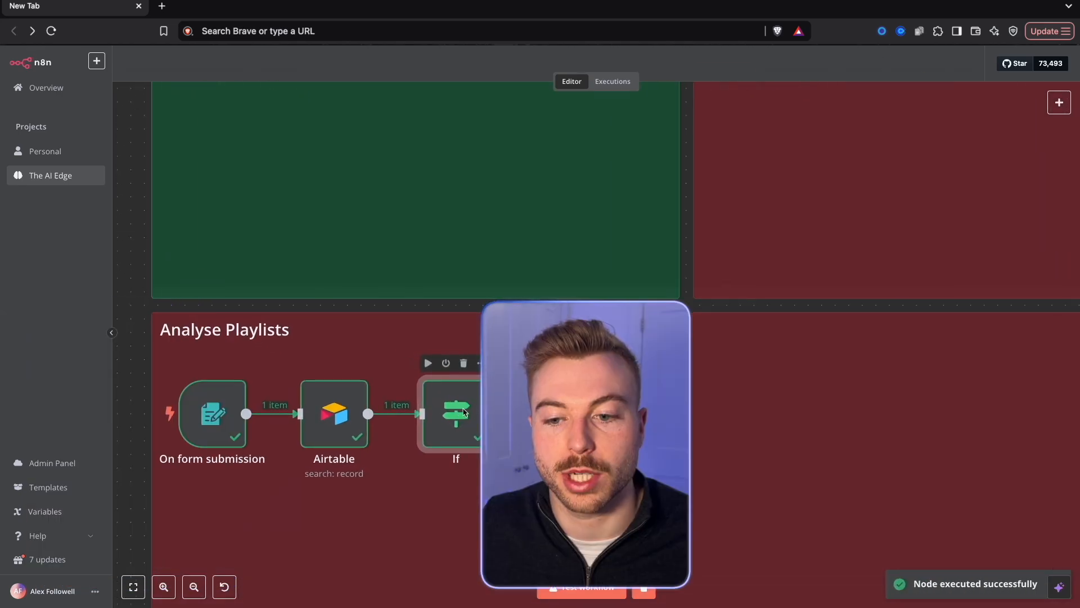
Check the If node's branch outputs and add a YouTube node with the Get a playlist action to its false branch.
double_click(479, 405)
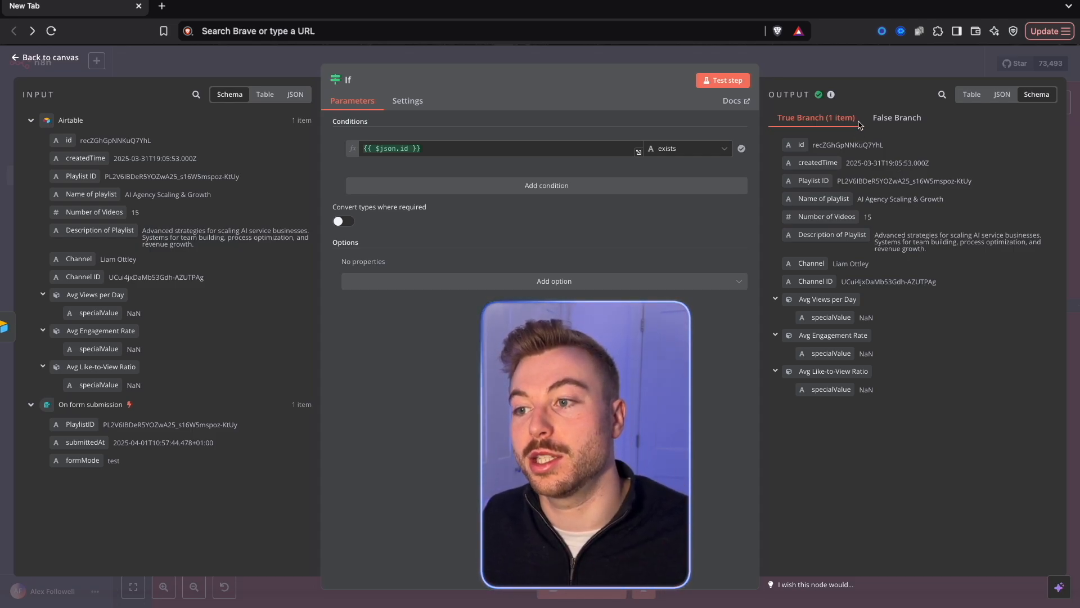
click(873, 72)
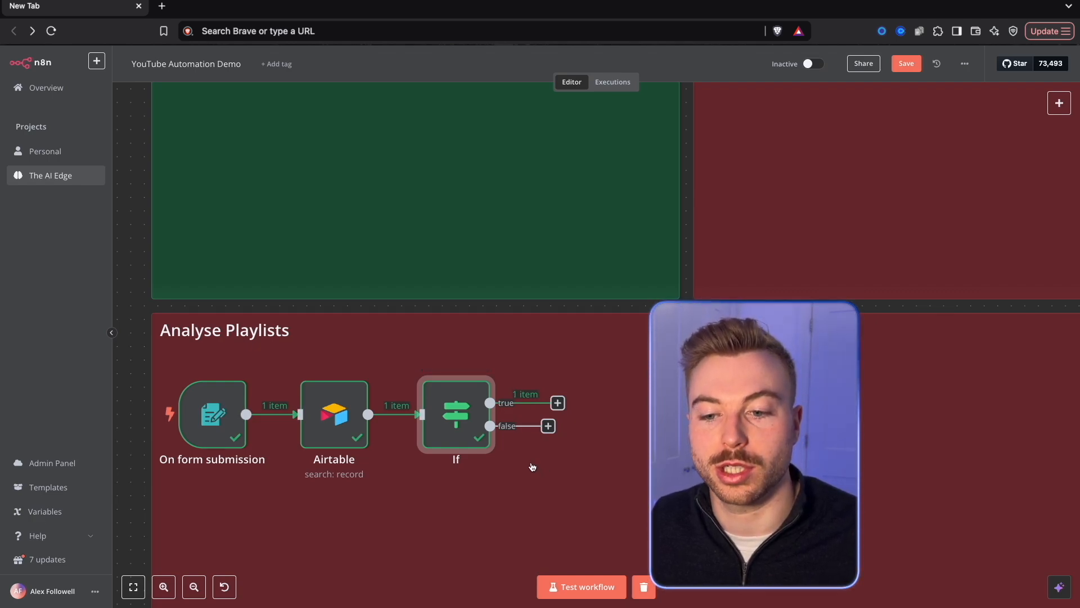
click(549, 426)
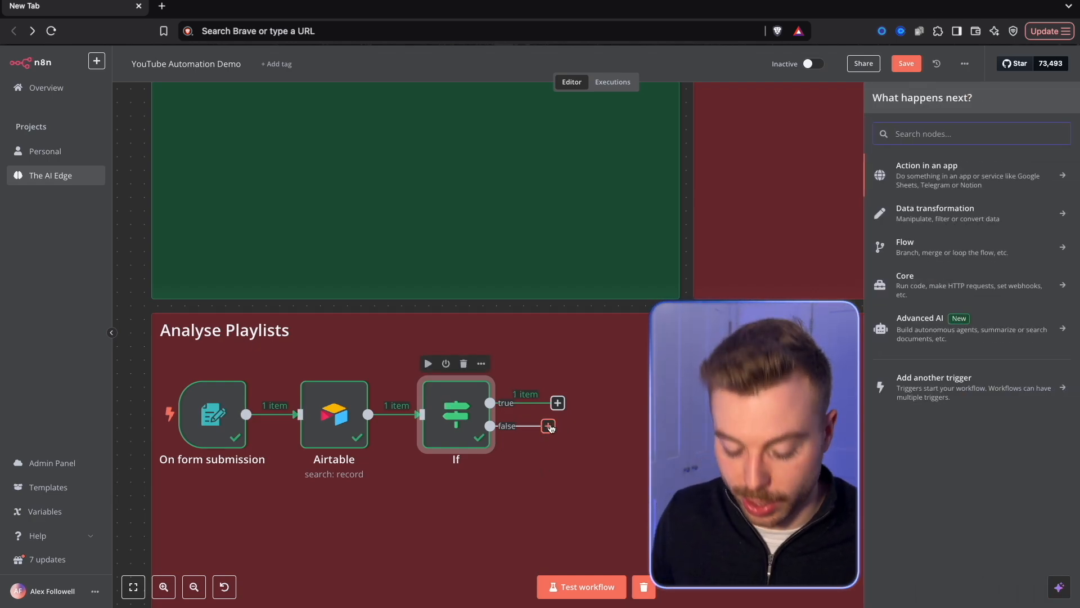
text(You)
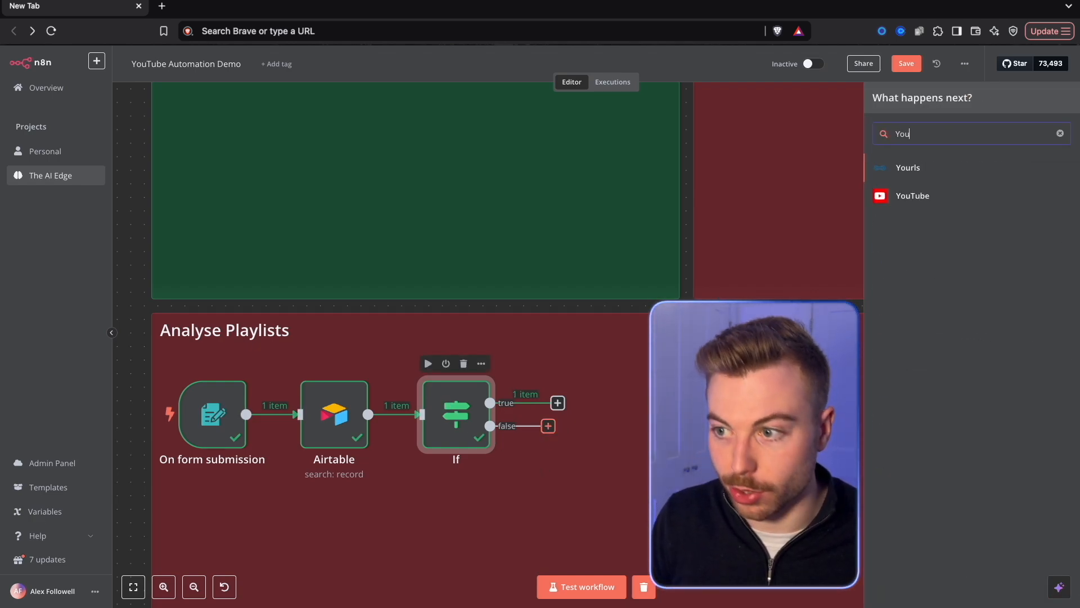
click(968, 196)
scroll(951, 253, down, 1)
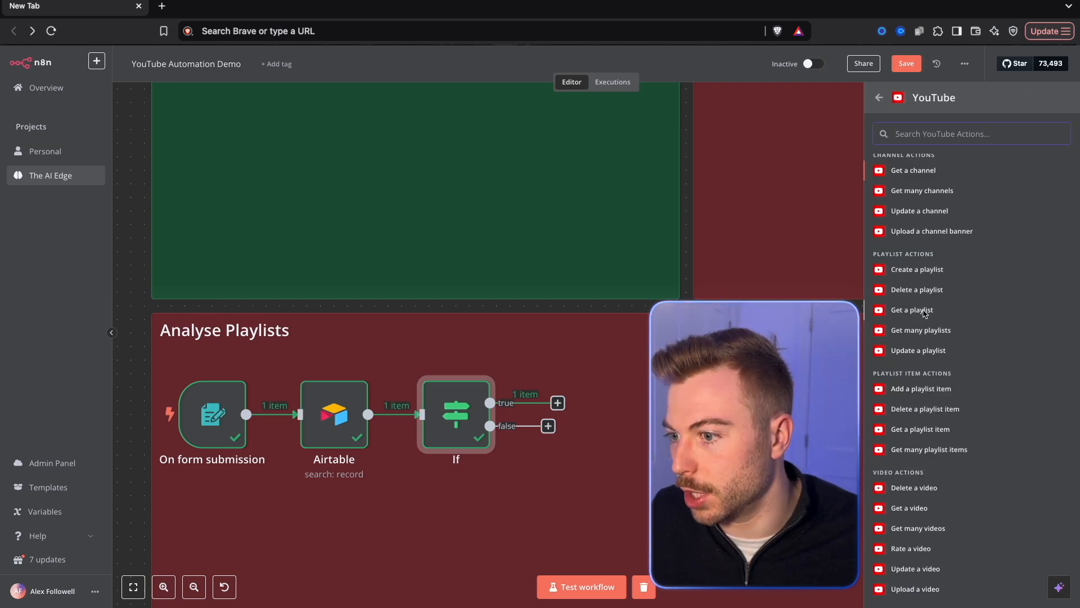
click(920, 311)
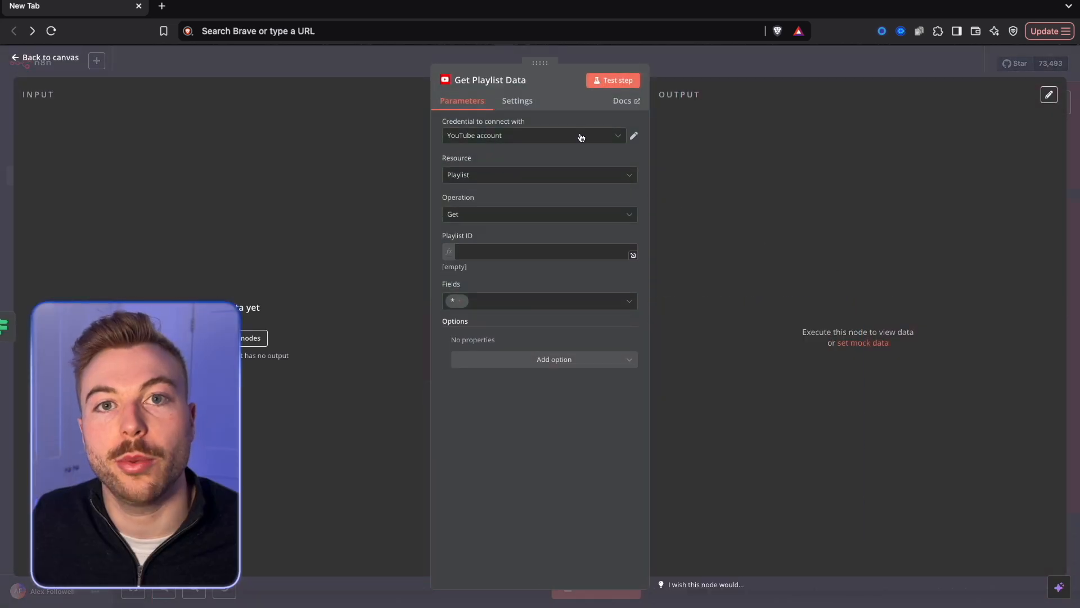
Open a new YouTube OAuth2 credential from the playlist node and point out its Client ID and Client Secret fields.
click(583, 139)
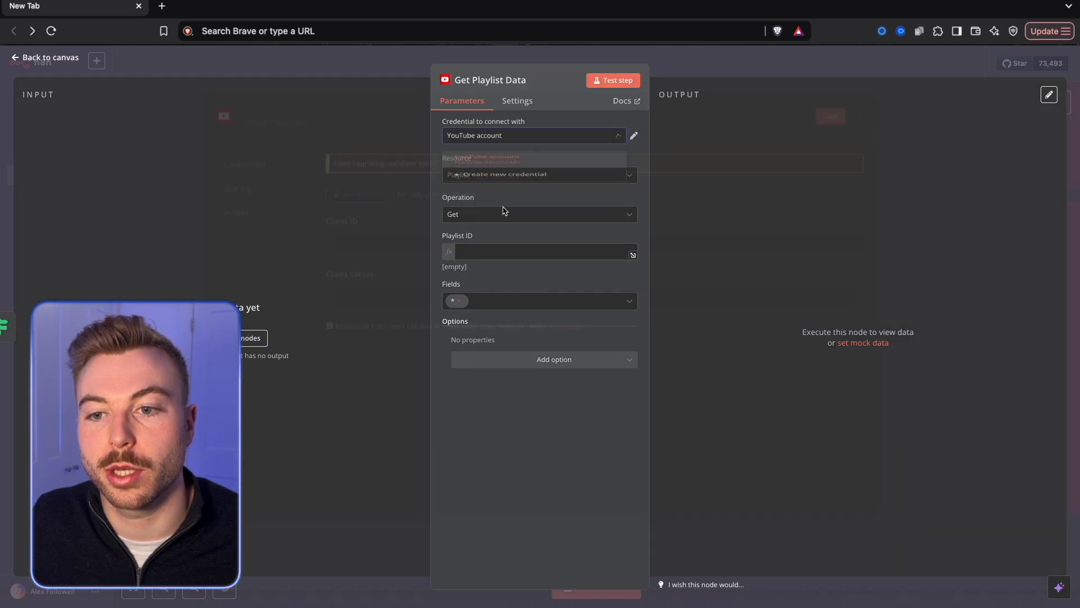
click(498, 192)
drag(371, 301, 323, 299)
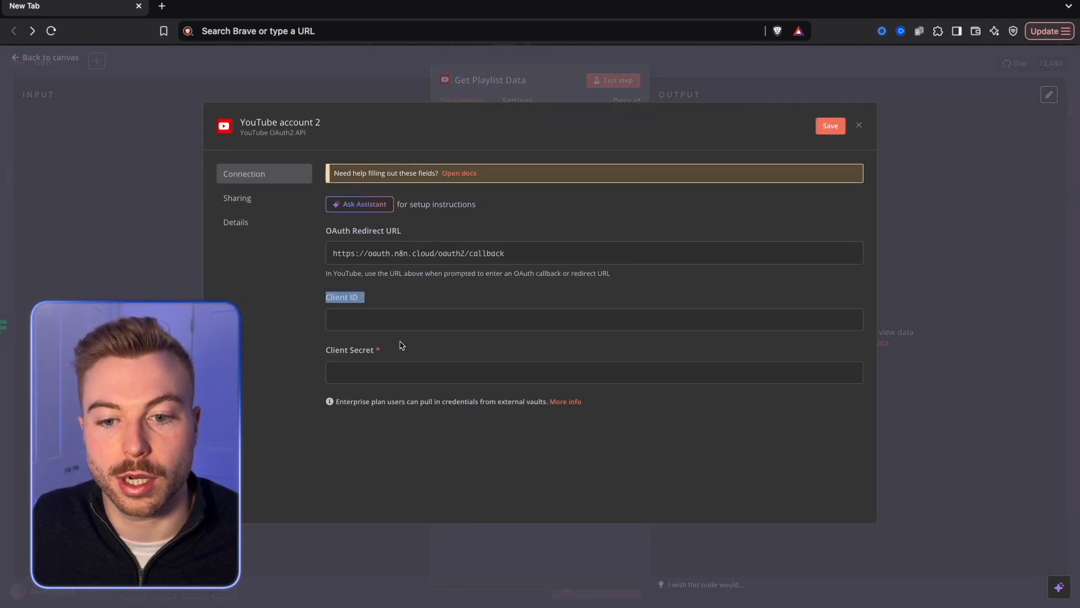
drag(391, 349, 323, 347)
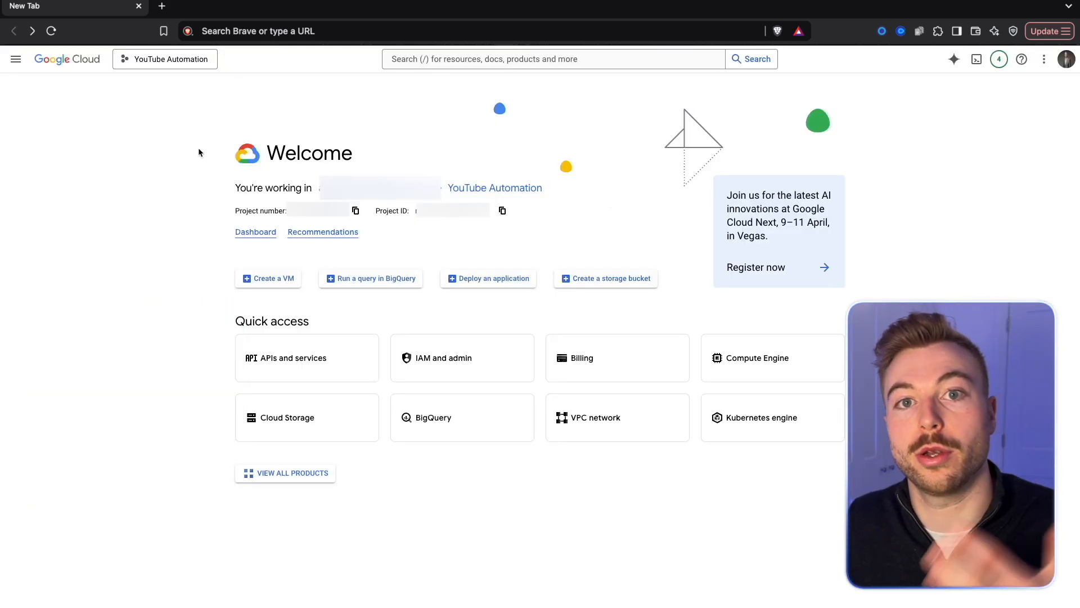
Switch to Google Cloud and create a new project named YouTube Automation Demo.
click(145, 65)
click(692, 168)
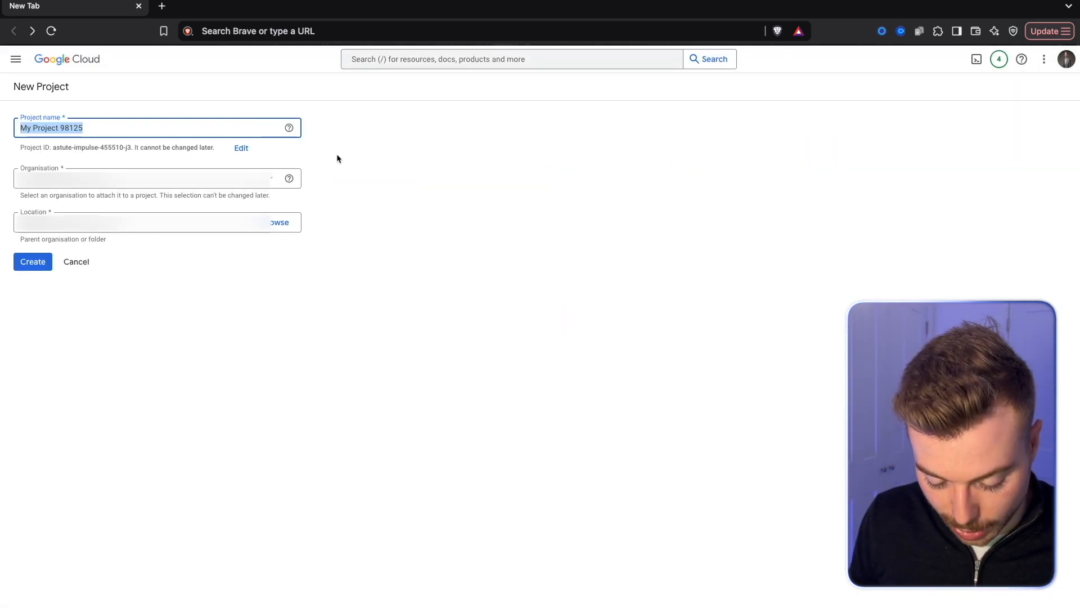
text(YouTube Automation Demo)
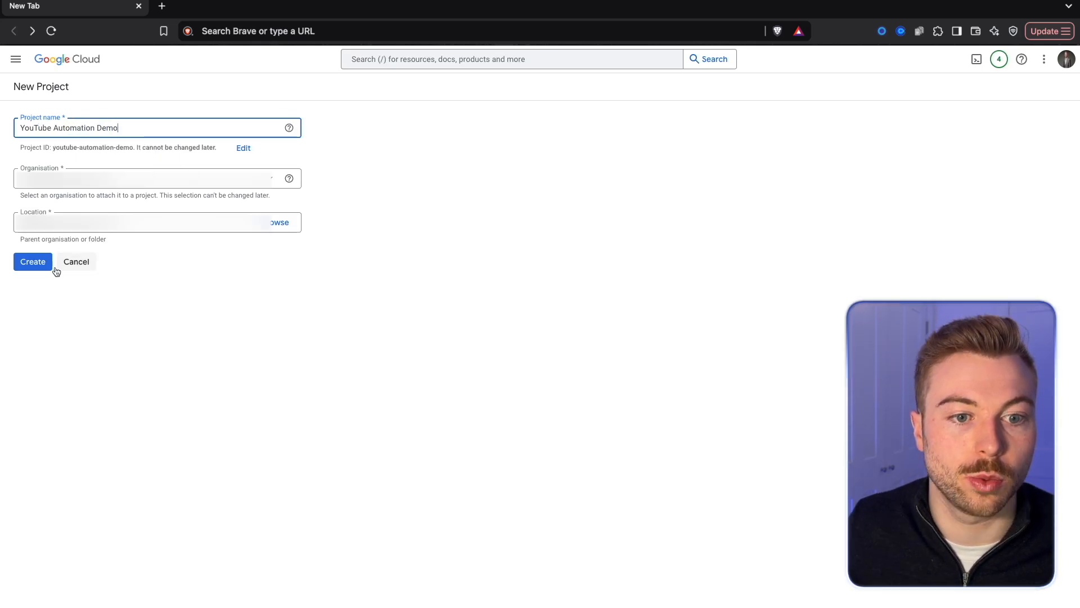
click(50, 267)
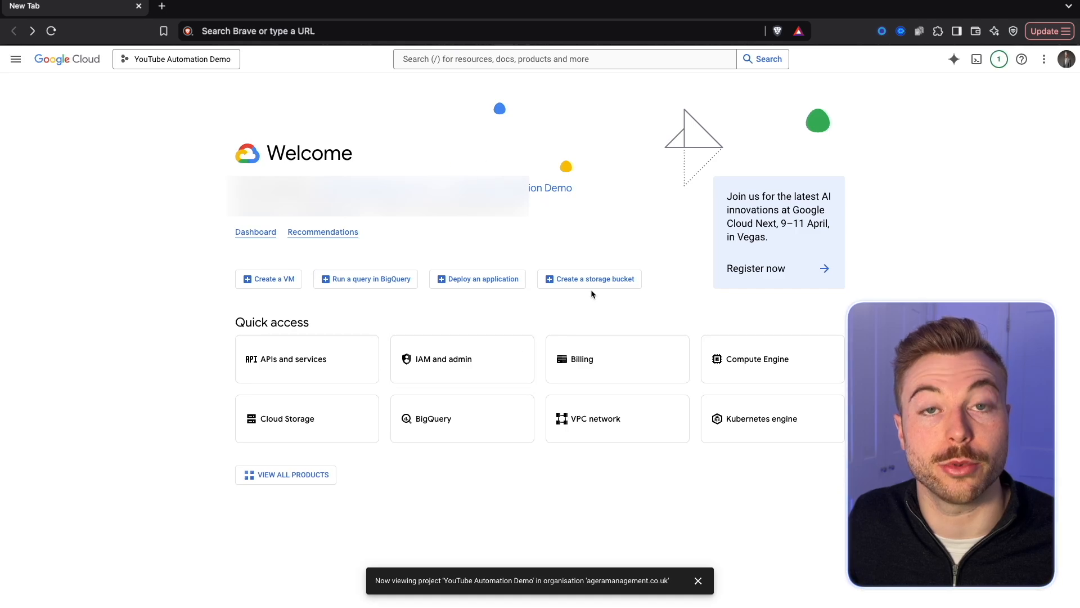
Search the project's API library for Youtube and enable YouTube Data API v3.
click(289, 345)
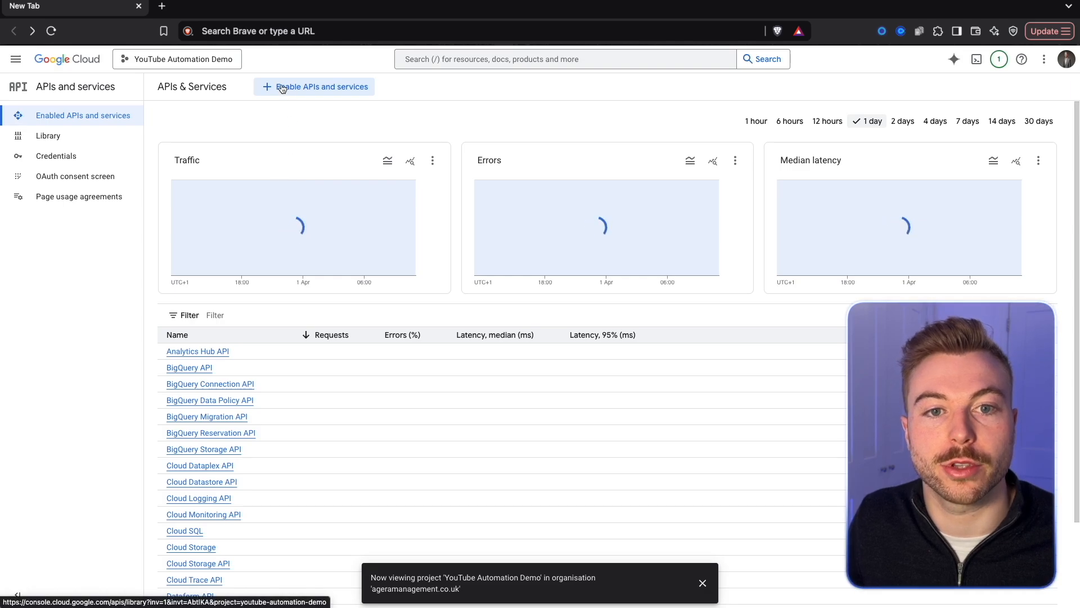
click(282, 87)
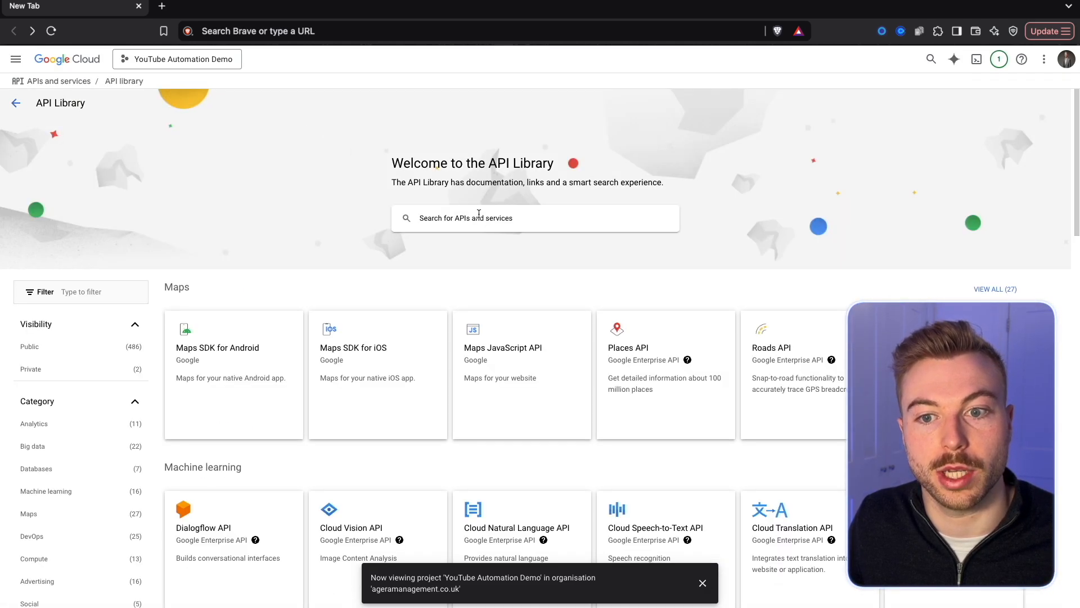
click(478, 214)
text(You)
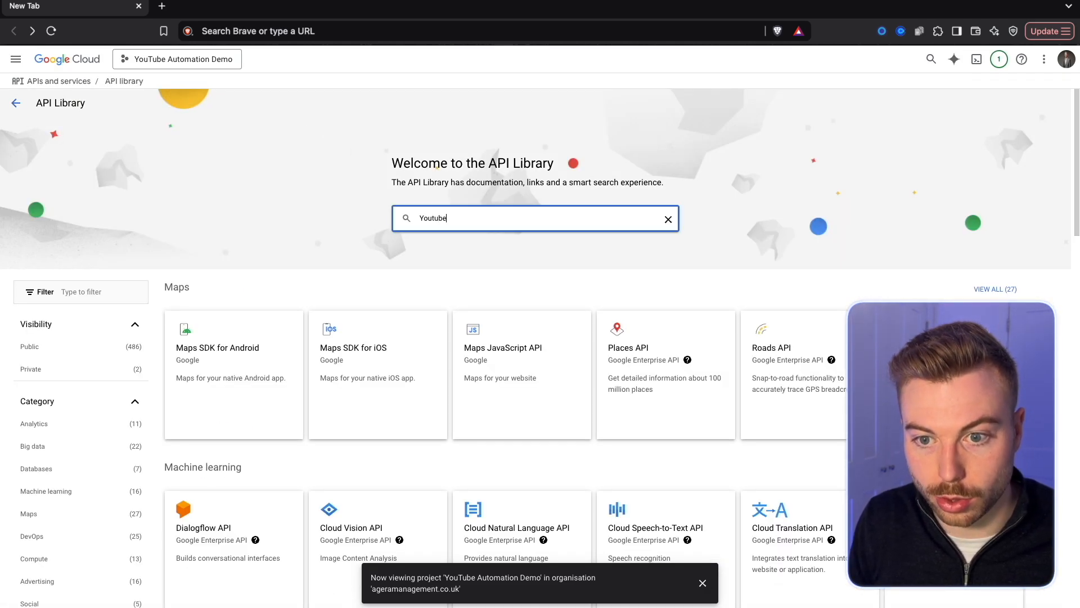
text(tube)
key(Return)
click(317, 200)
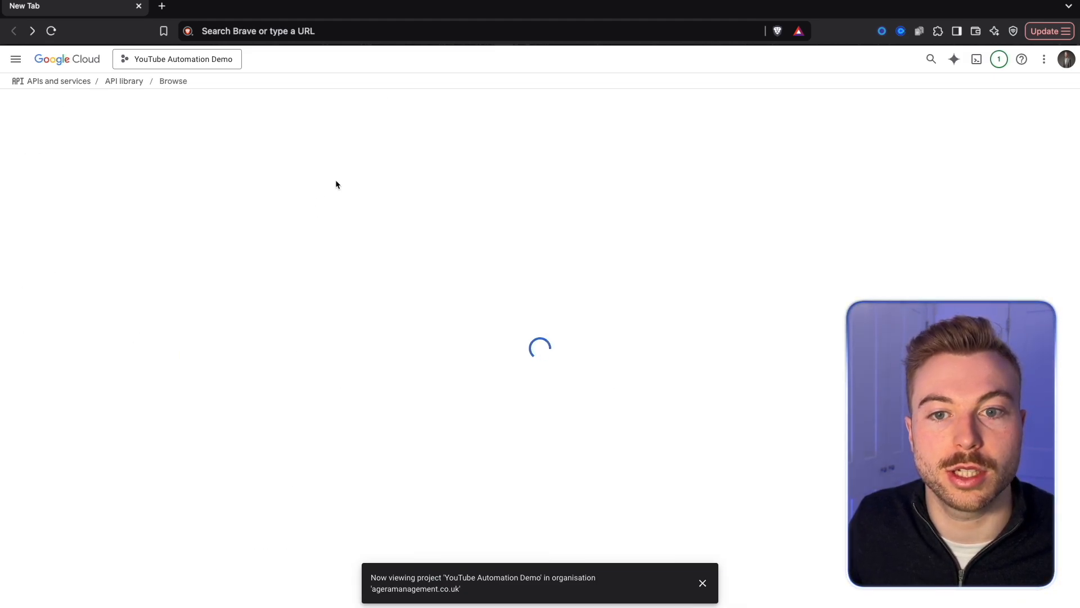
click(133, 209)
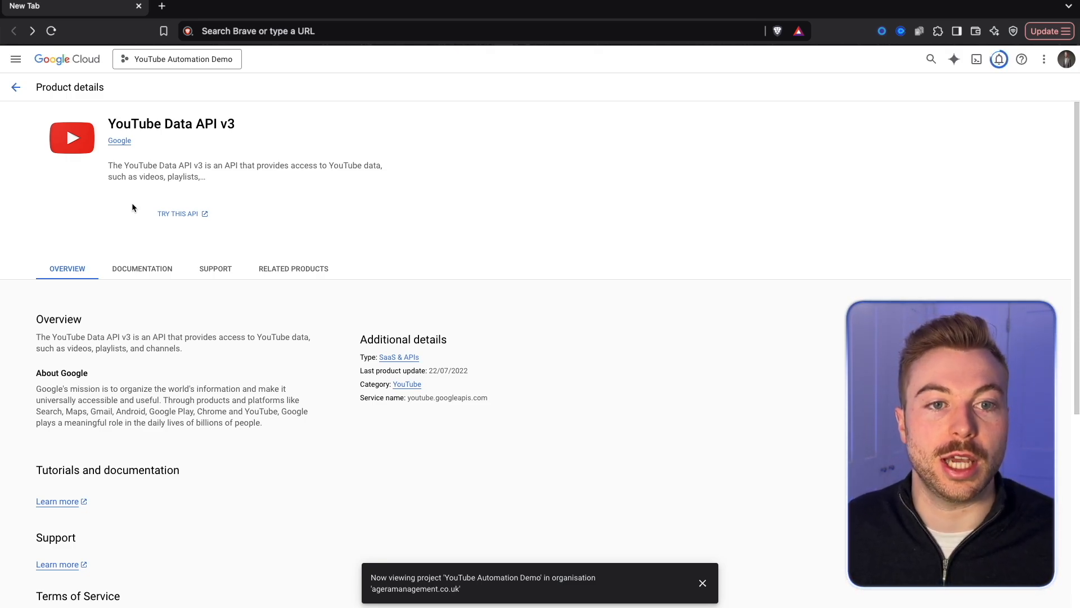
Return to the API library, search for Youtube again and enable the YouTube Reporting API.
click(17, 87)
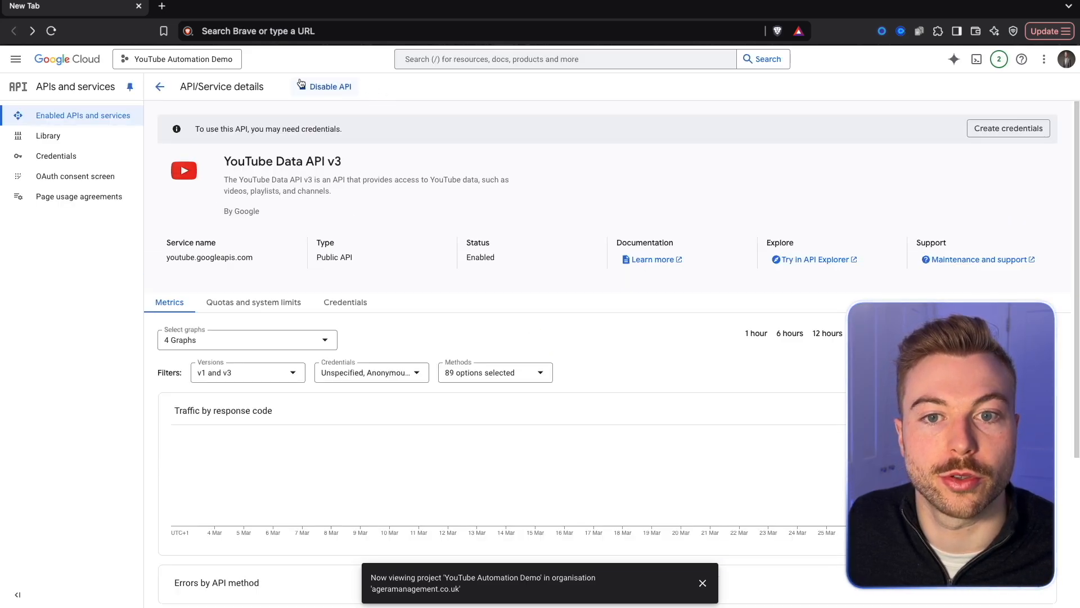
triple_click(257, 136)
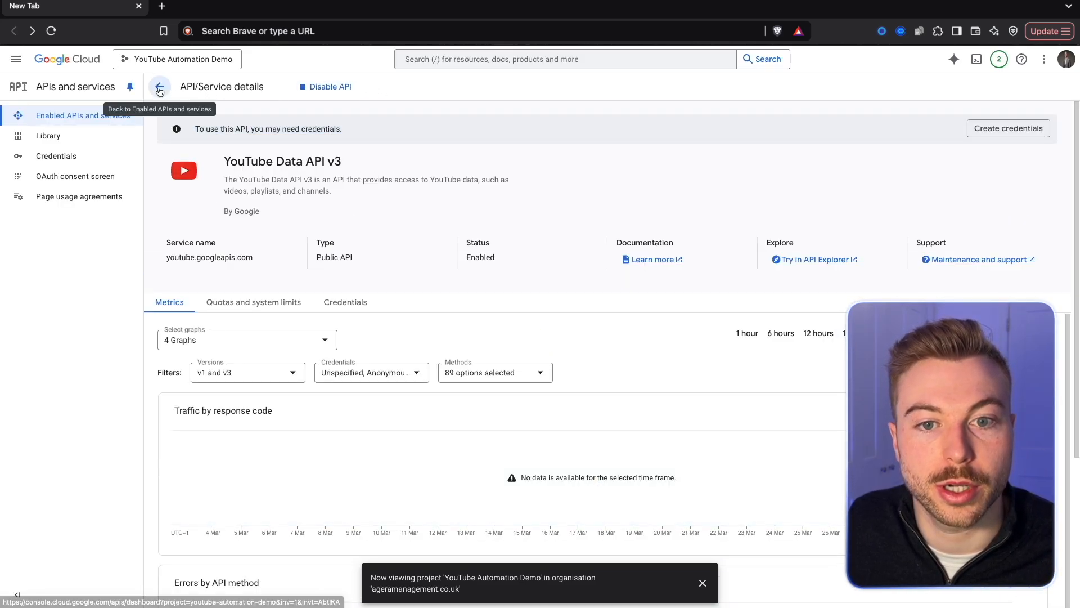
click(79, 115)
click(48, 136)
click(437, 228)
text(Yout)
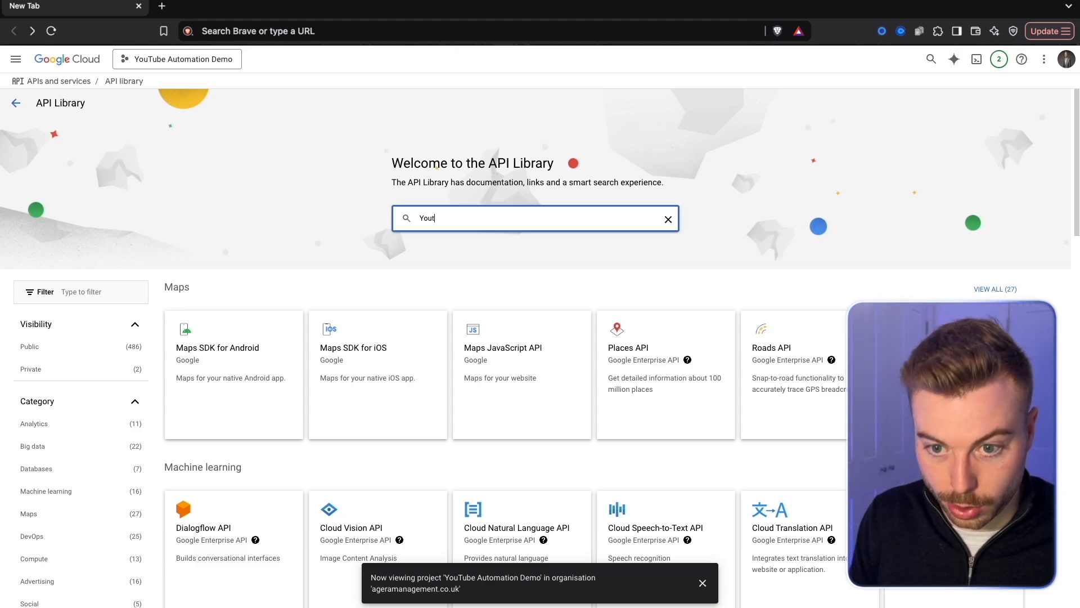
text(ube)
key(Return)
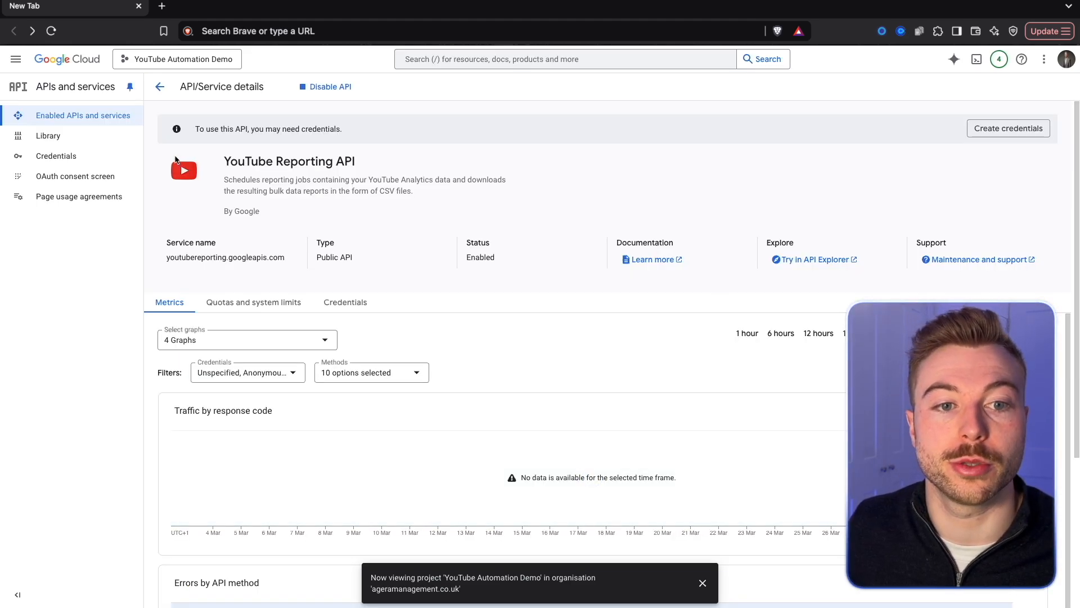
Request an OAuth client ID from the project's credentials and start configuring the required consent screen.
click(59, 160)
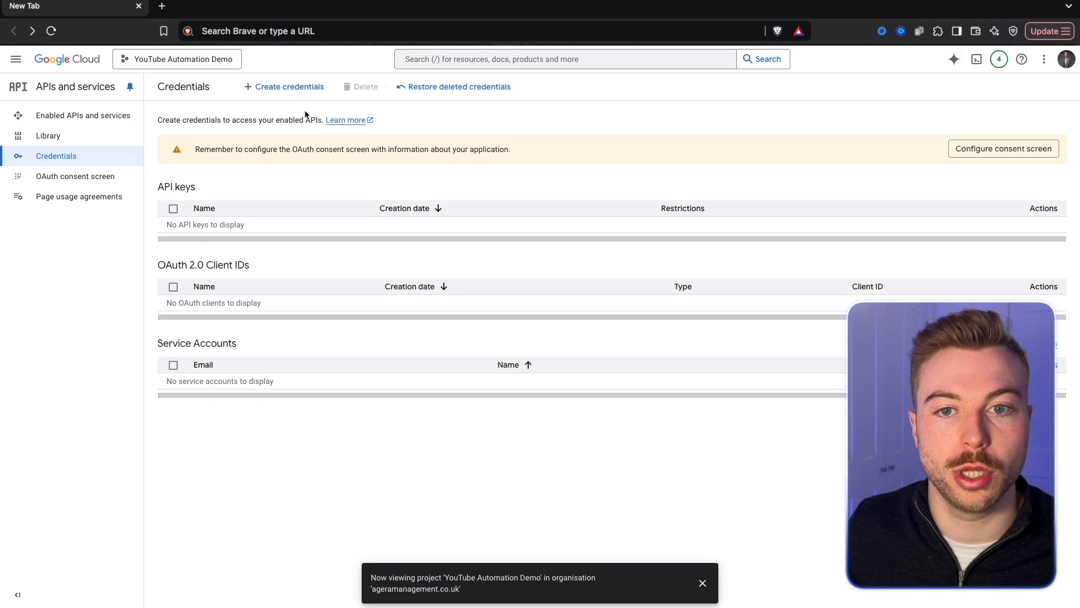
click(279, 89)
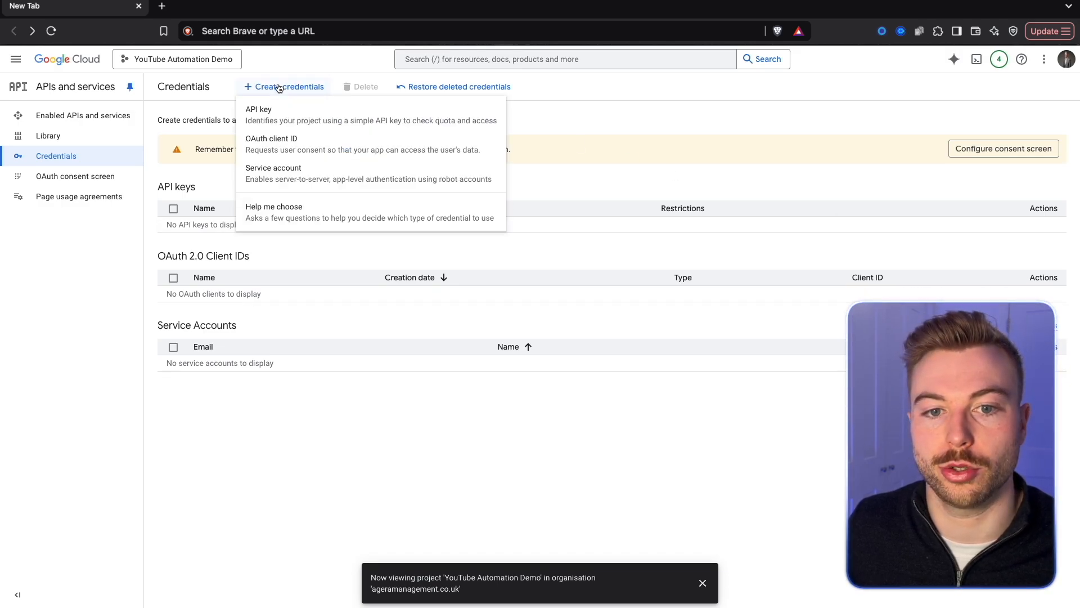
click(268, 143)
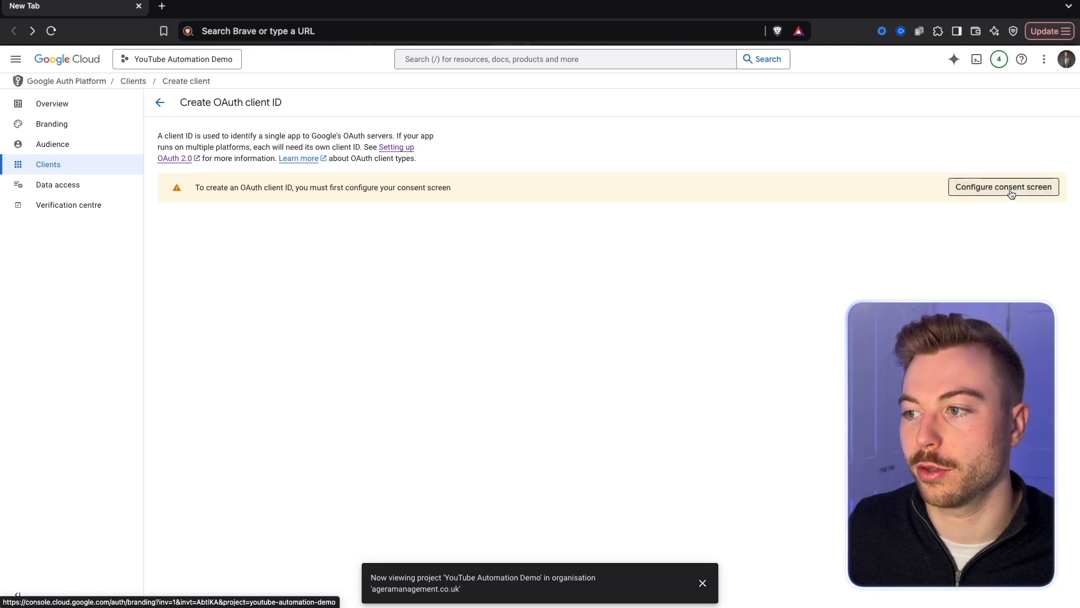
click(1009, 189)
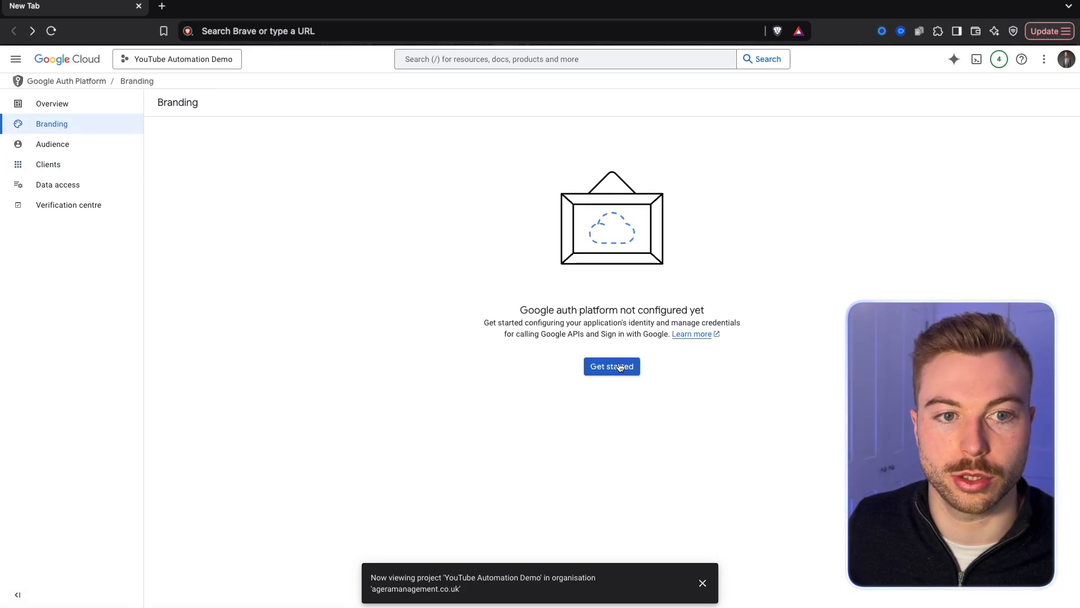
click(621, 367)
Name the consent screen app YouTube Auto Demo, select the user support email and set the audience to External.
click(290, 174)
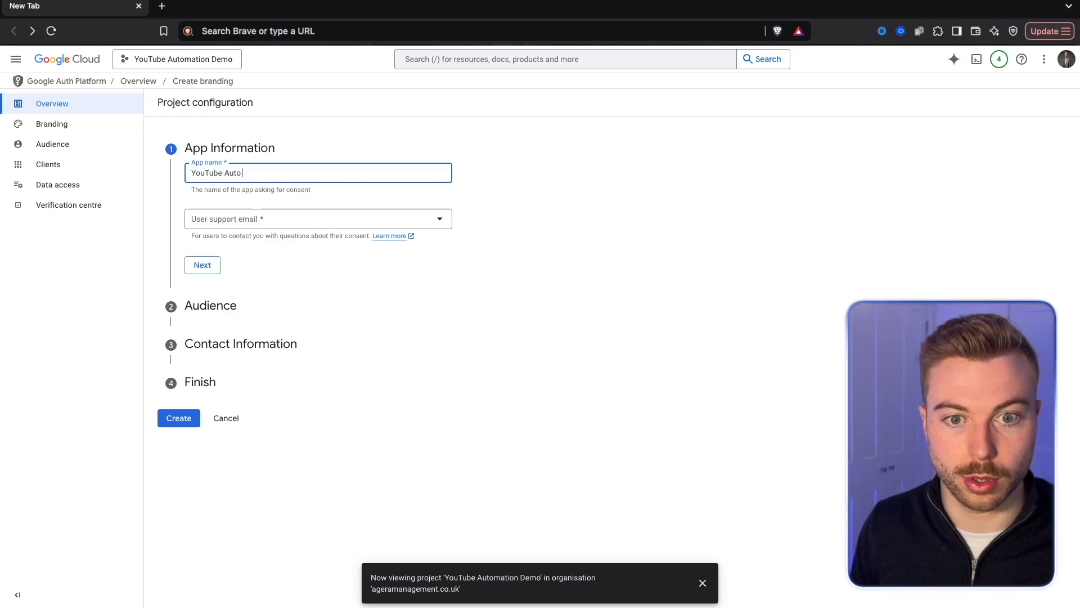
click(277, 219)
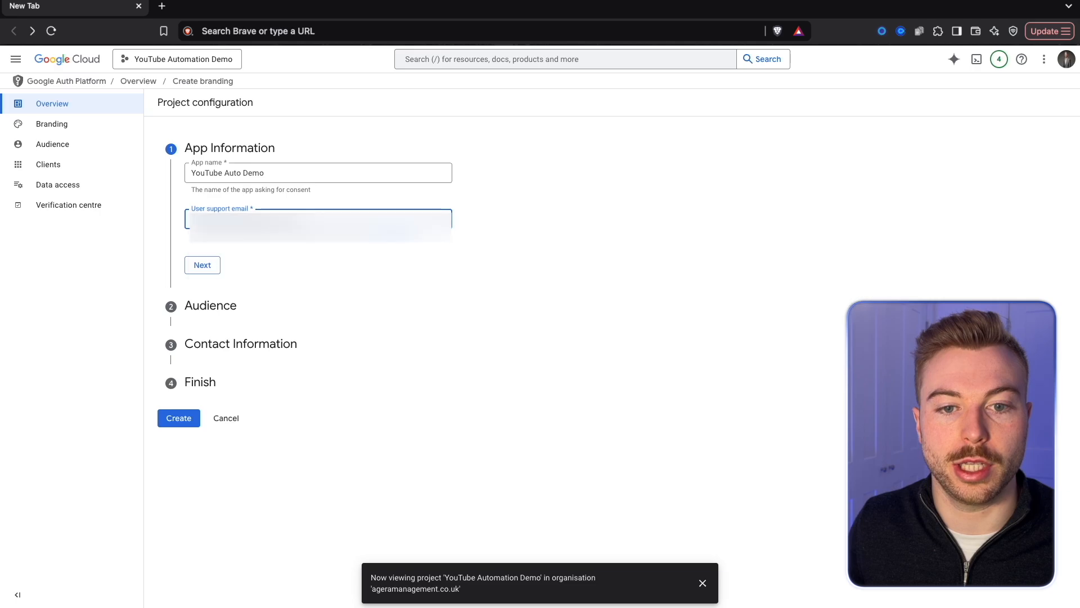
click(210, 271)
click(192, 278)
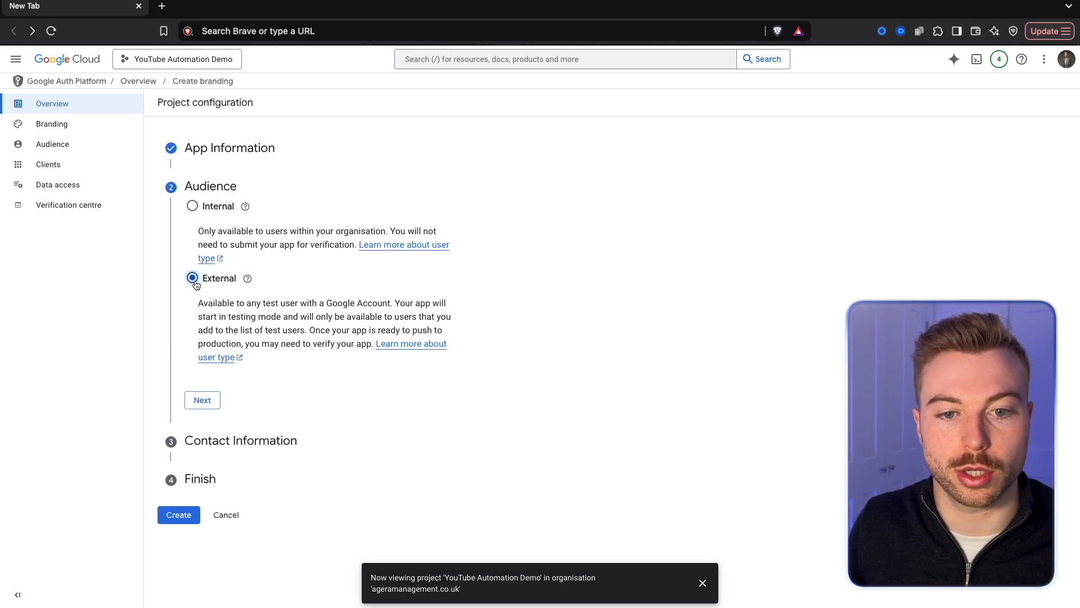
click(203, 400)
Enter the contact email address, agree to the Google API services user data policy and create the OAuth configuration.
click(254, 254)
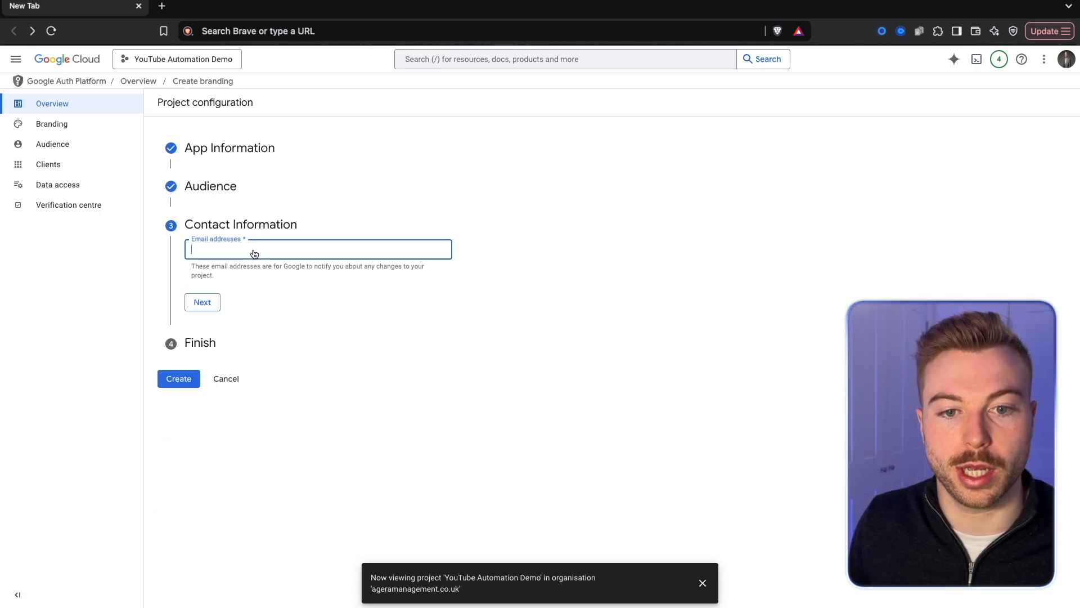
key(super+v)
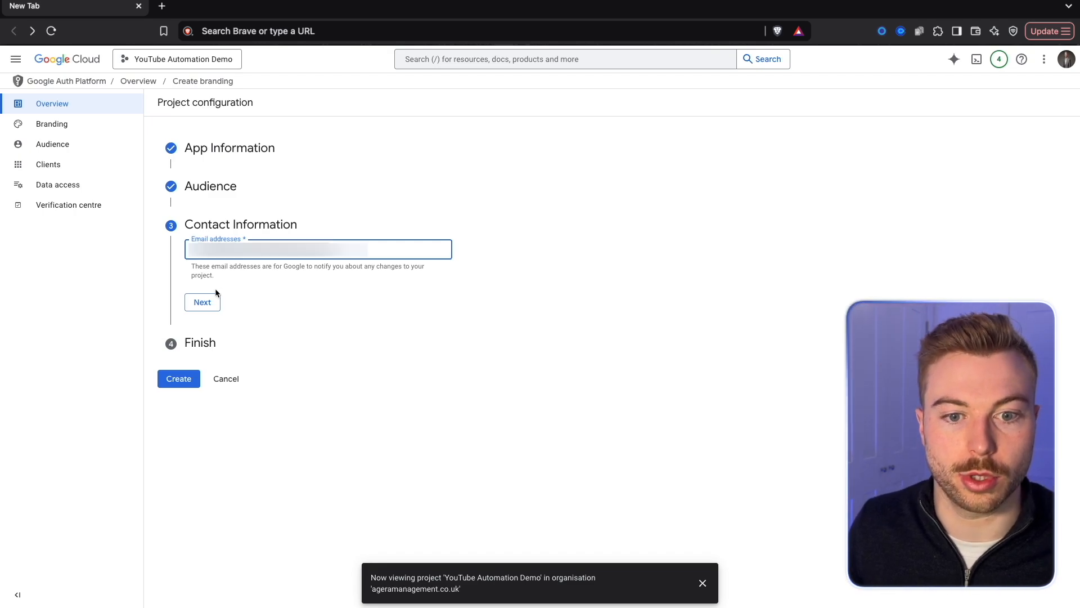
click(197, 307)
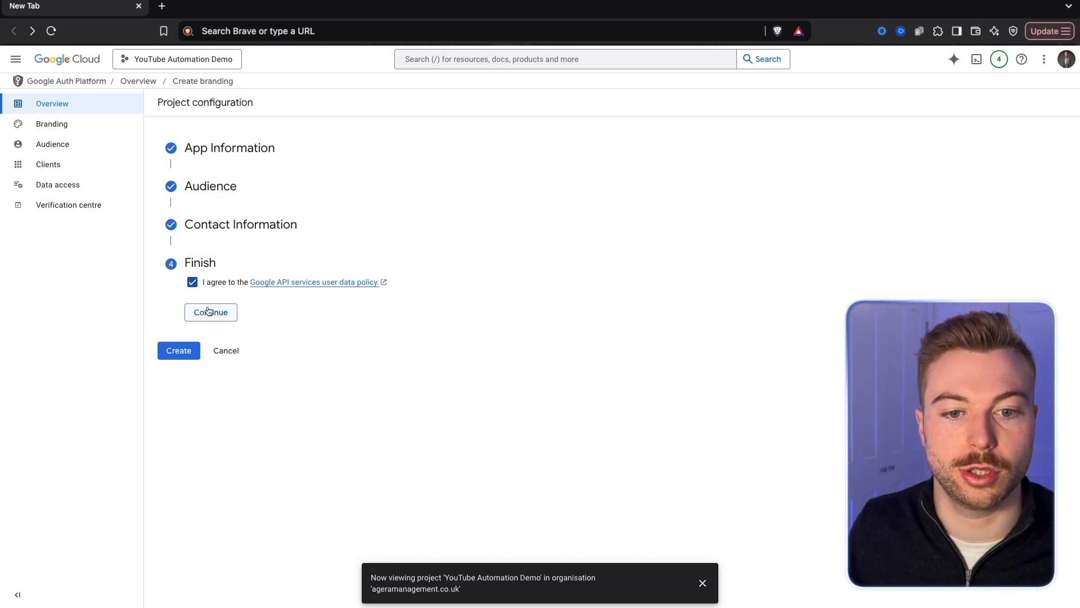
click(207, 311)
click(188, 301)
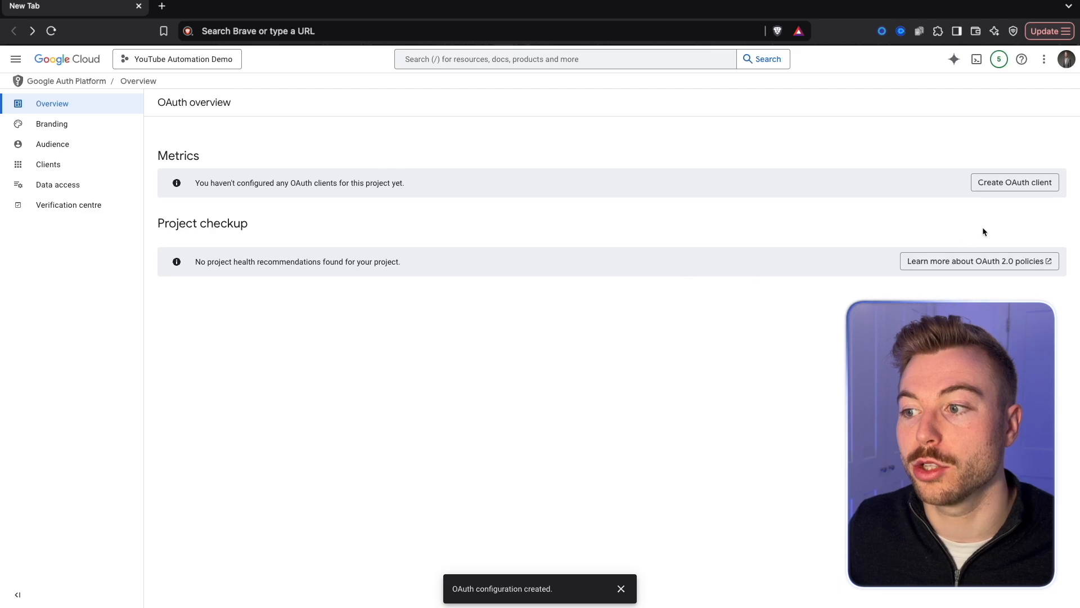
Start creating an OAuth client of type Web application and name it YouTube Demo.
click(998, 182)
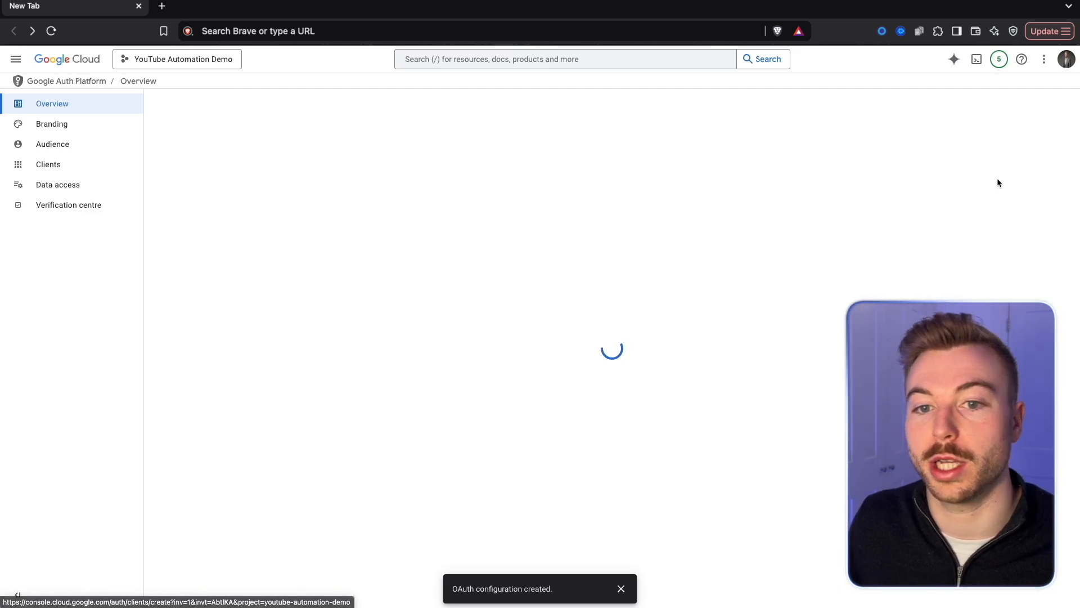
click(308, 184)
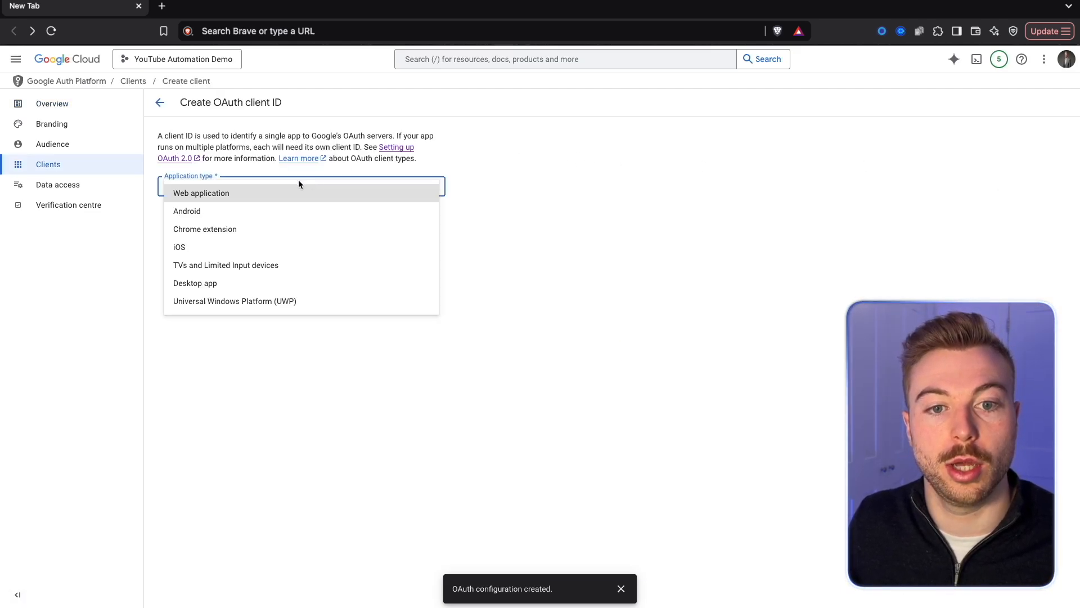
click(229, 193)
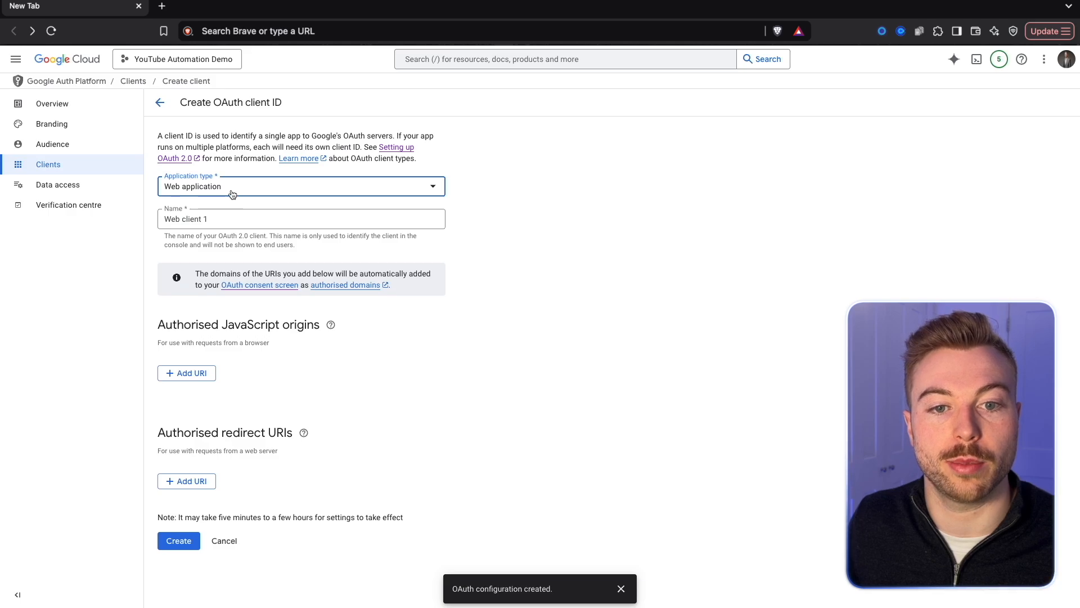
triple_click(229, 220)
text(YouTube Demo)
click(327, 421)
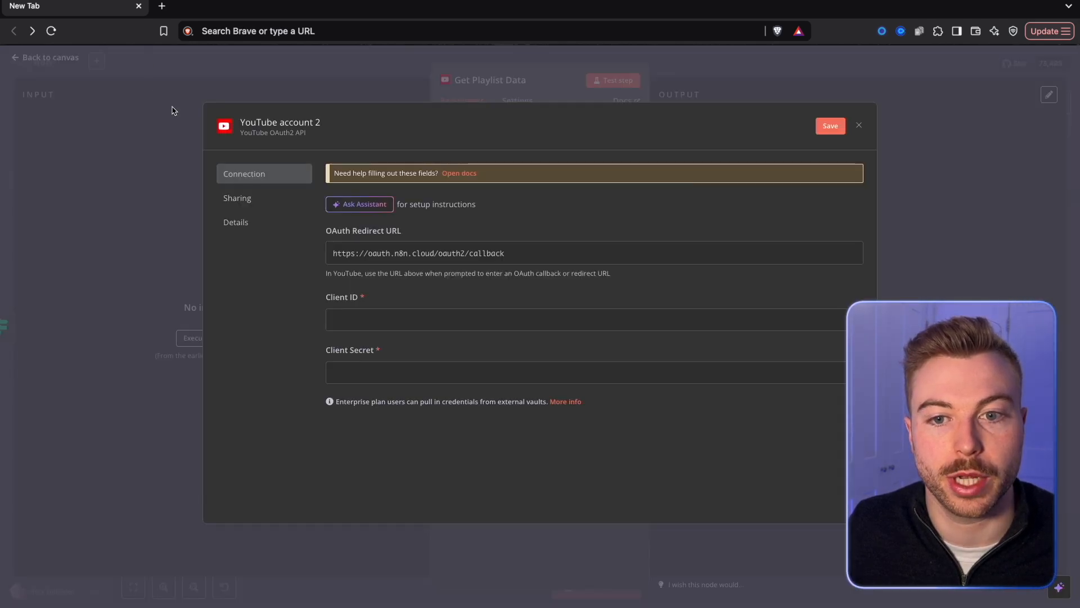
click(395, 254)
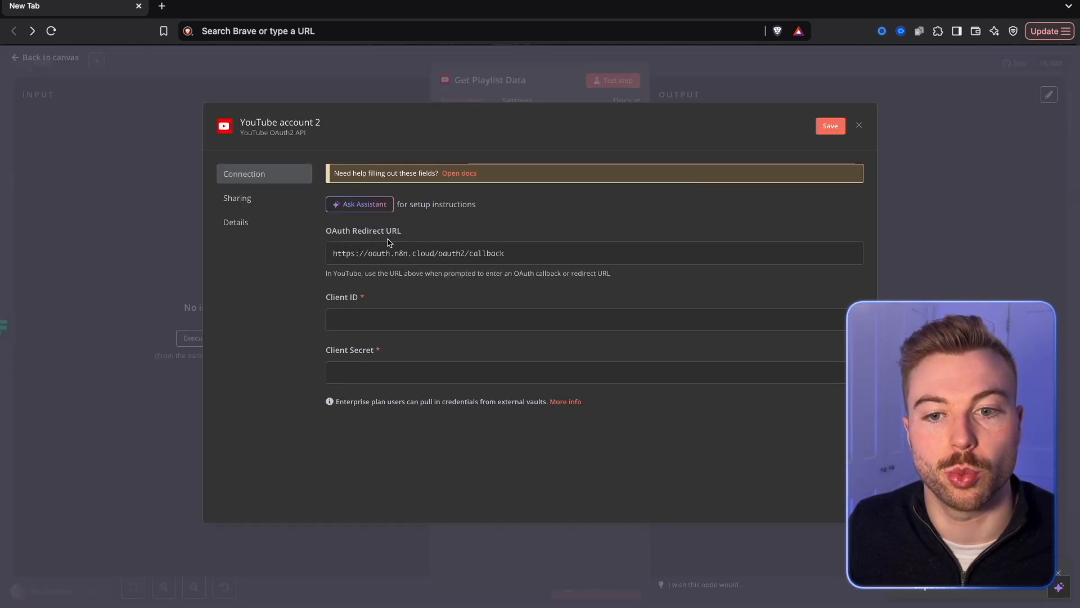
drag(411, 234, 332, 231)
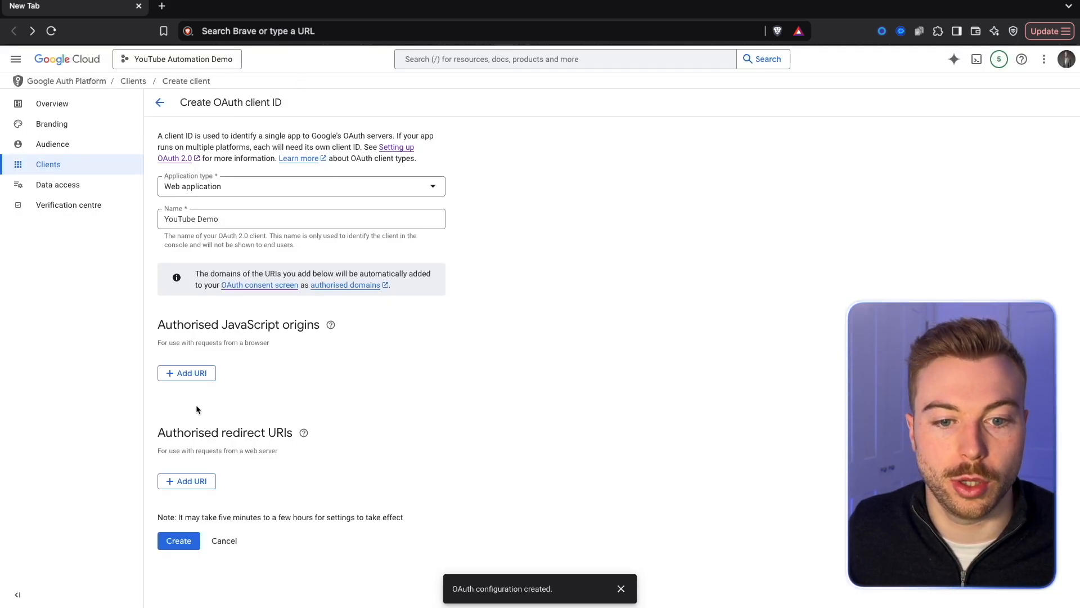
click(189, 483)
key(ctrl+v)
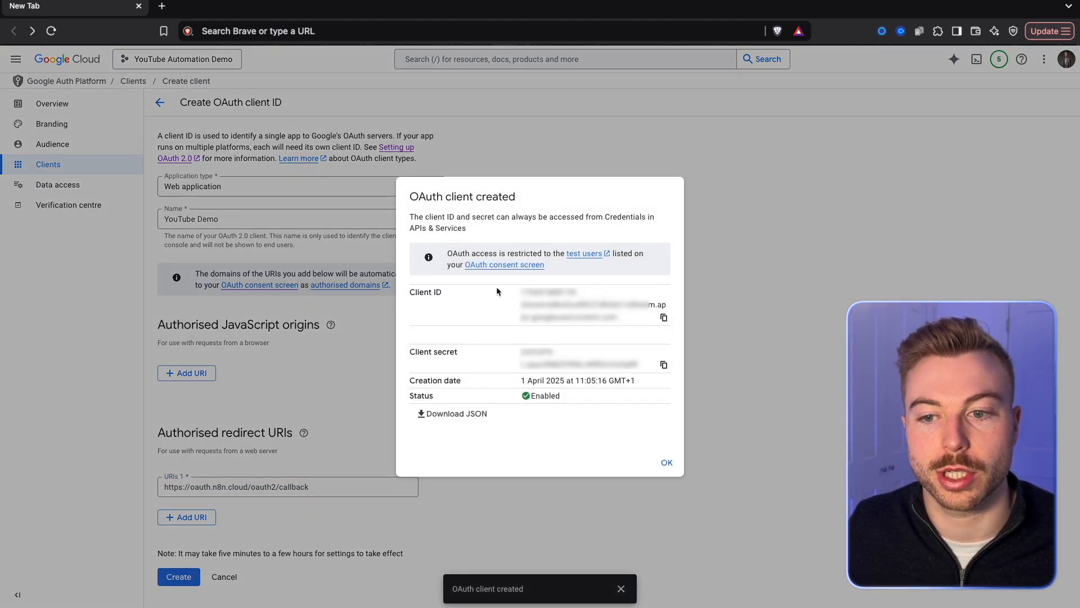
drag(498, 292, 620, 305)
drag(505, 353, 638, 365)
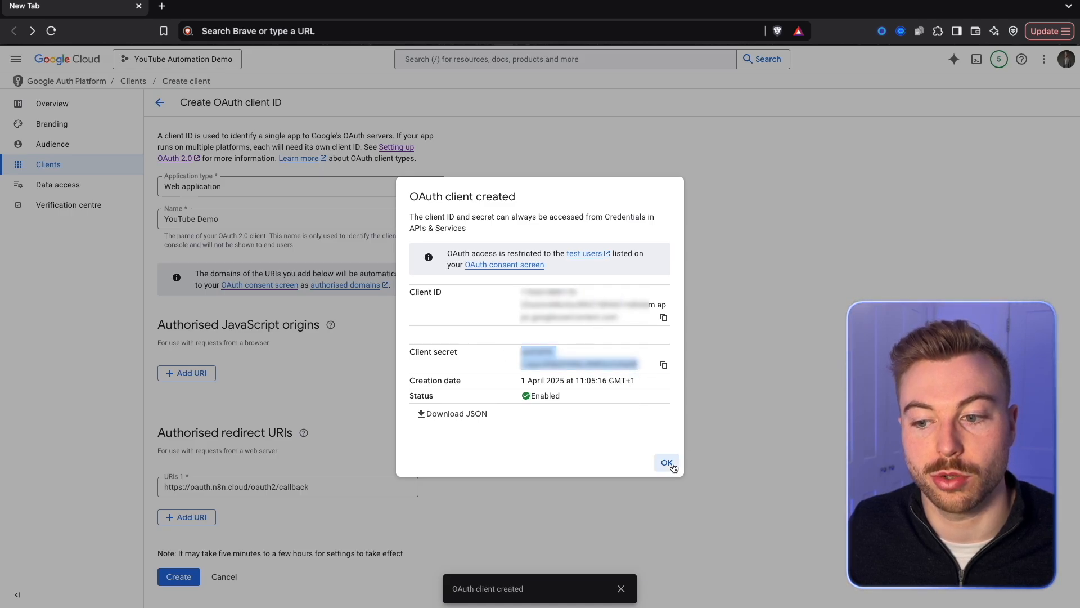
click(667, 463)
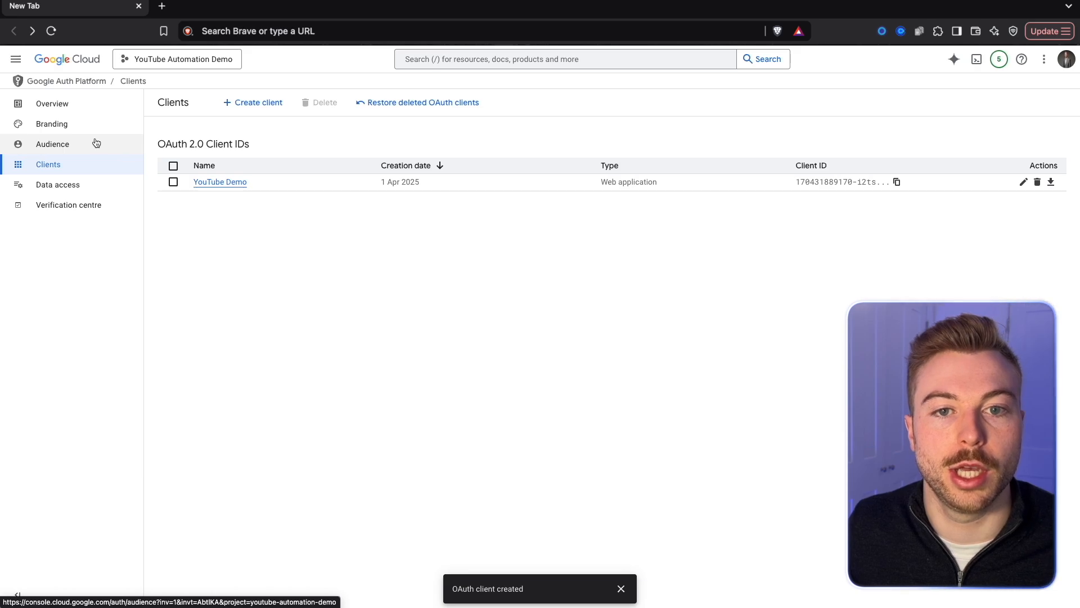
Add the account's email address as a test user in the OAuth audience settings and save it.
click(67, 145)
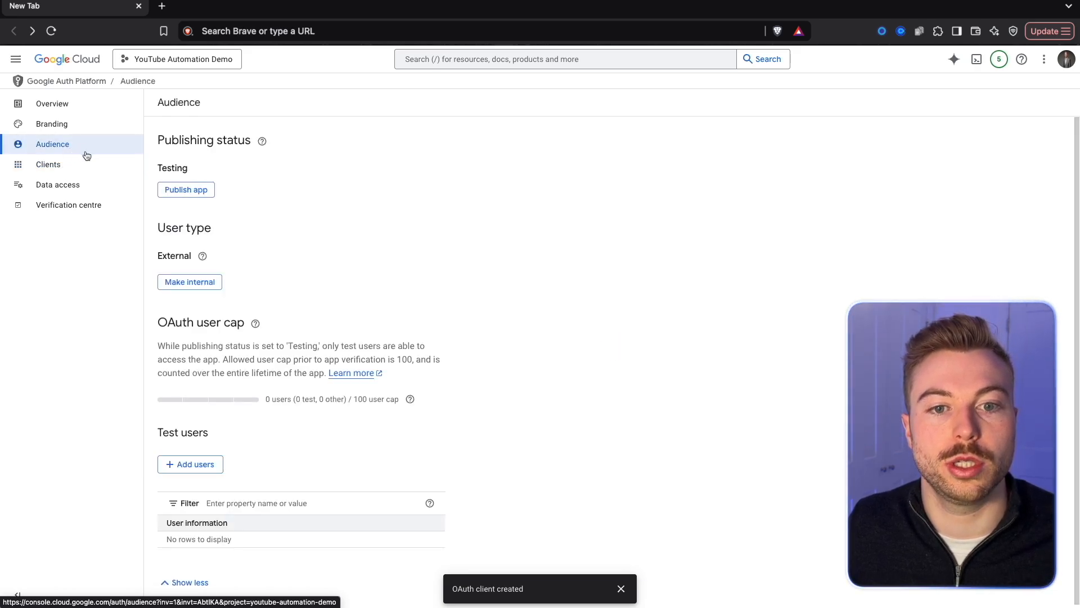
click(190, 462)
click(678, 164)
text(a)
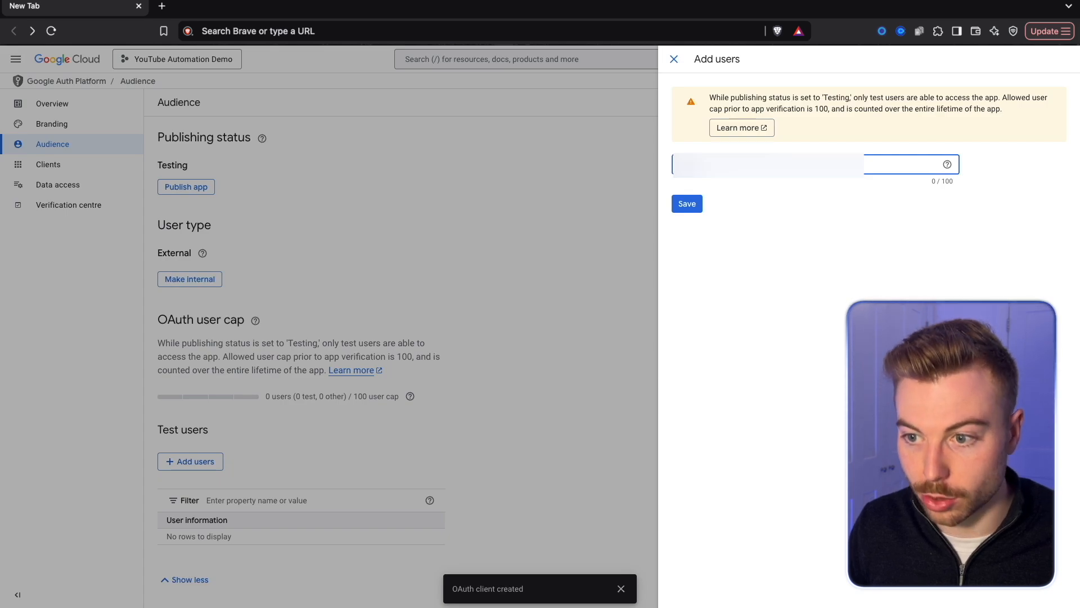
key(Return)
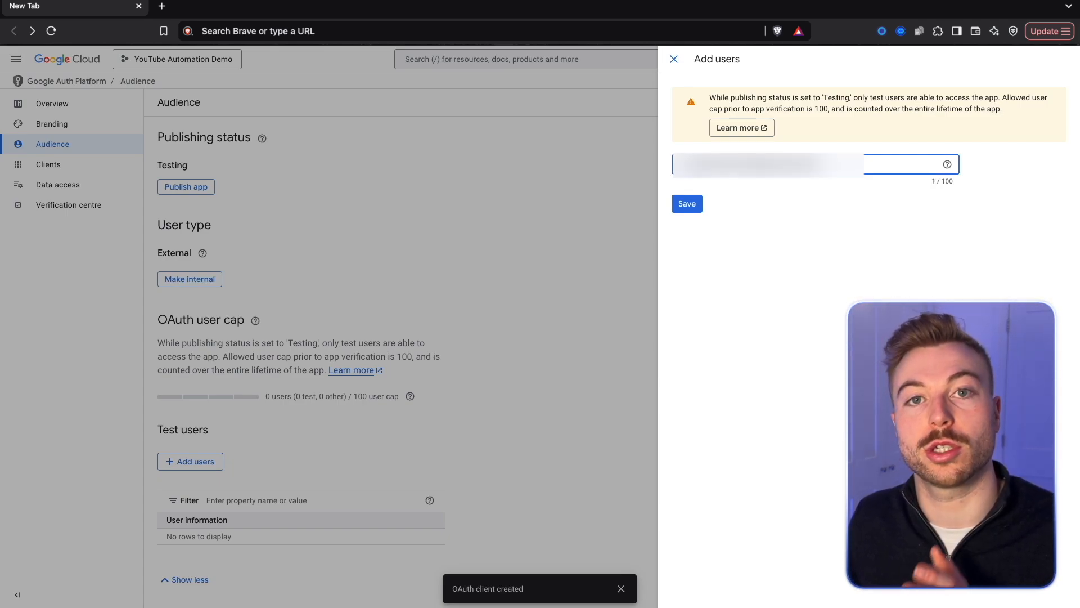
click(686, 210)
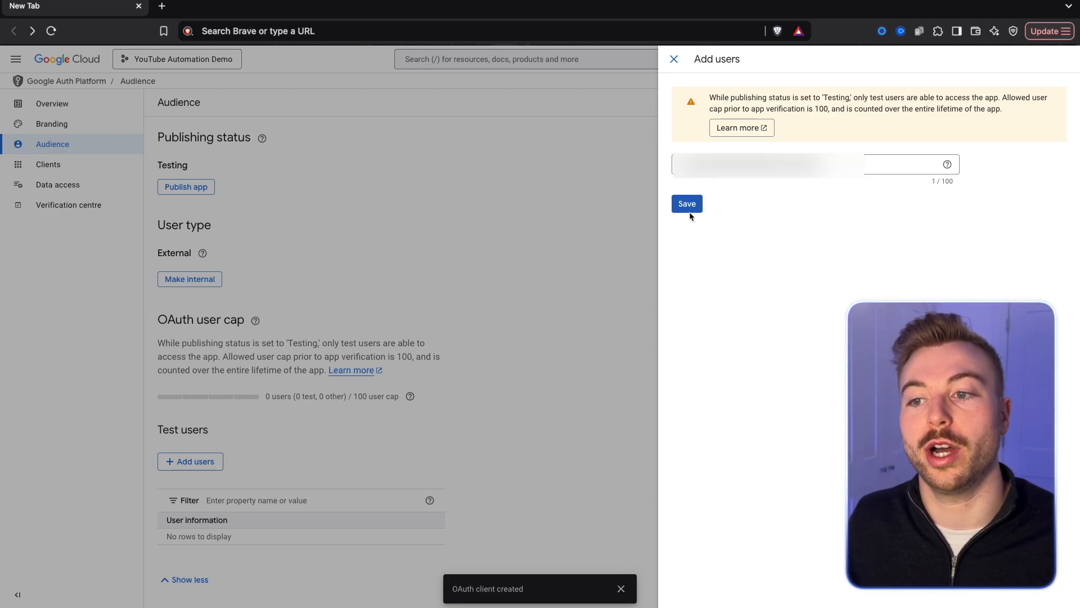
click(690, 203)
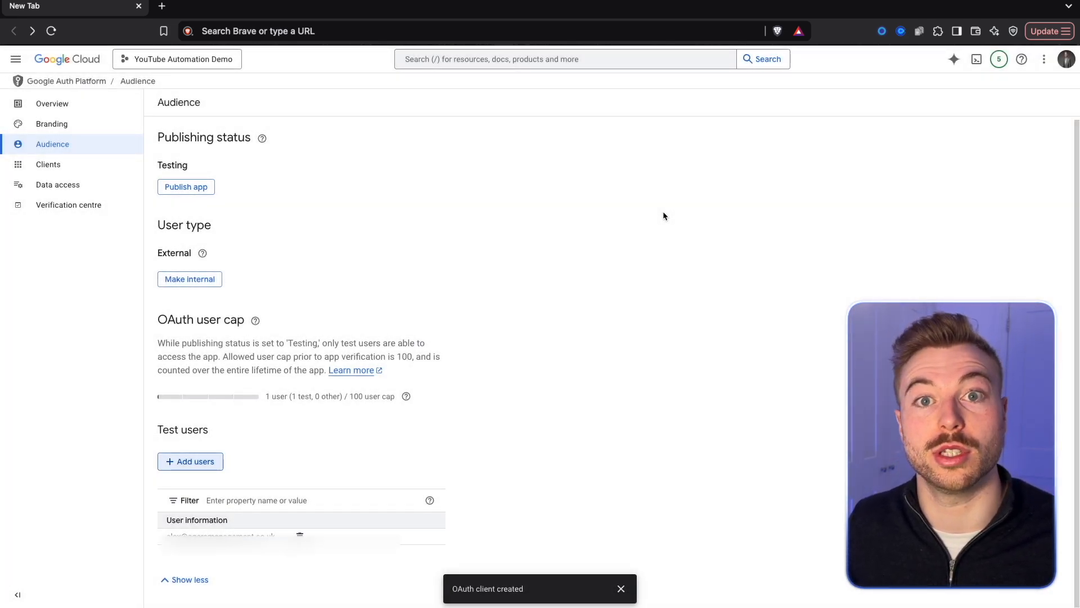
scroll(216, 209, up, 1)
drag(207, 172, 136, 164)
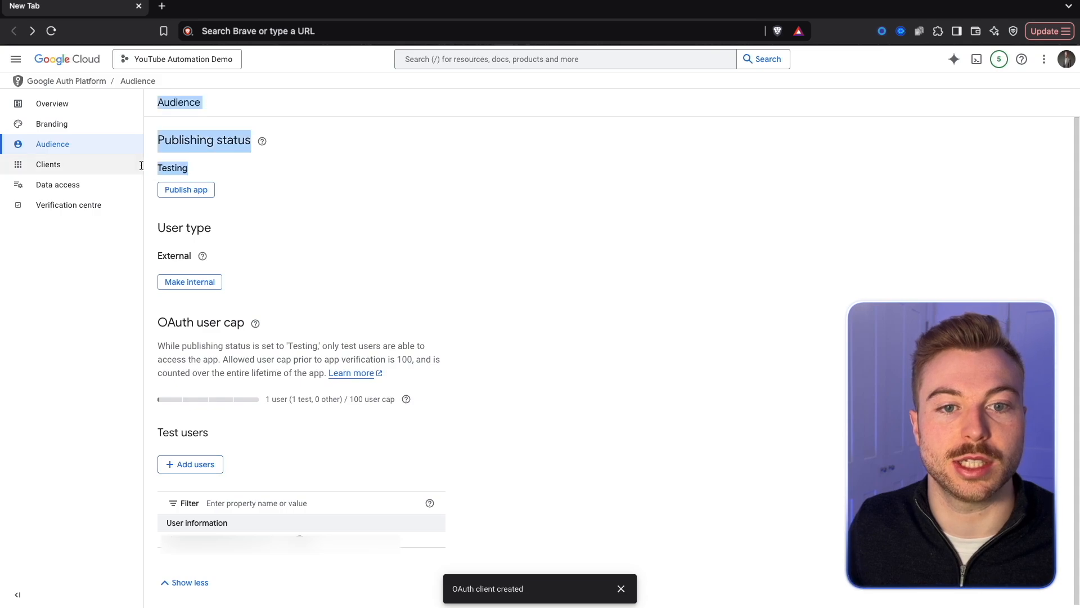
click(241, 172)
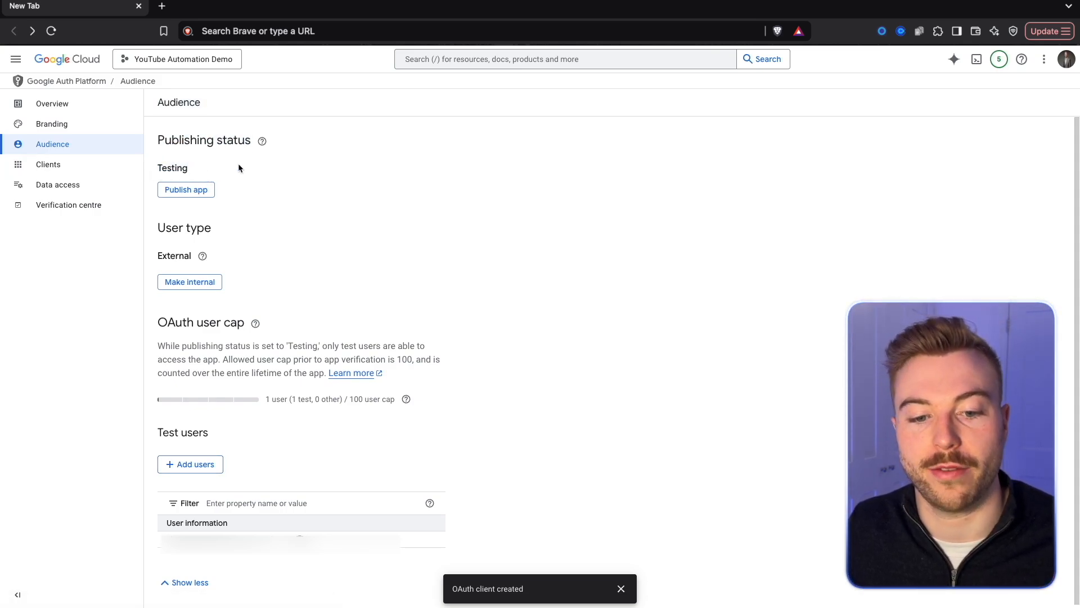
Return to the project's API credentials and open the YouTube Demo OAuth client.
click(29, 82)
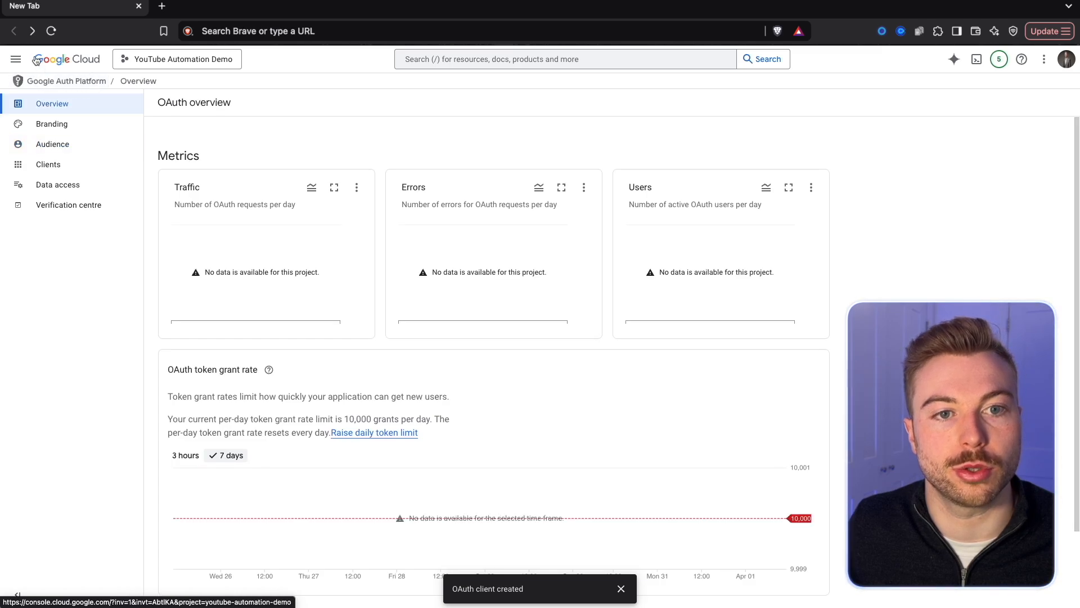
click(35, 60)
click(355, 355)
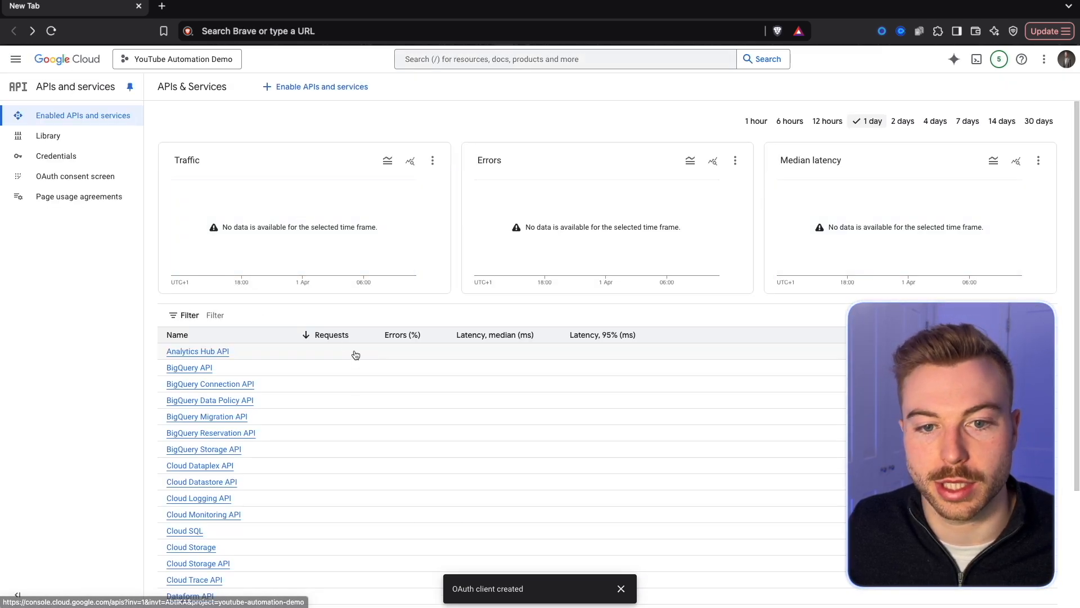
click(106, 157)
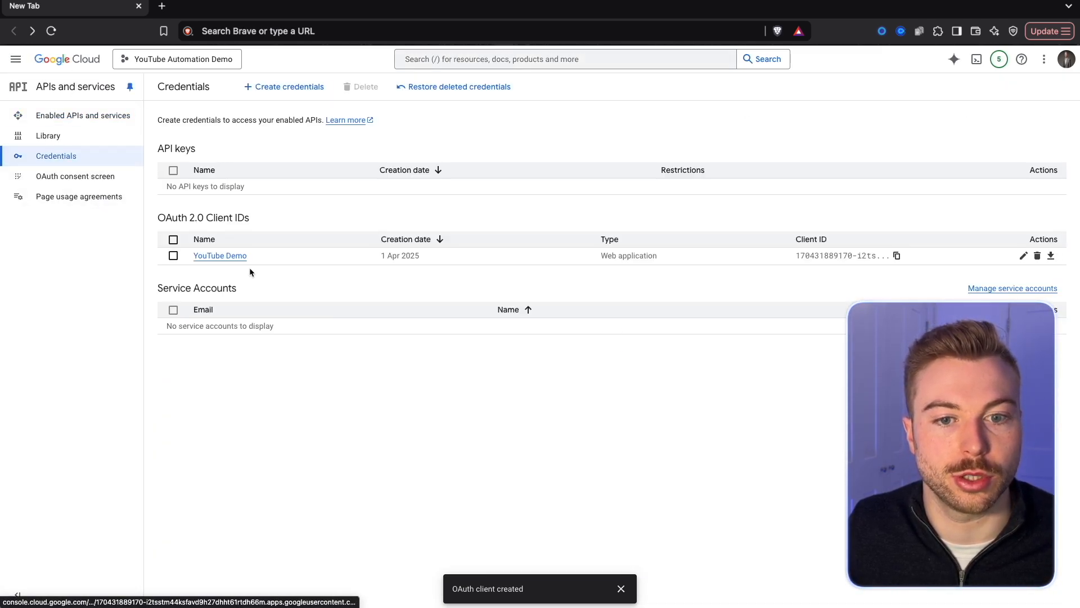
click(232, 253)
Copy the client ID and client secret from Google Cloud into the matching fields of the n8n YouTube credential.
drag(683, 165, 938, 190)
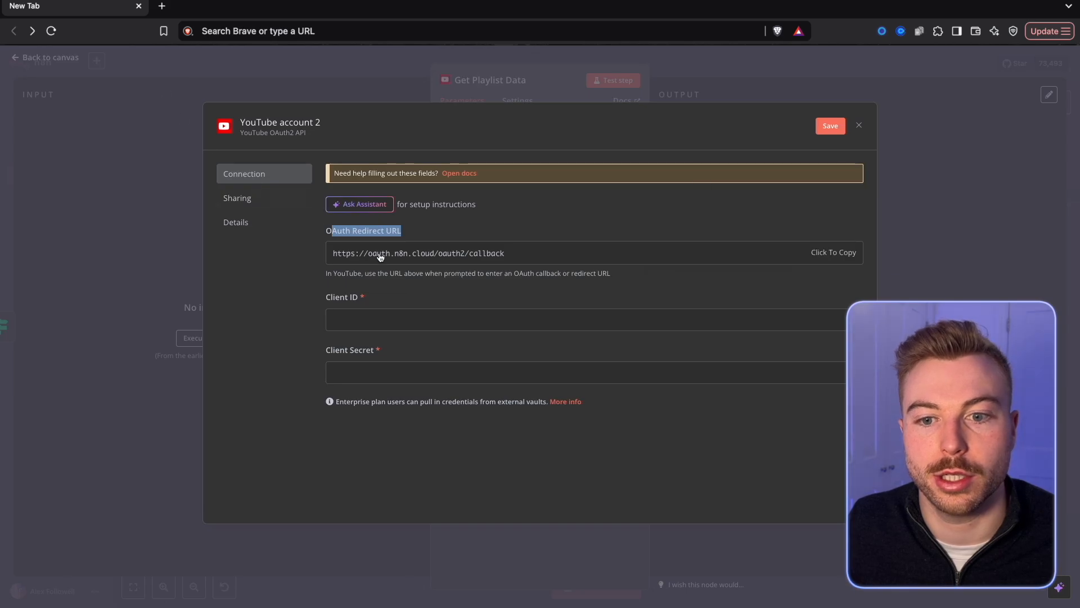
click(370, 311)
key(ctrl+v)
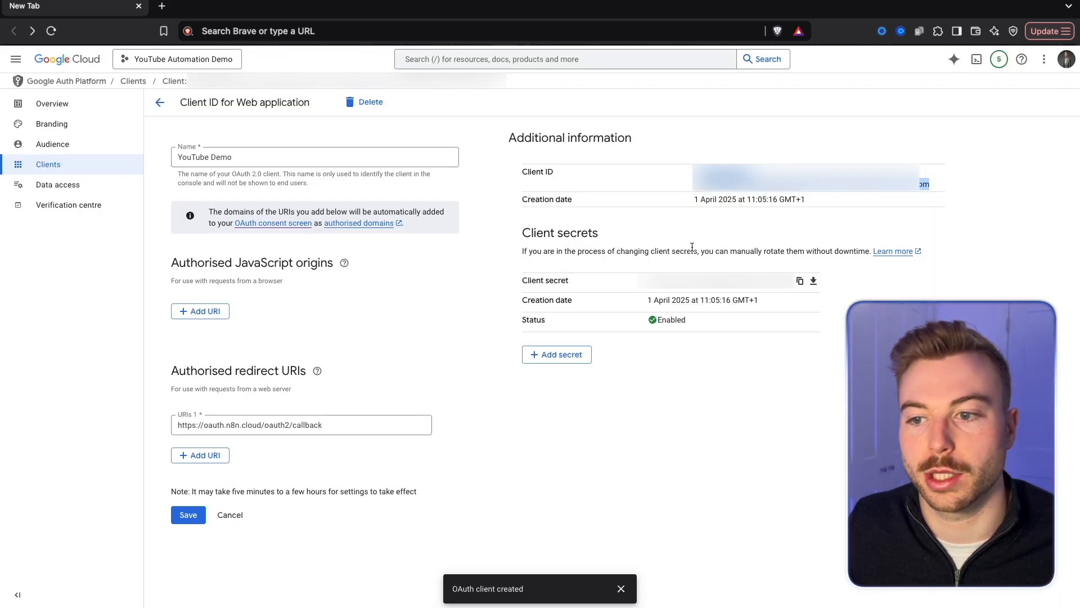
drag(642, 290, 791, 281)
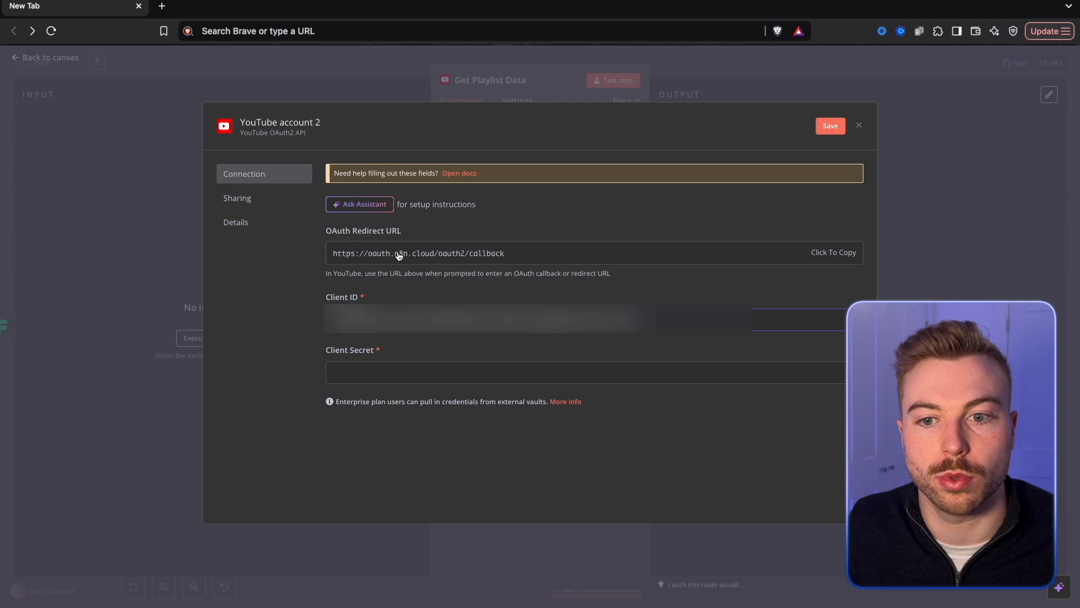
click(410, 373)
key(ctrl+v)
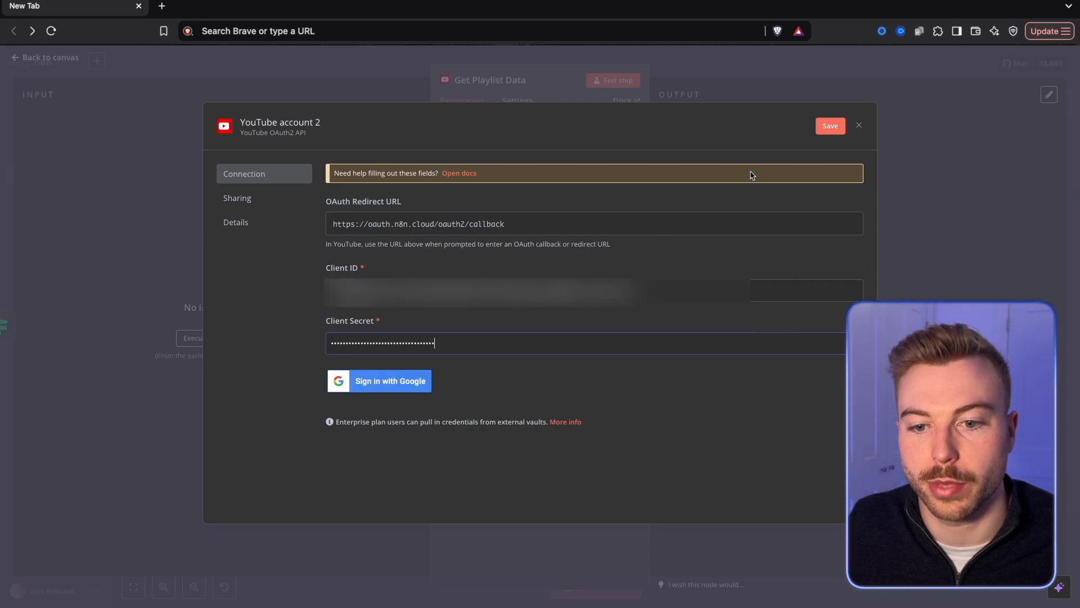
Sign in with Google from the n8n credential and allow n8n.cloud access to the YouTube account.
click(380, 385)
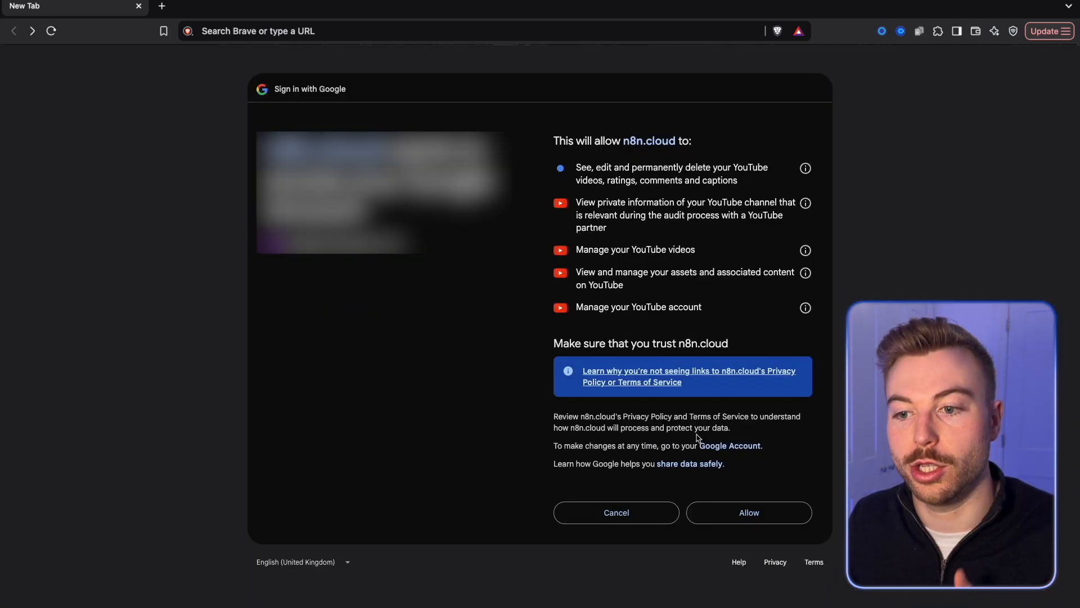
click(732, 515)
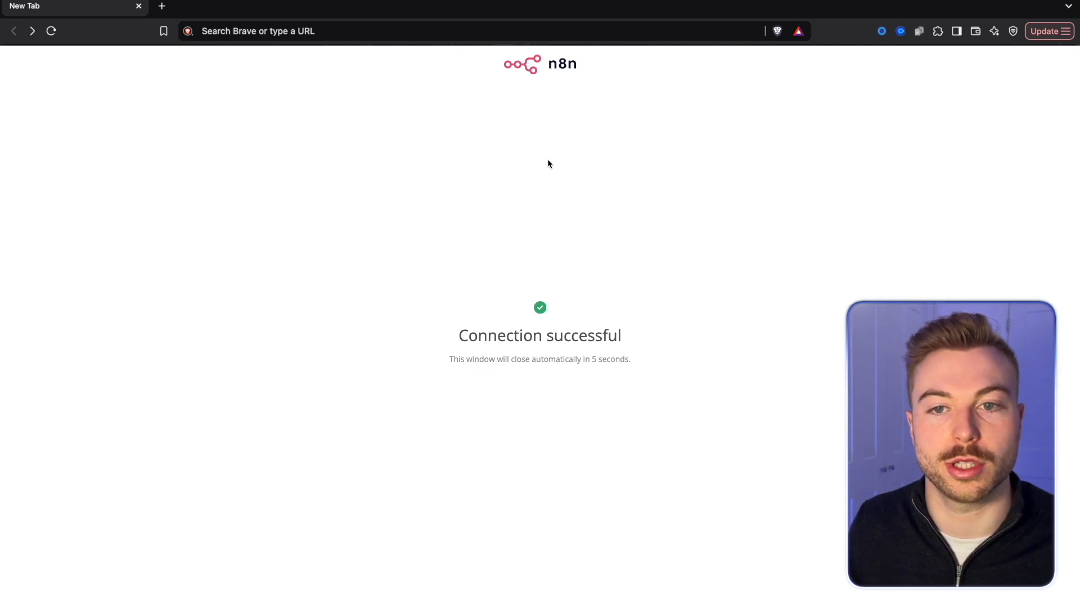
drag(456, 298, 702, 383)
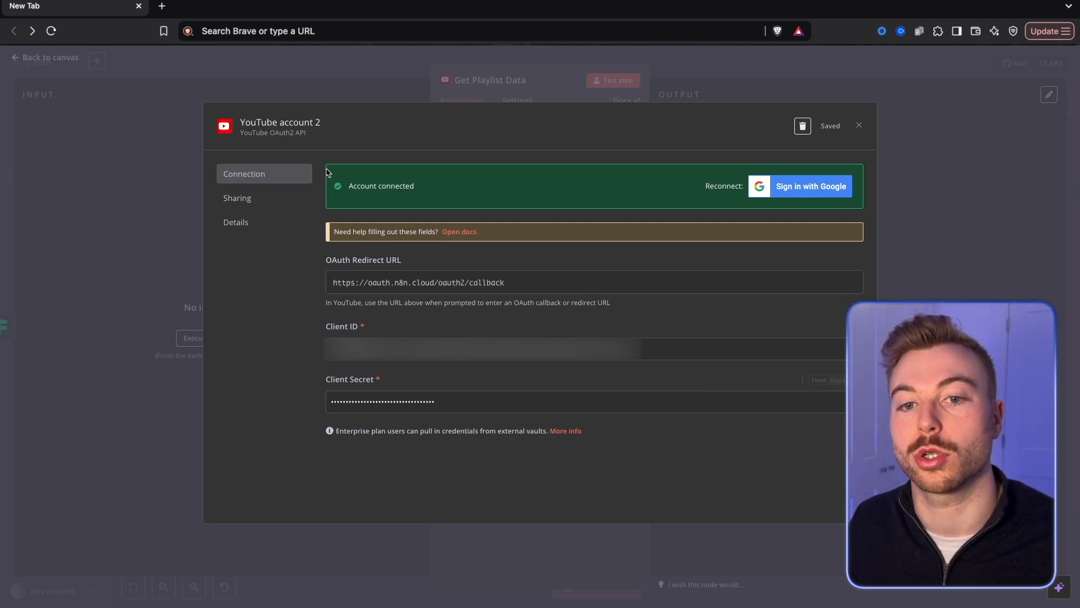
Rename the YouTube credential to DEMO ACCOUNT, save it and close its settings.
click(281, 127)
key(ctrl+a)
text(D)
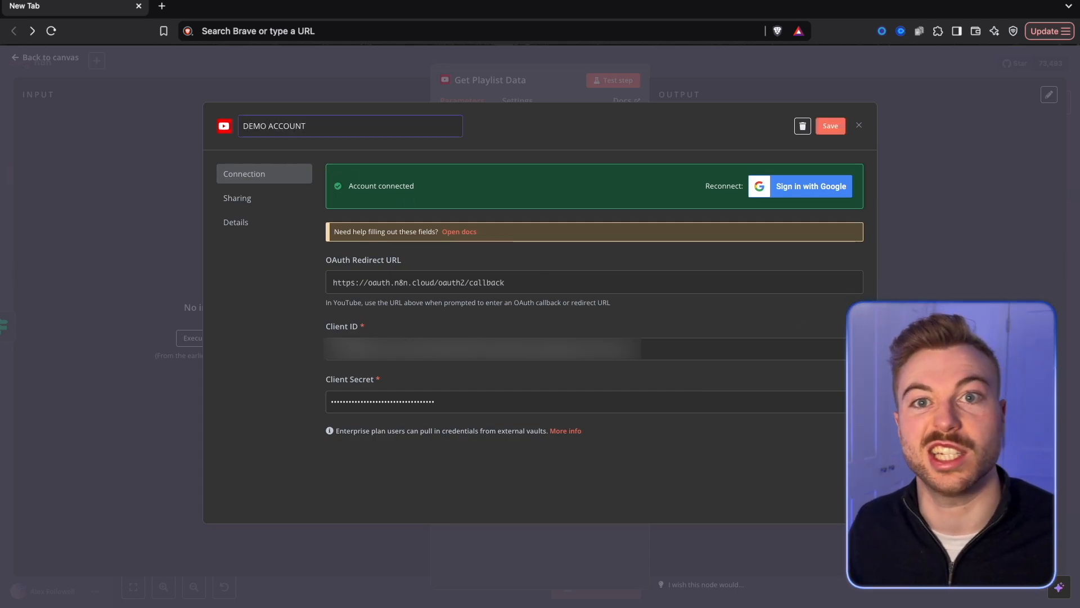
click(837, 126)
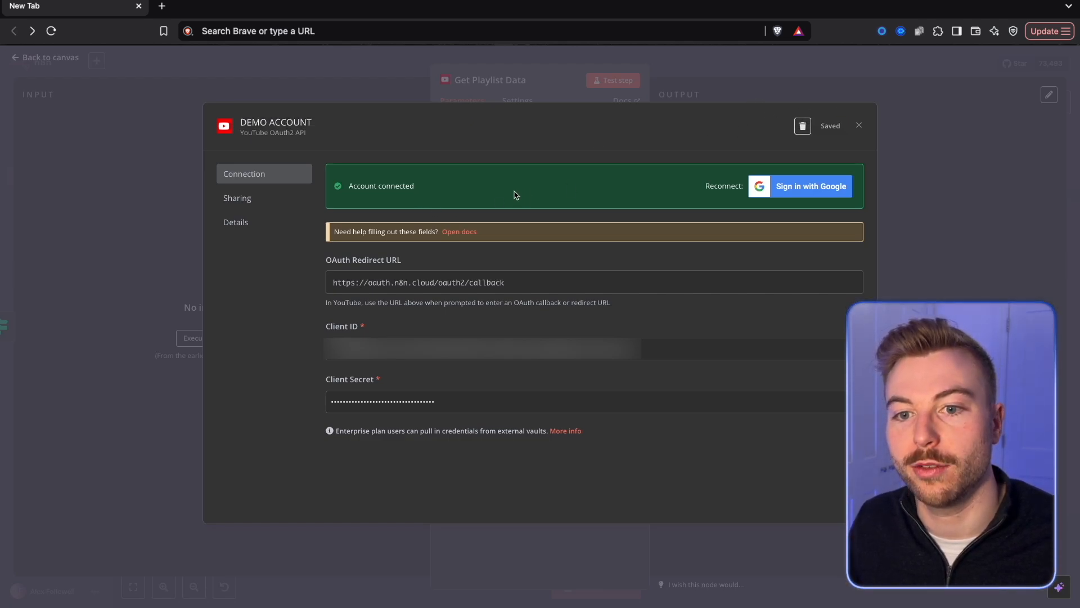
click(859, 127)
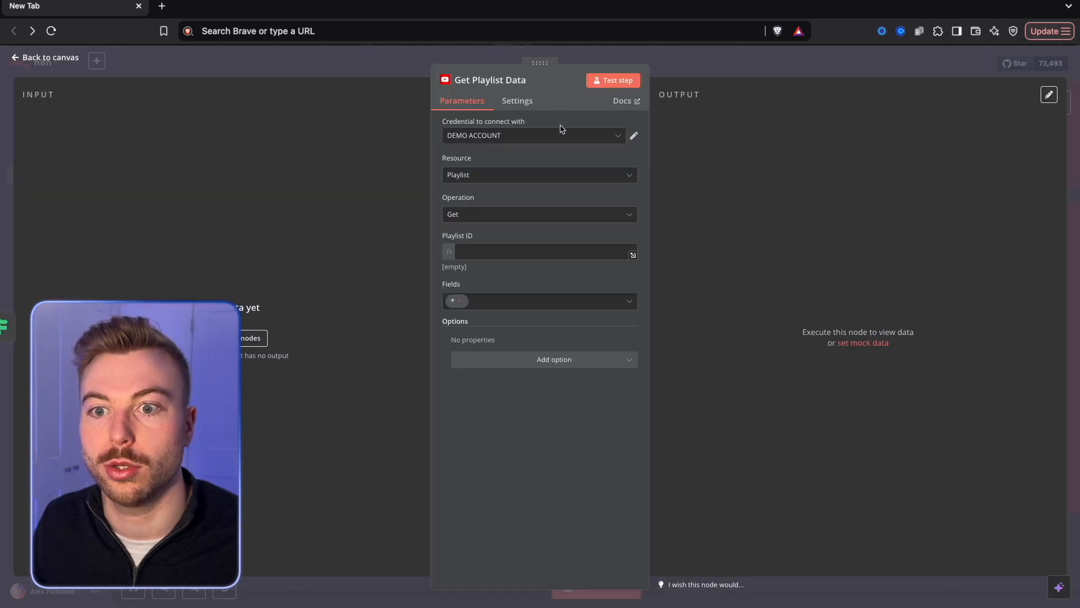
Select the DEMO ACCOUNT credential in Get Playlist Data, enter the placeholder <hold> as Playlist ID and return to the canvas.
click(485, 136)
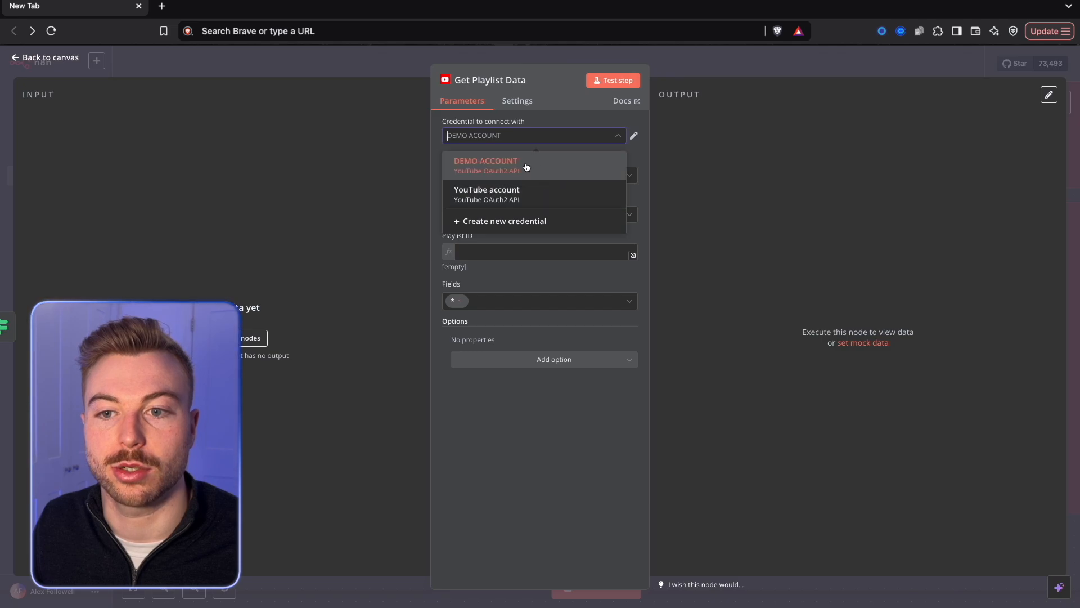
click(517, 164)
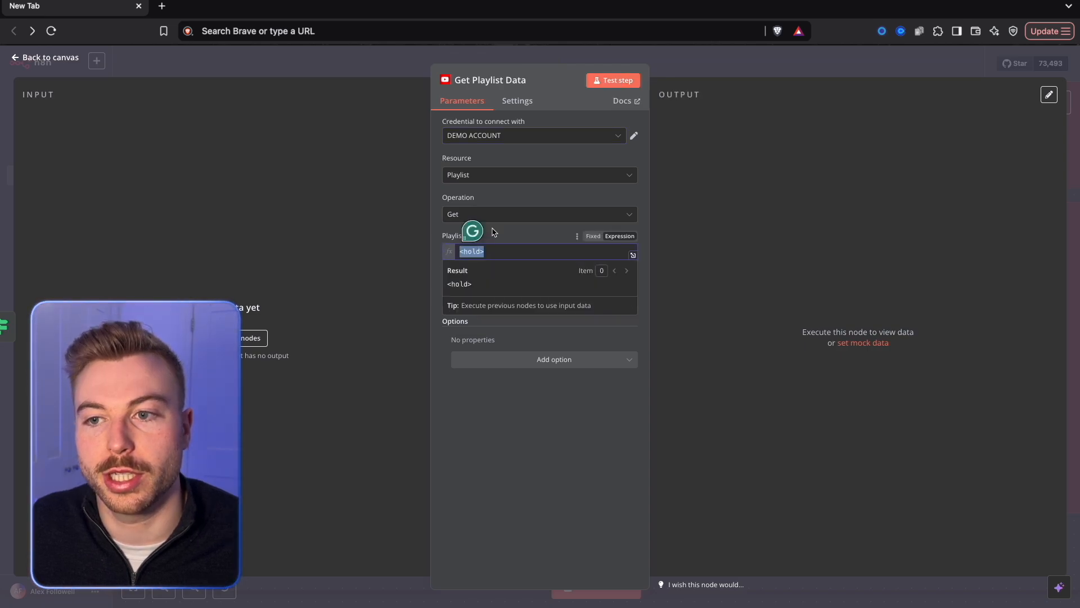
click(756, 70)
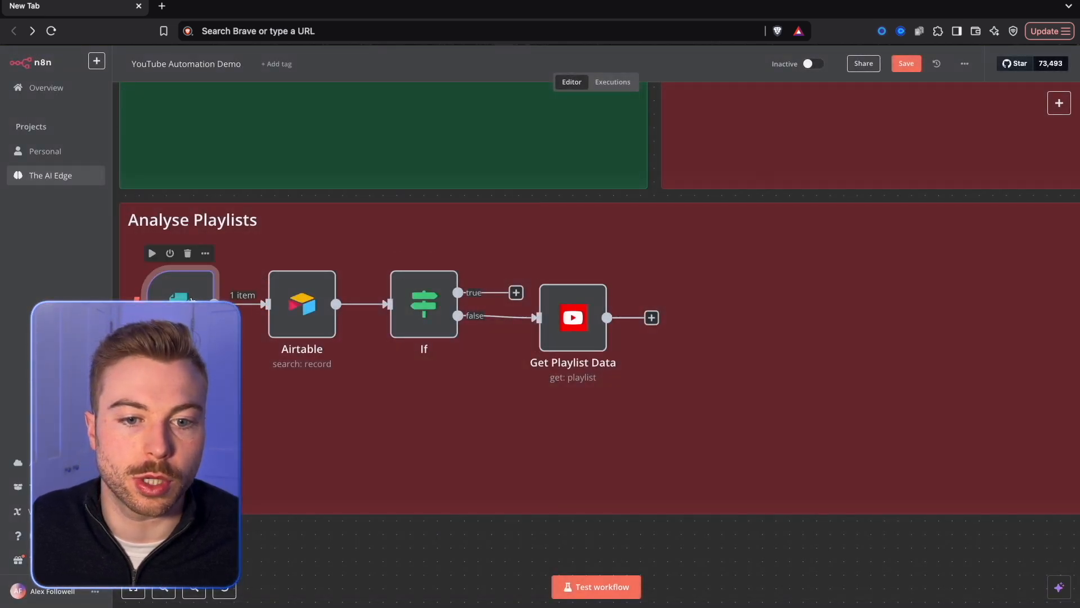
Replace the test PlaylistID in On form submission's pinned output with the ID copied from YouTube's Building an AI Agency | Behind the Scenes playlist, and save.
double_click(189, 292)
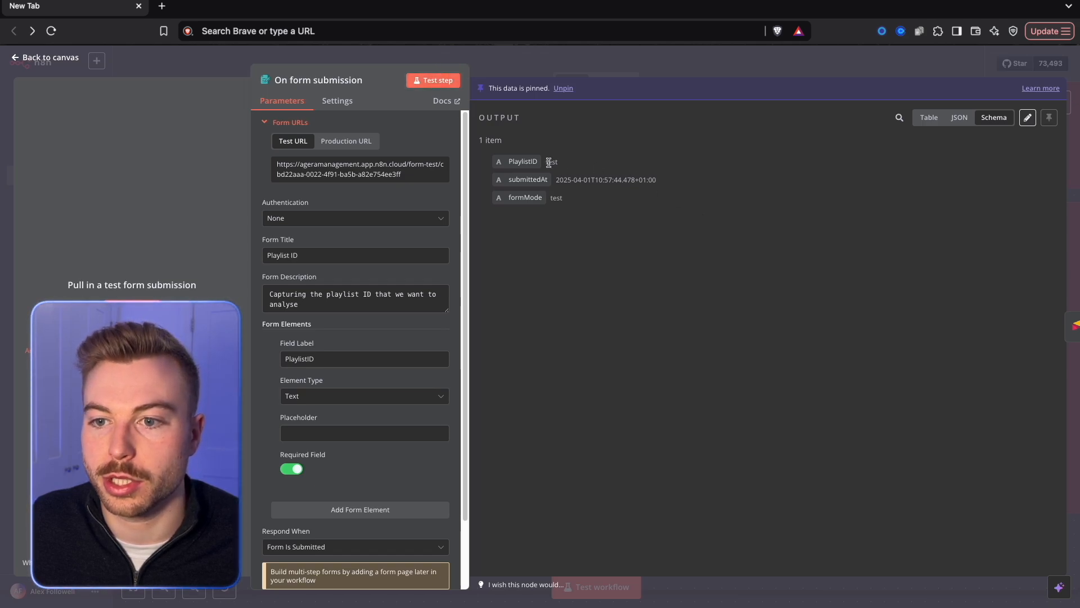
click(1029, 116)
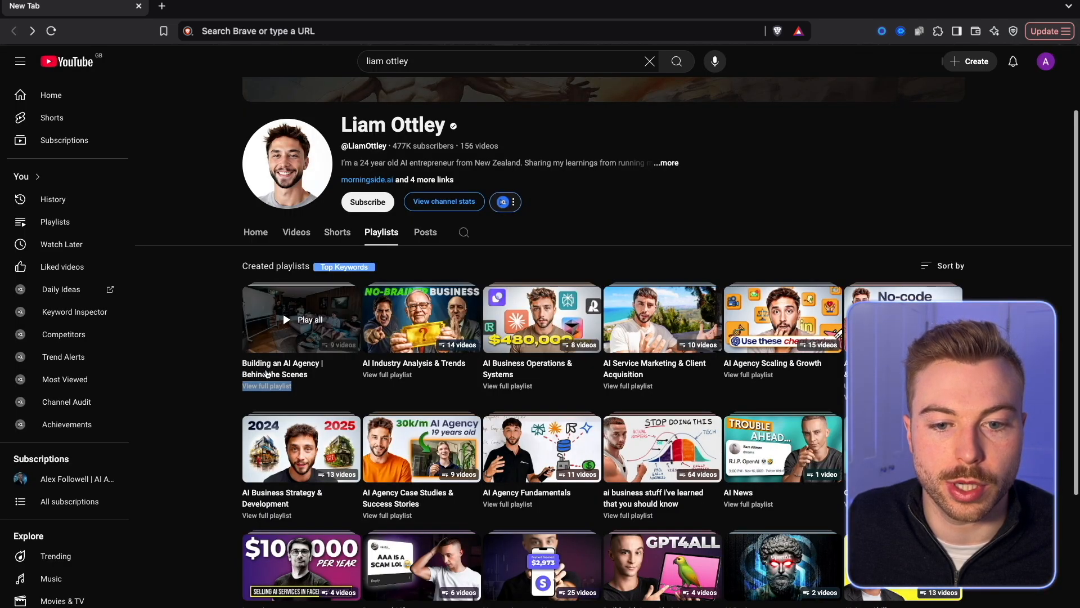
click(217, 364)
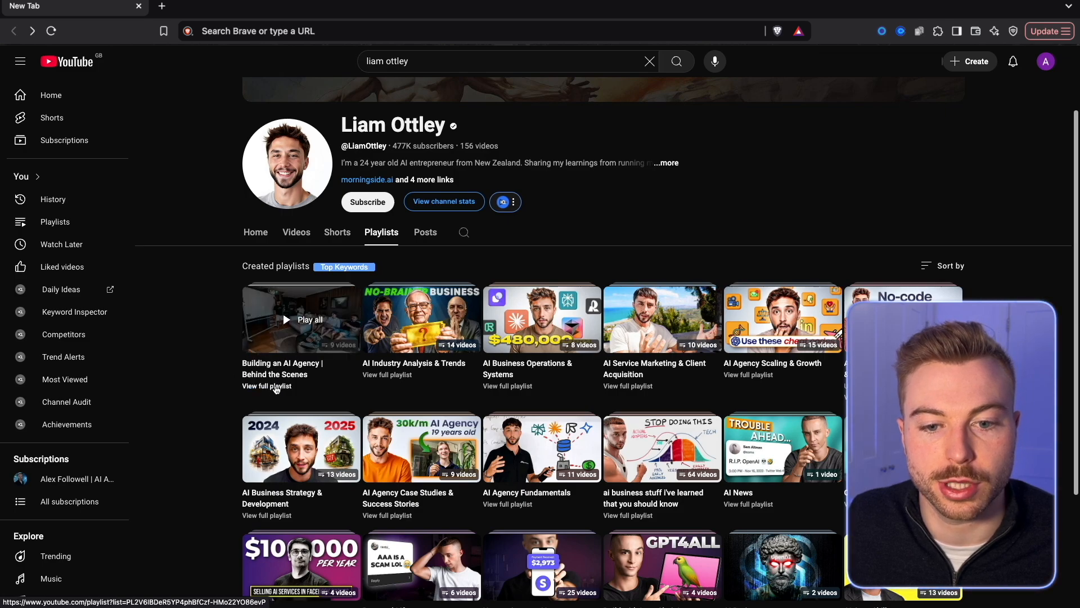
right_click(276, 388)
click(292, 367)
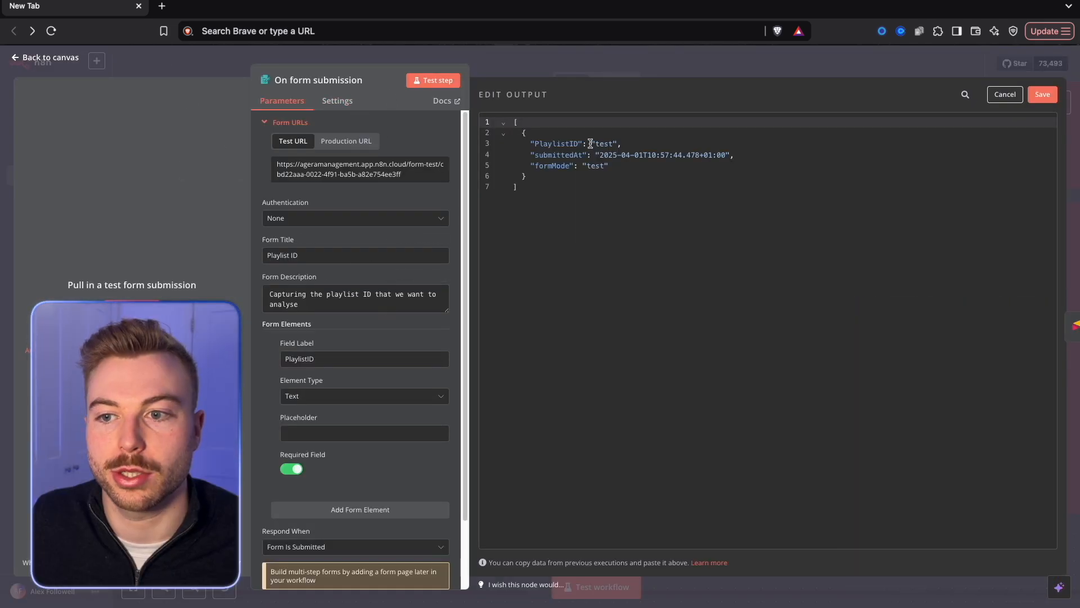
double_click(604, 144)
text(PL2V6IBDeR5YP4phBfCzf-HMo22YO86evP)
click(1043, 94)
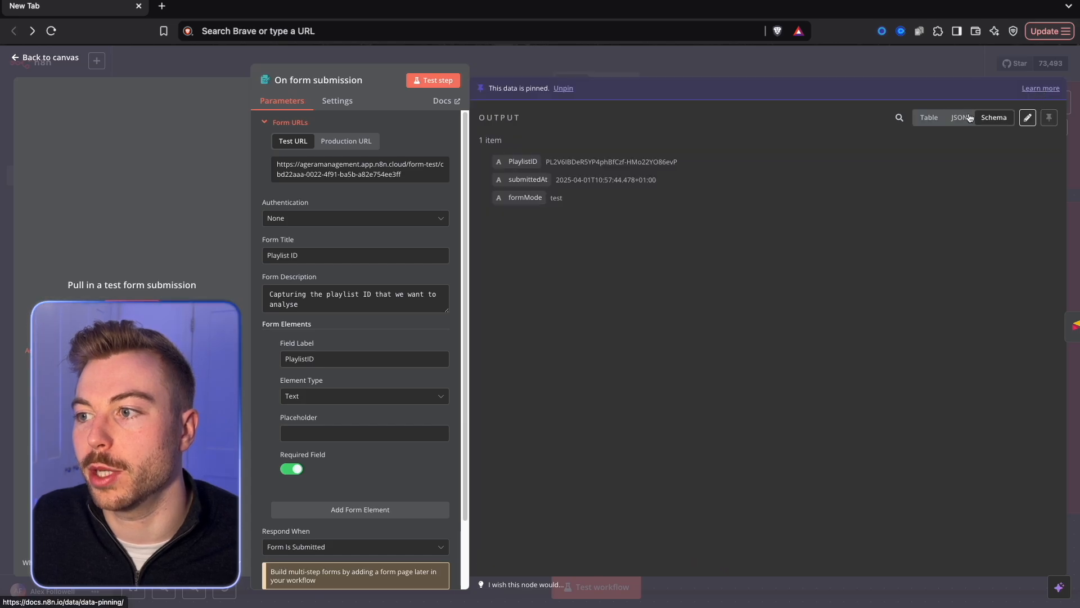
Test the Get Playlist Data node from the canvas and look through the chosen playlist's videos on YouTube.
click(792, 72)
right_click(585, 304)
click(607, 329)
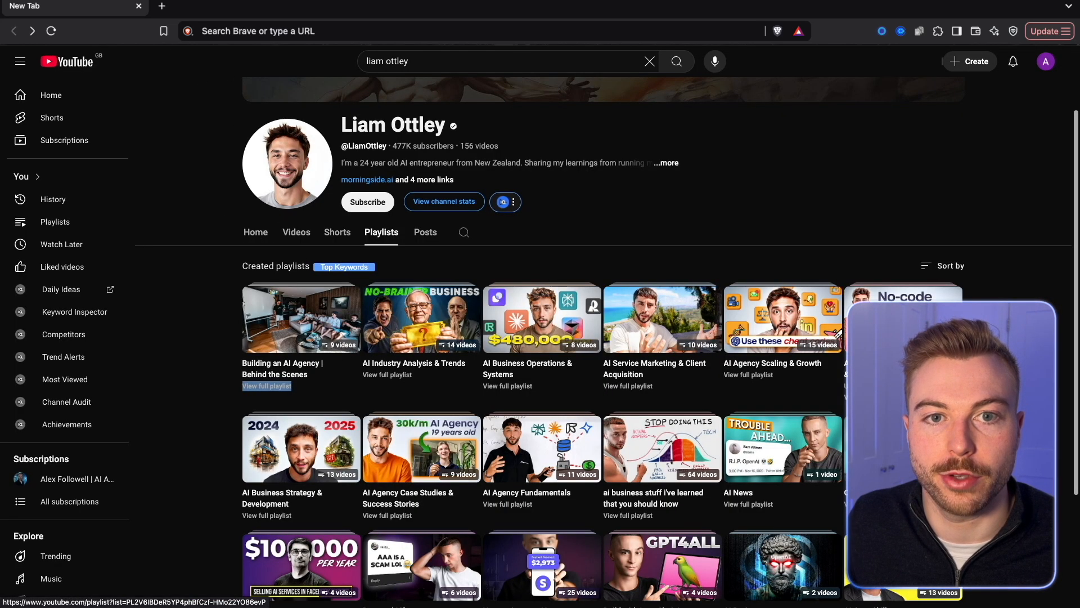
scroll(547, 362, down, 3)
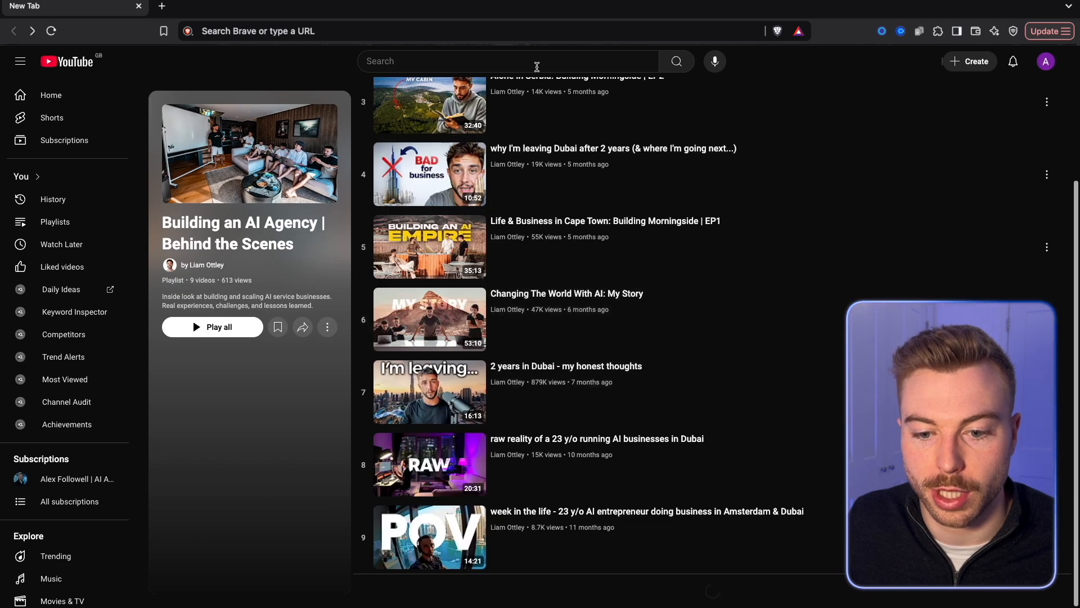
scroll(537, 67, up, 3)
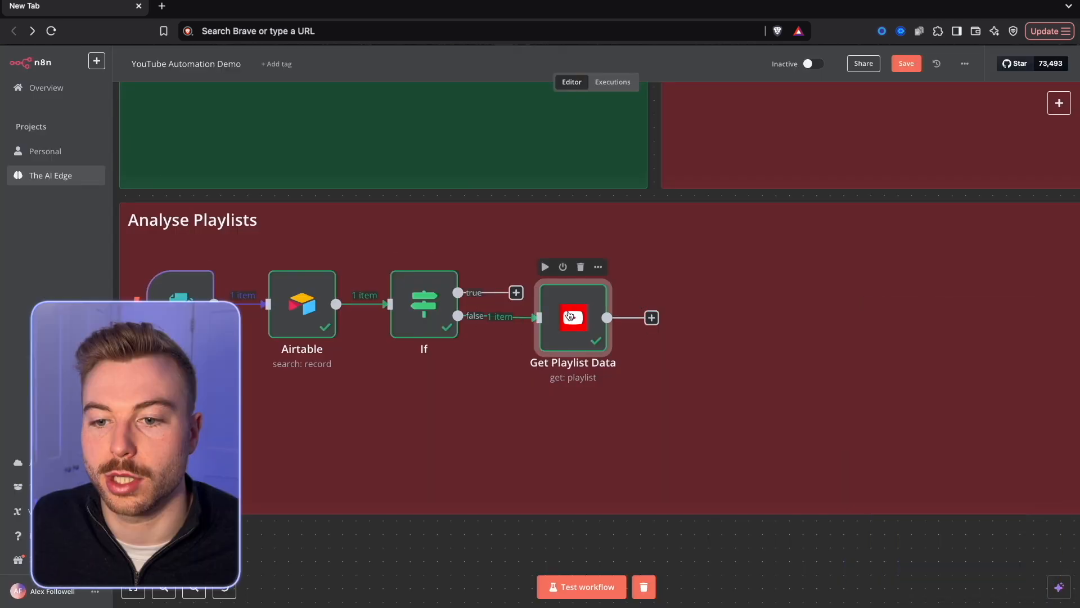
Set Get Playlist Data's Playlist ID to the PlaylistID from On form submission, test the node and review its output.
double_click(574, 317)
key(BackSpace)
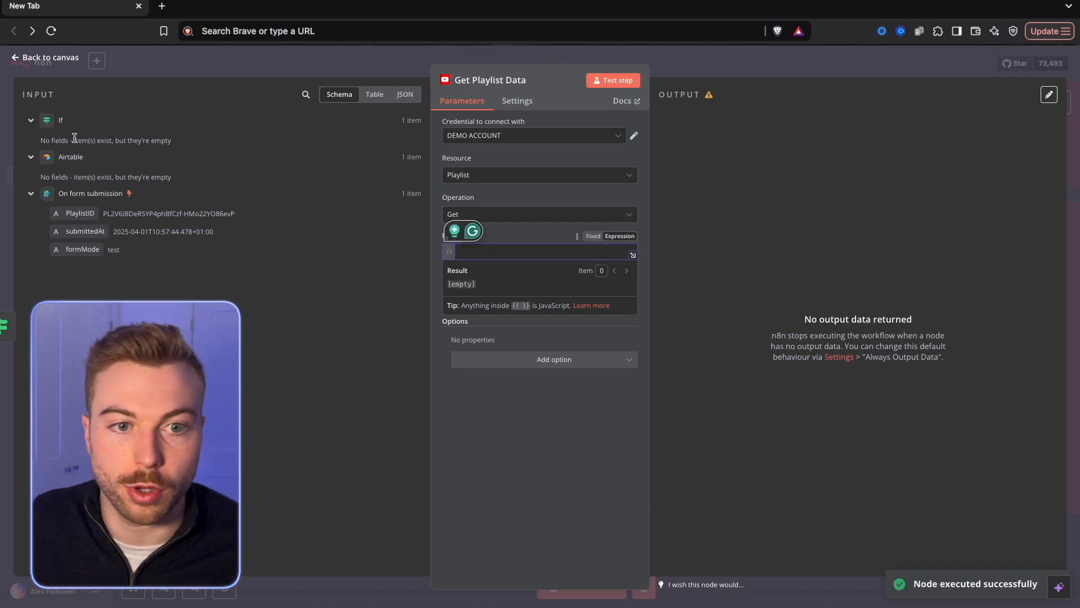
drag(70, 211, 537, 257)
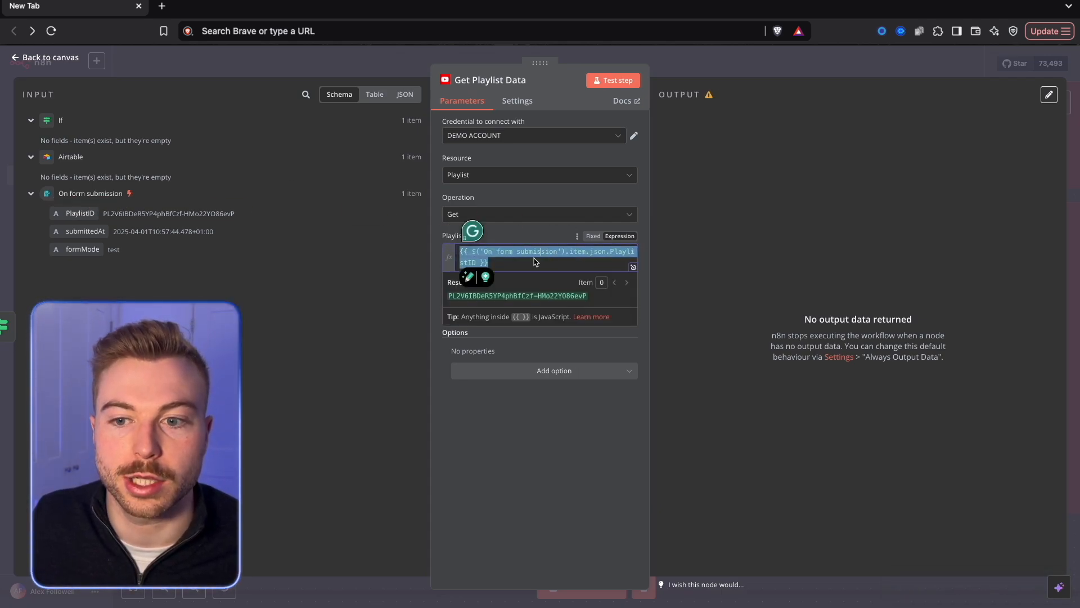
click(613, 80)
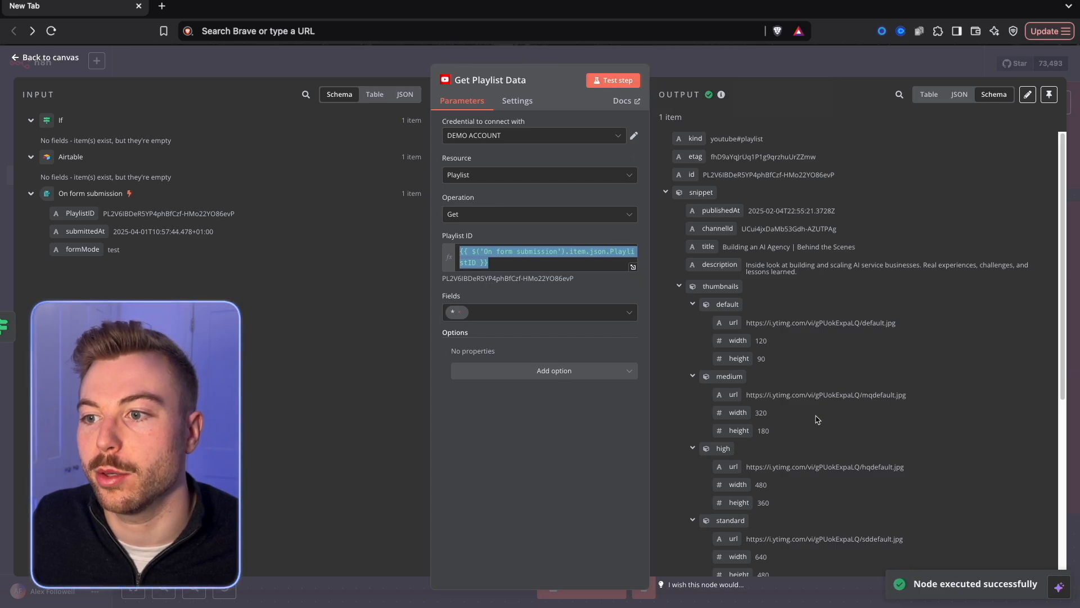
scroll(817, 419, down, 3)
scroll(816, 416, down, 5)
scroll(816, 416, up, 8)
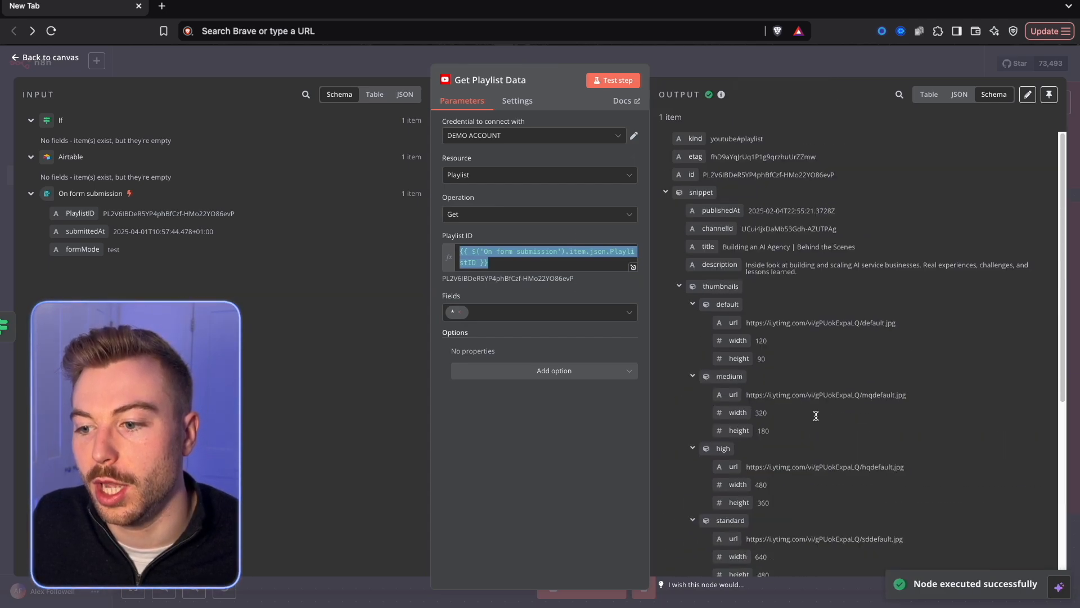
click(711, 66)
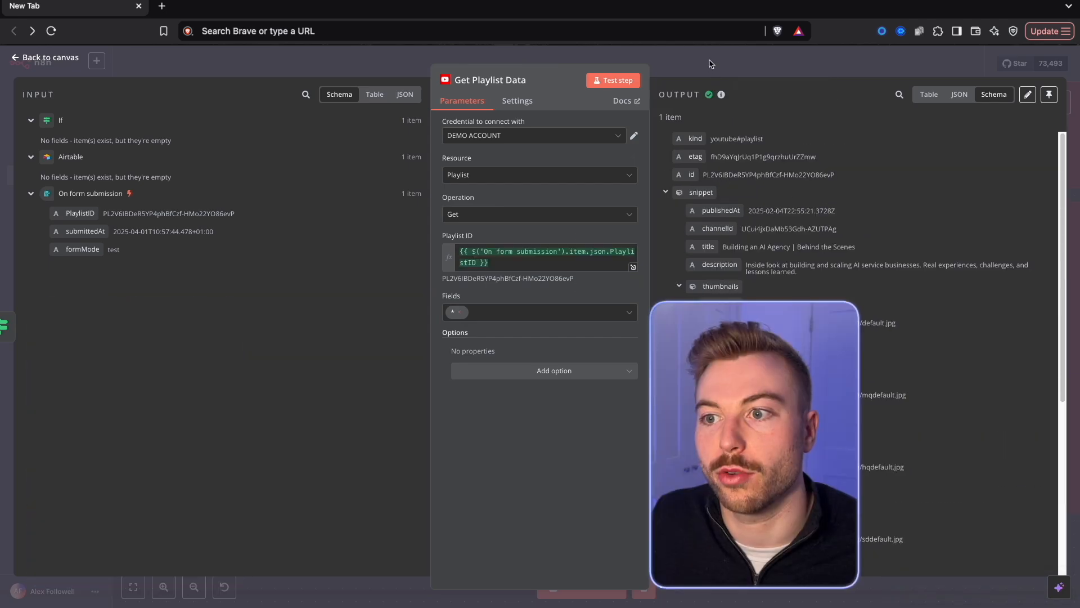
Add an Airtable node with the Create a record action after Get Playlist Data.
key(Tab)
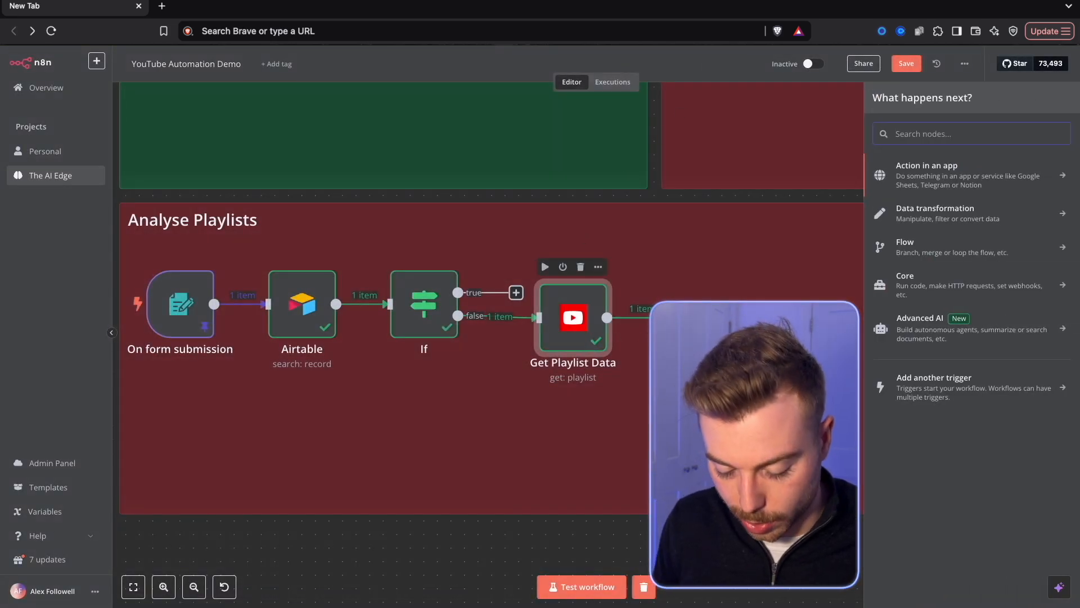
text(Air)
click(975, 172)
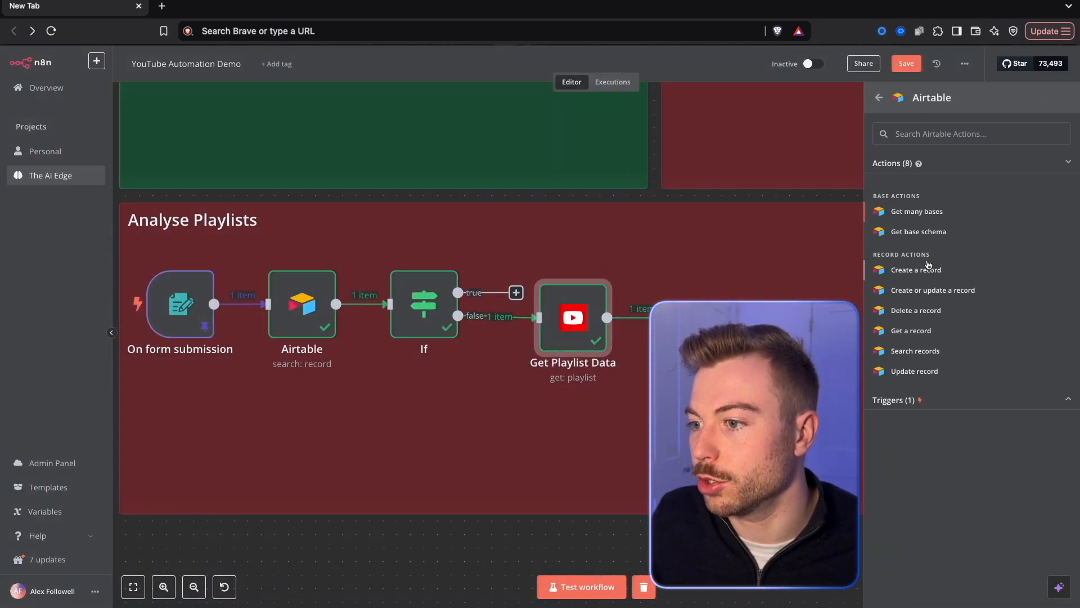
click(928, 264)
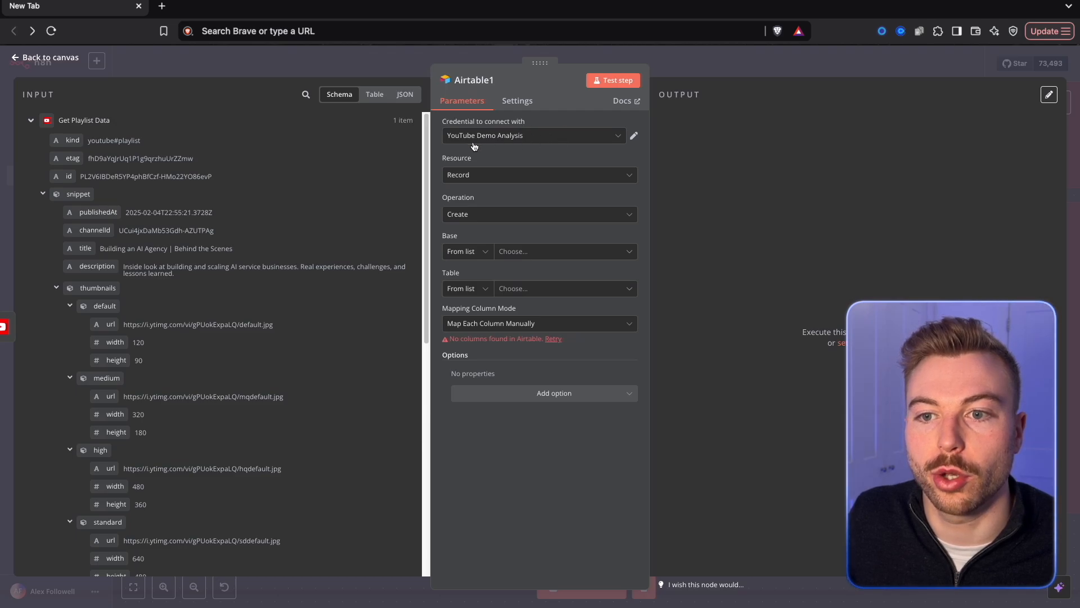
Choose the Automating YouTube base and the Analysing Playlists table for the new record, keeping the mapping mode Map Each Column Manually.
click(509, 251)
click(484, 300)
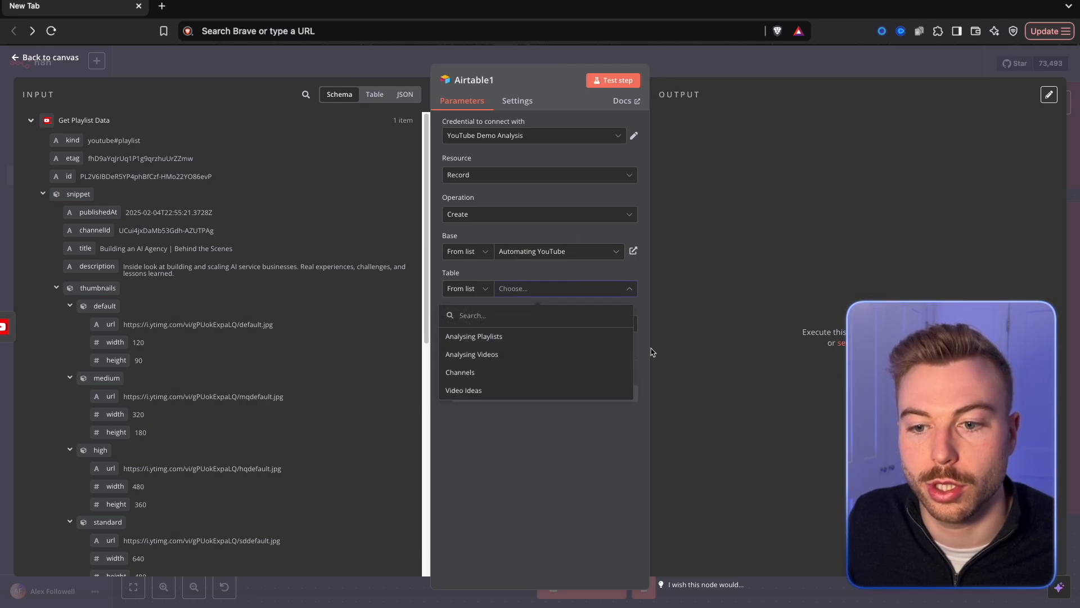
click(508, 337)
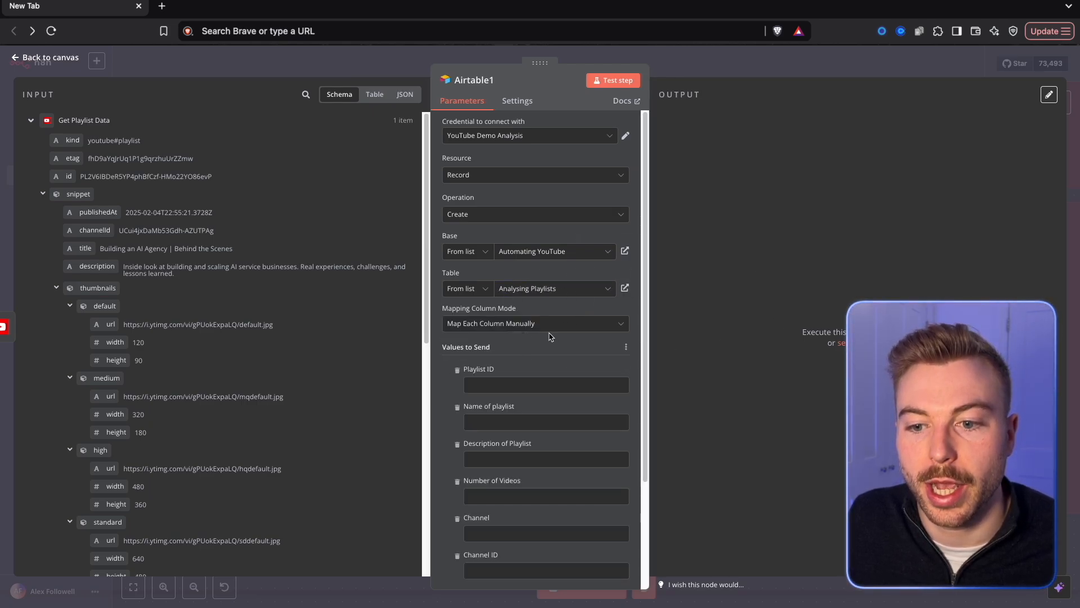
scroll(483, 281, down, 2)
click(475, 251)
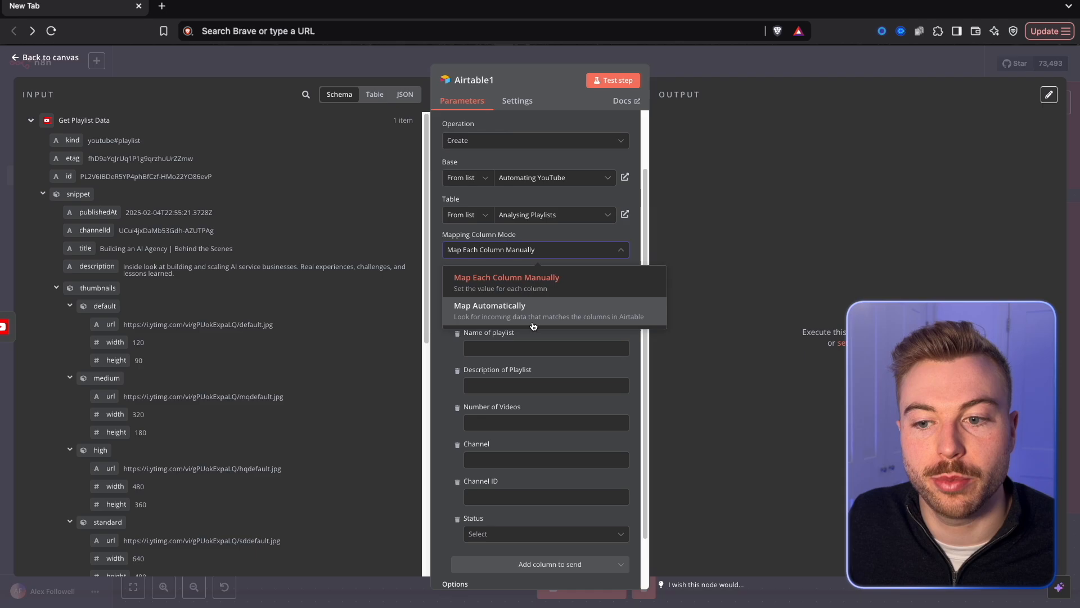
click(808, 247)
Map Playlist ID to the form submission's PlaylistID, Name of playlist to snippet.title and Description of Playlist to snippet.description.
scroll(621, 388, down, 1)
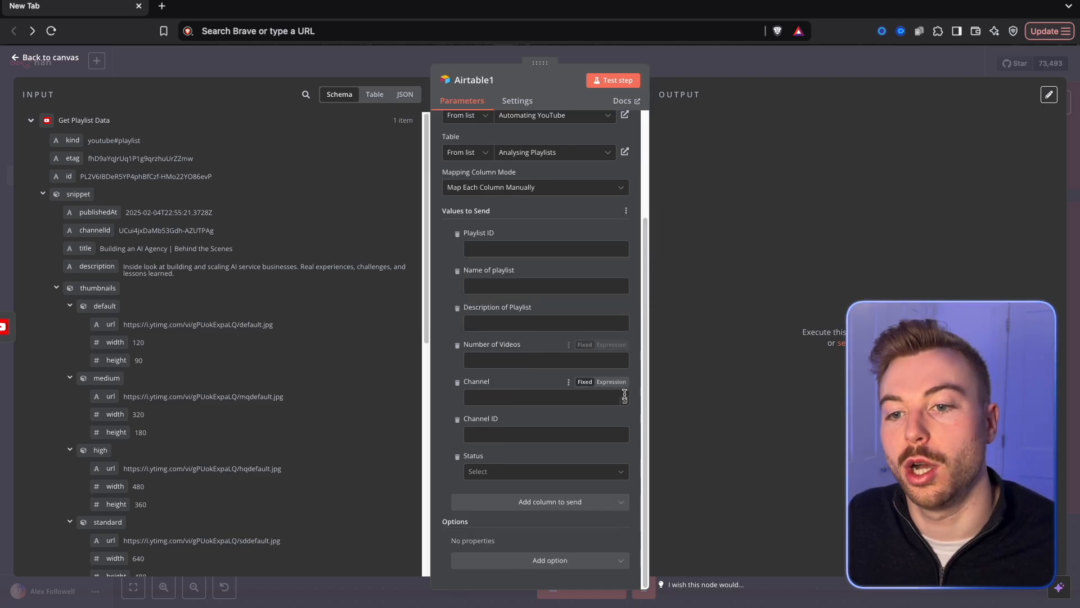
scroll(313, 314, down, 8)
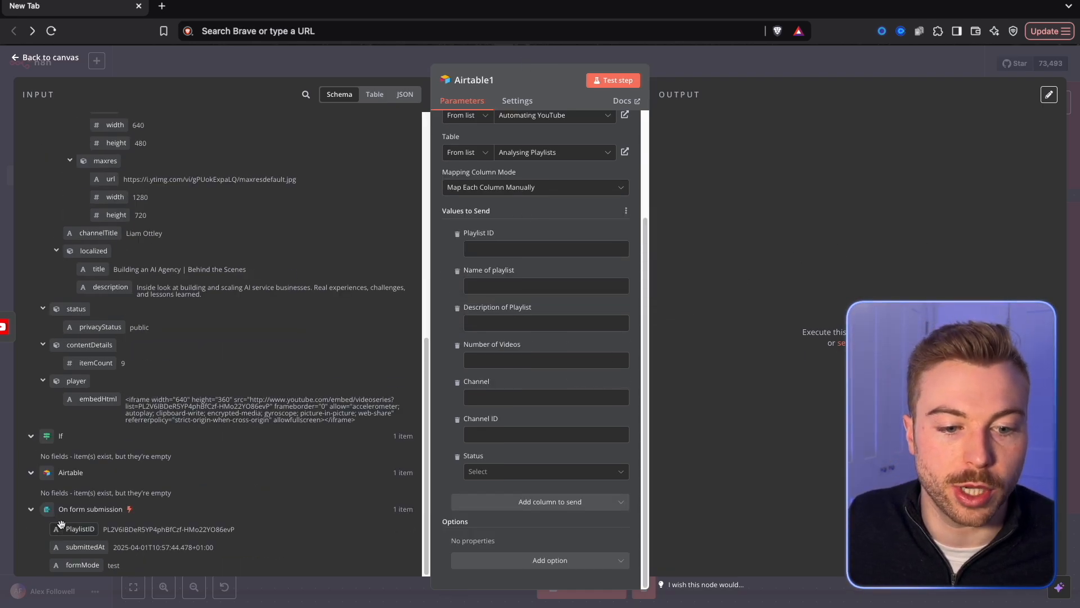
drag(501, 256, 502, 255)
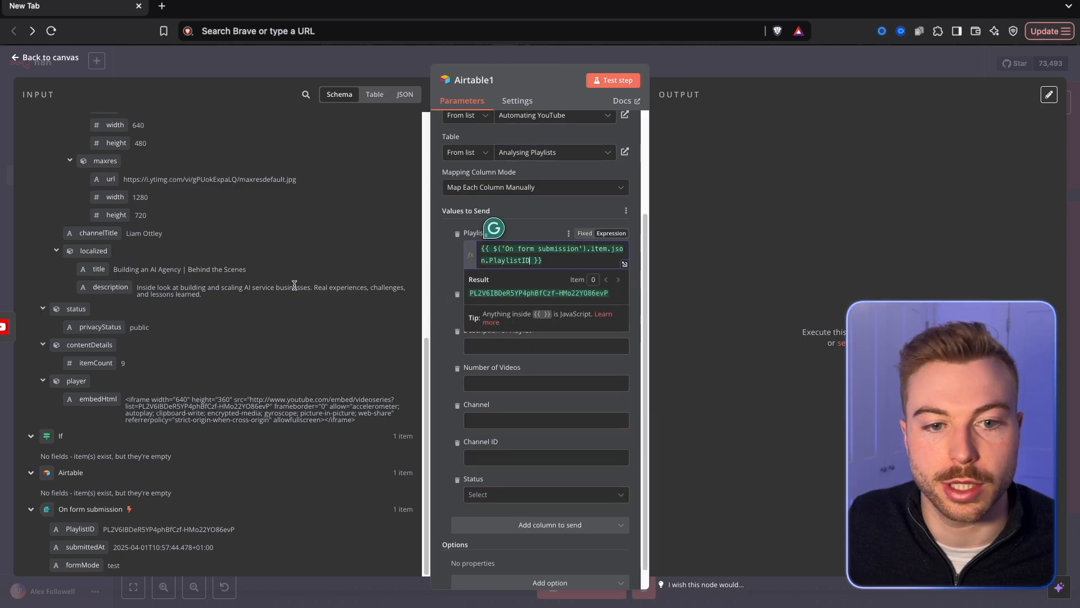
click(152, 254)
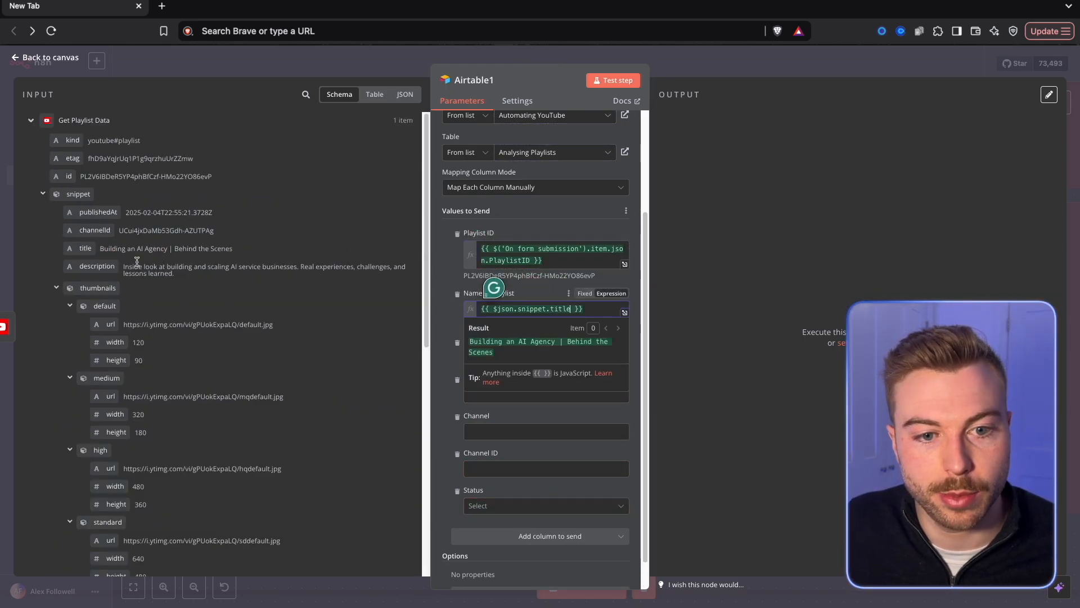
drag(97, 269, 507, 357)
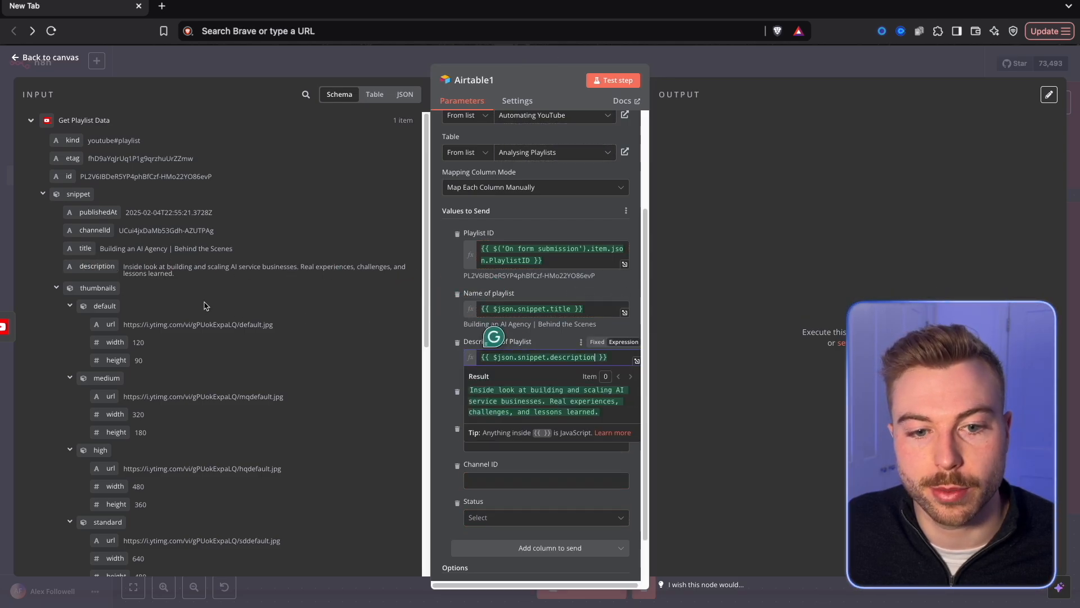
Map Number of Videos to contentDetails.itemCount, Channel to snippet.channelTitle and Channel ID to snippet.channelId, and test the node.
click(56, 289)
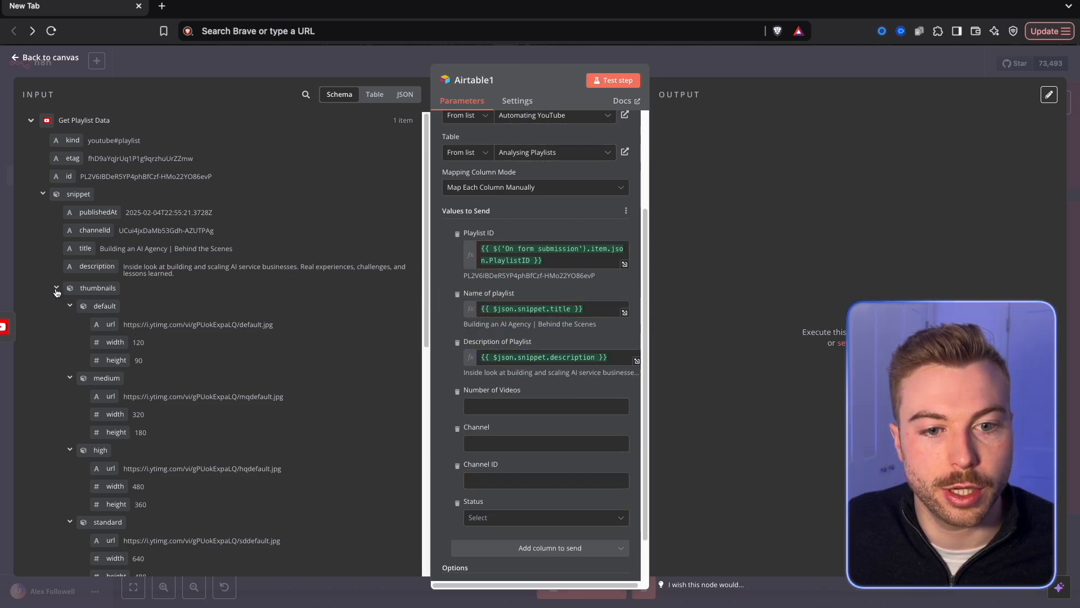
drag(88, 436, 483, 406)
click(453, 389)
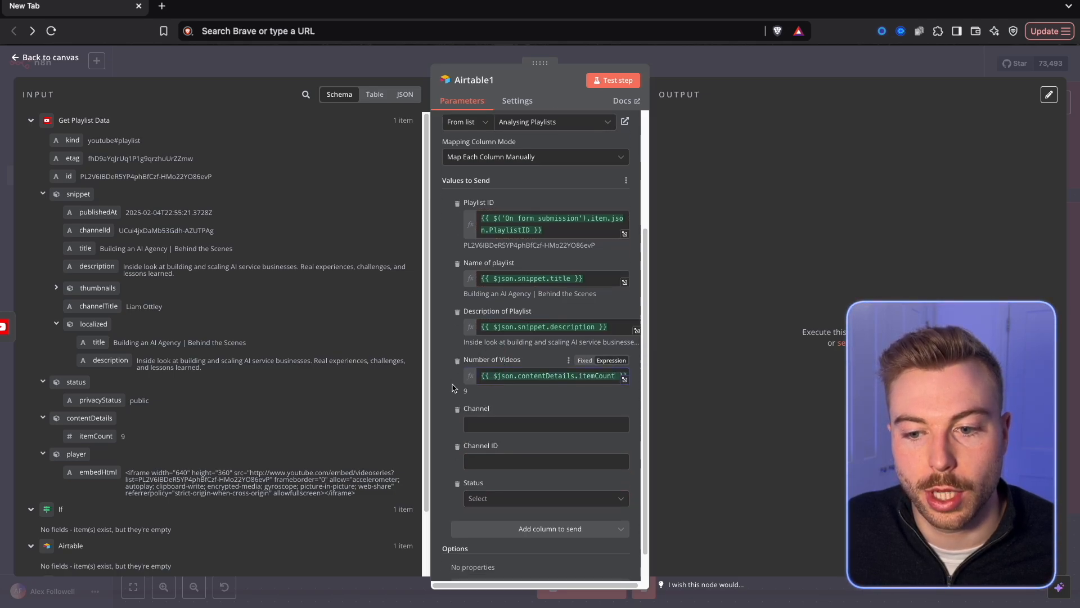
scroll(540, 387, down, 1)
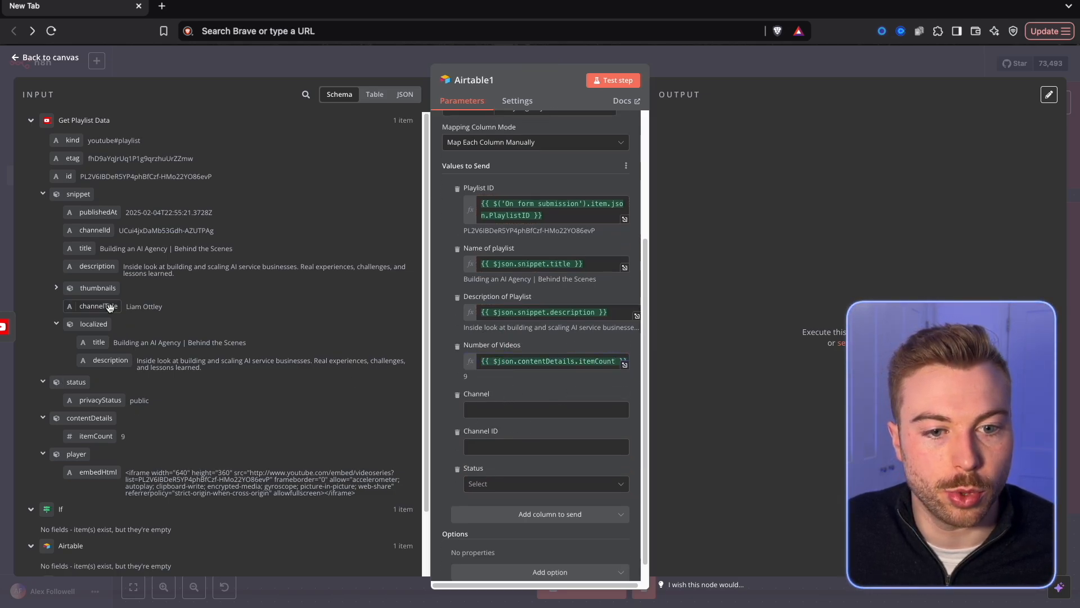
drag(109, 306, 492, 408)
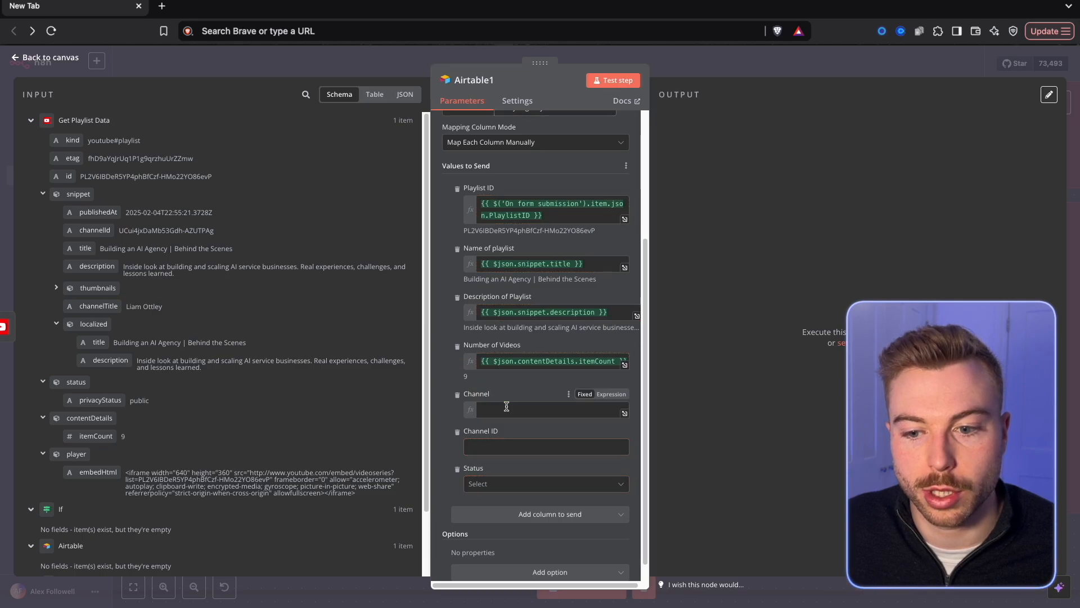
click(465, 457)
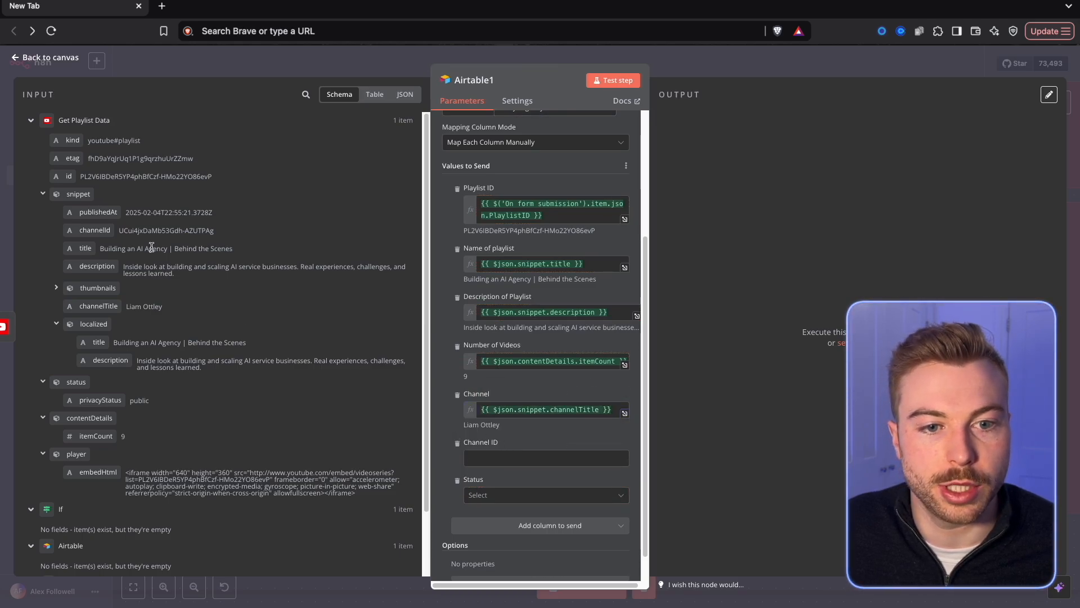
drag(104, 232, 485, 455)
click(479, 521)
scroll(574, 516, up, 4)
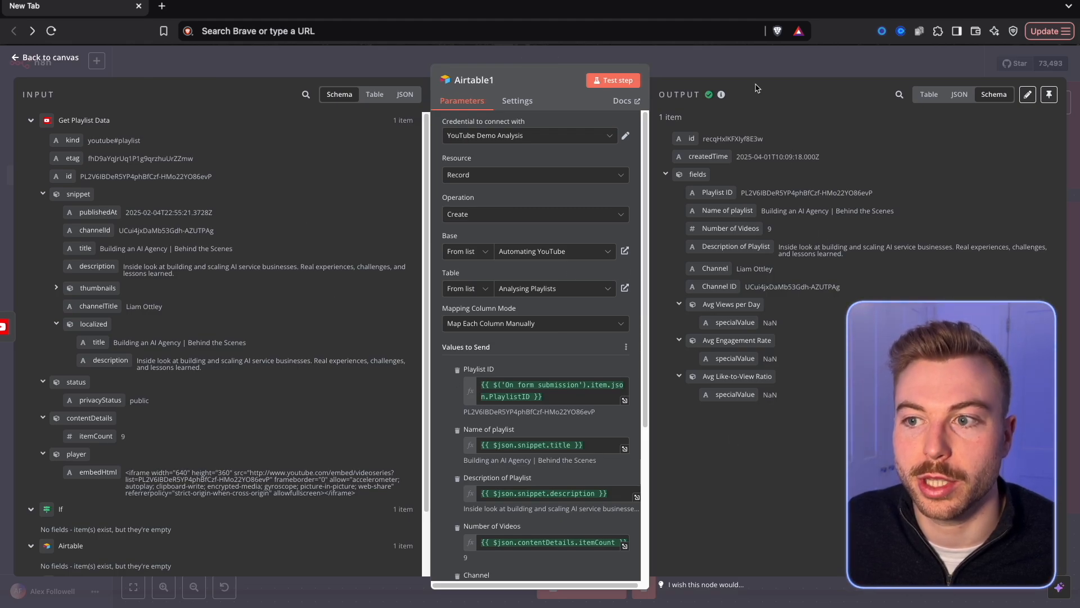
Return to the canvas and rename the Airtable create-record node to Adding a playlist.
key(Escape)
right_click(711, 353)
click(738, 400)
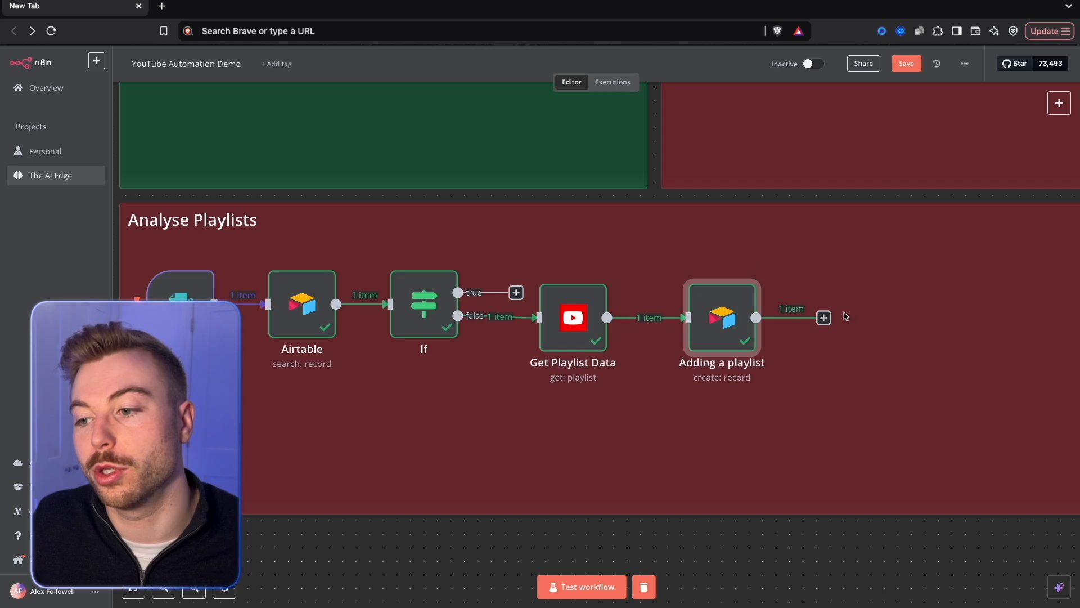
Add a YouTube node with the Get many playlist items action after Adding a playlist and set its credential to DEMO ACCOUNT.
click(823, 318)
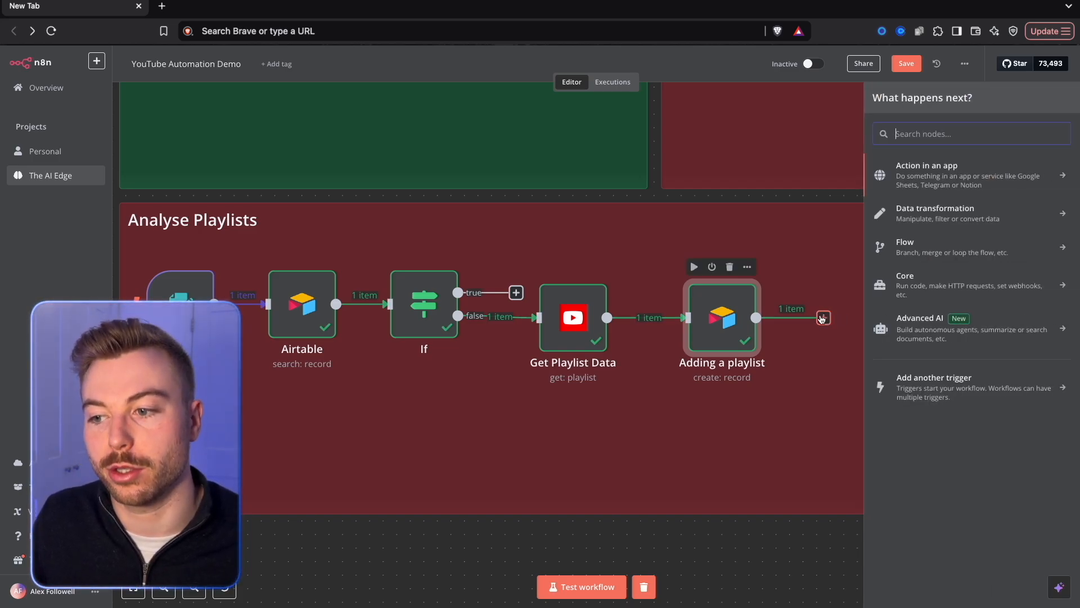
text(youtube)
click(914, 193)
scroll(943, 356, down, 1)
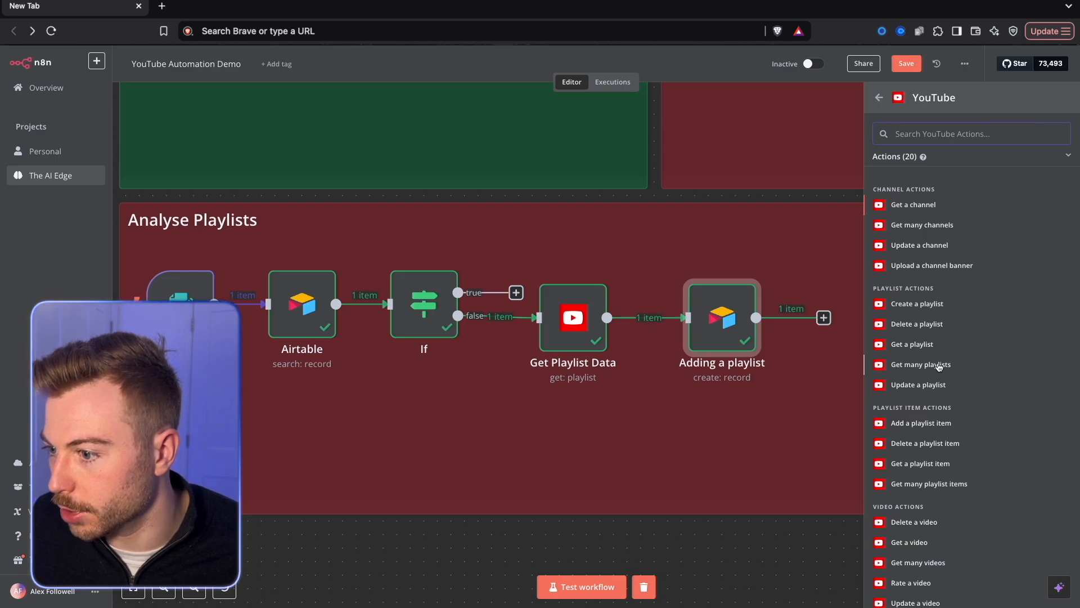
click(929, 483)
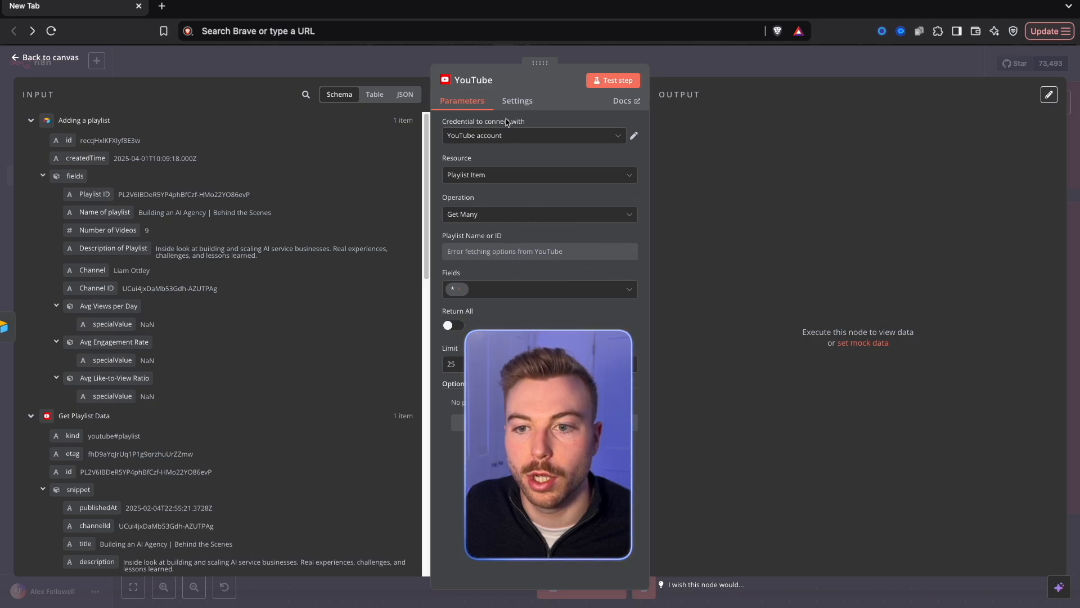
click(509, 135)
click(506, 162)
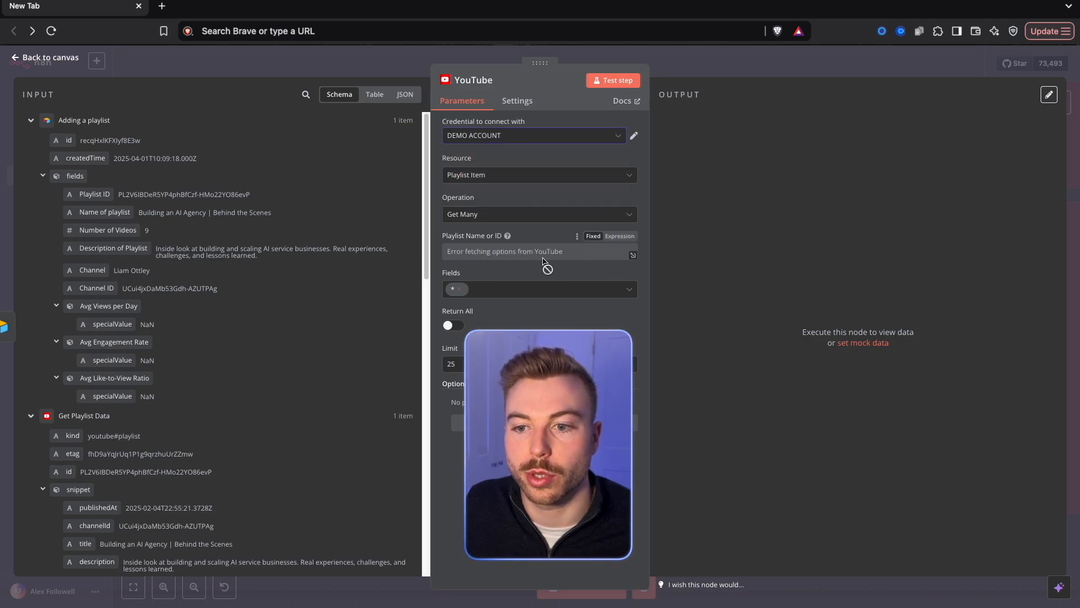
Set Playlist Name or ID to an expression using the Playlist ID field from Adding a playlist.
click(621, 236)
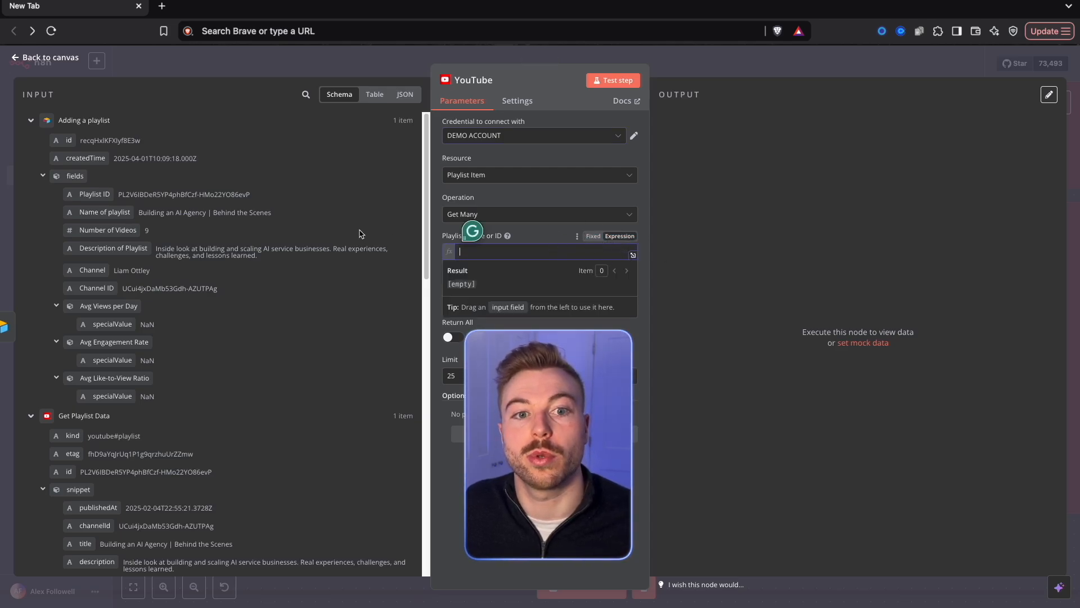
scroll(310, 252, down, 1)
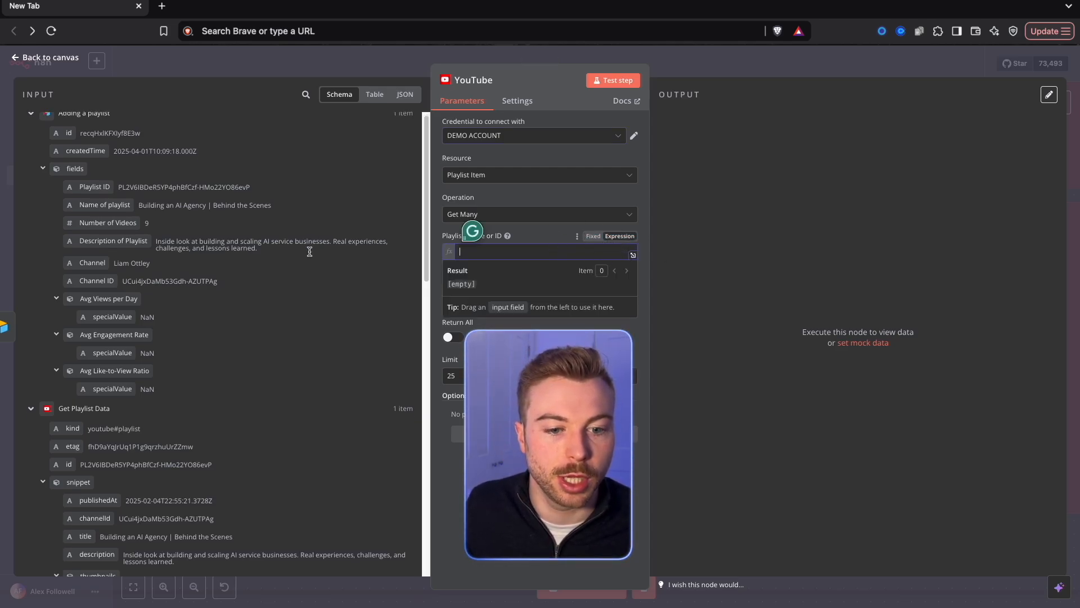
drag(85, 186, 197, 185)
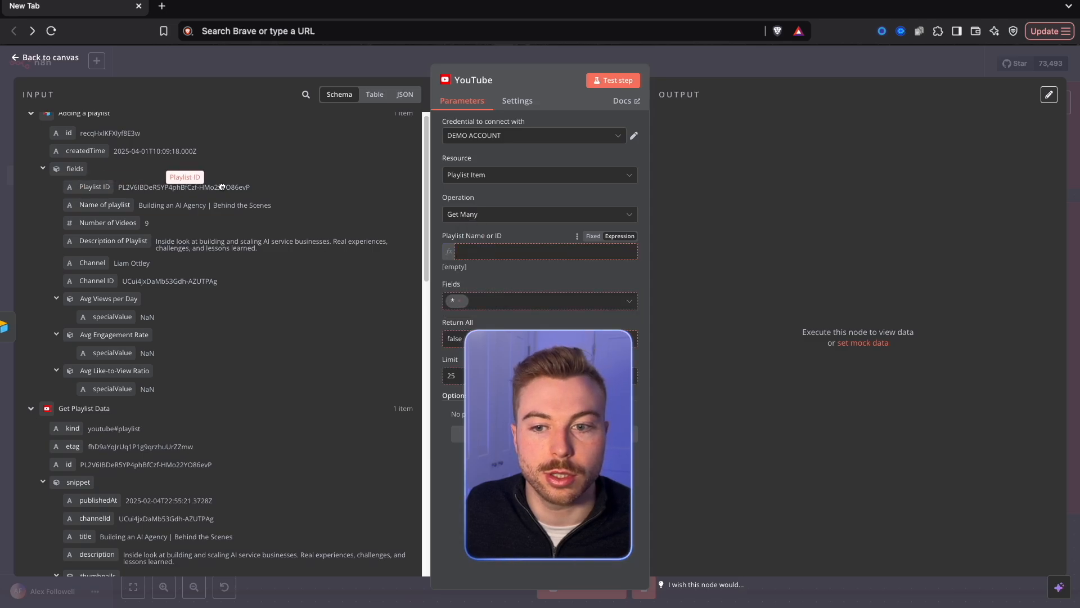
drag(486, 251, 487, 252)
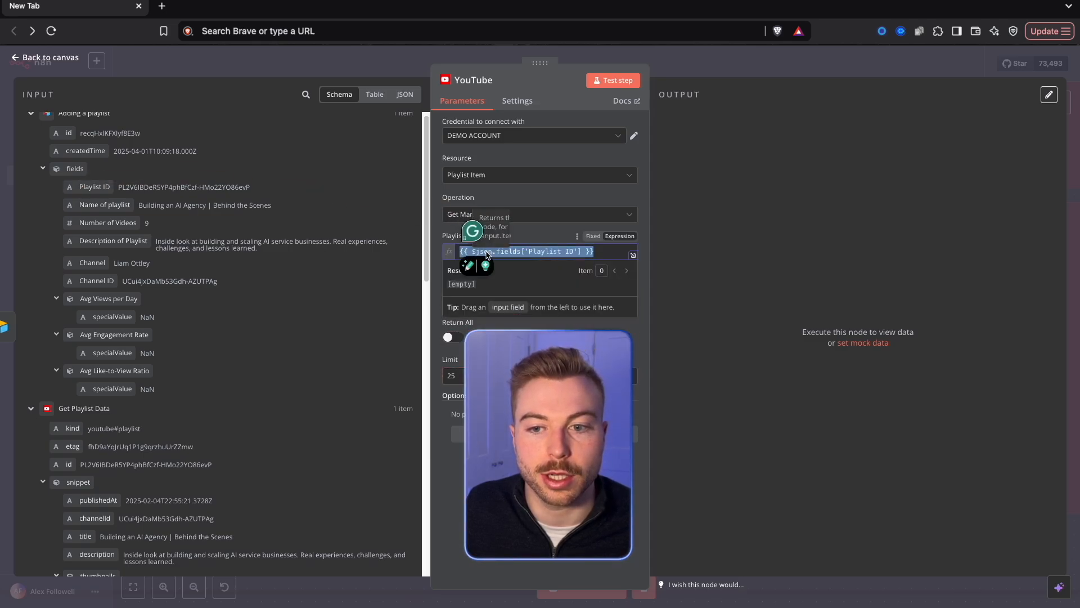
click(504, 191)
scroll(75, 350, down, 3)
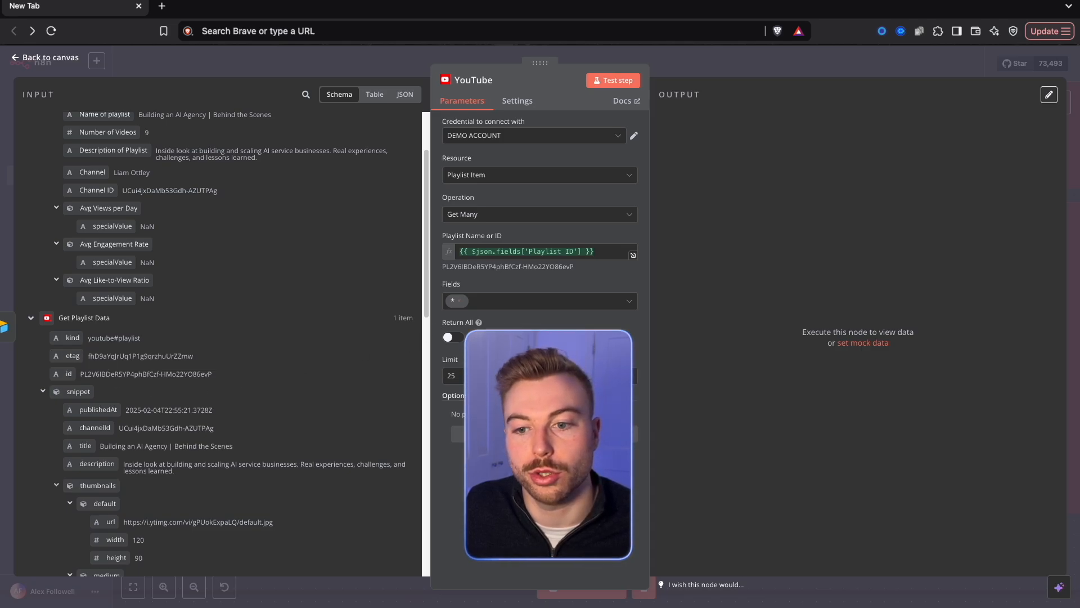
Keep Fields at *, enable Return All, test the playlist-items node, and collapse the thumbnails in its output.
click(512, 306)
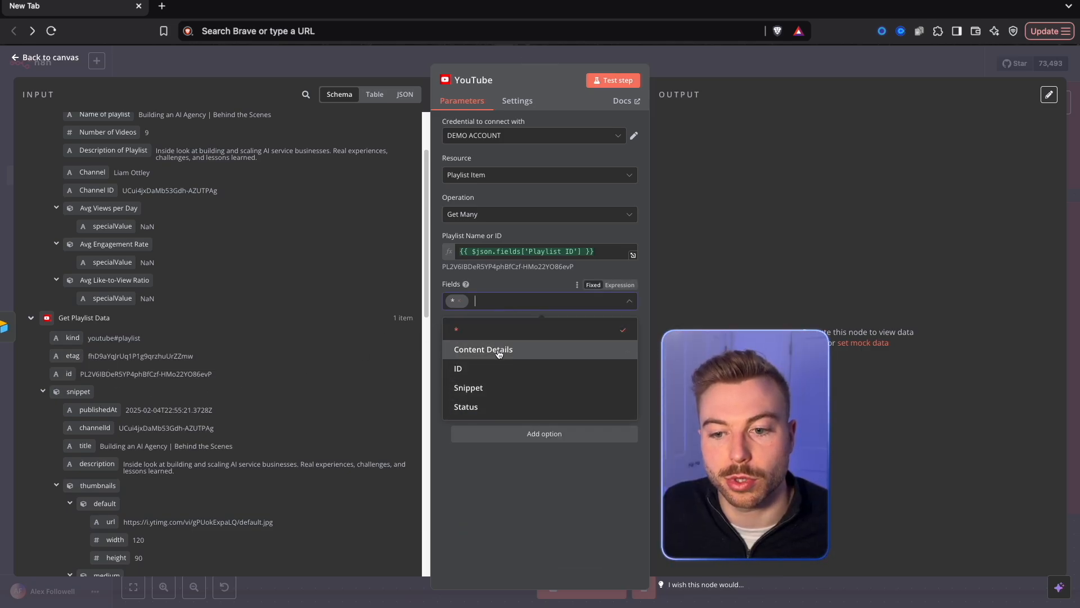
click(670, 350)
click(538, 300)
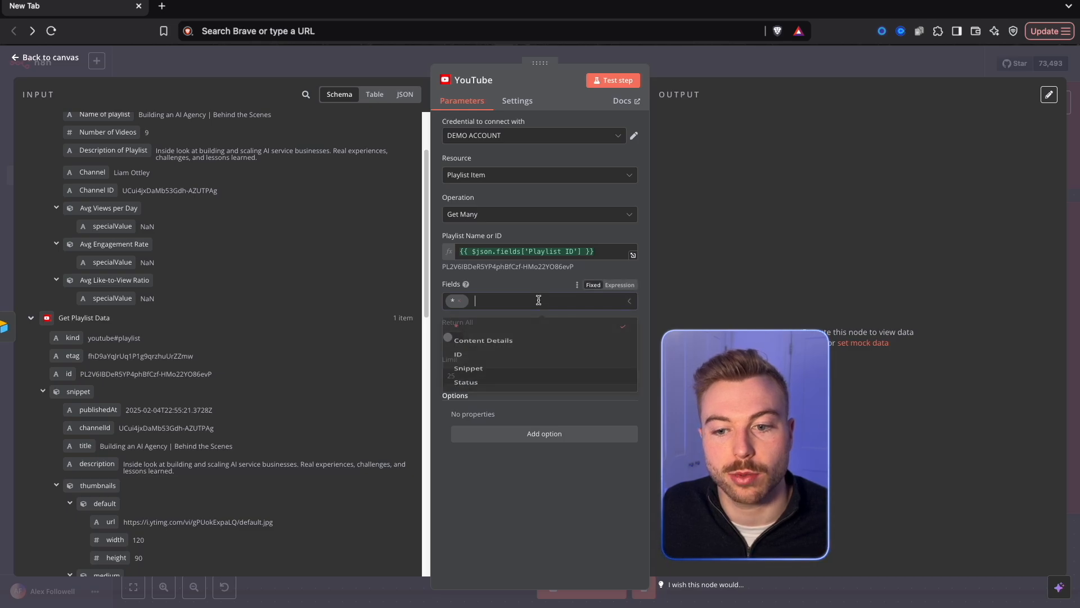
click(720, 290)
click(453, 337)
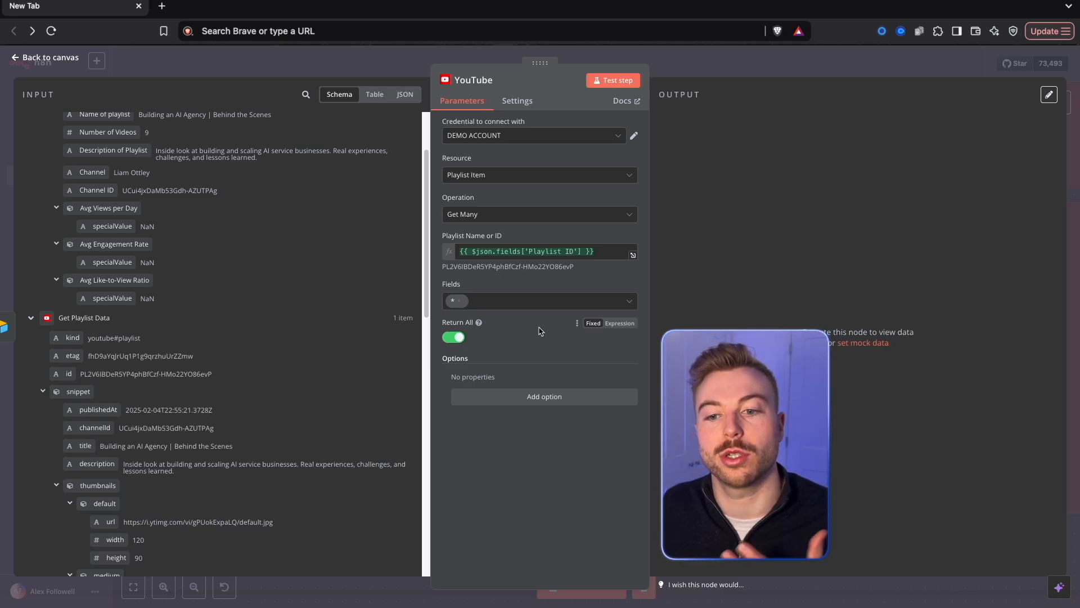
click(615, 82)
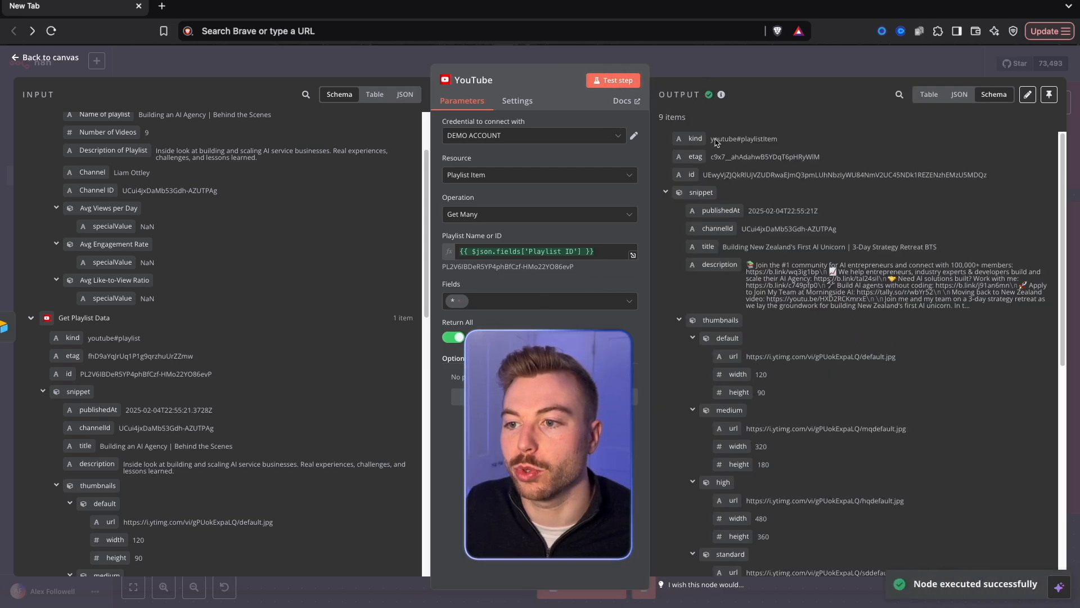
drag(650, 119, 783, 130)
scroll(783, 255, down, 2)
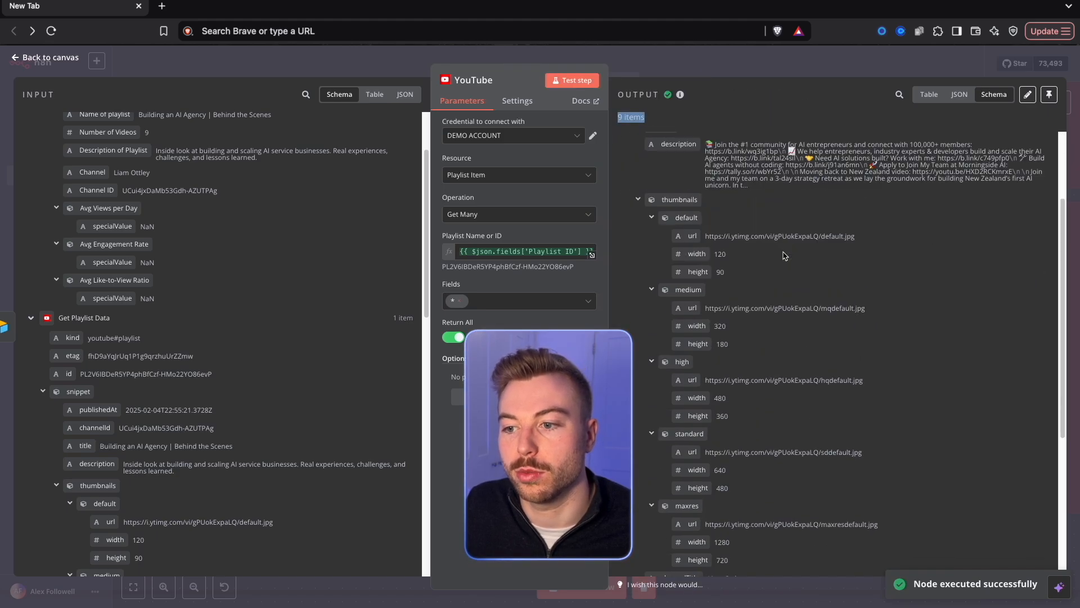
click(637, 200)
Return to the canvas and rename the new YouTube playlist-item node to Get Videos.
click(814, 69)
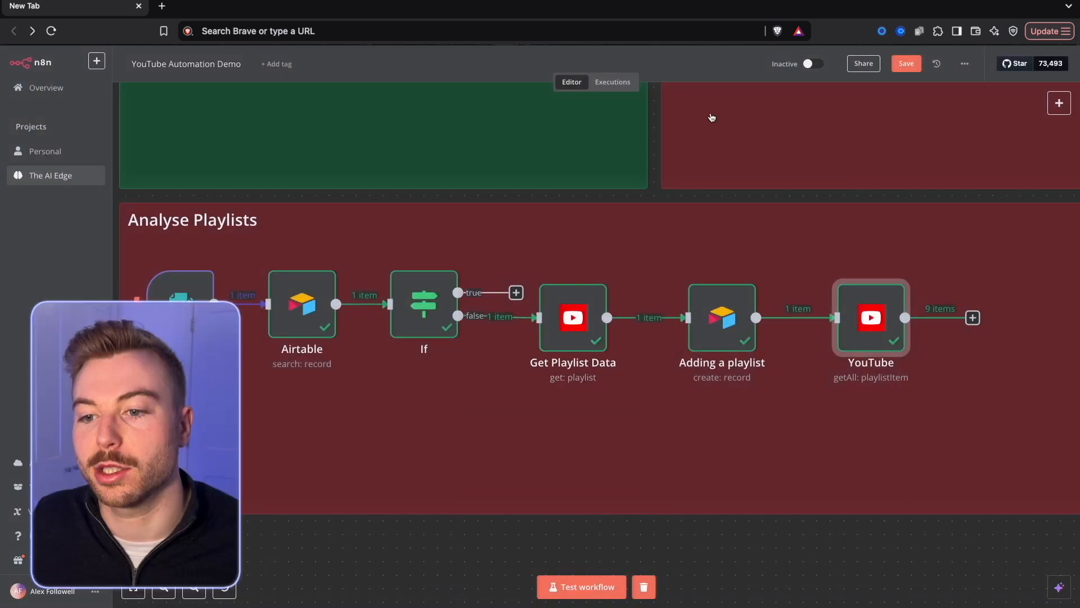
right_click(869, 332)
click(886, 385)
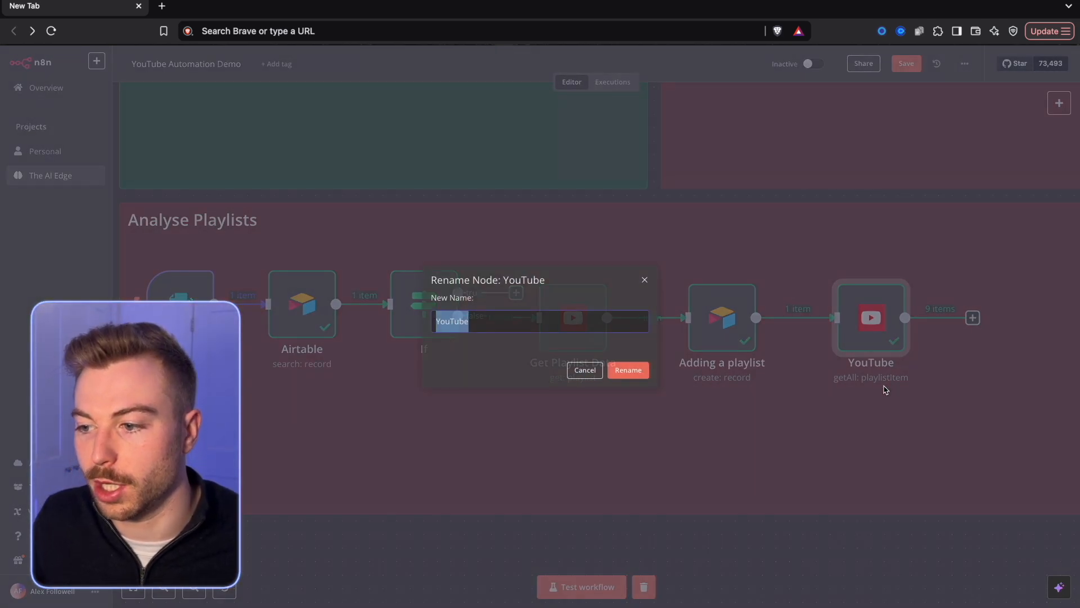
text(Get Videos)
key(Return)
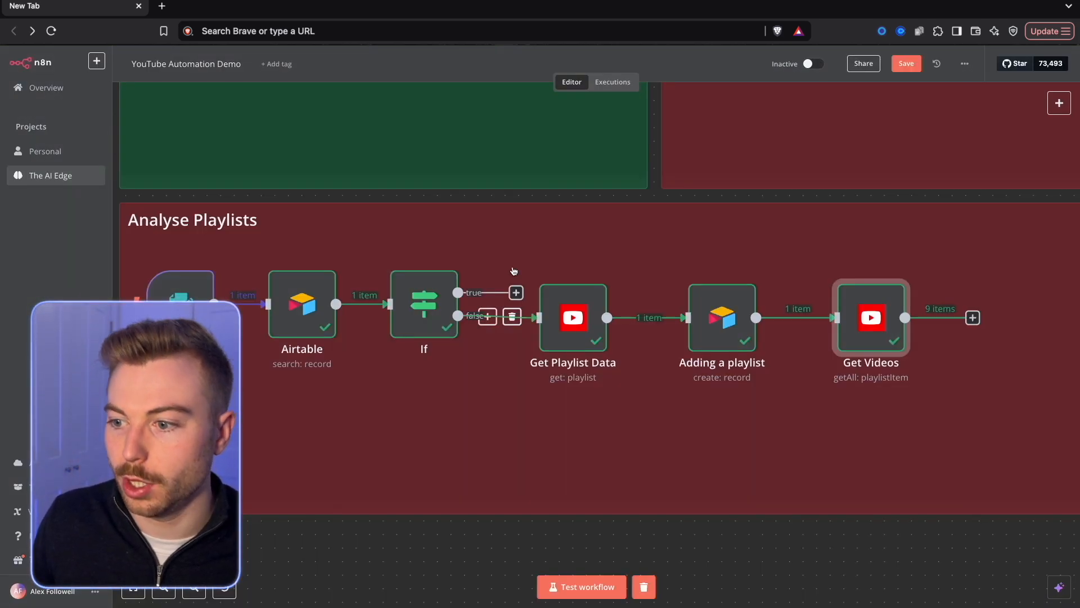
Add a YouTube node with the Get a video action after Get Videos.
scroll(786, 436, right, 5)
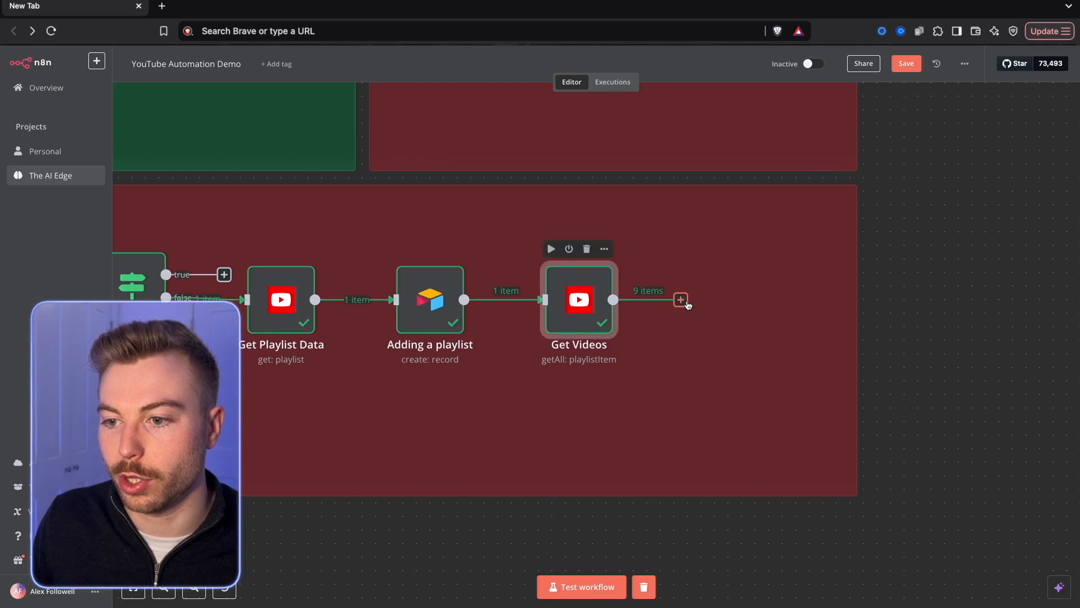
click(680, 300)
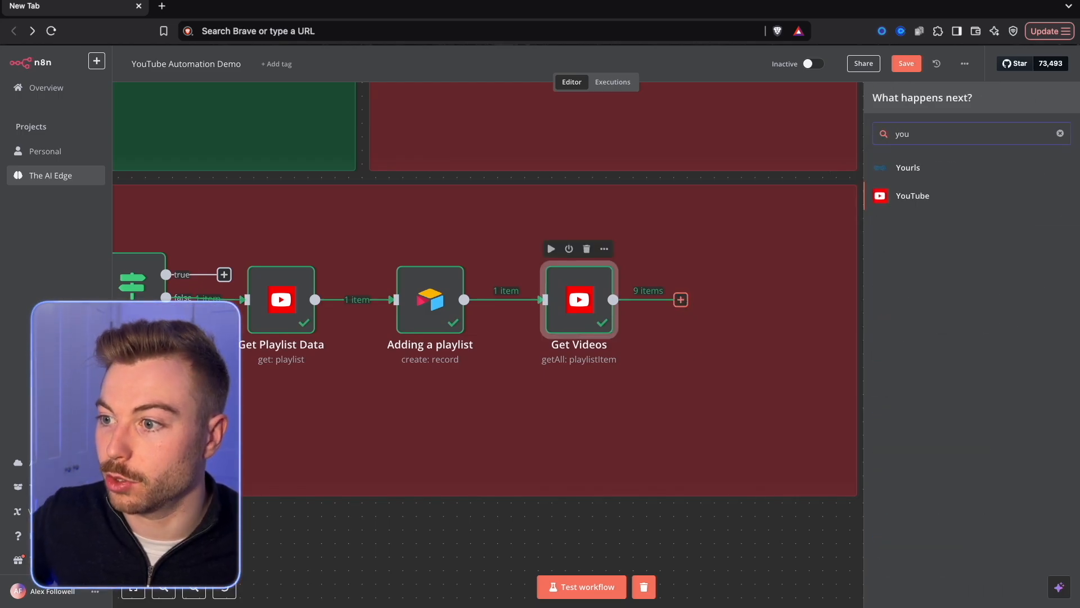
key(Down)
key(Return)
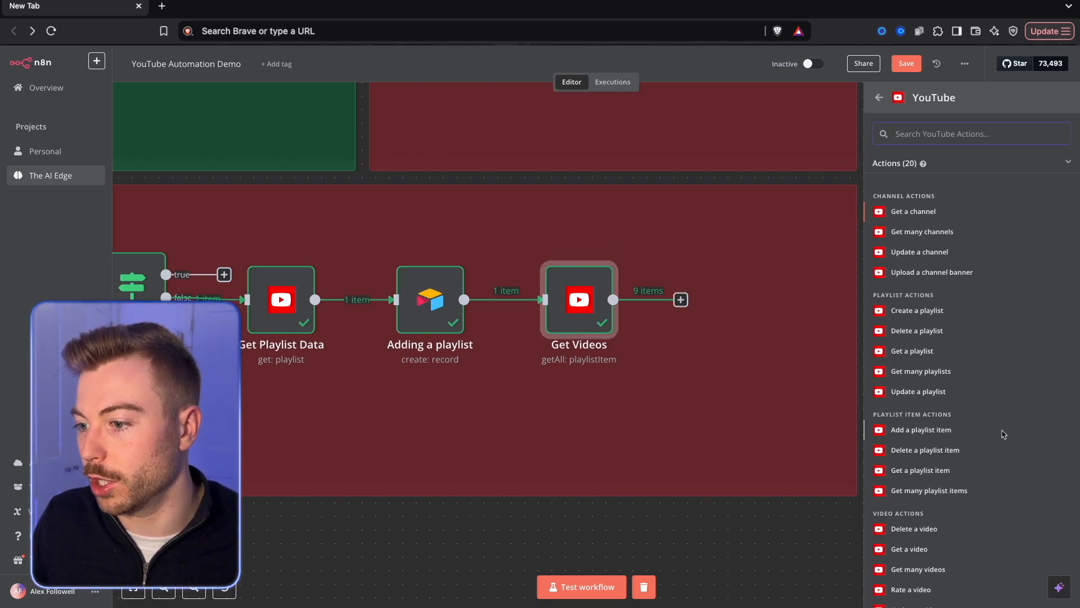
scroll(923, 416, down, 3)
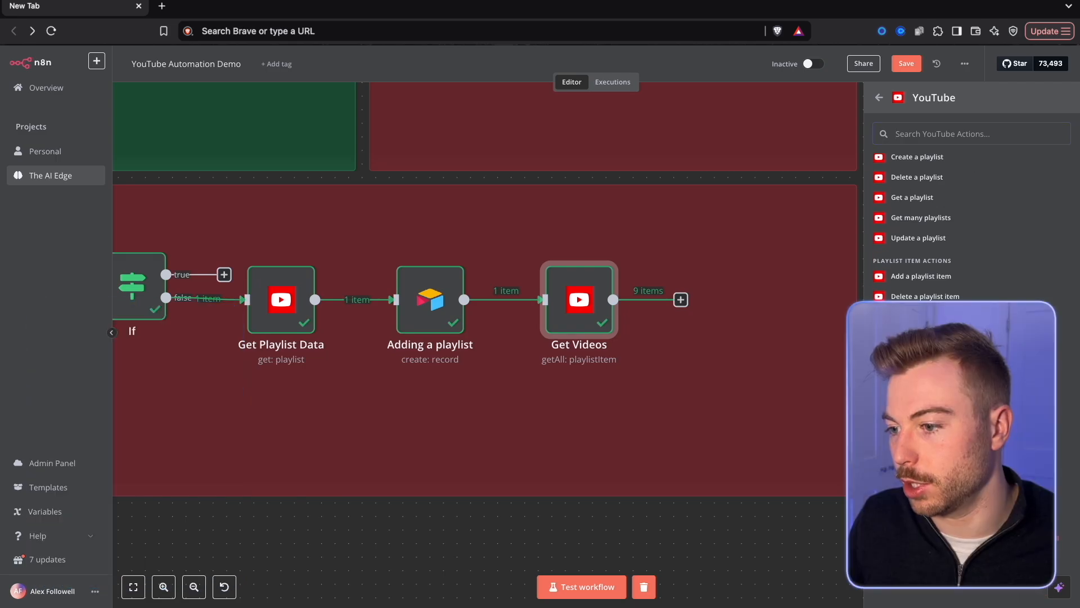
click(909, 395)
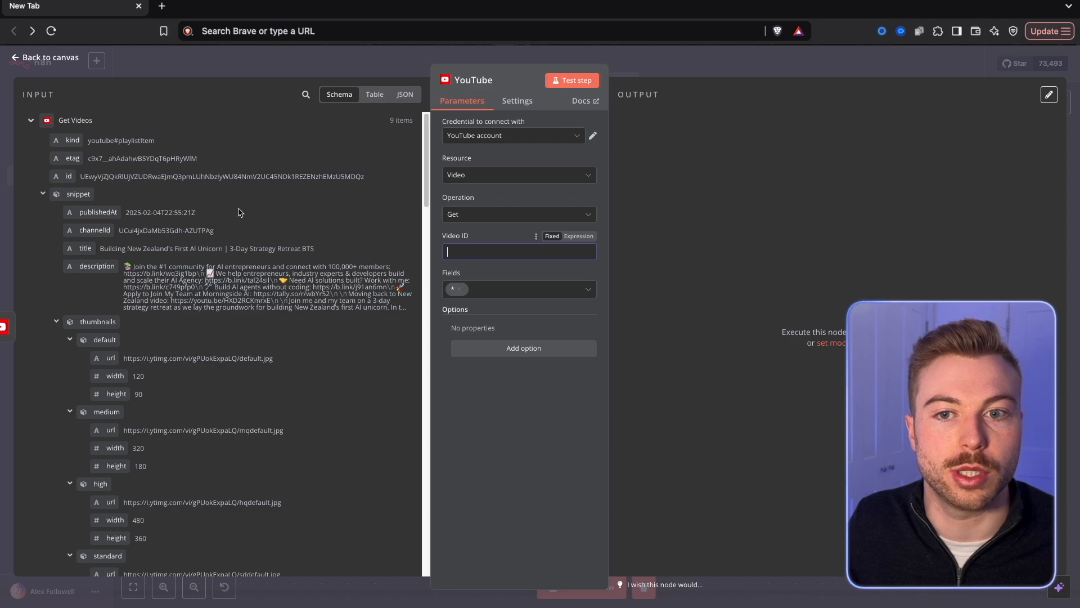
Map Video ID to snippet.resourceId.videoId from the Get Videos output.
mouse_move(418, 125)
mouse_down()
mouse_move(443, 118)
mouse_move(417, 123)
mouse_up()
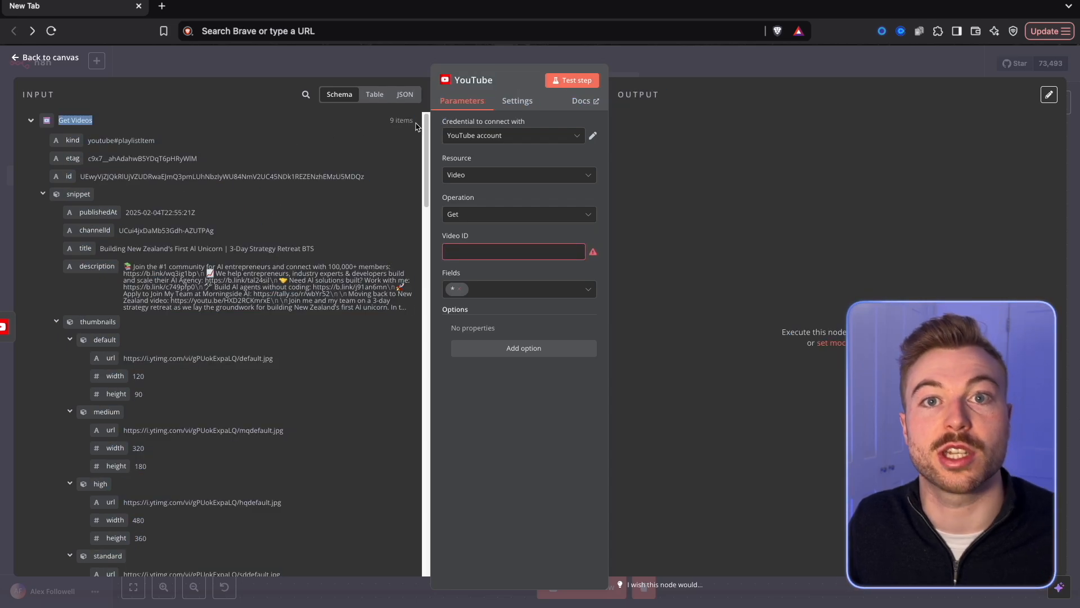
scroll(333, 264, down, 1)
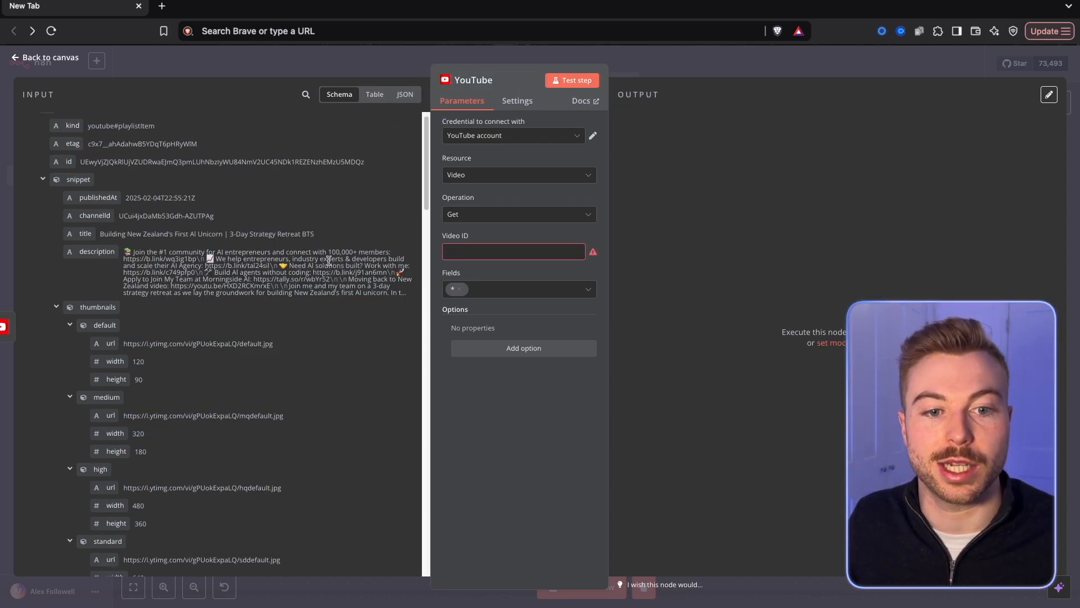
scroll(329, 260, down, 1)
click(57, 292)
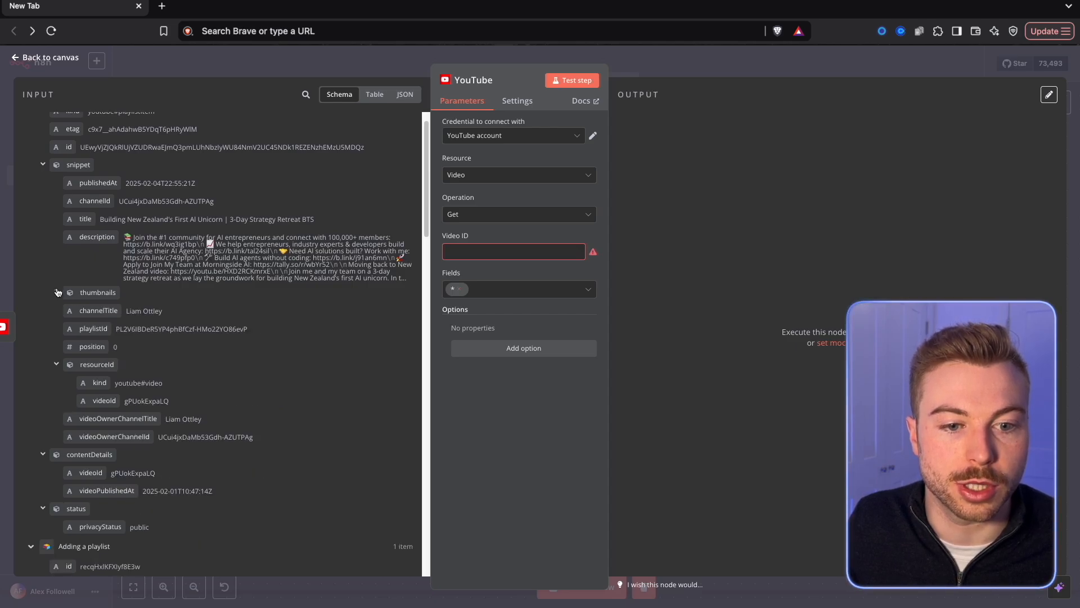
scroll(56, 292, down, 1)
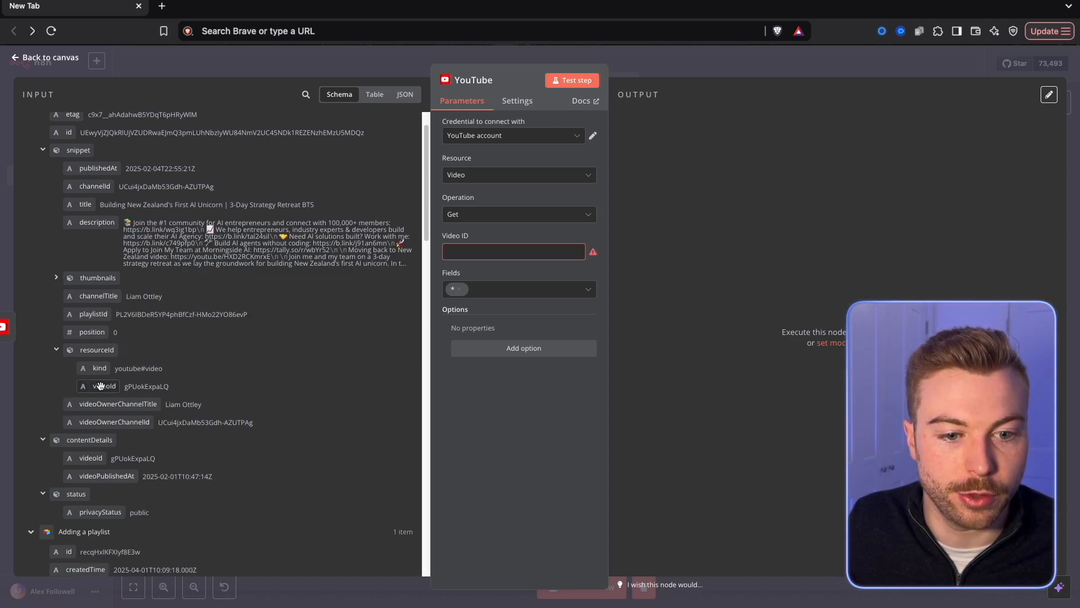
drag(104, 388, 475, 256)
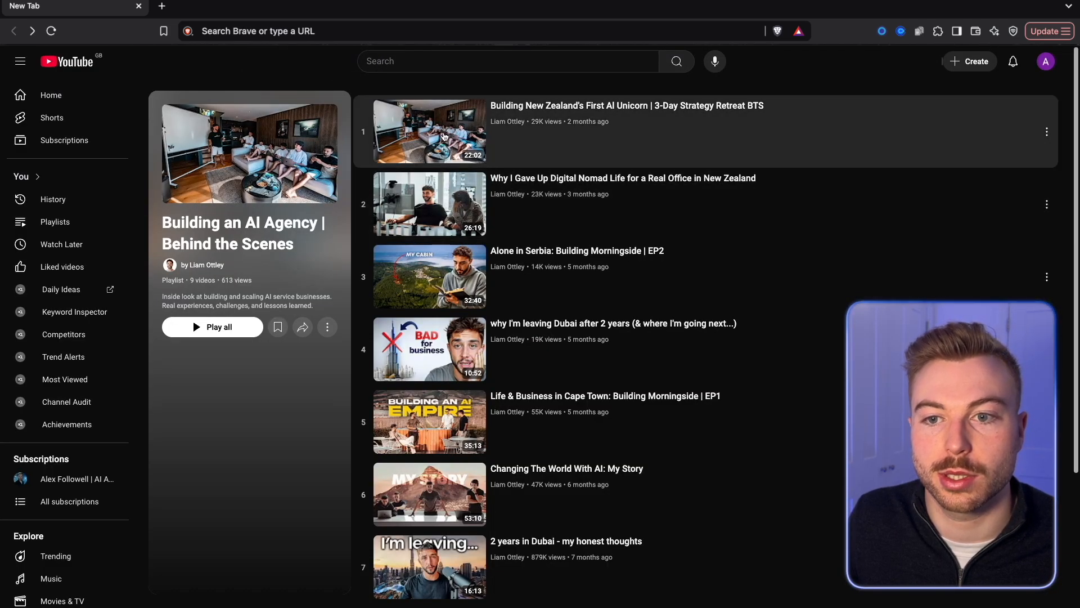
click(439, 133)
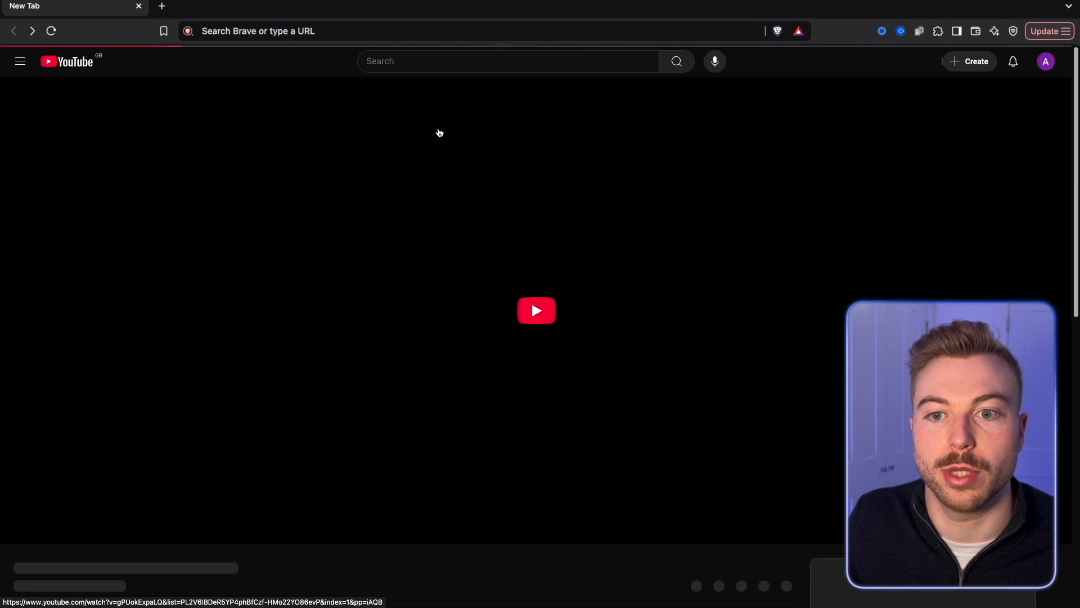
click(252, 338)
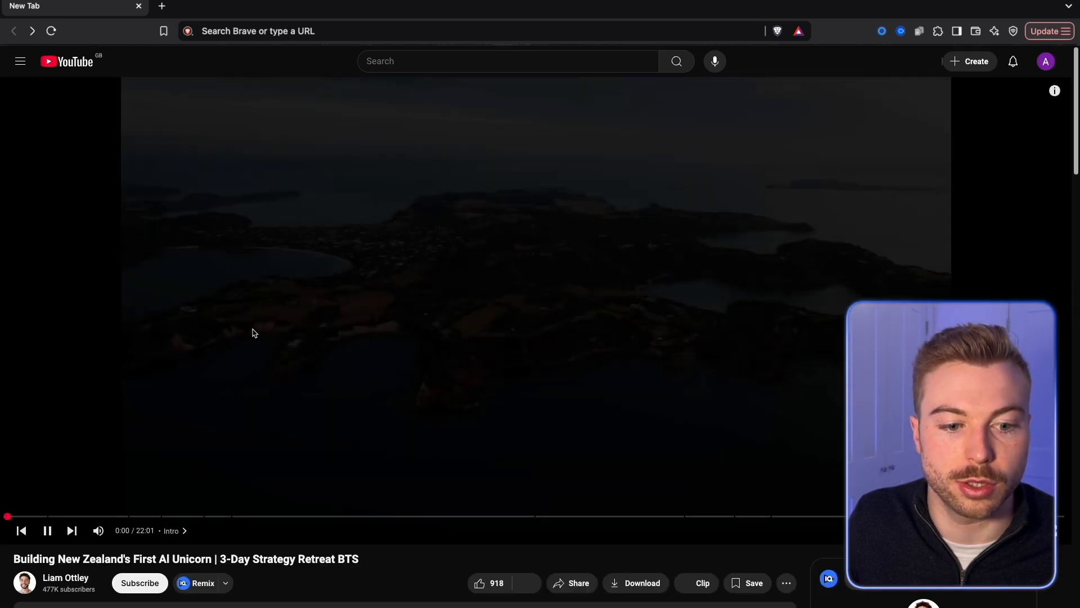
click(99, 530)
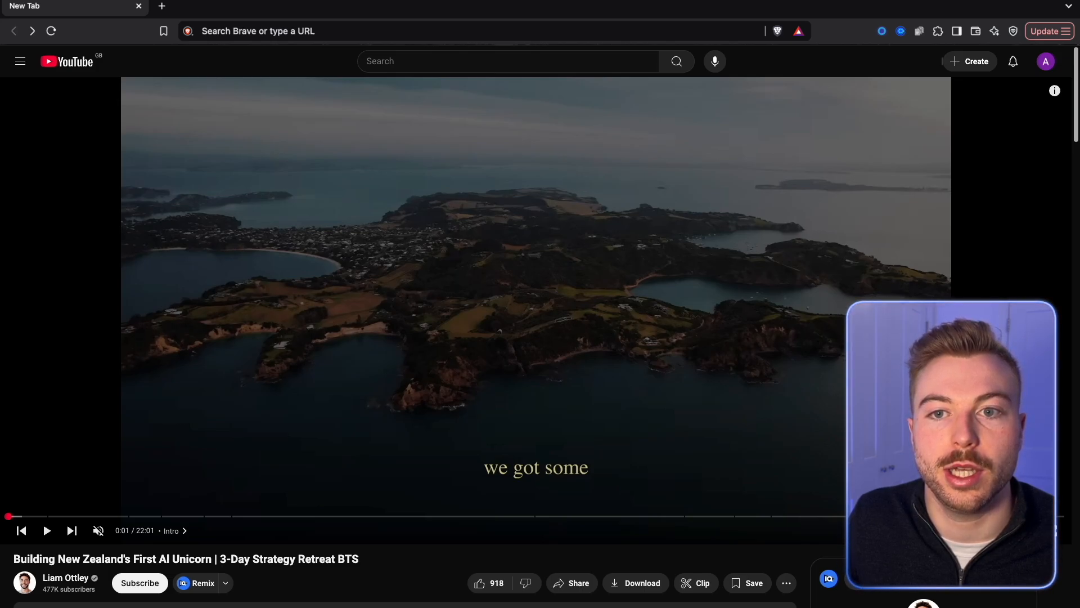
text(https://www.youtube.com/watch?v=gPUokExpaLQ)
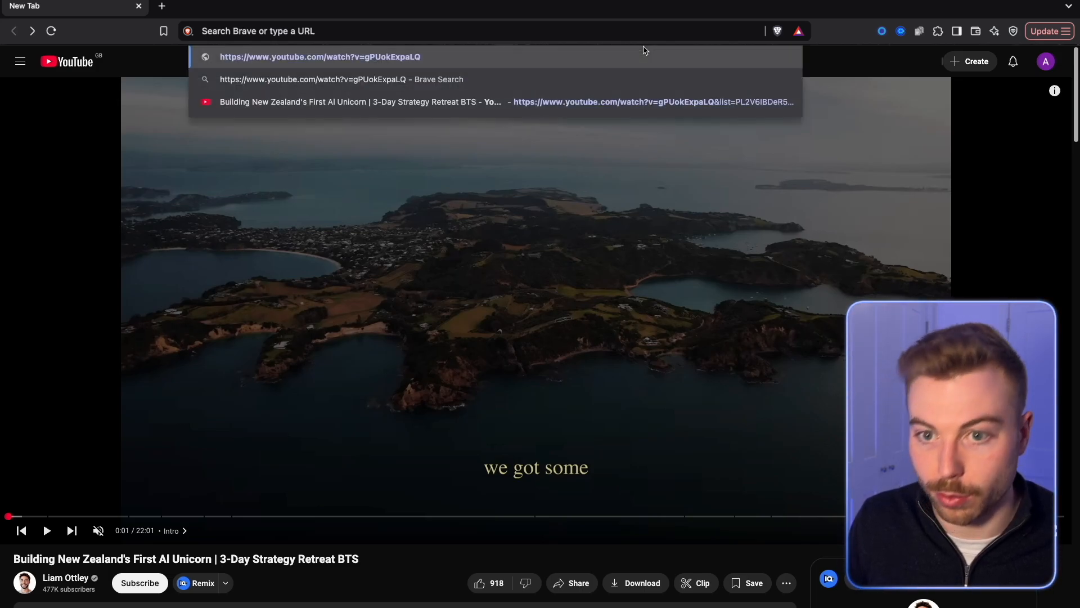
key(Return)
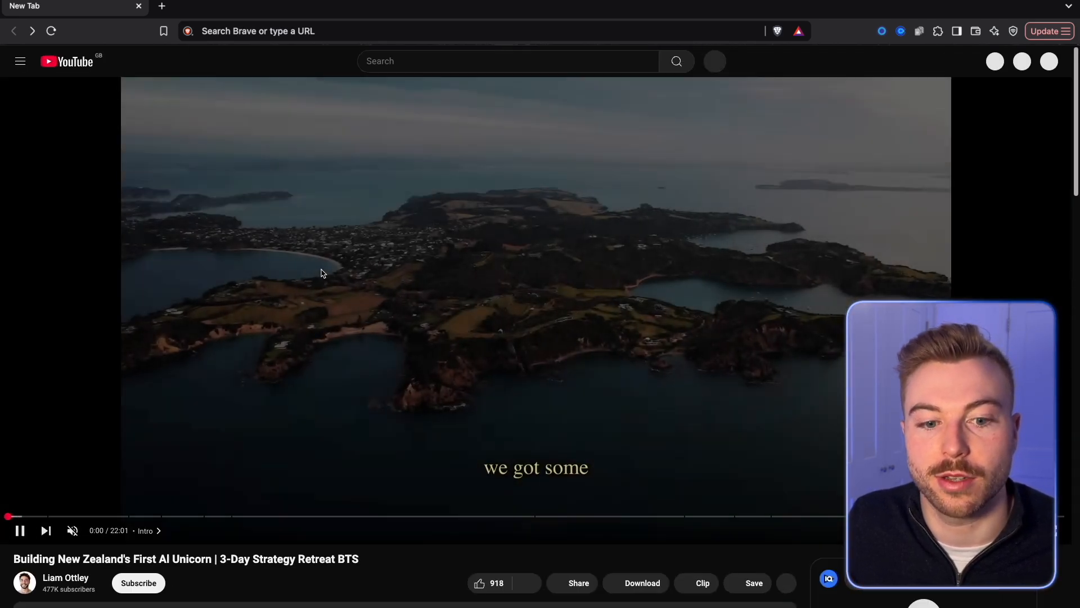
click(276, 136)
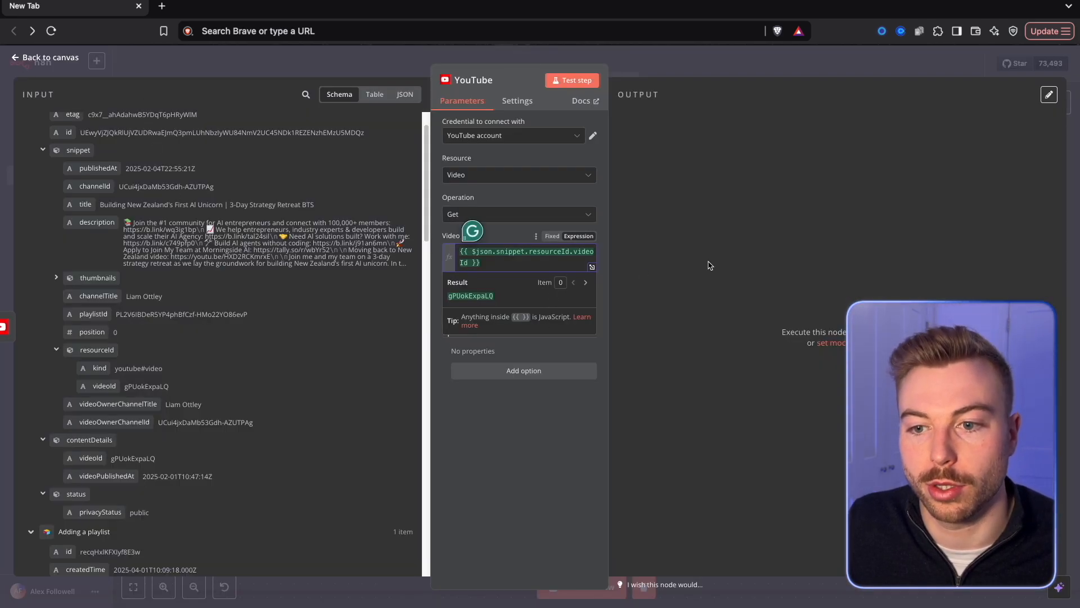
click(710, 266)
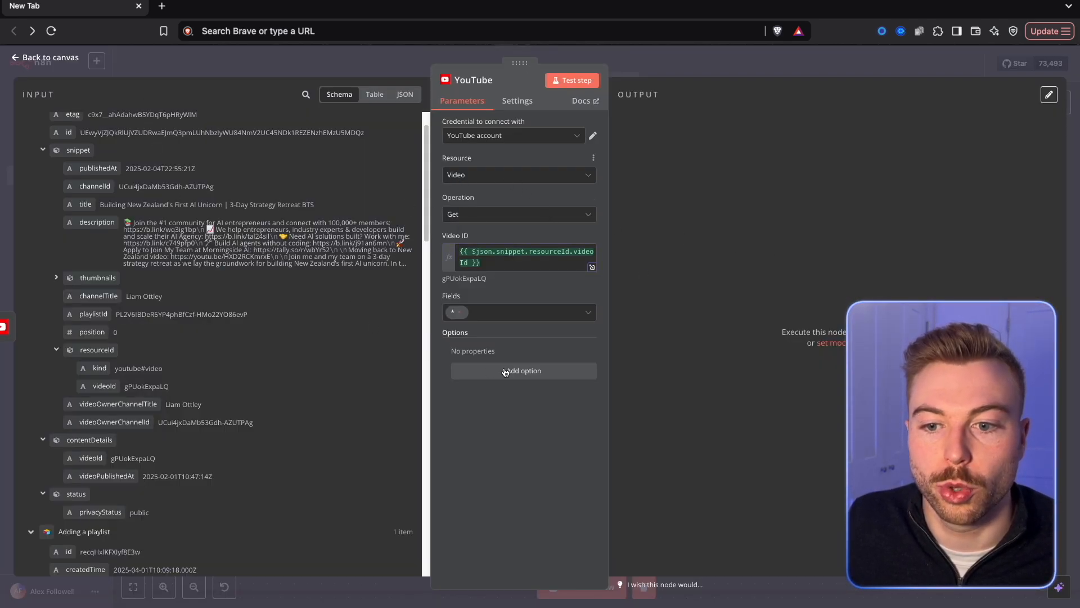
Keep Fields at *, test the Get video node, and examine its output with thumbnails and tags collapsed.
click(520, 312)
scroll(541, 369, down, 2)
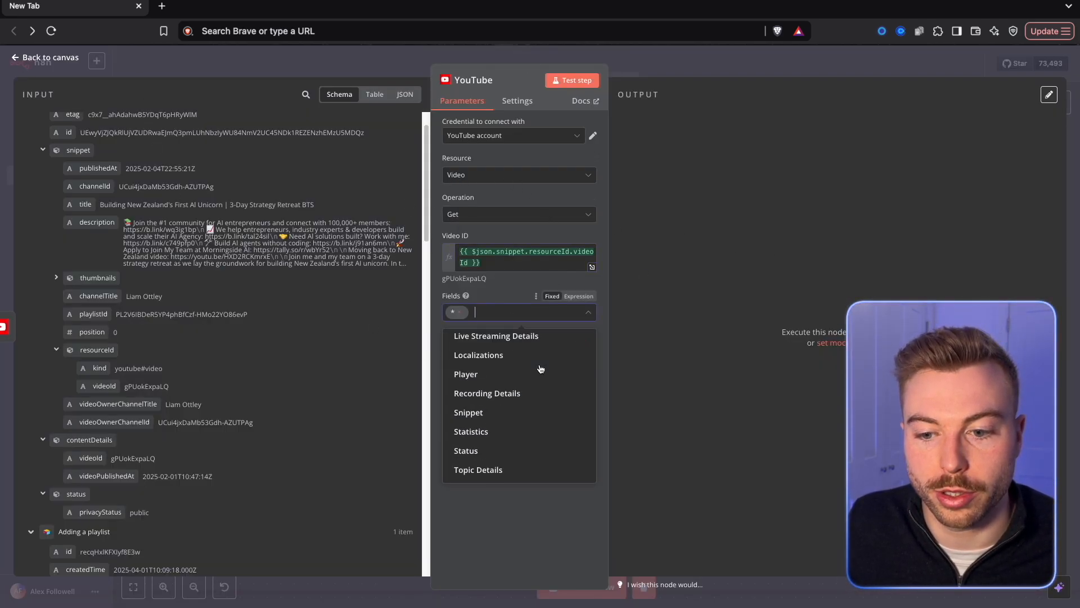
click(714, 250)
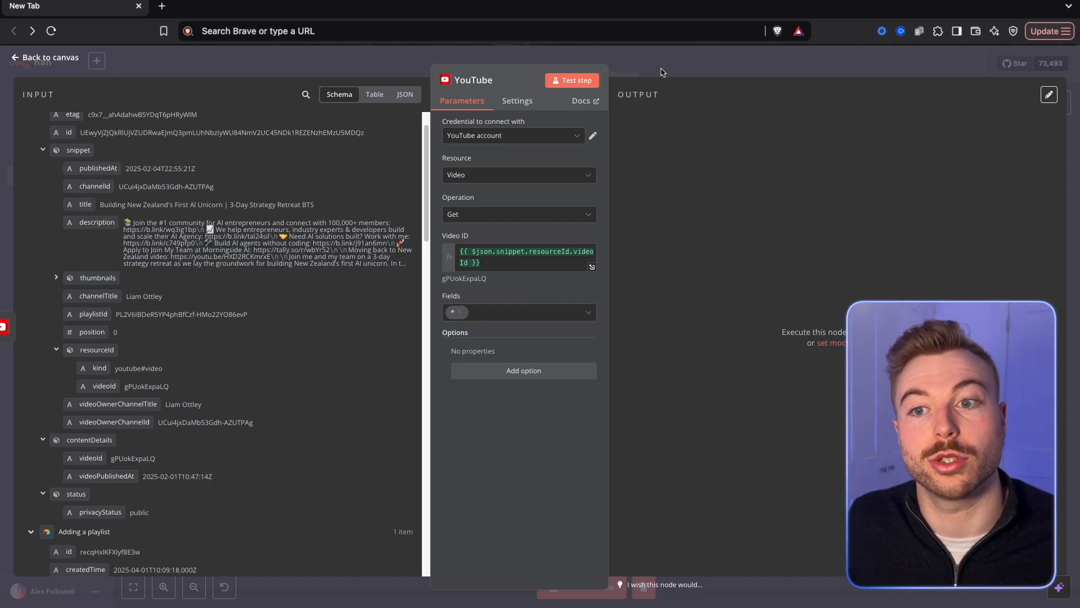
click(561, 83)
click(638, 320)
scroll(639, 298, down, 4)
scroll(639, 282, up, 2)
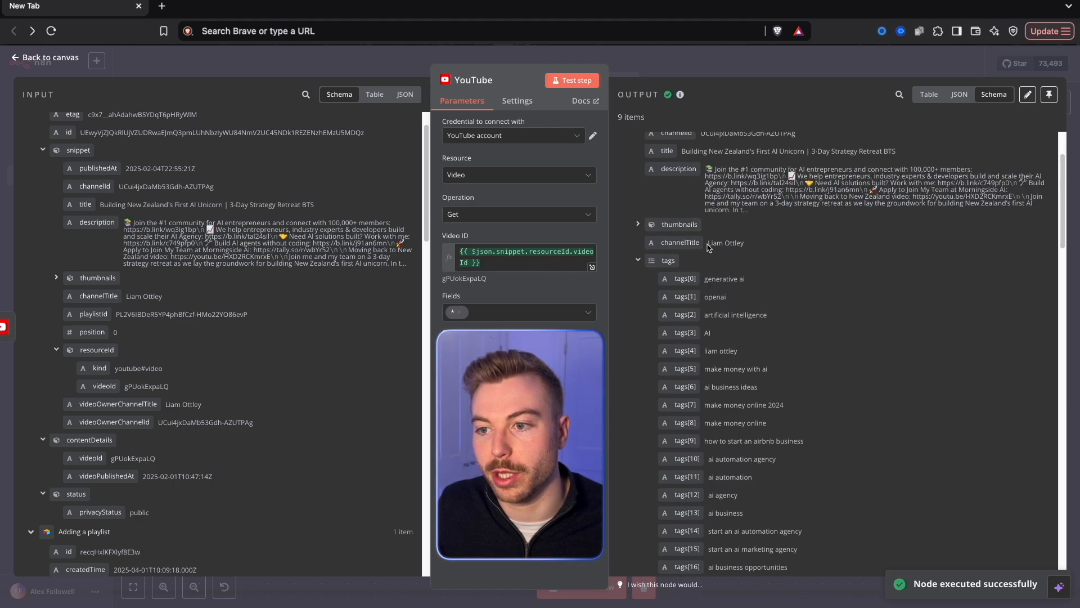
click(638, 261)
scroll(794, 241, down, 2)
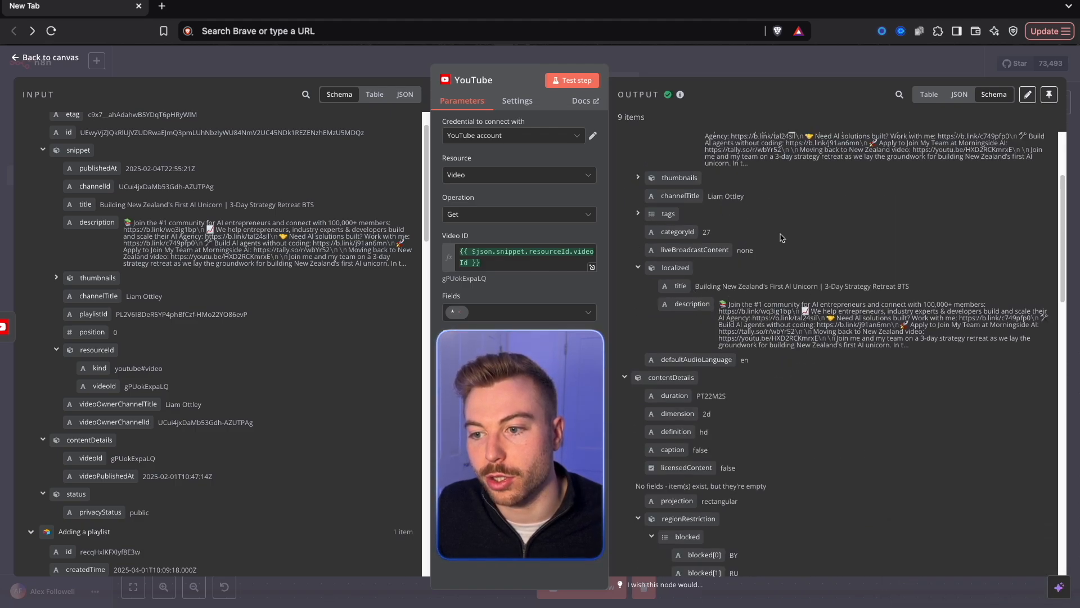
scroll(810, 337, down, 1)
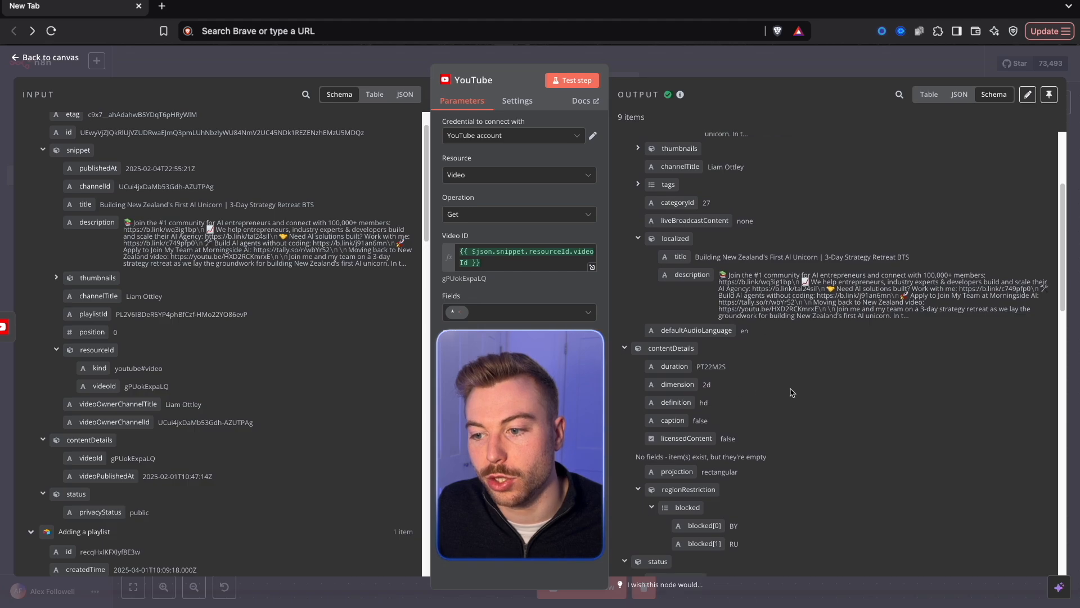
Check the remaining output fields, return to the canvas, rename the new YouTube node Get Video Details, and save the workflow.
scroll(778, 392, down, 10)
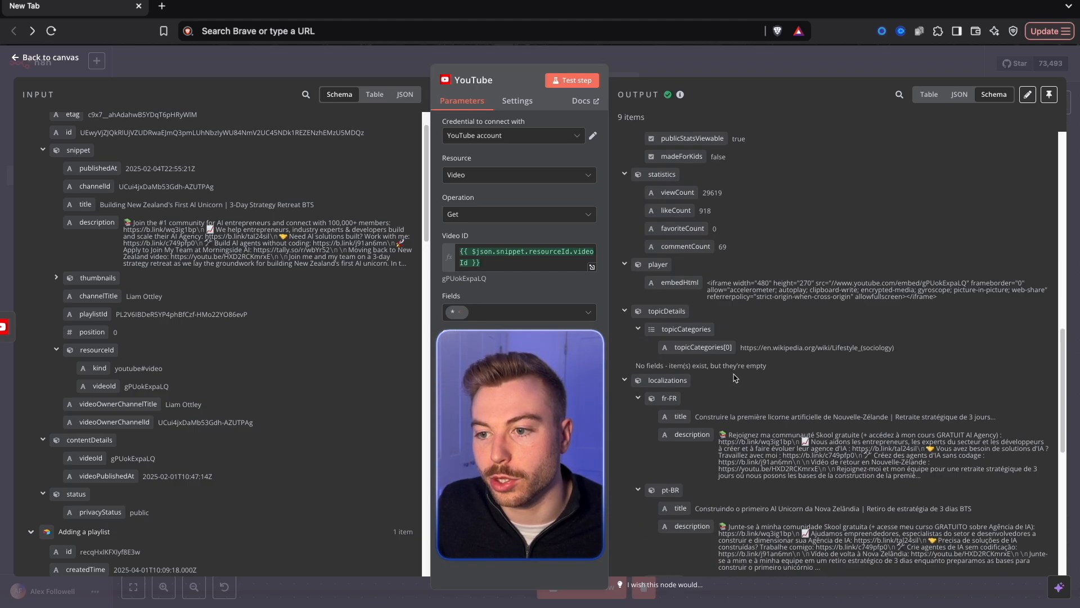
scroll(735, 377, down, 3)
key(Escape)
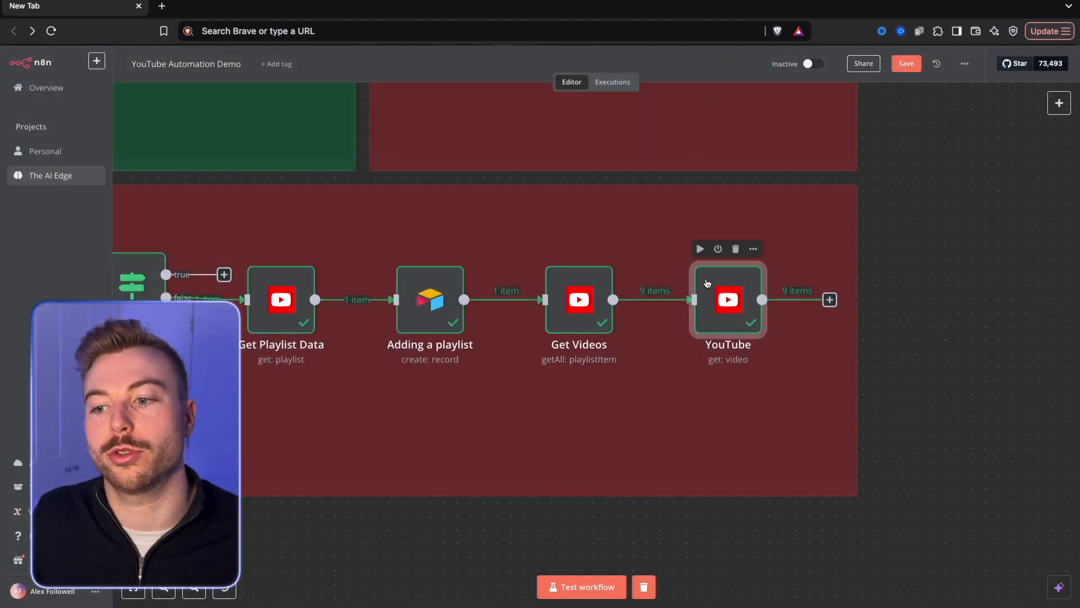
right_click(721, 316)
click(753, 366)
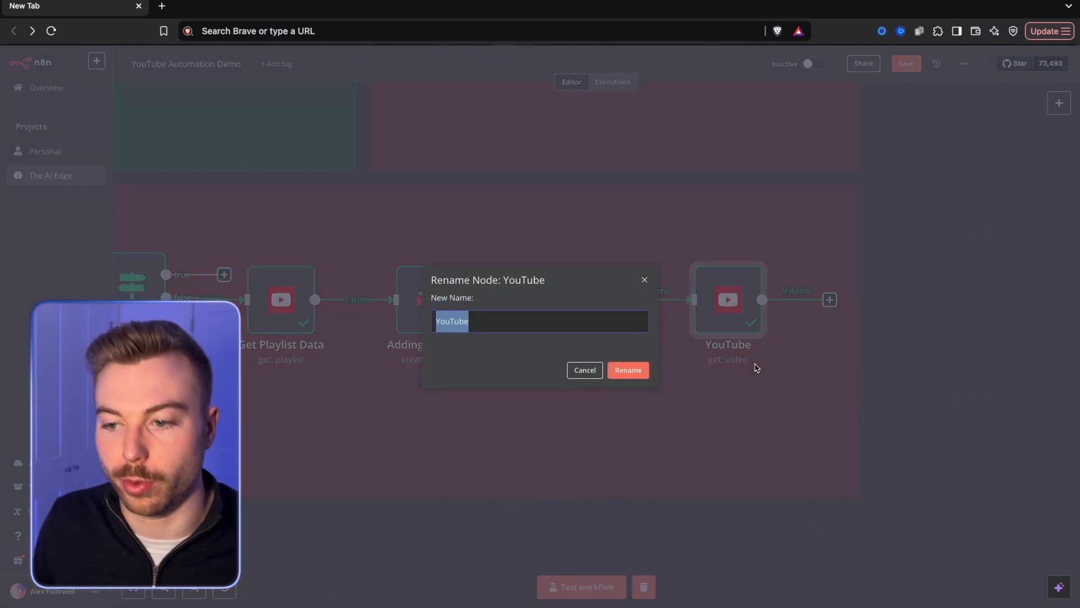
text(Get Vdeio)
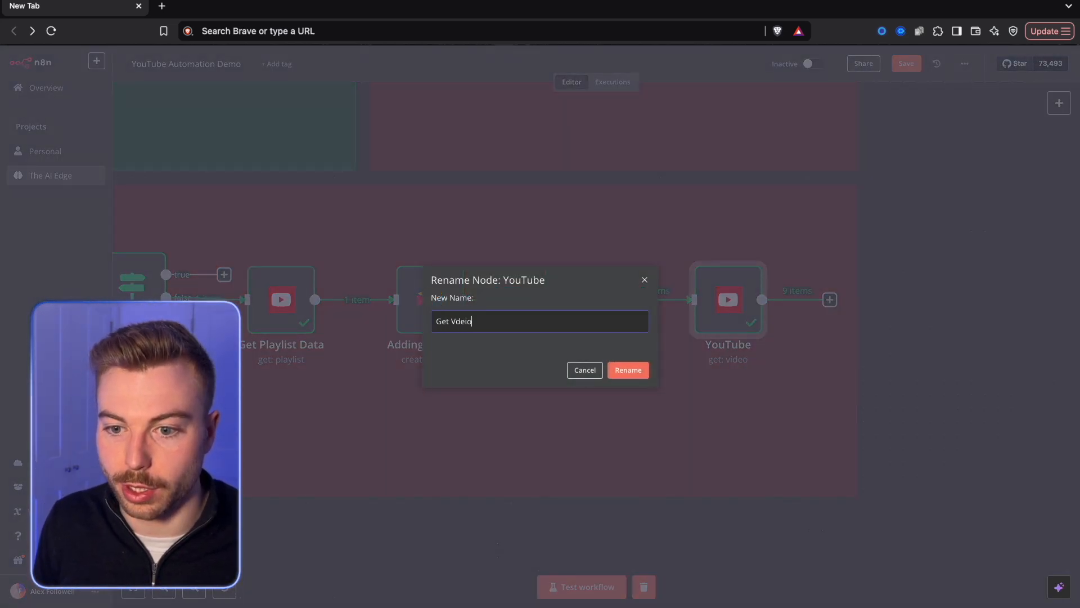
key(BackSpace)
key(BackSpace)
key(BackSpace)
key(BackSpace)
text(ideo Details)
key(Return)
key(ctrl+s)
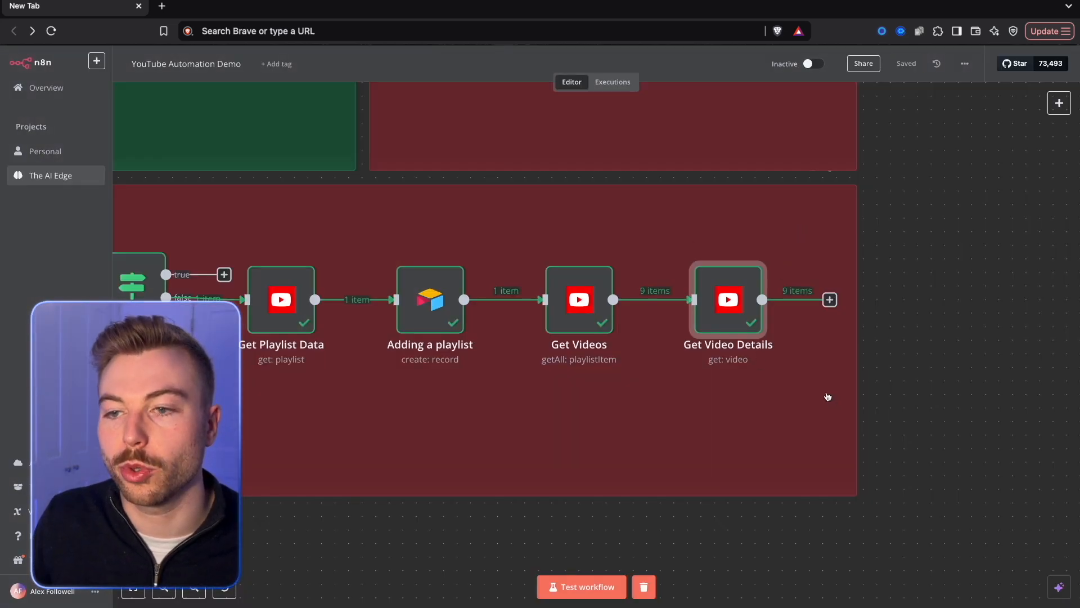
Add an Airtable node with the Create a record action after Get Video Details.
scroll(828, 397, down, 1)
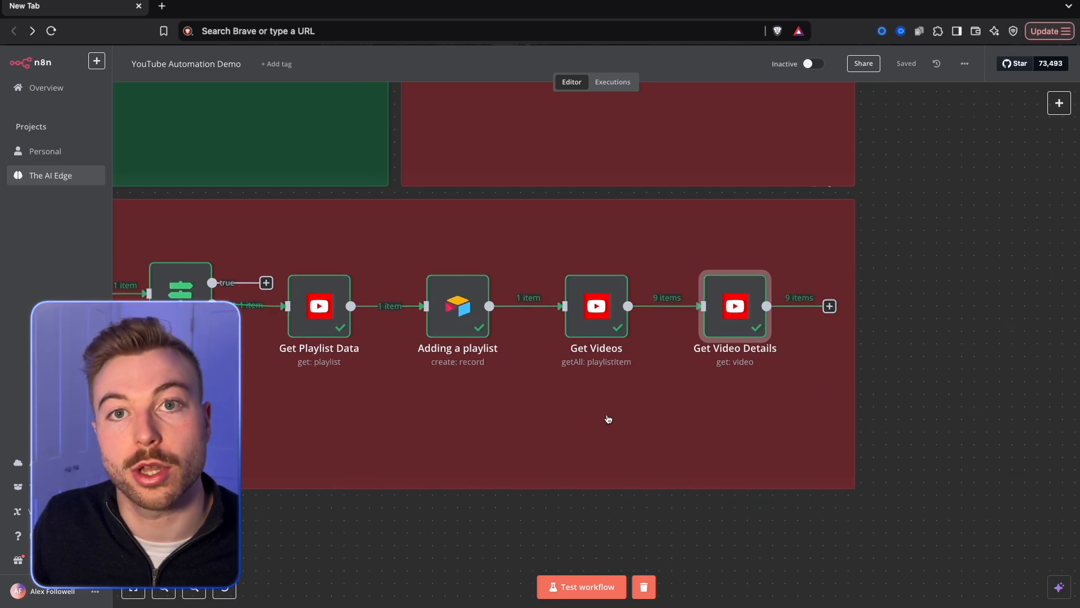
scroll(608, 418, down, 2)
click(962, 309)
text(A)
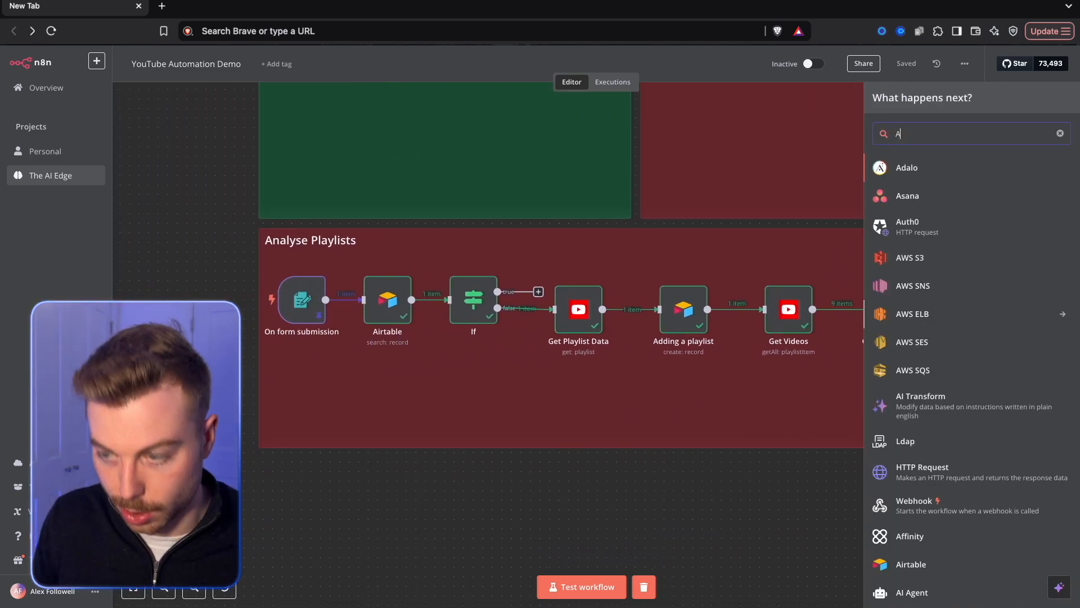
text(ir)
key(Return)
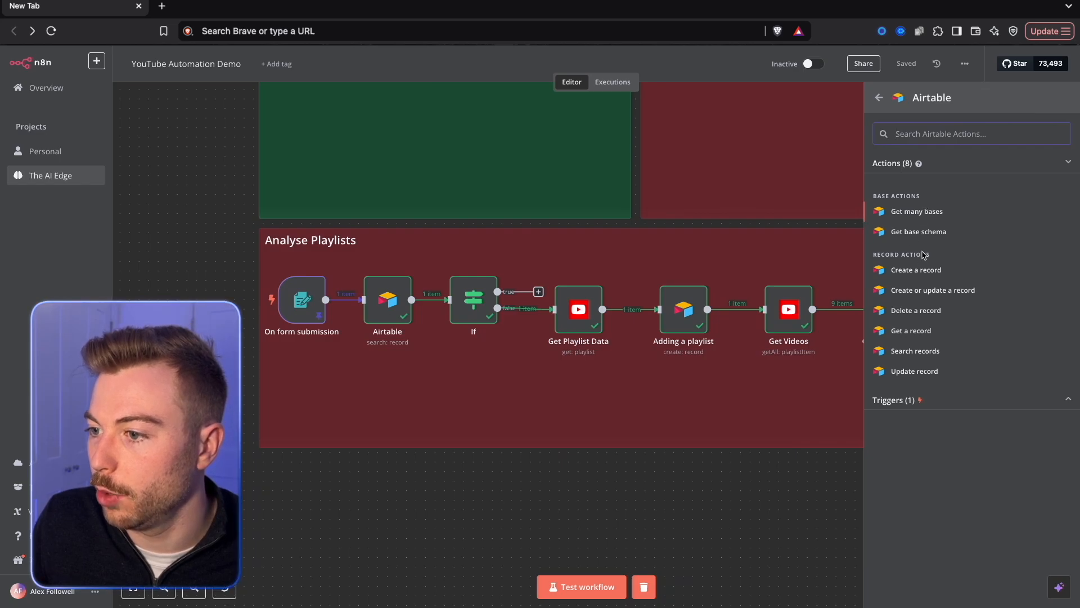
click(916, 270)
Set the Airtable node's Base to Automating YouTube and its Table to Analysing Videos.
click(502, 252)
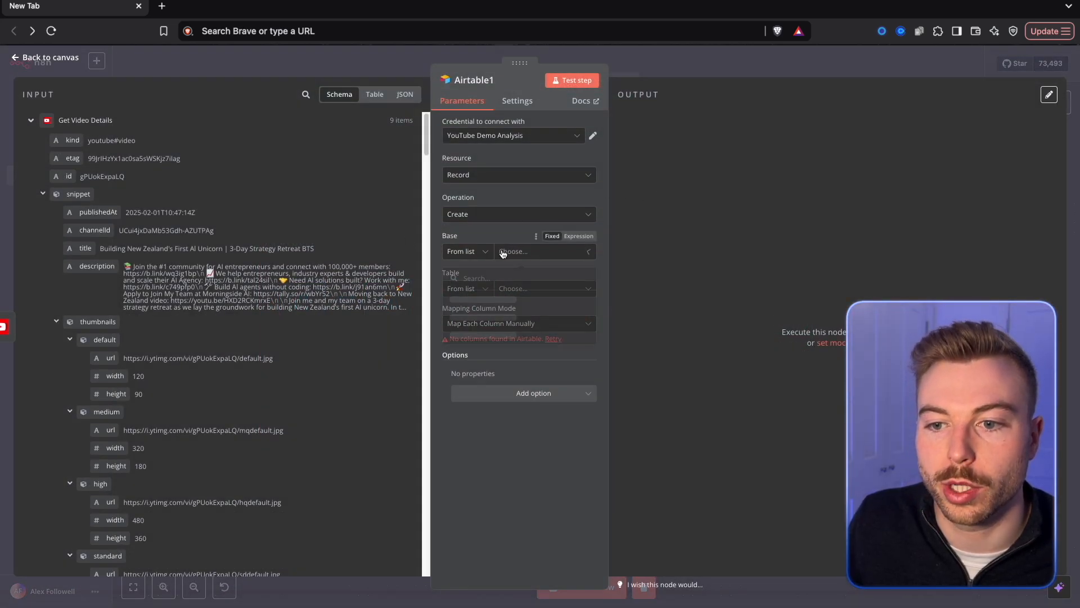
click(502, 303)
click(527, 292)
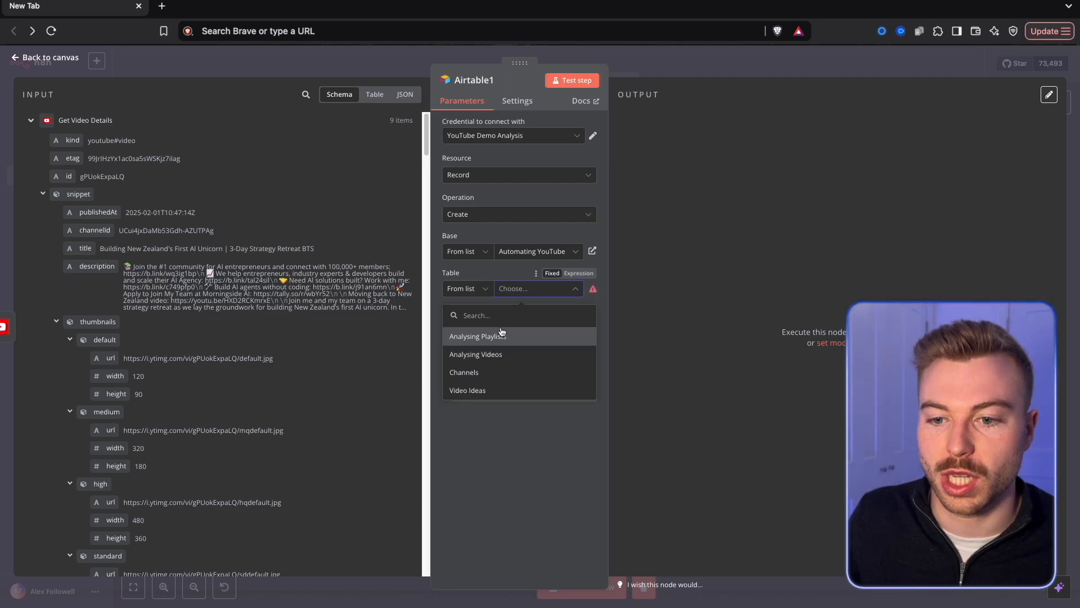
click(482, 354)
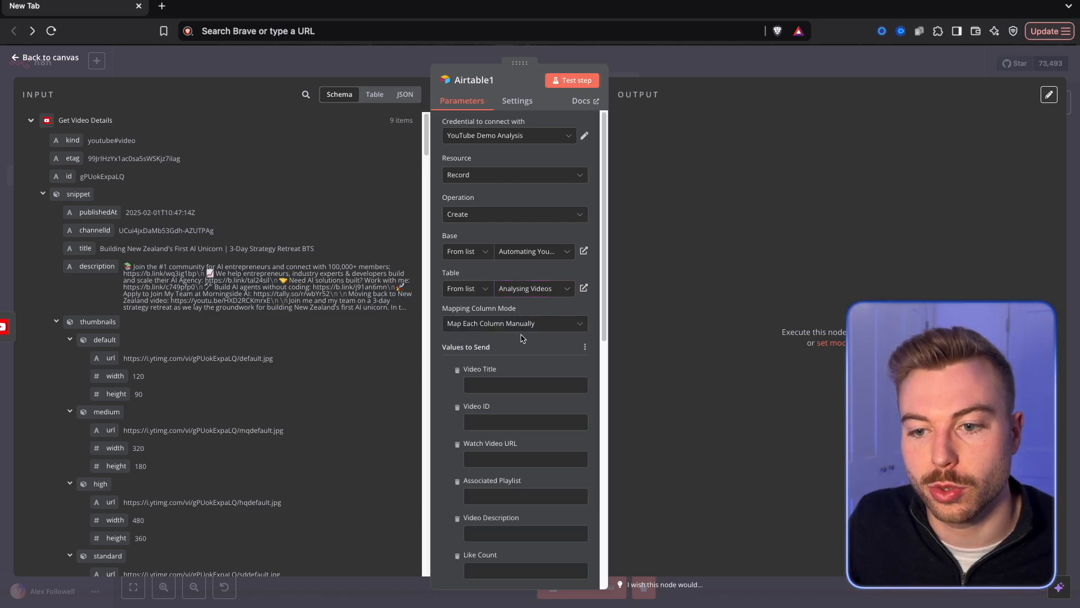
Map Video Title to snippet.title and Video ID to id from the Get Video Details output.
scroll(517, 337, down, 3)
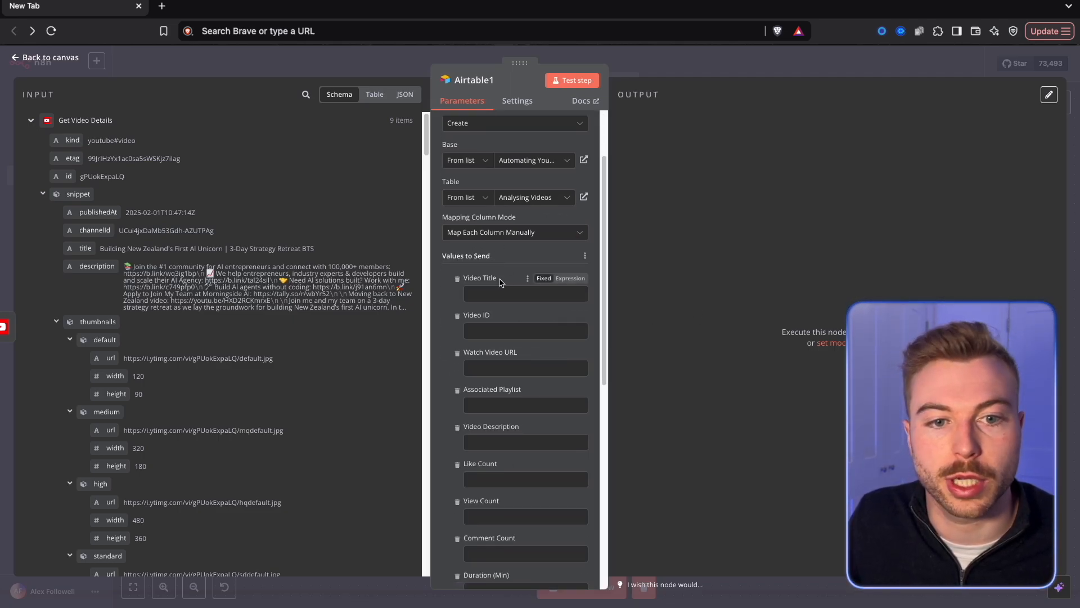
scroll(219, 338, down, 1)
drag(85, 207, 511, 297)
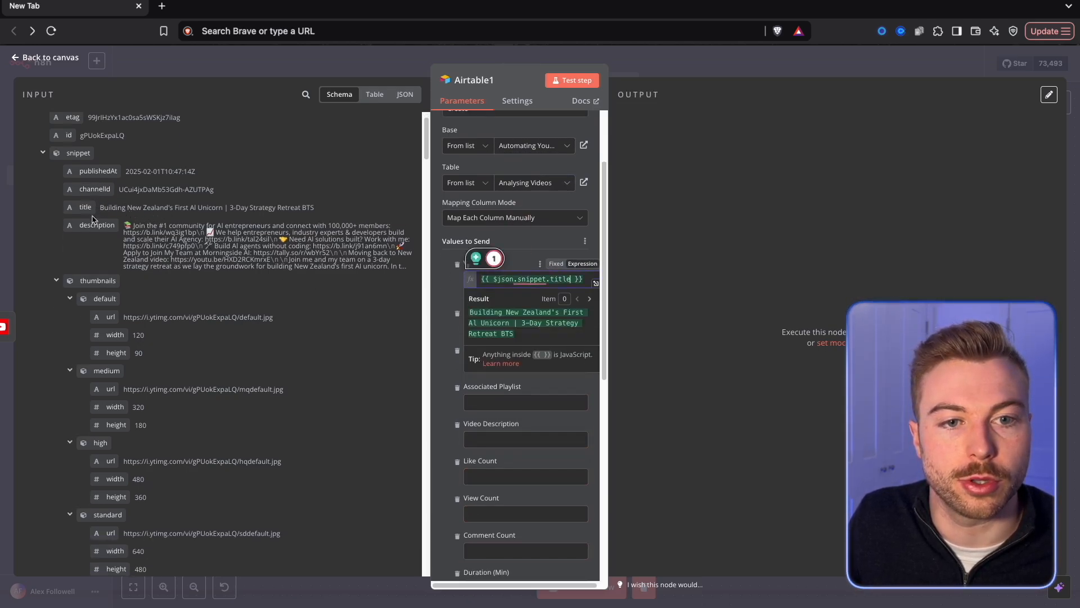
drag(67, 139, 472, 264)
drag(511, 324, 511, 324)
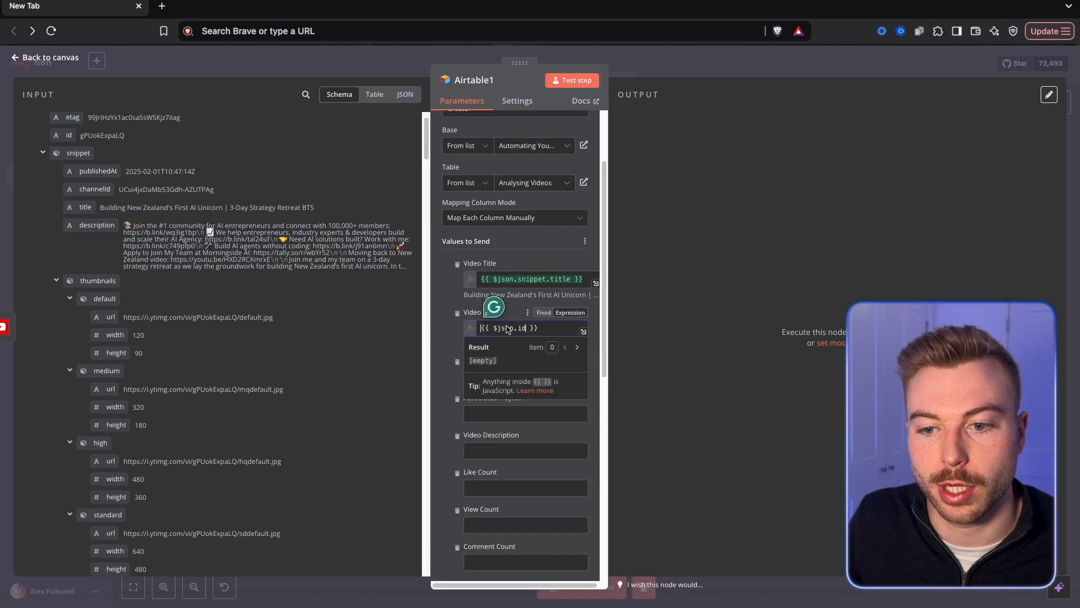
click(506, 309)
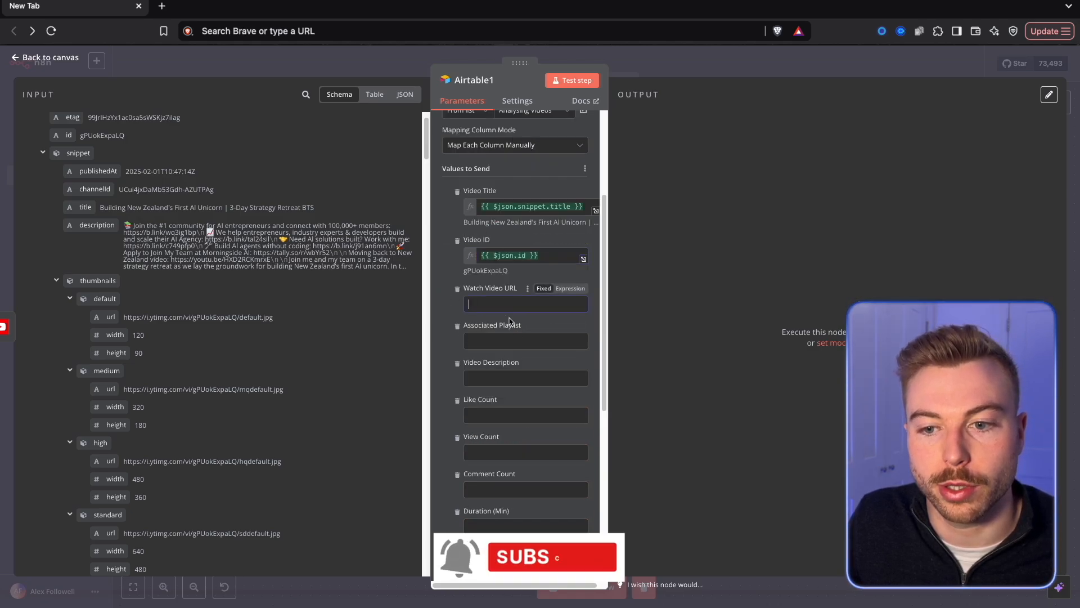
click(570, 289)
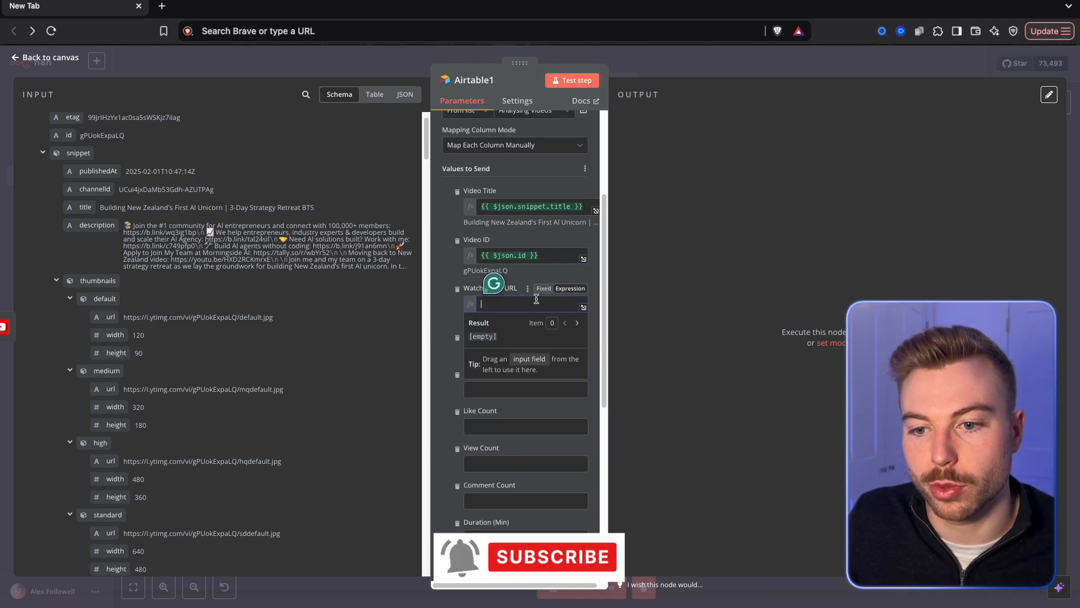
text(https://www.youtube.com/watch?v=)
key(ctrl+a)
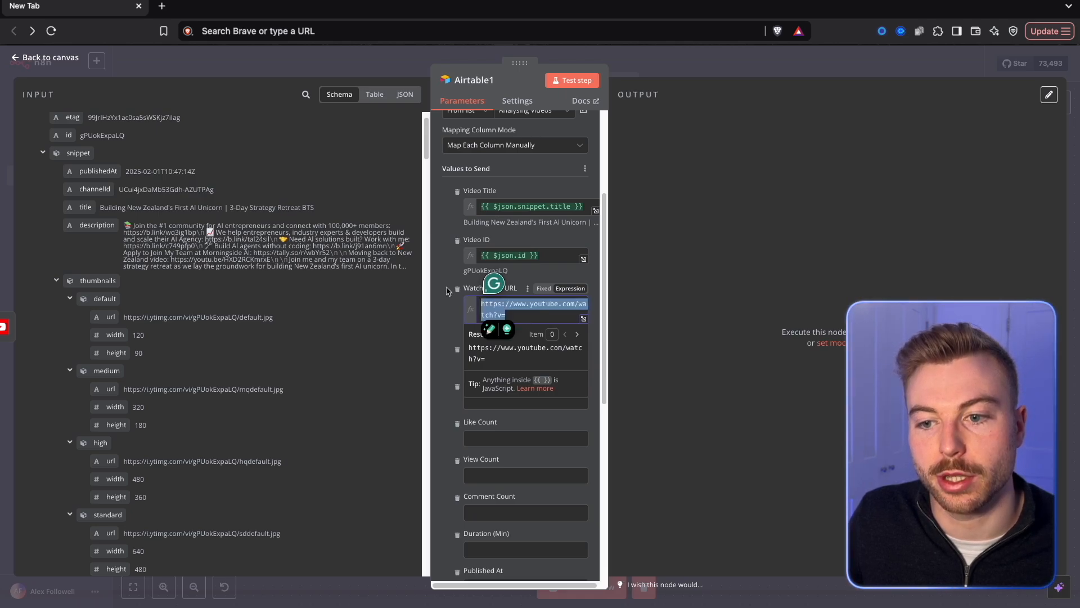
click(583, 319)
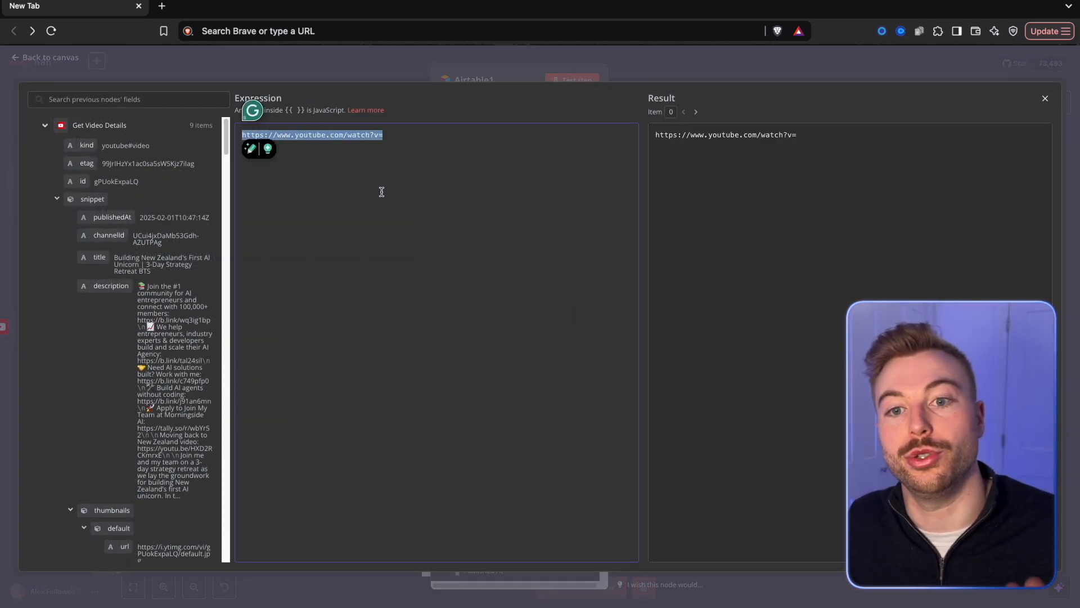
click(393, 220)
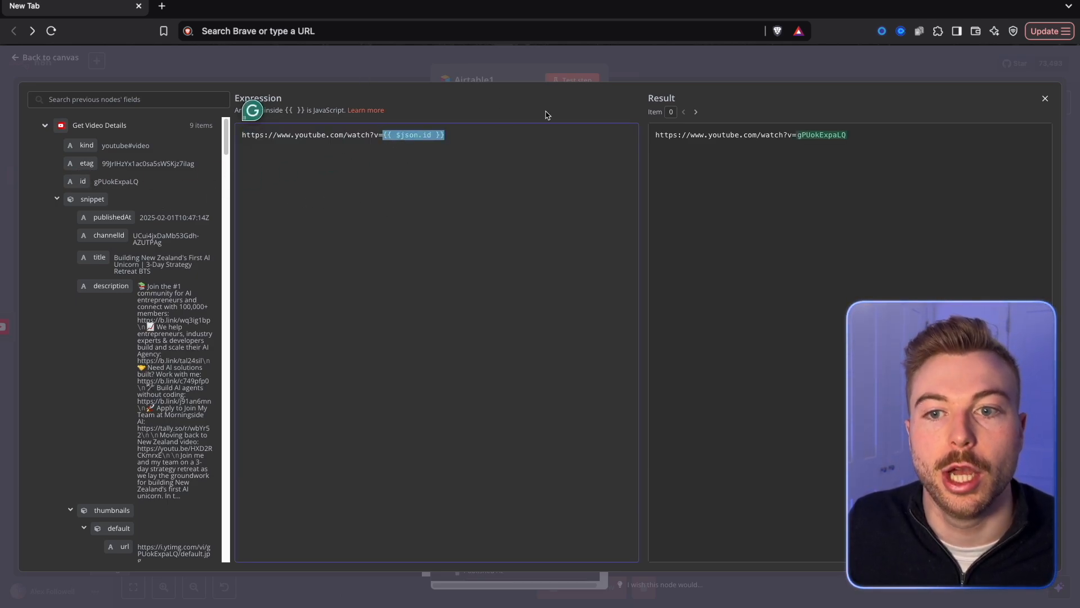
drag(846, 135, 661, 138)
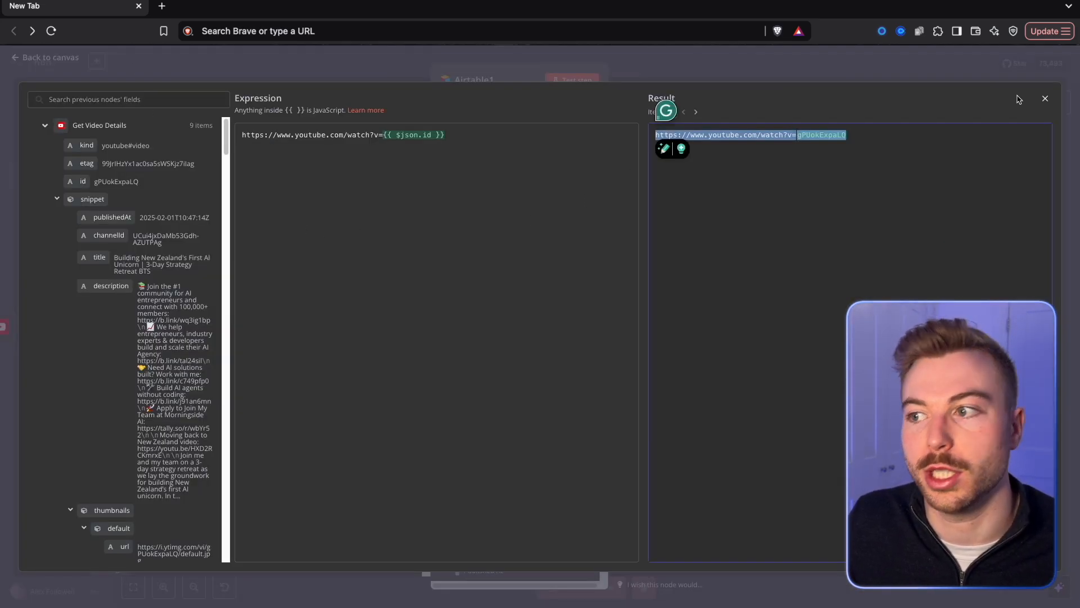
click(1044, 98)
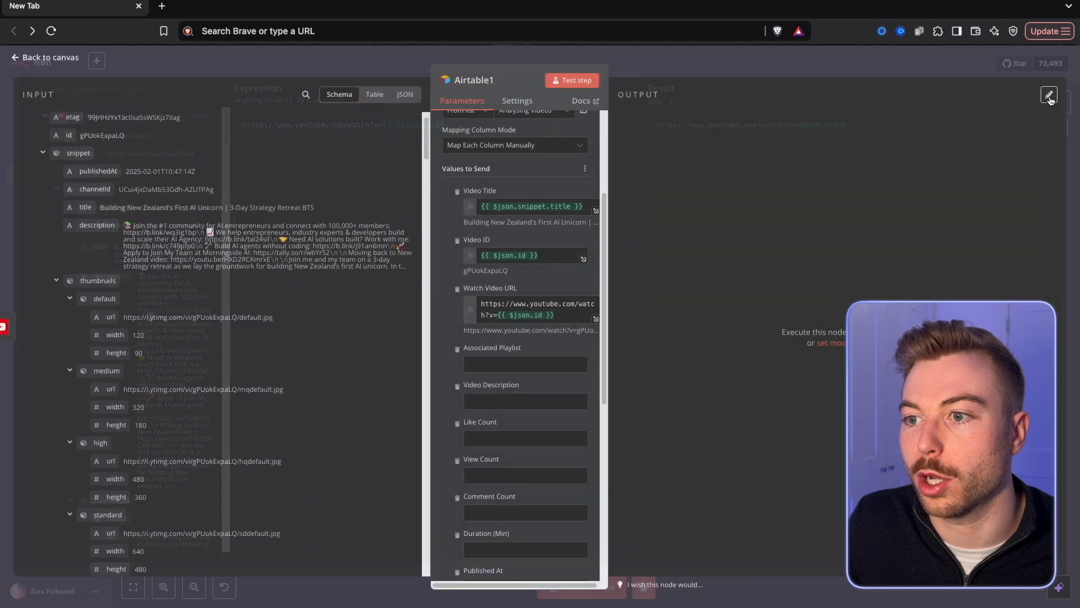
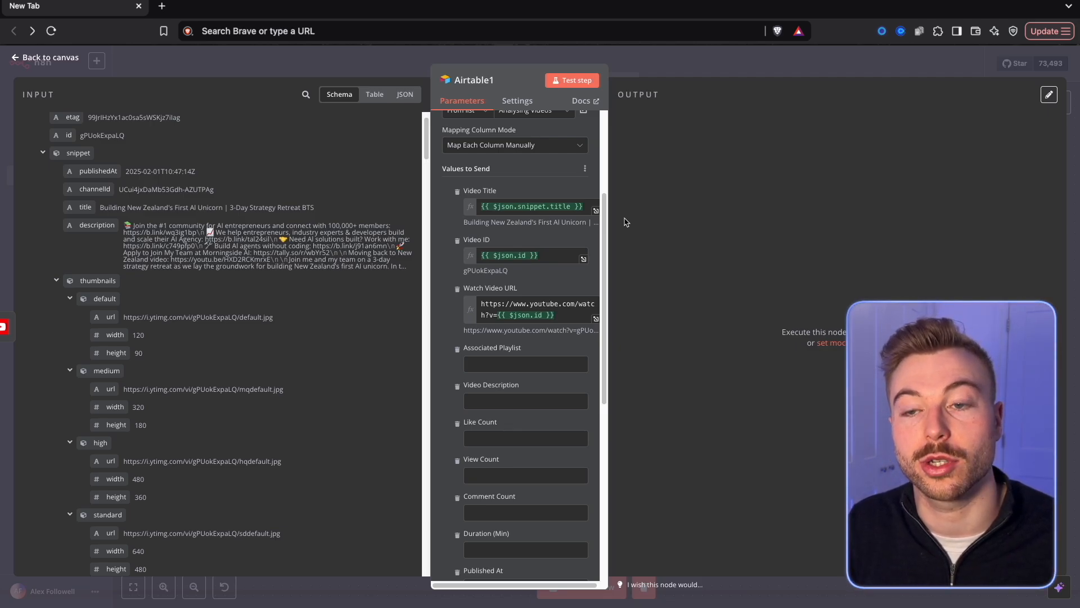
Map Associated Playlist to the Playlist ID output by Adding a playlist, and Video Description to snippet.description.
scroll(588, 260, down, 2)
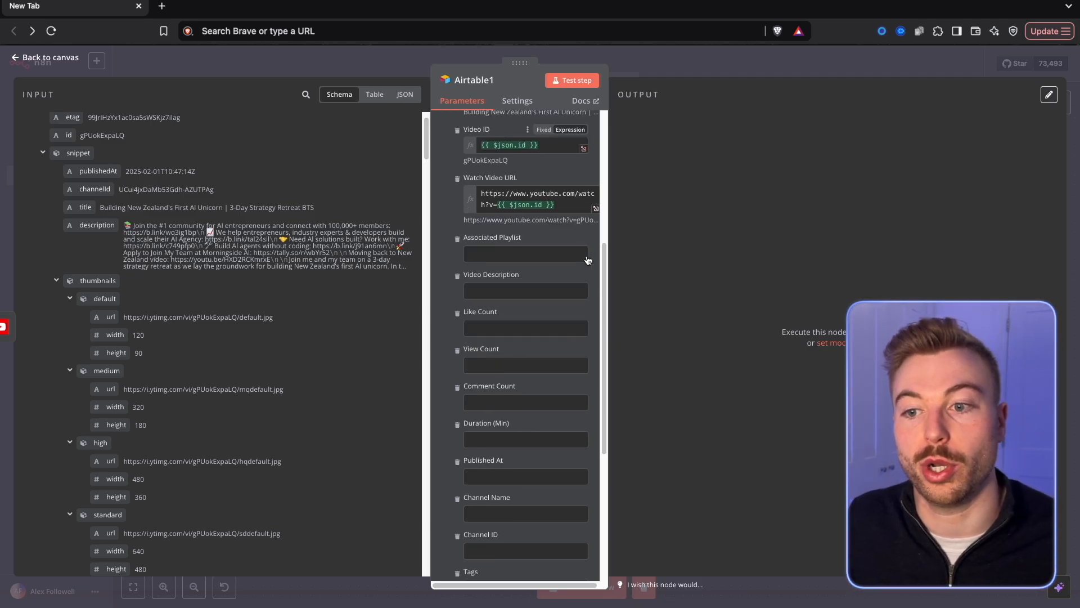
scroll(587, 260, down, 1)
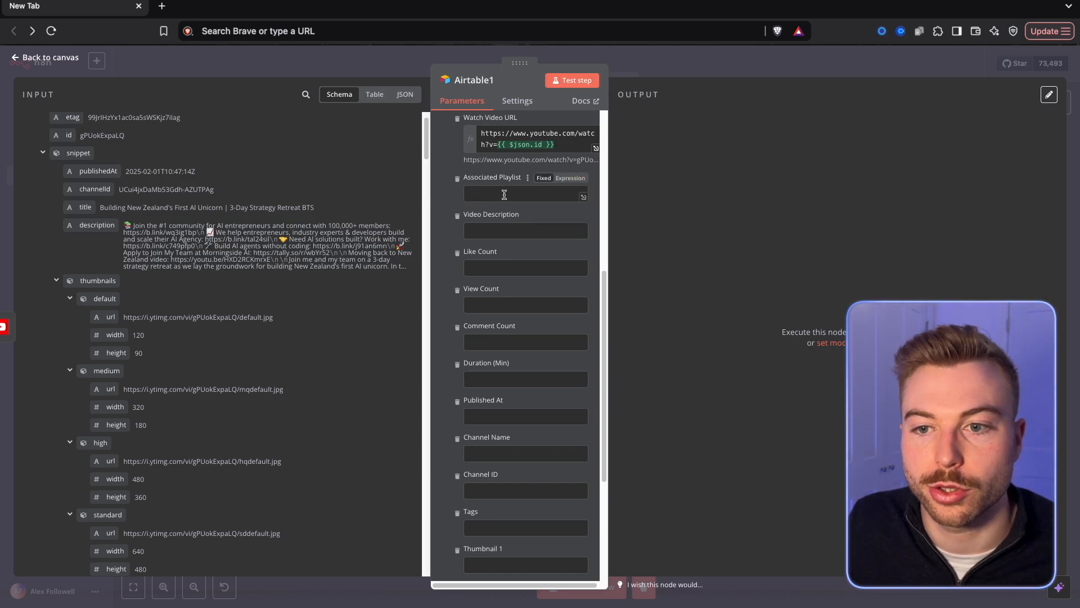
scroll(303, 216, up, 1)
scroll(260, 345, down, 10)
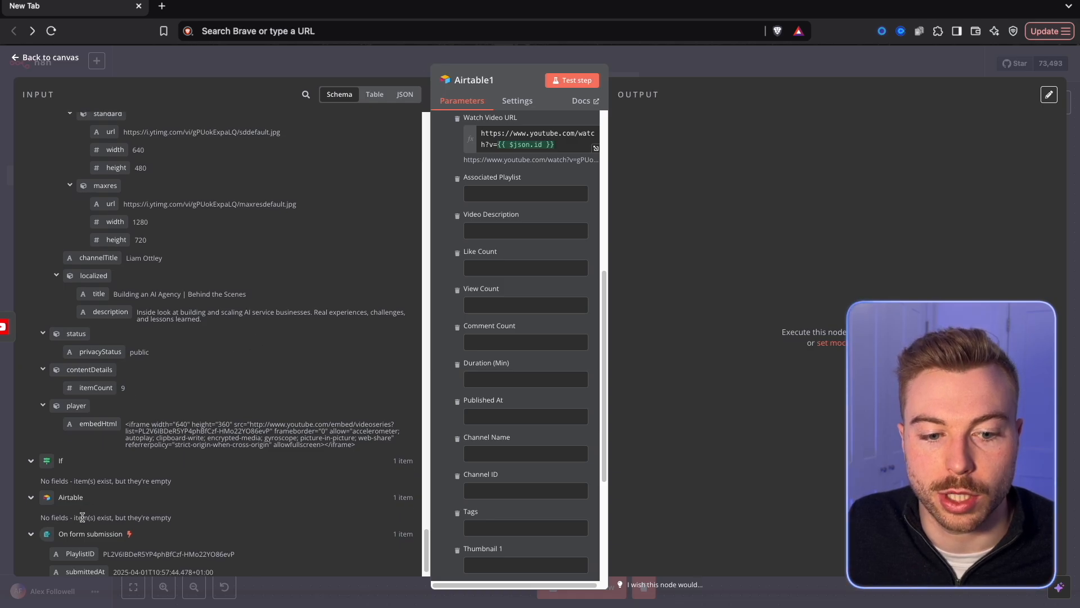
scroll(157, 354, up, 15)
scroll(188, 326, down, 10)
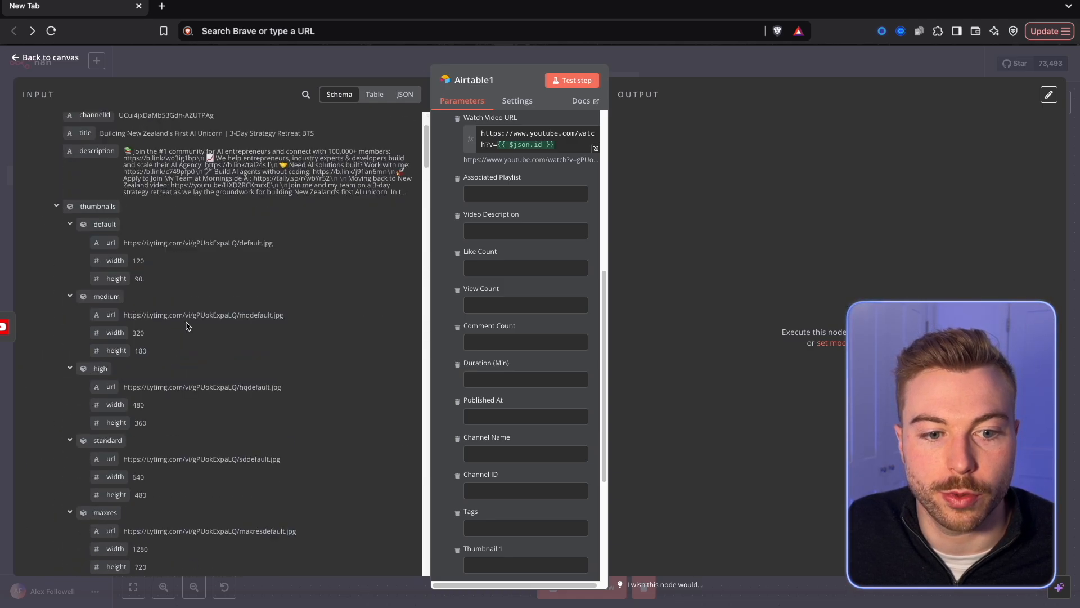
scroll(186, 322, down, 10)
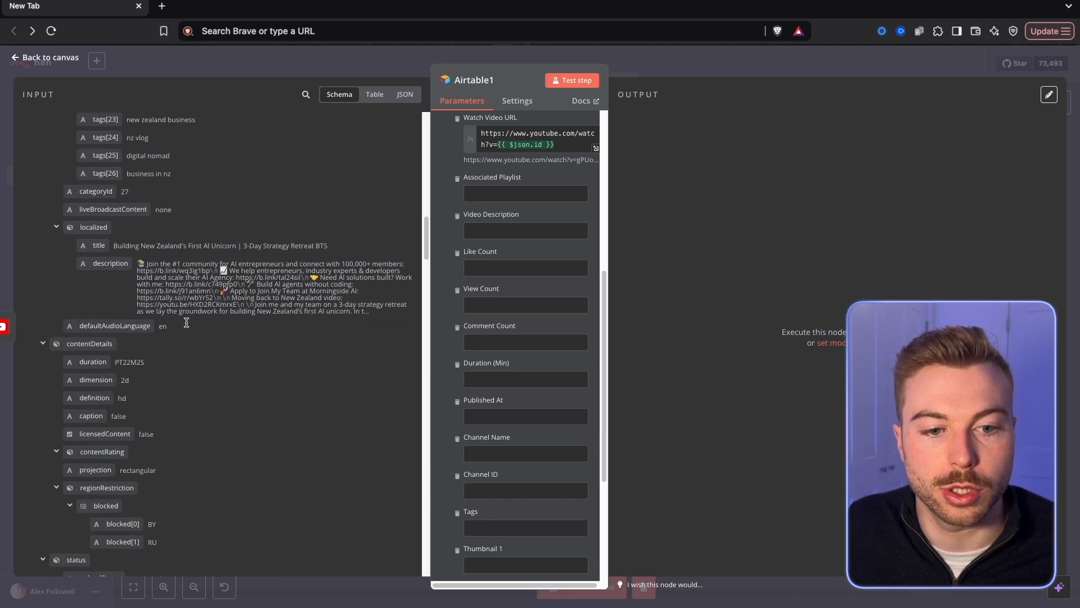
scroll(187, 323, down, 10)
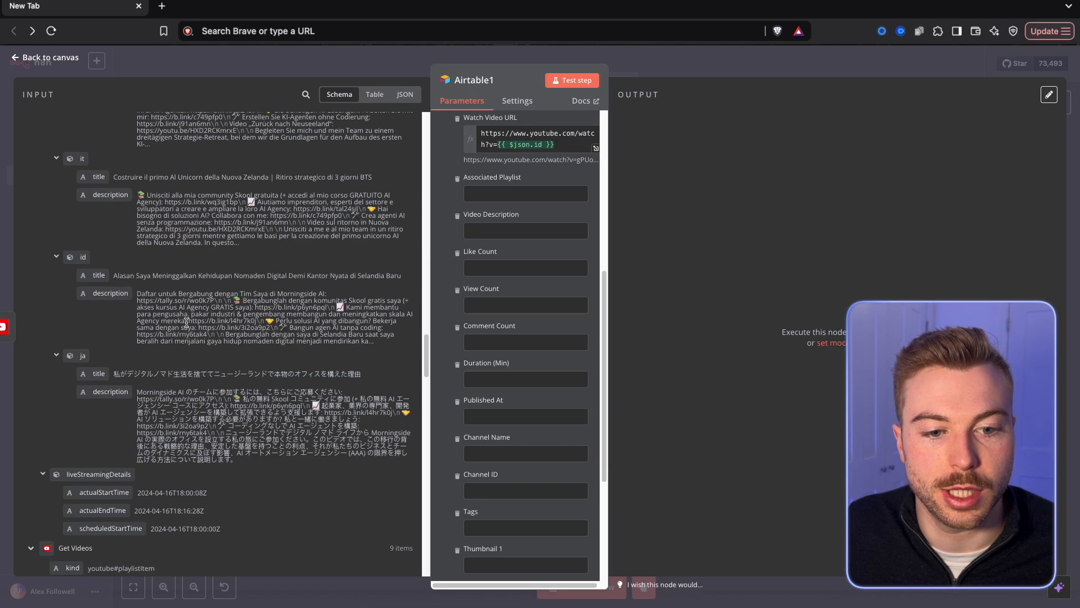
scroll(187, 326, down, 5)
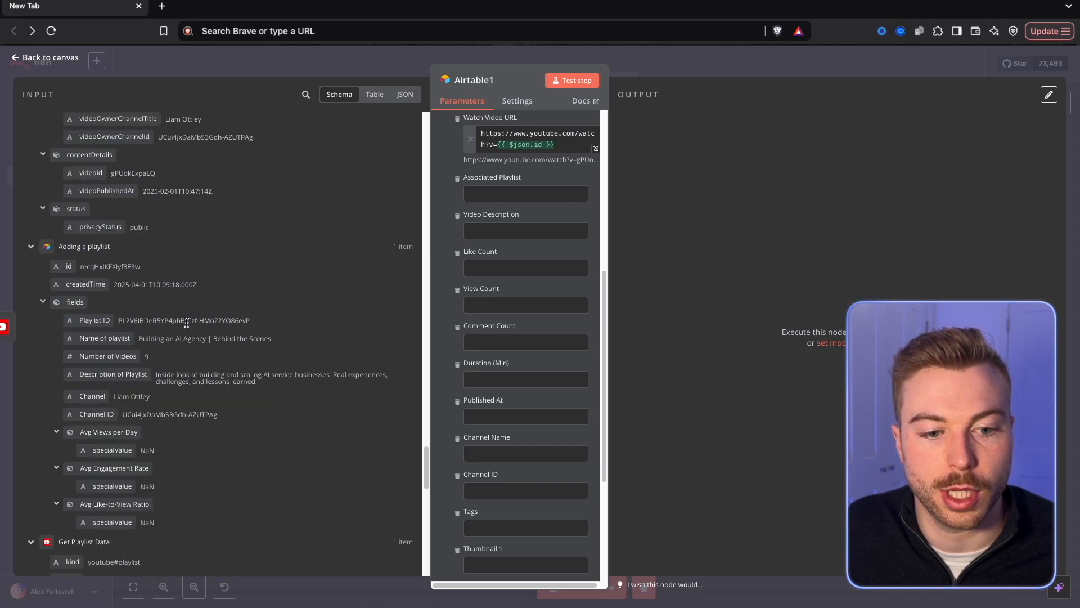
drag(99, 322, 535, 191)
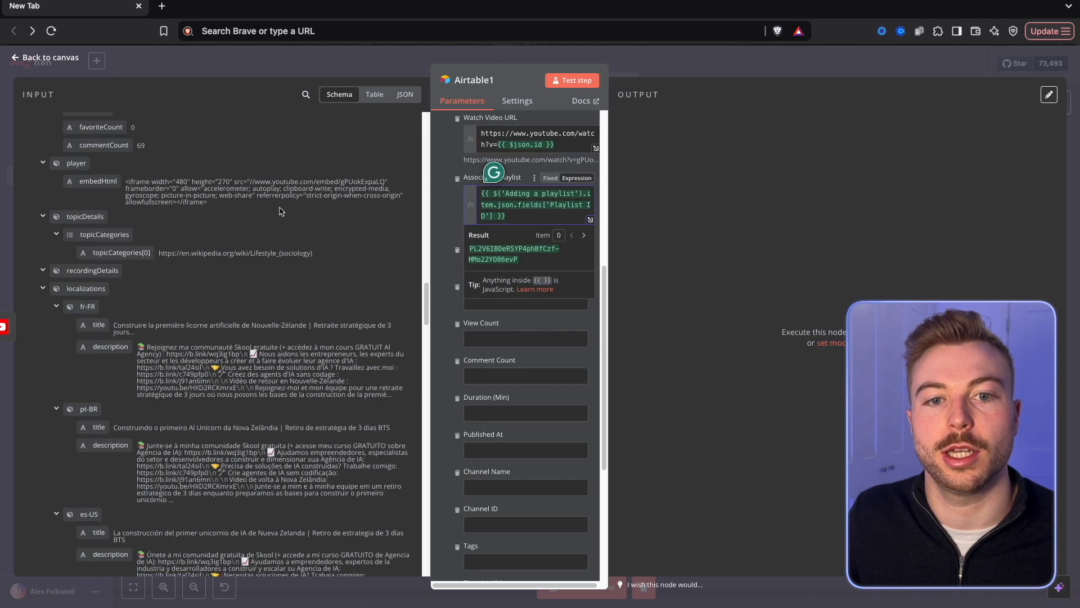
click(527, 267)
drag(97, 266, 485, 244)
Map Thumbnail 1, Thumbnail 2 and Thumbnail 3 to the default, medium and high thumbnail URLs from Get Video Details.
scroll(501, 356, down, 5)
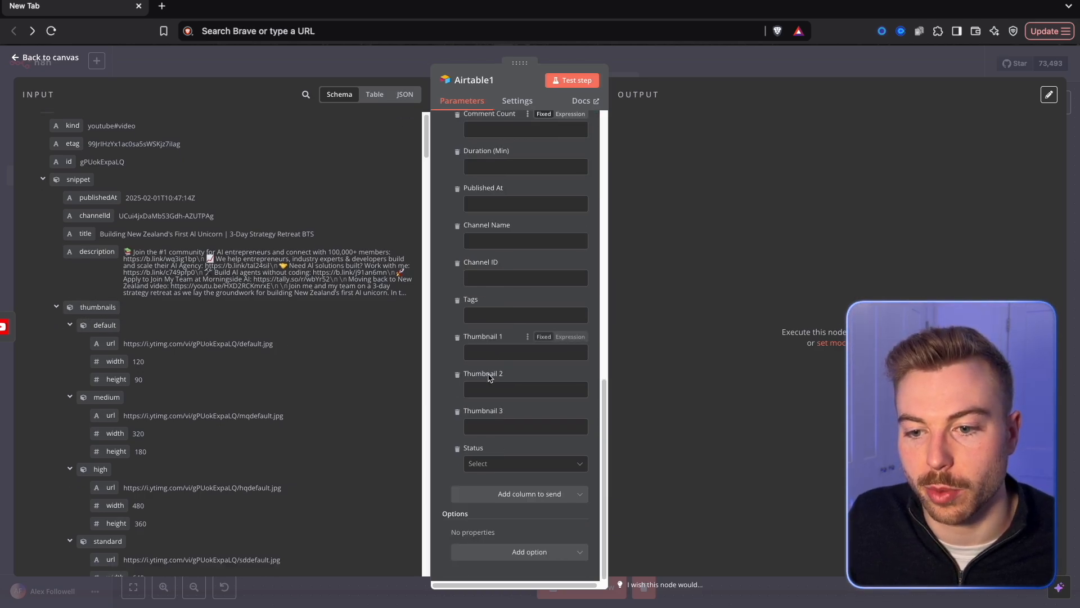
drag(109, 344, 478, 355)
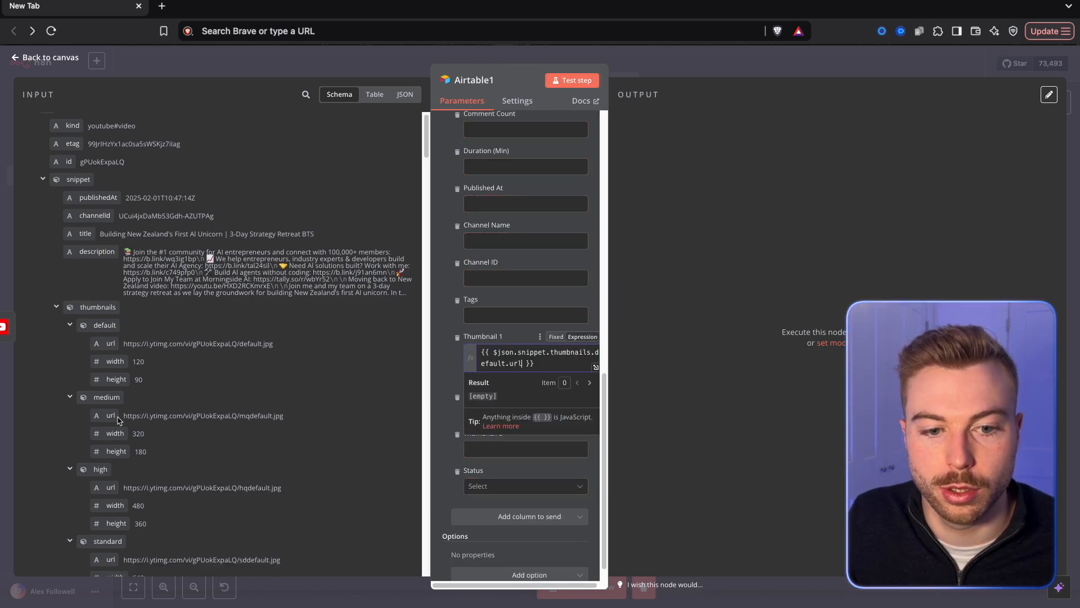
drag(111, 415, 495, 411)
drag(110, 487, 487, 472)
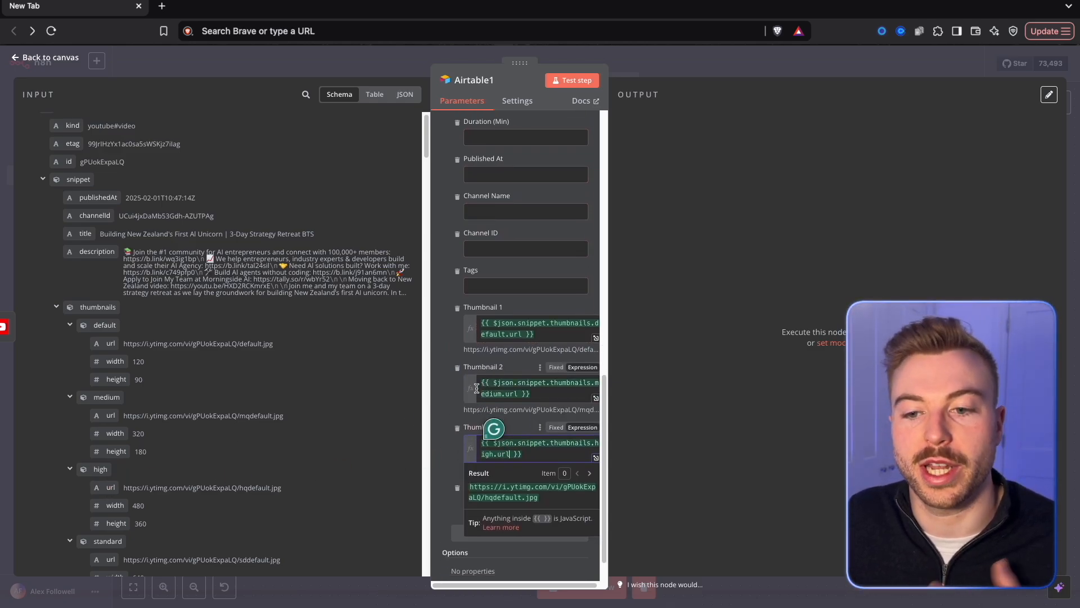
click(456, 336)
Map Channel Name to snippet.channelTitle from the Get Video Details output.
scroll(471, 338, up, 3)
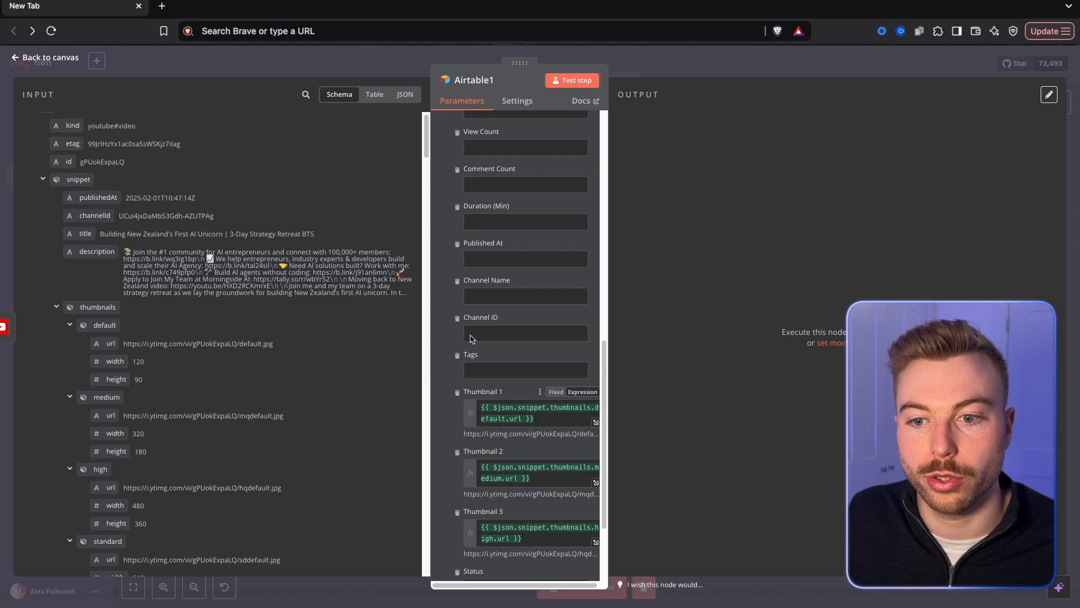
scroll(140, 363, down, 6)
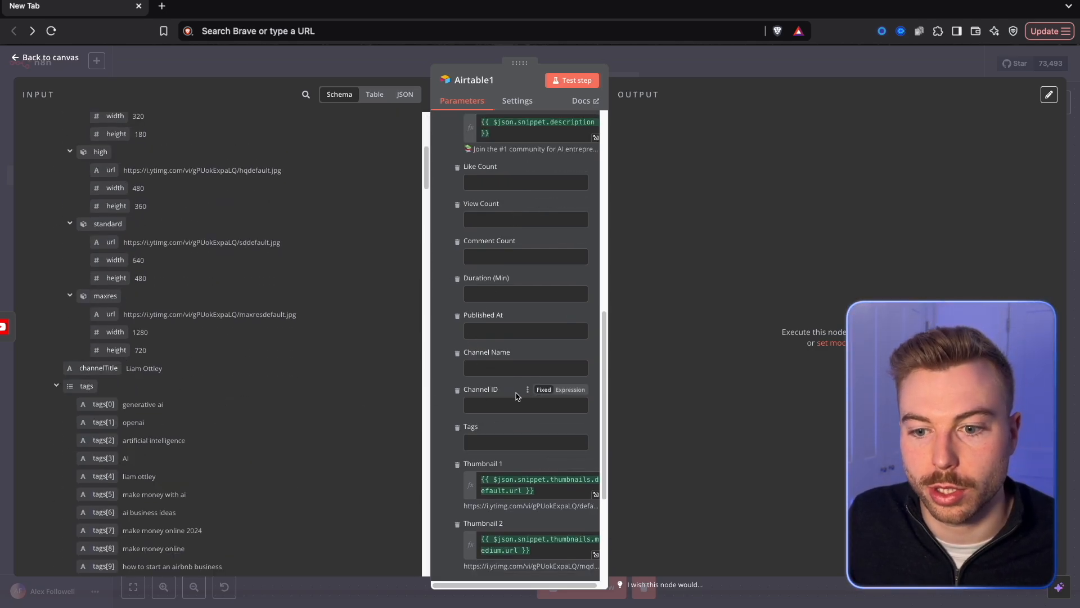
drag(106, 369, 523, 369)
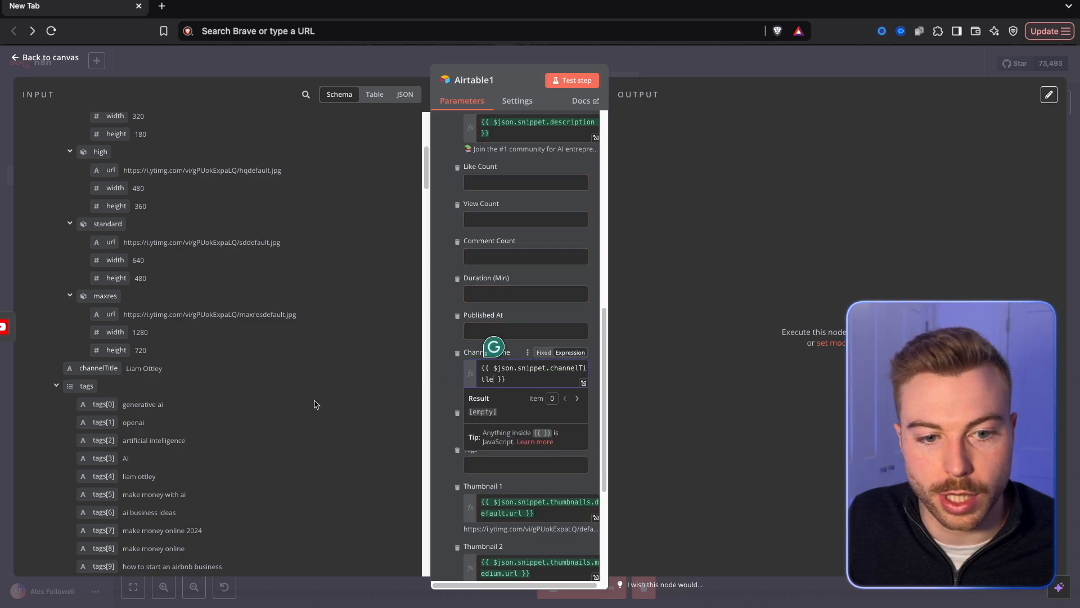
scroll(197, 414, down, 1)
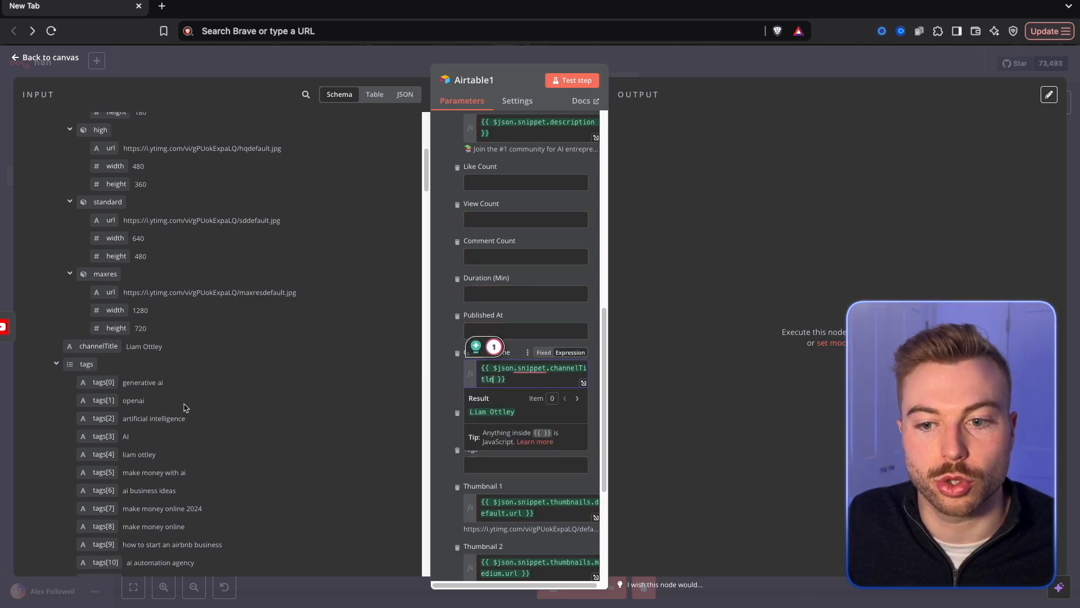
click(441, 343)
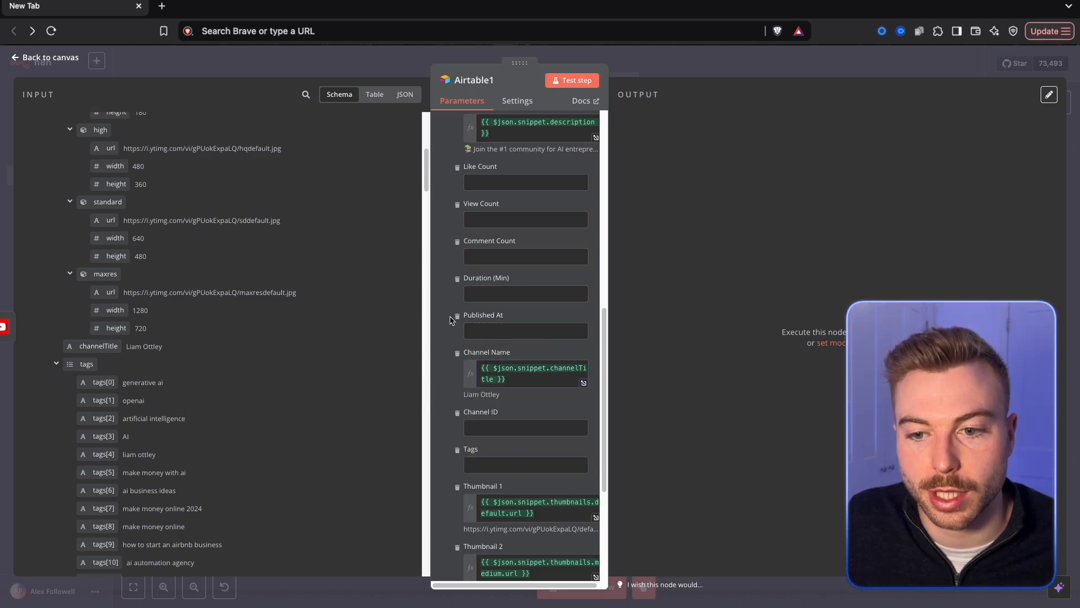
Map Published At to snippet.publishedAt from the Get Video Details output.
scroll(235, 393, down, 15)
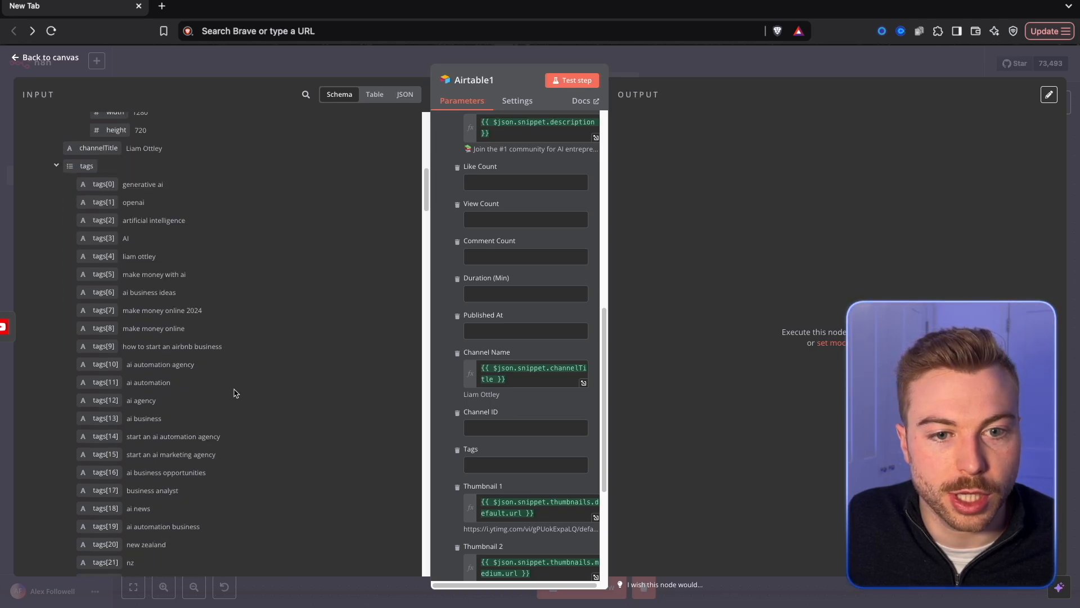
scroll(236, 392, down, 20)
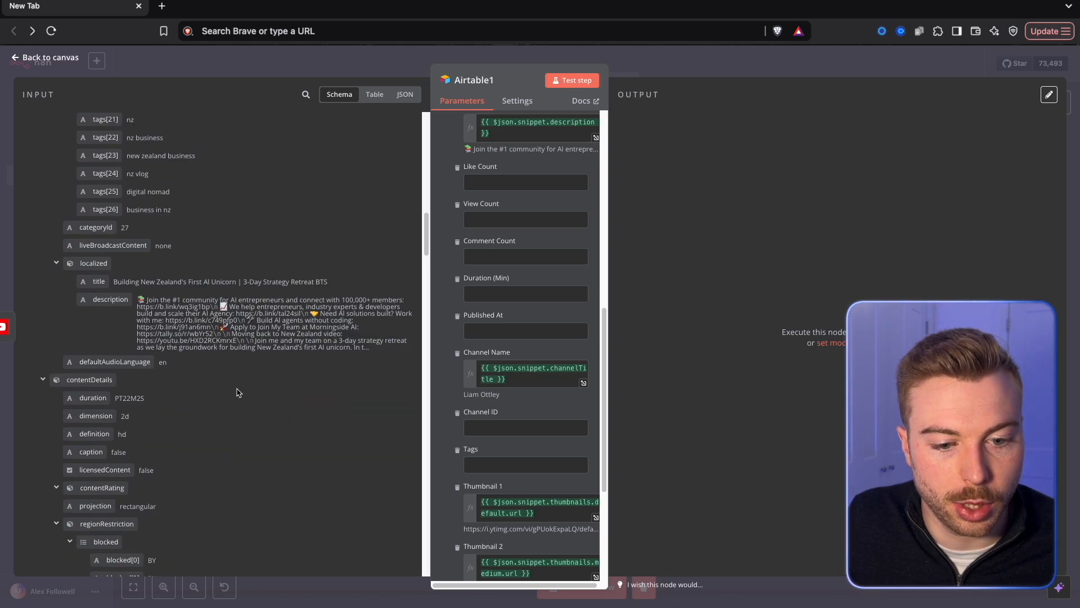
scroll(237, 392, down, 11)
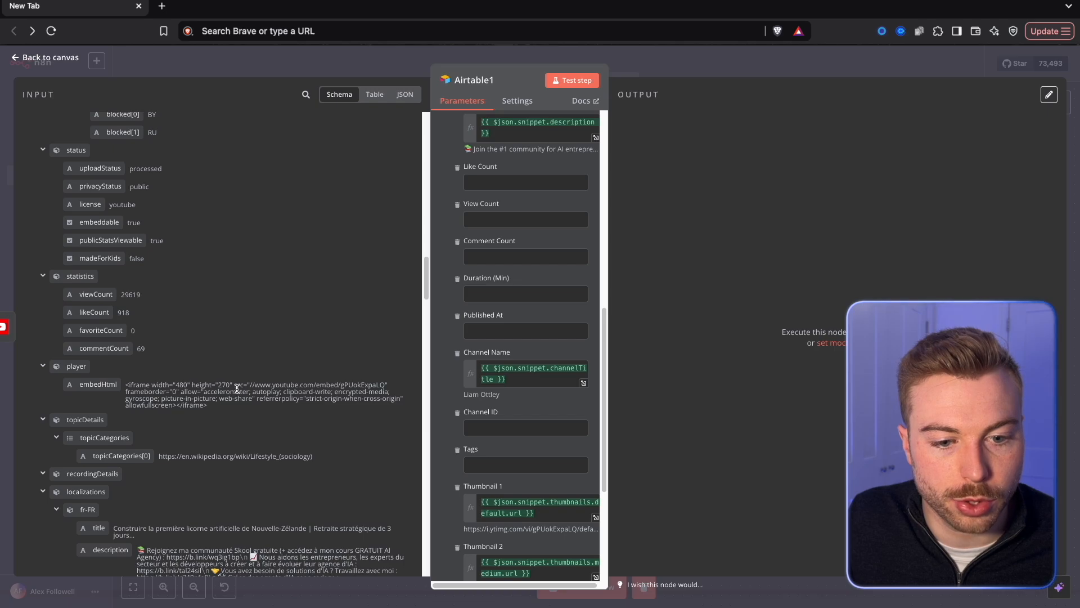
scroll(236, 388, up, 20)
drag(99, 214, 506, 332)
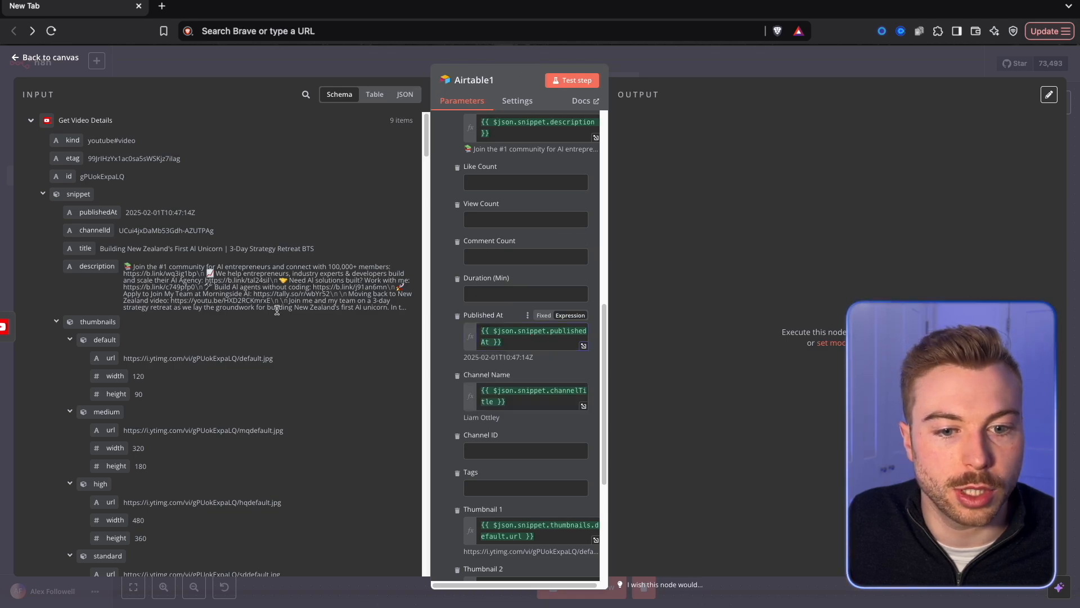
Map View Count, Like Count and Comment Count to statistics.viewCount, statistics.likeCount and statistics.commentCount.
scroll(272, 376, down, 20)
scroll(270, 389, down, 6)
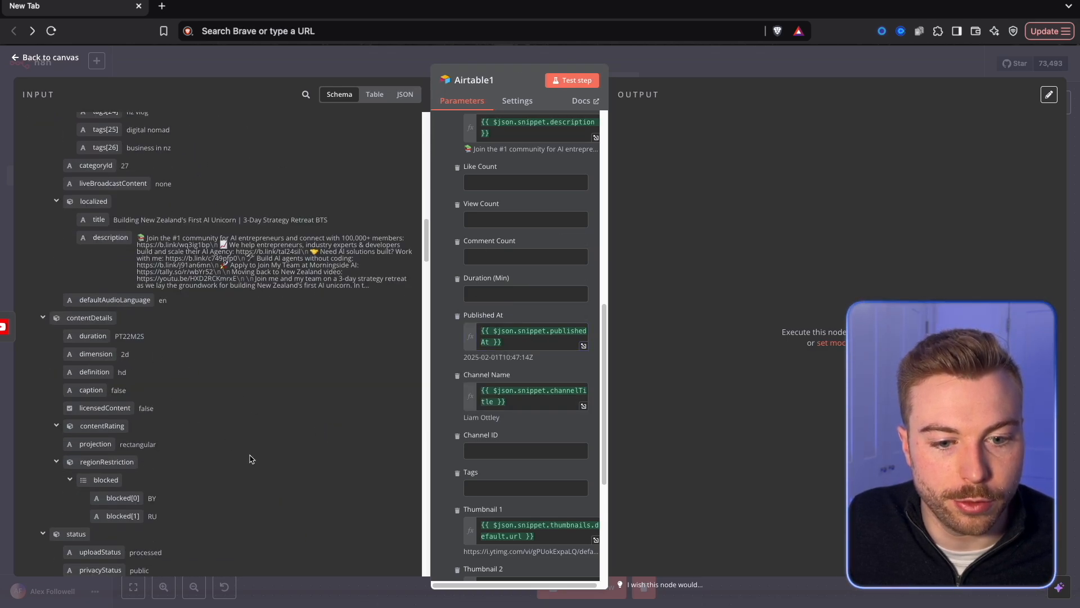
scroll(252, 459, down, 5)
drag(95, 395, 488, 220)
drag(94, 413, 495, 182)
drag(104, 449, 507, 306)
click(444, 274)
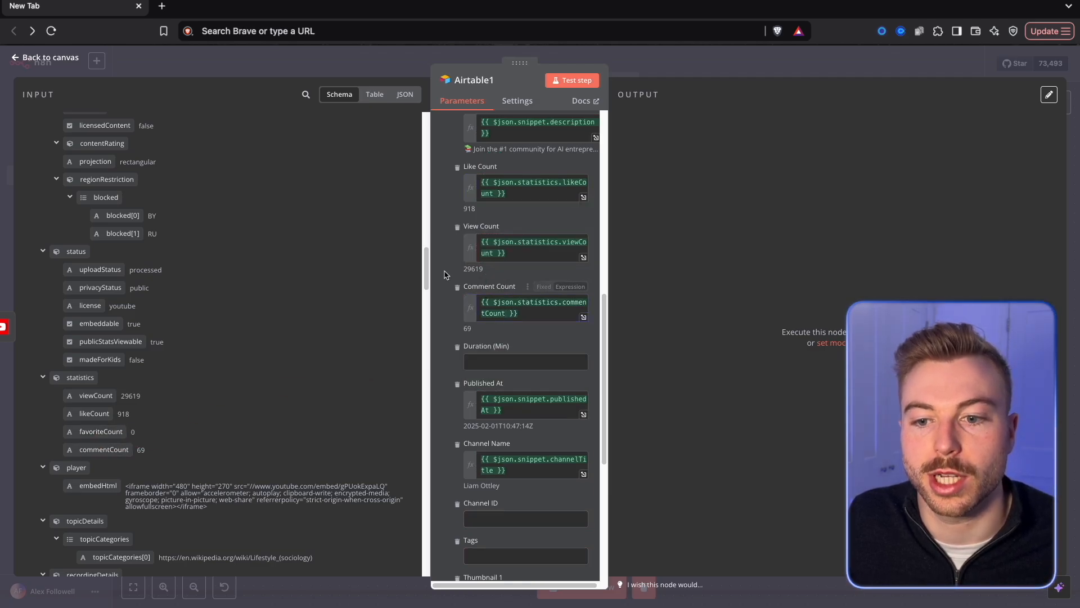
Map Duration (Min) to contentDetails.duration from the Get Video Details output.
scroll(236, 343, down, 2)
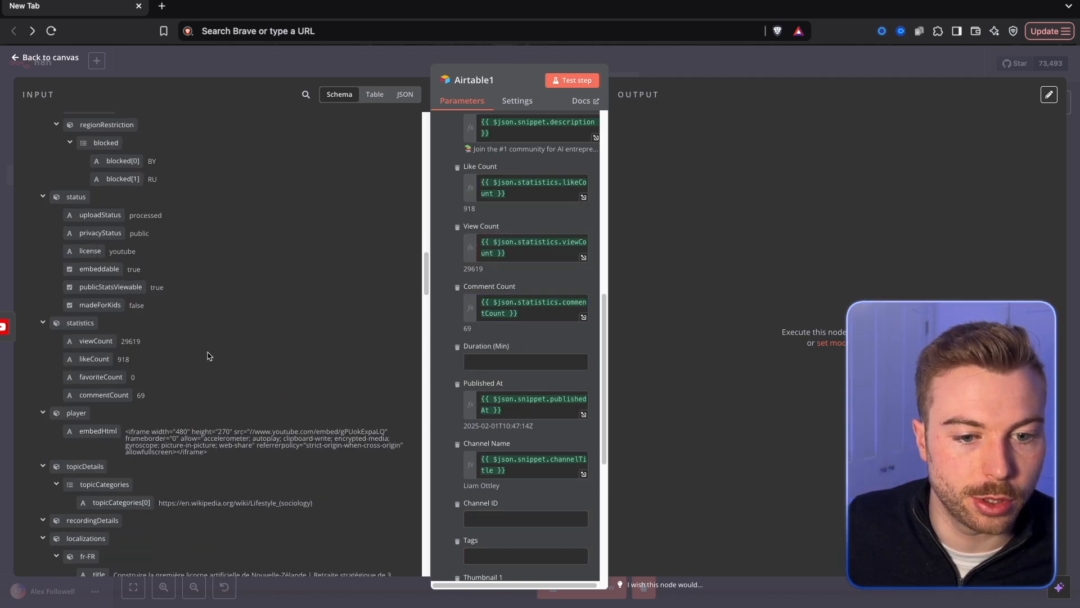
scroll(208, 357, up, 4)
scroll(140, 288, up, 2)
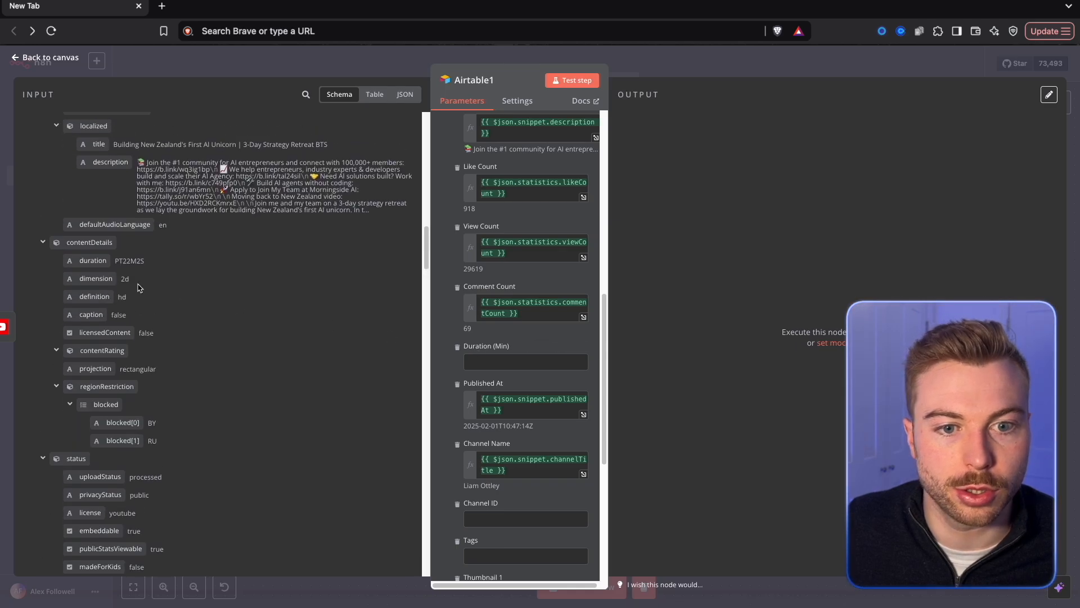
drag(239, 347, 525, 363)
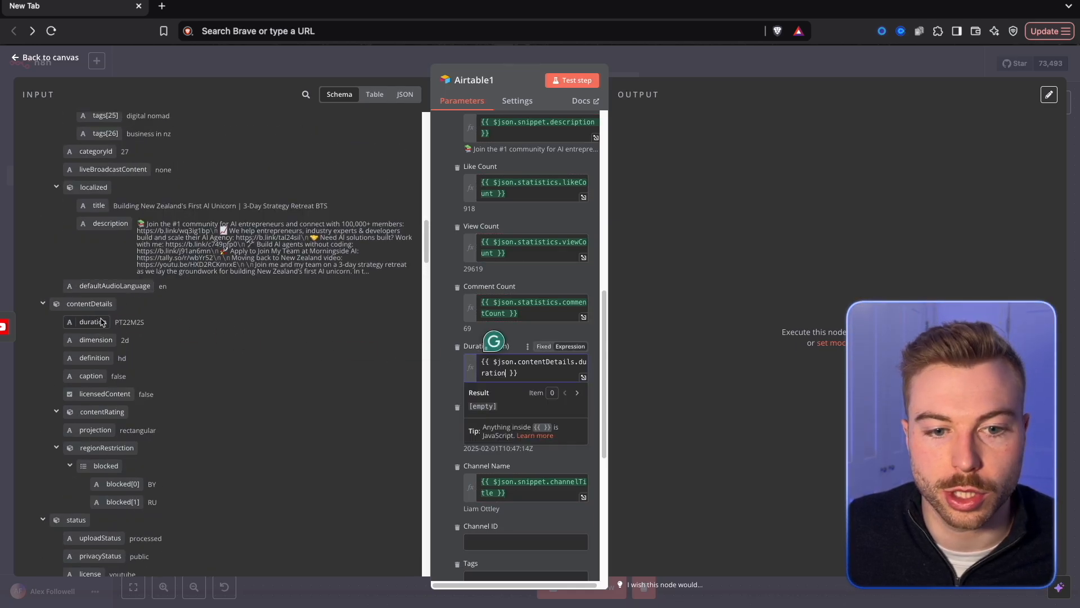
drag(129, 324, 145, 326)
Map Channel ID to snippet.channelId from the Get Video Details output.
scroll(532, 317, down, 5)
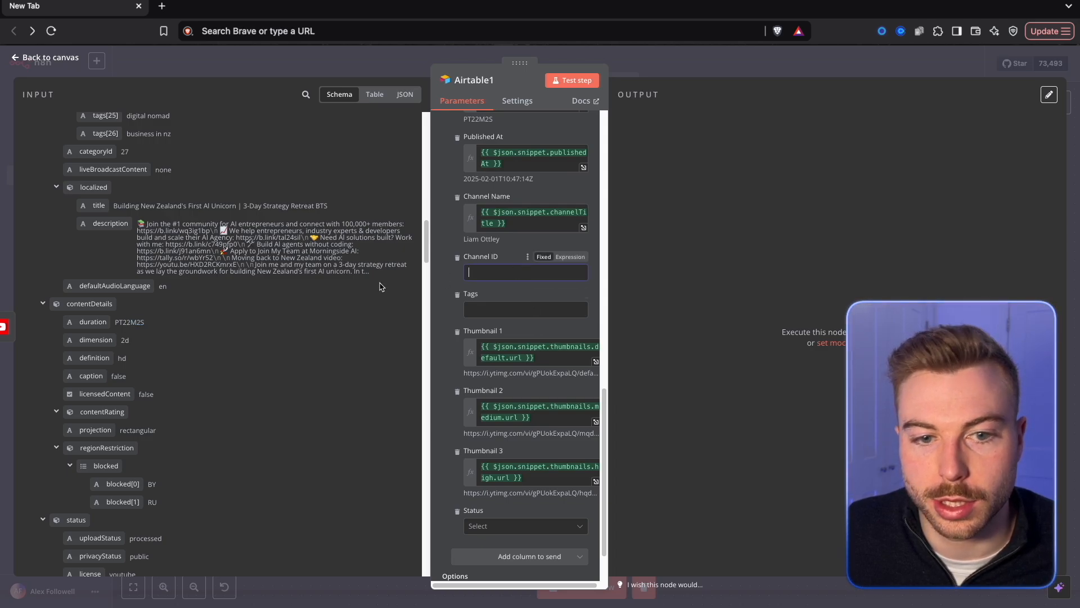
scroll(149, 260, up, 10)
drag(95, 230, 506, 274)
Set Tags to the expression {{ $json.snippet.tags.join(', ') }} and return to the canvas.
scroll(205, 346, down, 6)
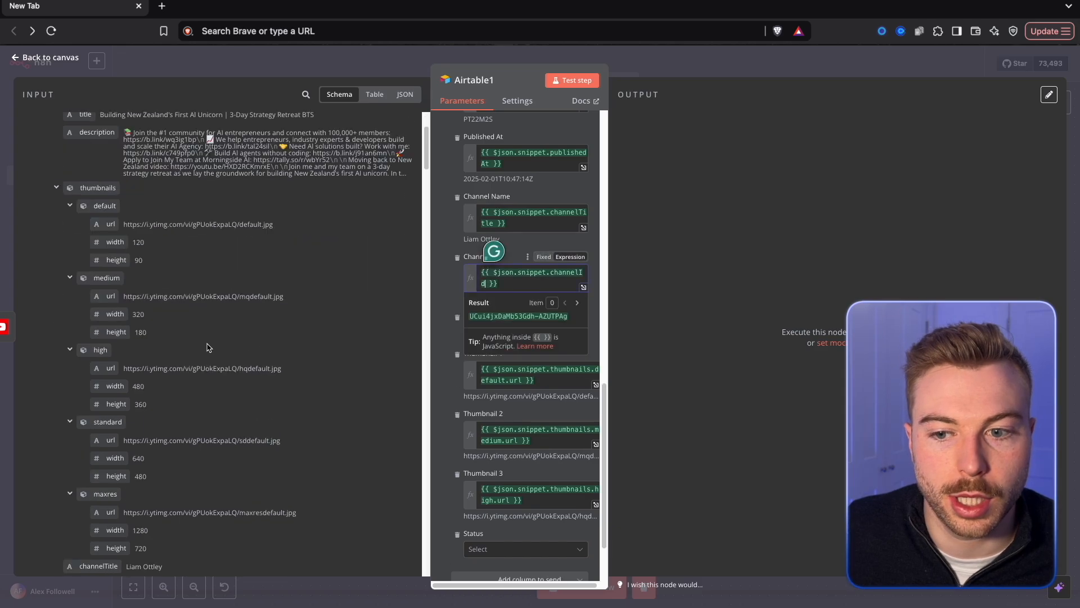
scroll(155, 405, down, 5)
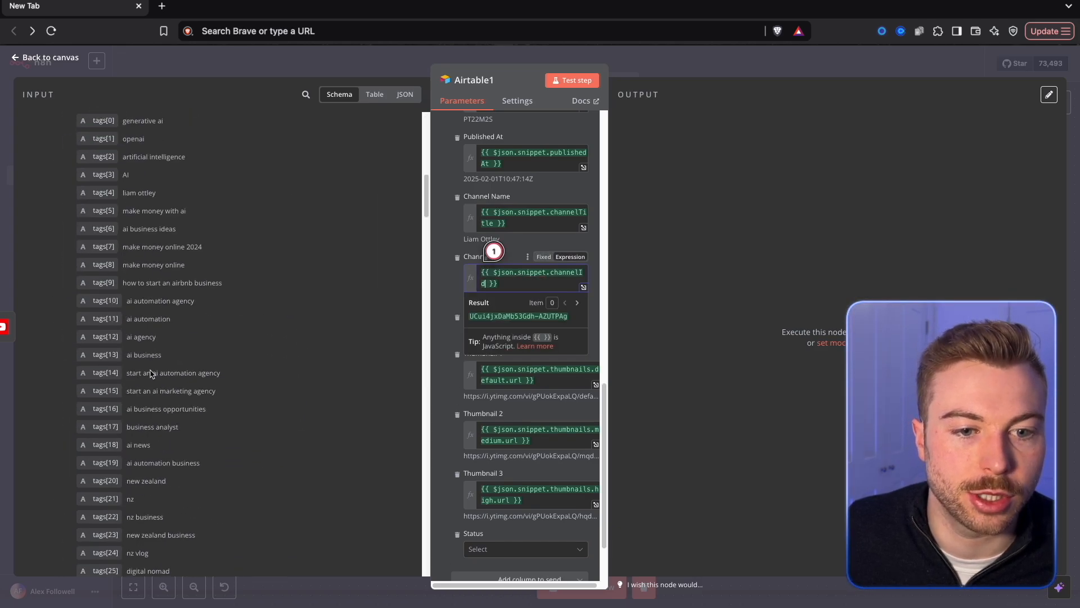
scroll(215, 205, up, 2)
drag(90, 179, 516, 336)
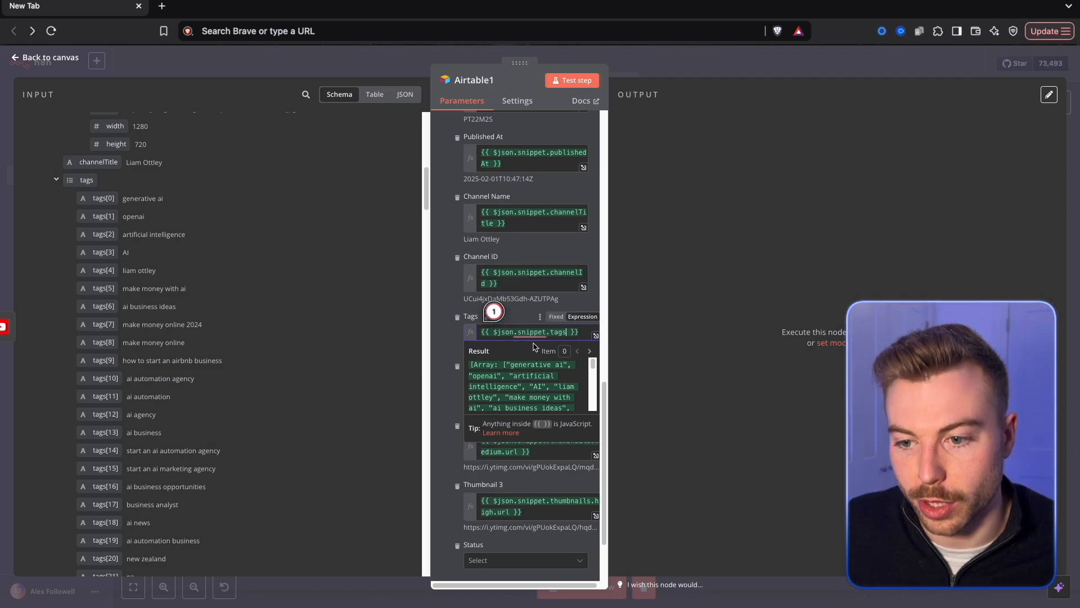
text(.join(', '))
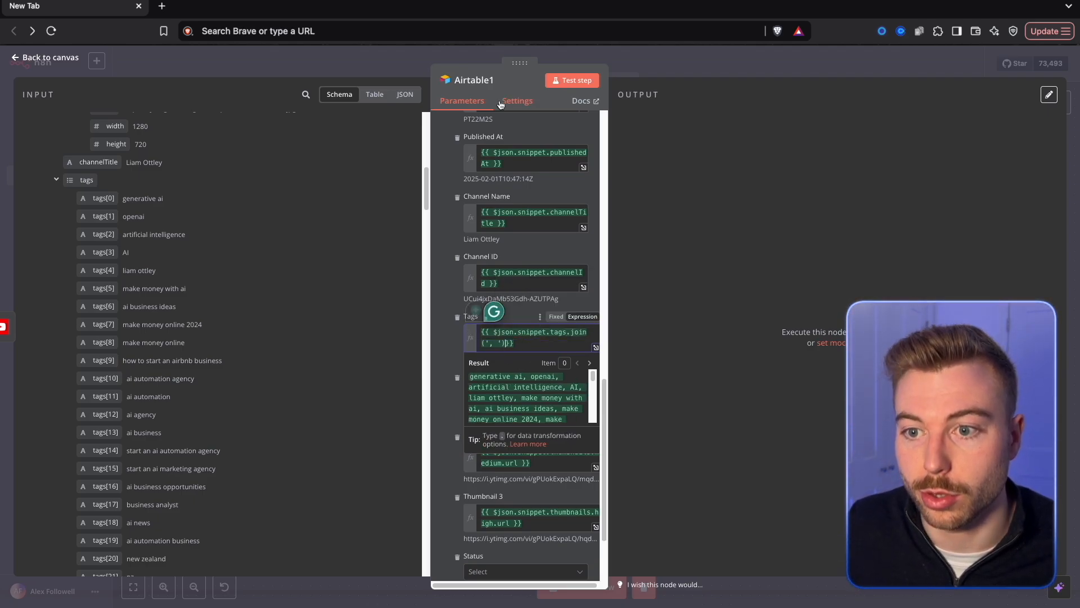
click(382, 75)
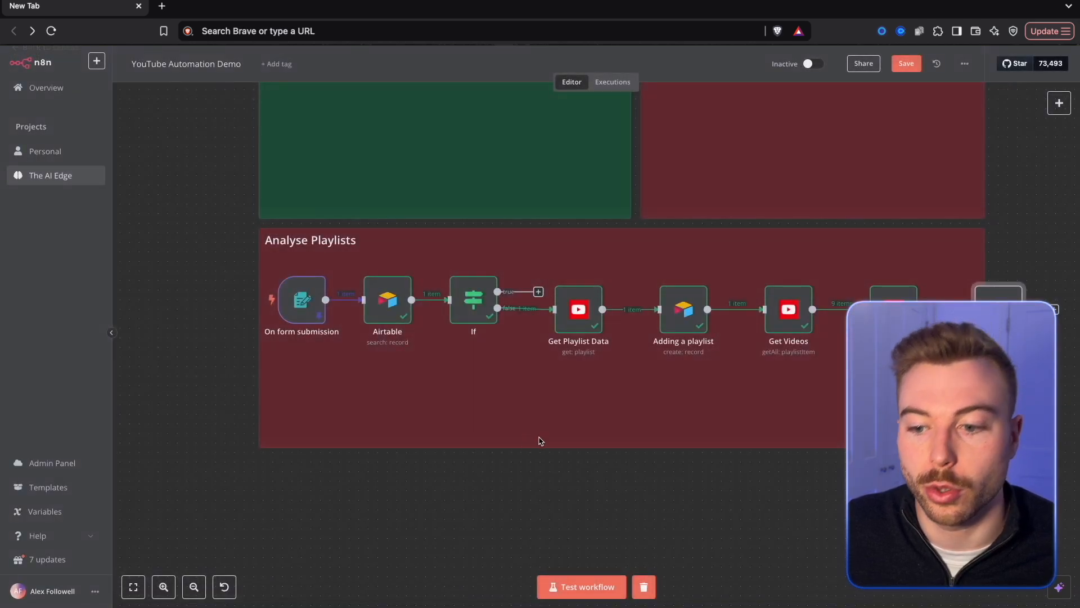
Move the Airtable1 node to a second row below On form submission and rename it "Store all youtube videos".
drag(825, 410, 267, 417)
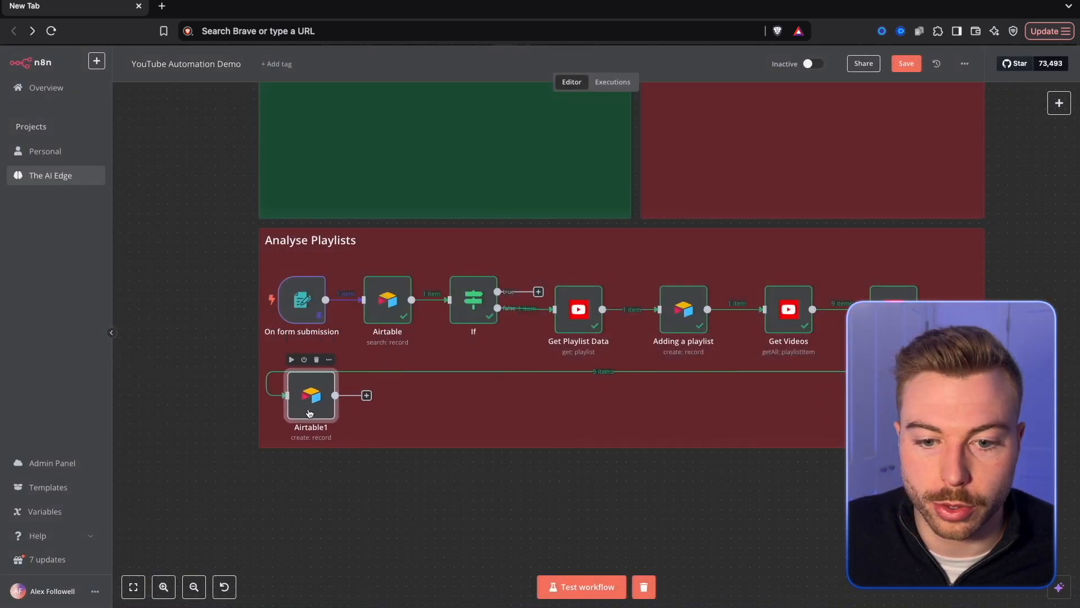
right_click(298, 414)
click(349, 478)
text(Store all youtube videos)
key(Return)
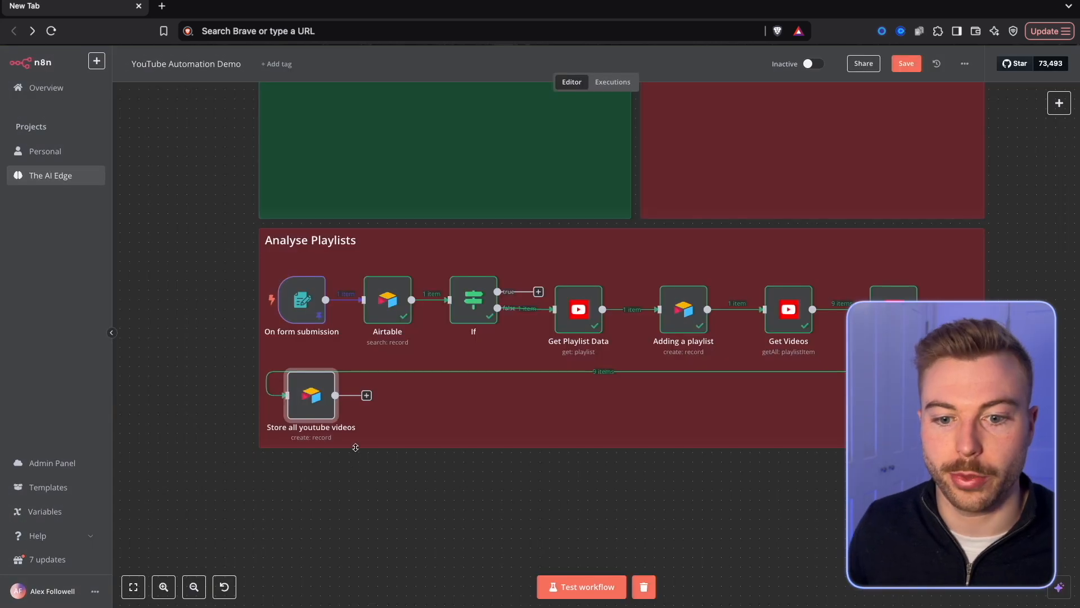
Add an Aggregate node after Store all youtube videos.
click(367, 395)
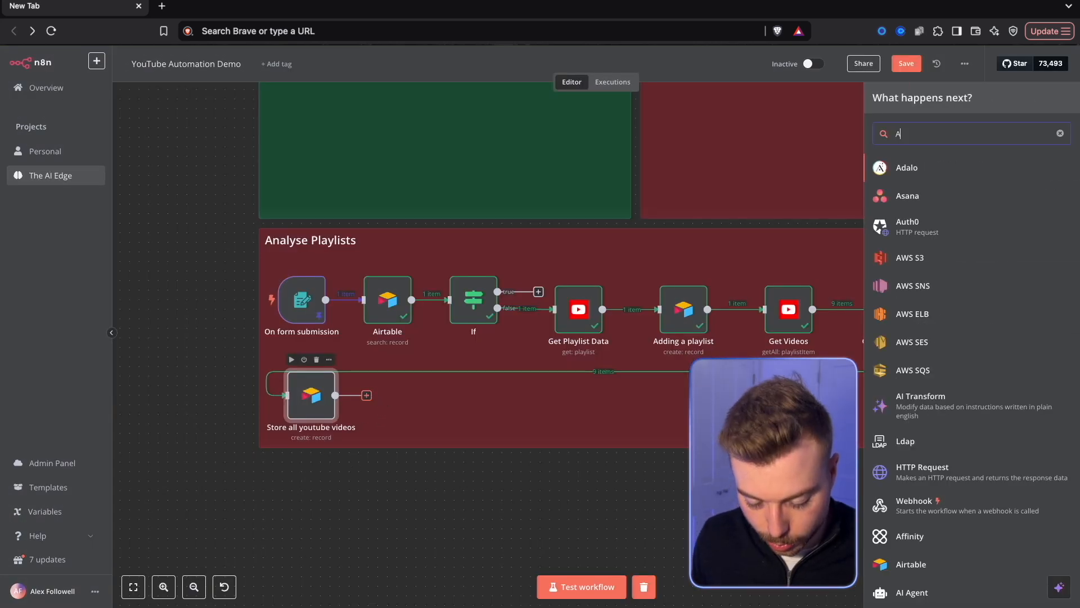
text(Agg)
click(972, 169)
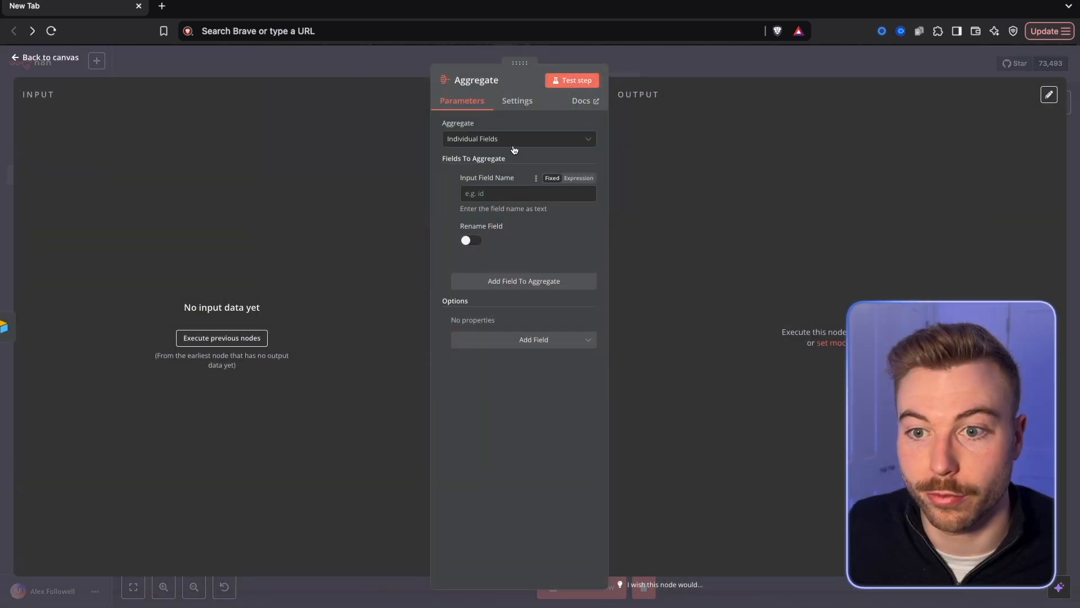
Set the Aggregate node to All Item Data (Into a Single List) and move it slightly closer to Store all youtube videos.
click(529, 138)
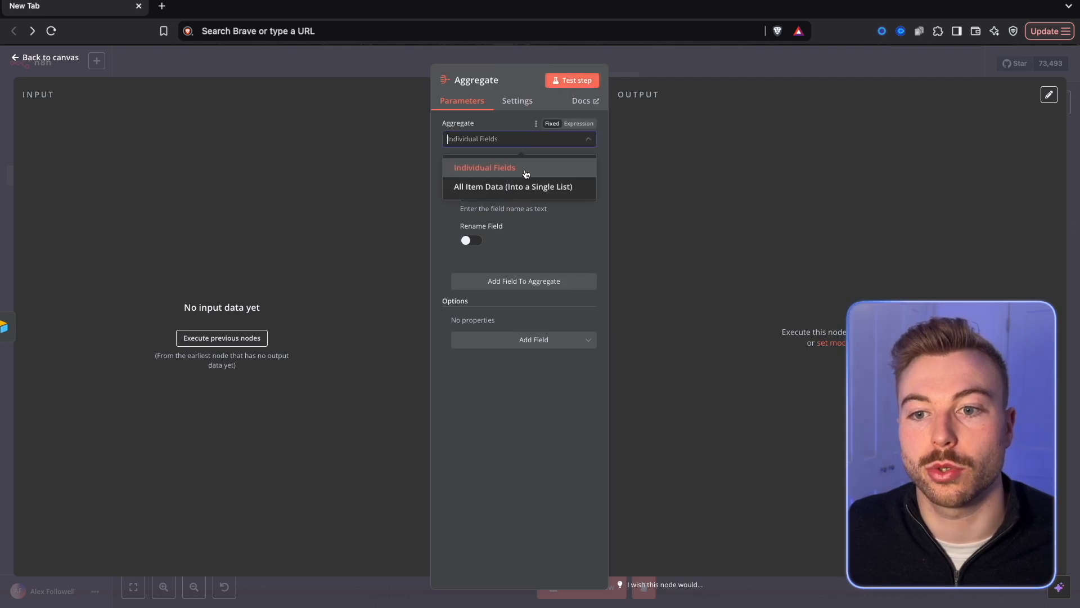
click(501, 184)
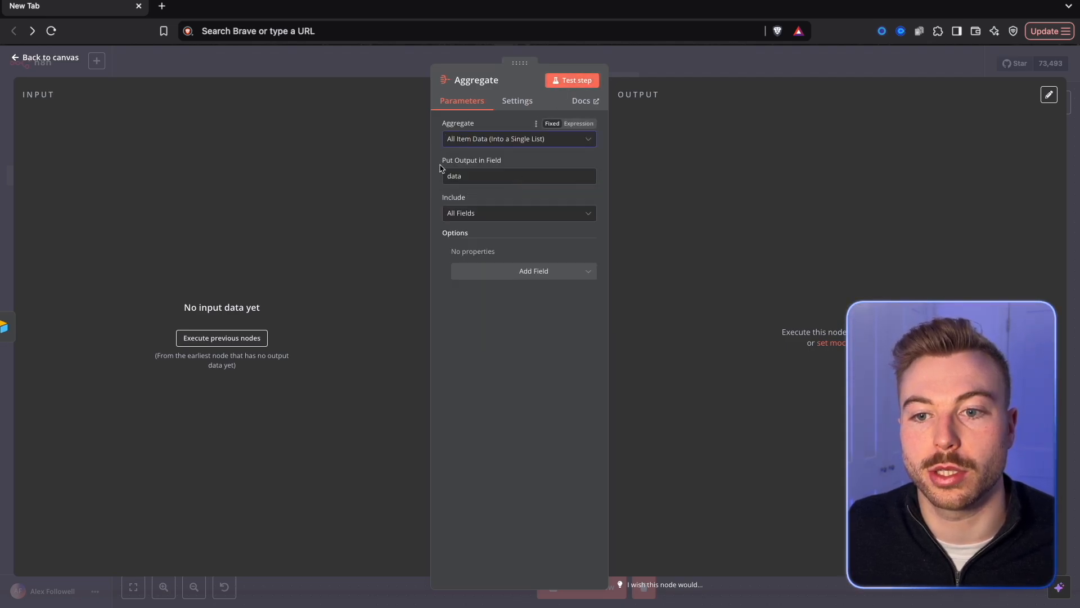
click(644, 76)
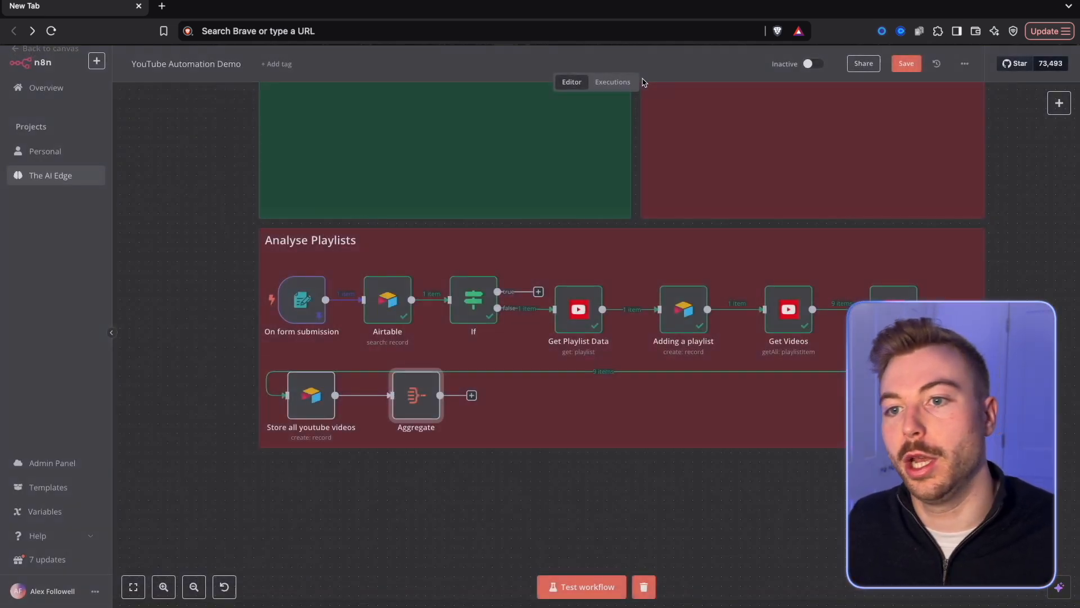
drag(417, 395, 407, 395)
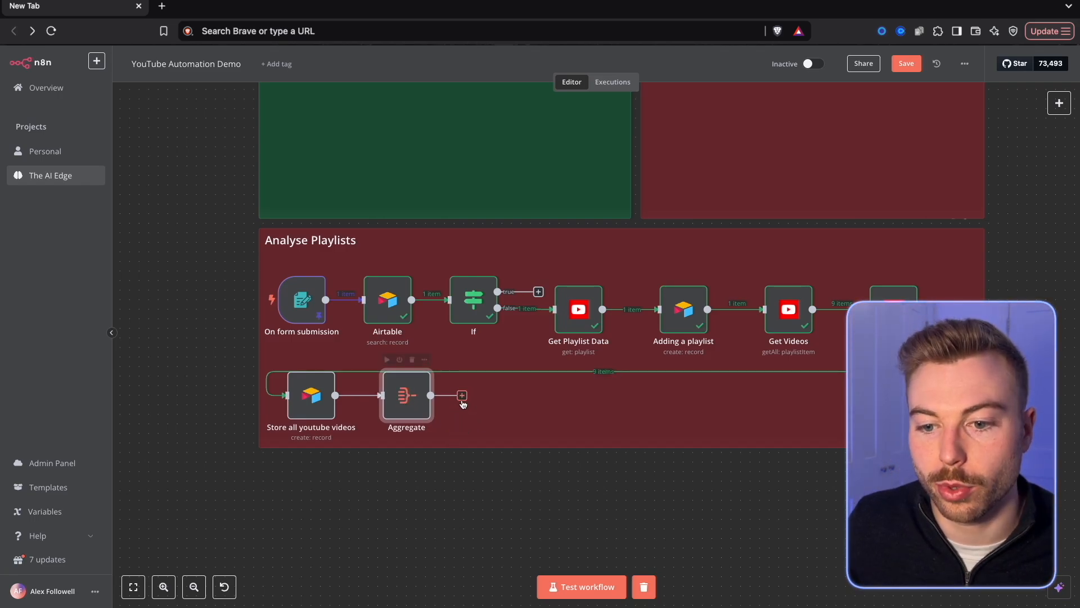
Add an If node after the Aggregate node and return to the canvas without setting a condition.
click(462, 394)
text(if)
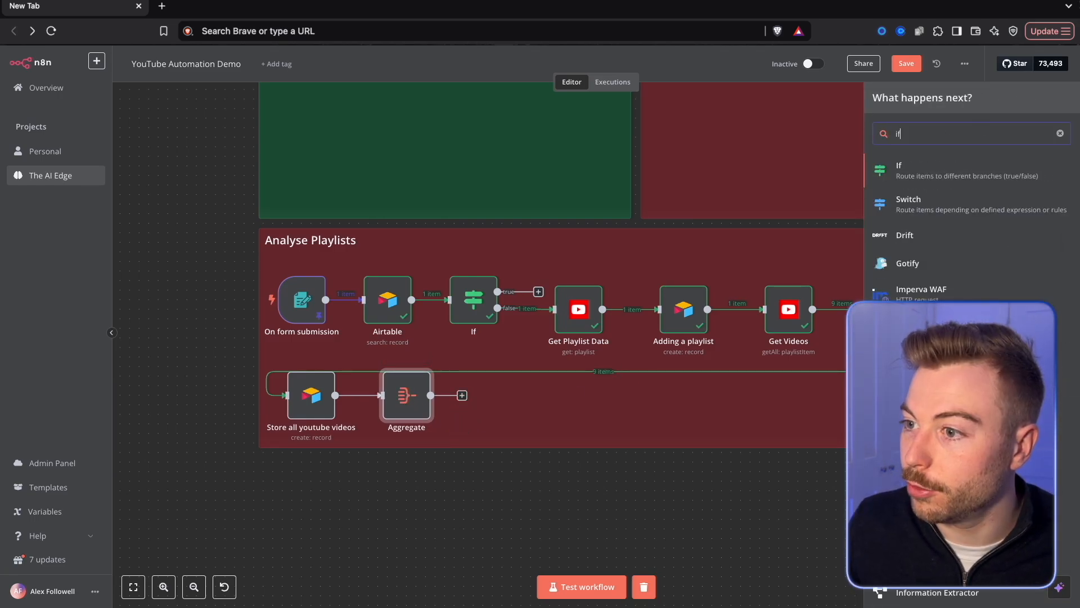
key(Return)
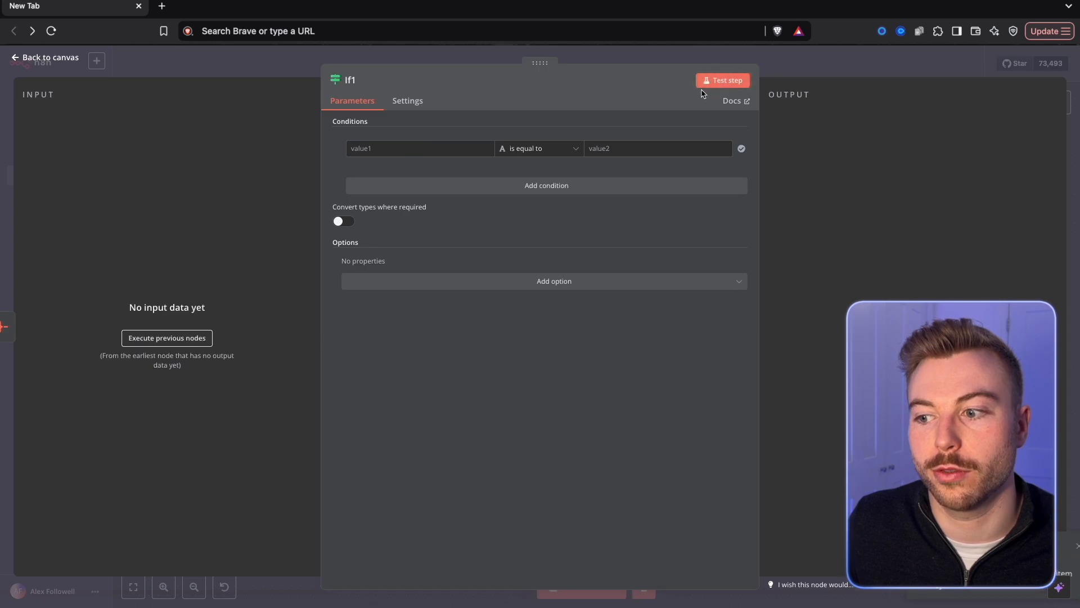
click(857, 62)
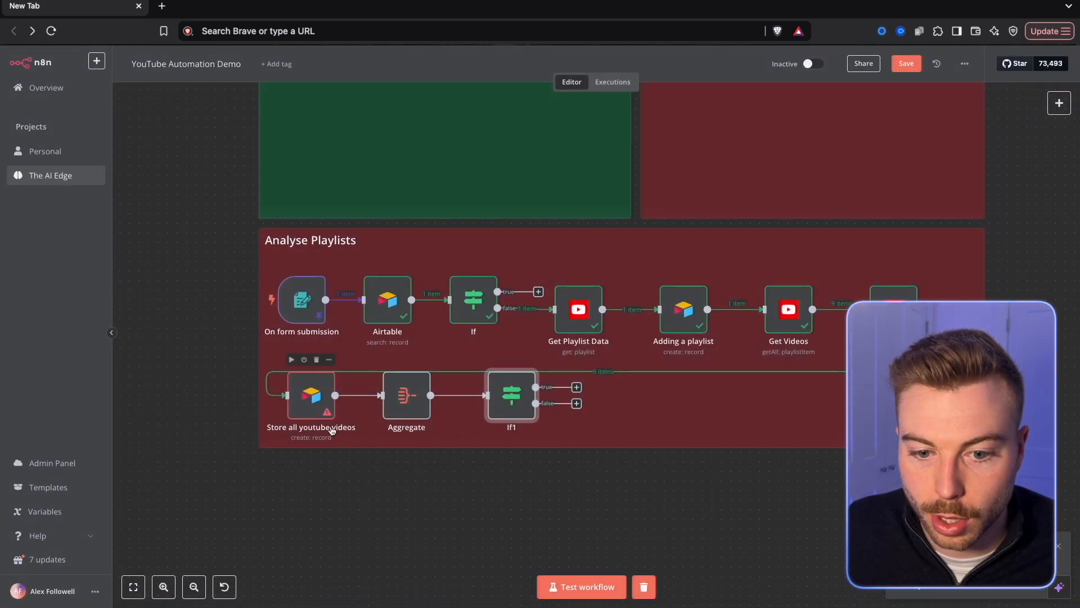
In Store all youtube videos, replace the Duration (Min) expression with a JavaScript function converting $json.contentDetails.duration into minutes with two decimals.
double_click(316, 407)
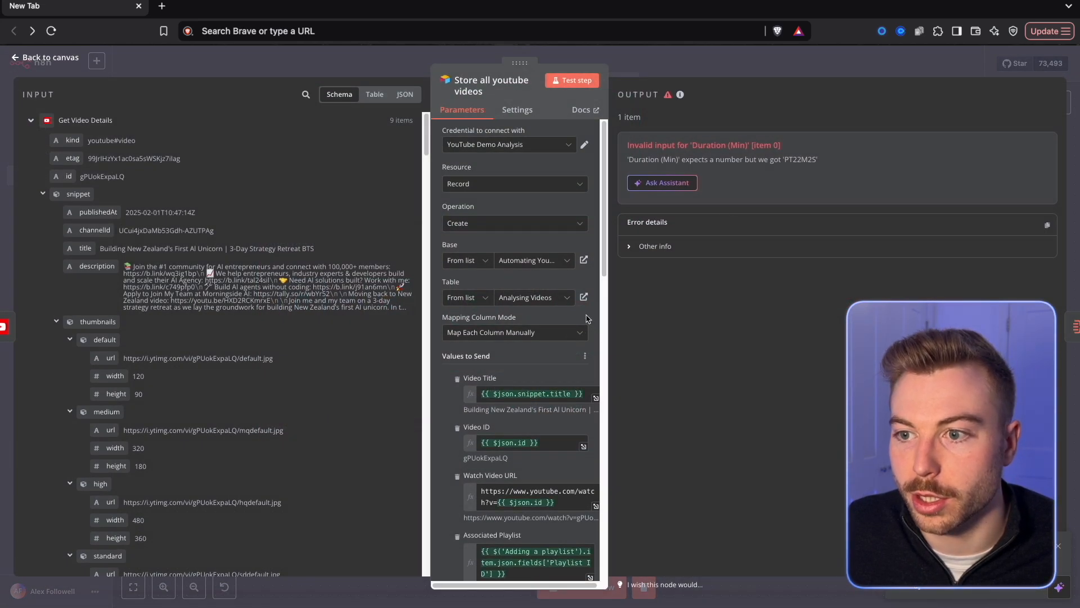
drag(818, 160, 797, 160)
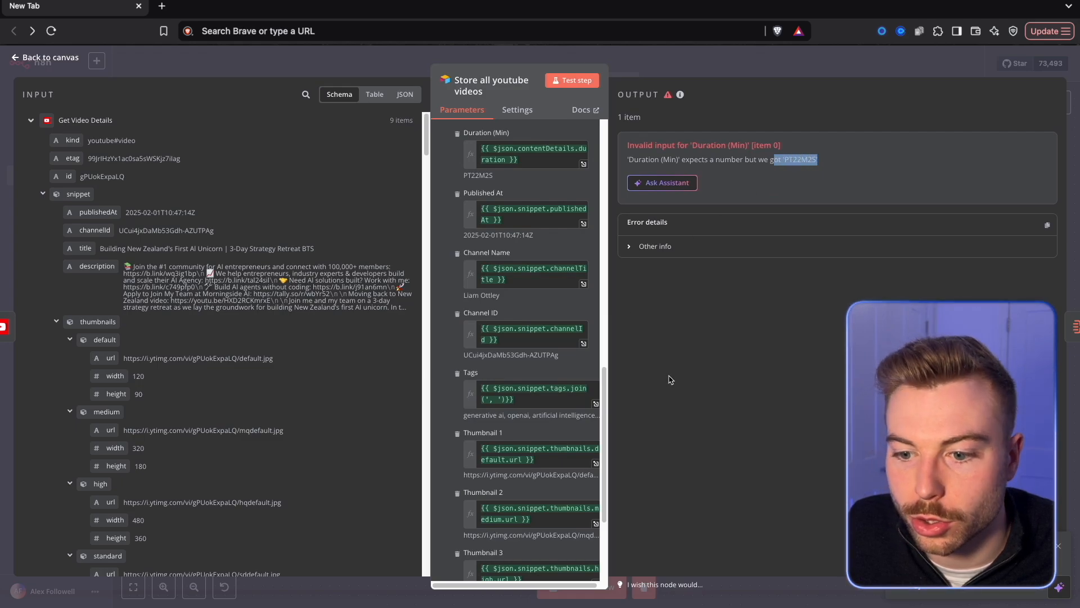
scroll(575, 366, down, 3)
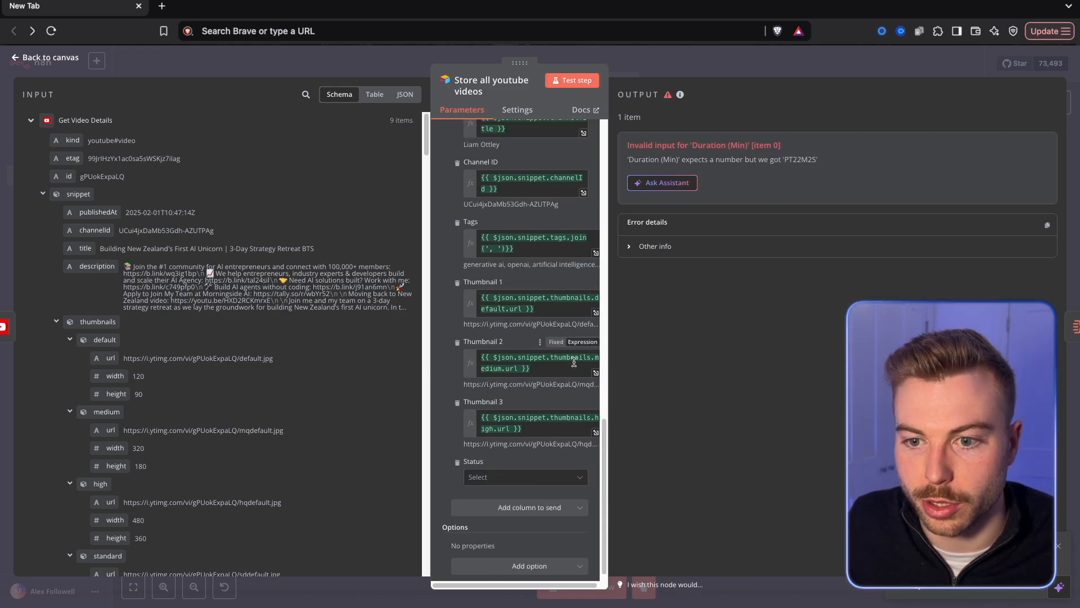
scroll(578, 218, up, 4)
click(584, 214)
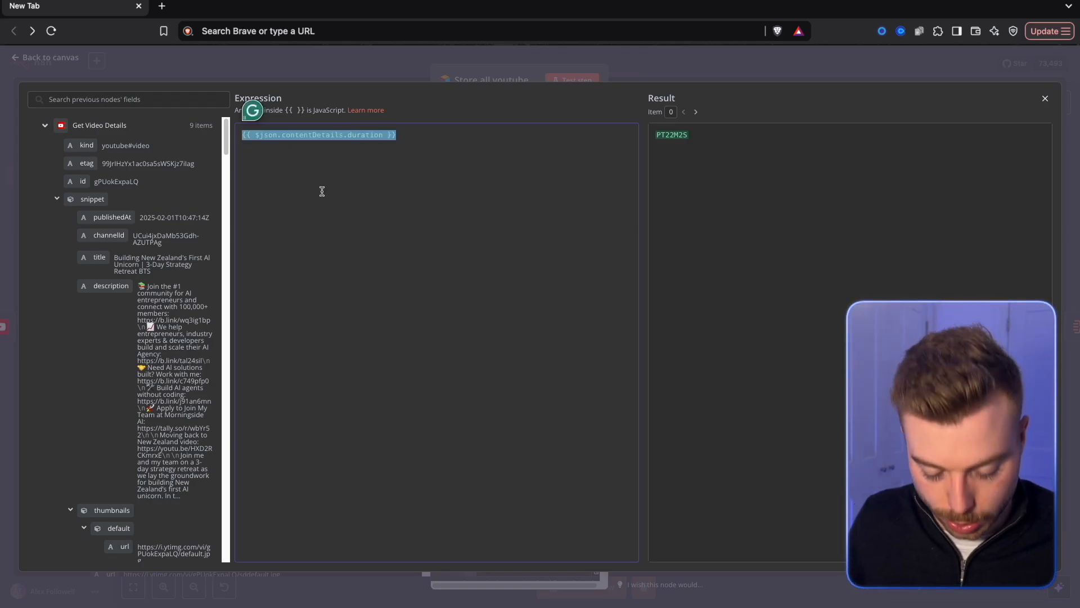
text({{   (() => {     const iso = $json.contentDetails.duration;     const match = iso.match(/PT(?:(\d+)H)?(?:(\d+)M)?(?:(\d+)S)?/);     const hours = match[1] ? parseInt(match[1]) : 0;     const minutes = match[2] ? parseInt(match[2]) : 0;     const seconds = match[3] ? parseInt(match[3]) : 0;     return +(hours * 60 + minutes + (seconds / 60)).toFixed(2);   })() }})
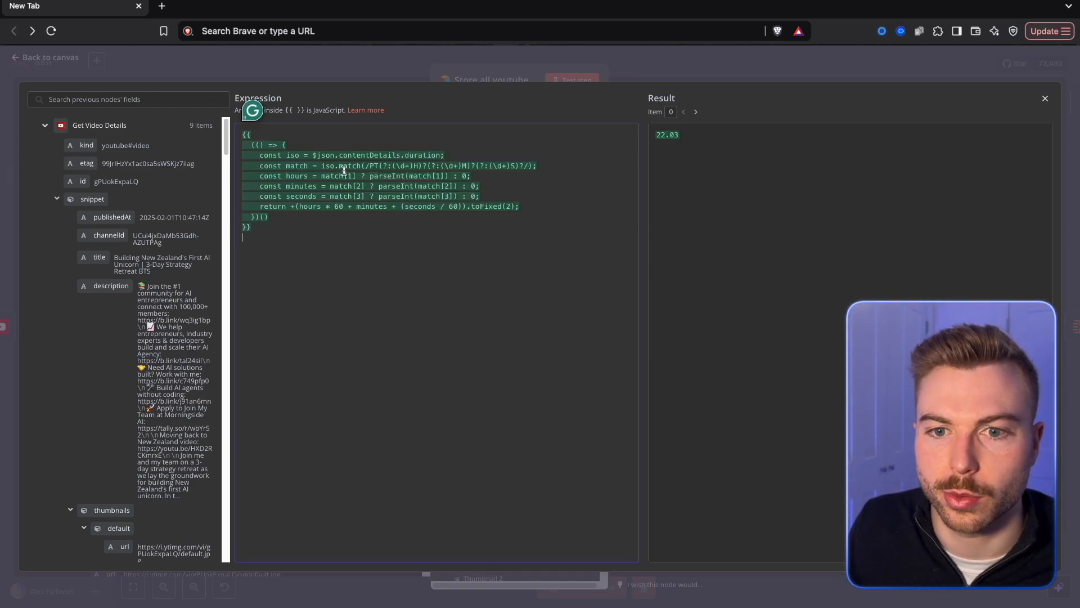
drag(367, 153, 440, 155)
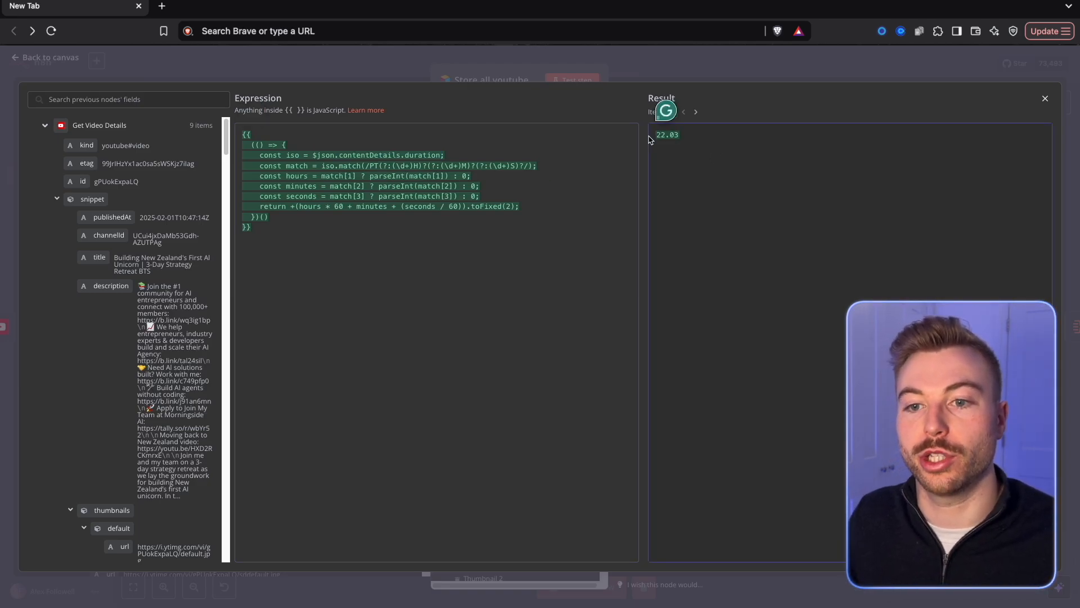
click(530, 63)
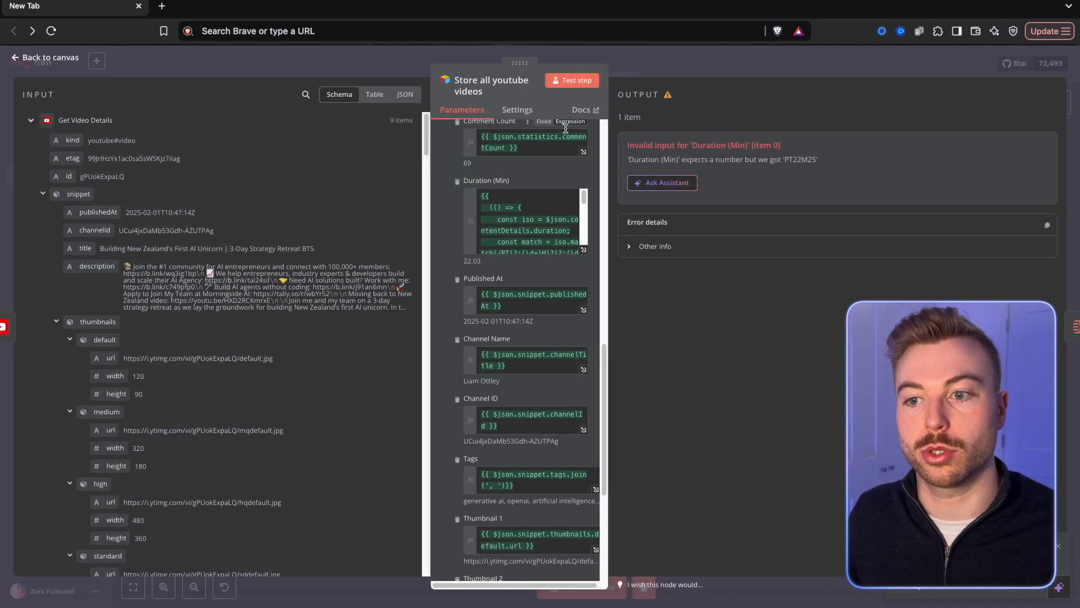
Run Store all youtube videos and check the Duration (Min) values in Airtable's Analysing Videos table, discarding the field's formula edit.
click(576, 81)
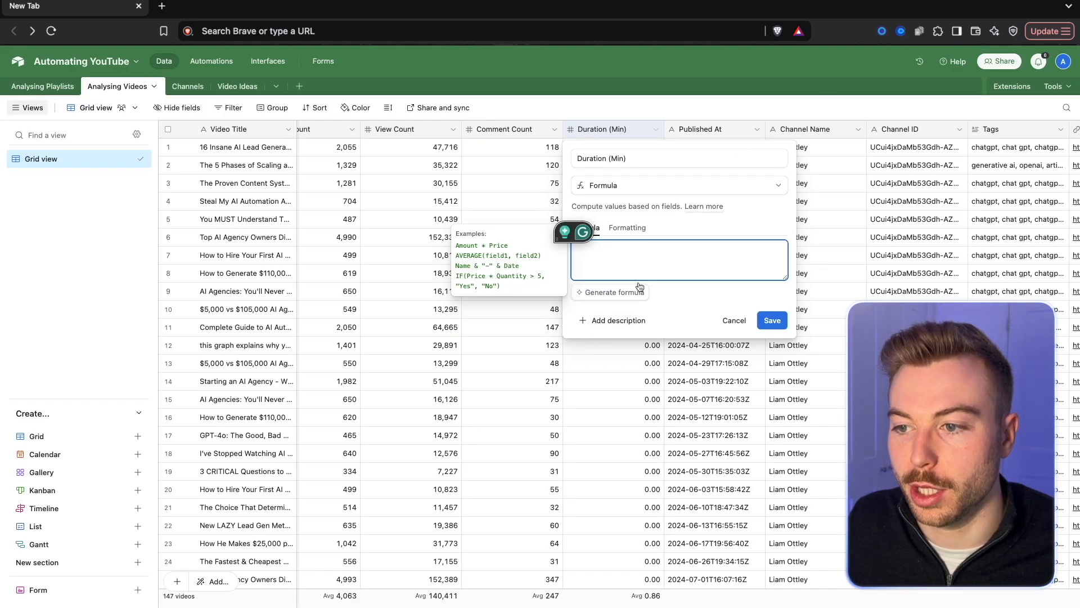
click(730, 320)
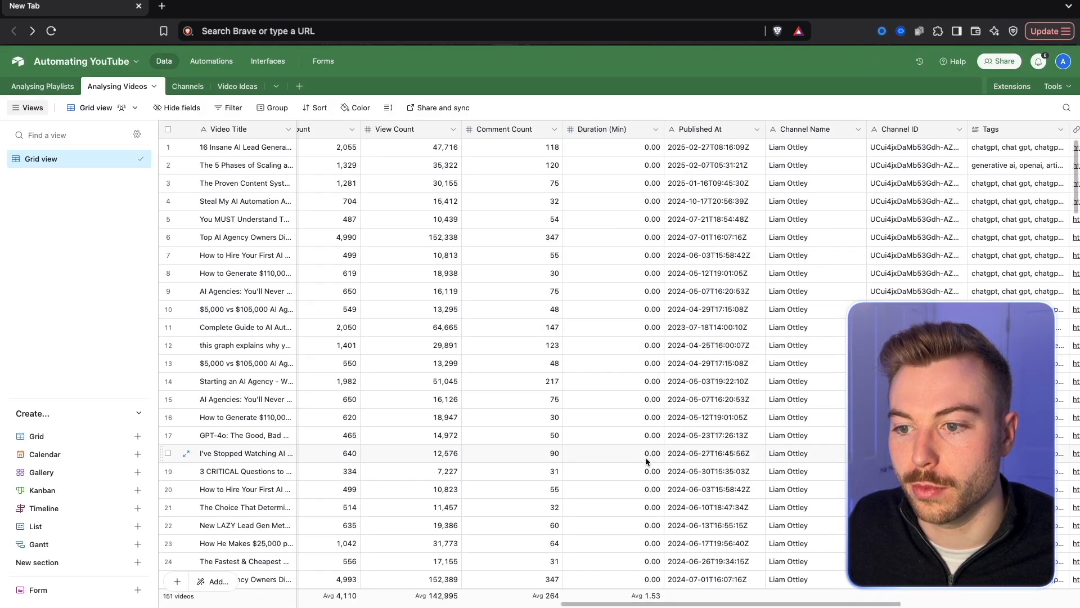
scroll(647, 439, down, 20)
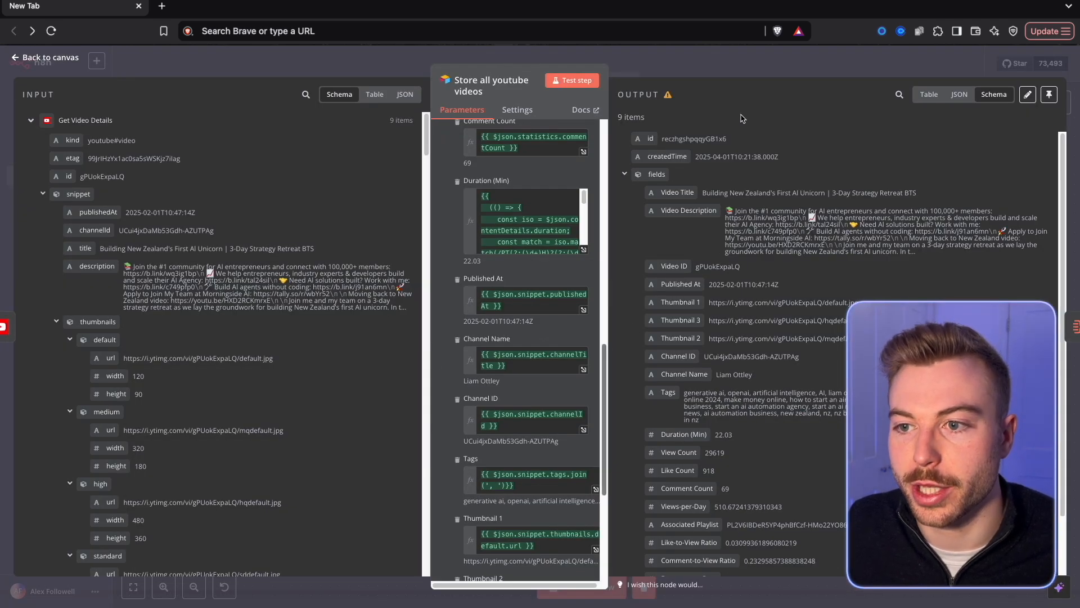
click(740, 63)
Move If1 closer to Aggregate and test-run the Aggregate and If1 nodes.
drag(497, 404, 475, 400)
right_click(423, 409)
click(446, 437)
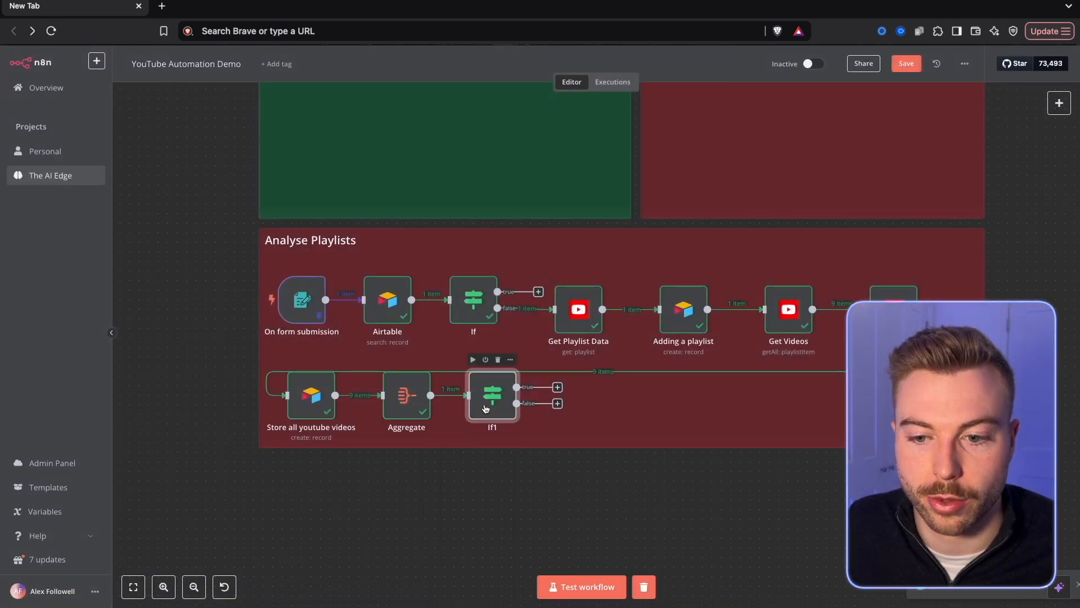
right_click(485, 407)
click(502, 438)
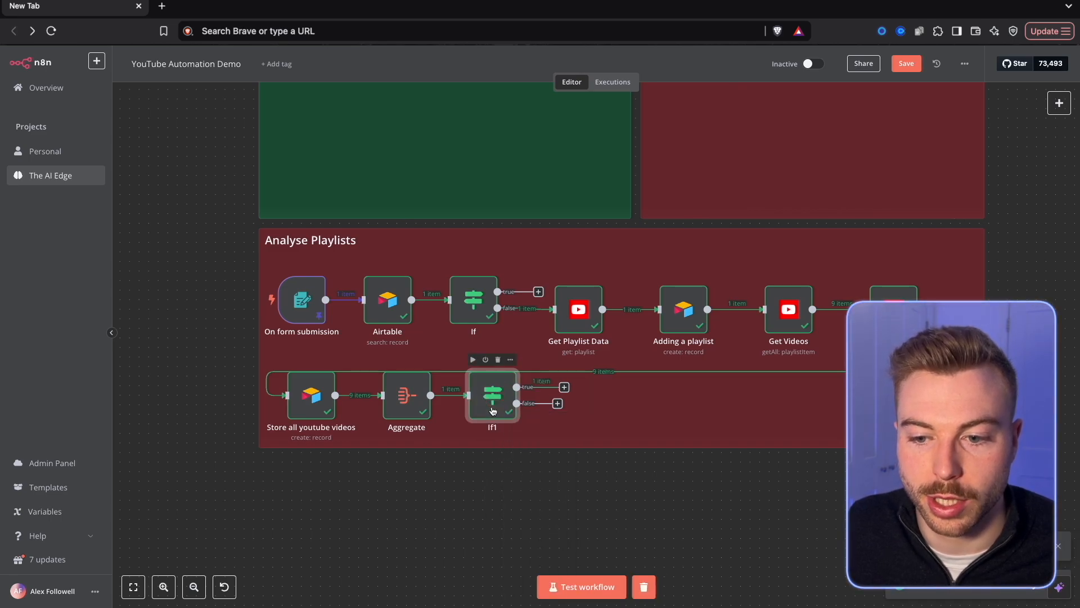
double_click(493, 412)
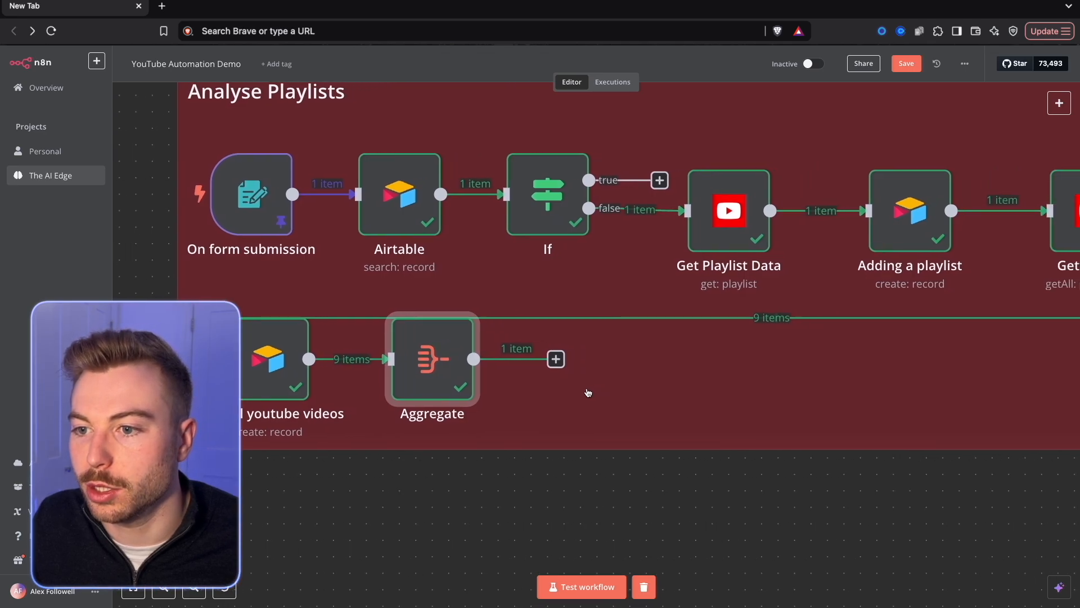
Add an Airtable Search records node directly after the Aggregate node.
drag(588, 392, 550, 391)
click(520, 357)
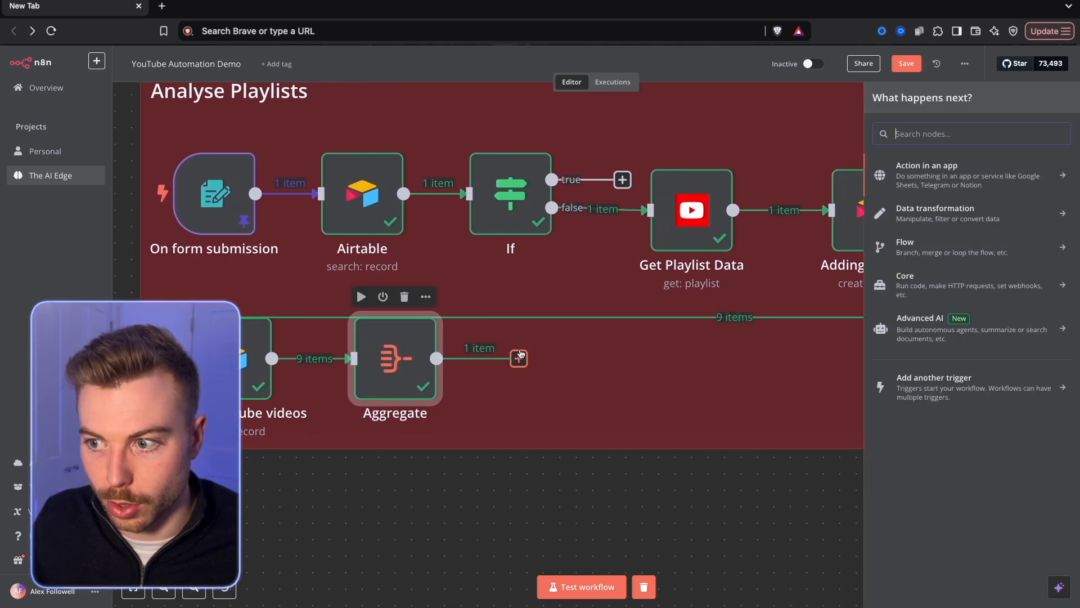
text(air)
key(Return)
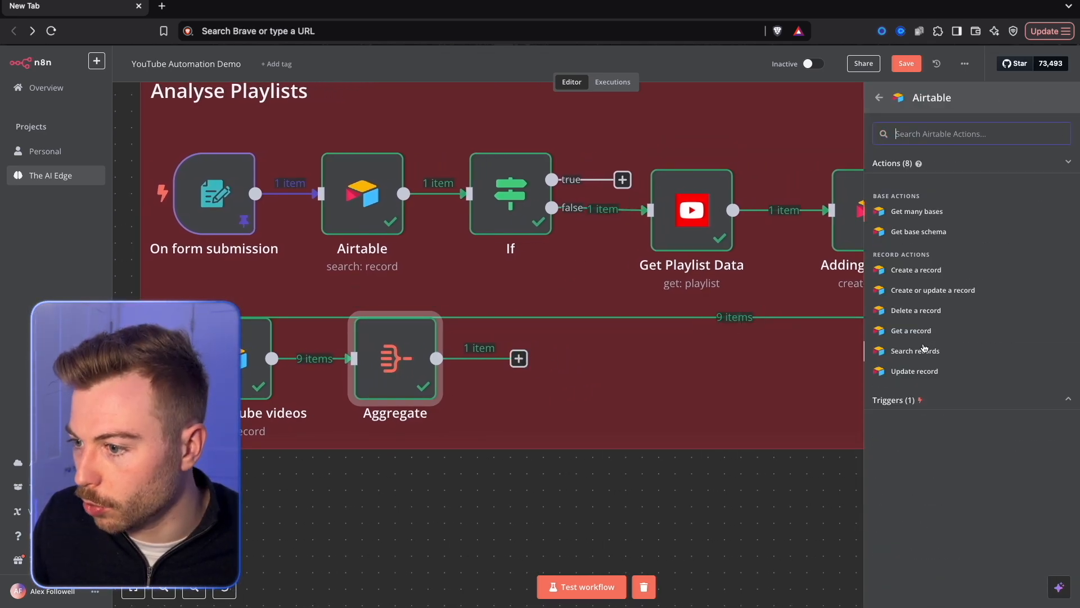
click(917, 351)
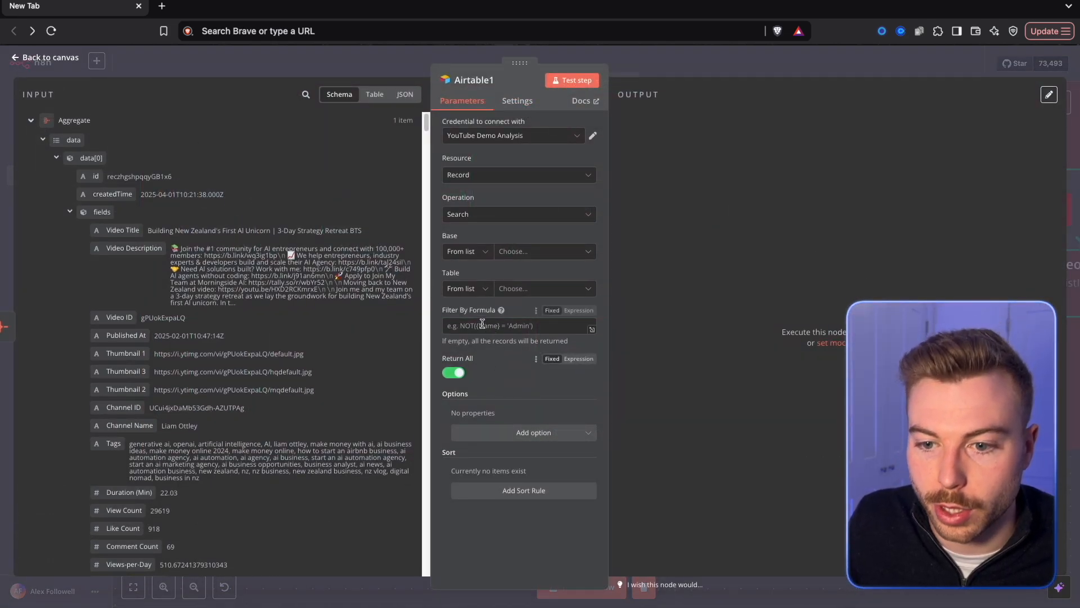
Search the Channels table of the Automating YouTube base with filter {channel name}="{{ $('Get Playlist Data').item.json.snippet.channelTitle }}" and test the node.
click(481, 325)
text({channel ID)
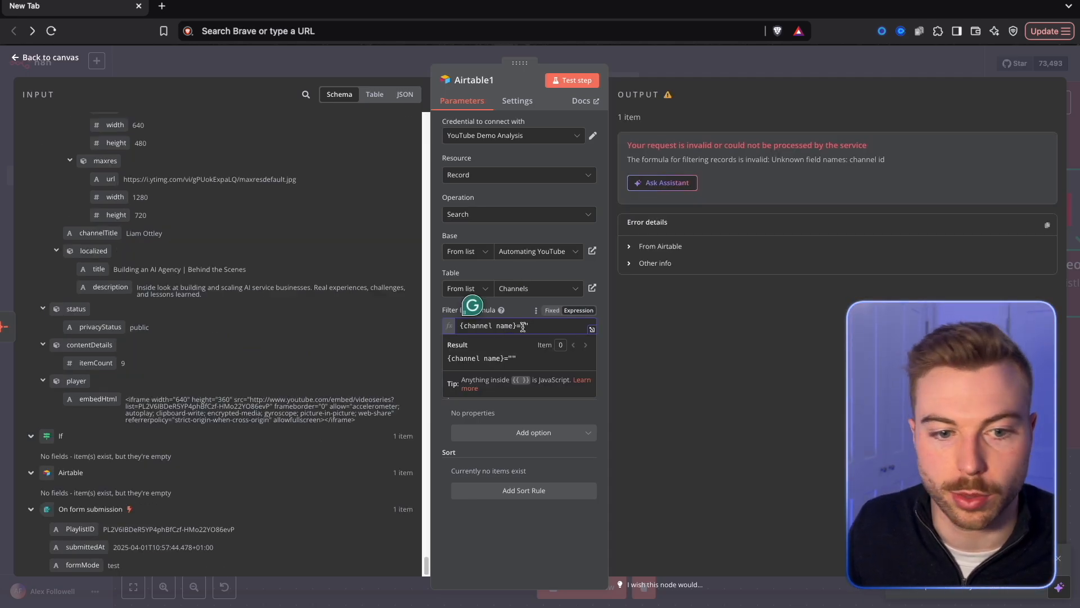
drag(98, 233, 544, 344)
click(572, 80)
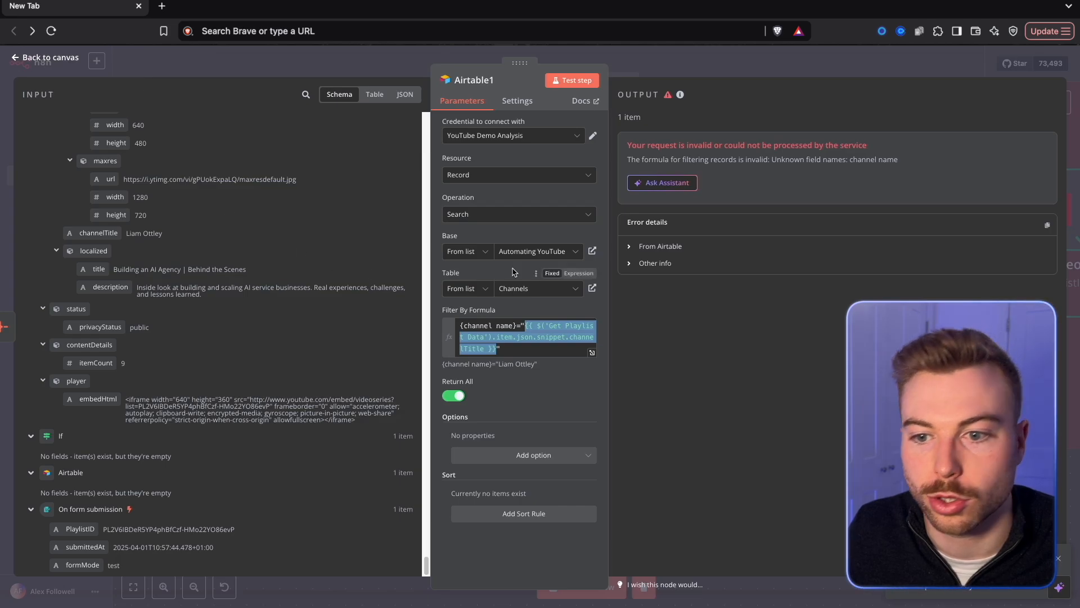
Change the field in the filter formula to {name}, test the search again and return to the canvas.
click(482, 323)
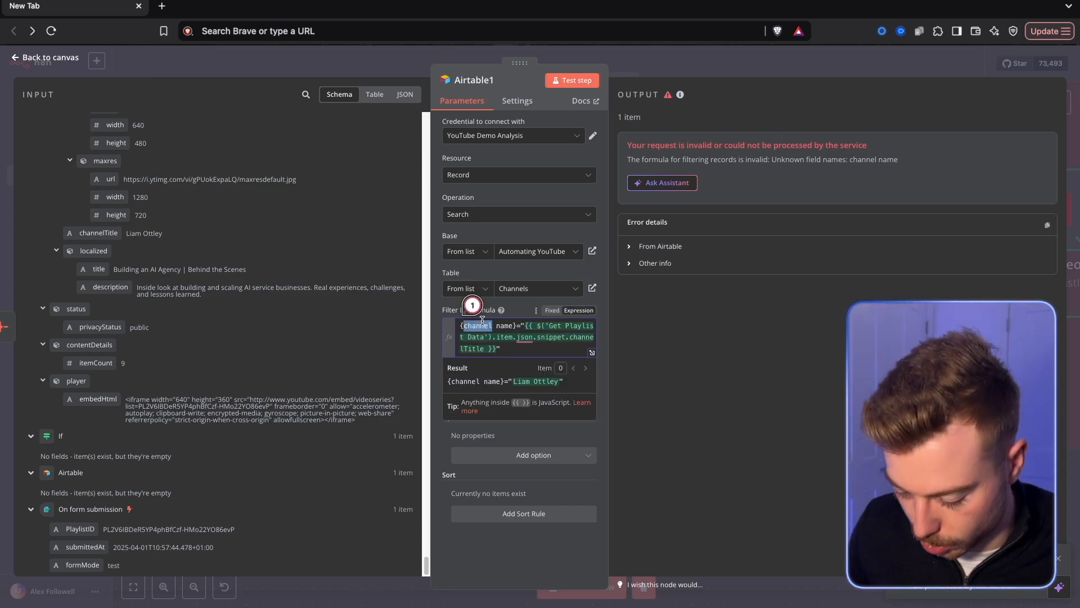
key(BackSpace)
key(Delete)
click(572, 79)
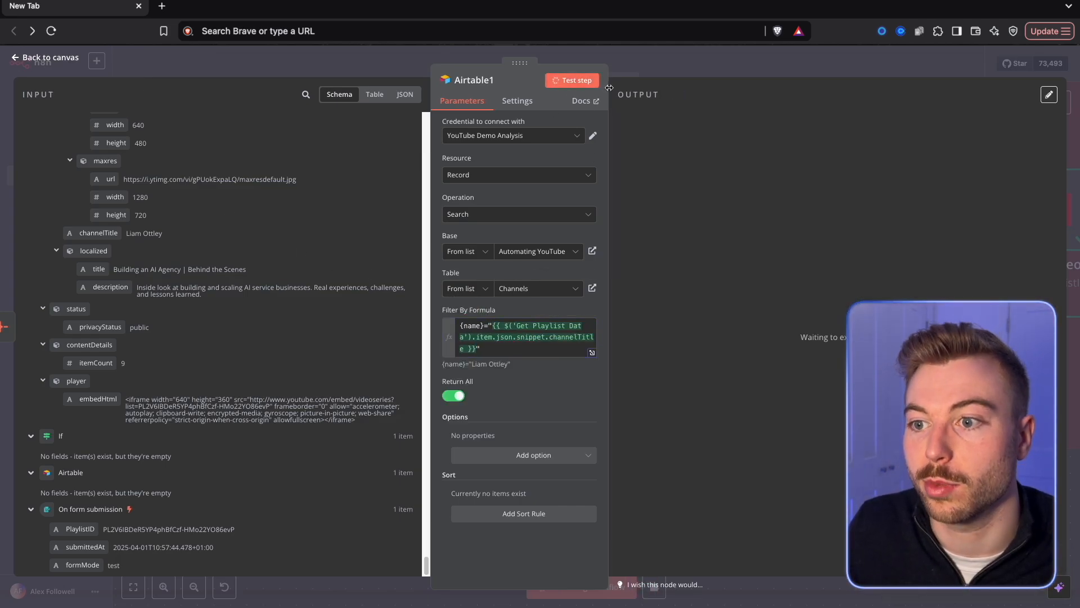
key(Escape)
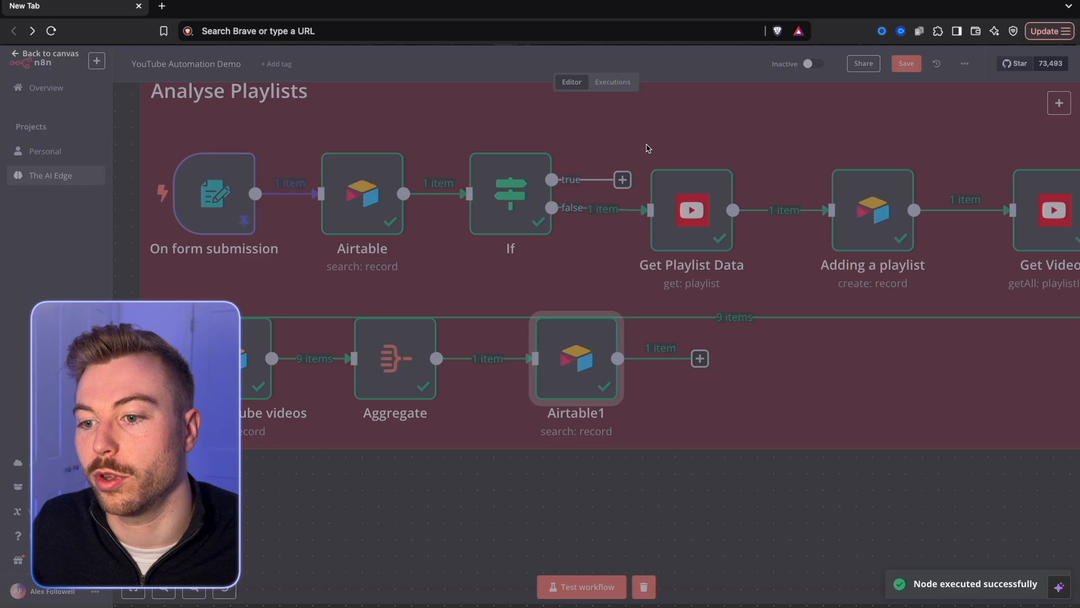
Add an If node after Airtable1 and map its condition's first value to {{ $json.id }}.
scroll(689, 380, up, 3)
click(705, 350)
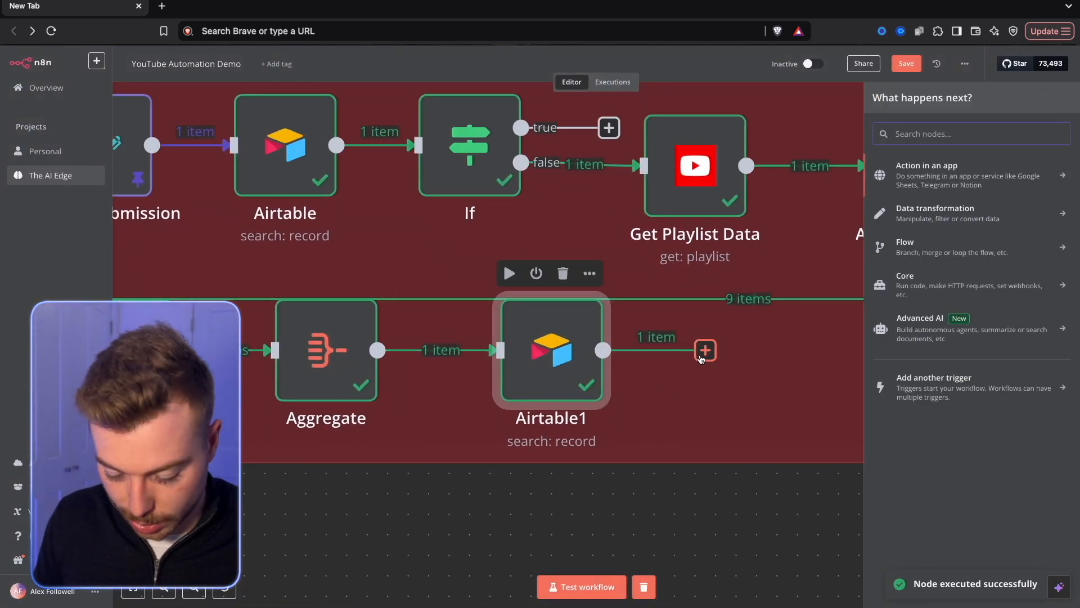
text(if)
click(979, 170)
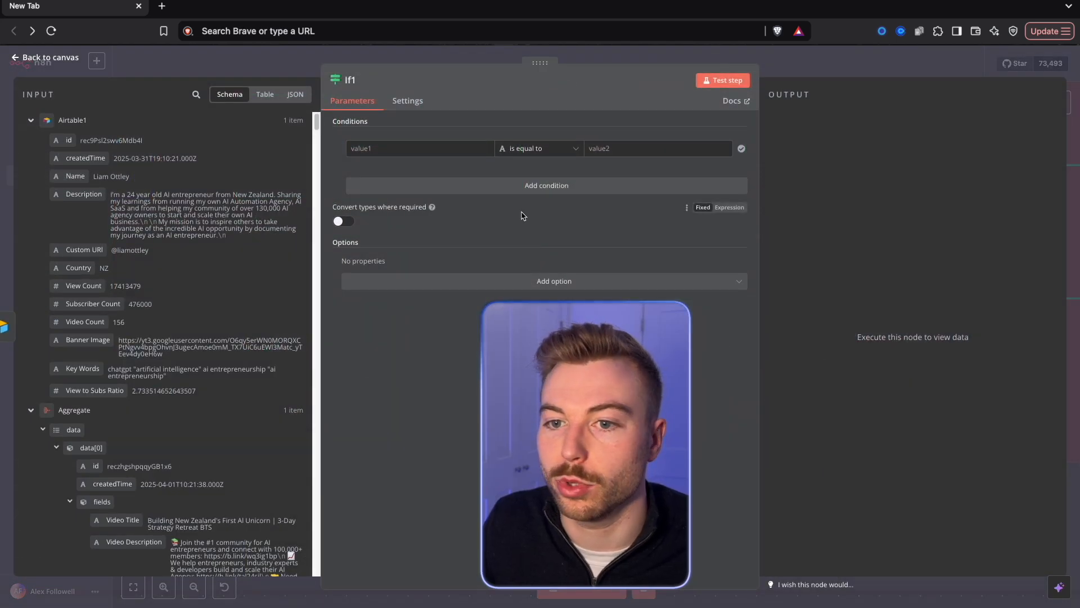
drag(352, 145, 428, 148)
click(539, 147)
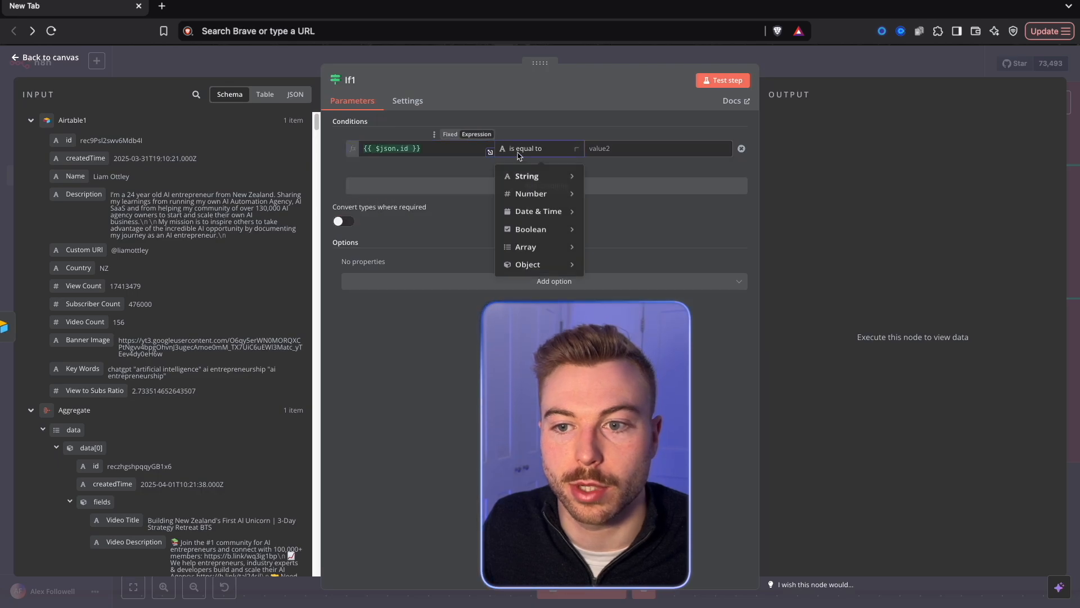
click(846, 72)
Set the If1 condition's operator to exists and return to the canvas.
scroll(840, 342, down, 1)
drag(841, 342, 502, 313)
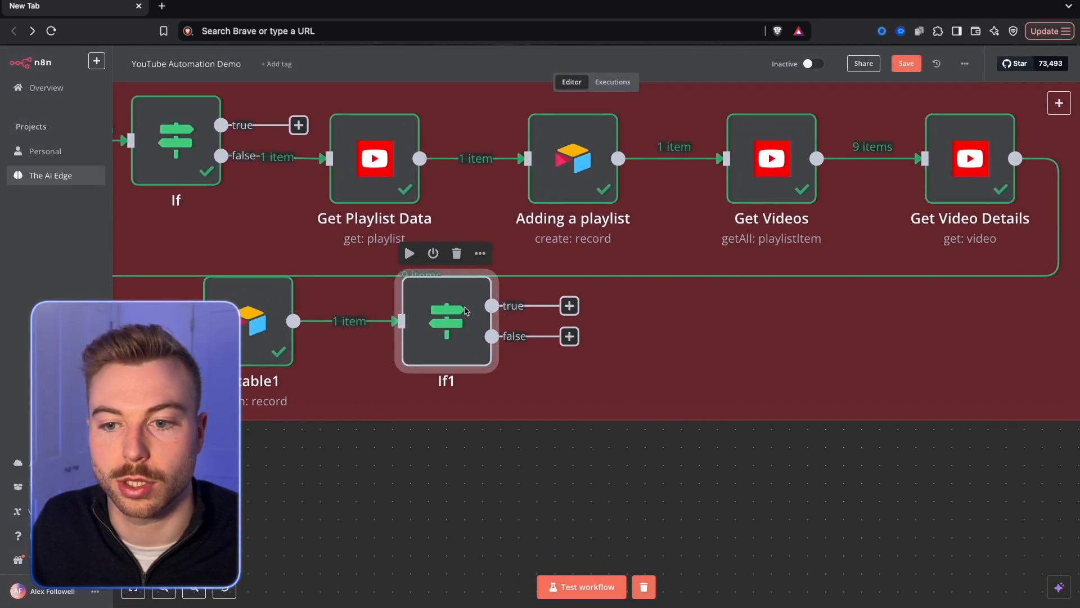
scroll(455, 337, down, 1)
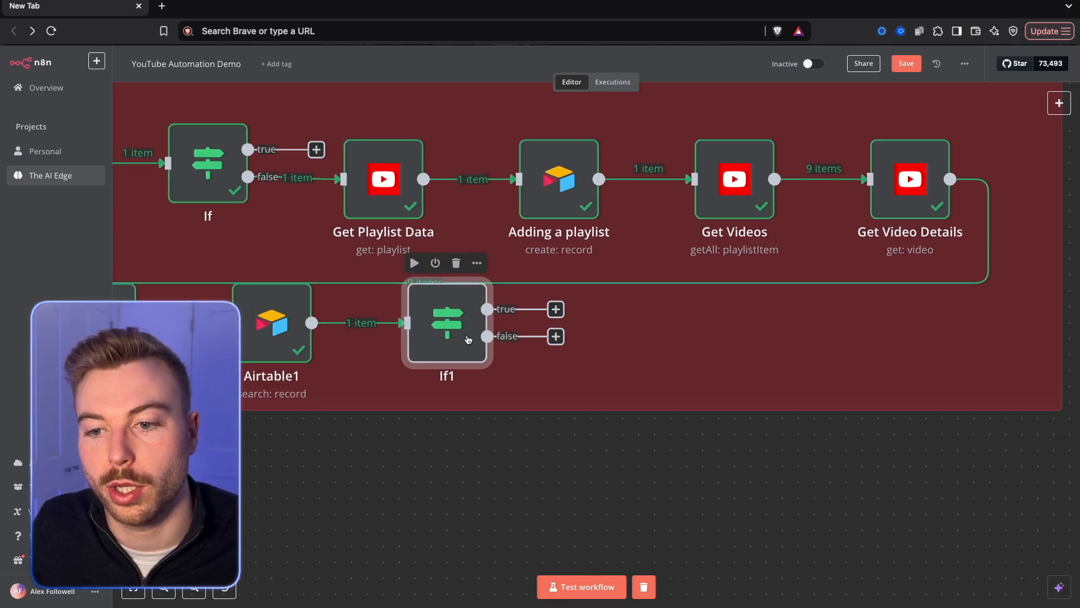
Add a YouTube Get a channel node on If1's false branch and name it Channel ID.
click(556, 336)
text(you)
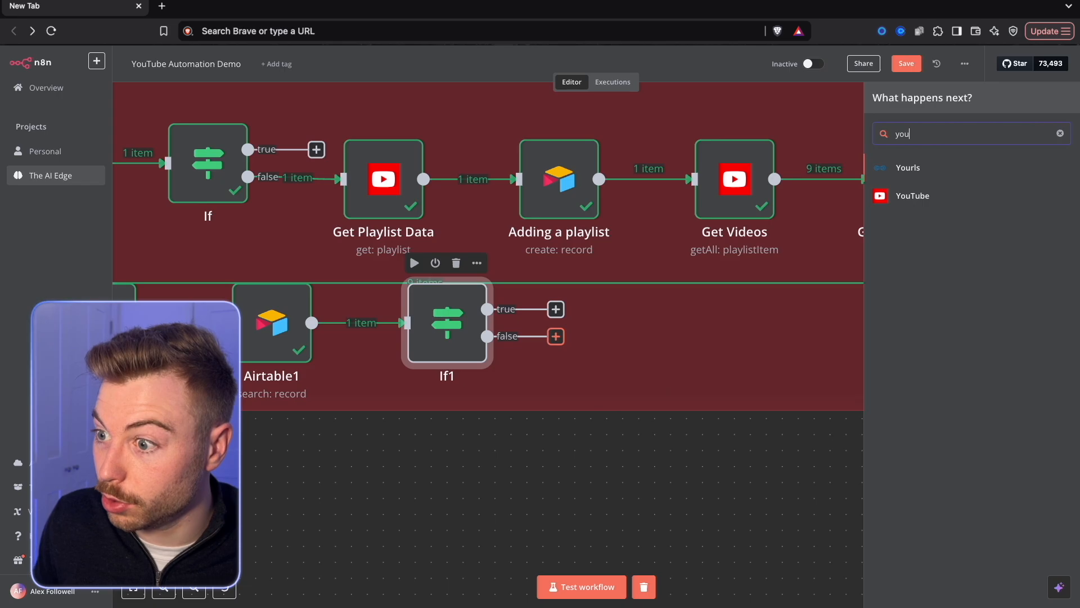
click(945, 192)
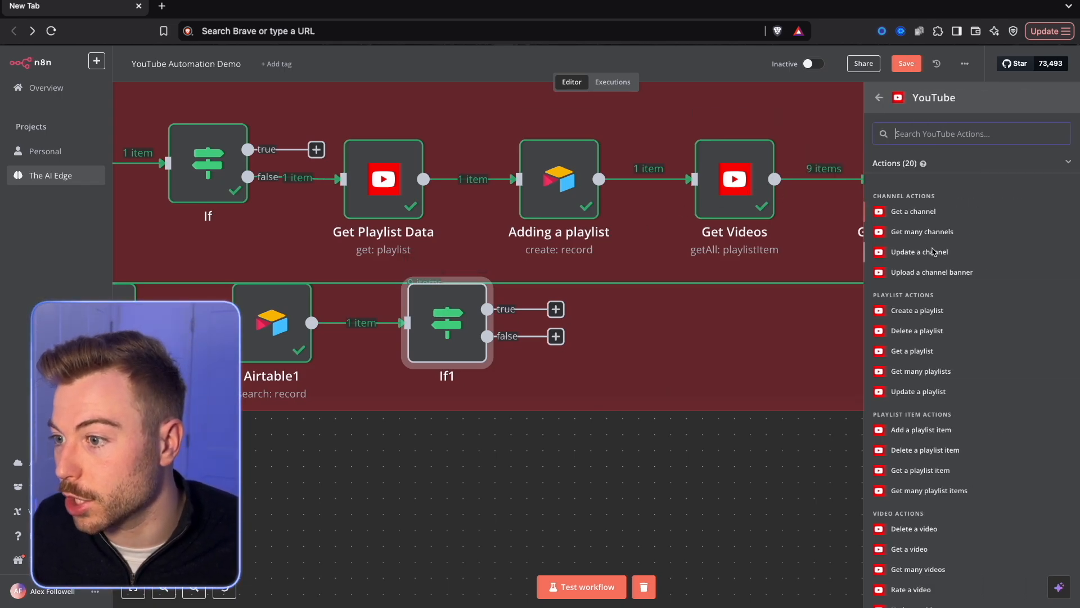
scroll(929, 322, down, 3)
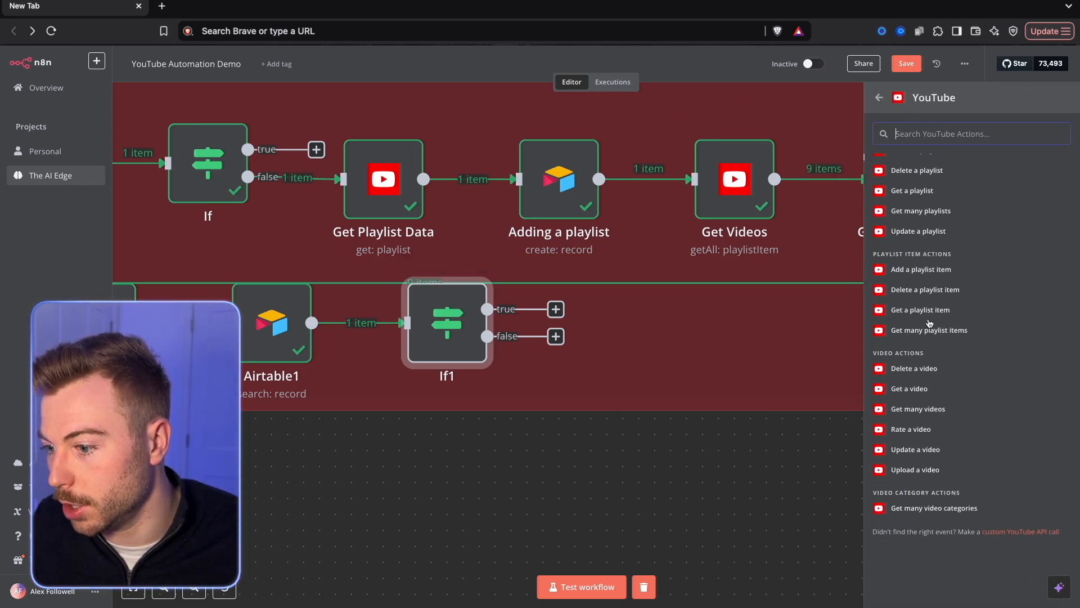
scroll(939, 387, up, 3)
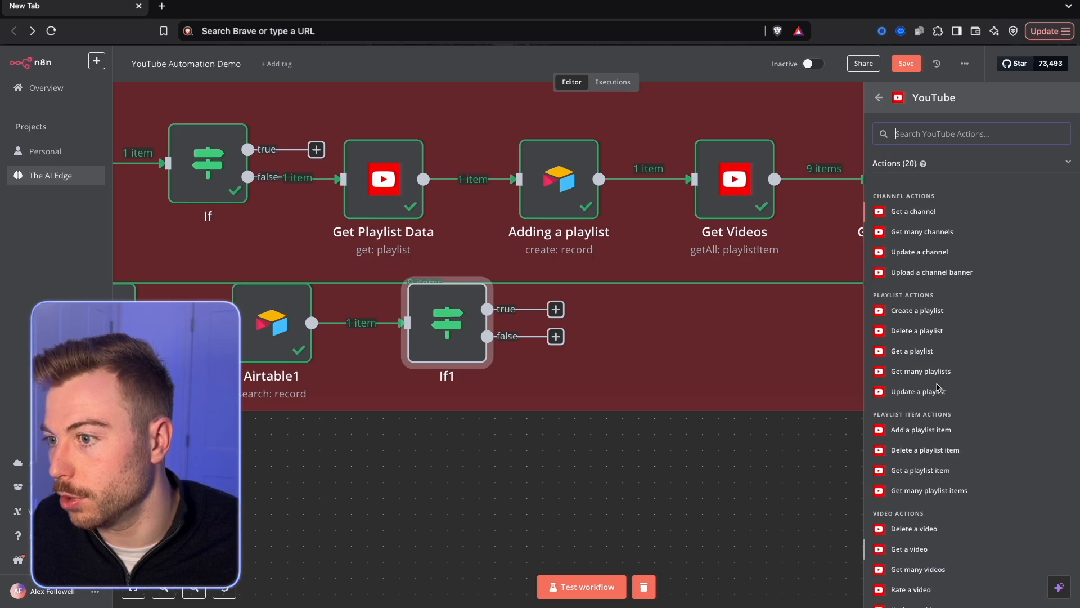
click(929, 212)
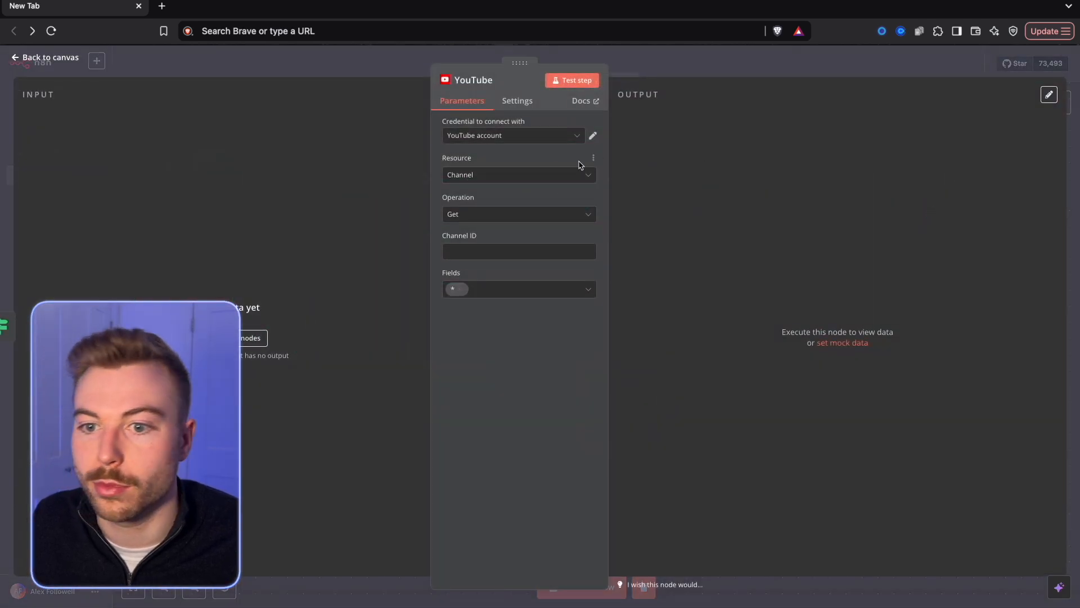
click(749, 62)
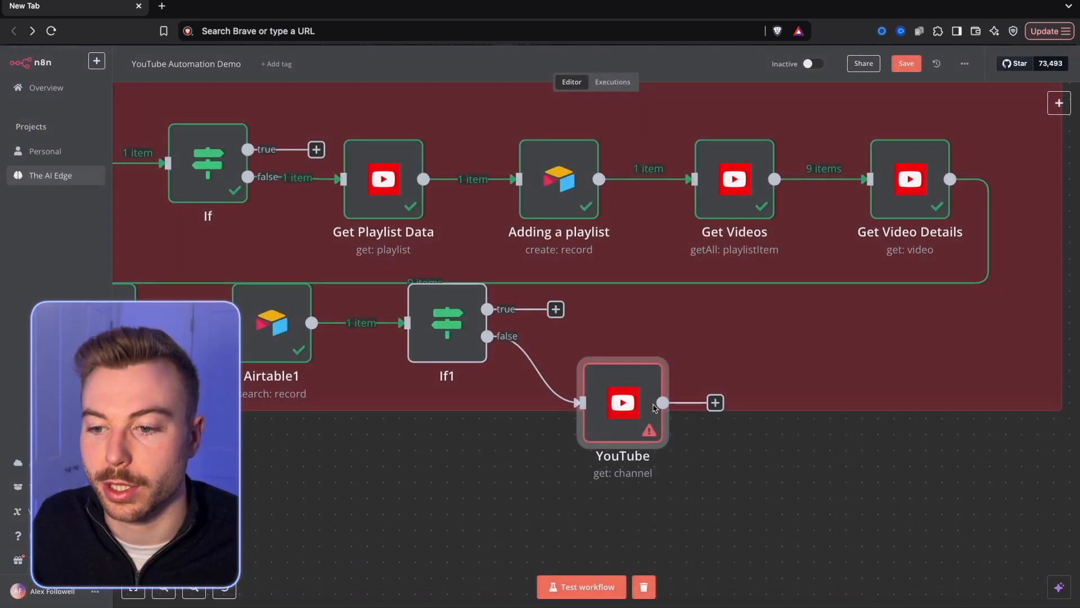
Test the If1 node and check which input data reaches the Channel ID node.
right_click(460, 317)
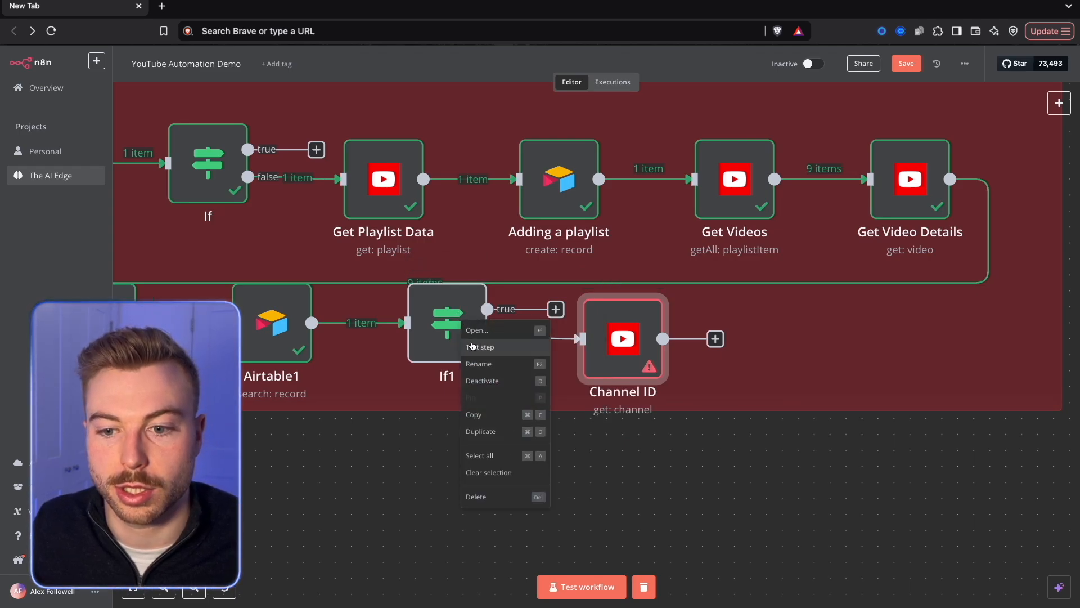
click(479, 345)
double_click(601, 330)
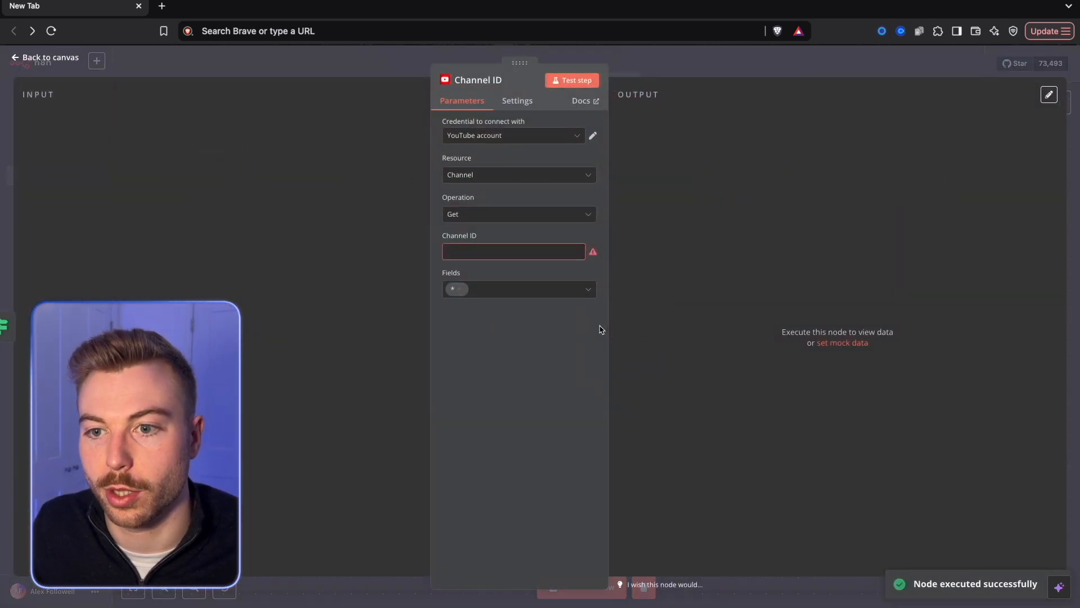
click(387, 72)
Turn on Always Output Data for the If1 node, test it and recheck the Channel ID node's input.
double_click(453, 320)
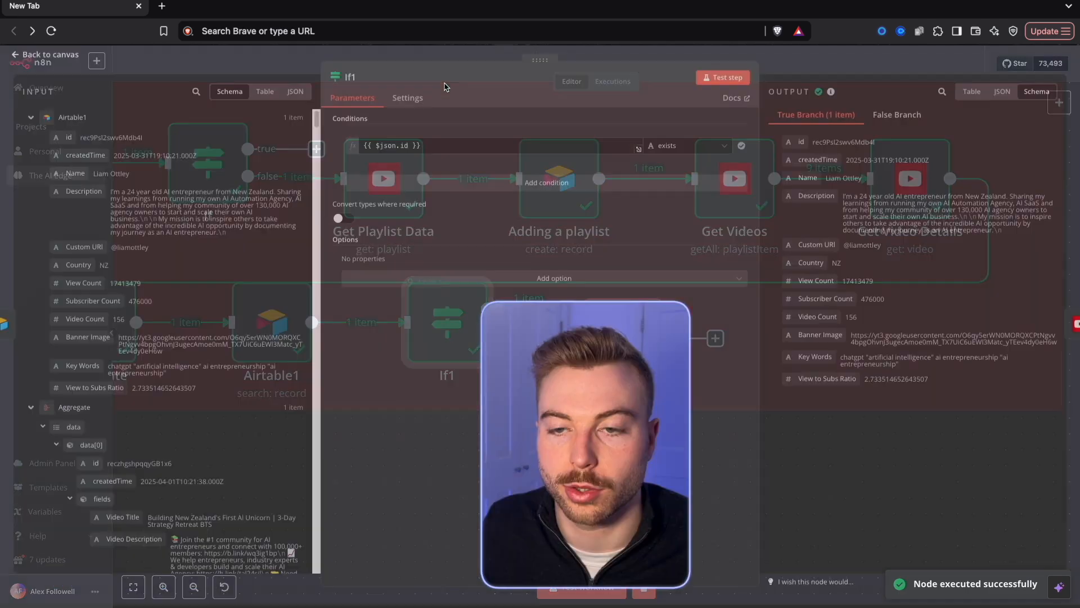
click(407, 100)
click(344, 140)
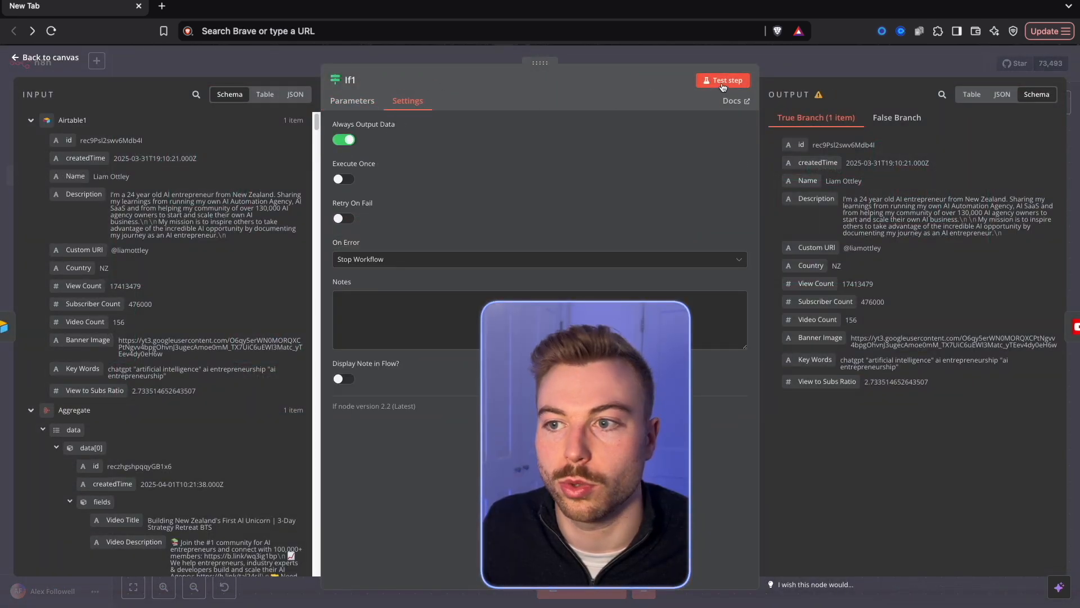
click(723, 80)
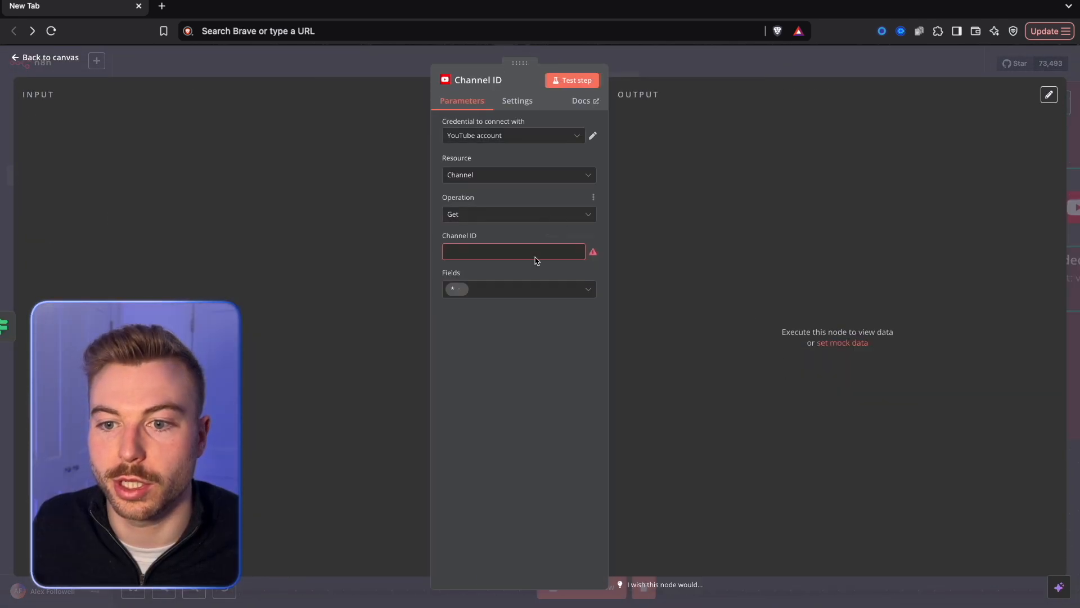
click(658, 70)
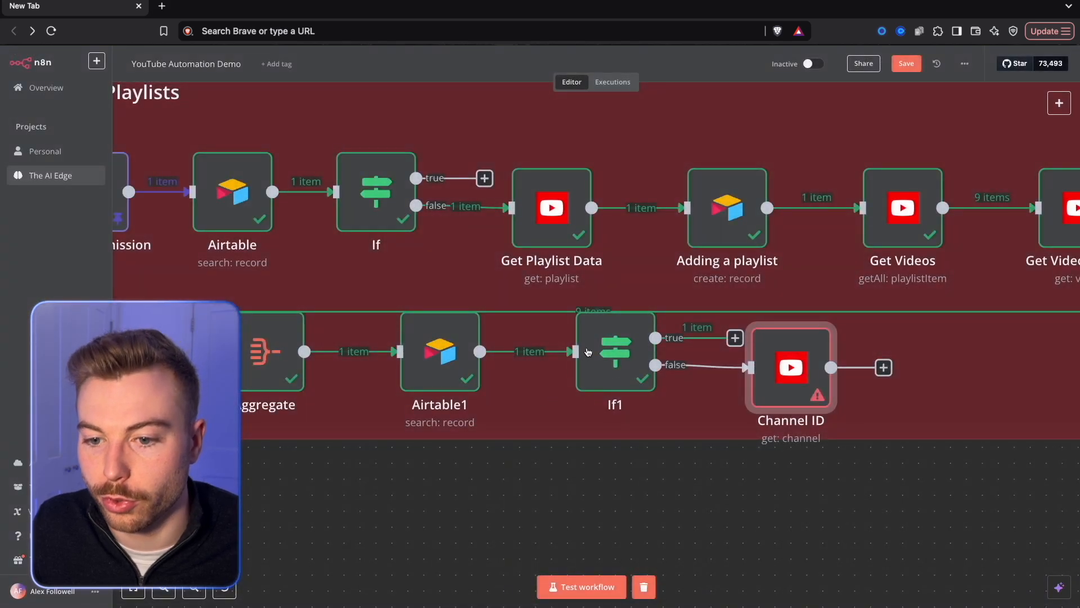
Review the If1 condition's operator, keeping it as exists, and test the node from the canvas.
scroll(511, 478, up, 1)
click(628, 378)
double_click(628, 378)
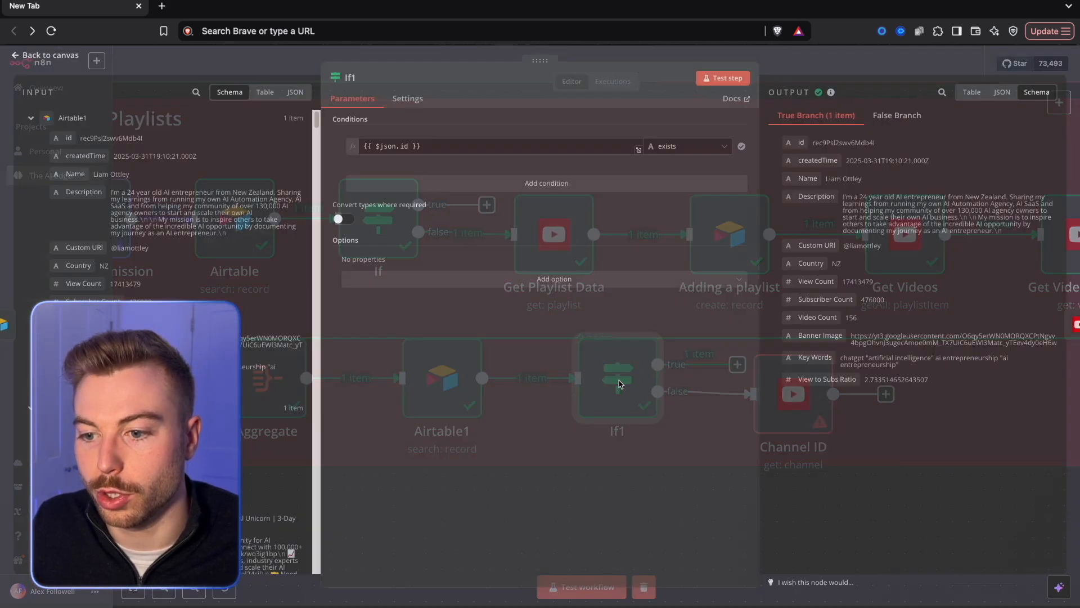
click(681, 147)
mouse_move(684, 179)
click(756, 182)
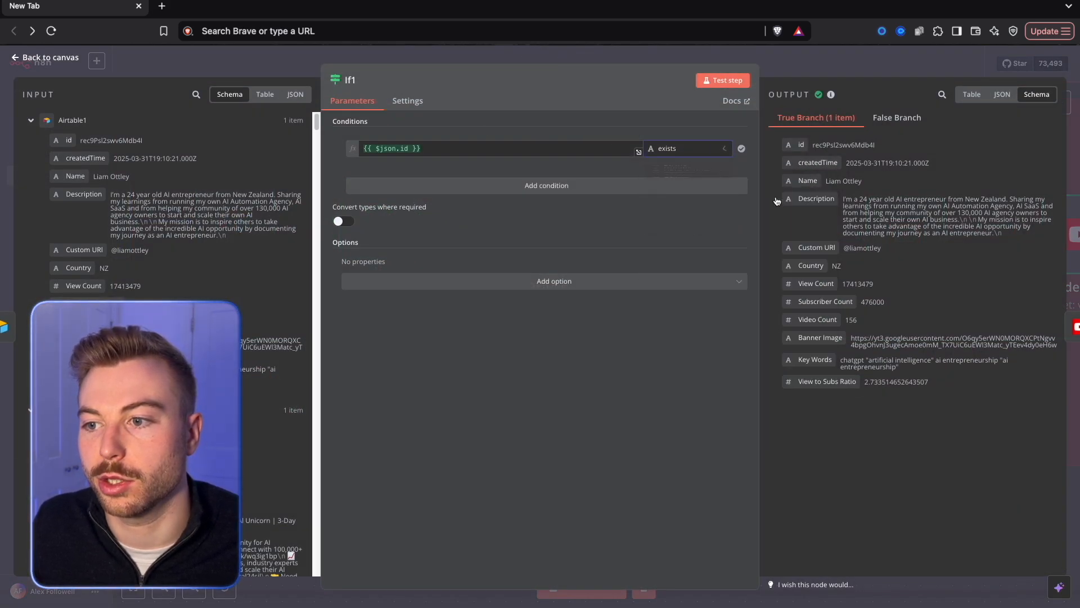
click(816, 69)
right_click(636, 386)
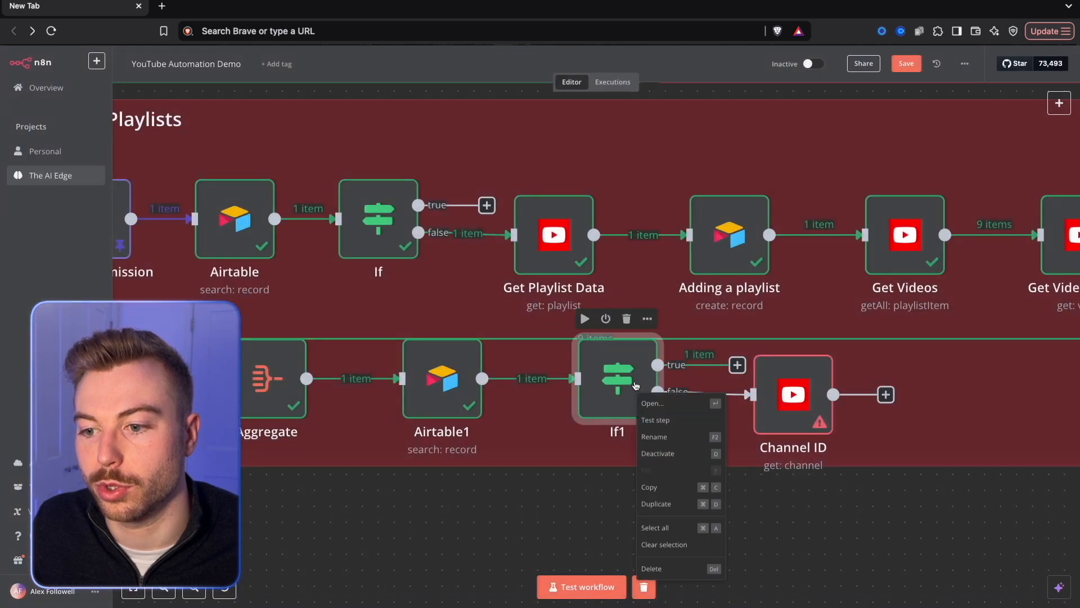
click(656, 423)
Open the Channel ID node and search its input data for channelid.
double_click(790, 397)
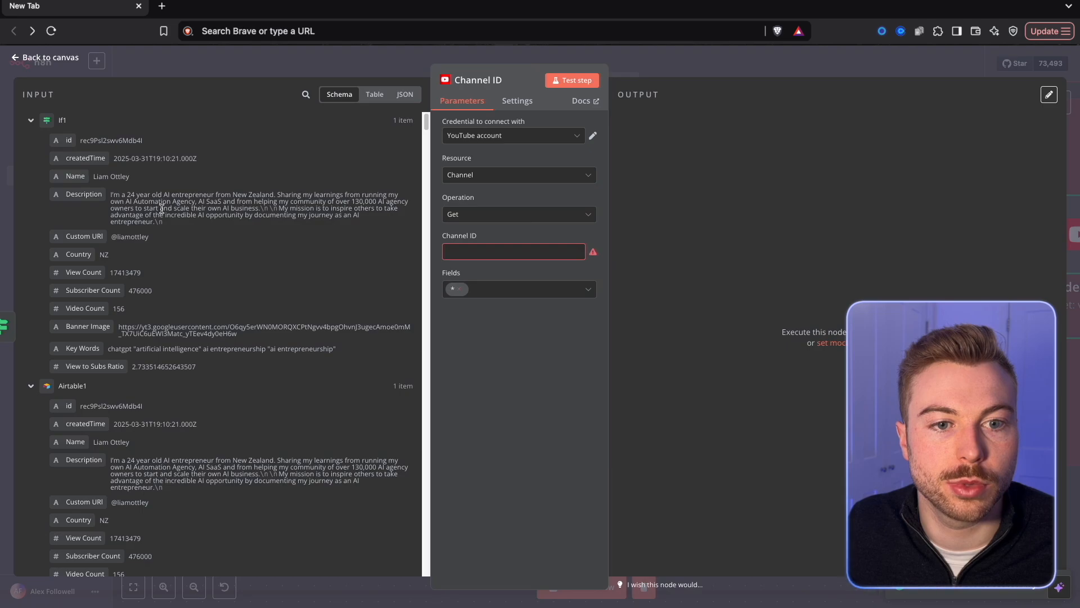
scroll(156, 196, down, 1)
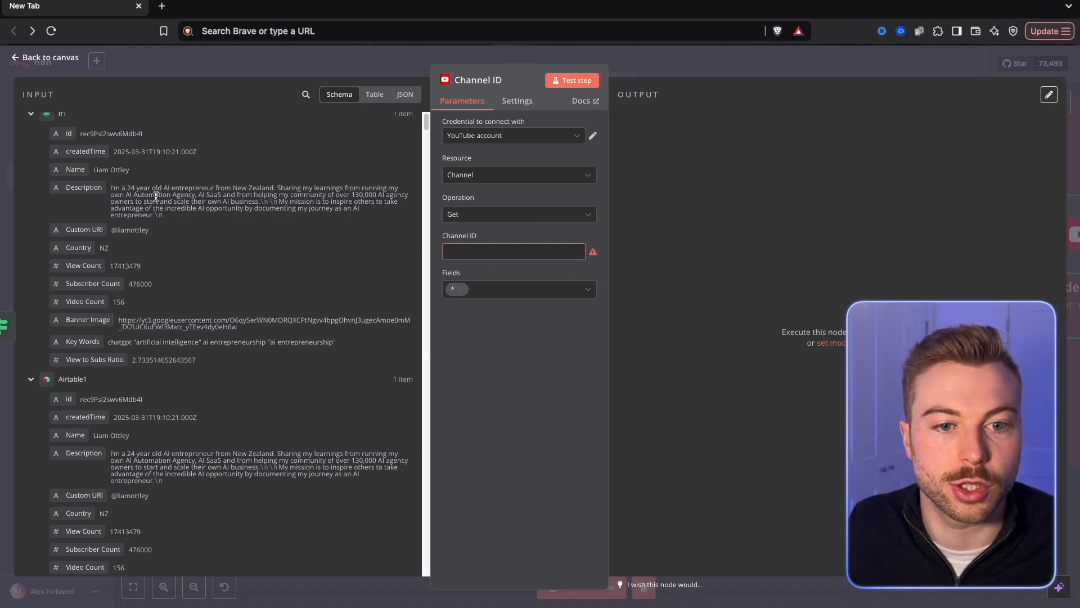
scroll(160, 225, down, 3)
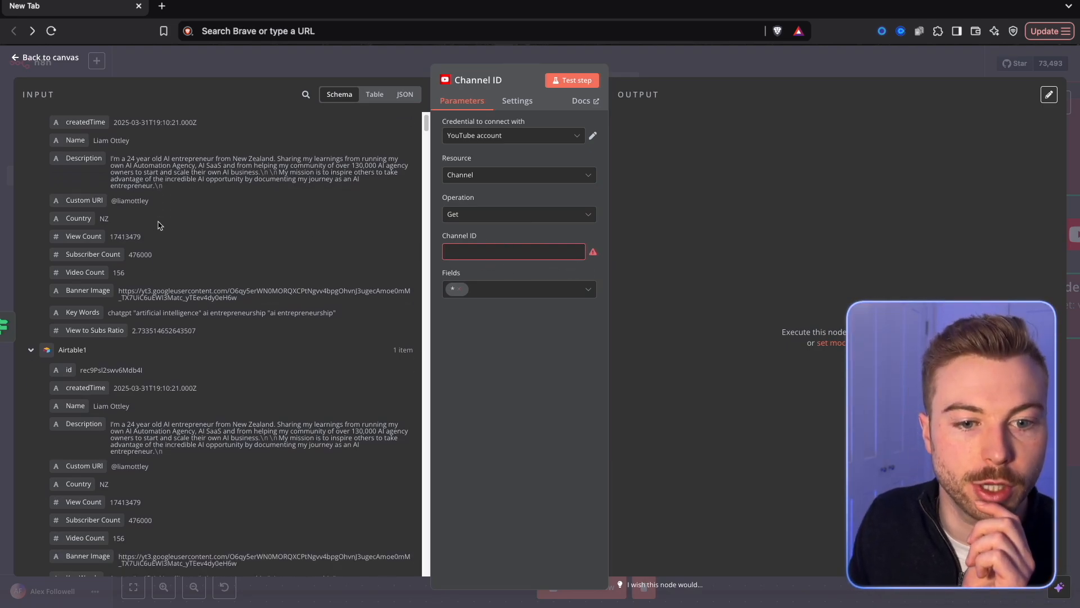
scroll(159, 225, down, 10)
click(307, 92)
text(id)
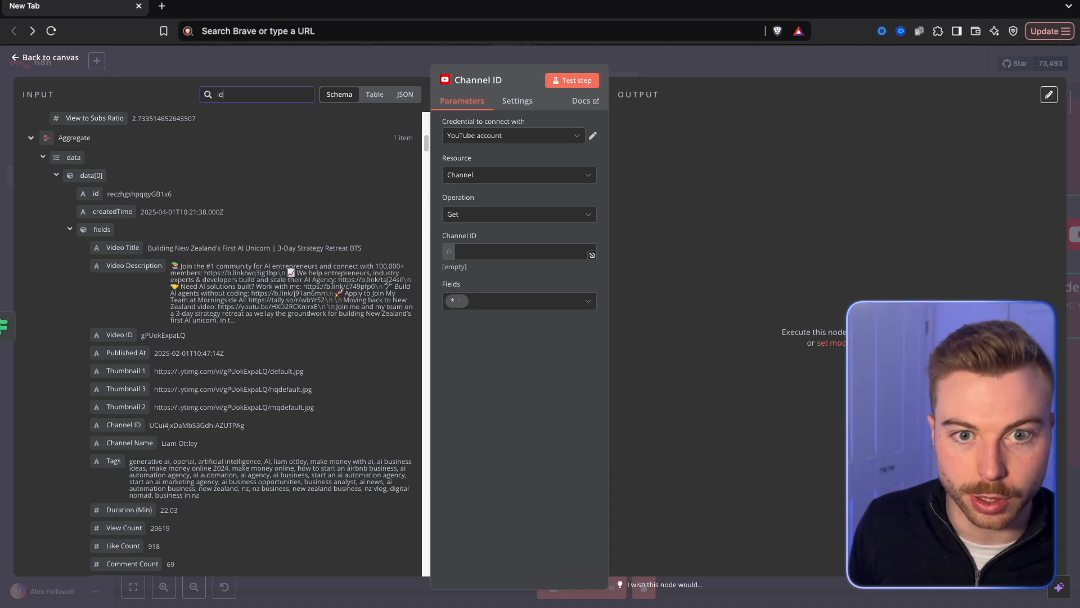
key(BackSpace)
key(BackSpace)
text(channelid)
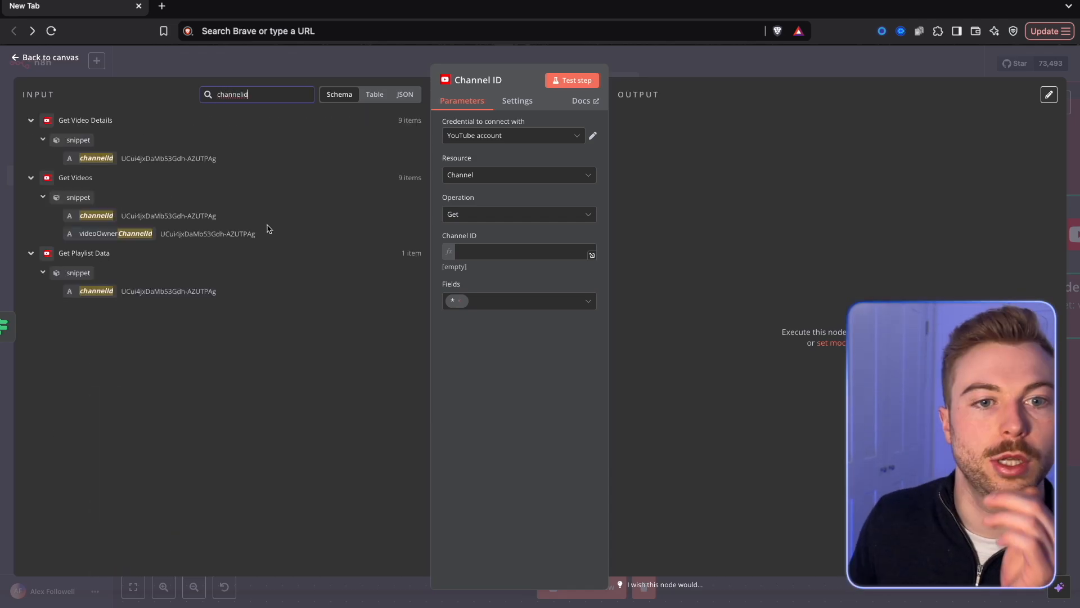
Map the Channel ID field to {{ $('Get Playlist Data').item.json.snippet.channelId }}, test the node and review its output.
drag(329, 197, 506, 253)
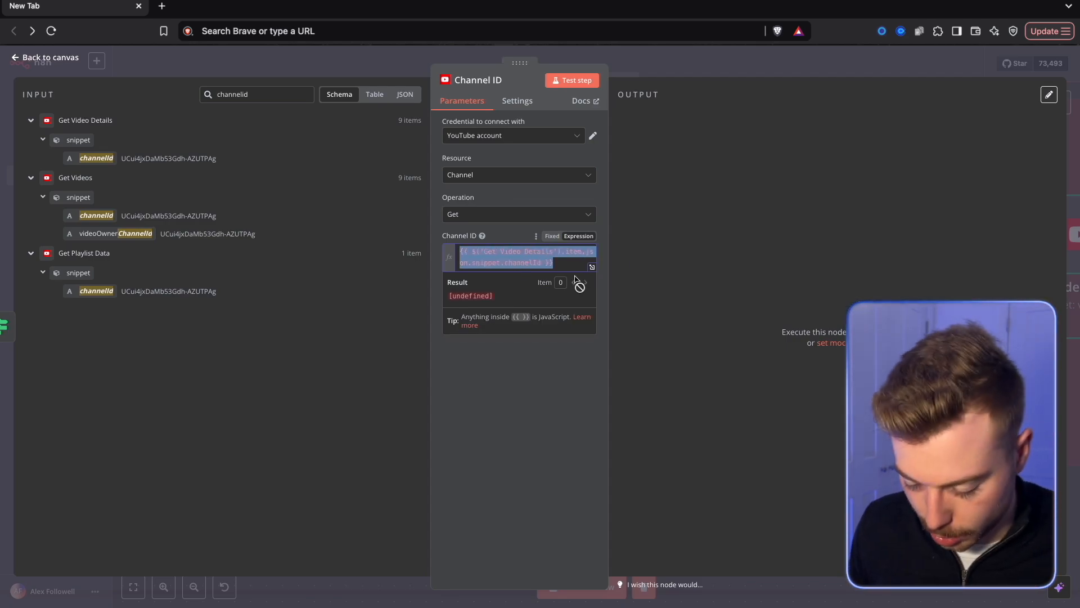
key(BackSpace)
drag(101, 293, 563, 253)
click(588, 80)
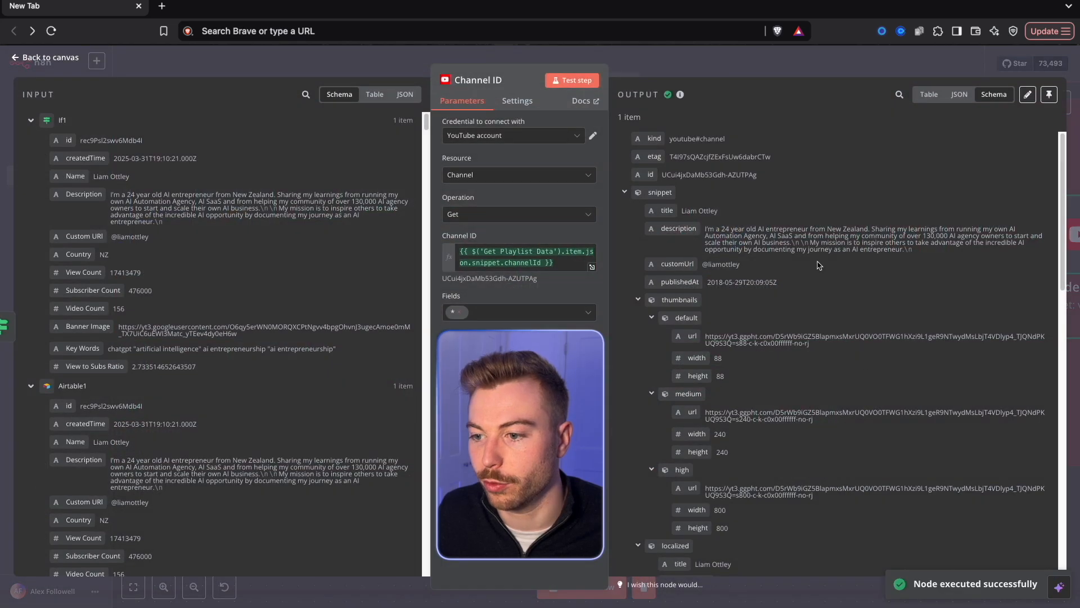
scroll(798, 292, down, 10)
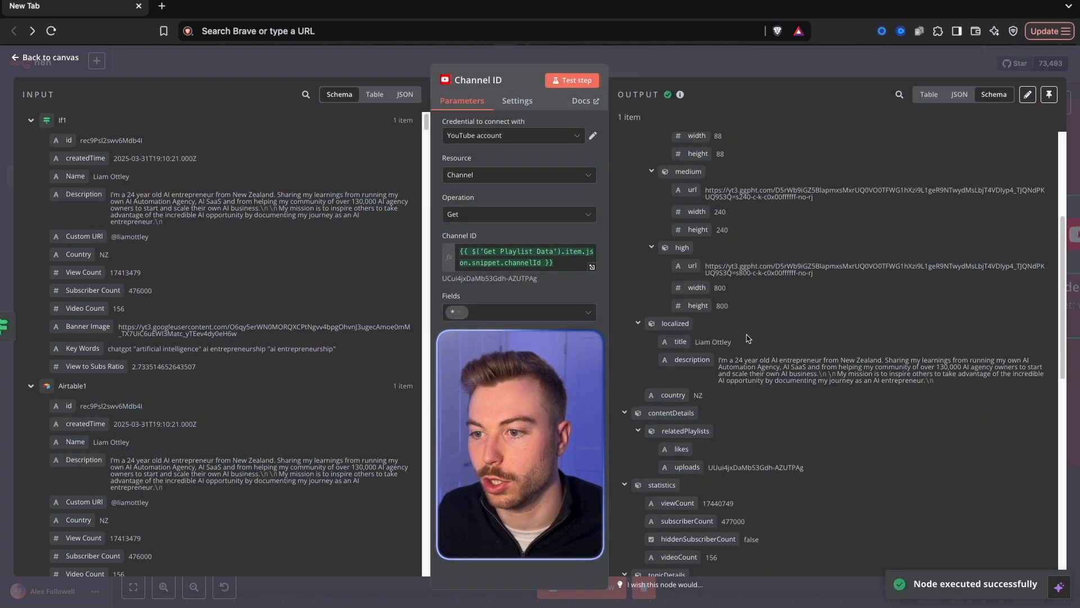
scroll(748, 337, up, 10)
click(730, 69)
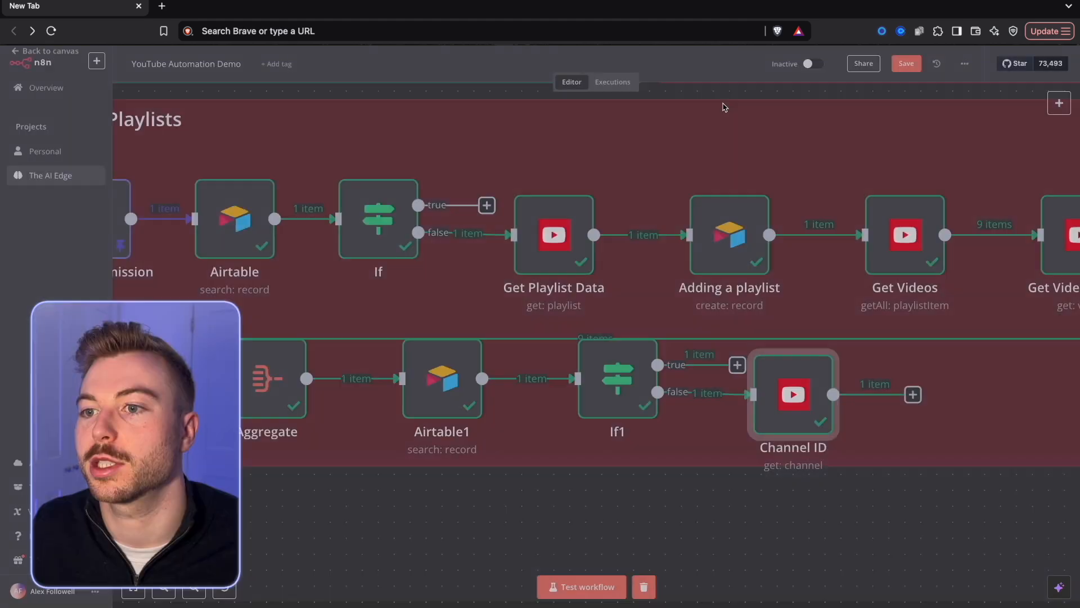
Add an Airtable Create a record node after the Channel ID node.
scroll(624, 344, right, 6)
click(573, 359)
text(air)
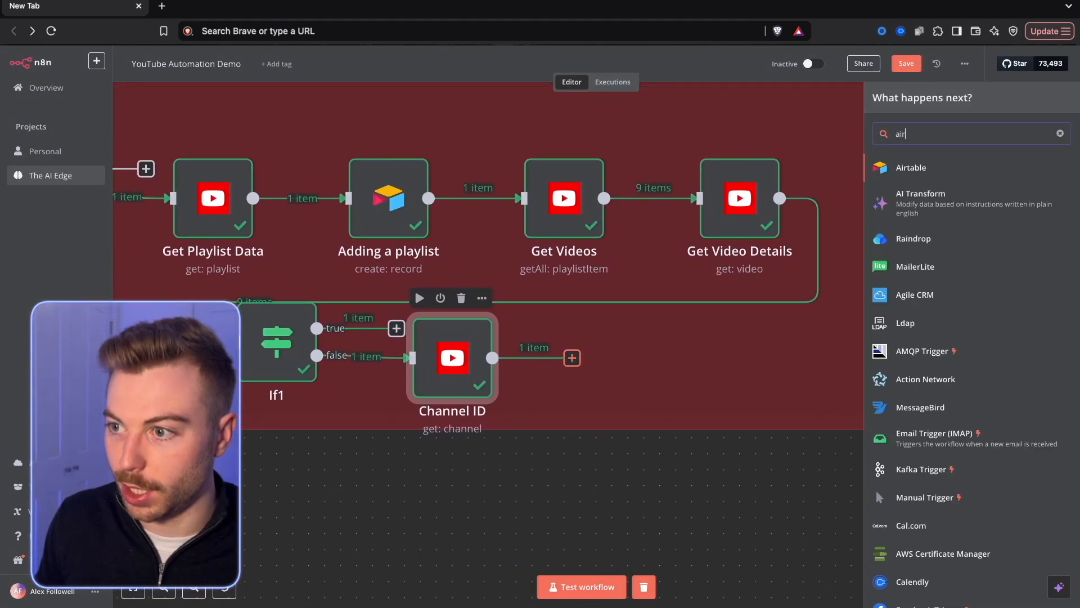
click(900, 167)
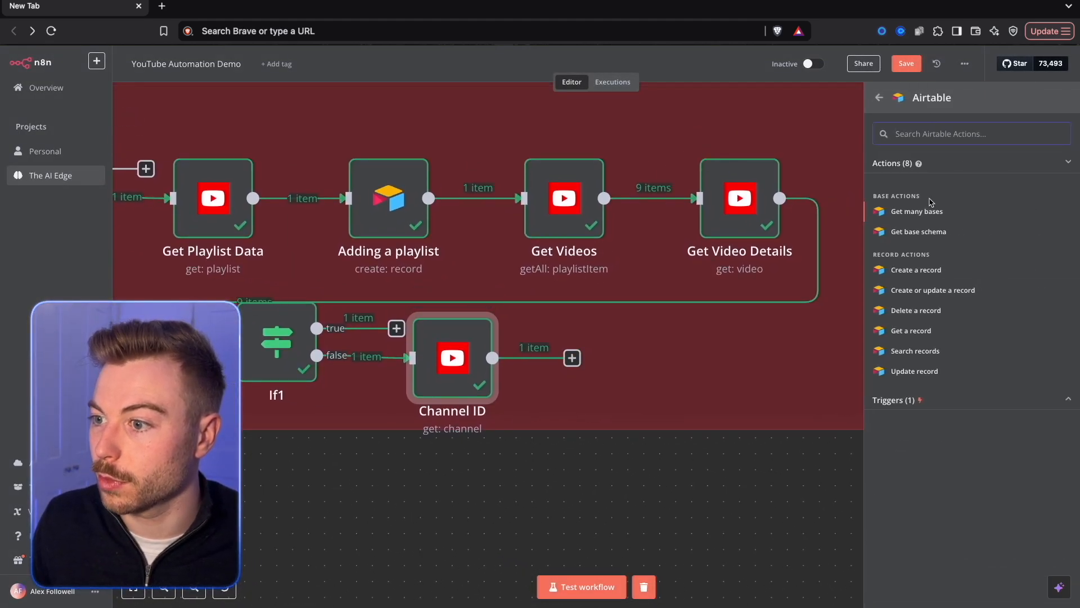
click(915, 270)
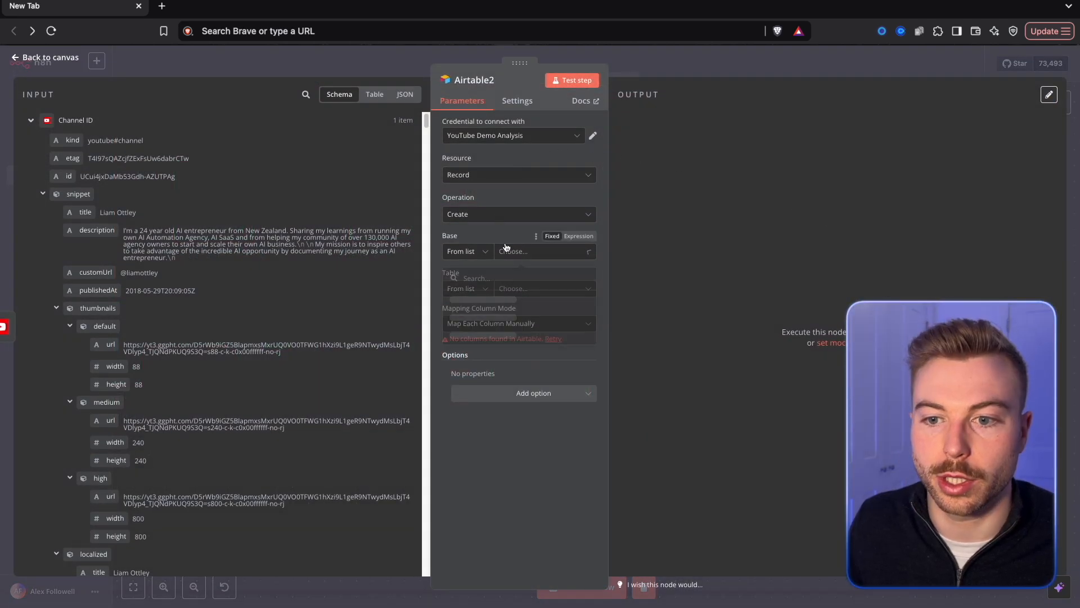
Point the new Airtable node at the Channels table of the Automating YouTube base.
click(529, 251)
click(504, 300)
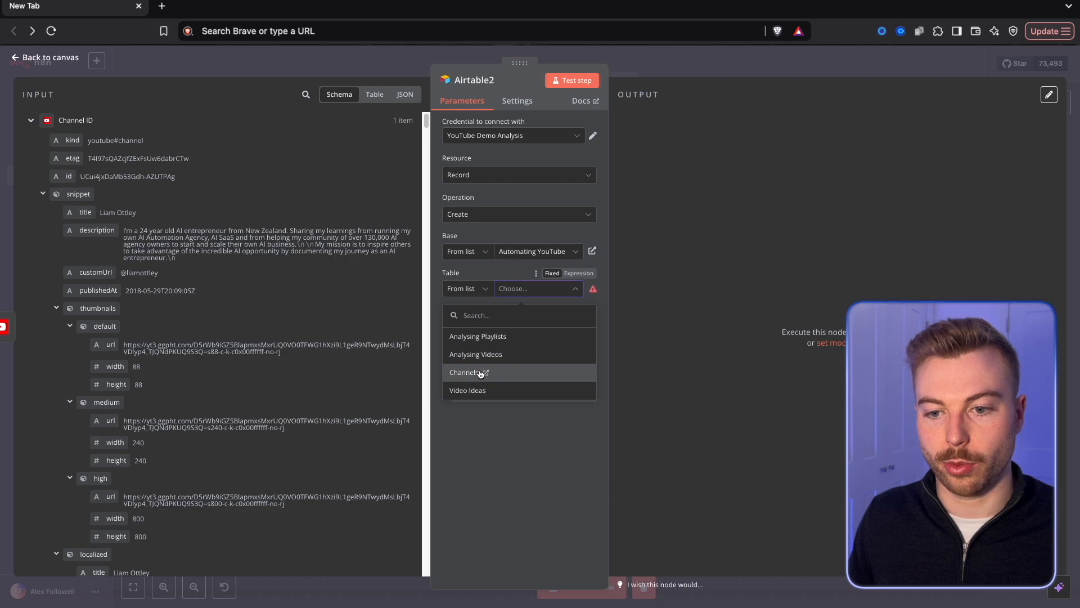
click(481, 373)
Map the Name column to {{ $json.snippet.title }} and the Description column to {{ $json.snippet.description }}.
scroll(523, 383, down, 3)
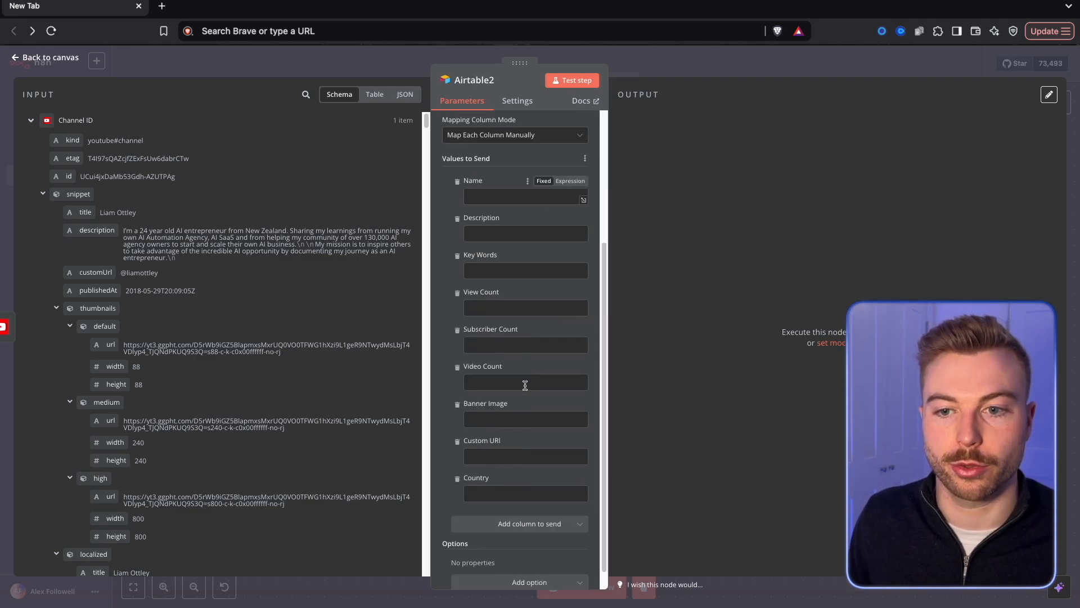
drag(84, 213, 526, 211)
drag(96, 230, 470, 263)
Map the Key Words column to {{ $json.brandingSettings.channel.keywords }} from the Channel ID data.
scroll(235, 273, down, 5)
scroll(231, 278, down, 1)
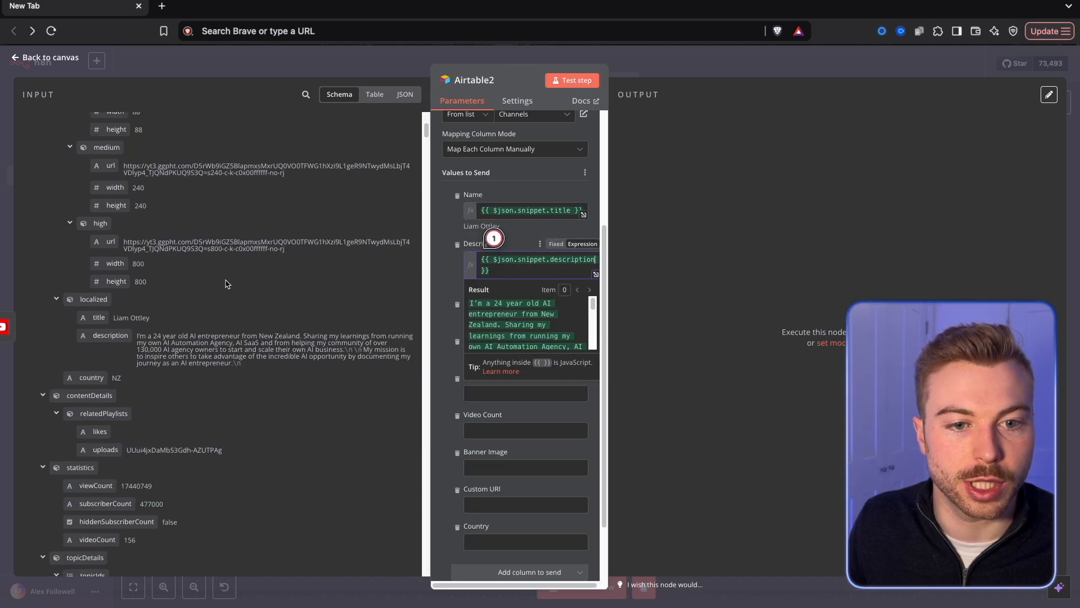
scroll(177, 384, down, 10)
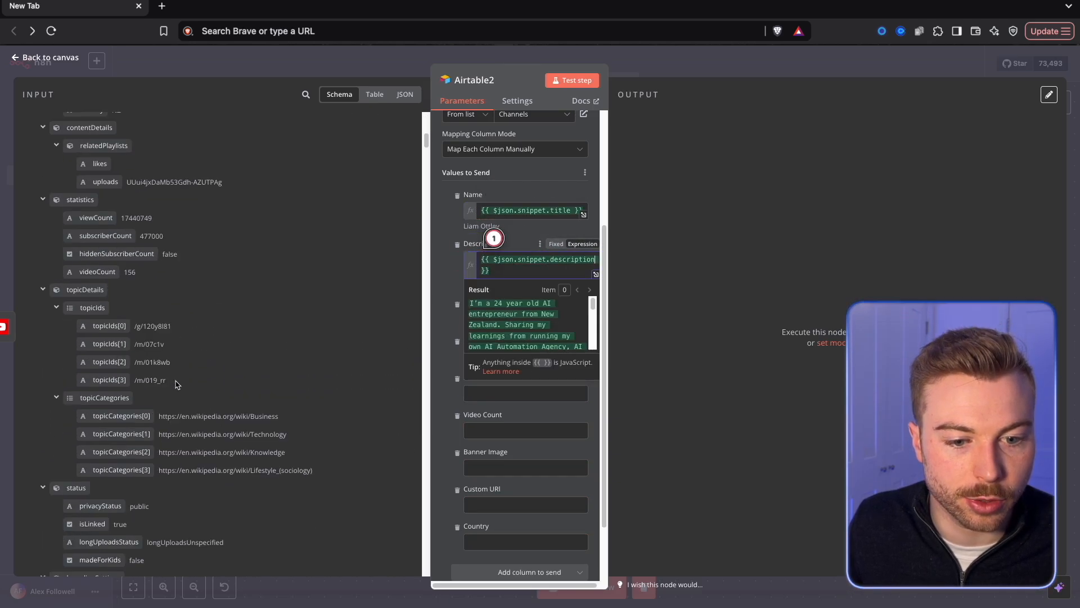
scroll(177, 385, down, 2)
drag(104, 477, 387, 353)
scroll(244, 335, up, 5)
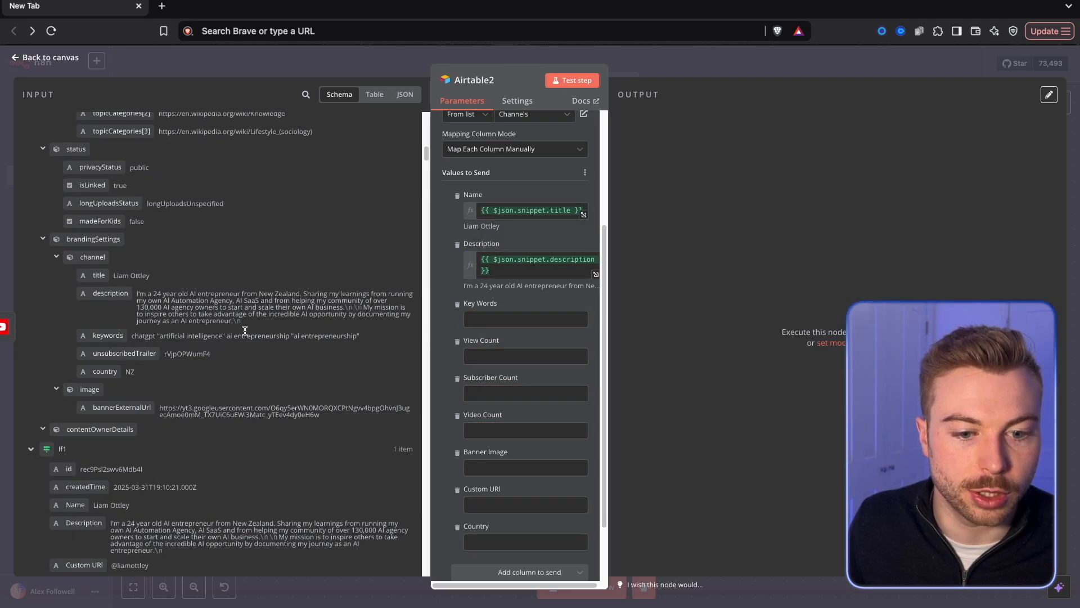
Map the View Count, Subscriber Count and Video Count columns to viewCount, subscriberCount and videoCount from the channel's statistics.
drag(95, 200, 498, 323)
drag(105, 218, 506, 418)
drag(98, 255, 484, 378)
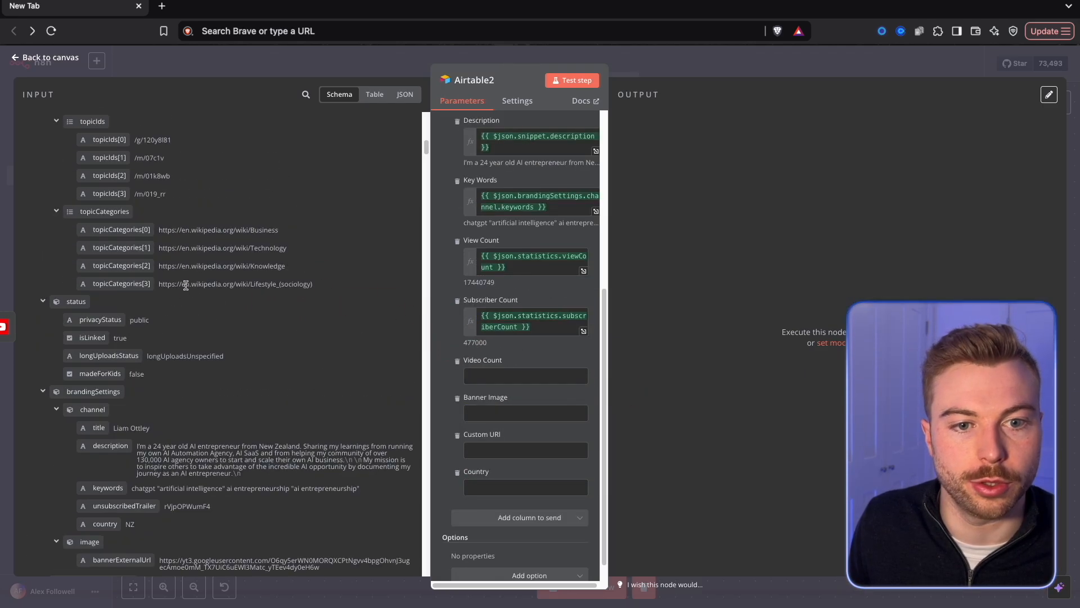
scroll(152, 256, up, 3)
scroll(151, 256, up, 1)
drag(97, 229, 513, 385)
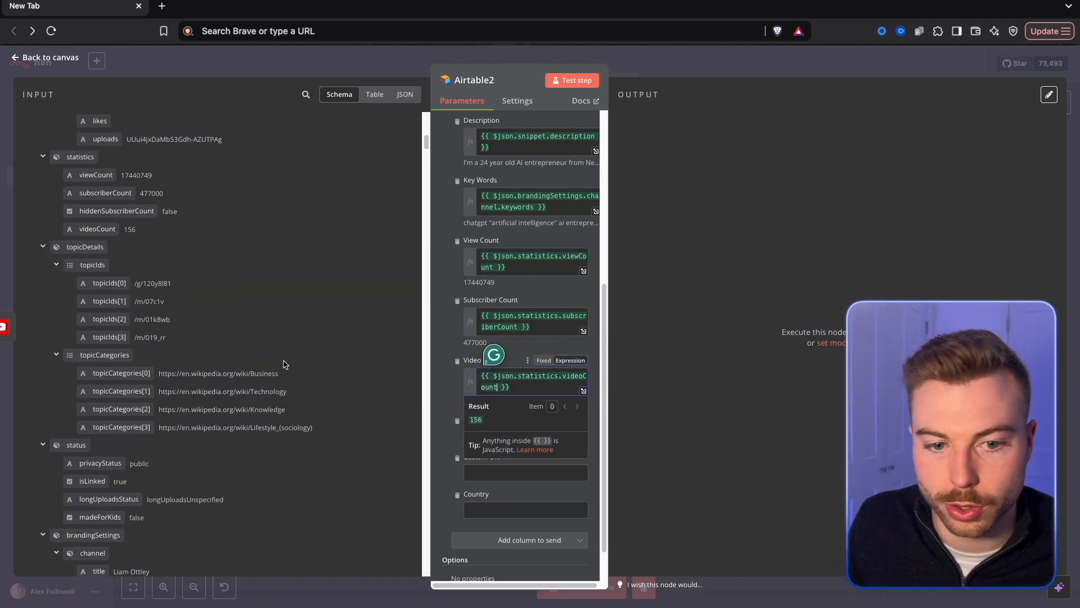
Map the Banner Image column to {{ $json.brandingSettings.image.bannerExternalUrl }} from the Channel ID data.
scroll(284, 364, down, 6)
drag(118, 381, 484, 438)
click(264, 358)
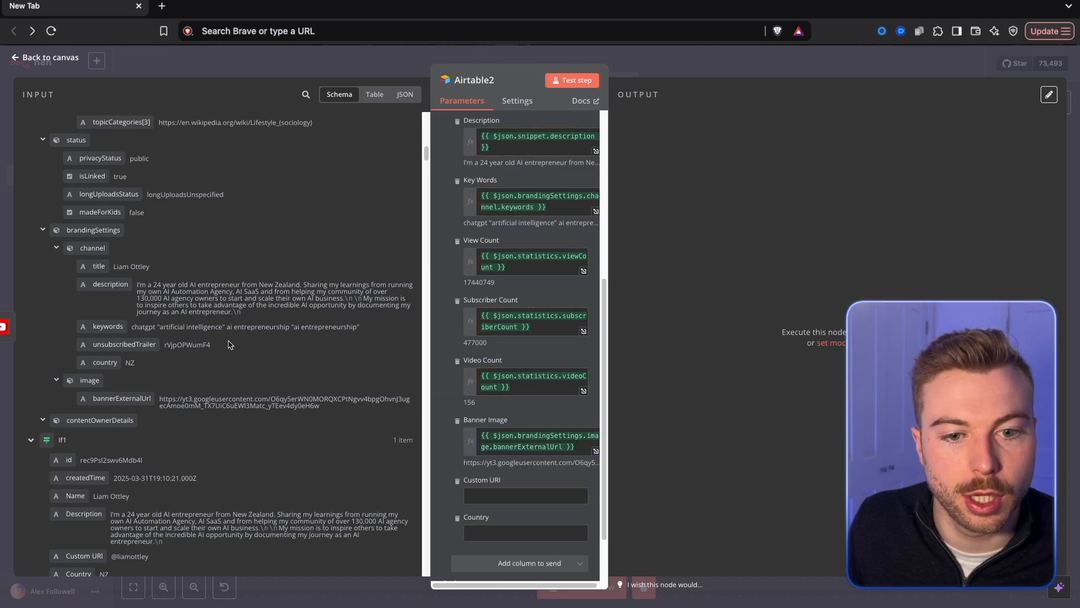
Map the Custom URI column to {{ $json.snippet.customUrl }} and the Country column to {{ $json.brandingSettings.channel.country }}.
scroll(264, 358, up, 10)
scroll(190, 342, up, 12)
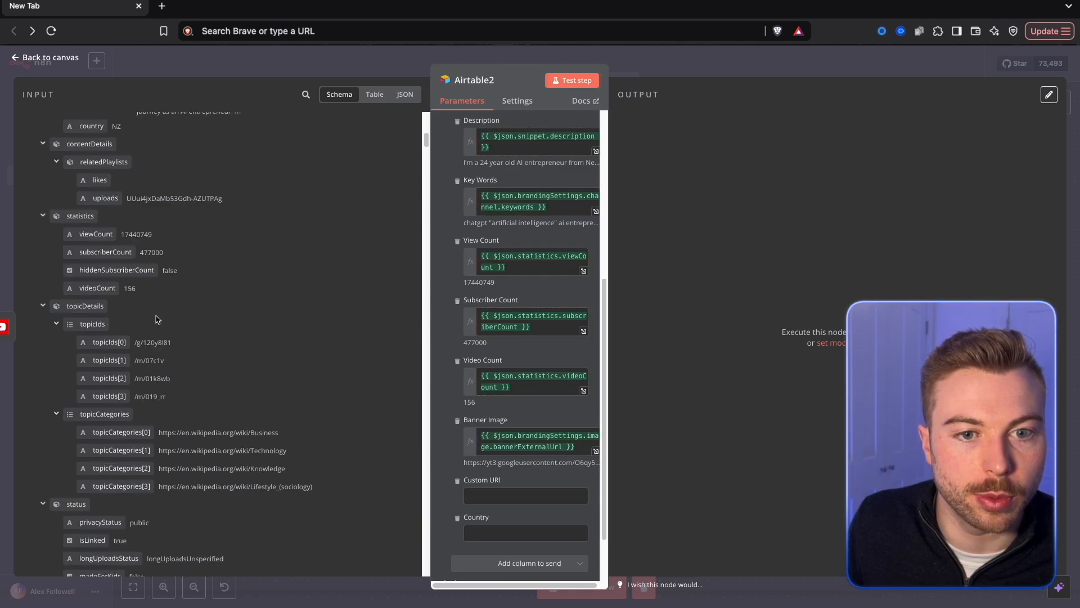
scroll(111, 303, up, 6)
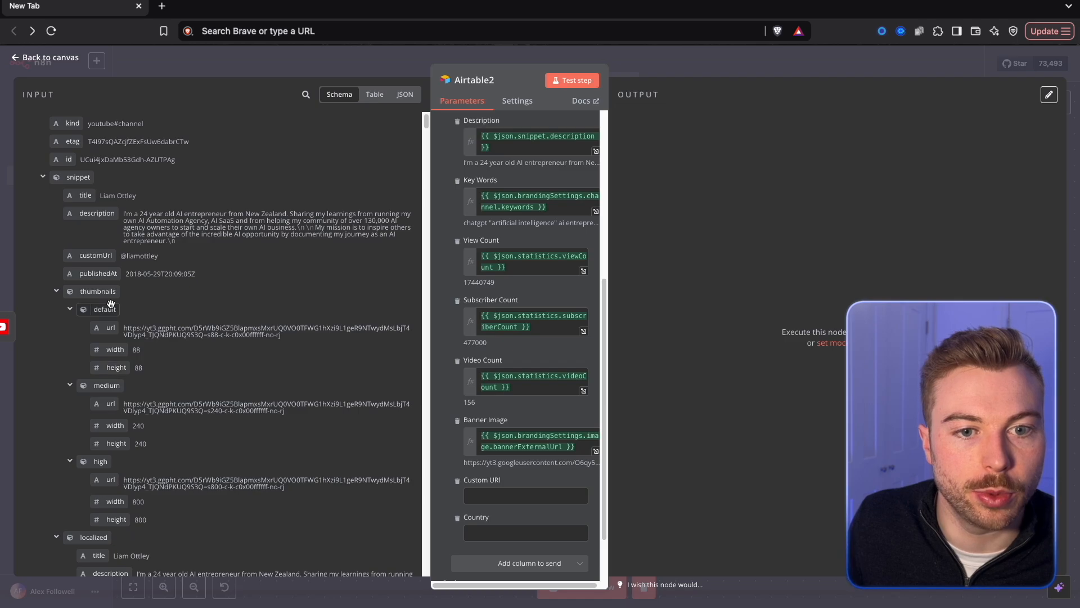
drag(81, 263, 509, 500)
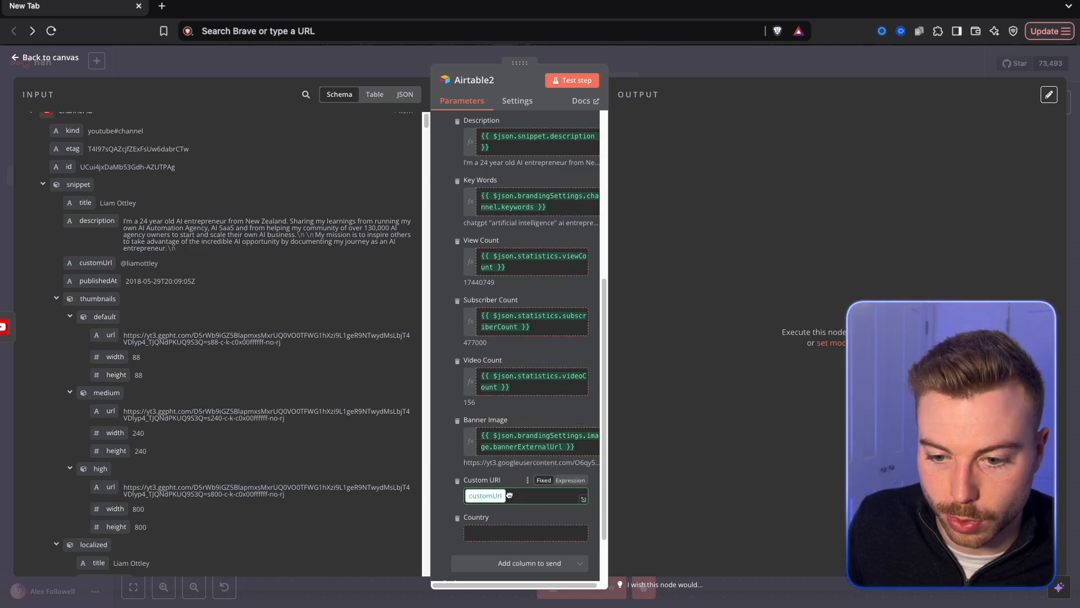
scroll(241, 447, down, 20)
scroll(238, 449, up, 1)
drag(107, 473, 535, 546)
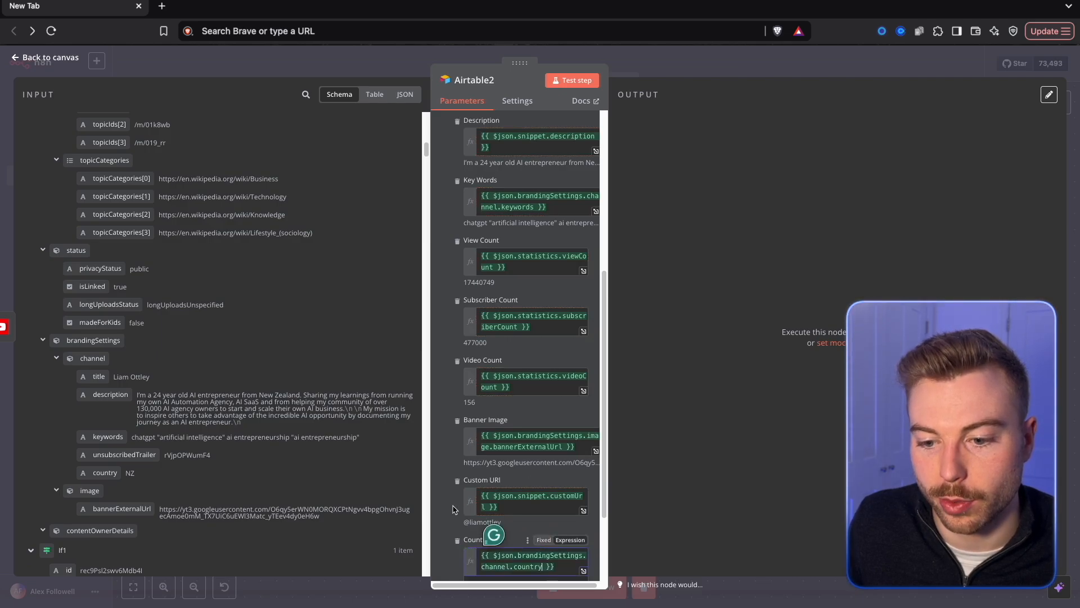
Test the record-creating node and delete the duplicate channel record it adds to the Channels table.
scroll(455, 509, up, 8)
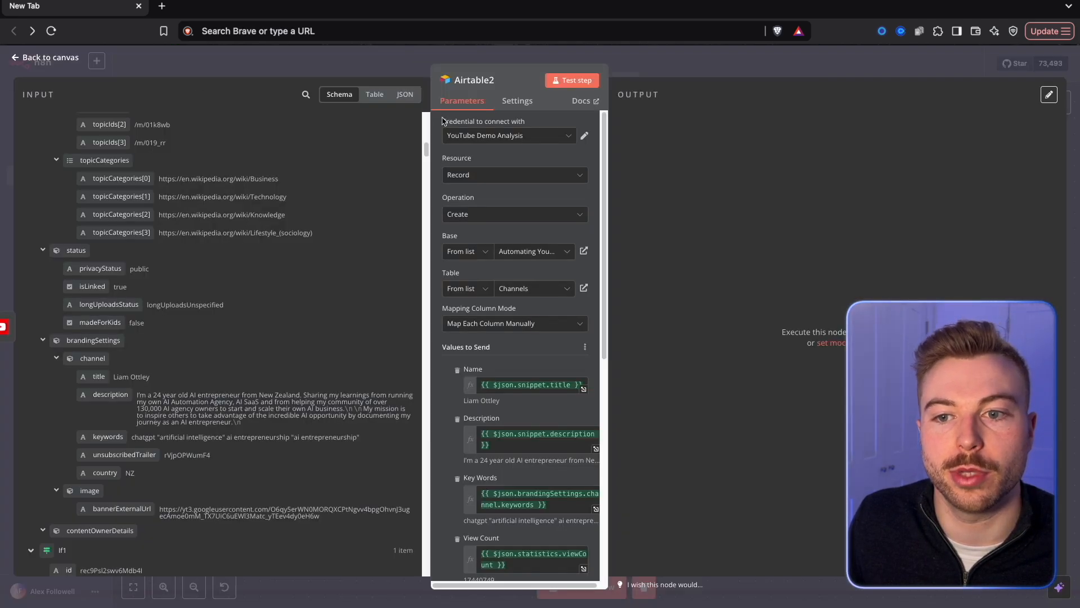
click(572, 80)
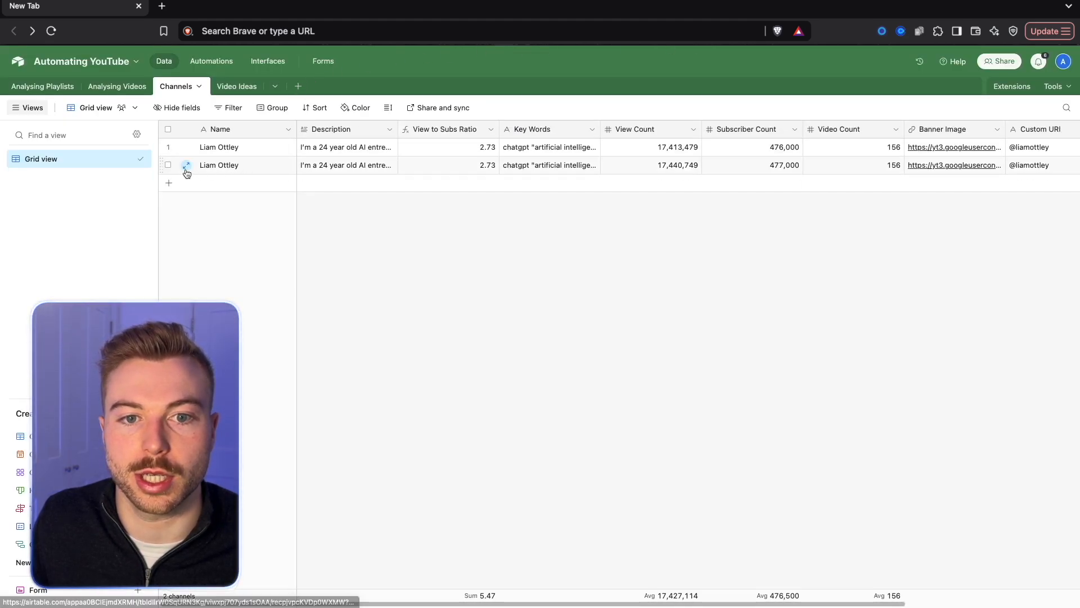
right_click(189, 170)
click(258, 362)
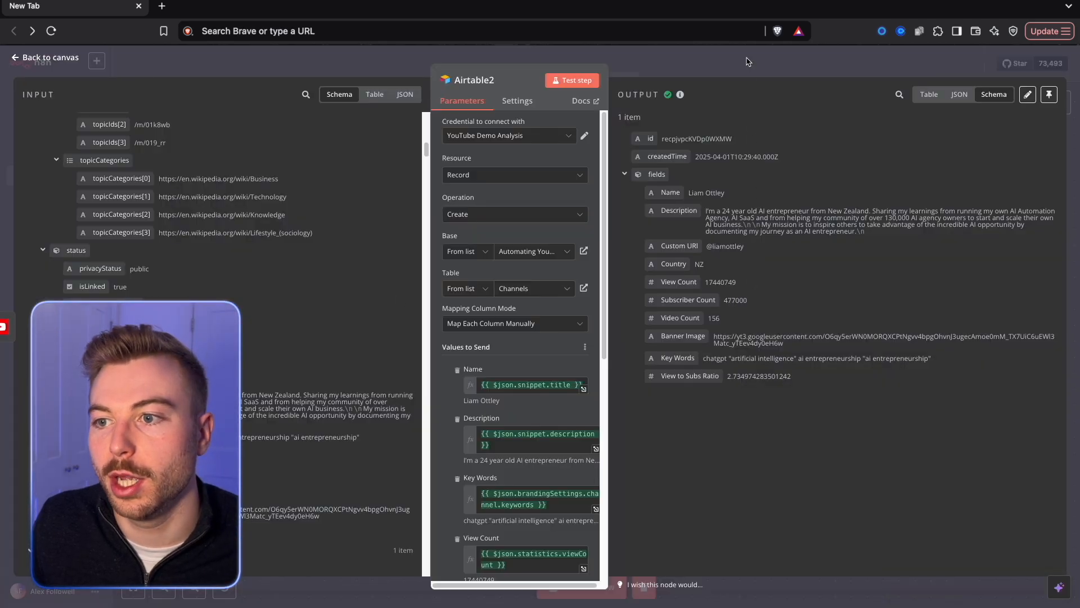
Rename the record-creating Airtable node as Store Channel Data and save the workflow.
click(747, 61)
right_click(624, 372)
click(657, 417)
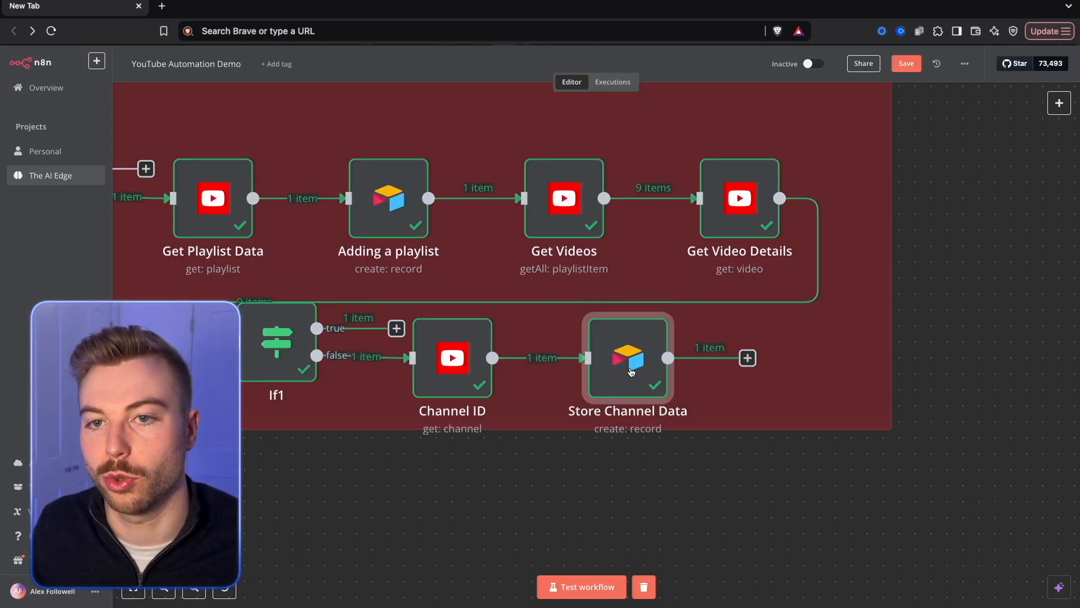
mouse_move(314, 195)
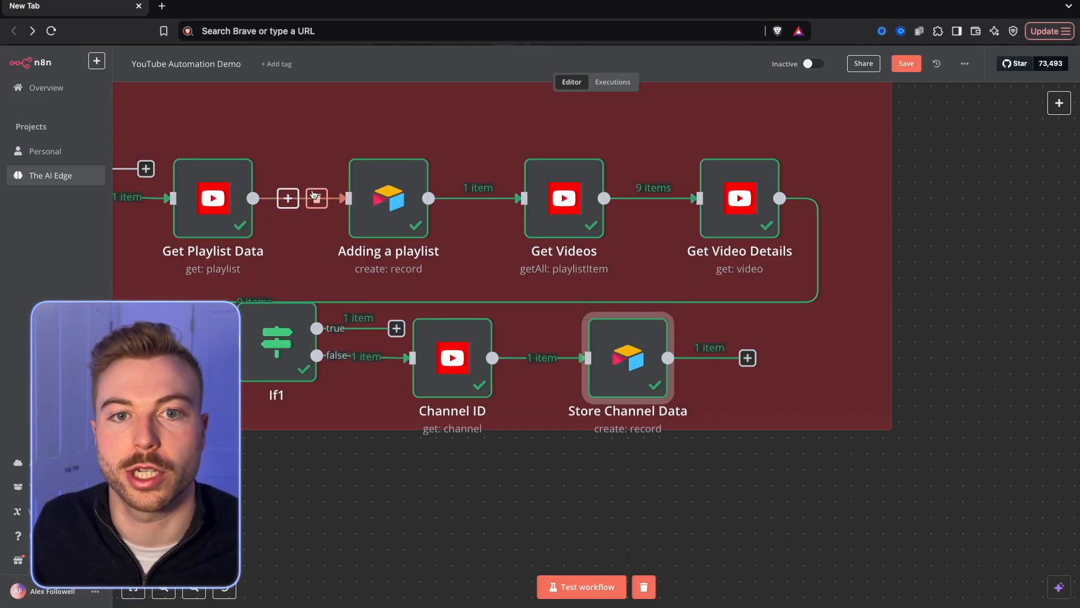
key(ctrl+s)
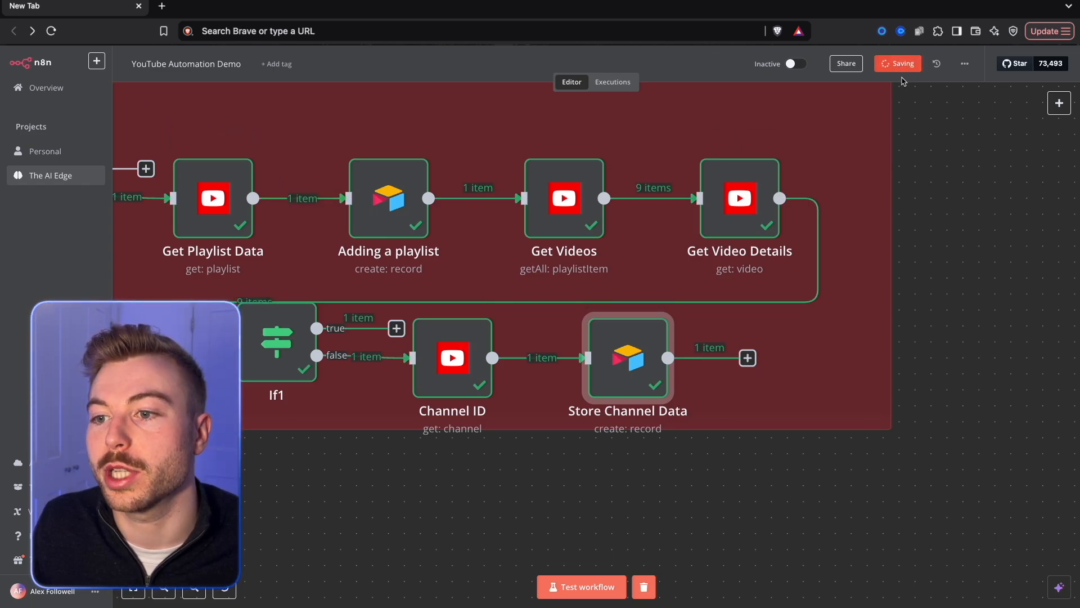
Add an On form submission trigger near the Store YouTube Videos section of the workflow.
key(1)
drag(879, 361, 859, 392)
scroll(682, 330, up, 6)
scroll(683, 330, down, 2)
drag(804, 281, 567, 366)
scroll(566, 366, up, 1)
scroll(567, 366, up, 1)
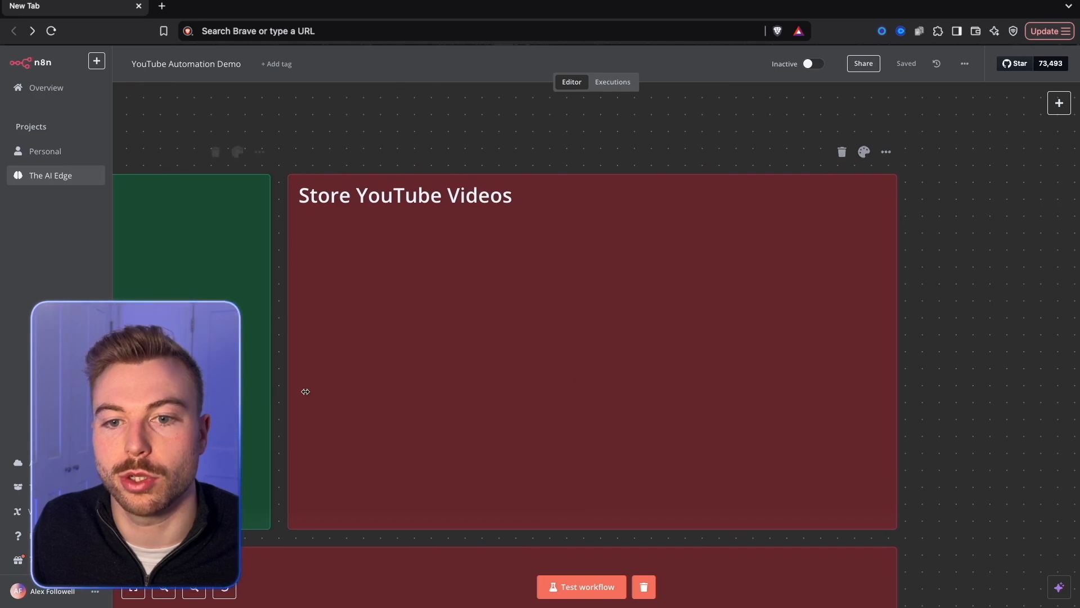
right_click(307, 152)
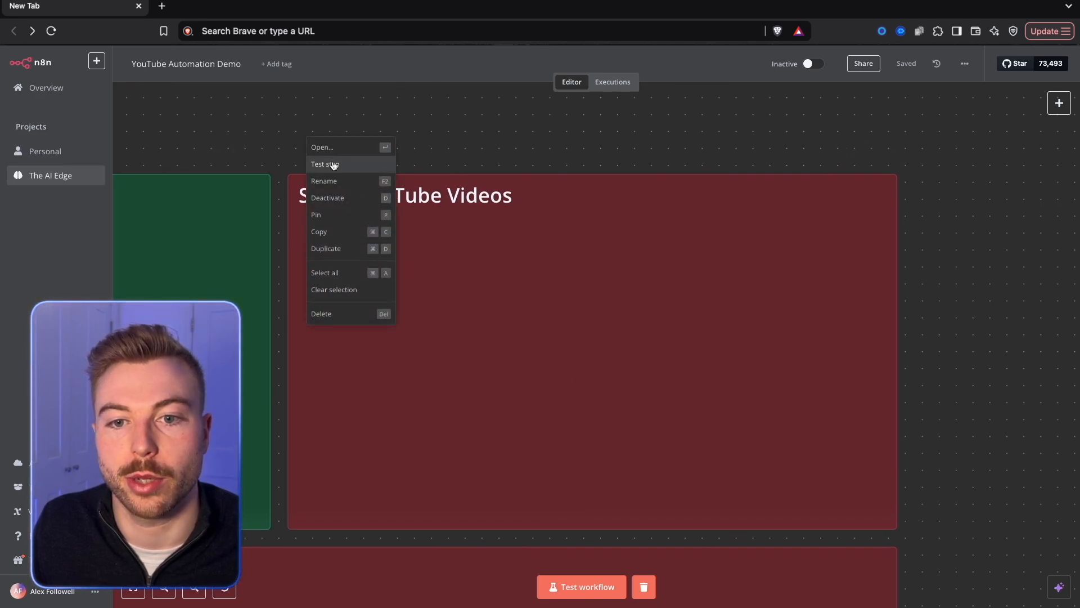
right_click(347, 125)
click(384, 136)
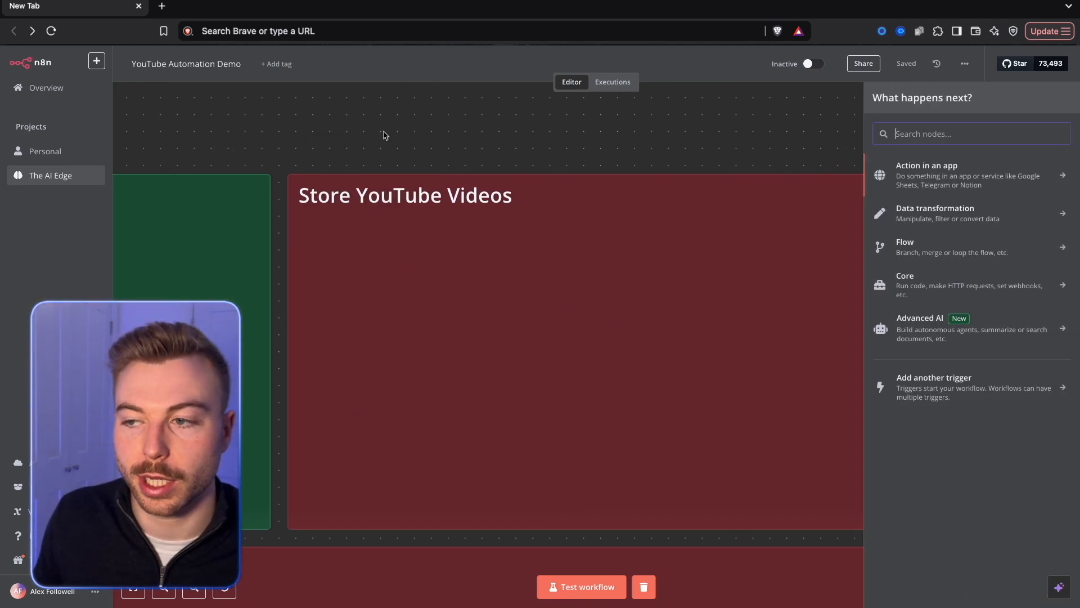
click(942, 381)
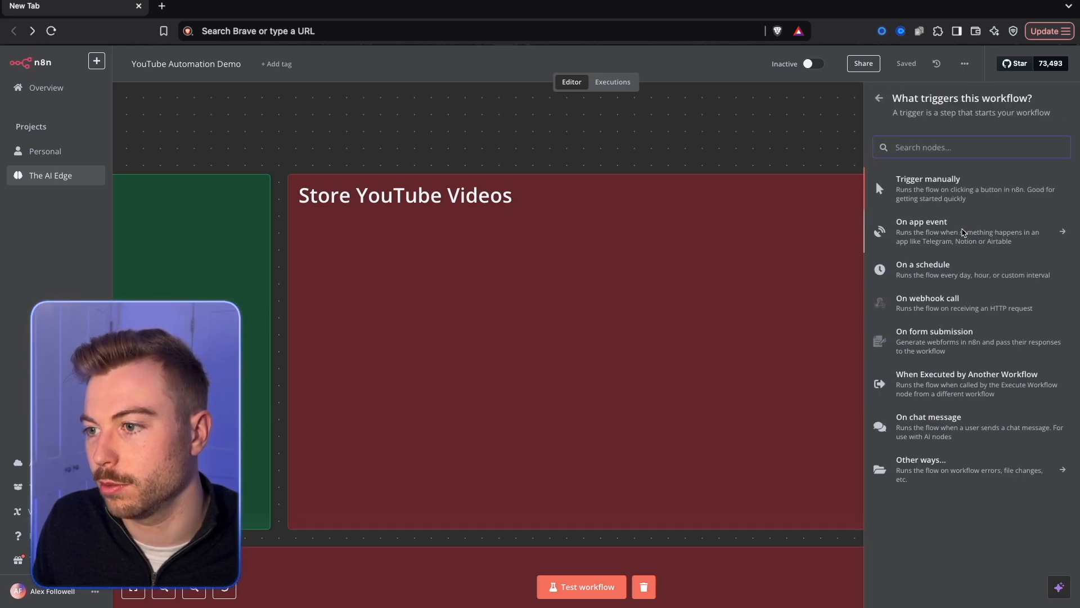
click(936, 337)
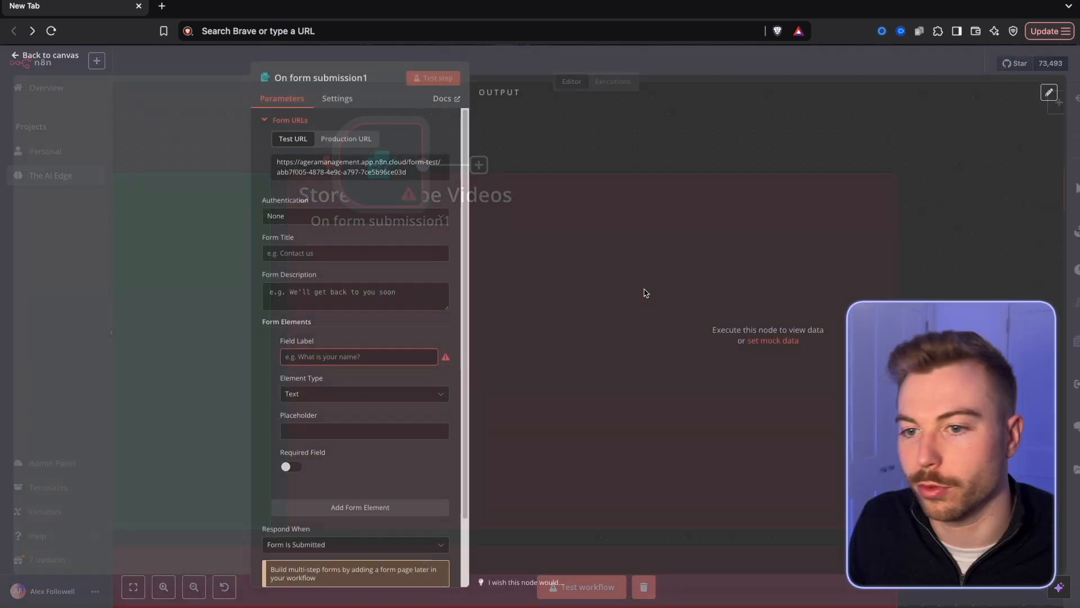
Label the form's text field Video ID and title the form Video ID Analysis.
click(354, 360)
text(Video ID)
click(350, 256)
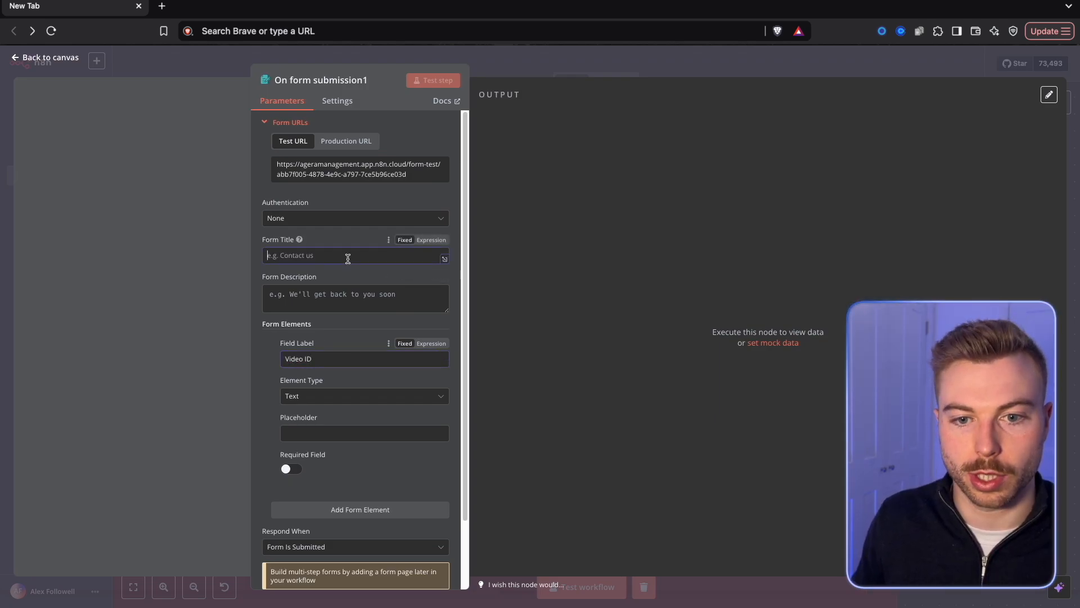
text(Video AI)
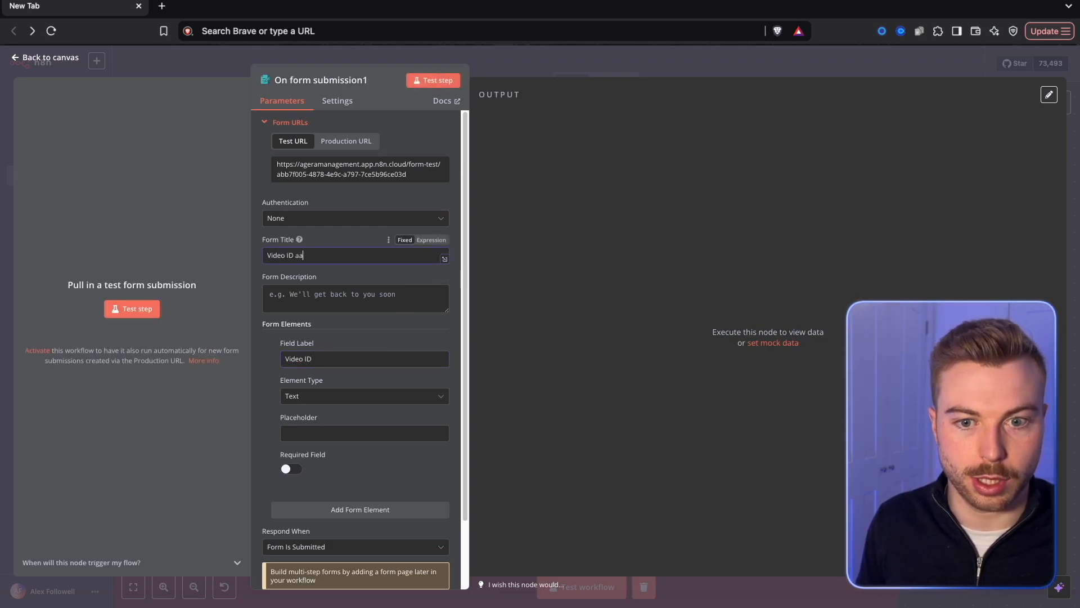
text(nalysis)
right_click(350, 163)
click(320, 173)
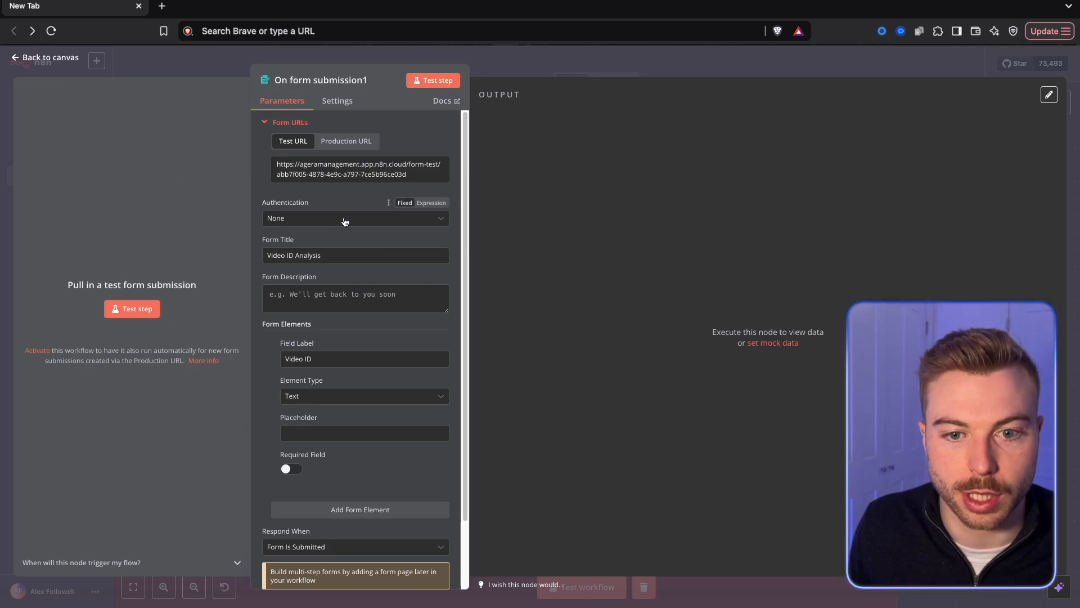
scroll(362, 281, down, 1)
scroll(362, 352, down, 1)
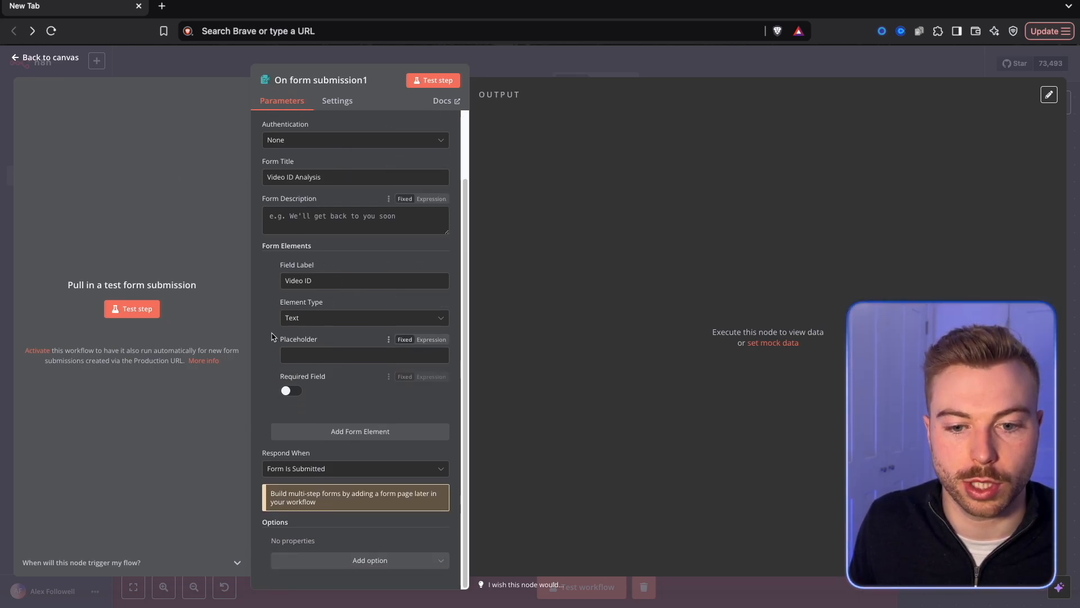
scroll(360, 355, up, 2)
key(Escape)
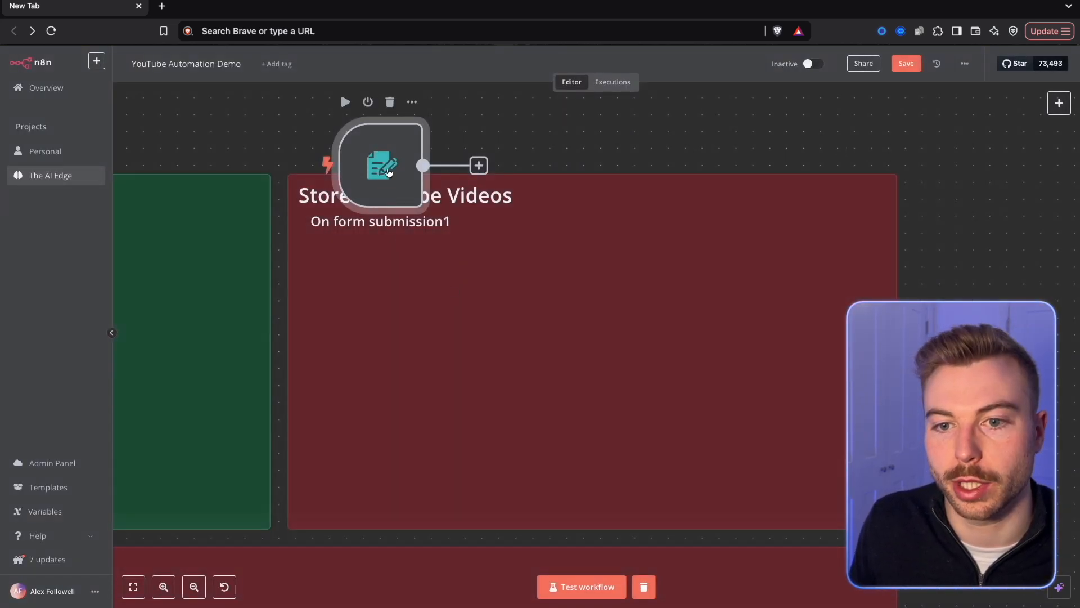
Rename the form trigger as Video Submission and position it inside the Store YouTube Videos section.
right_click(371, 252)
click(393, 296)
text(Video Submission)
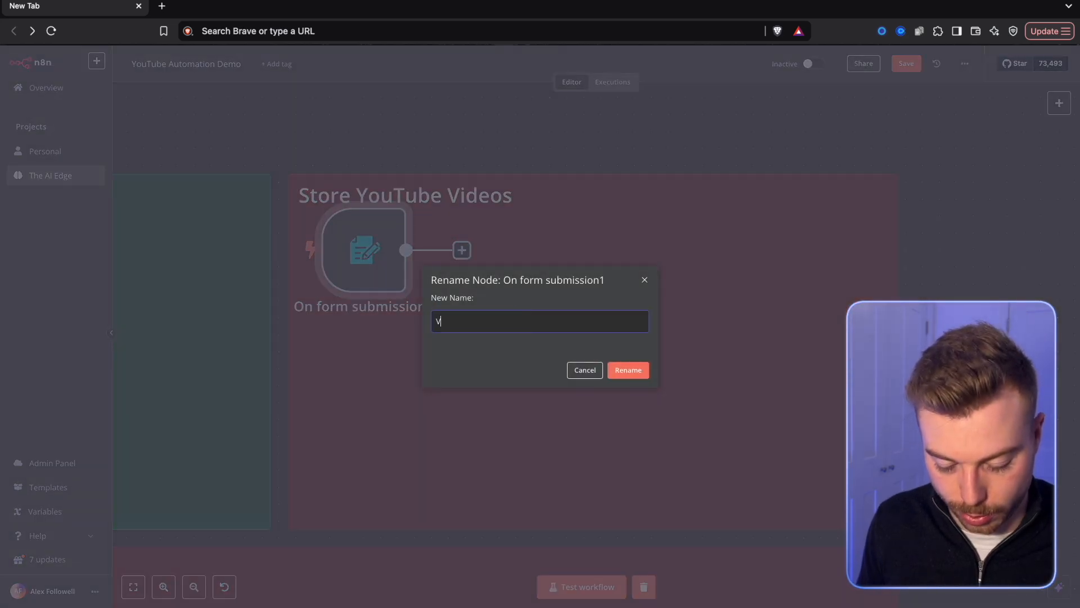
key(Return)
drag(378, 262, 378, 279)
Add an Airtable Search records node after the Video Submission trigger.
click(462, 266)
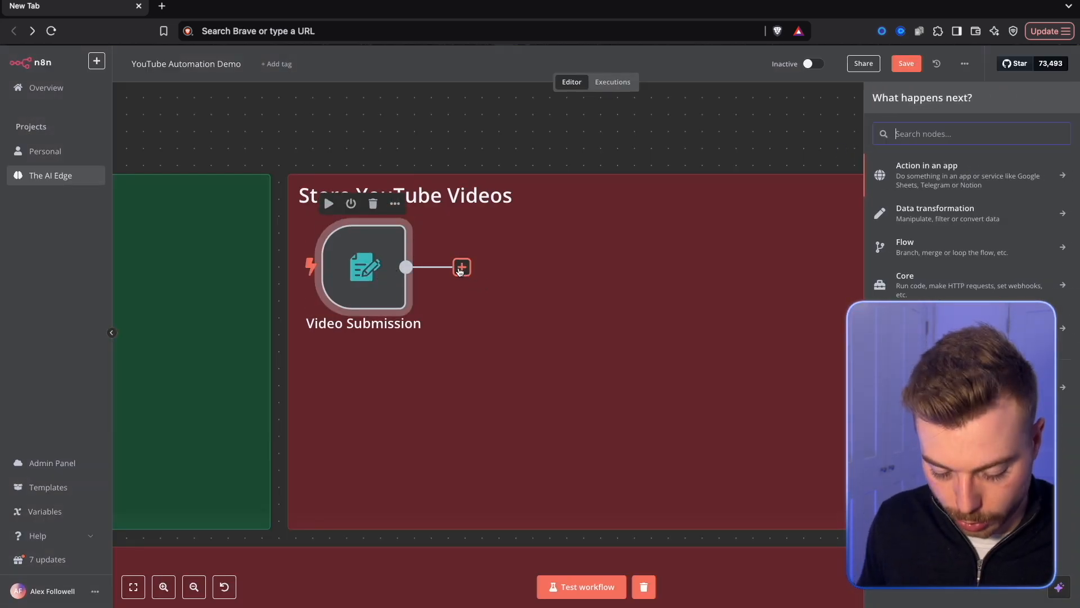
text(air)
click(909, 167)
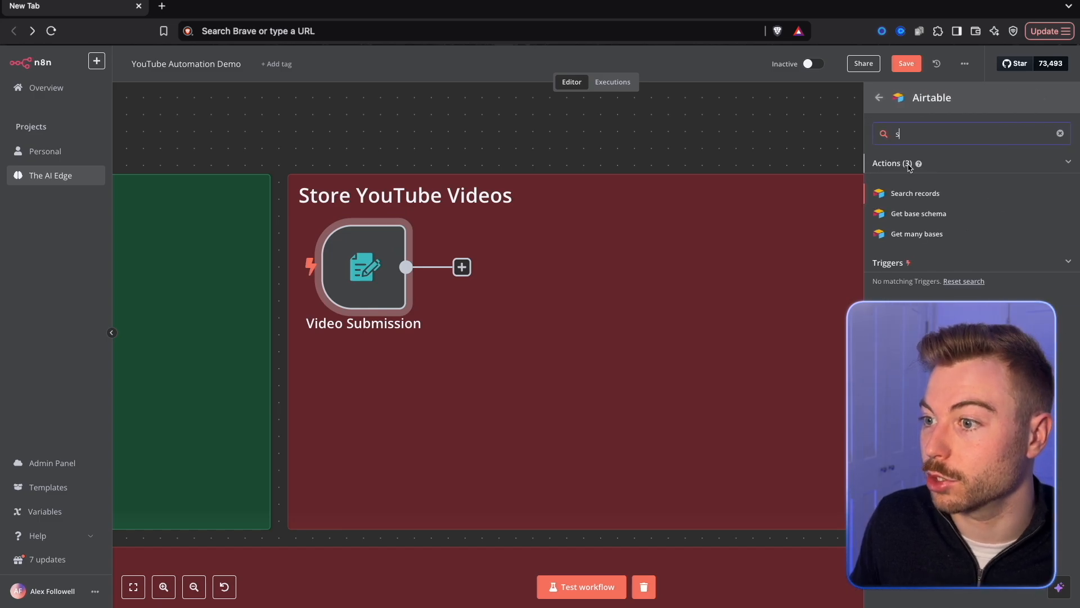
text(sear)
click(904, 194)
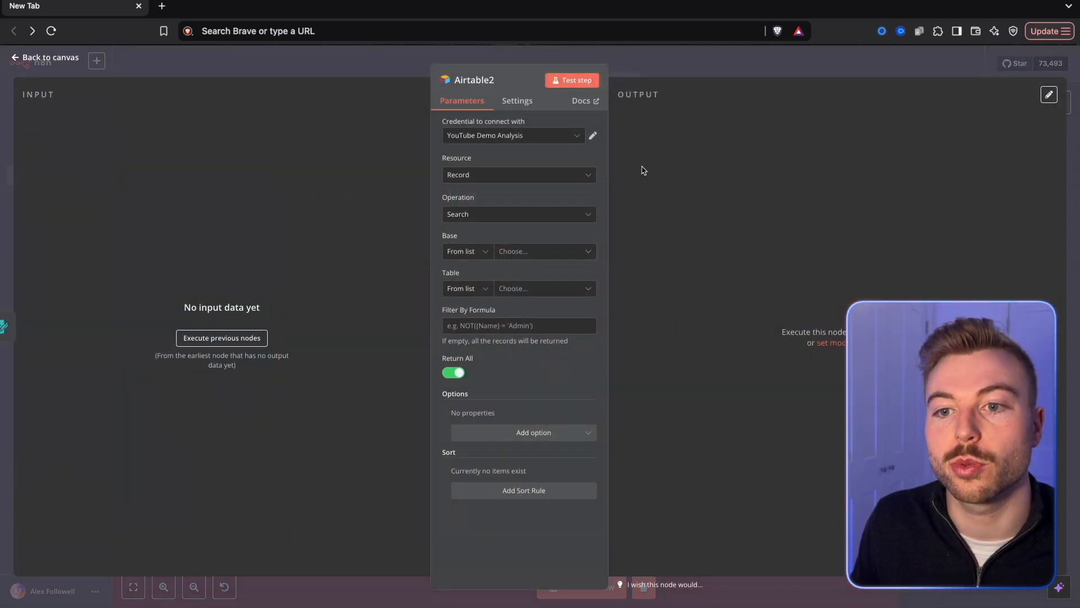
Point the search node at the Analysing Videos table of the Automating YouTube base with the filter formula {video id}="".
click(565, 248)
click(527, 297)
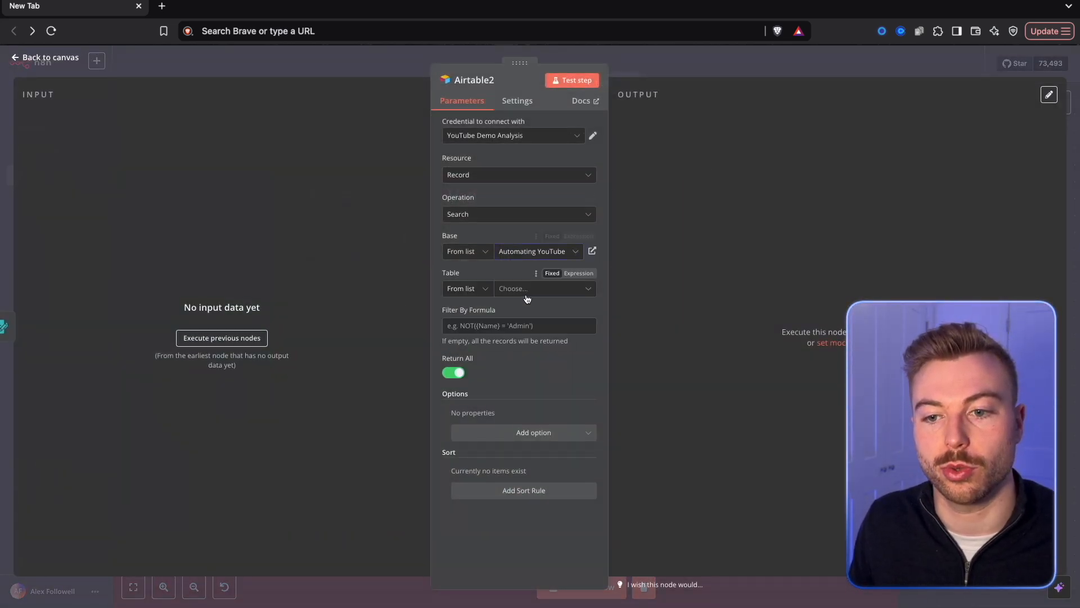
click(526, 295)
click(504, 353)
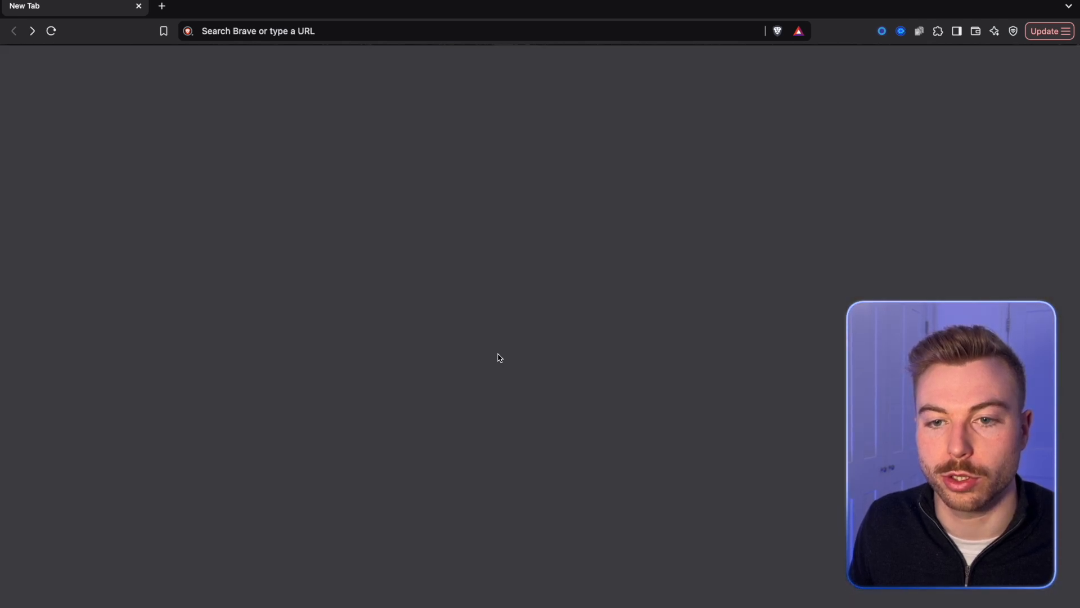
click(509, 354)
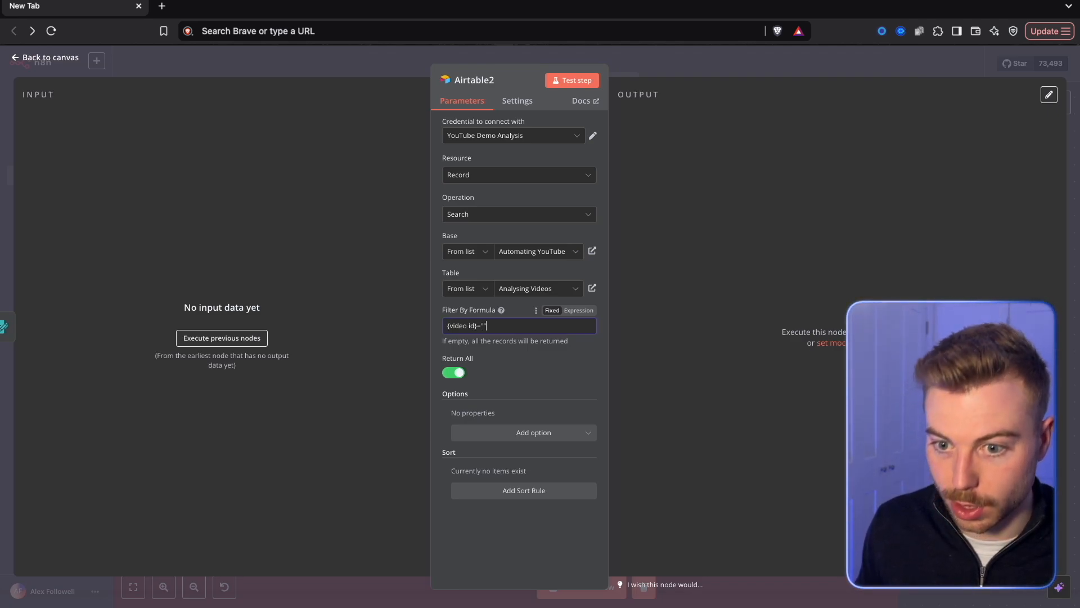
click(722, 68)
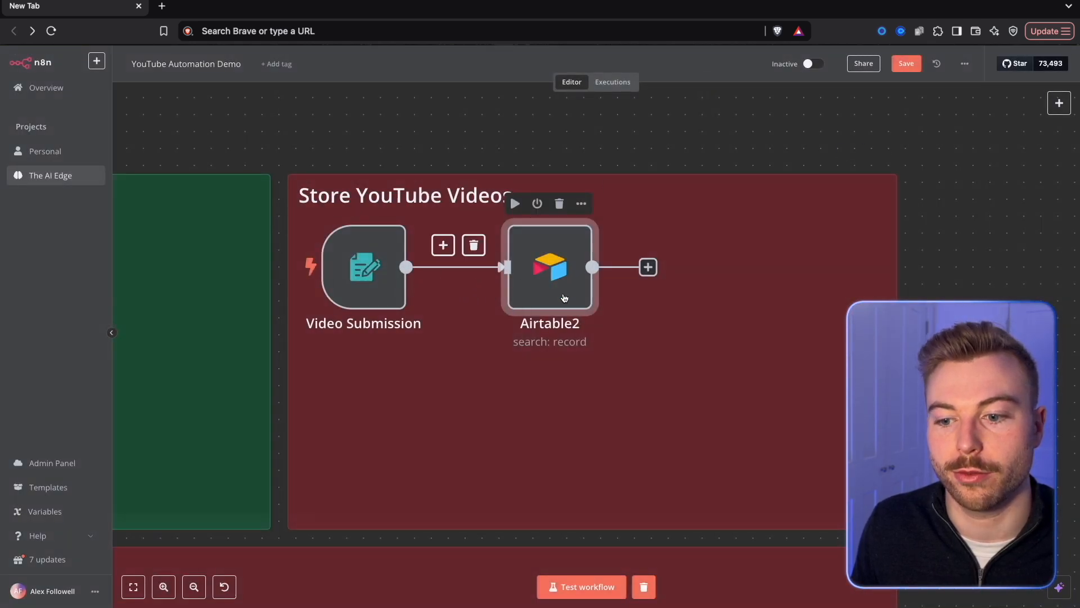
Test the workflow by submitting video ID gPUokExpaLQ in the form, and check the Airtable search node's output.
click(490, 160)
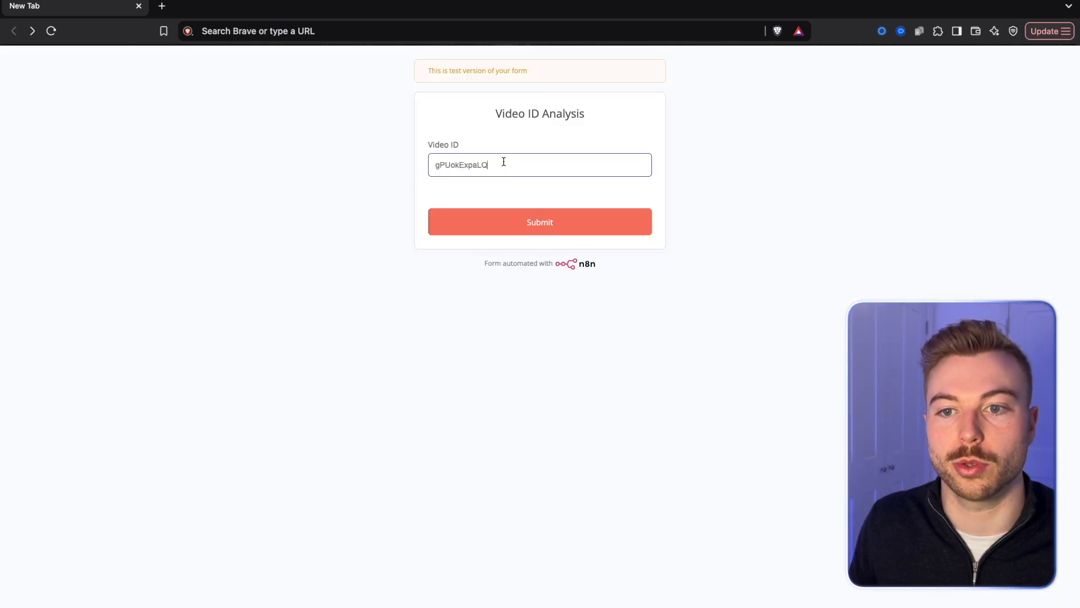
click(511, 213)
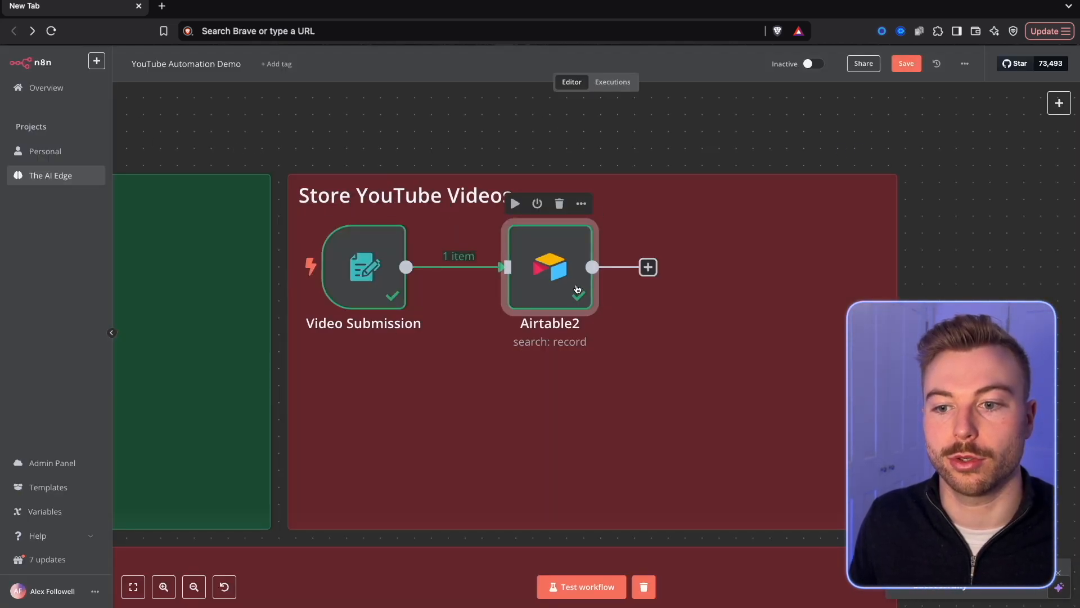
double_click(577, 289)
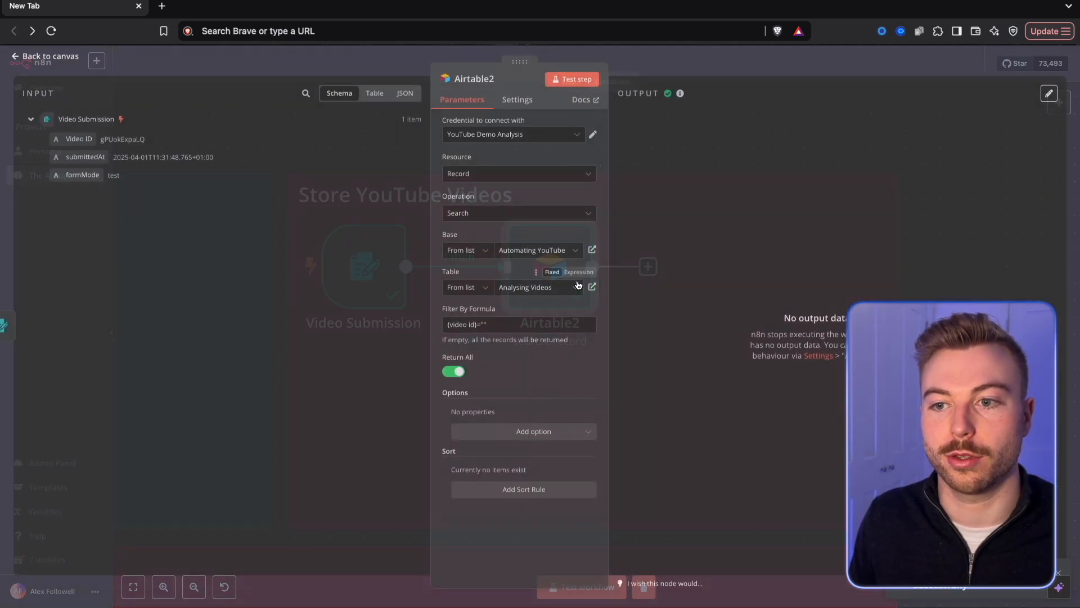
click(566, 83)
Enable Always Output Data on the Airtable search node and return to its parameters.
click(509, 104)
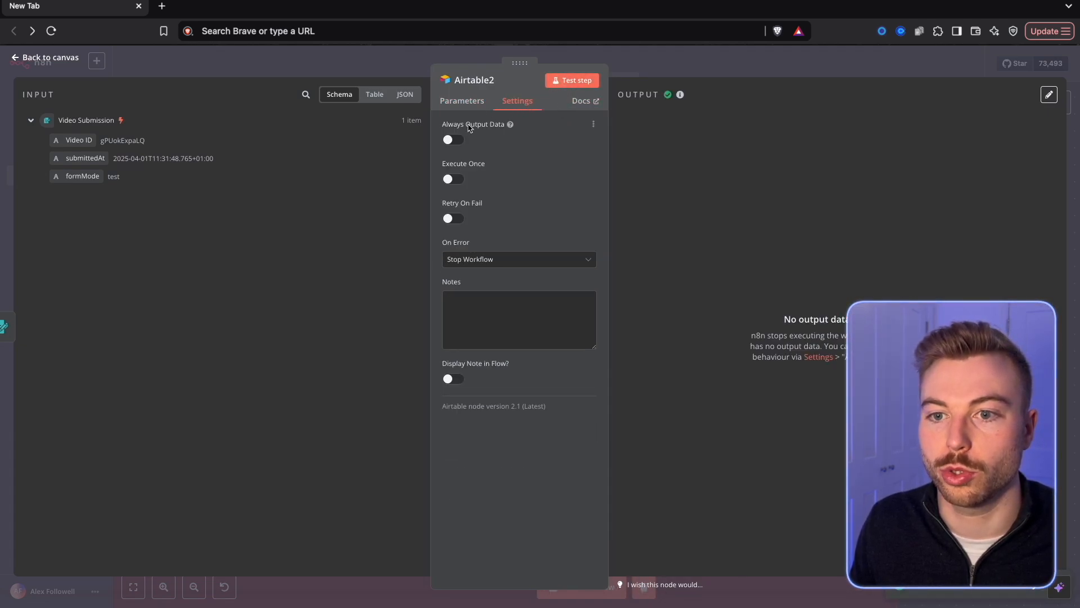
click(461, 107)
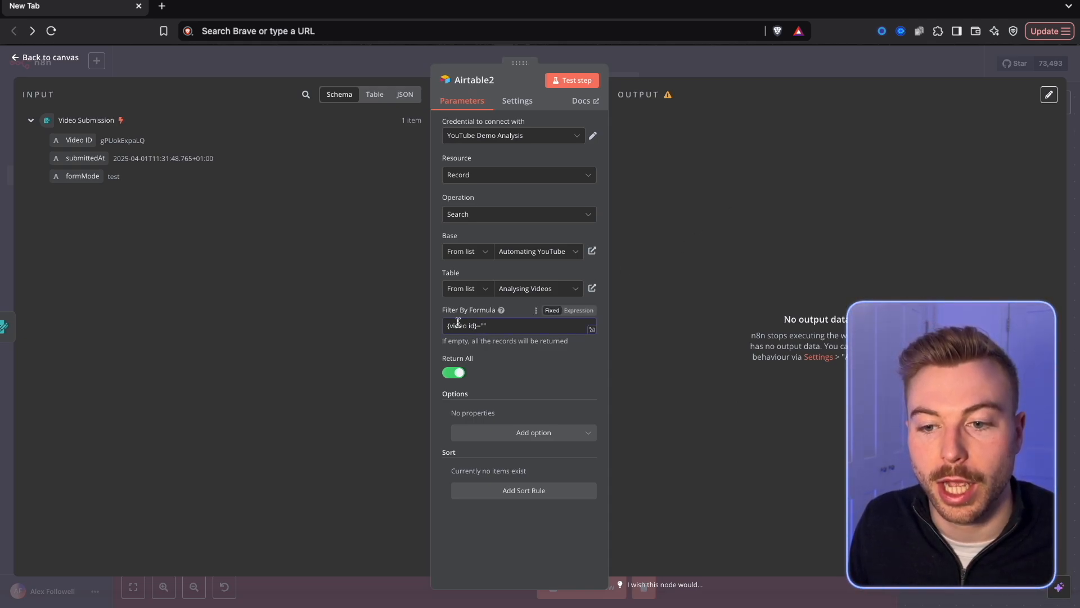
Set the search filter formula to {video id}="{{ $json['Video ID'] }}" using the submitted Video ID, and test the node.
drag(89, 136, 482, 325)
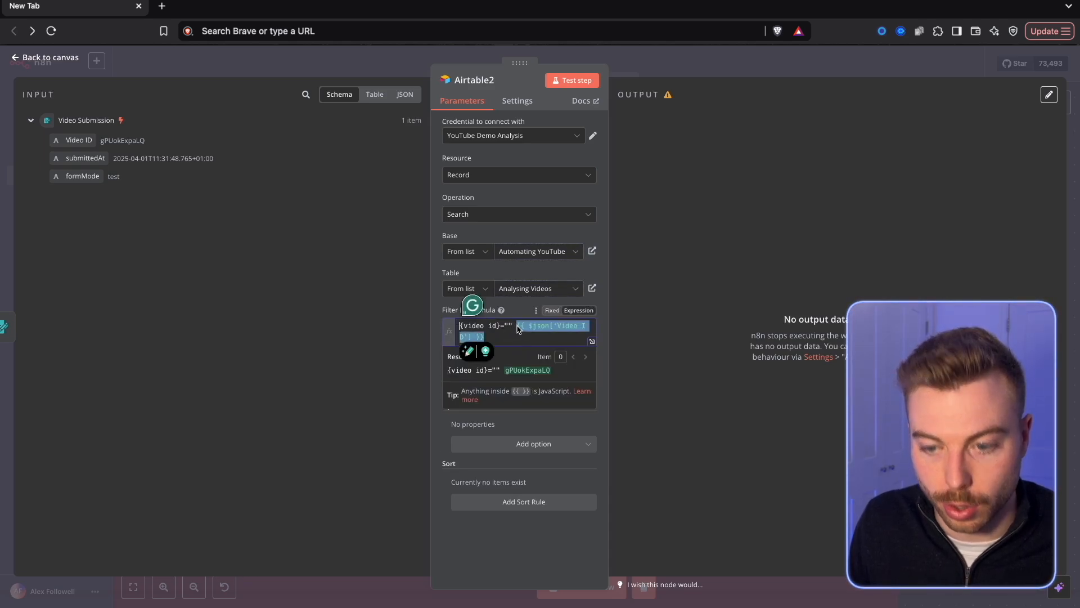
key(BackSpace)
key(Left)
text({{ $json['Video ID'] }})
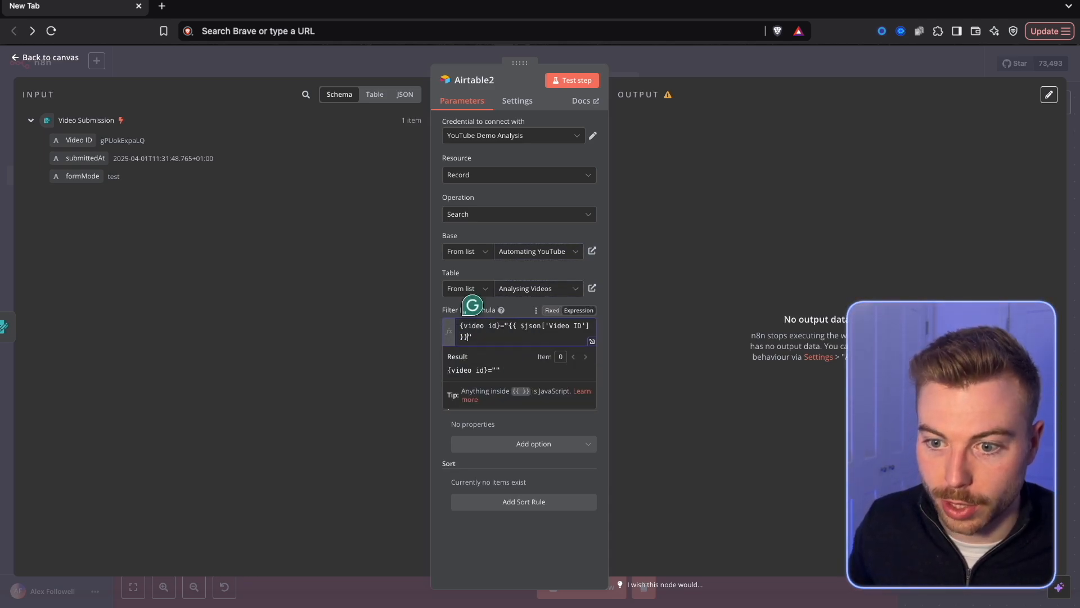
click(558, 82)
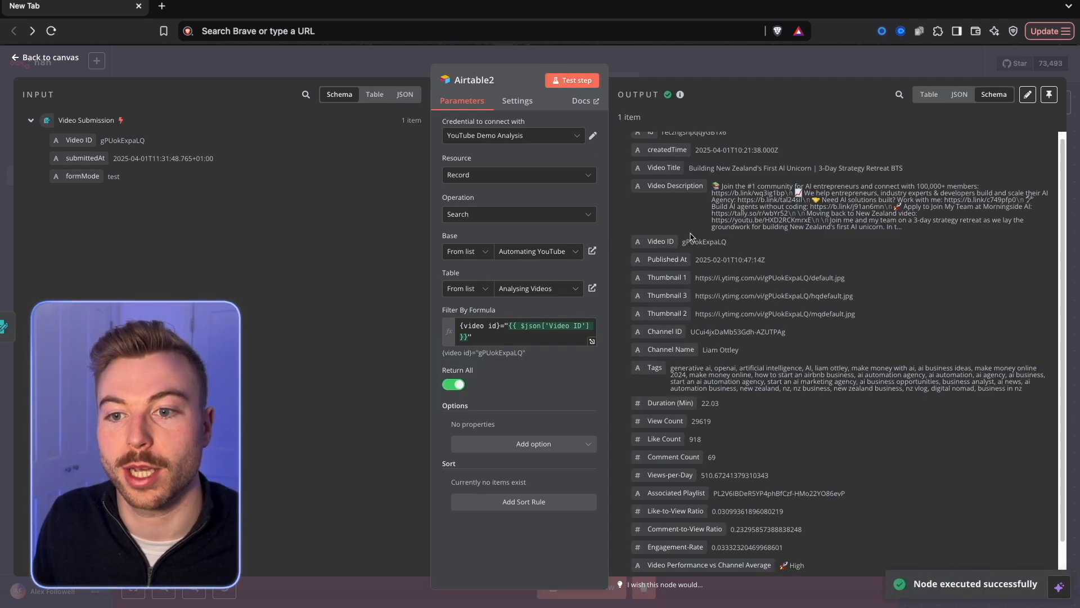
click(691, 71)
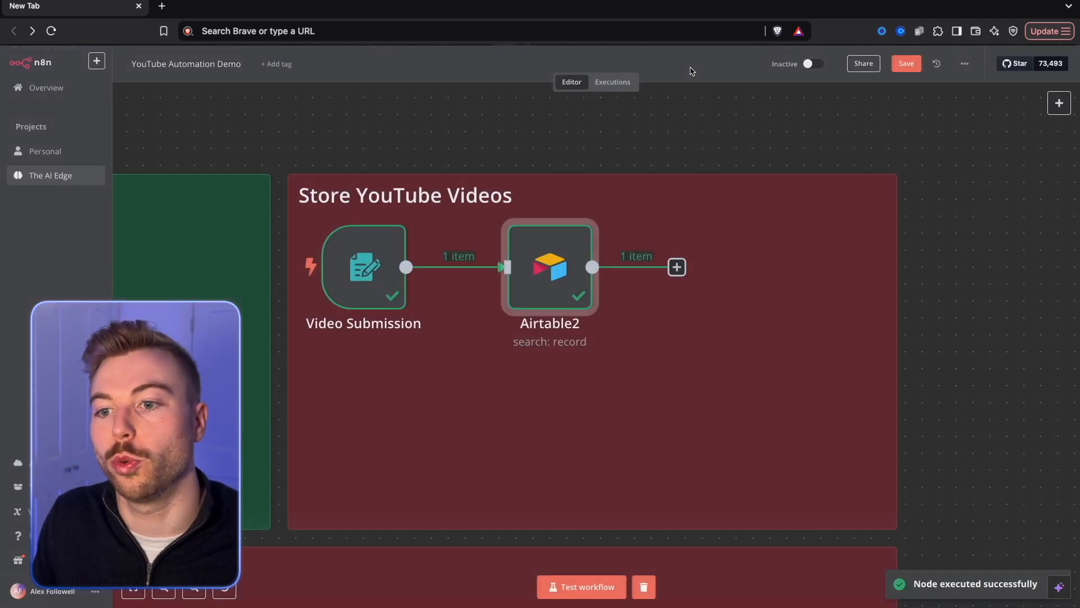
Add an If node after the Airtable search with the condition that the string {{ $json.id }} exists.
click(677, 267)
text(if)
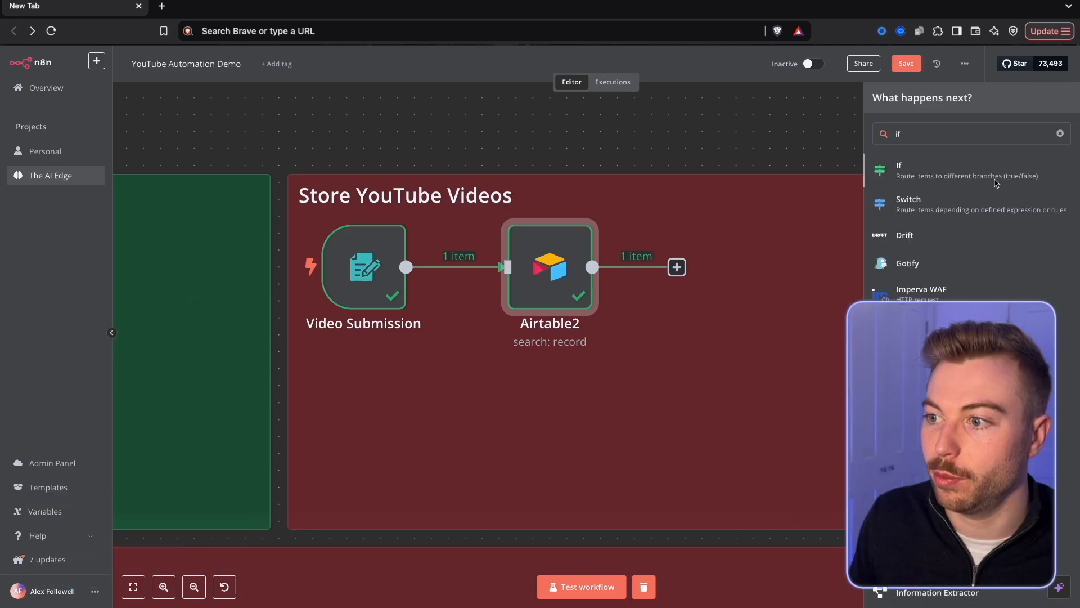
click(996, 178)
drag(60, 140, 382, 148)
click(539, 149)
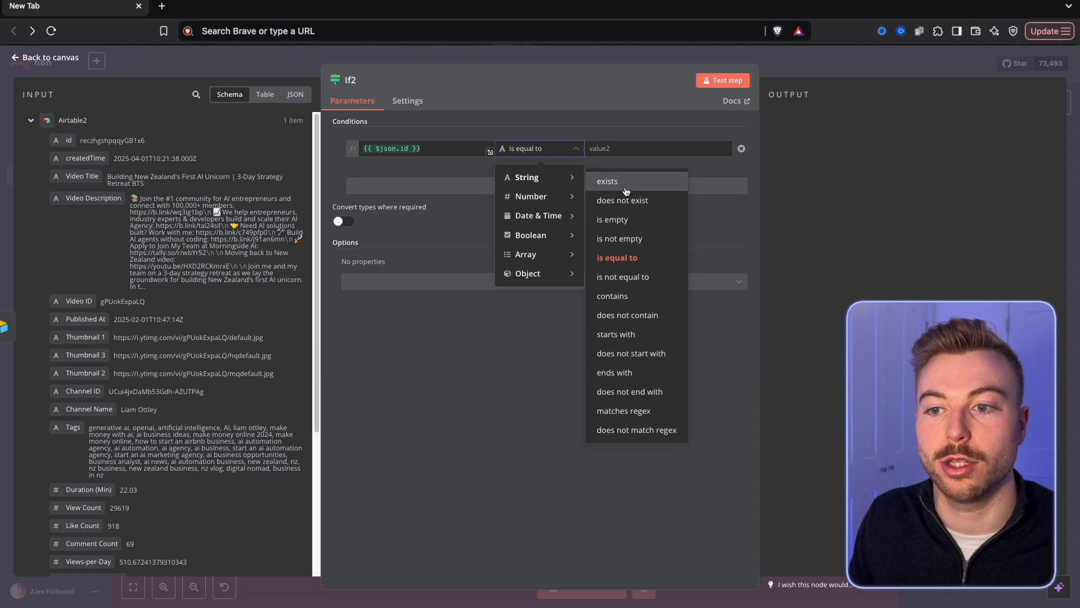
click(608, 181)
click(853, 65)
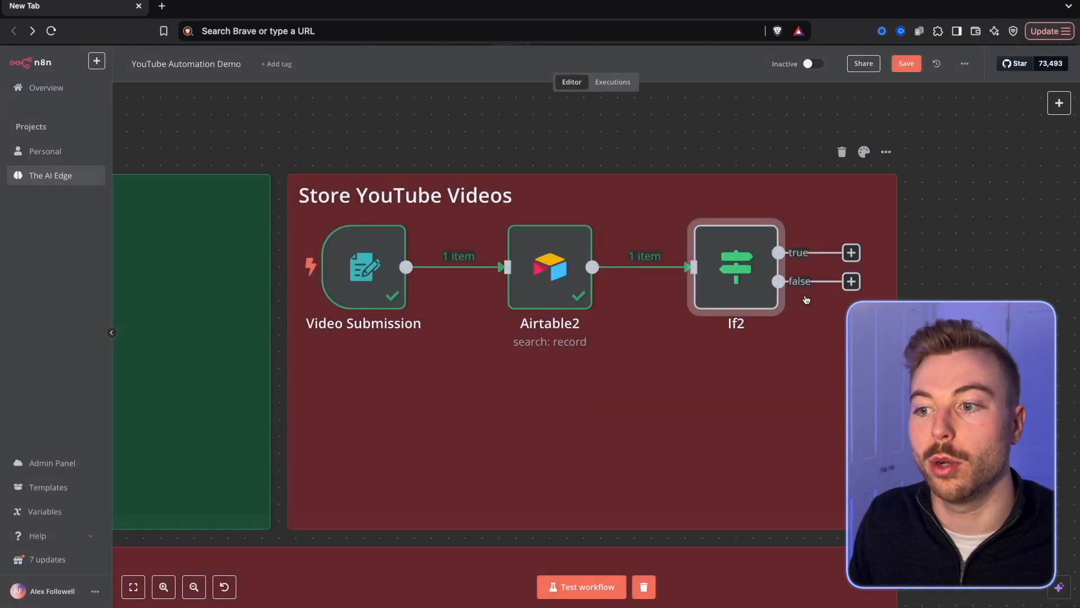
Move the Airtable search and If nodes closer to the Video Submission trigger in the Store YouTube Videos section.
drag(753, 256, 720, 258)
drag(526, 295, 475, 296)
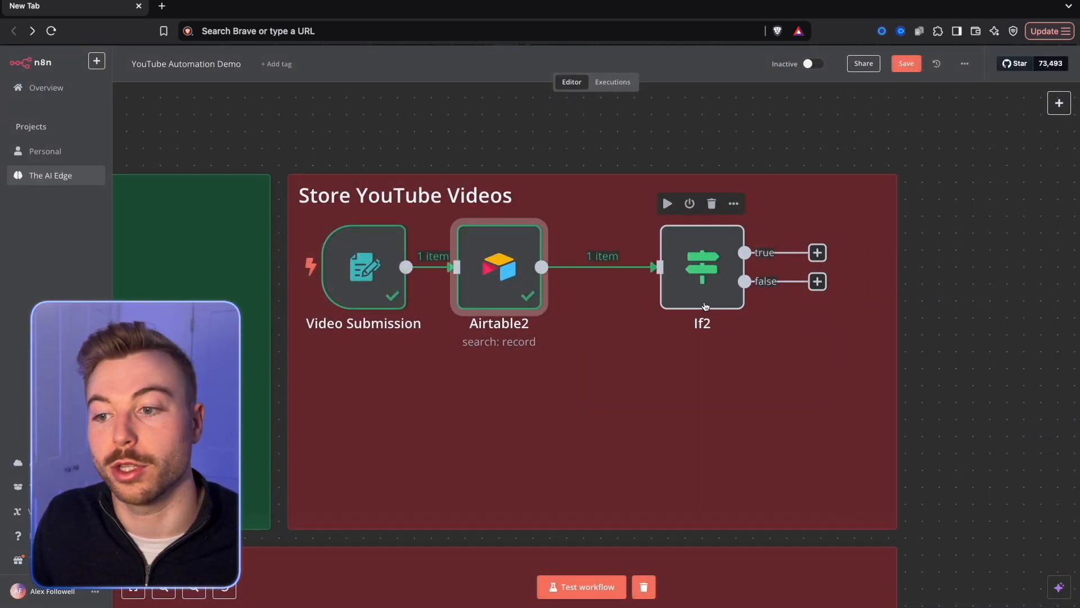
drag(707, 305, 660, 303)
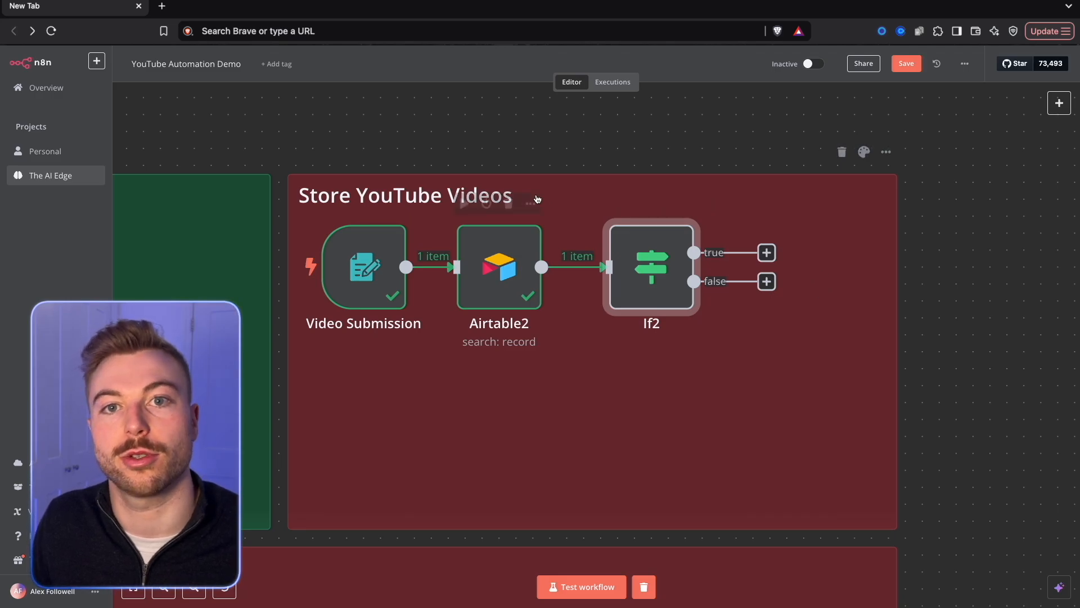
Add a YouTube Get a video node to the If node's false branch and try to test it without a video ID.
click(771, 283)
text(You)
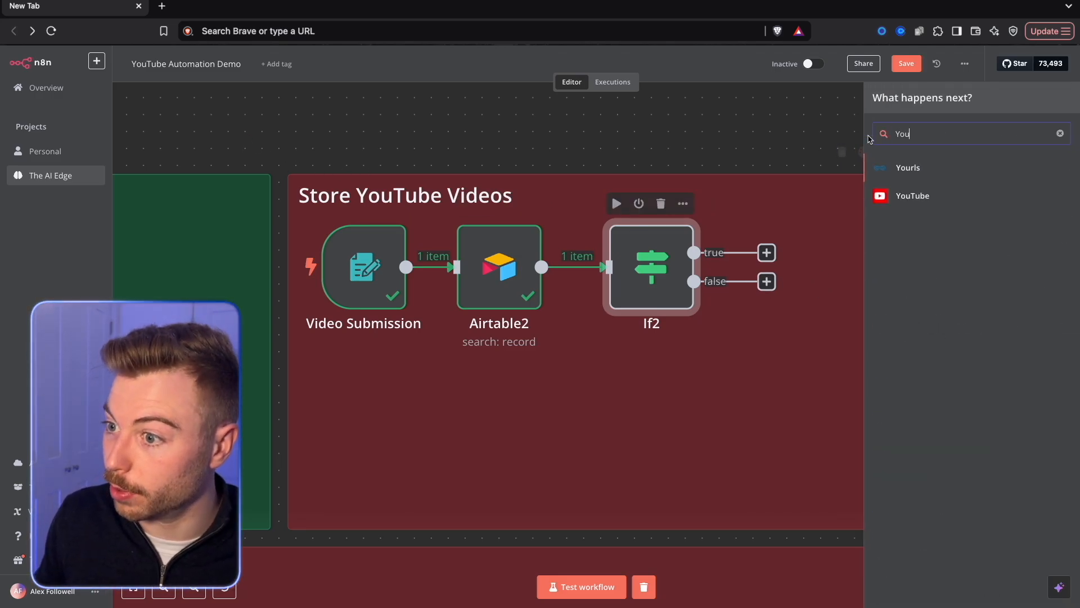
click(916, 192)
text(video)
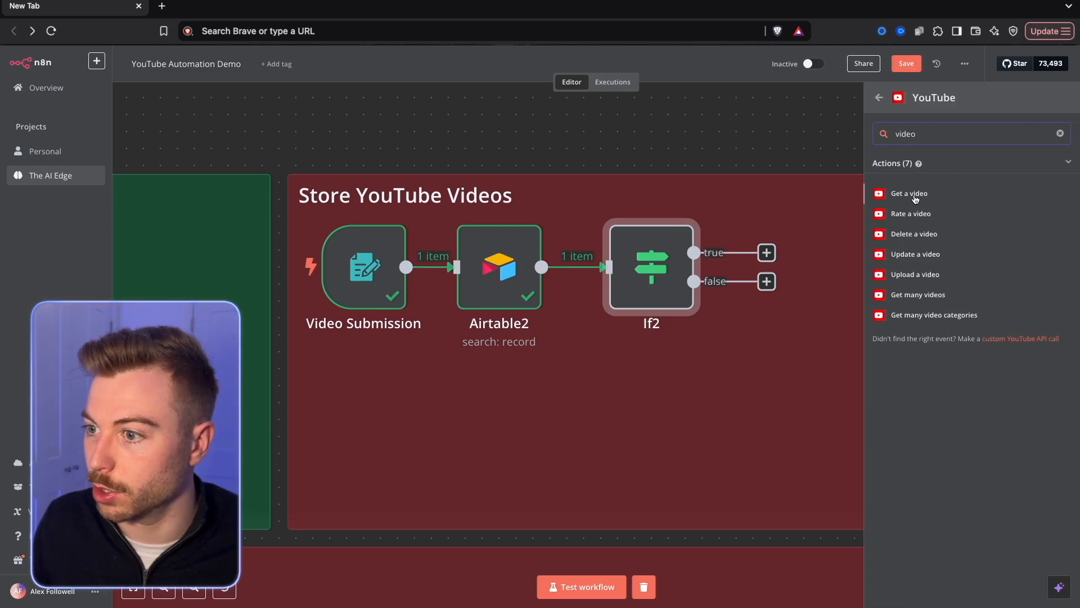
click(909, 194)
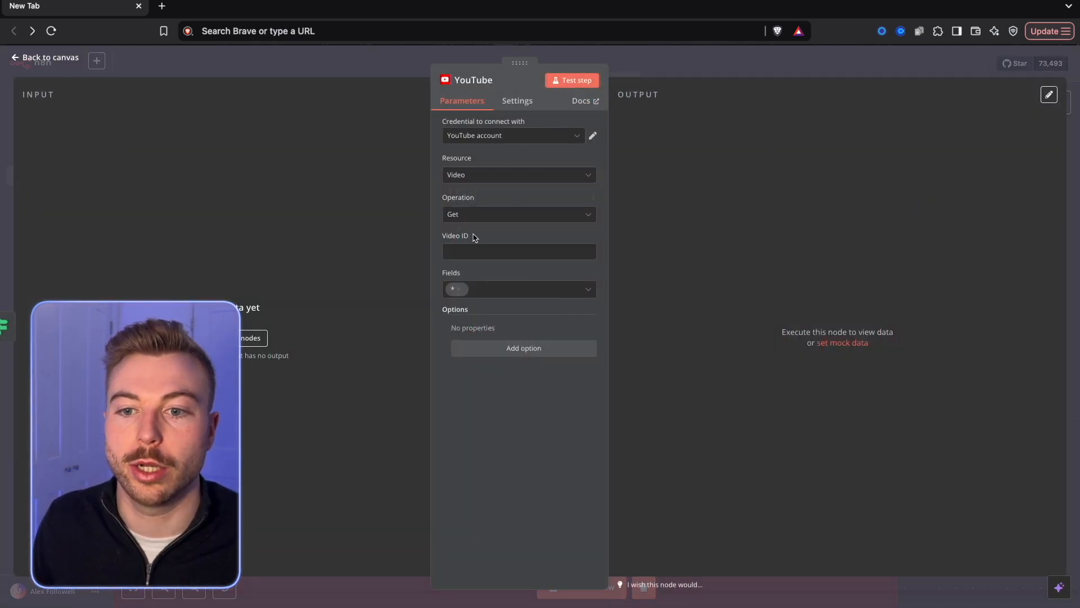
click(572, 80)
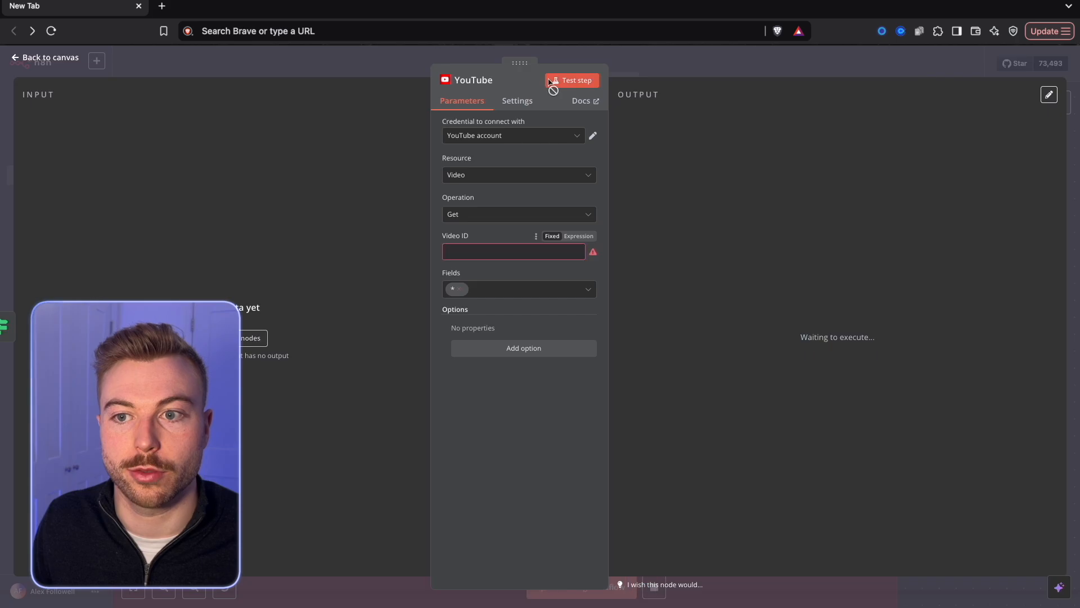
click(727, 67)
drag(846, 365, 830, 347)
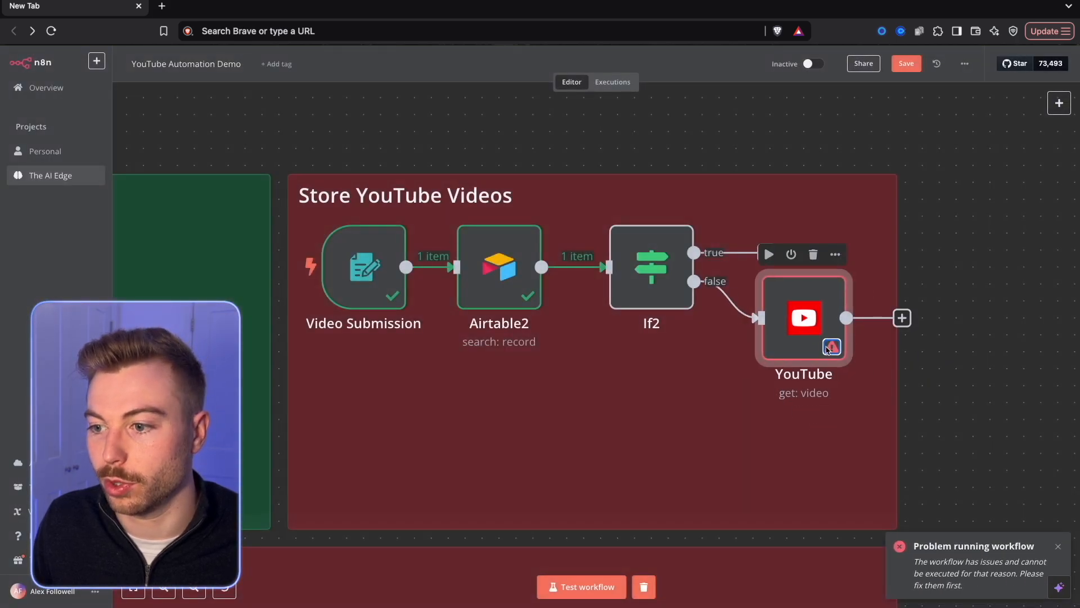
Test the If node to check which branch the submitted video takes.
right_click(665, 277)
click(692, 309)
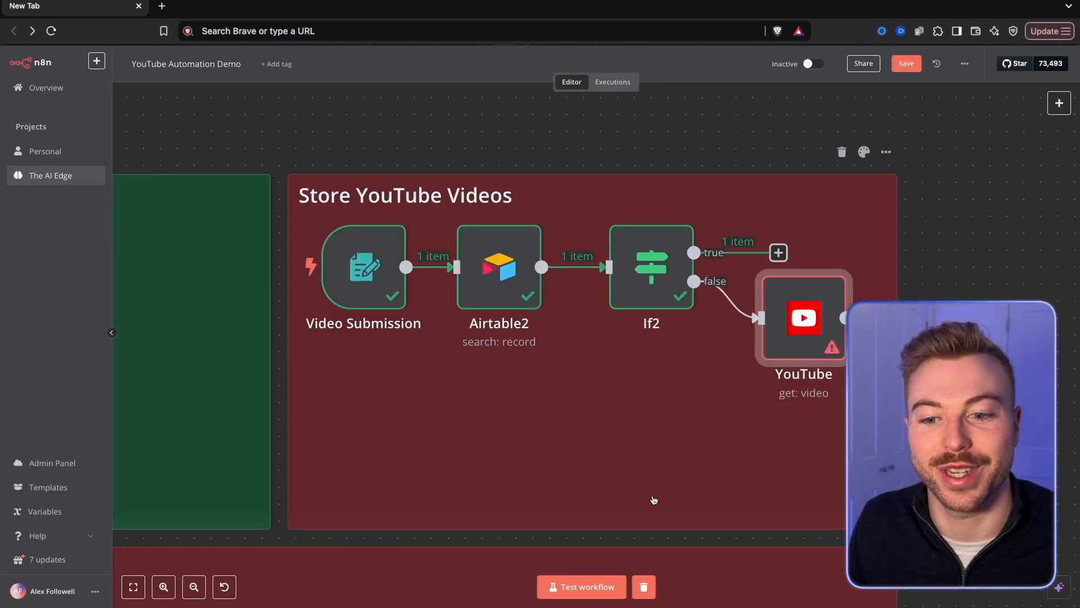
right_click(365, 268)
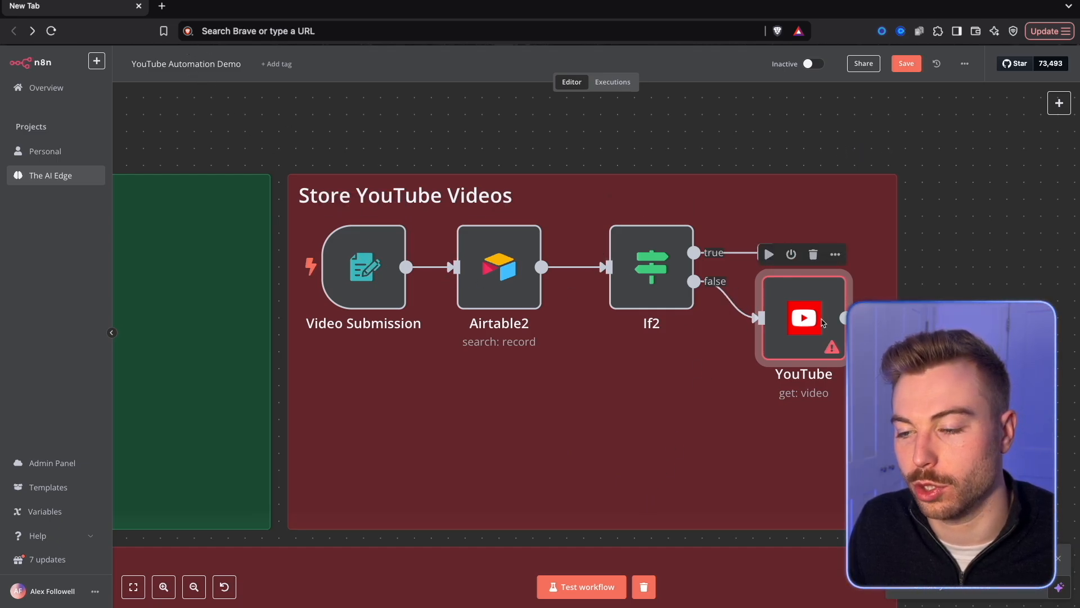
Set the YouTube node's Video ID to the placeholder <Hold> and test the node by submitting a video ID in the form.
double_click(804, 318)
click(549, 248)
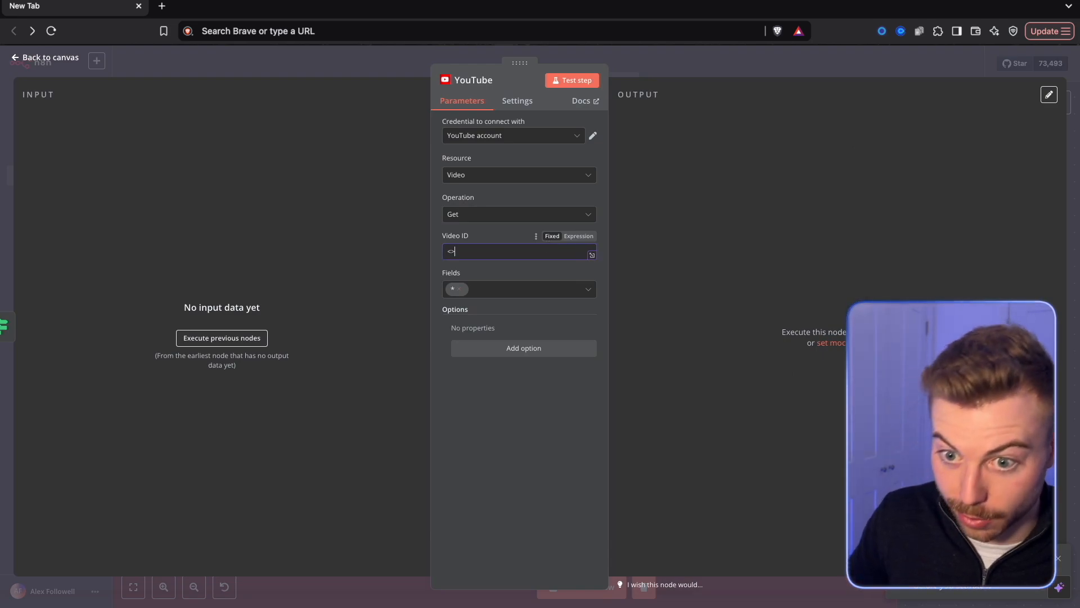
click(572, 80)
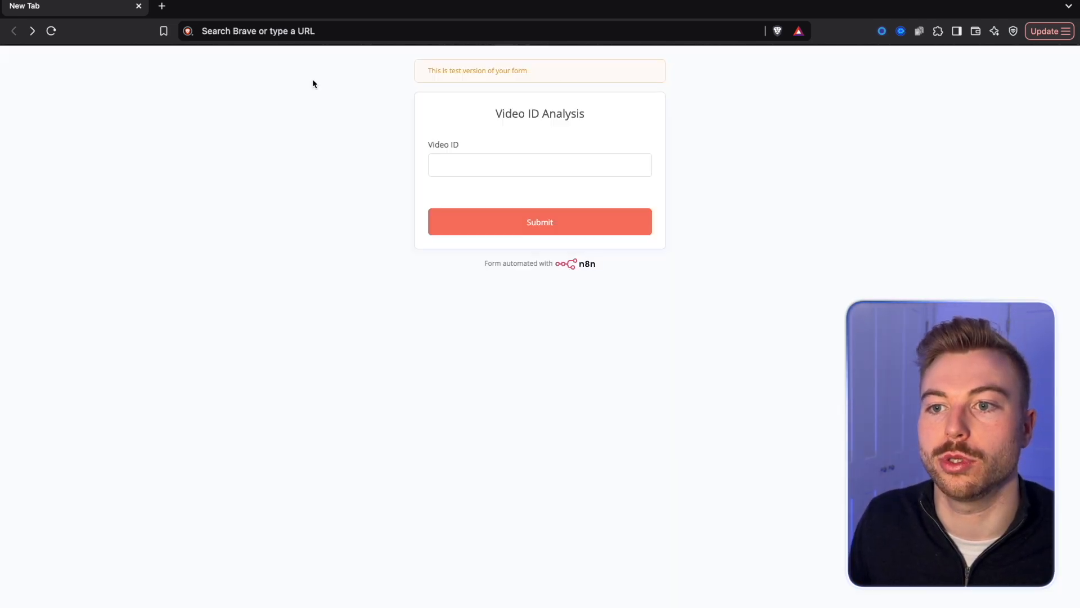
key(ctrl+v)
key(Return)
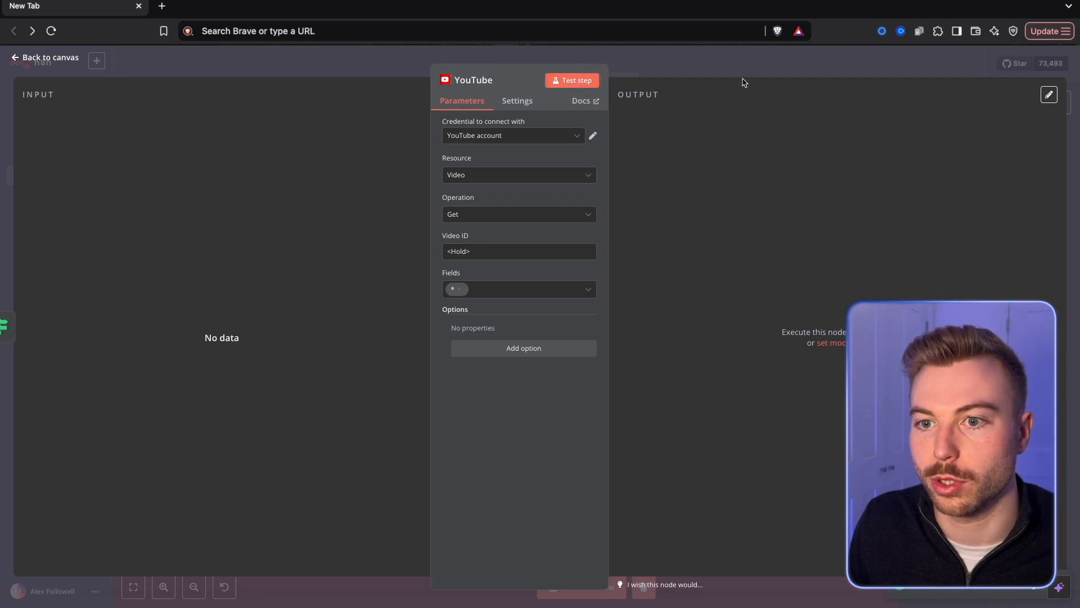
key(Escape)
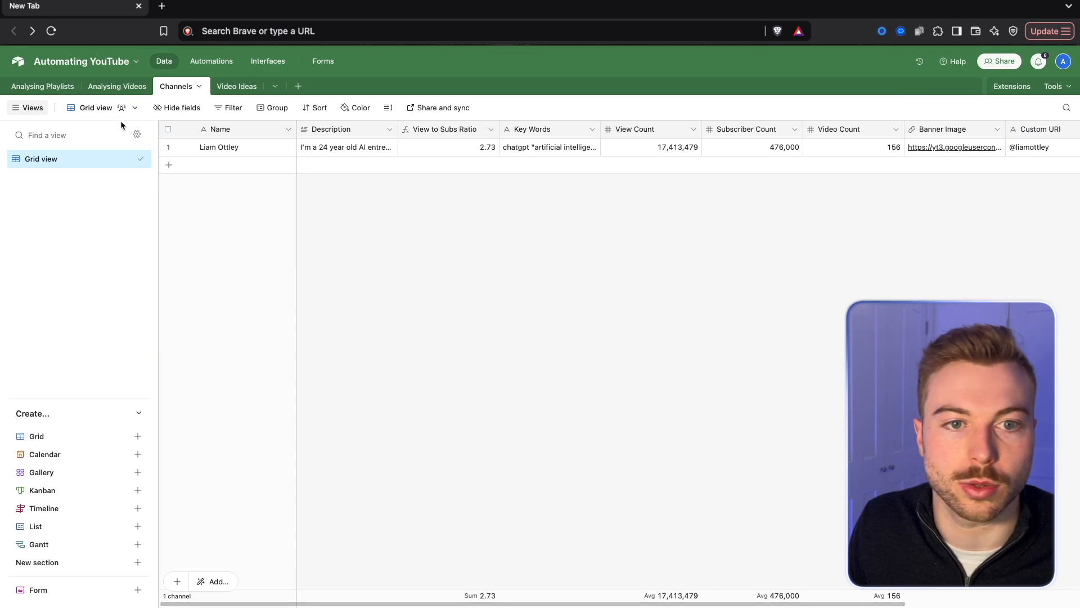
Delete the Blackadder in The Trenches record from the Analysing Videos table in Airtable.
click(117, 86)
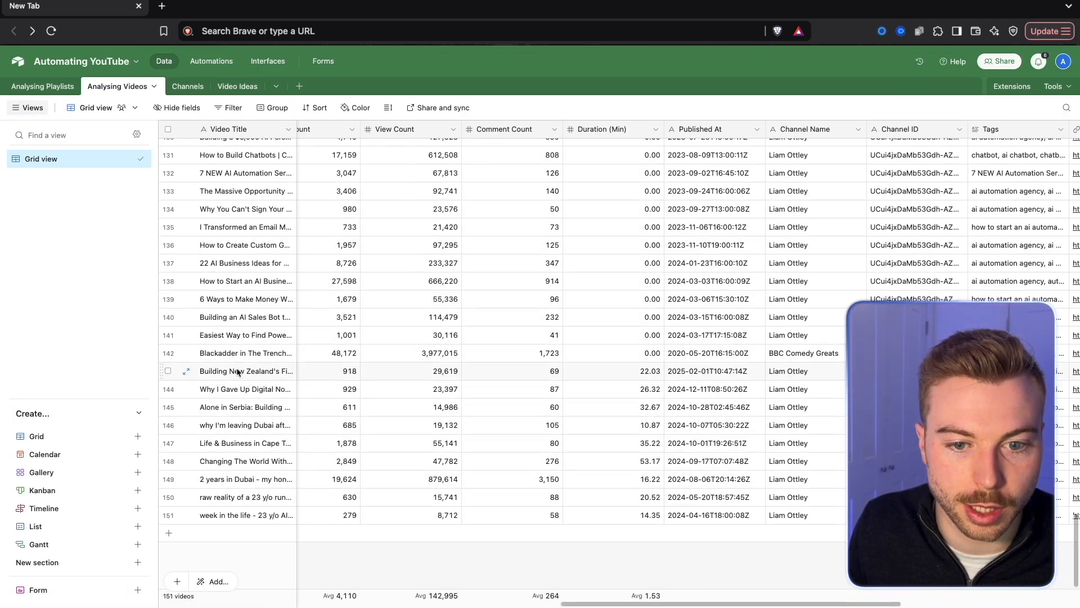
right_click(217, 355)
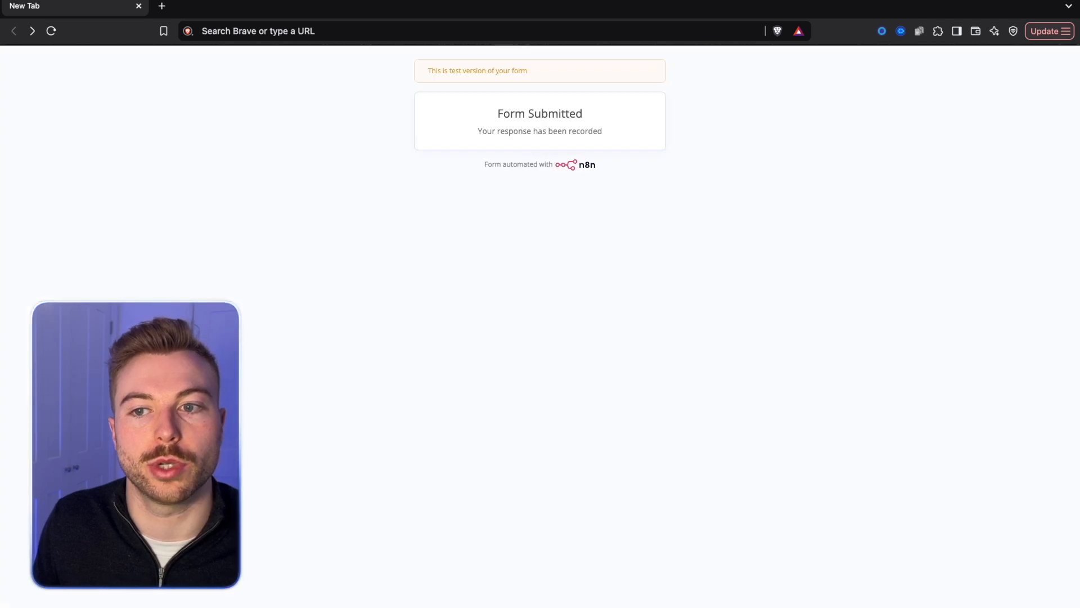
Submit video ID RcIV5tU_Zik through the Video Submission test form and run the workflow through the YouTube node.
click(123, 7)
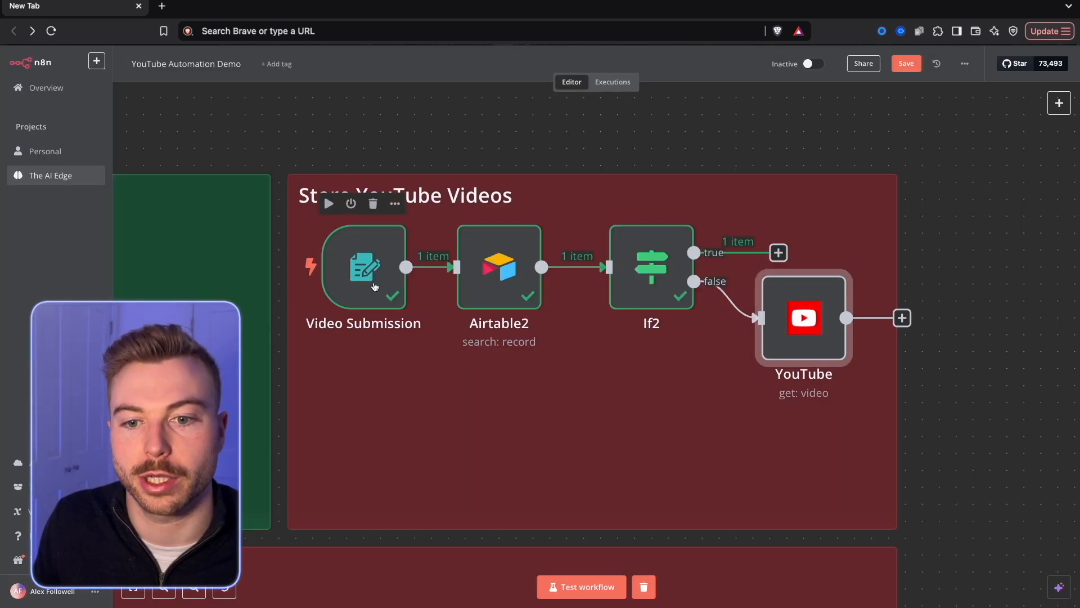
right_click(371, 284)
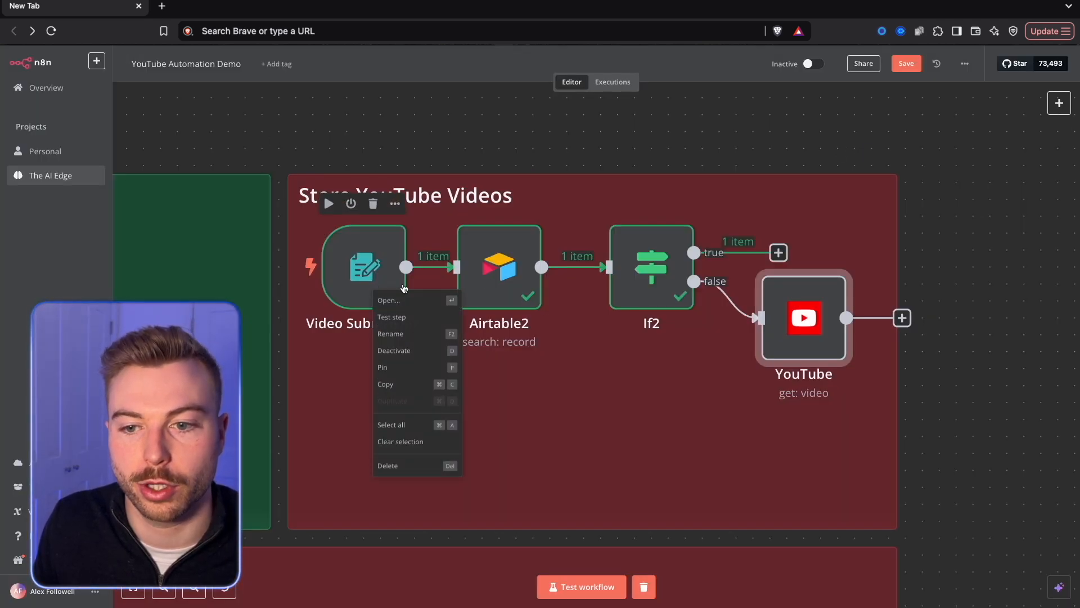
click(388, 293)
click(433, 80)
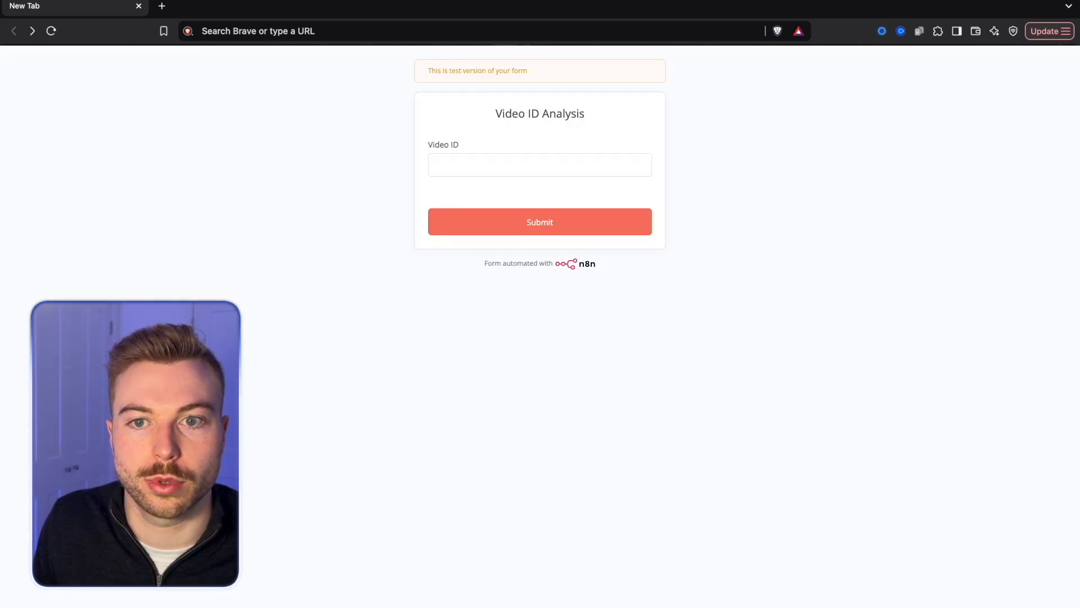
key(super+v)
click(491, 215)
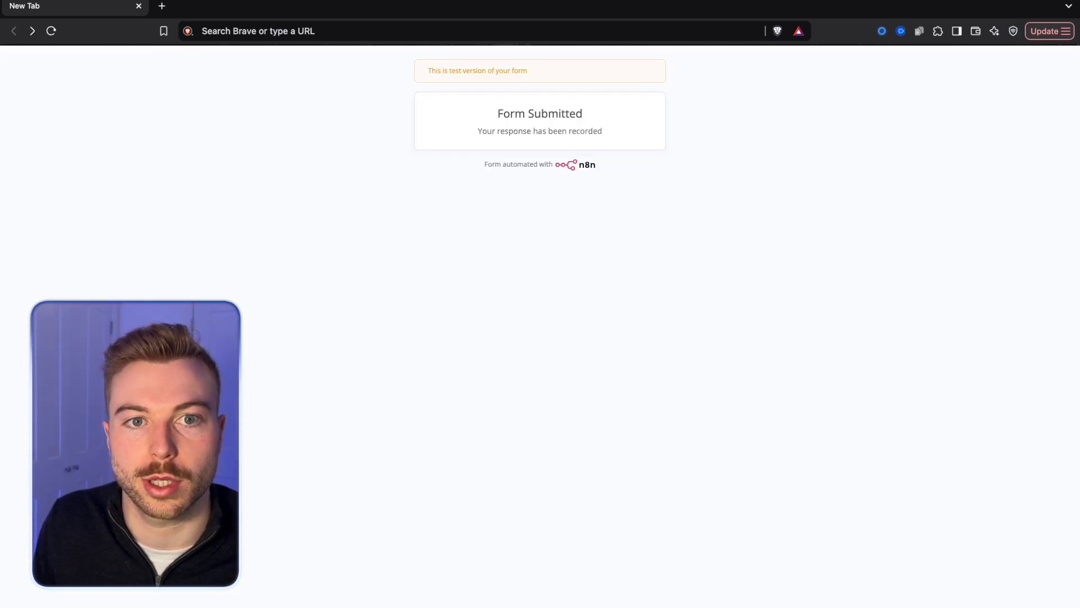
key(super+w)
click(582, 66)
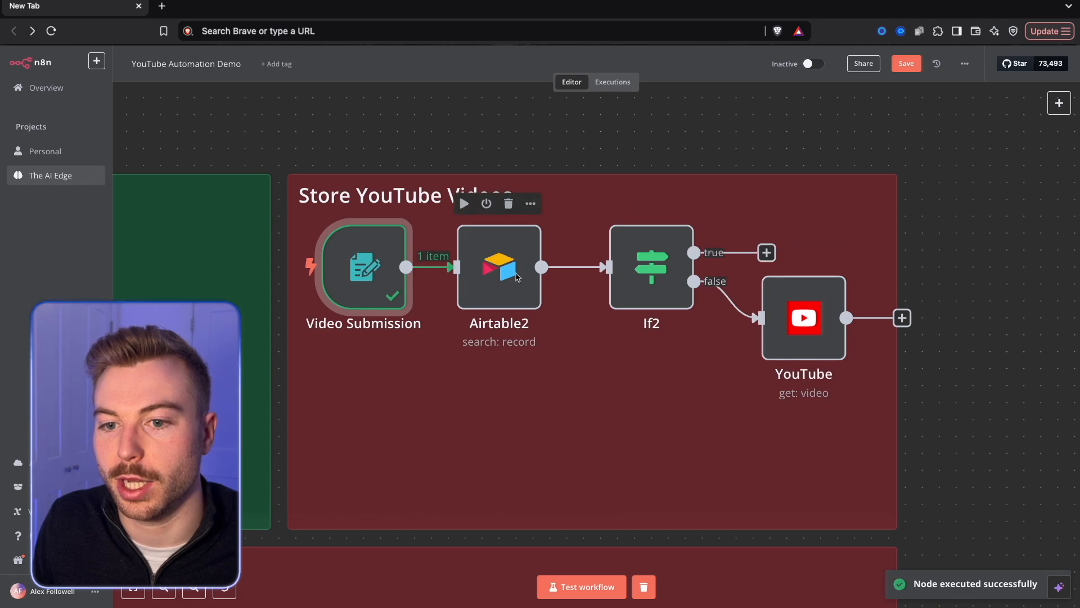
right_click(808, 332)
click(865, 357)
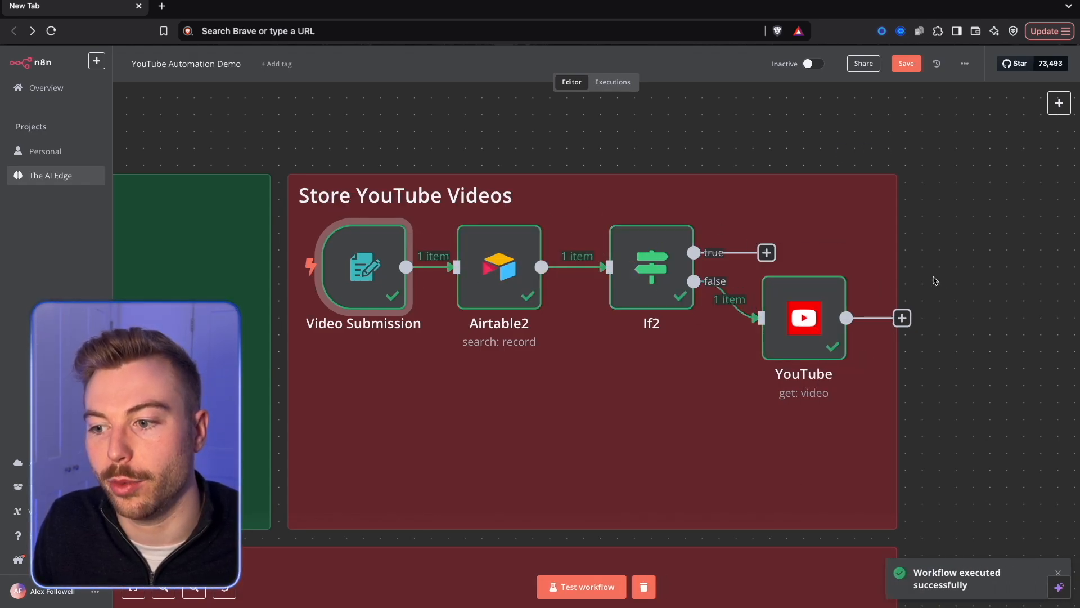
Set the YouTube node's Video ID to {{ $('Video Submission').item.json['Video ID'] }}, test it and review the snippet and statistics output.
double_click(790, 316)
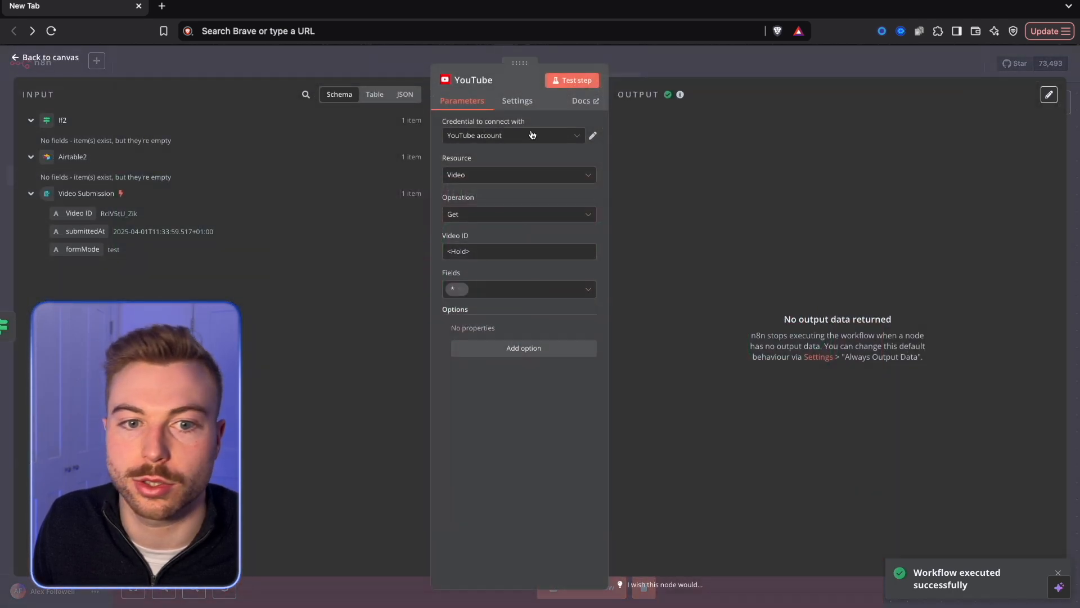
drag(503, 257, 354, 260)
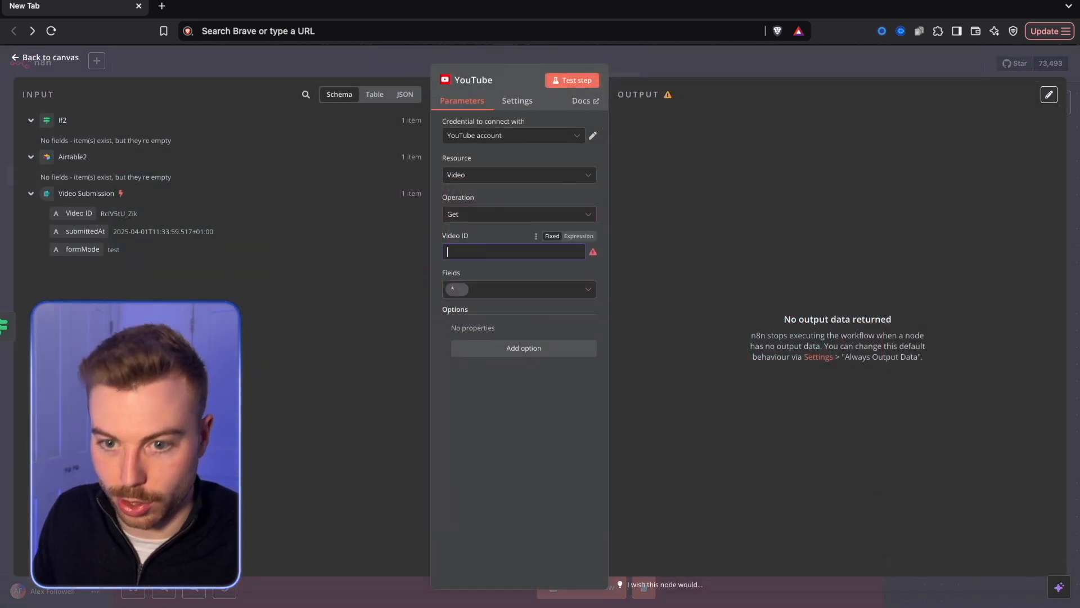
drag(80, 211, 482, 250)
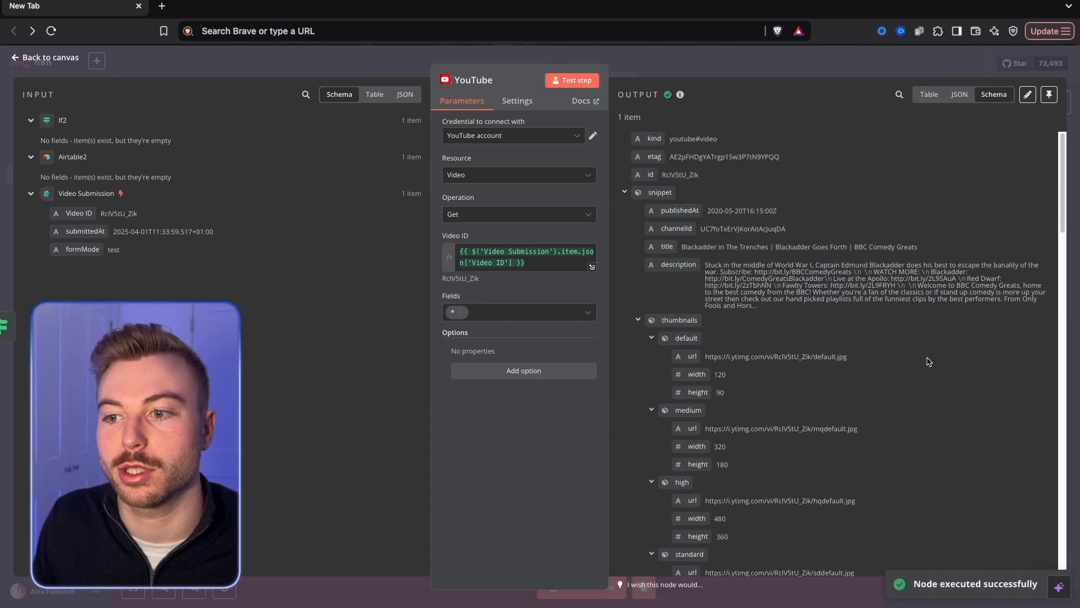
scroll(928, 361, down, 15)
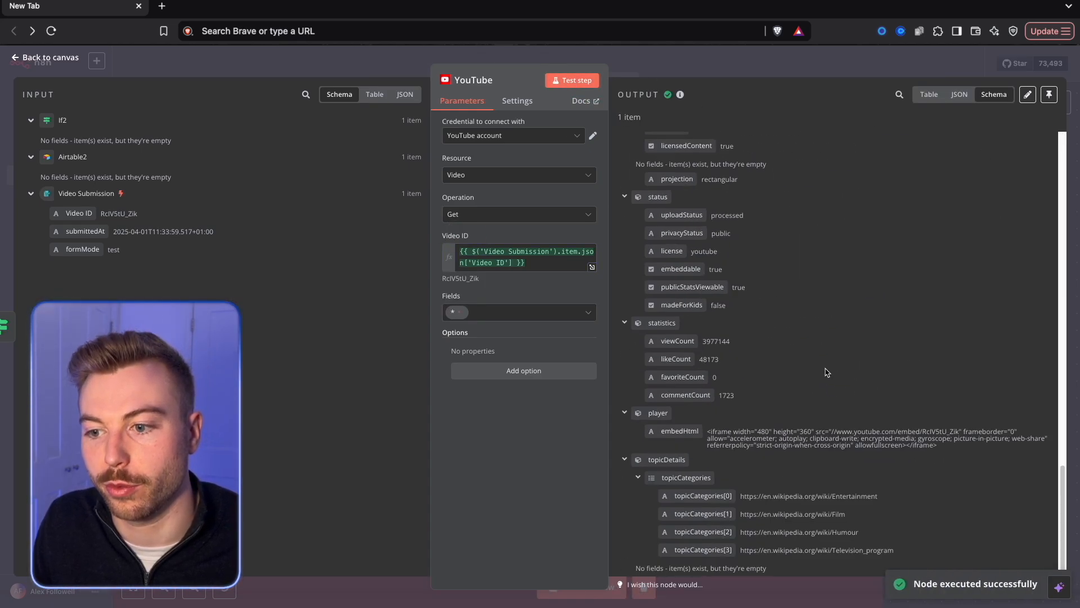
drag(727, 341, 705, 342)
scroll(726, 343, up, 15)
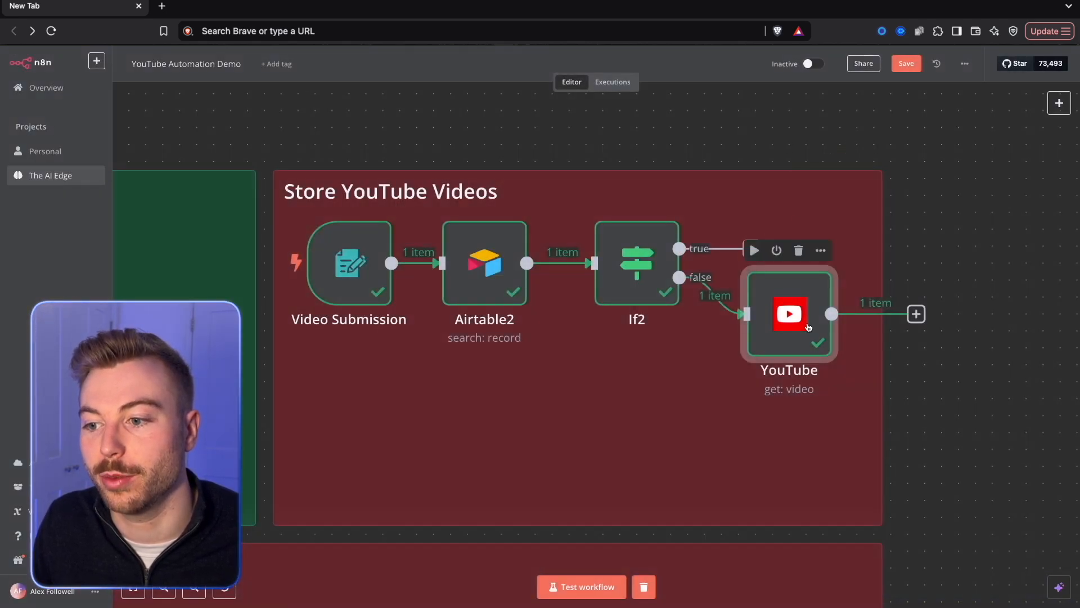
Rename the YouTube node to Get Video Details.
right_click(808, 327)
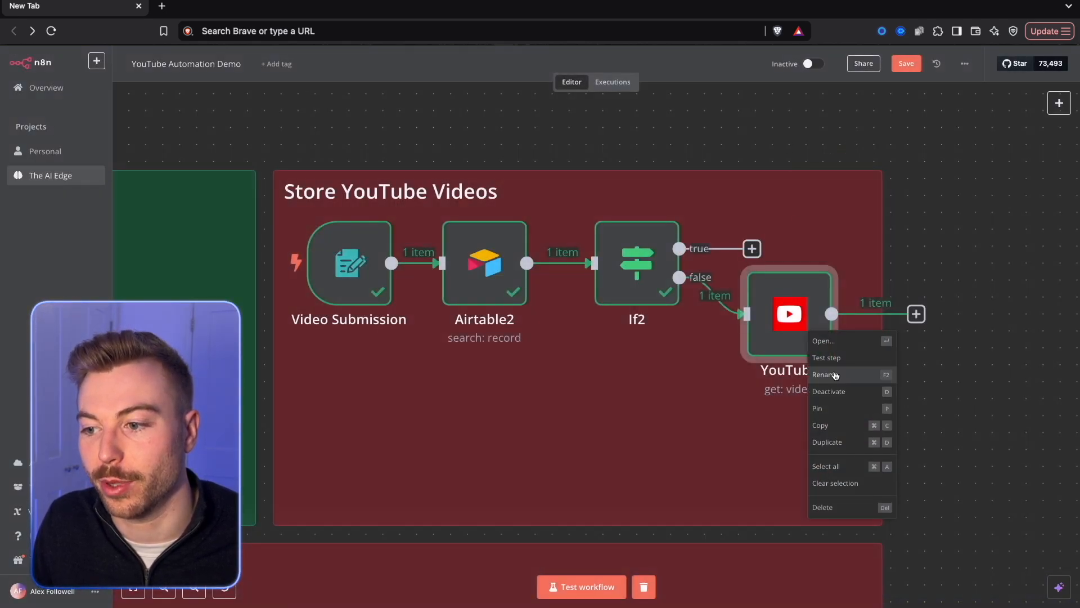
click(834, 374)
text(Get Vidoe)
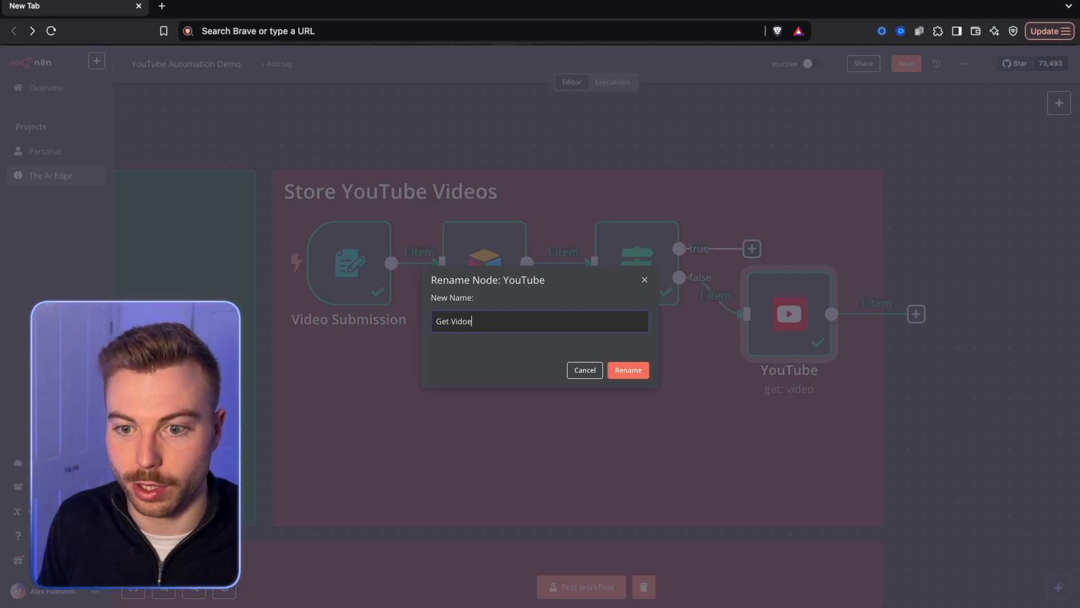
text(det)
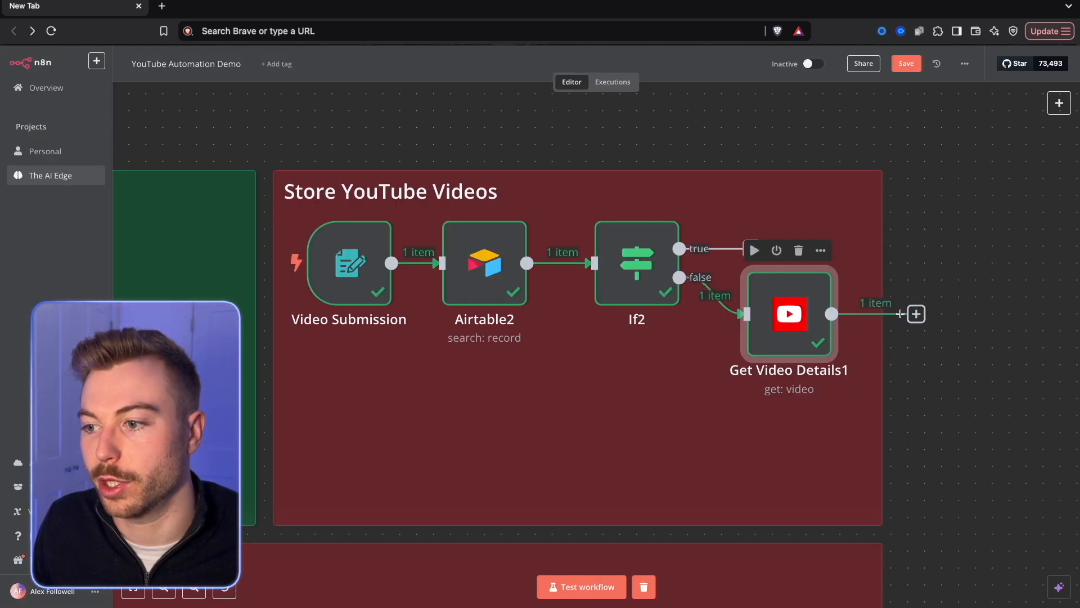
Add an Airtable Create a record node after the video details node.
click(921, 319)
text(air)
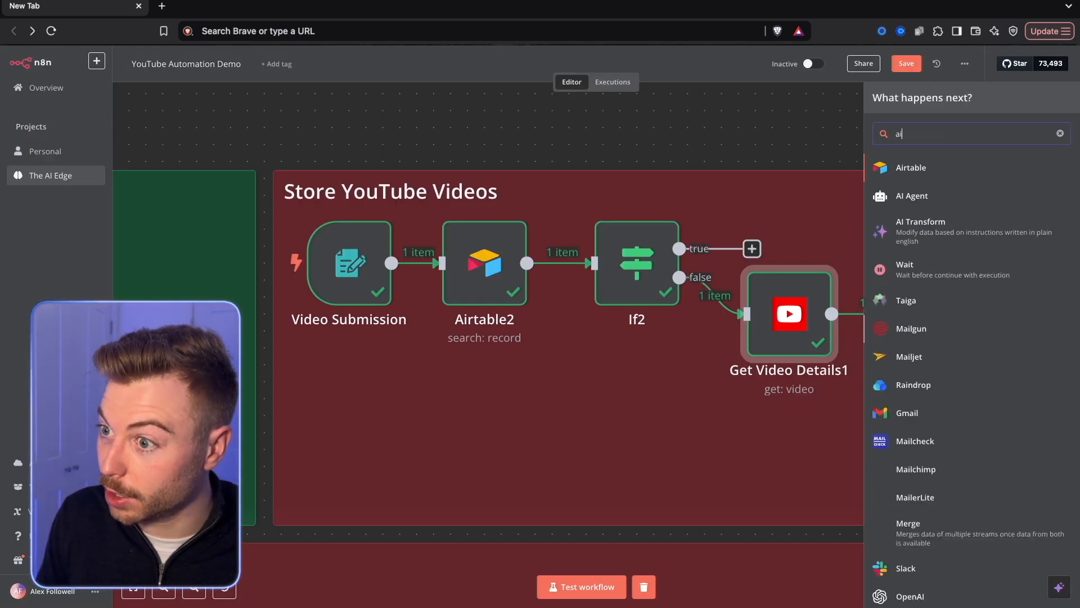
click(917, 168)
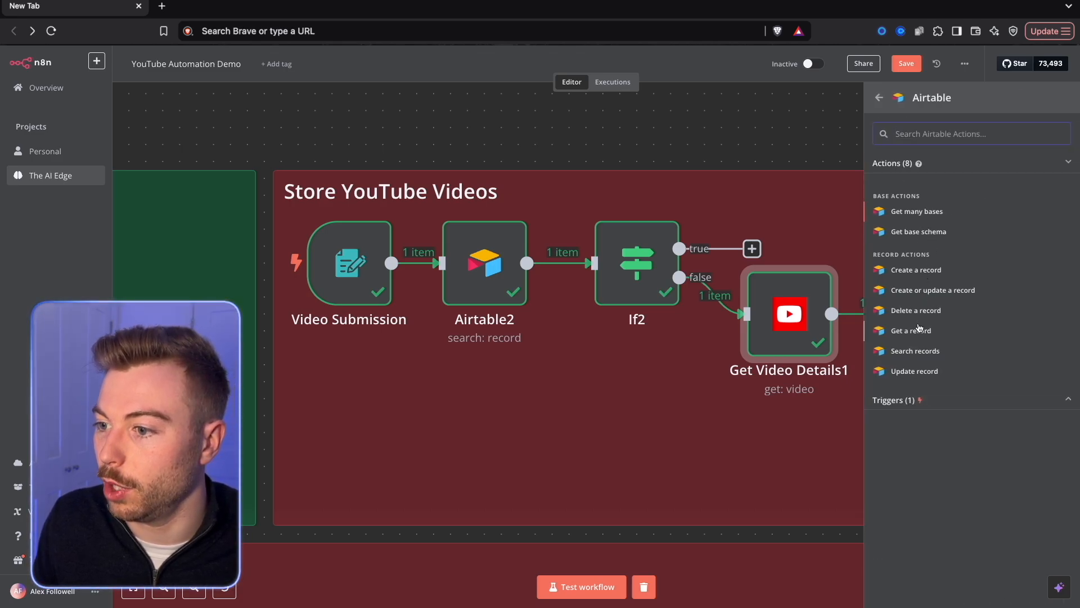
click(916, 270)
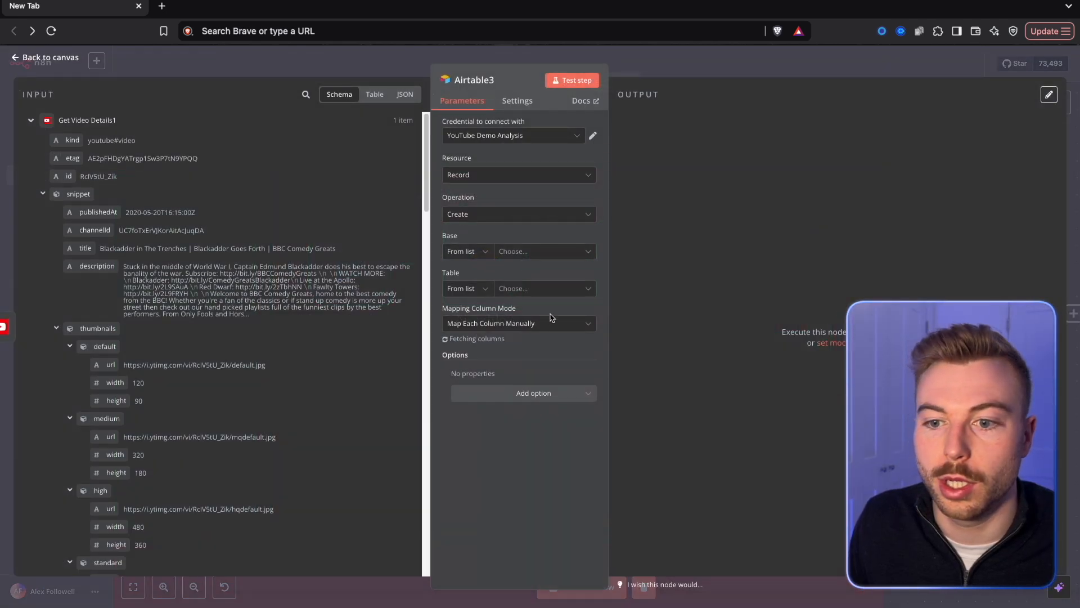
Set the new Airtable node's base to Automating YouTube and its table to Analysing Videos.
click(513, 252)
click(495, 299)
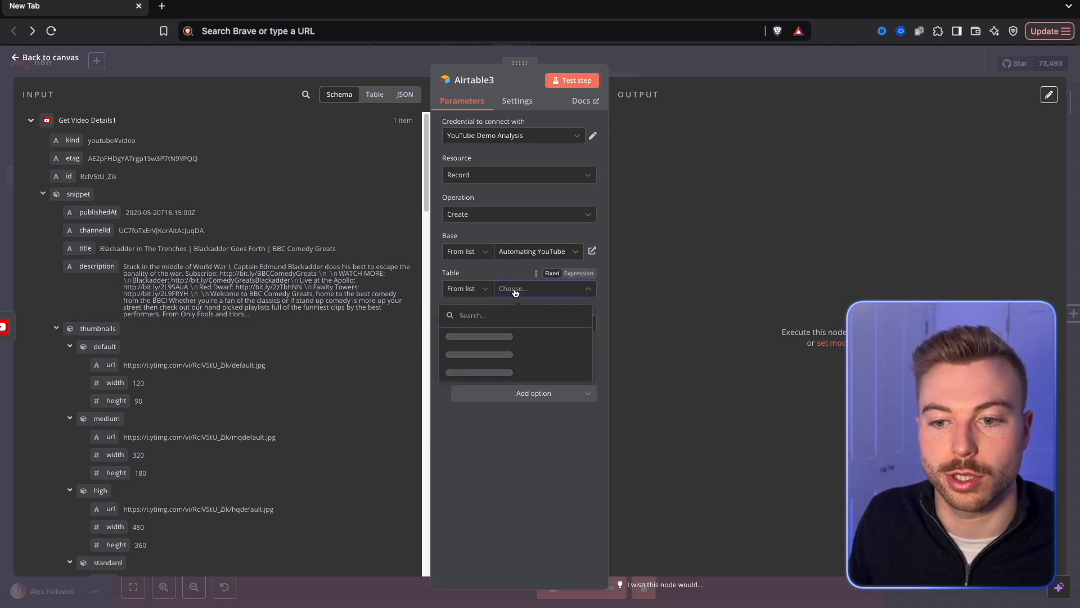
click(515, 293)
click(551, 290)
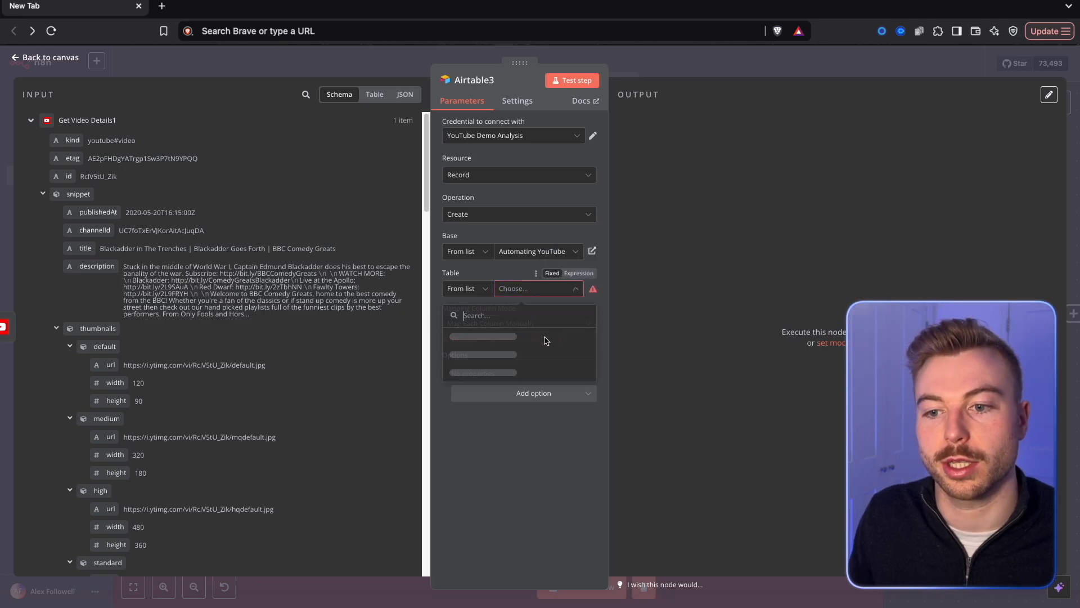
click(509, 336)
click(526, 322)
click(658, 279)
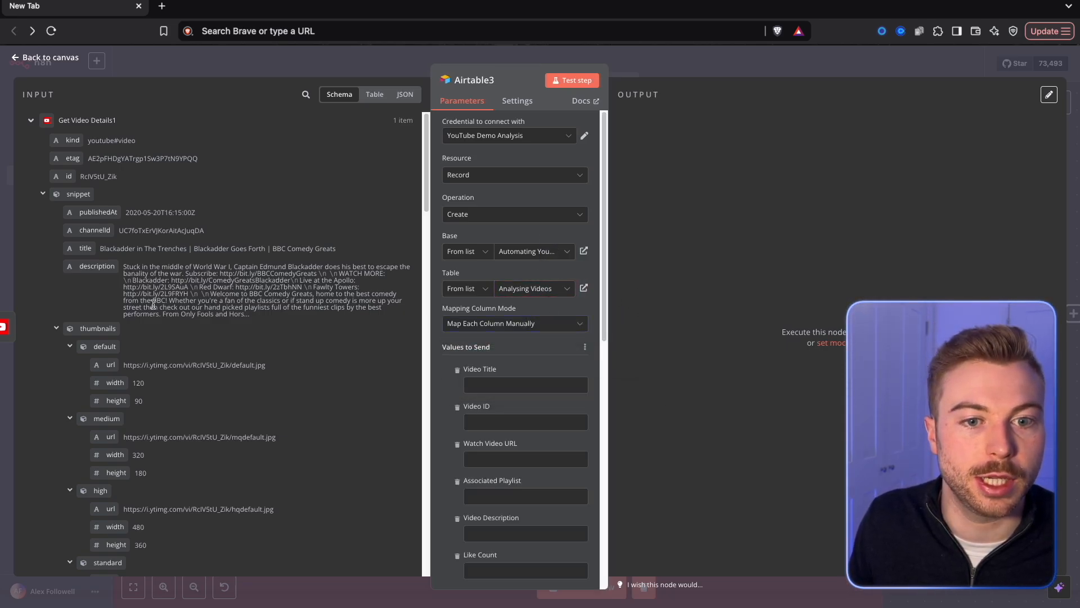
Map Video Title to {{ $json.snippet.title }} and Video ID to {{ $json.id }}.
drag(73, 243, 485, 384)
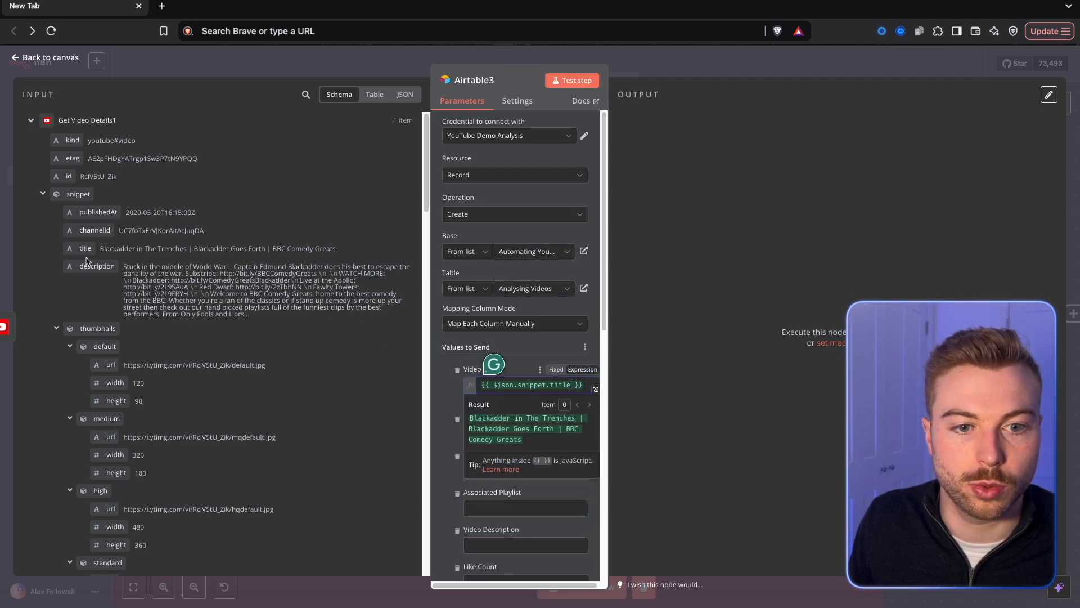
drag(68, 176, 484, 433)
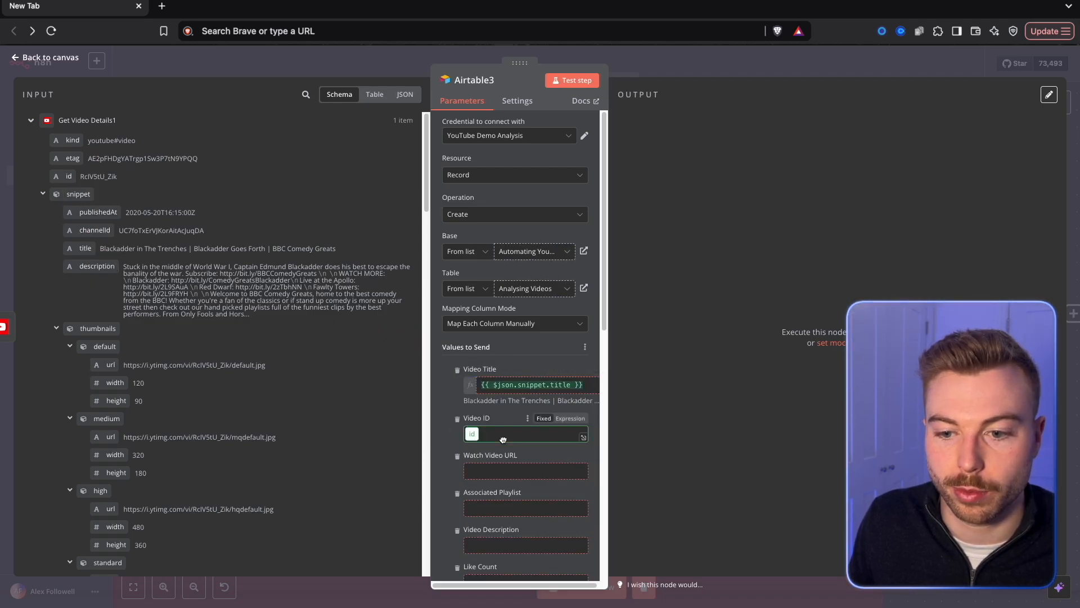
scroll(467, 442, down, 2)
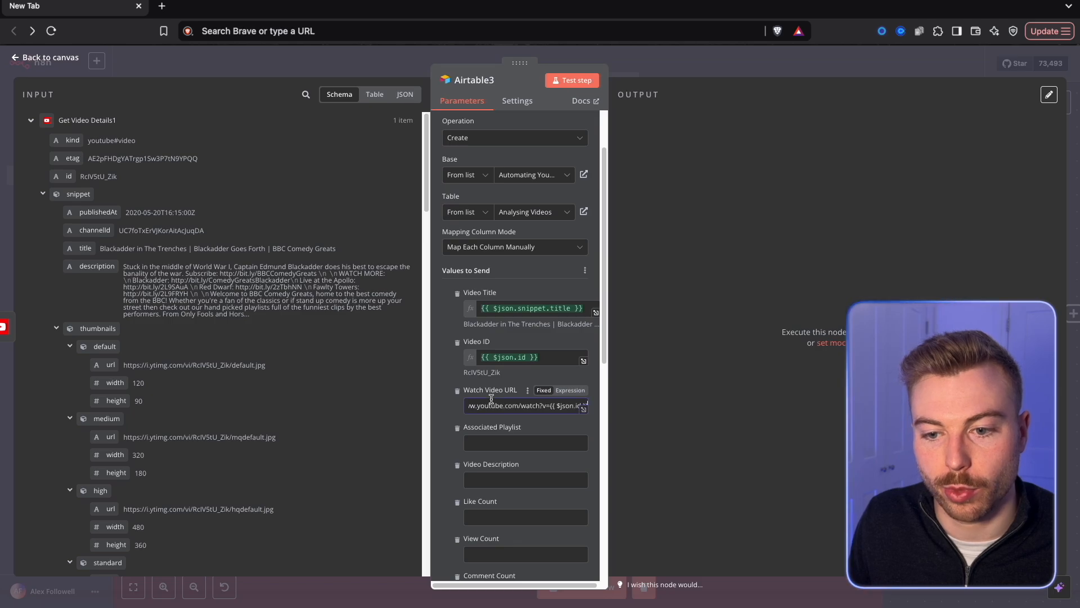
scroll(491, 399, down, 1)
click(571, 339)
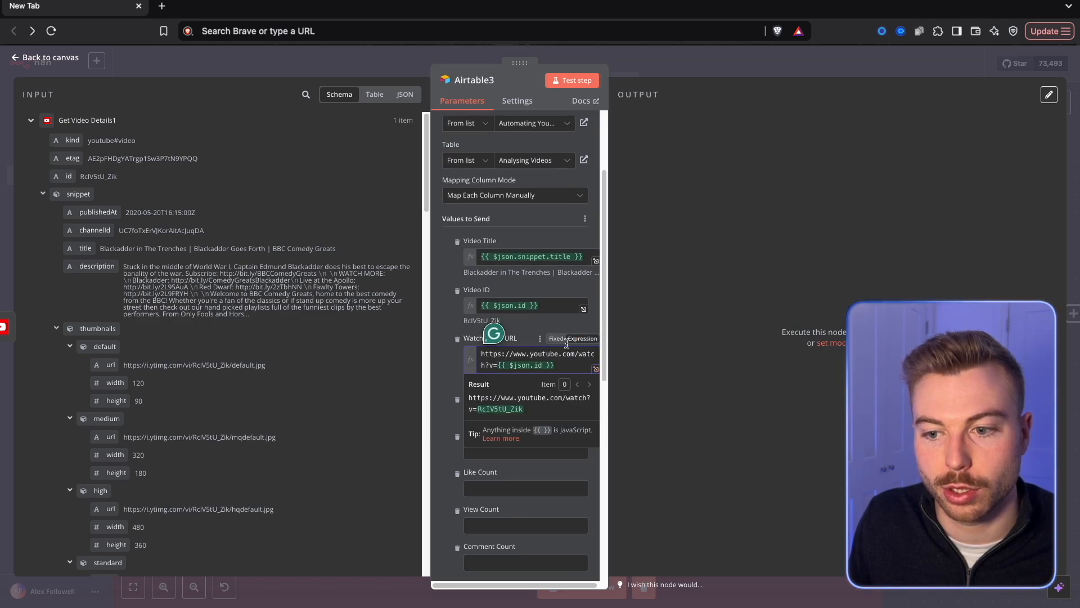
click(596, 368)
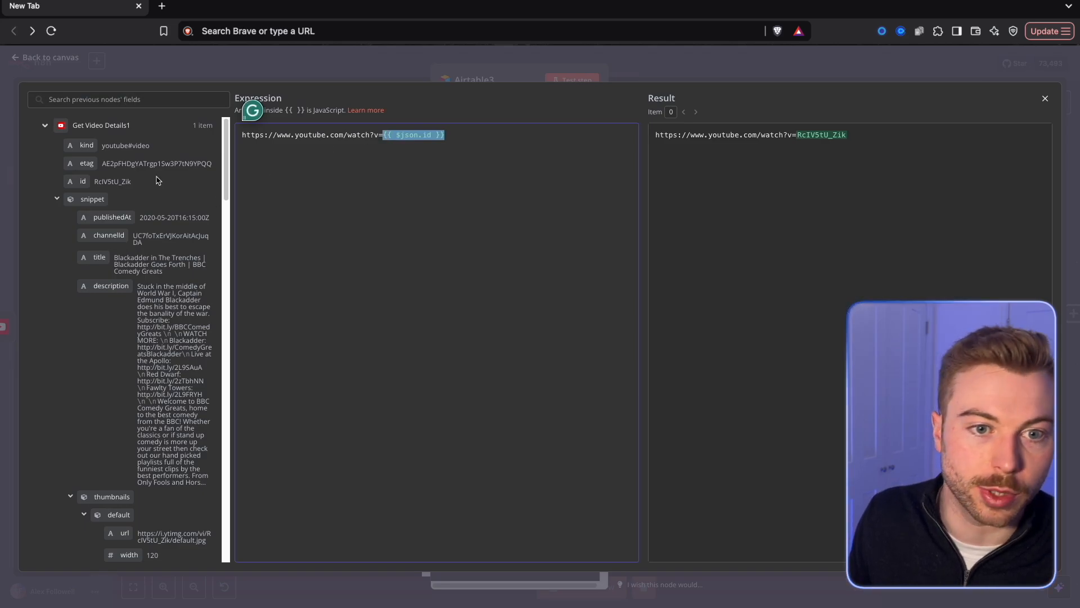
key(BackSpace)
drag(426, 170, 391, 136)
click(376, 75)
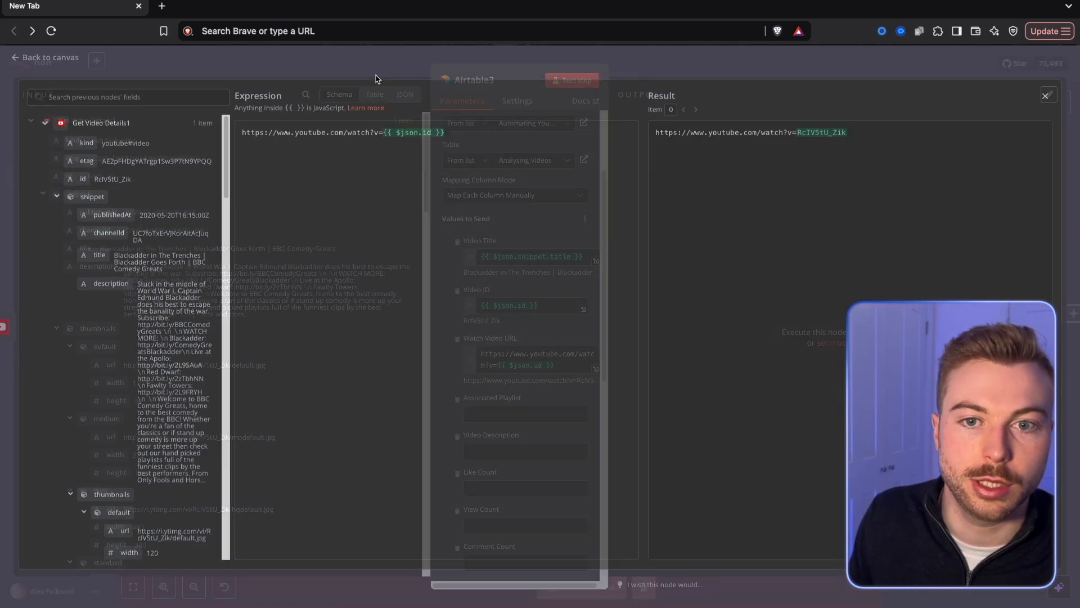
Leave Associated Playlist empty and map Video Description to {{ $json.snippet.description }}.
scroll(545, 352, down, 2)
click(521, 337)
scroll(300, 351, down, 15)
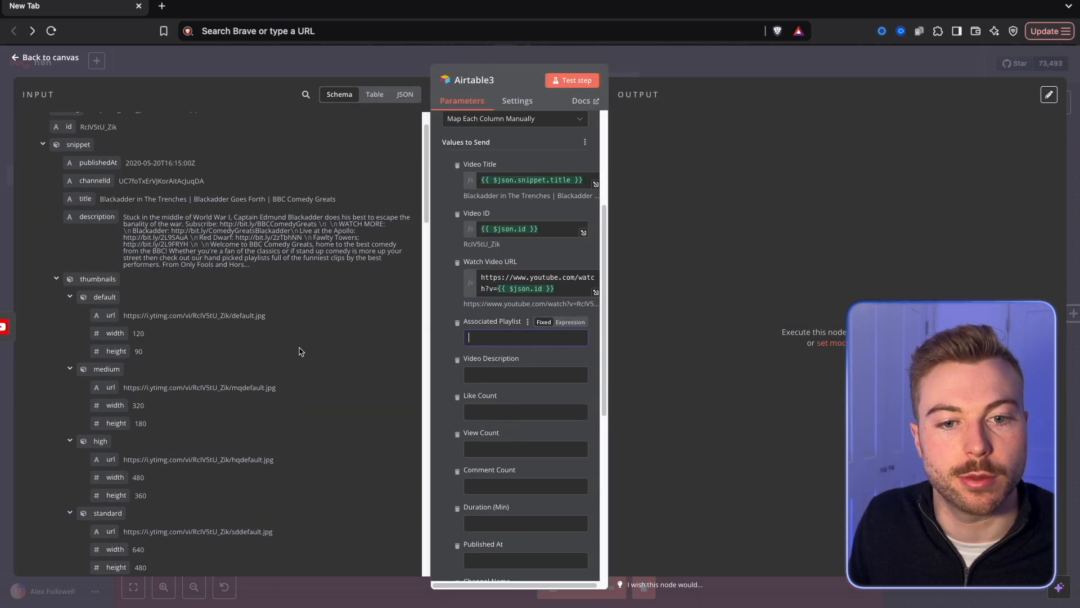
scroll(300, 351, down, 10)
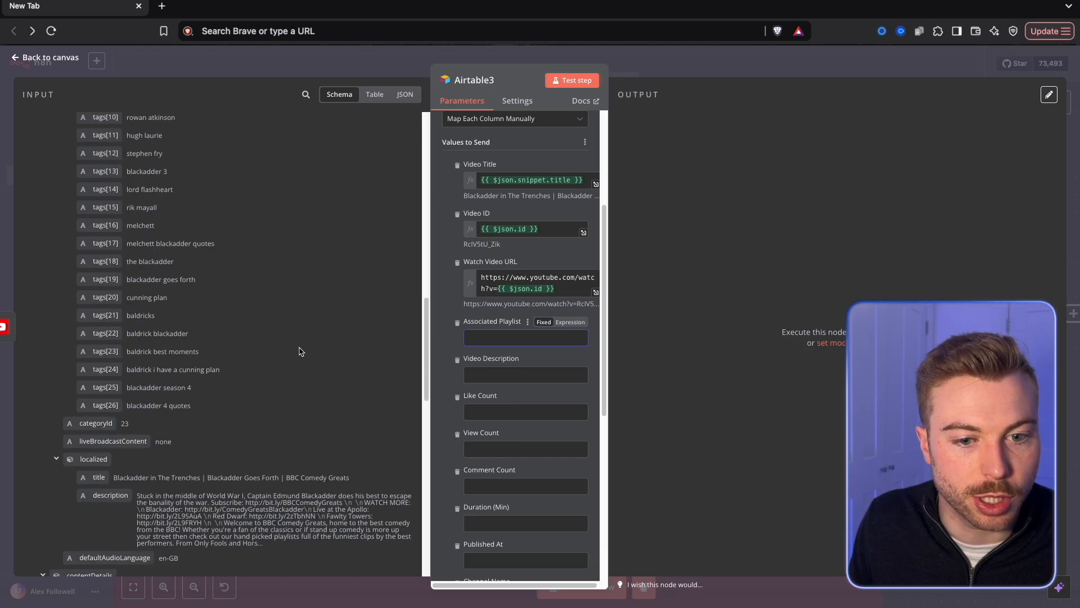
scroll(299, 351, down, 12)
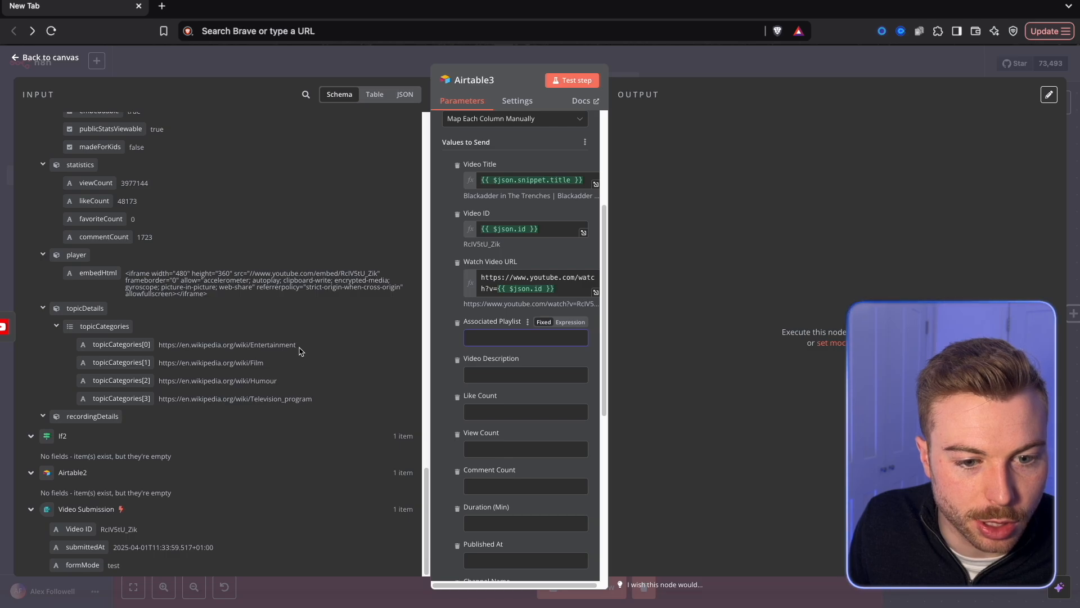
scroll(299, 351, up, 20)
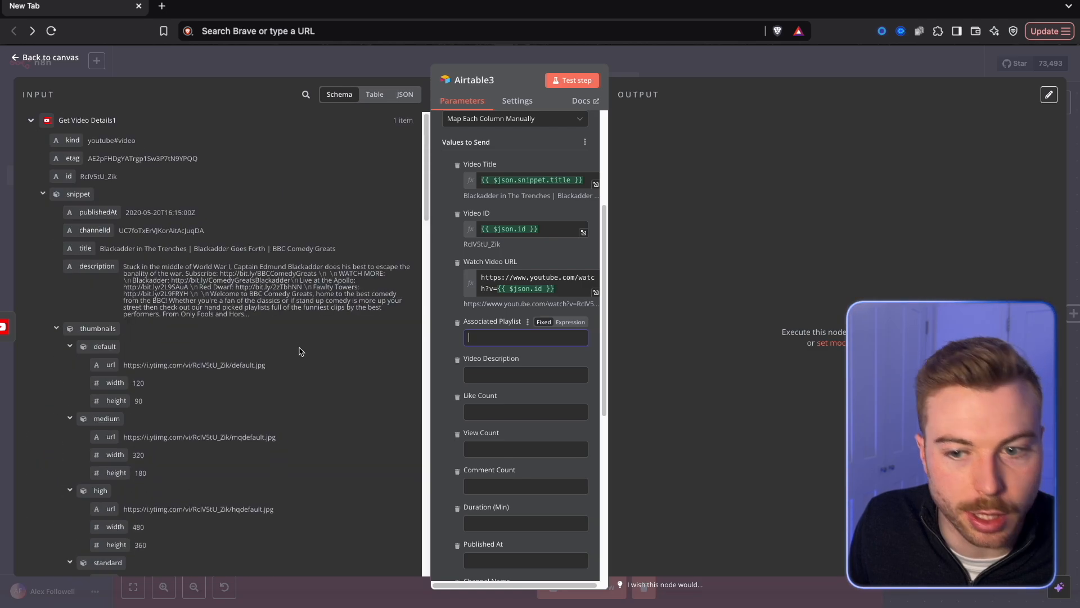
click(499, 375)
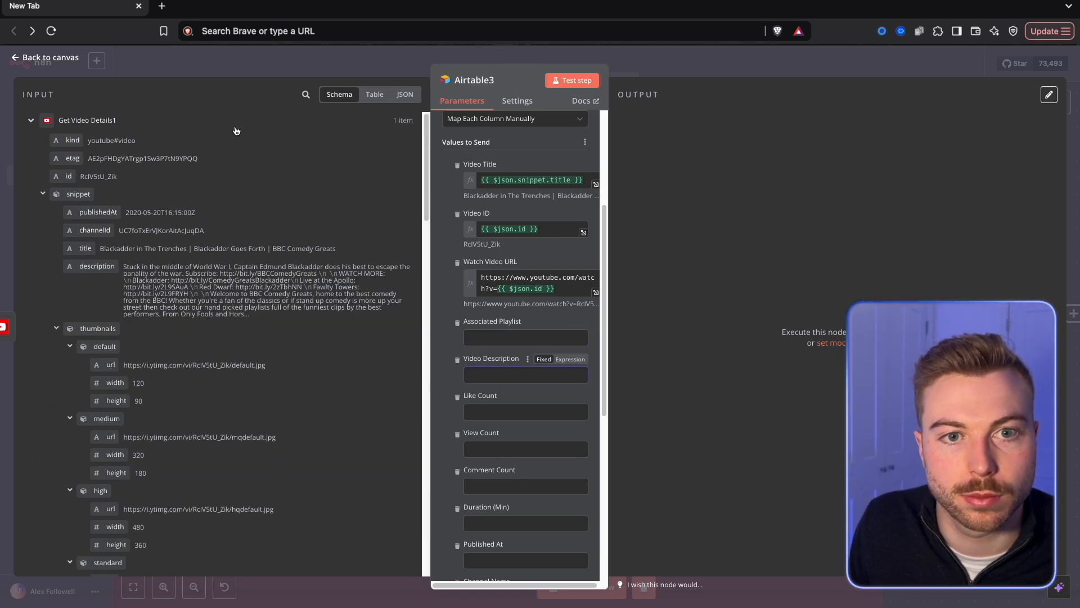
drag(96, 266, 517, 377)
Map Like Count, View Count and Comment Count to the video's statistics fields likeCount, viewCount and commentCount.
click(306, 94)
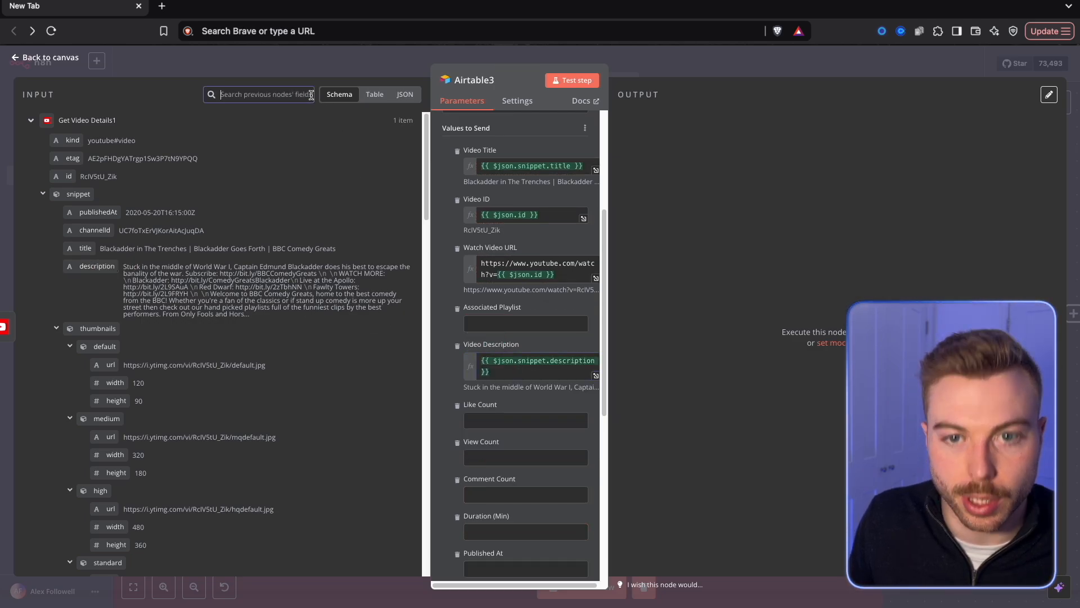
drag(98, 156, 486, 420)
double_click(258, 95)
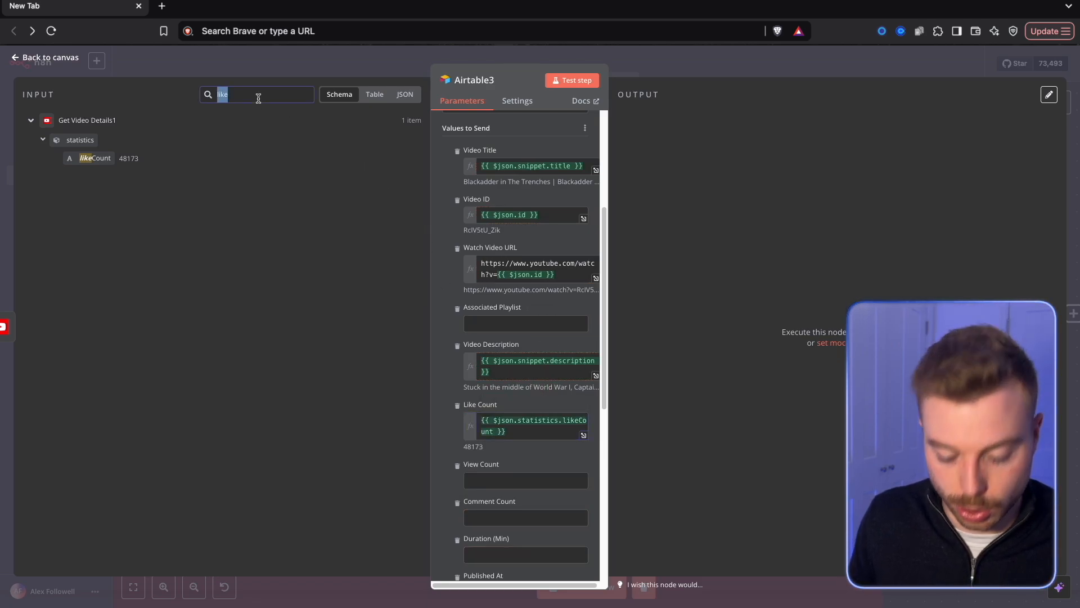
drag(95, 193, 487, 481)
double_click(251, 95)
text(co)
text(mm)
drag(101, 306, 489, 529)
drag(489, 529, 490, 539)
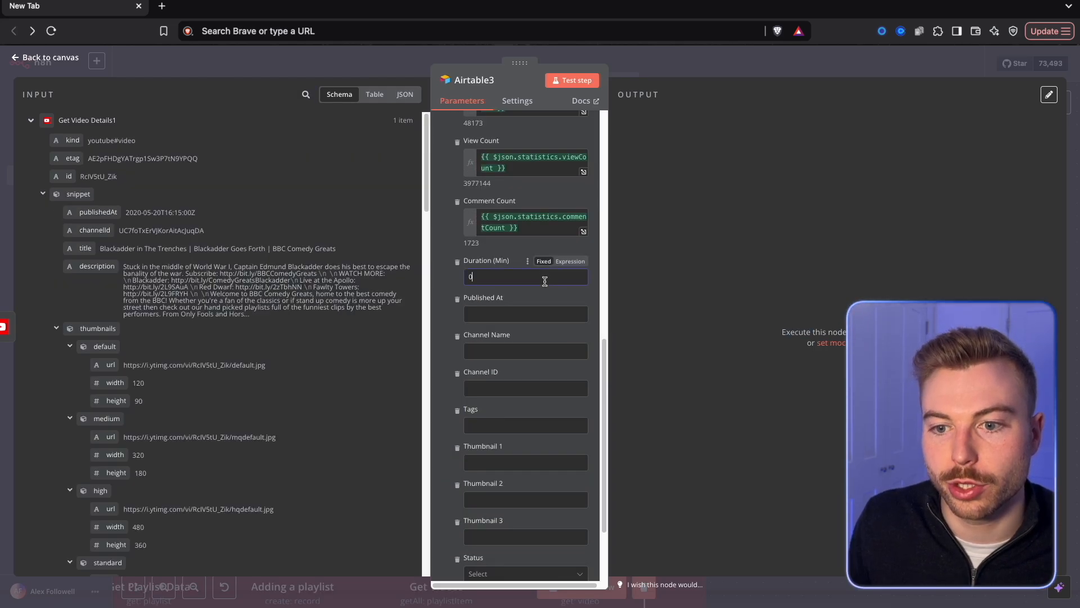
Set Duration (Min) to the pasted JavaScript expression that converts $json.contentDetails.duration into minutes with two decimals.
click(578, 262)
click(583, 280)
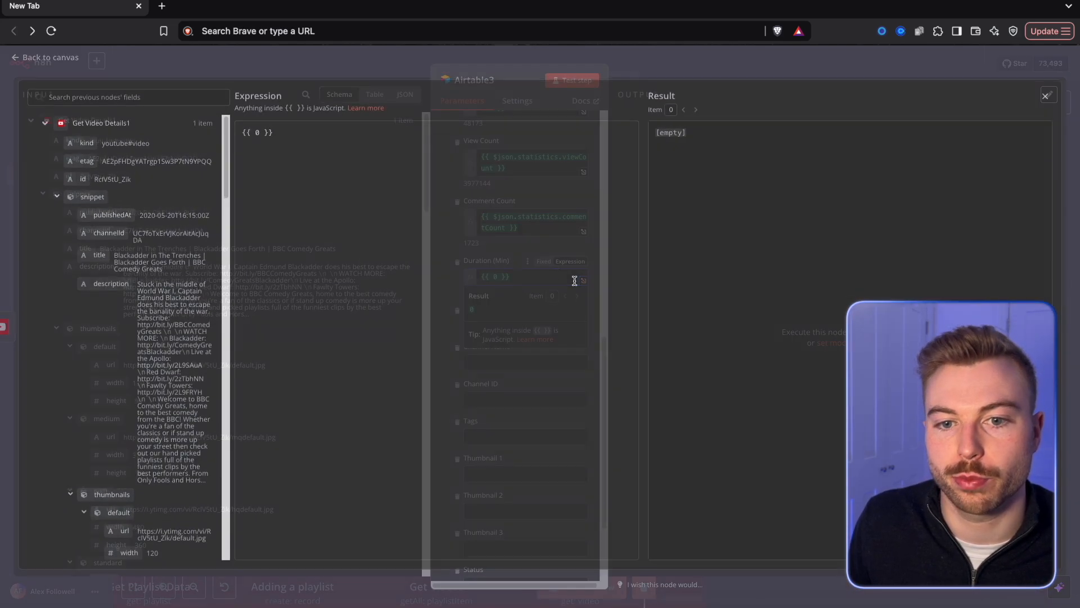
key(ctrl+a)
text({{   (() => {     const iso = $json.contentDetails.duration;     const match = iso.match(/PT(?:(\d+)H)?(?:(\d+)M)?(?:(\d+)S)?/);     const hours = match[1] ? parseInt(match[1]) : 0;     const minutes = match[2] ? parseInt(match[2]) : 0;     const seconds = match[3] ? parseInt(match[3]) : 0;     return +(hours * 60 + minutes + (seconds / 60)).toFixed(2);   })() }})
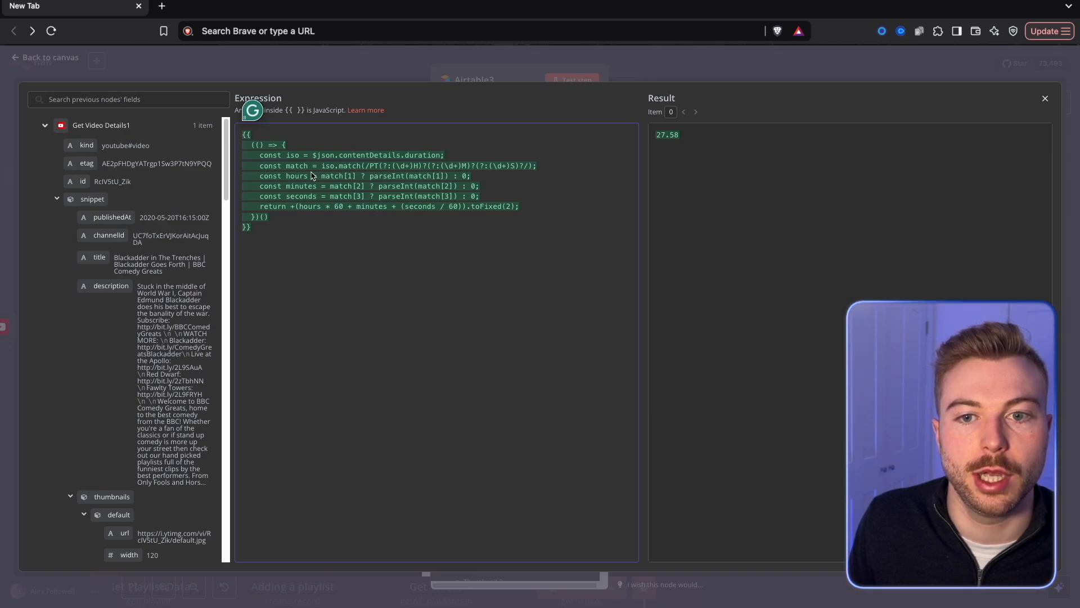
Find the duration field by searching for "dur" and reinsert $json.contentDetails.duration as the expression's iso value.
drag(232, 274, 231, 270)
click(212, 272)
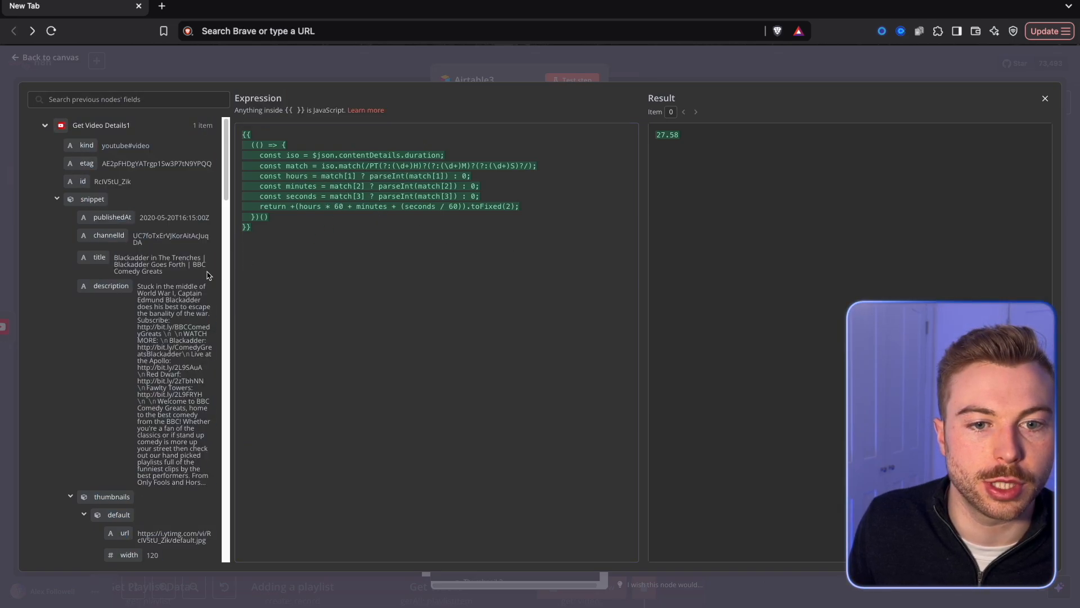
scroll(183, 285, down, 5)
scroll(183, 285, up, 5)
click(166, 99)
text(dur)
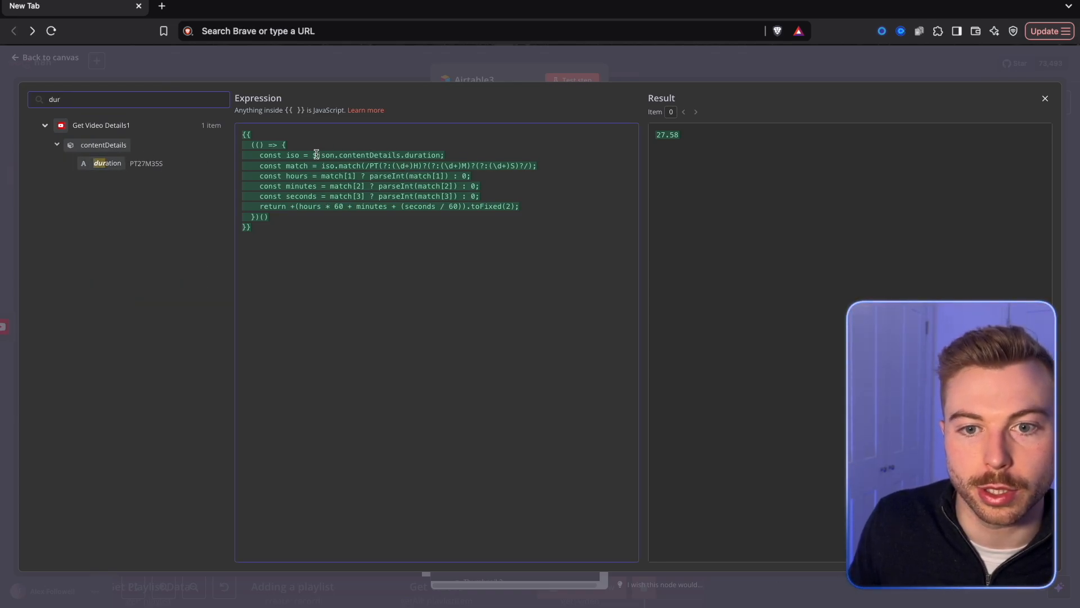
drag(313, 154, 441, 155)
key(BackSpace)
drag(107, 163, 313, 156)
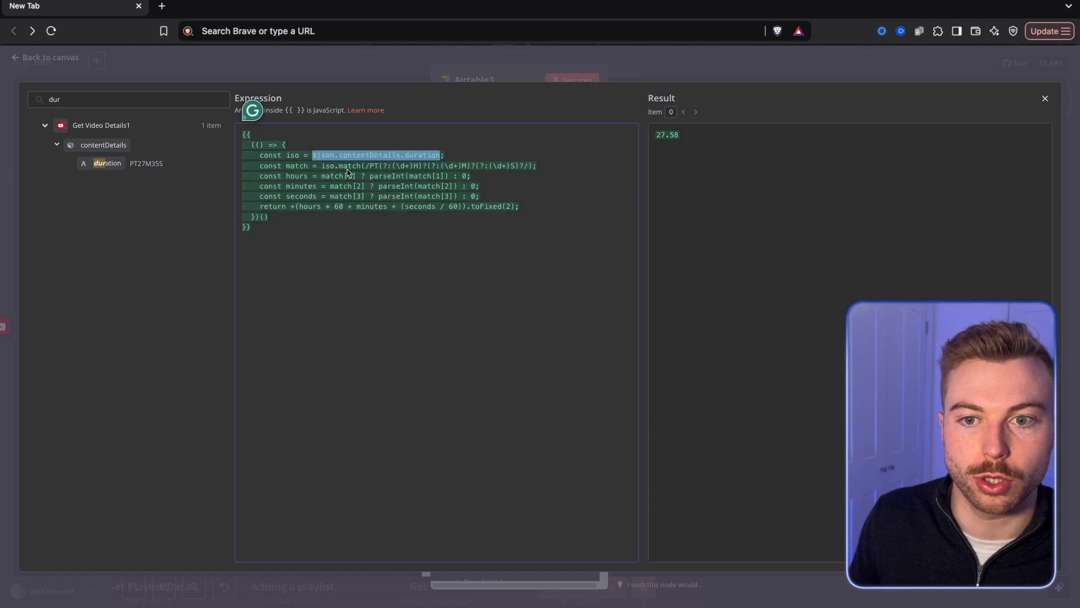
click(858, 67)
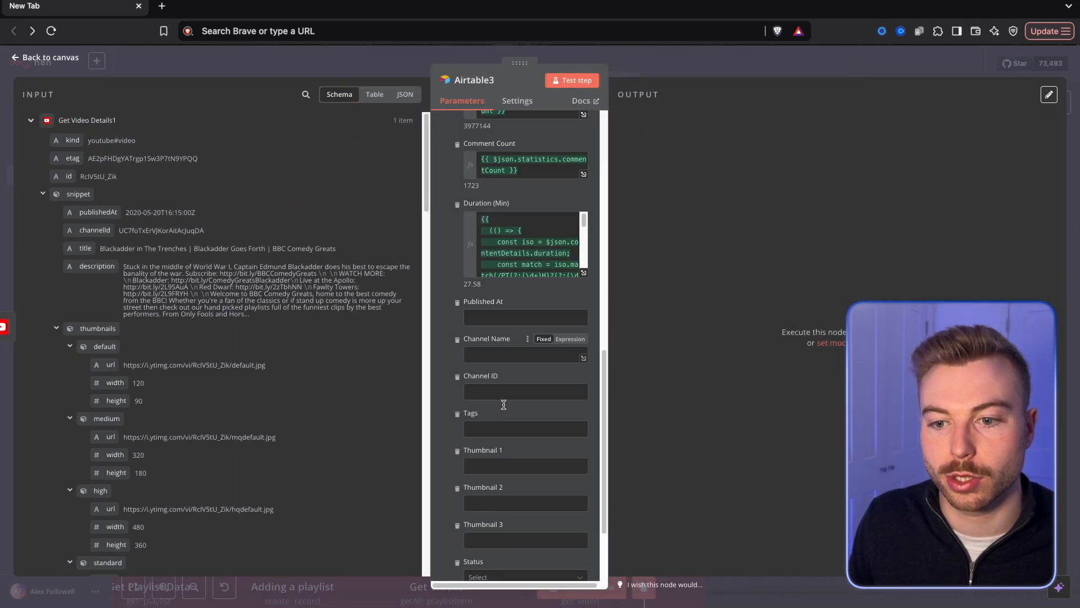
Map Published At to {{ $json.snippet.publishedAt }}, Channel Name to {{ $json.snippet.channelTitle }} and Channel ID to the snippet's channelId.
drag(99, 211, 529, 318)
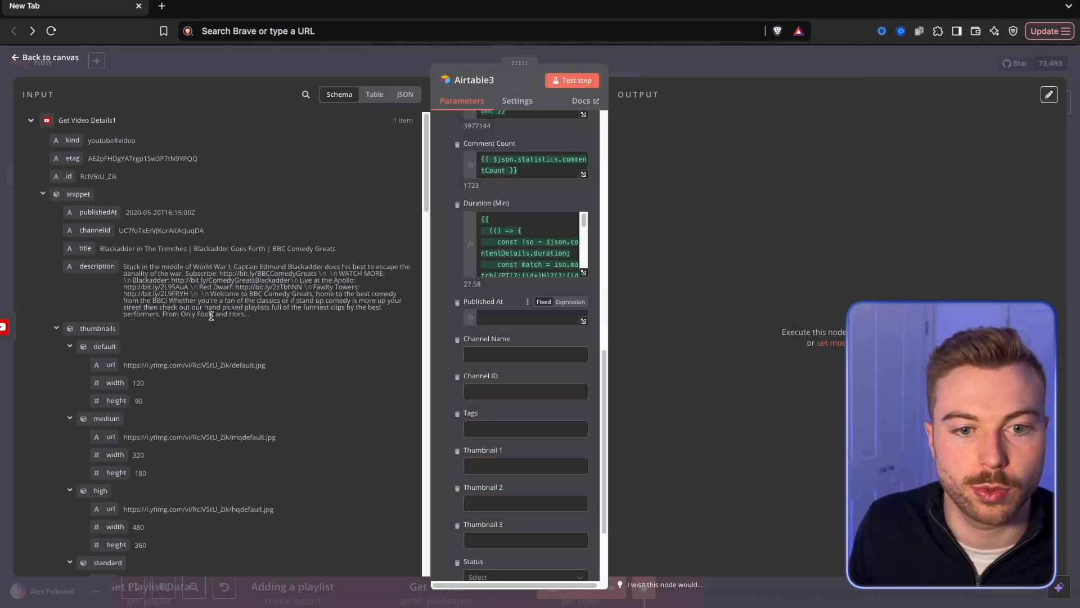
scroll(85, 293, down, 2)
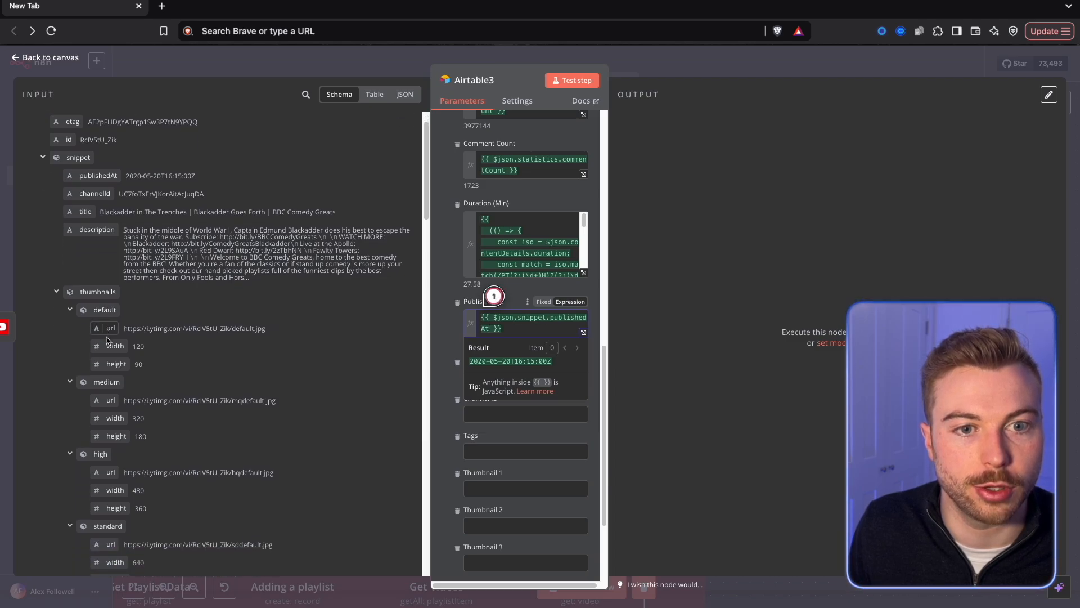
scroll(107, 340, down, 10)
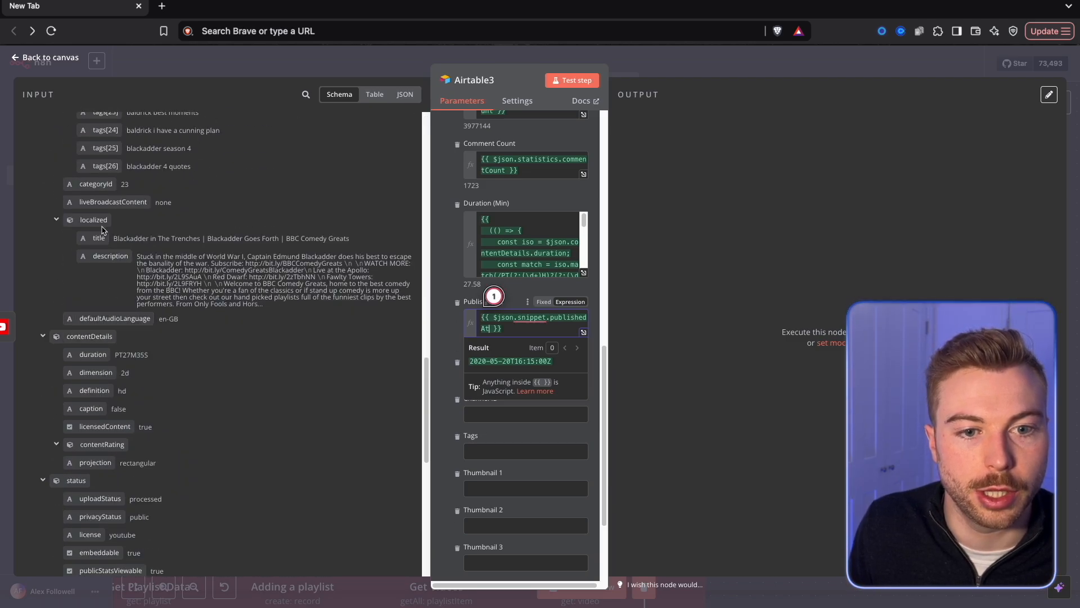
scroll(102, 229, down, 15)
scroll(122, 332, up, 20)
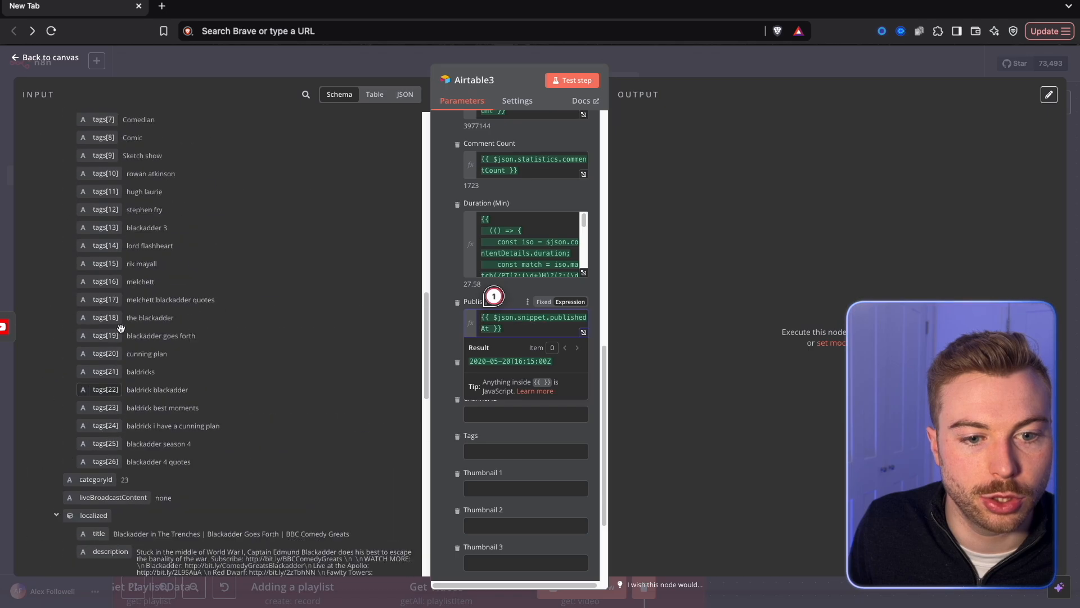
click(307, 93)
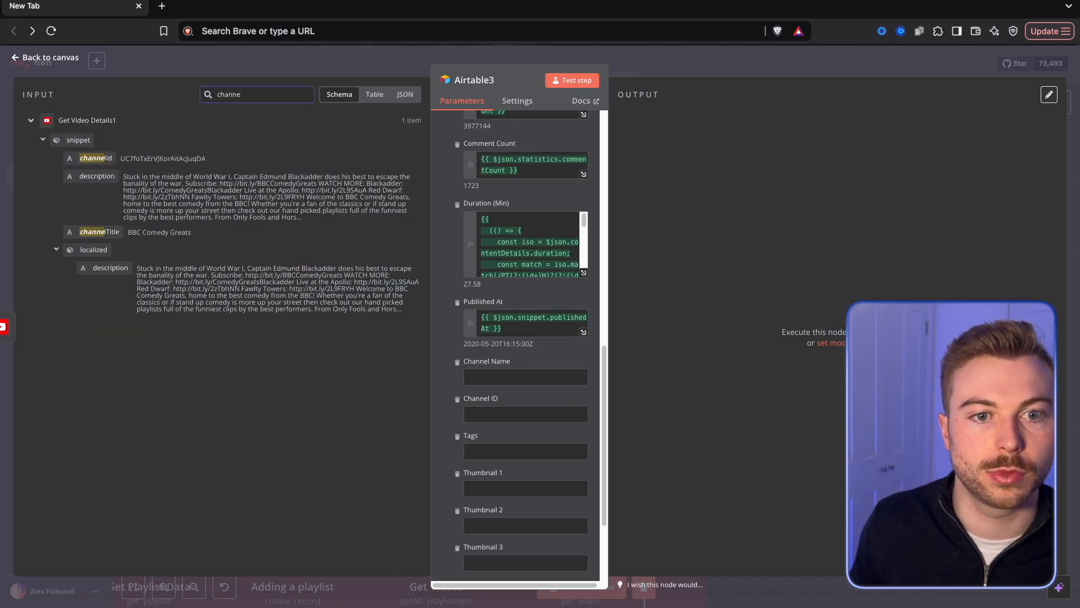
drag(105, 224, 495, 378)
drag(96, 158, 495, 437)
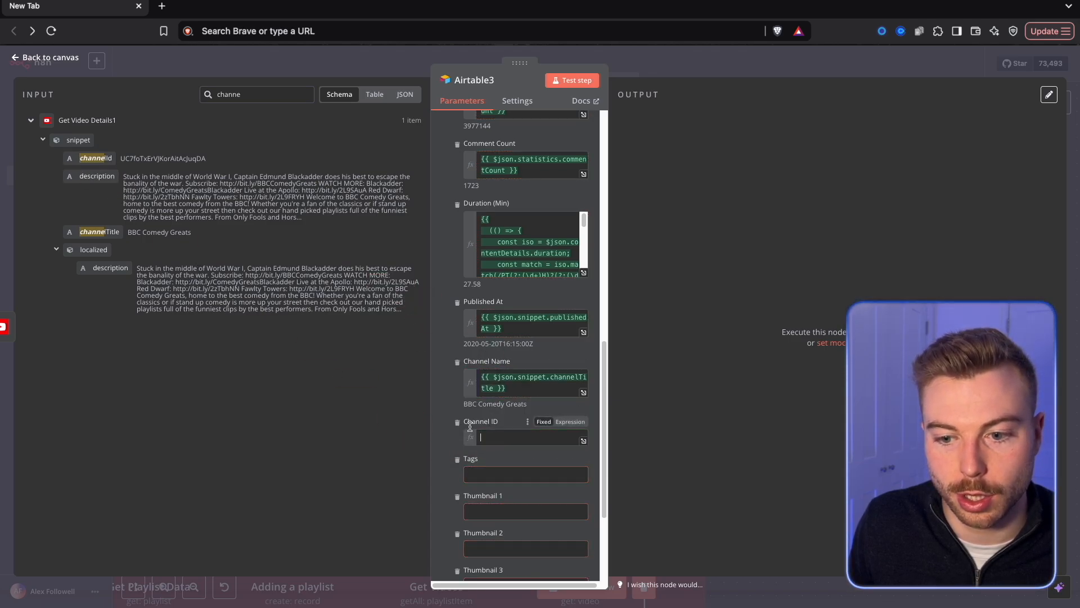
Find the snippet's tags and map Tags to {{ $json.snippet.tags.join(', ') }}.
double_click(273, 90)
text(tag)
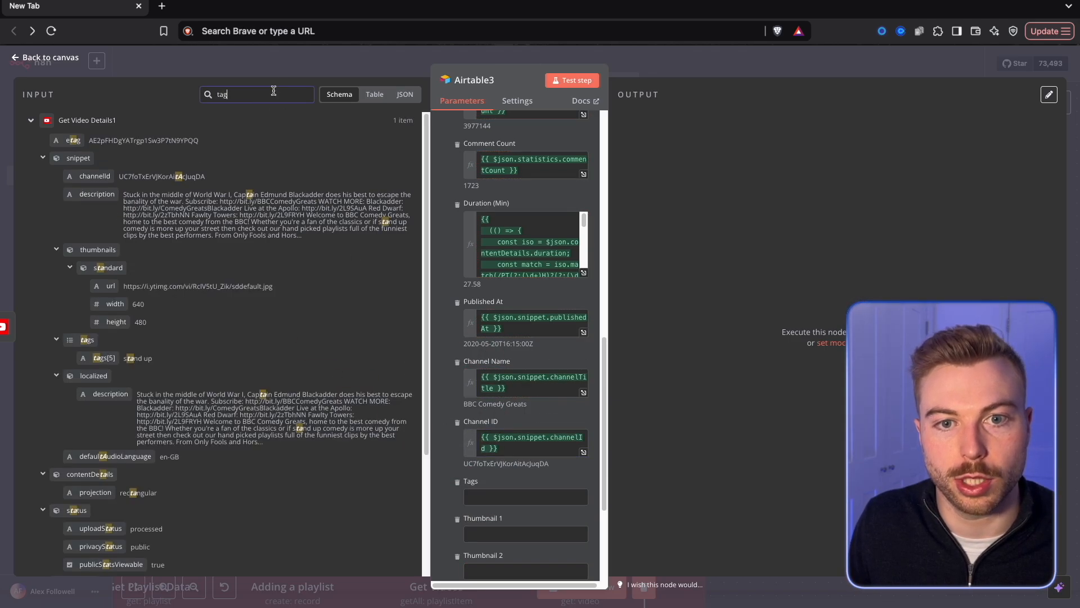
drag(77, 178, 532, 502)
text(.join()
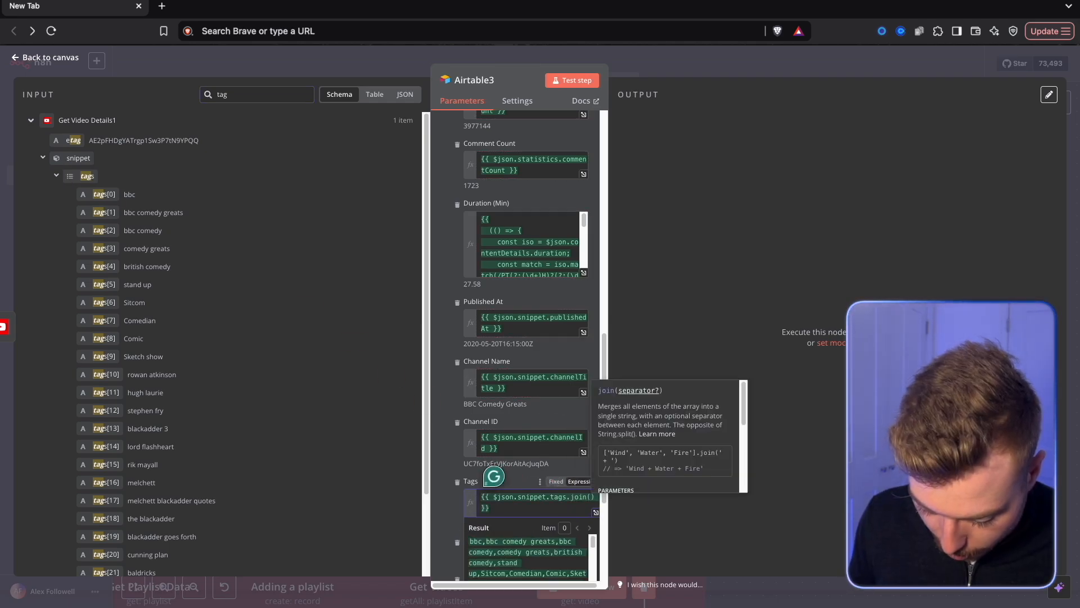
text(', ')
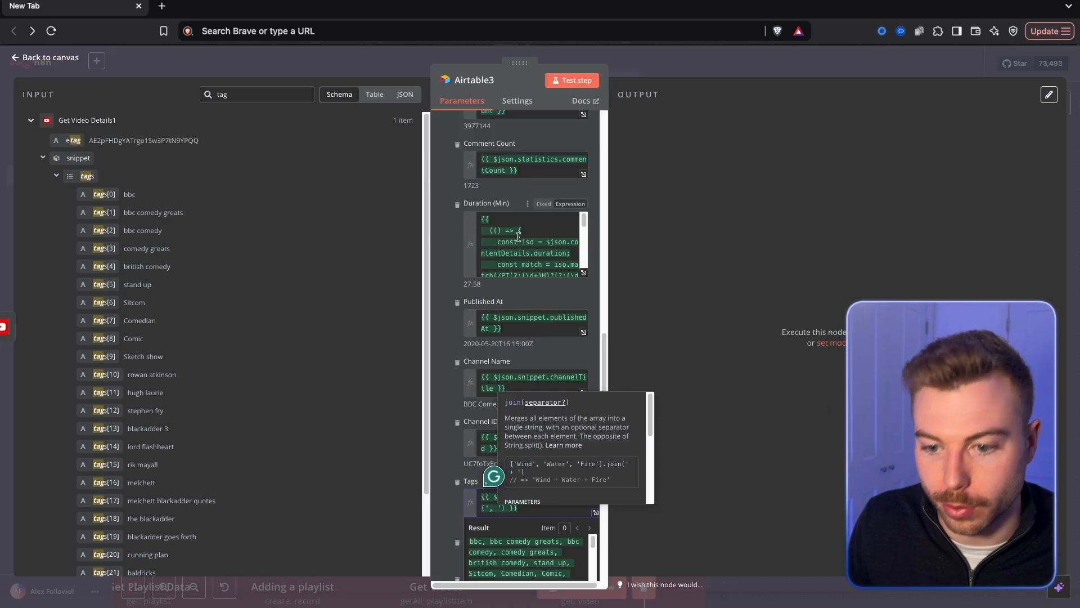
click(636, 381)
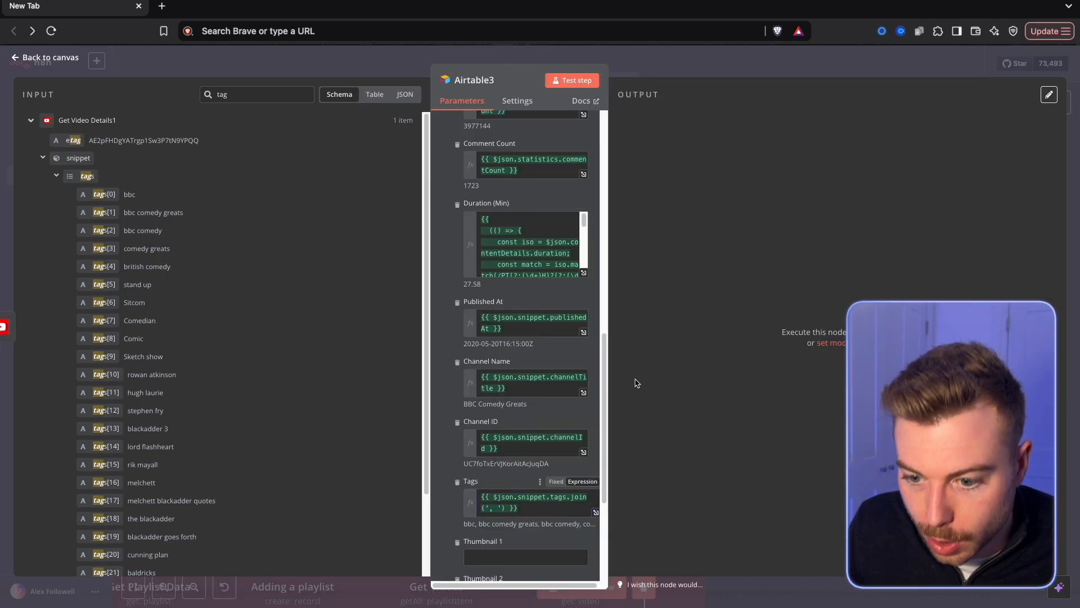
Map Thumbnail 1, Thumbnail 2 and Thumbnail 3 to the url fields of the default, medium and high thumbnails.
scroll(508, 493, down, 4)
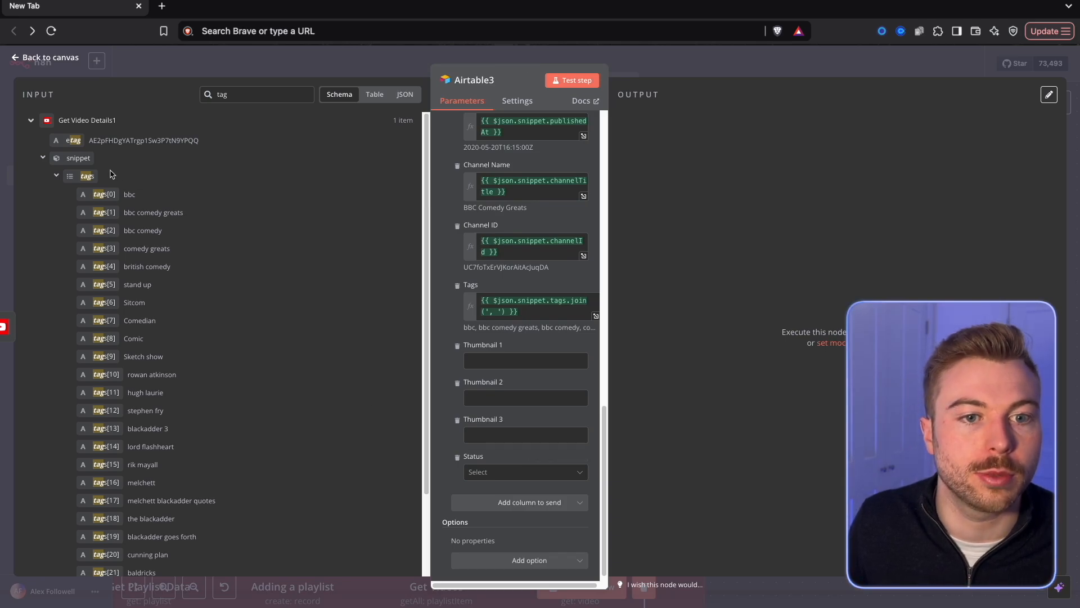
text(thu)
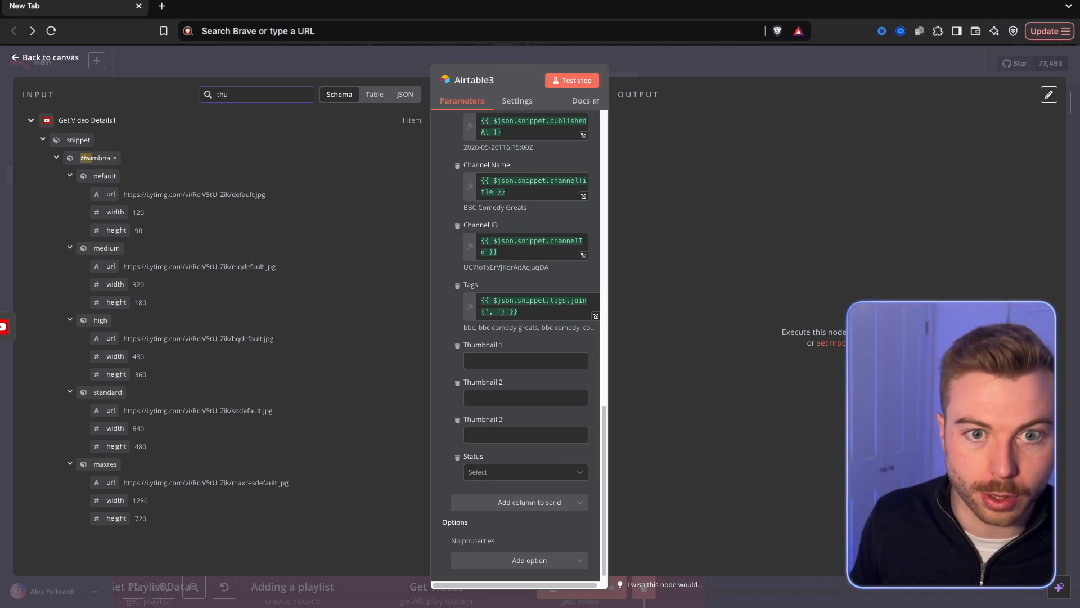
drag(105, 192, 514, 360)
drag(108, 266, 487, 417)
drag(111, 338, 528, 474)
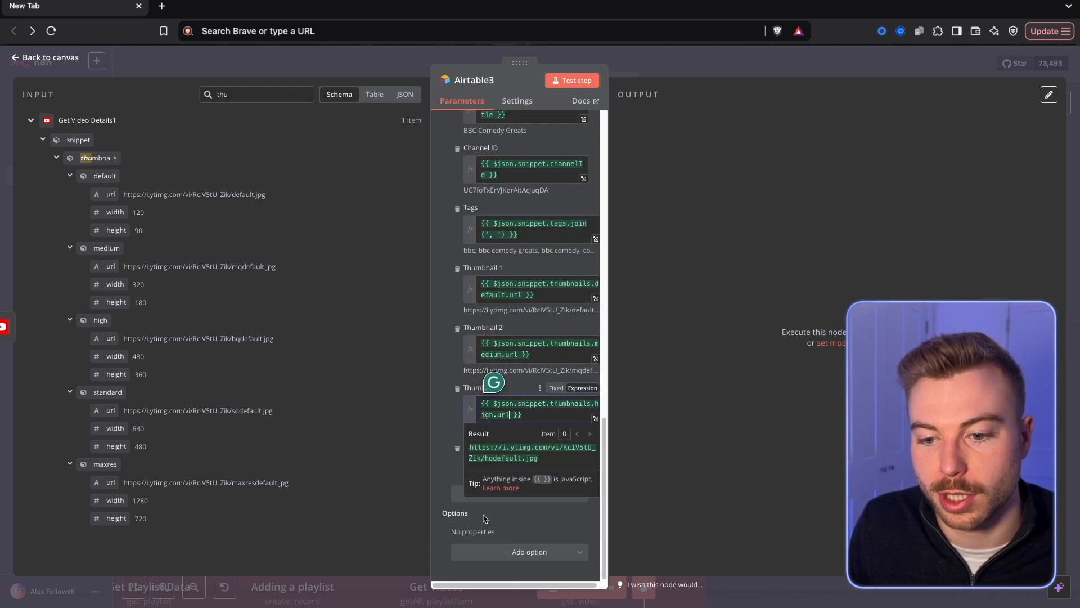
Test the record creation and check the new video's row in Airtable's Analysing Videos table.
scroll(495, 338, up, 10)
scroll(495, 194, up, 5)
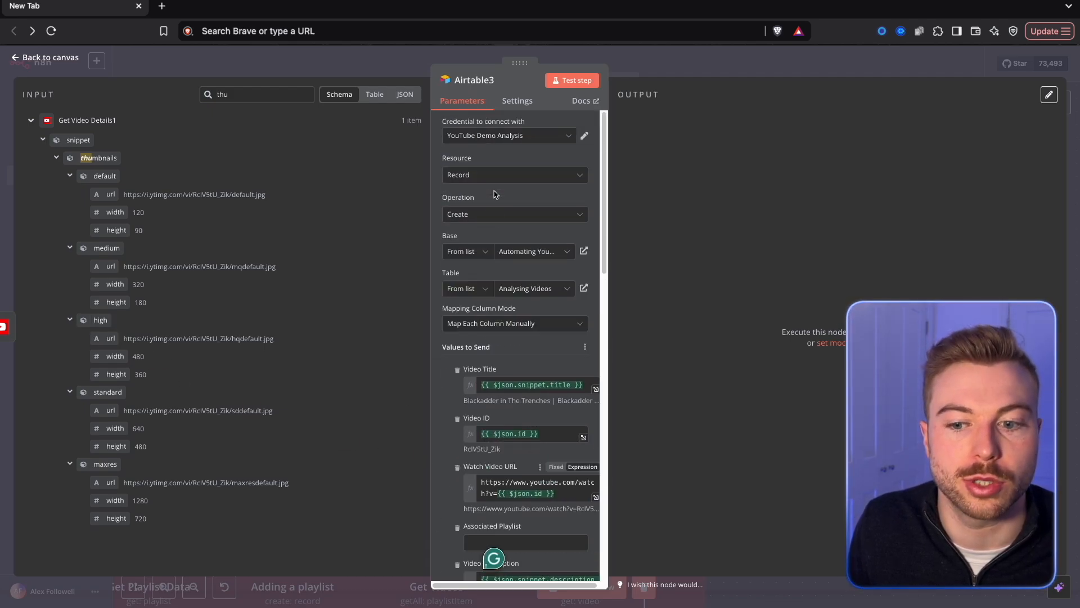
click(575, 81)
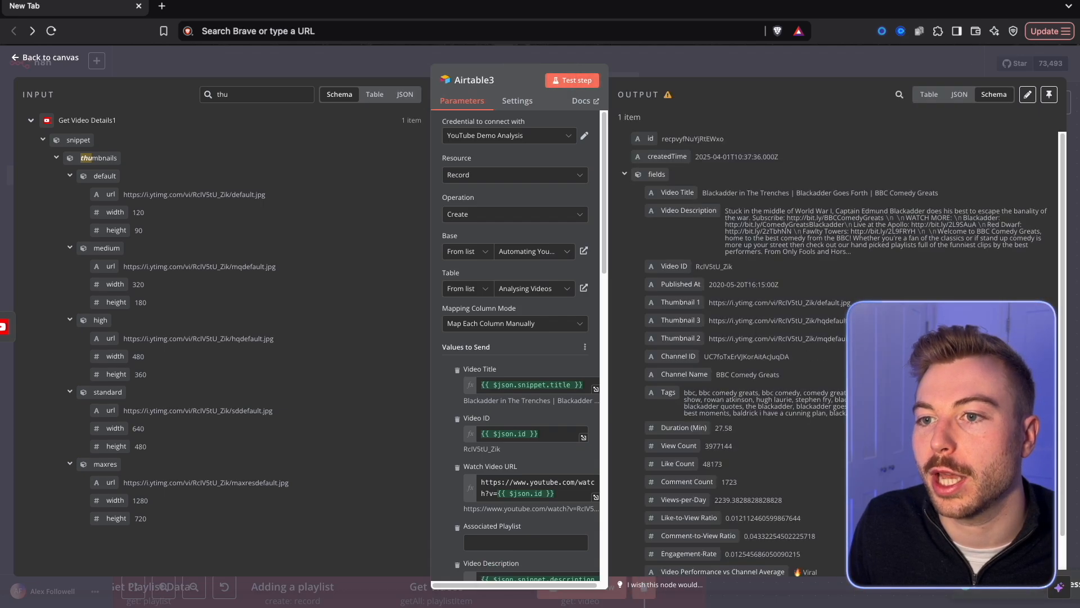
click(933, 7)
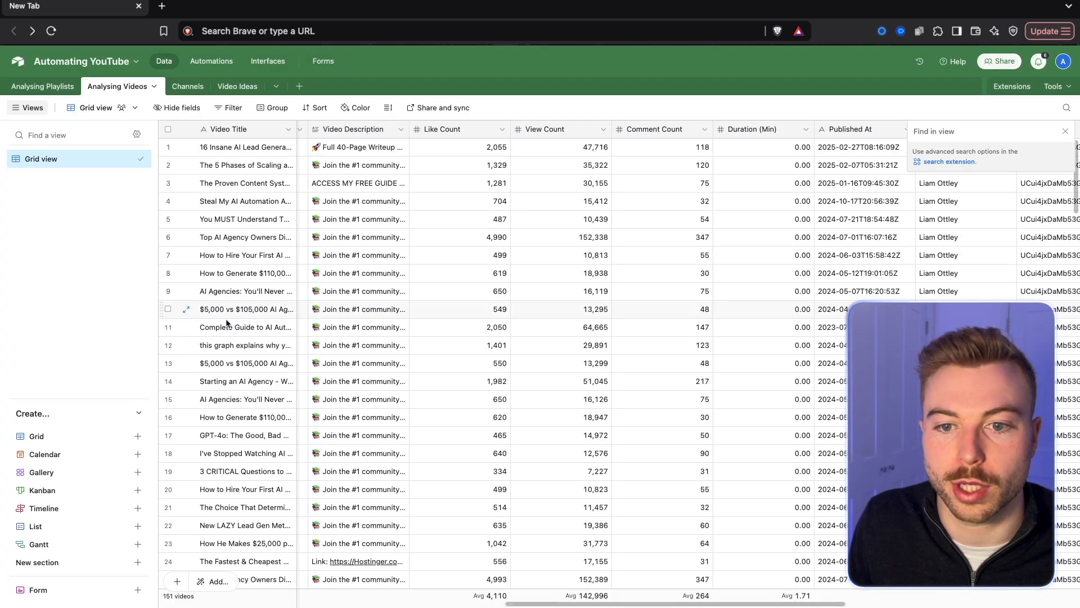
scroll(270, 488, down, 20)
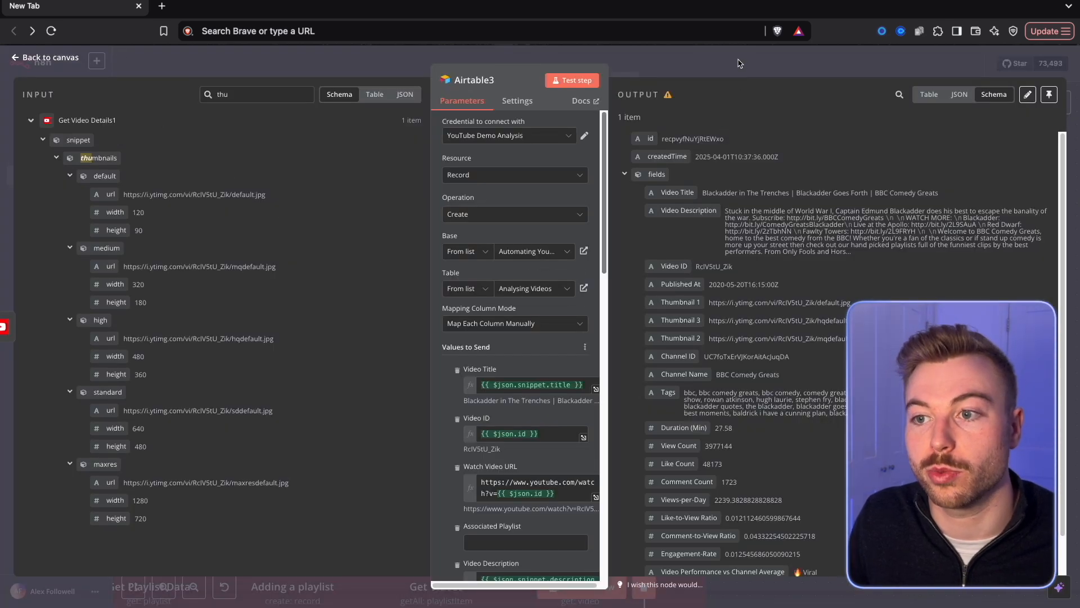
Move the record-creating Airtable node to the start of the second row under Store YouTube Videos and rename it Store Video.
key(Escape)
drag(797, 223, 315, 317)
right_click(315, 318)
click(340, 386)
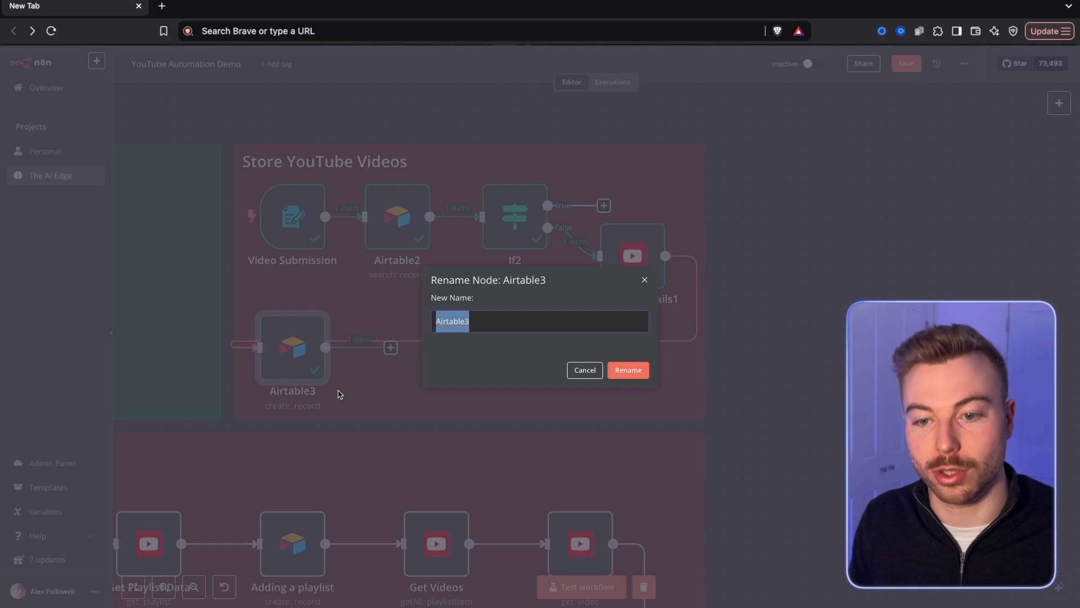
text(Store Video)
key(Return)
Add an Airtable Search records node after Store Video, using the Automating YouTube base and the Channels table.
key(Tab)
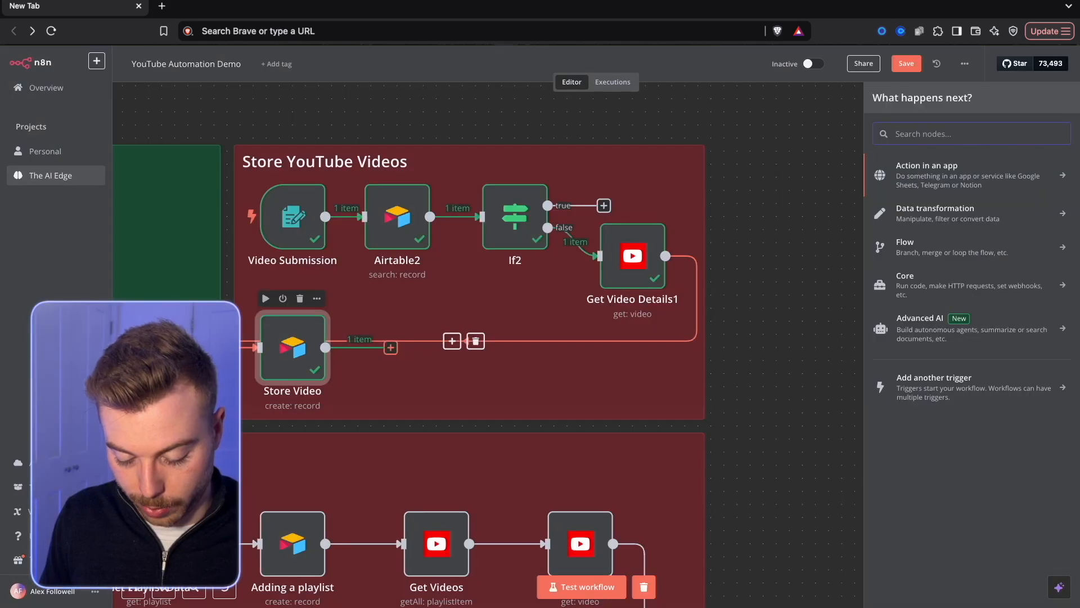
text(air)
click(966, 160)
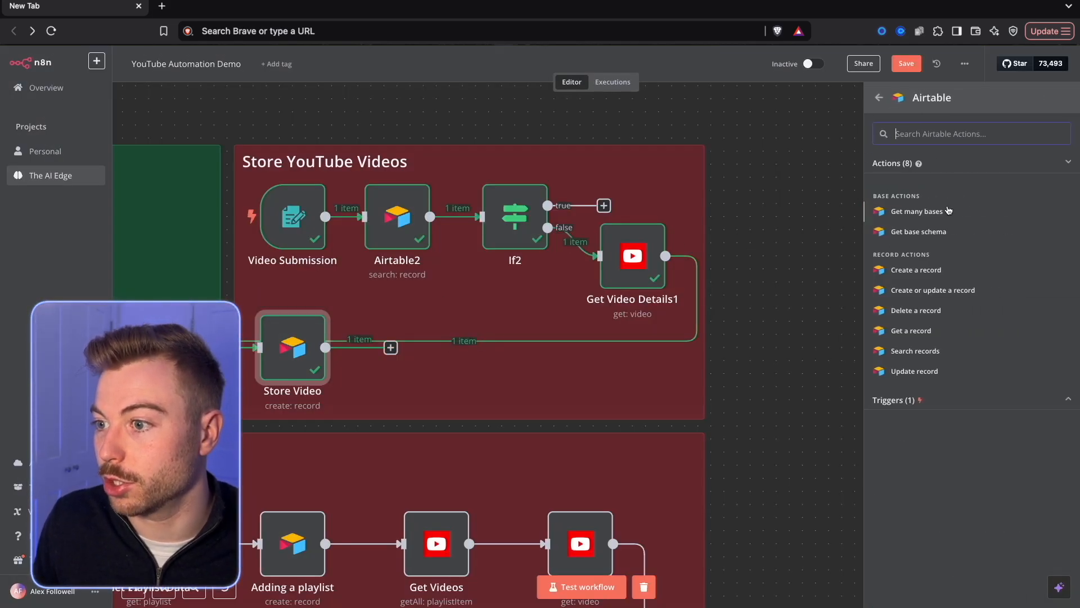
click(906, 350)
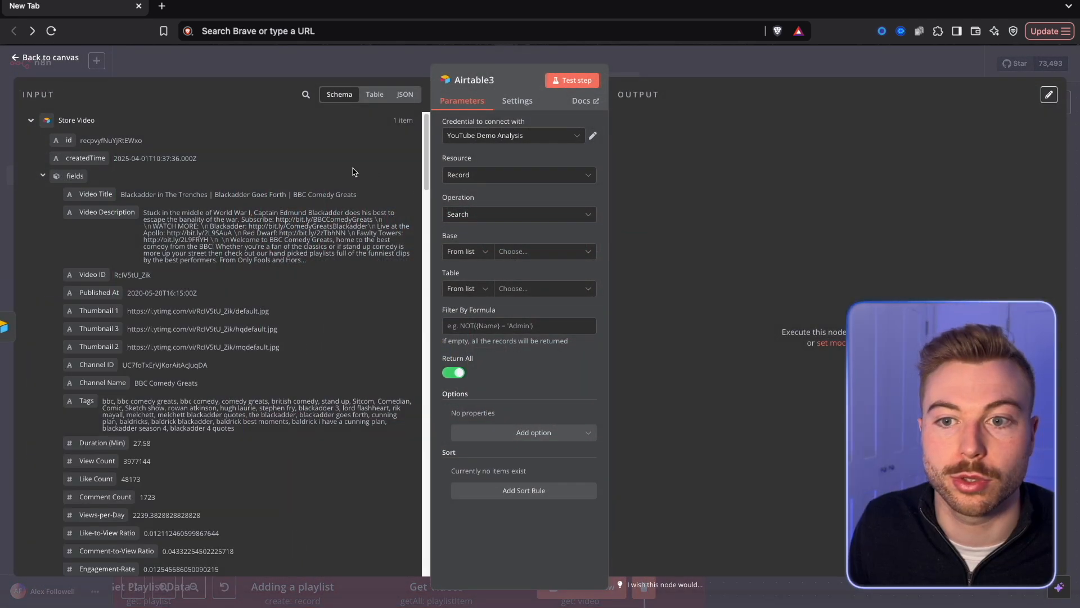
click(527, 253)
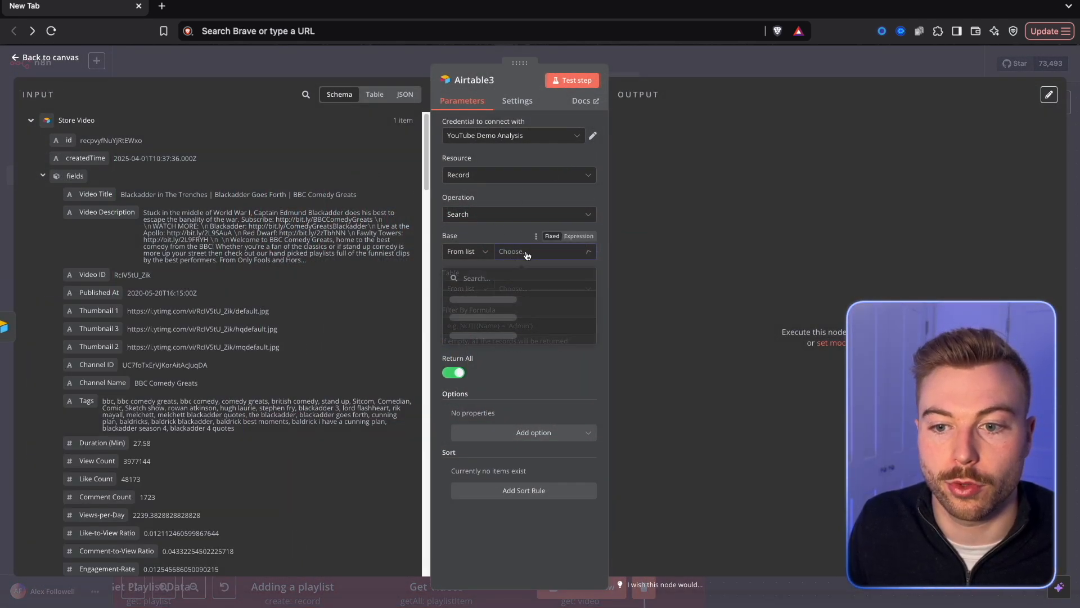
click(505, 295)
click(504, 289)
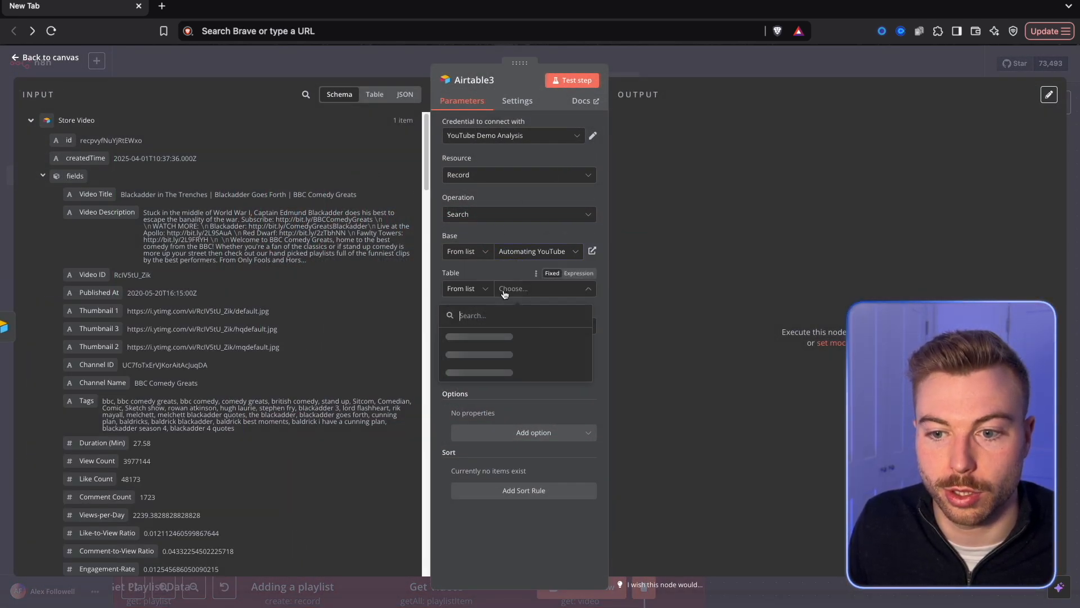
click(504, 363)
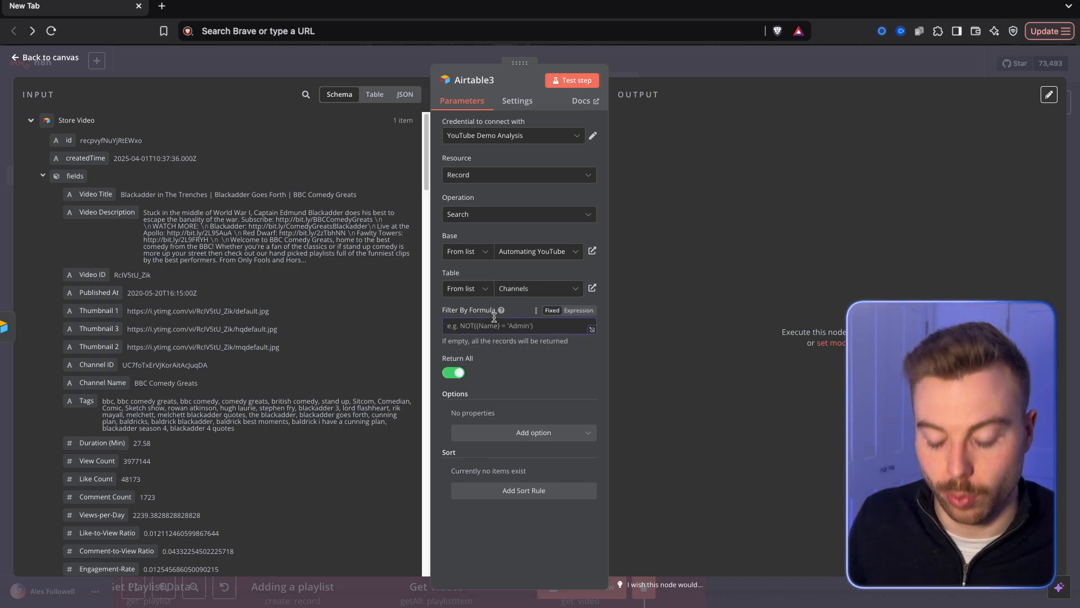
Set the search's filter formula to the expression {name}="{{ $json.fields['Channel Name'] }}", with the channel name taken from Store Video.
text({name}="")
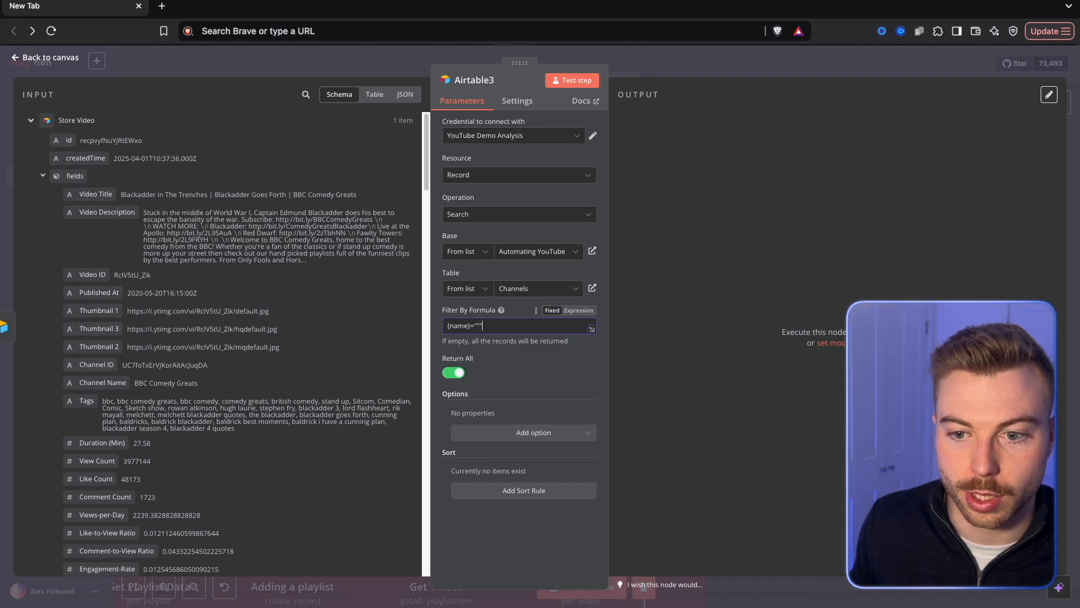
click(592, 328)
click(954, 204)
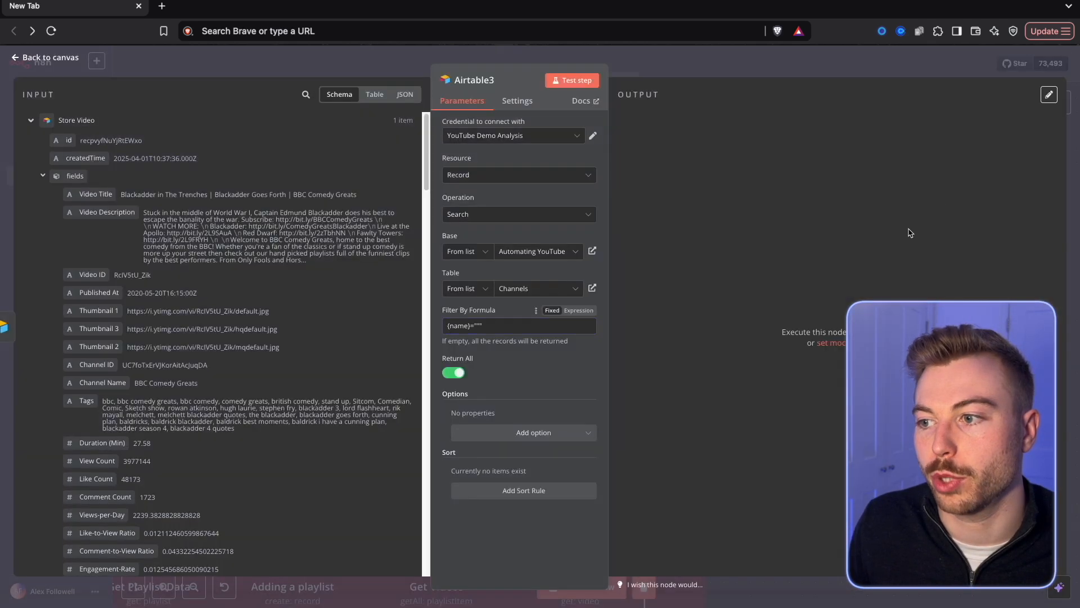
click(580, 311)
click(590, 333)
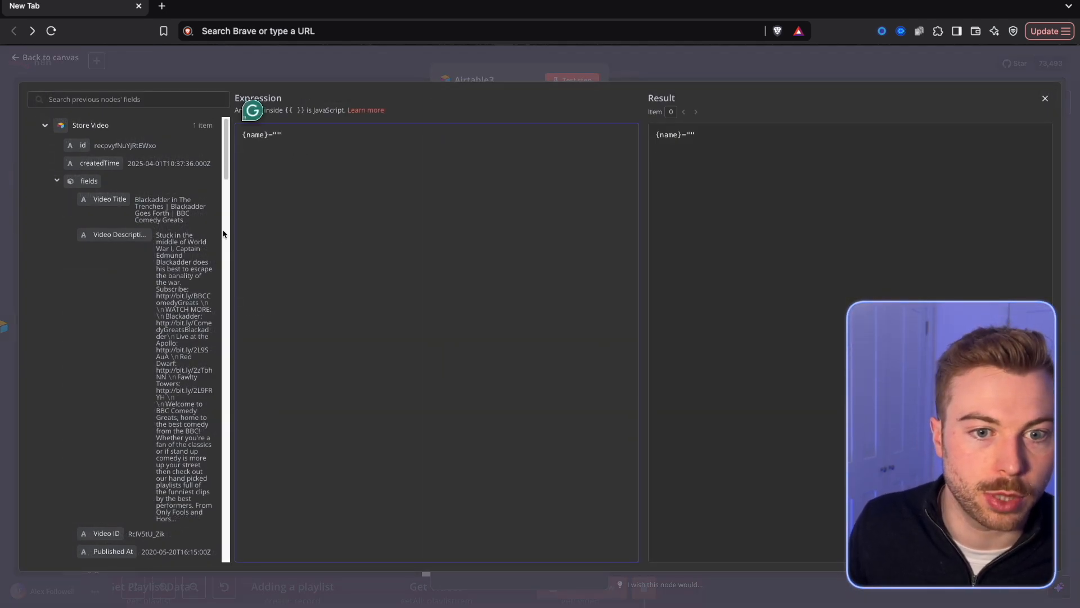
scroll(171, 257, down, 3)
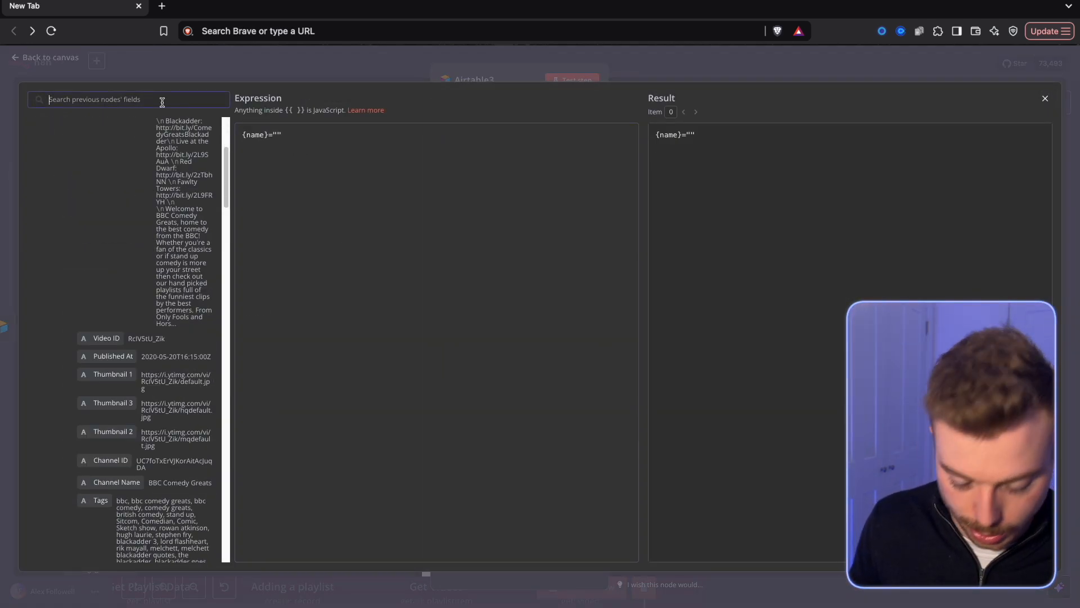
text(ch)
drag(124, 473, 279, 135)
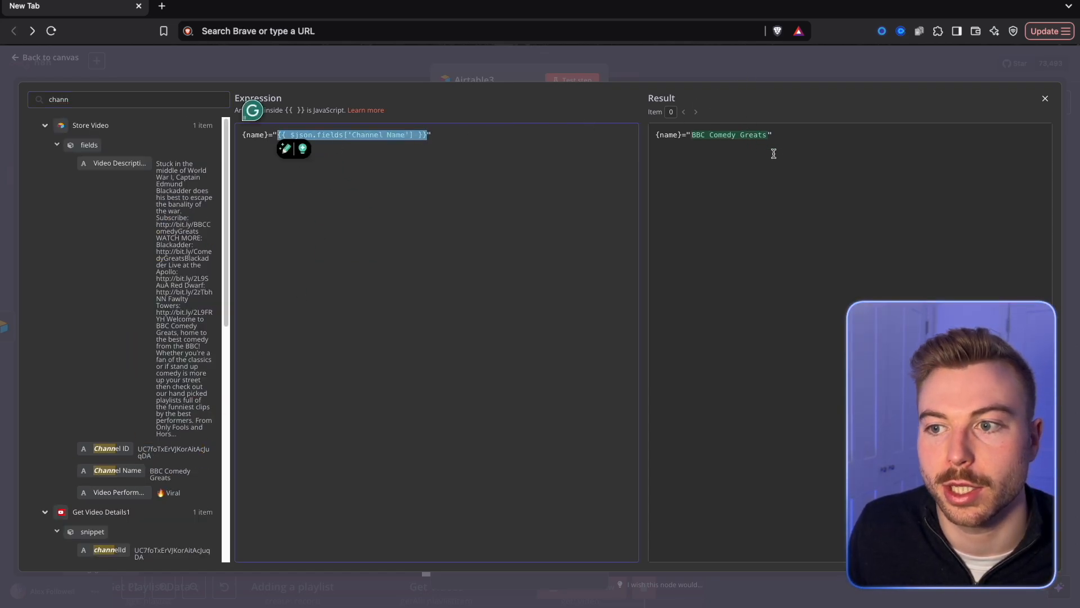
drag(774, 153, 698, 128)
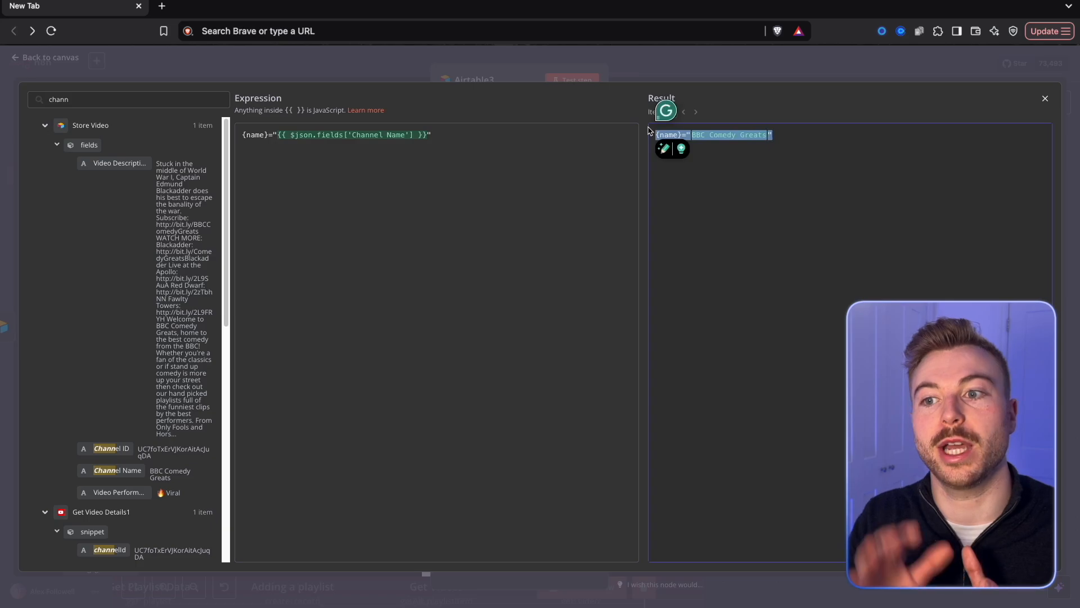
click(632, 67)
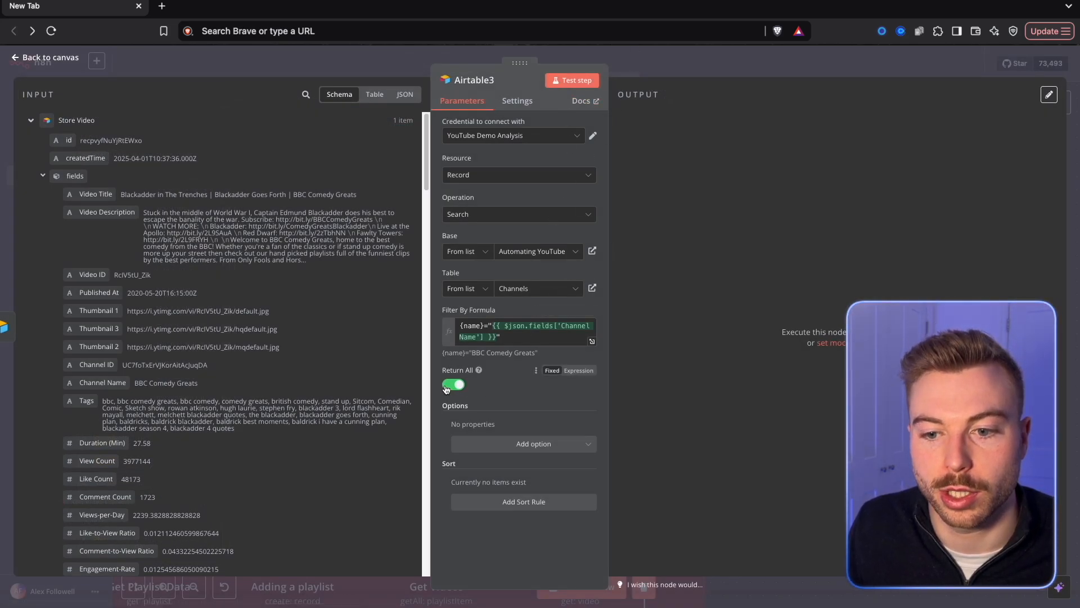
Test the channel search, enable Always Output Data for the node and test it again.
click(580, 81)
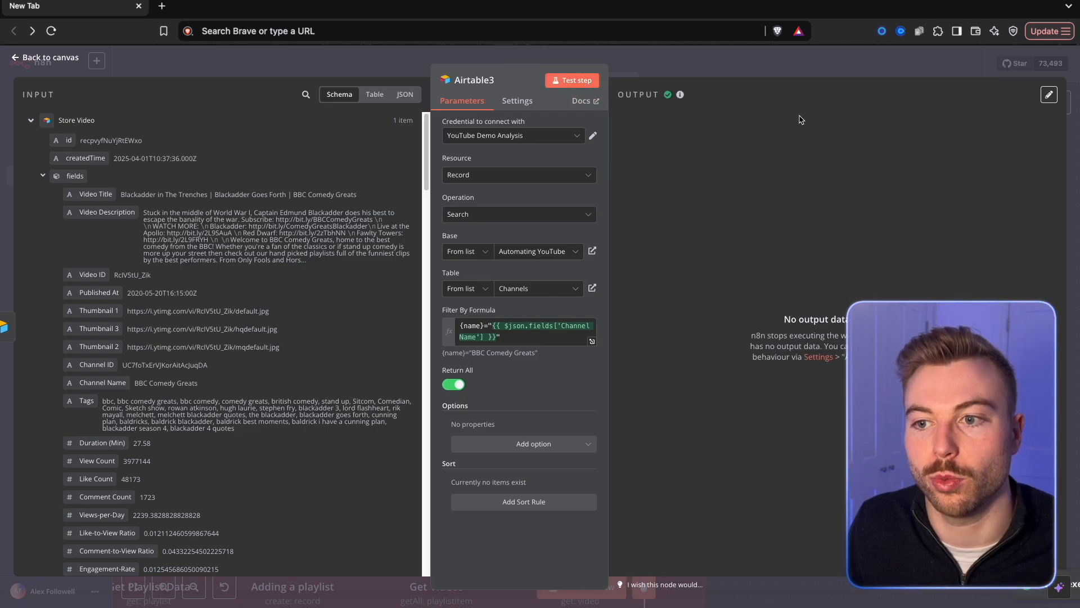
click(517, 101)
click(572, 80)
click(726, 65)
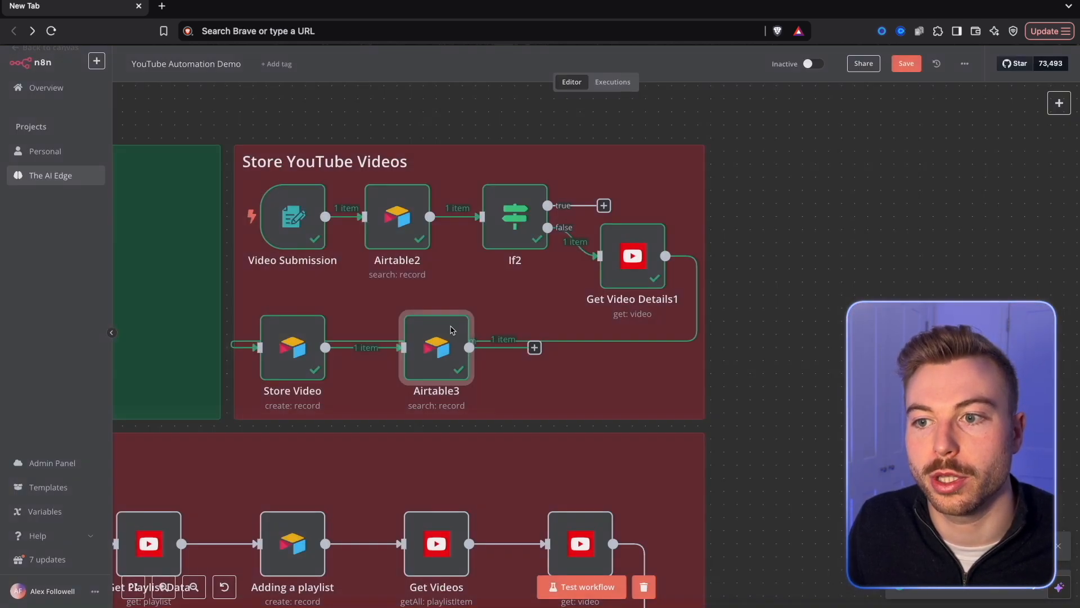
Move Get Video Details1 slightly up, shift the channel search node closer to Store Video, rename it Check Channel and add an If node after it.
drag(602, 272, 617, 255)
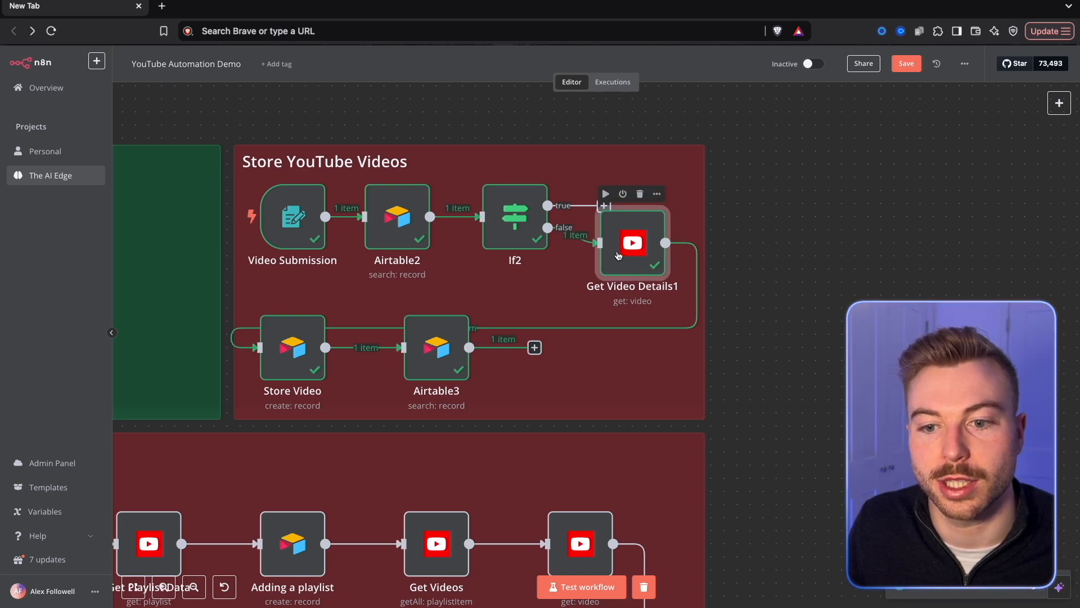
drag(439, 374, 413, 374)
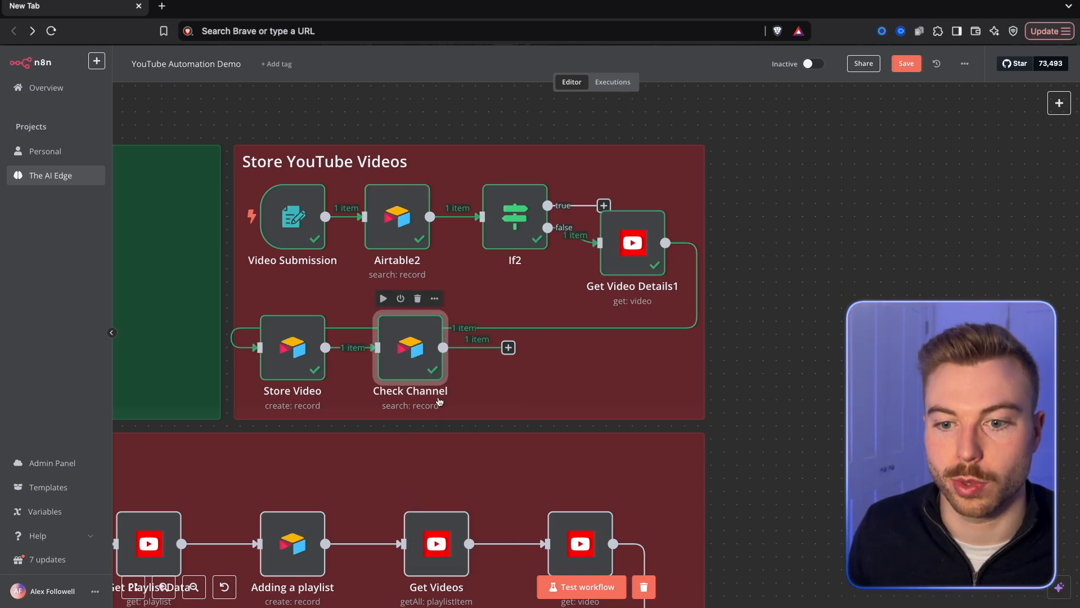
click(509, 348)
text(if)
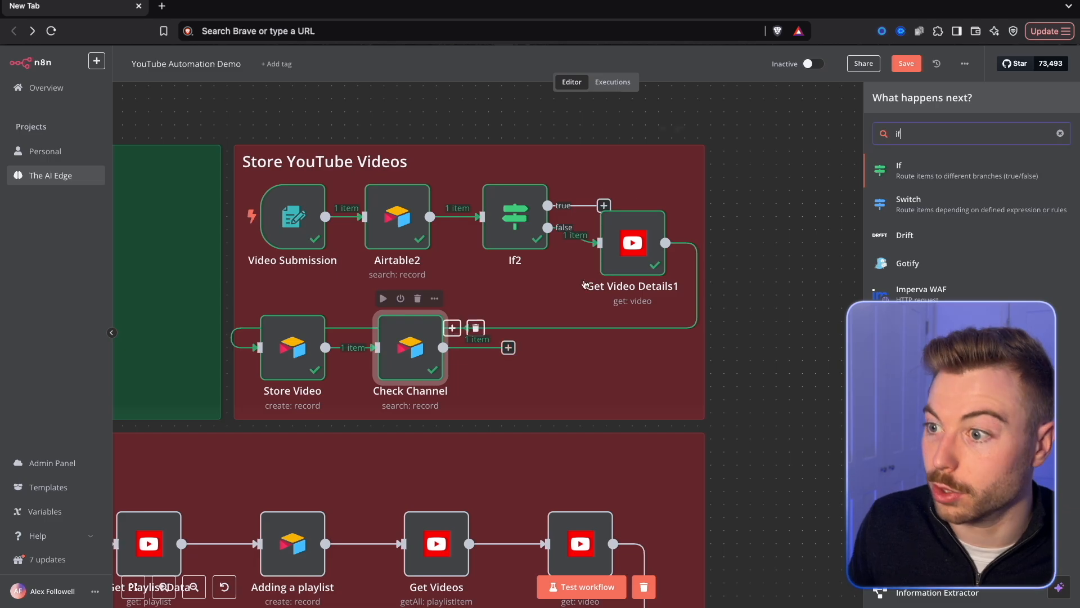
click(982, 169)
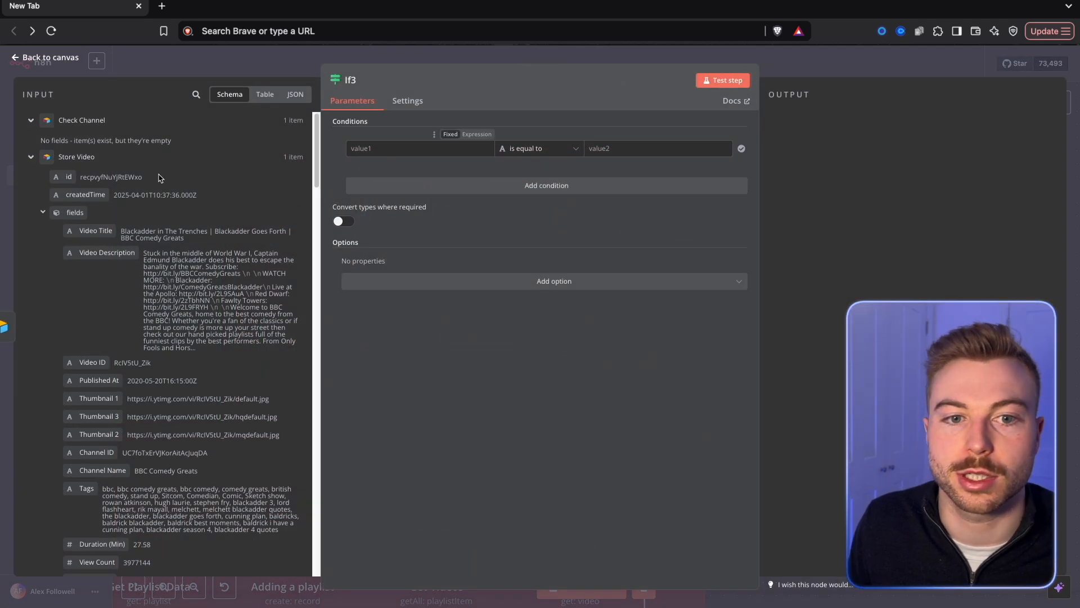
Set the new If node's condition to {{ $json.id }} exists as a string, test it and move the node closer to Check Channel.
click(403, 148)
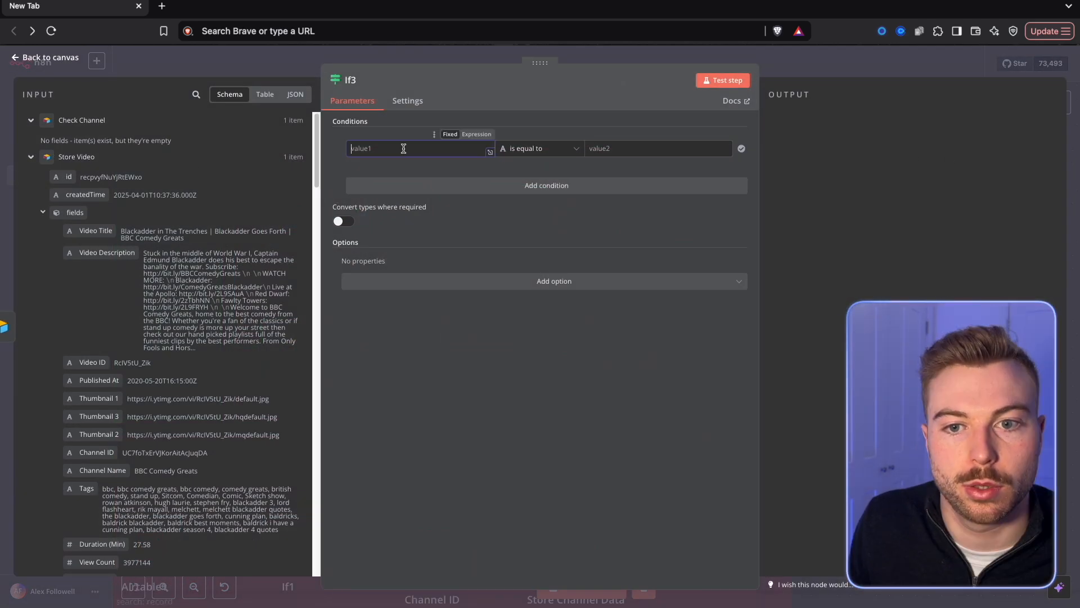
click(478, 135)
click(540, 148)
mouse_move(532, 177)
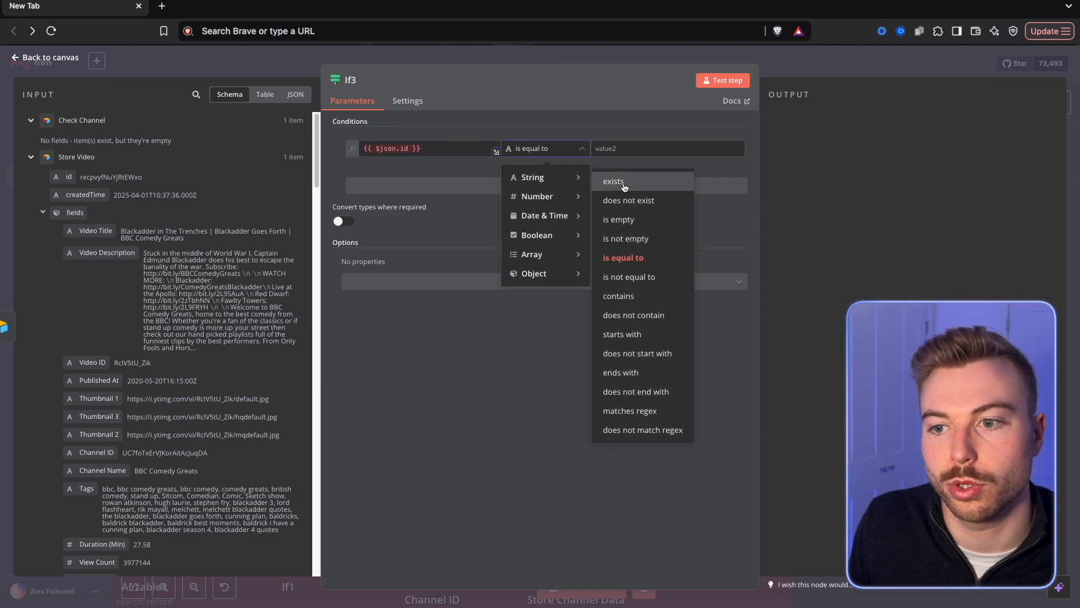
click(613, 181)
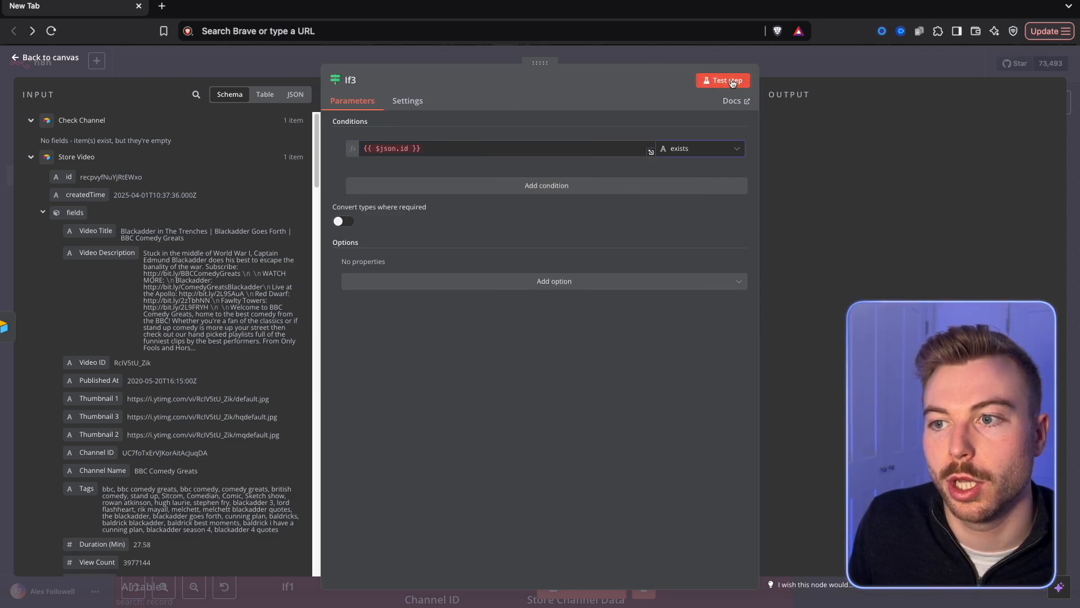
click(818, 67)
drag(641, 249, 602, 249)
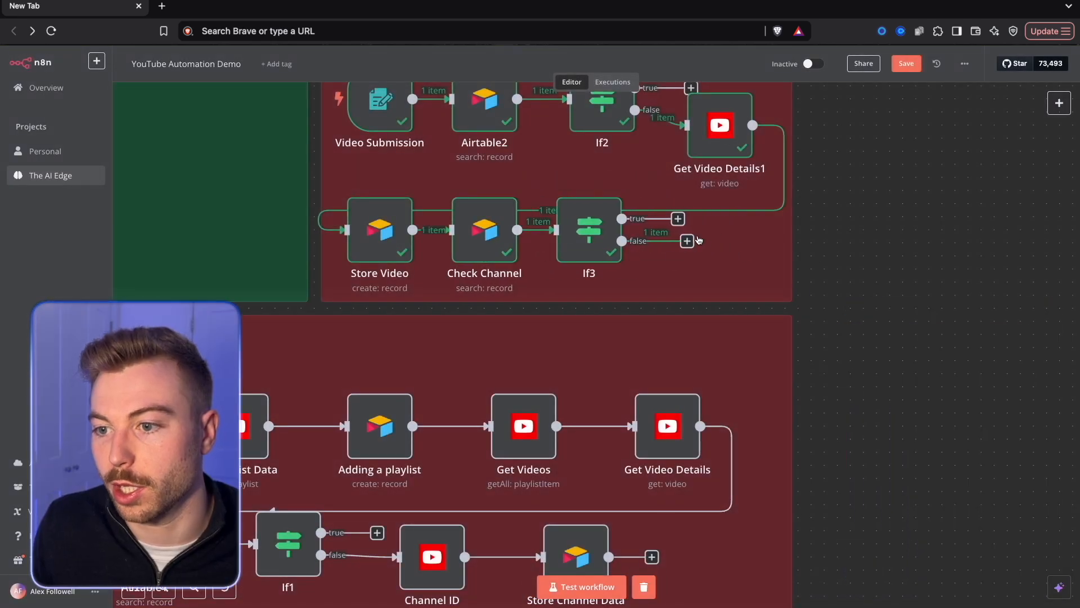
Add a YouTube Get a channel node to the false branch of If3.
click(687, 241)
text(you)
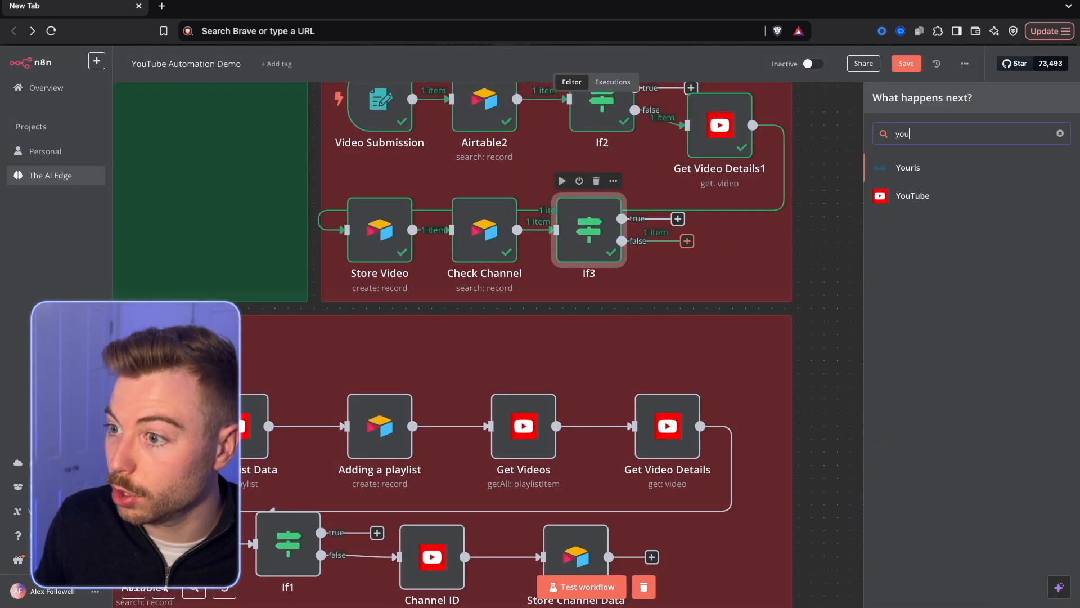
click(911, 196)
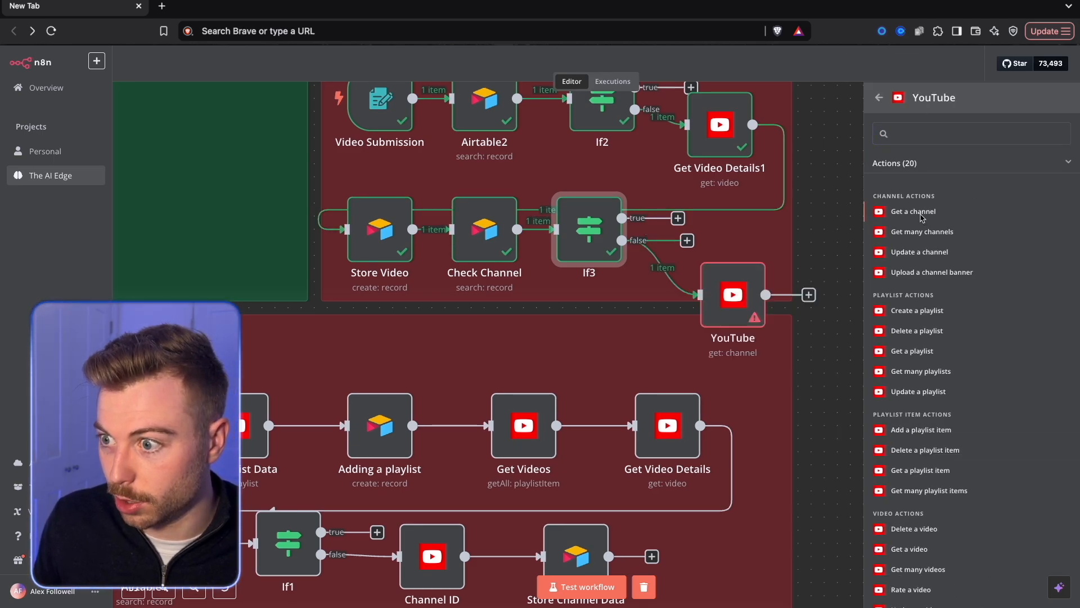
click(914, 212)
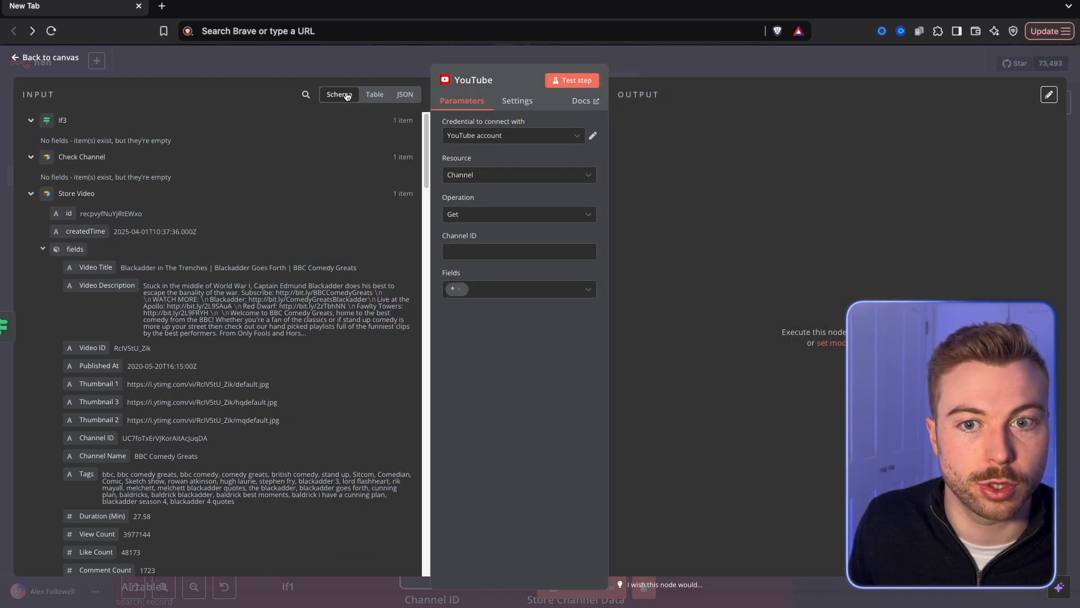
Set the YouTube node's Channel ID to snippet.channelId from Get Video Details1, test the node and return to the canvas.
click(310, 92)
text(chann)
drag(95, 314, 485, 250)
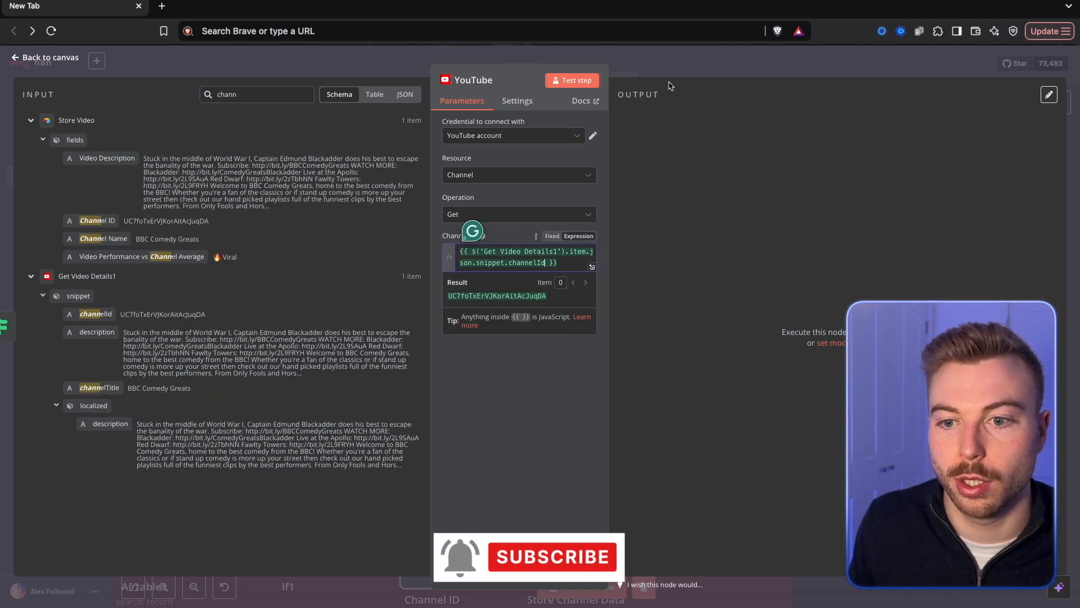
click(567, 81)
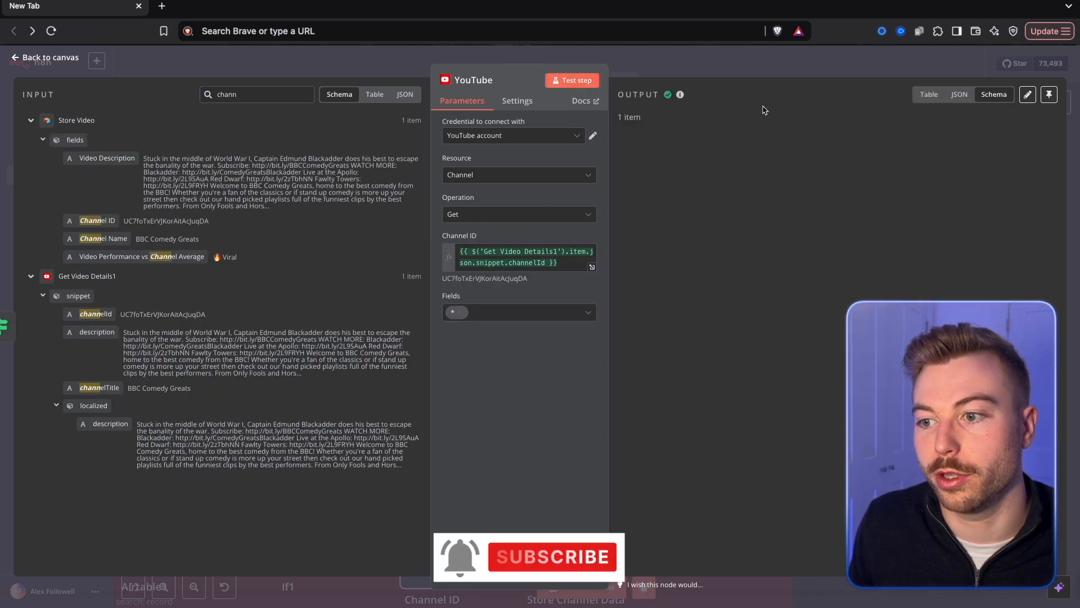
click(751, 77)
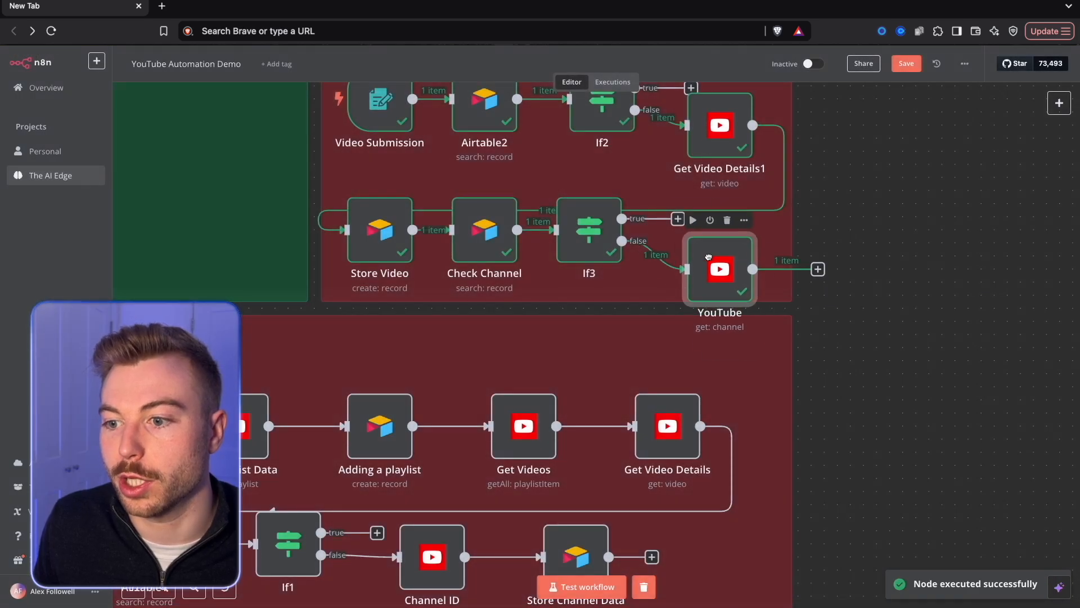
Add an Airtable Create a record node after the YouTube channel node.
click(804, 256)
text(air)
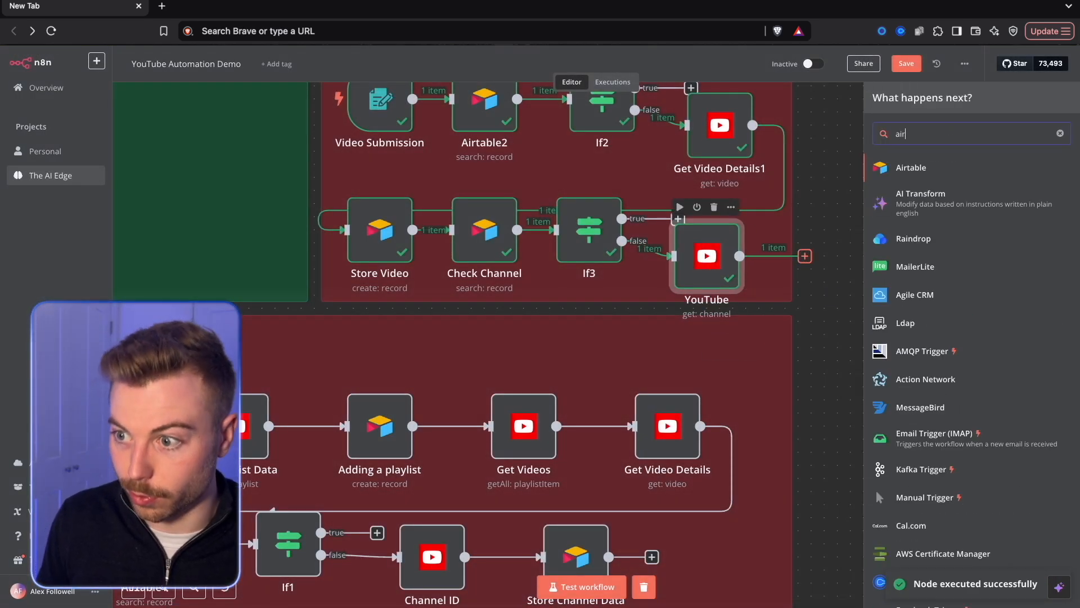
click(900, 168)
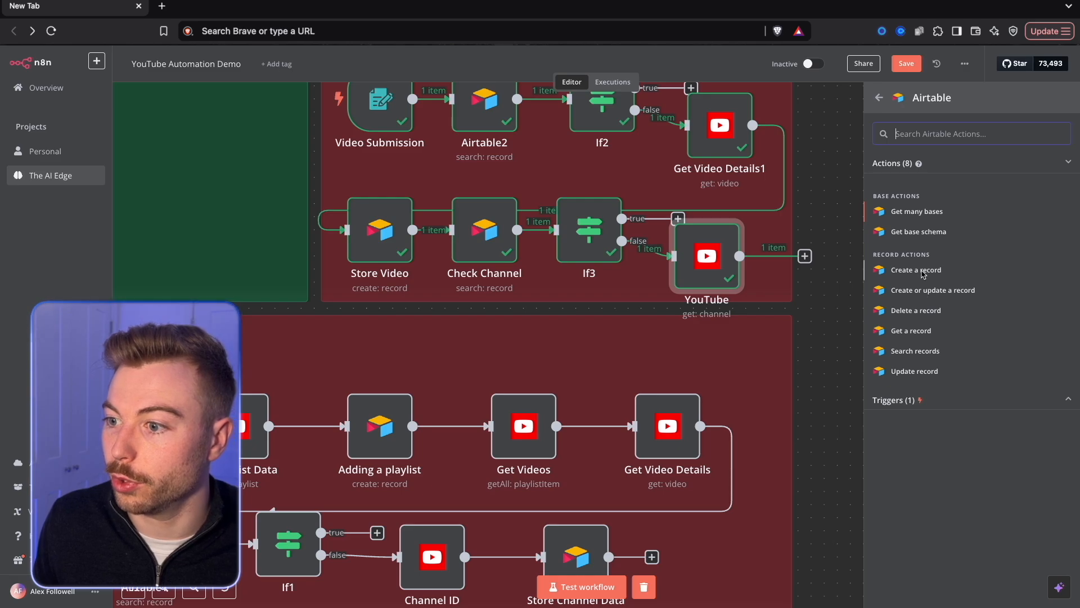
click(917, 270)
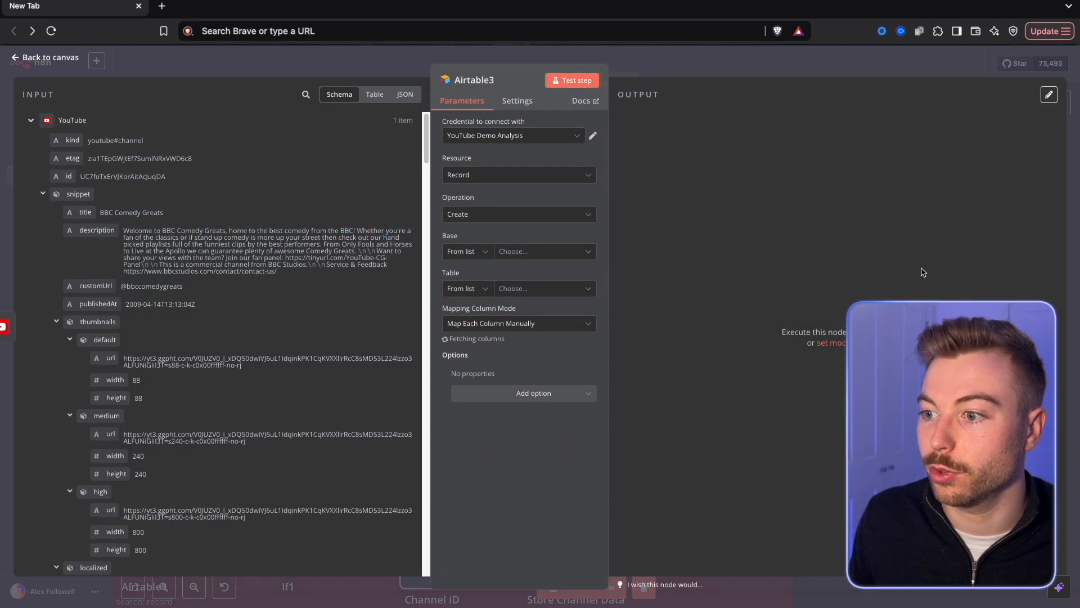
Set the Airtable node's base to Automating YouTube and its table to Channels, keeping Map Each Column Manually.
click(498, 252)
click(504, 298)
click(522, 290)
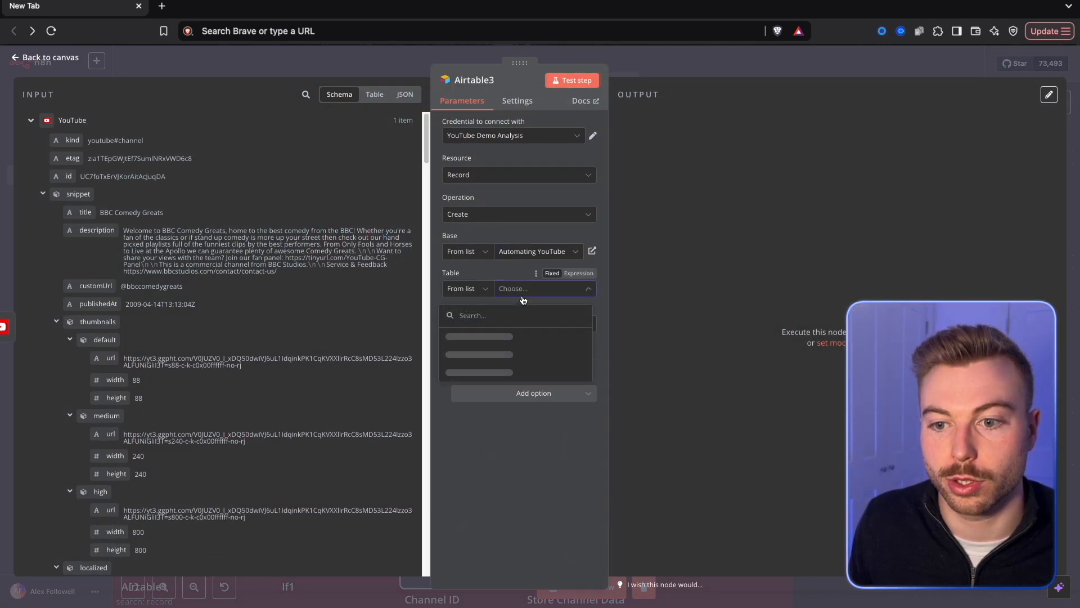
click(526, 336)
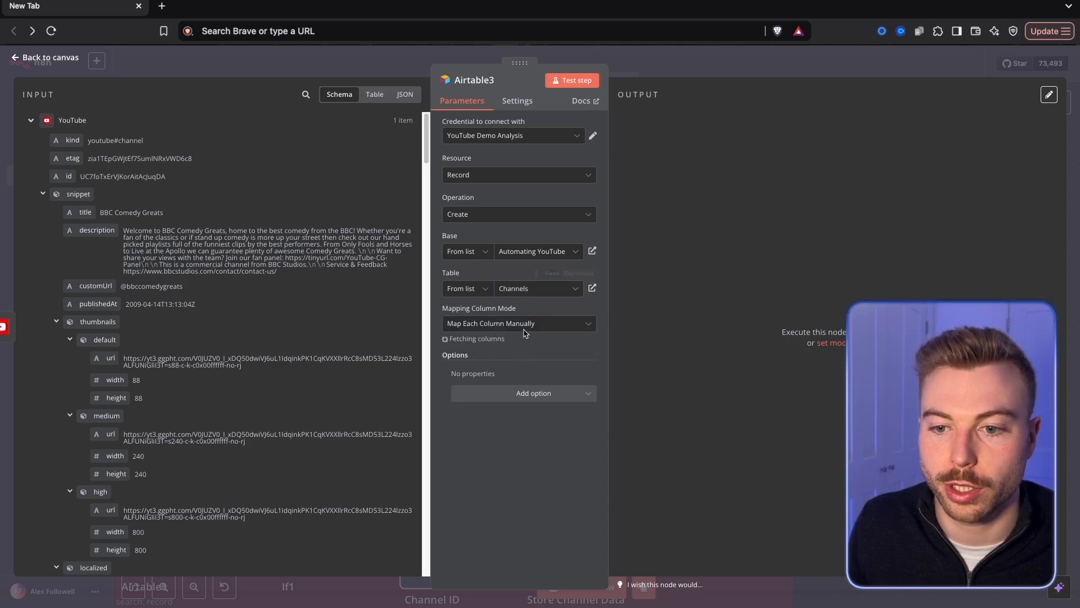
click(528, 326)
click(659, 326)
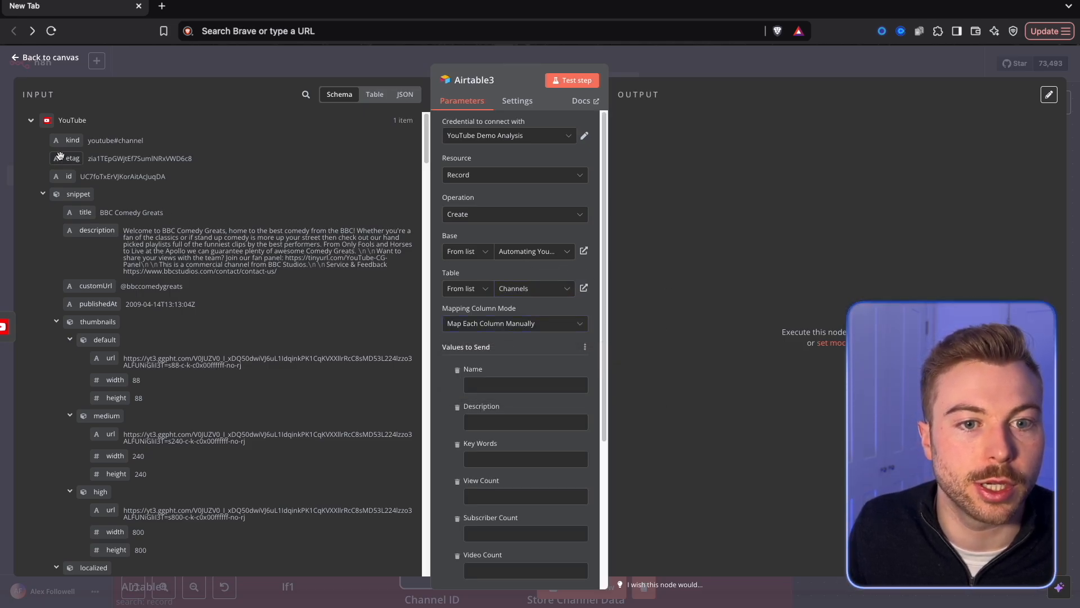
Map Name to snippet.title, Description to snippet.description and Key Words to brandingSettings.channel.keywords from the YouTube channel data.
drag(85, 212, 524, 387)
drag(97, 230, 525, 433)
scroll(159, 314, down, 5)
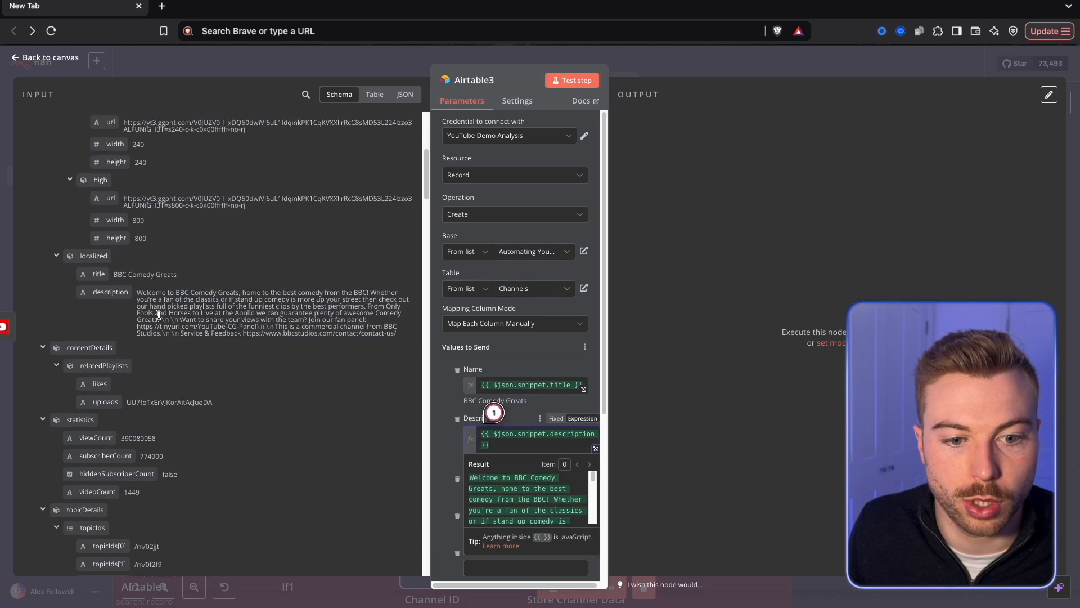
scroll(159, 317, down, 10)
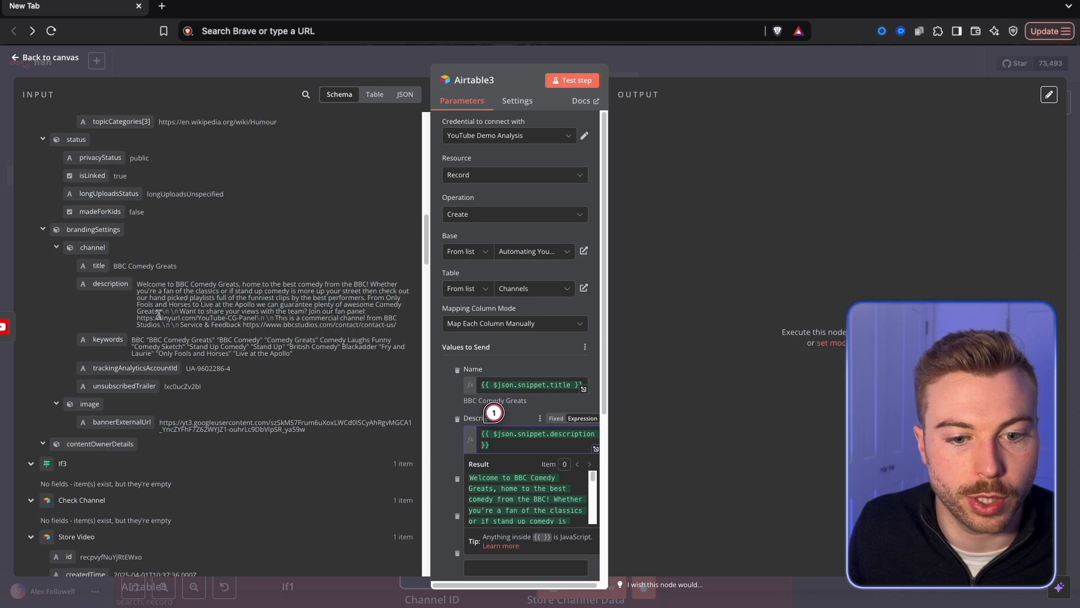
drag(99, 309, 489, 493)
Map View Count, Subscriber Count and Video Count to the matching channel statistics, and Banner Image to brandingSettings.image.bannerExternalUrl.
scroll(214, 329, up, 3)
scroll(214, 331, up, 5)
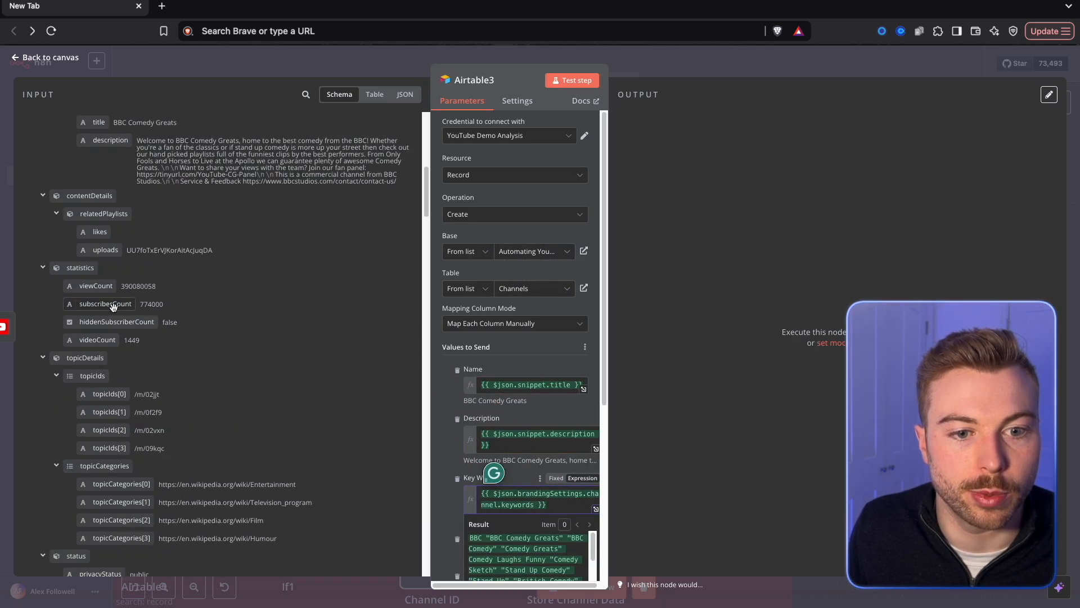
drag(124, 283, 507, 318)
drag(107, 303, 483, 375)
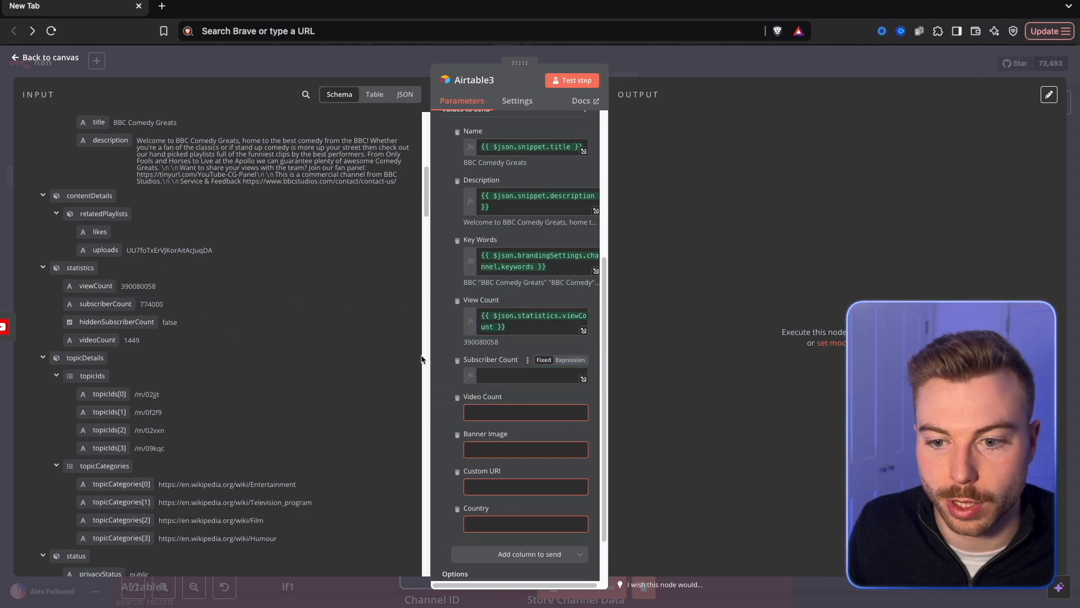
drag(104, 341, 526, 435)
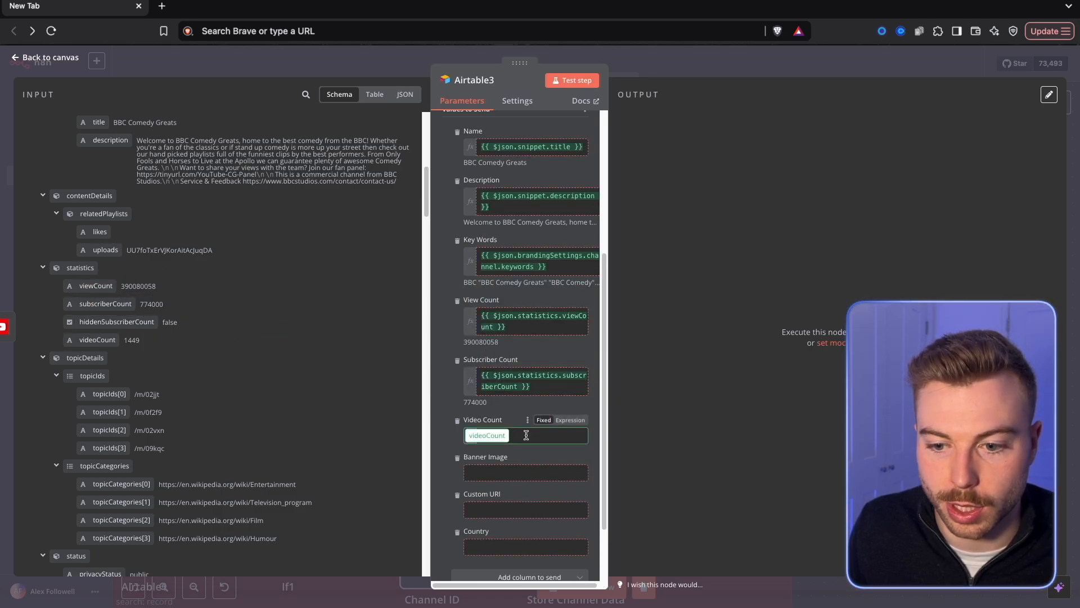
scroll(174, 438, down, 7)
drag(124, 433, 488, 495)
Map the Custom URI column to snippet.customUrl from the YouTube channel data.
scroll(194, 371, up, 4)
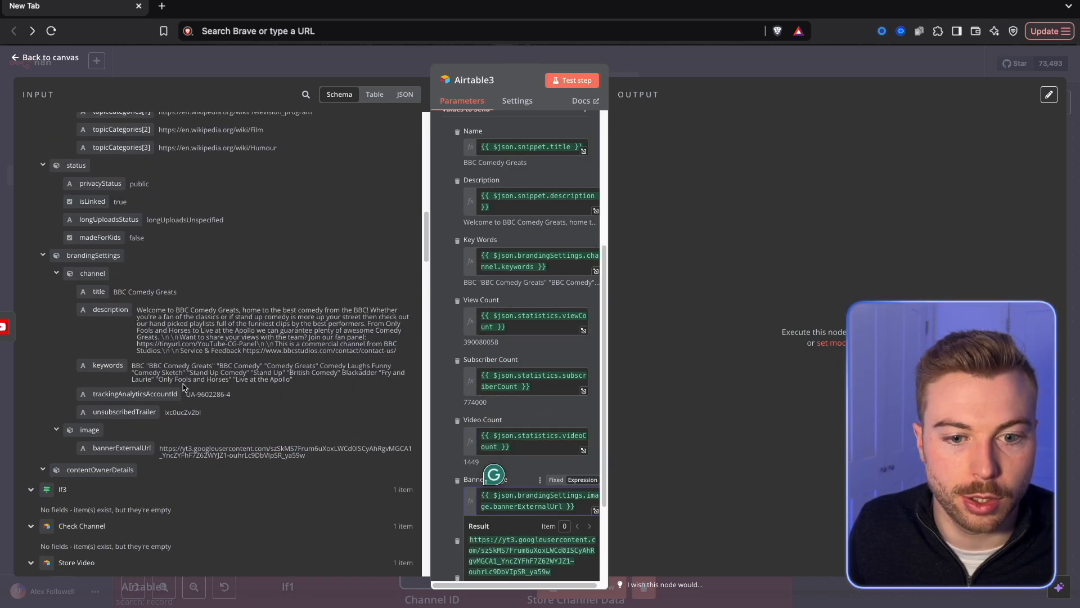
scroll(145, 303, up, 10)
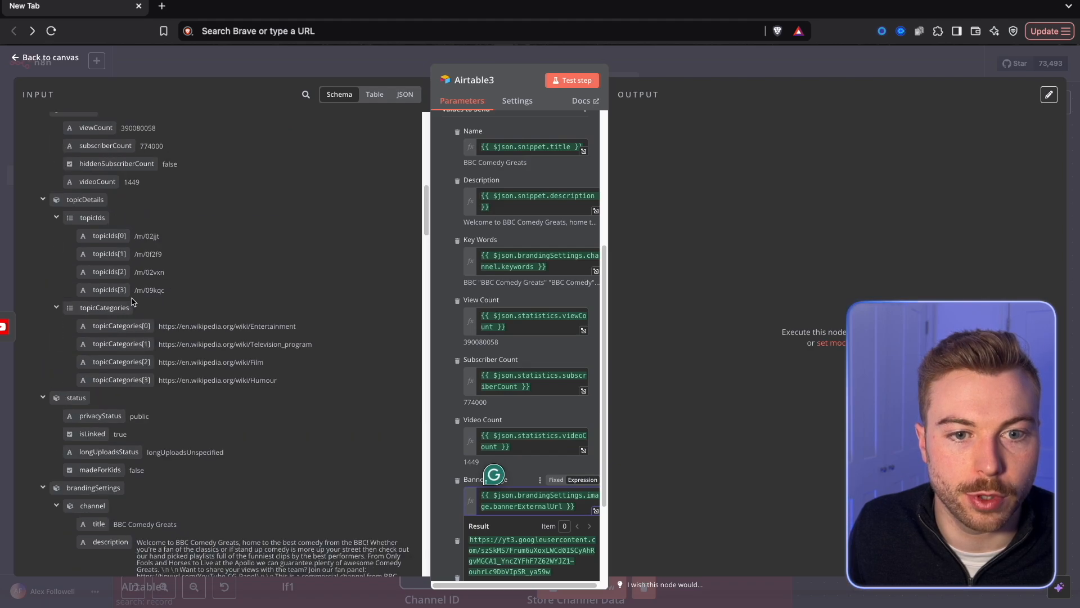
scroll(145, 295, up, 10)
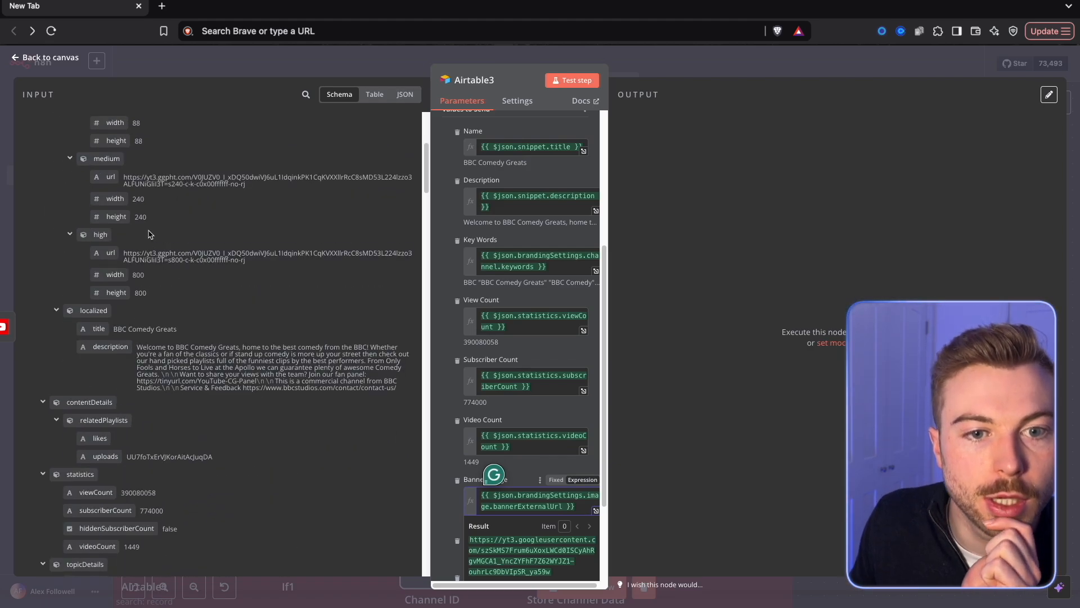
drag(187, 250, 526, 430)
Look through the input data for a country value, search its fields for "count" and clear the search.
scroll(540, 426, down, 3)
scroll(268, 462, down, 8)
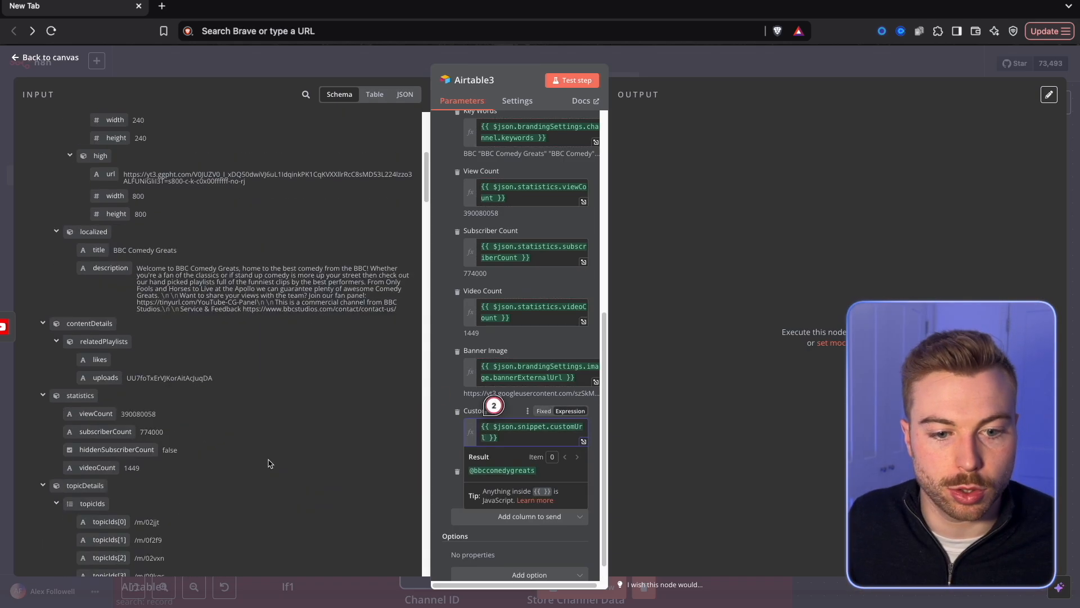
scroll(268, 463, down, 10)
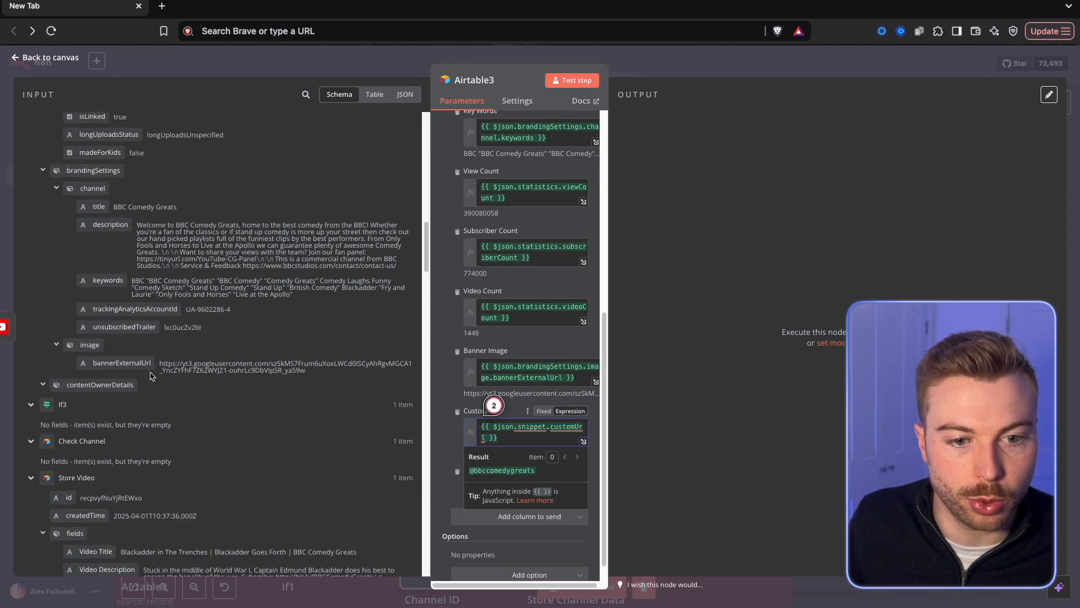
click(306, 94)
text(count)
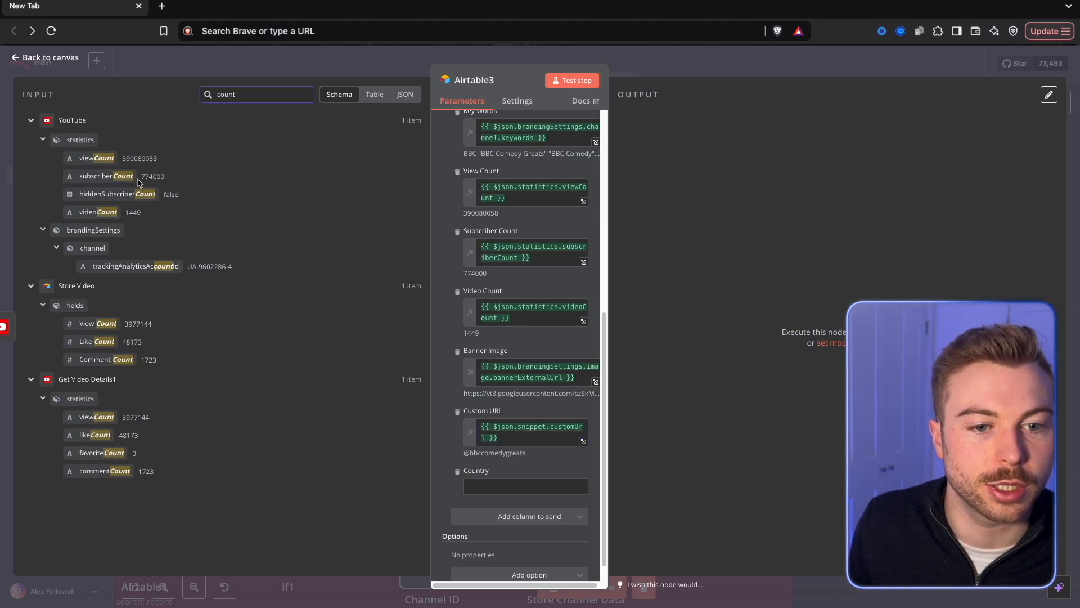
key(super+a)
key(BackSpace)
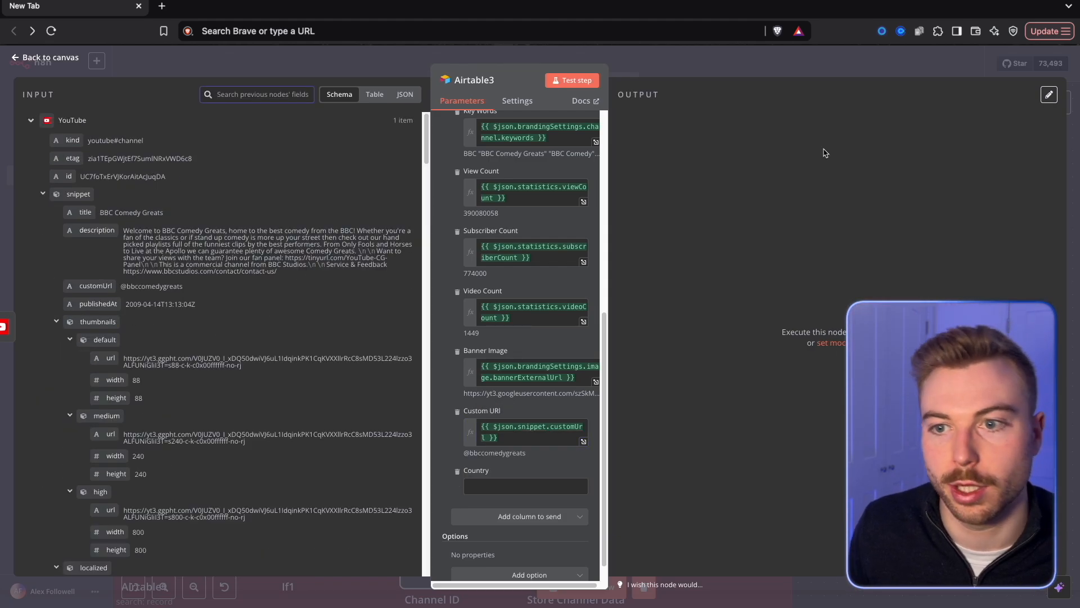
Test the channel record creation, switch to the Automating YouTube base in Airtable and open the Channels table to check it.
click(565, 86)
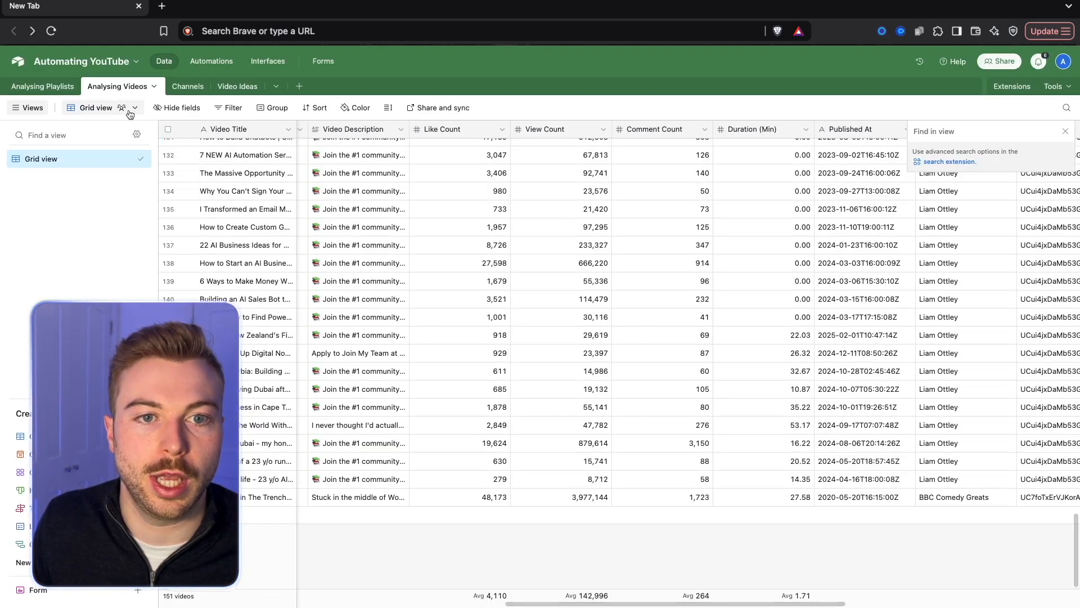
click(187, 87)
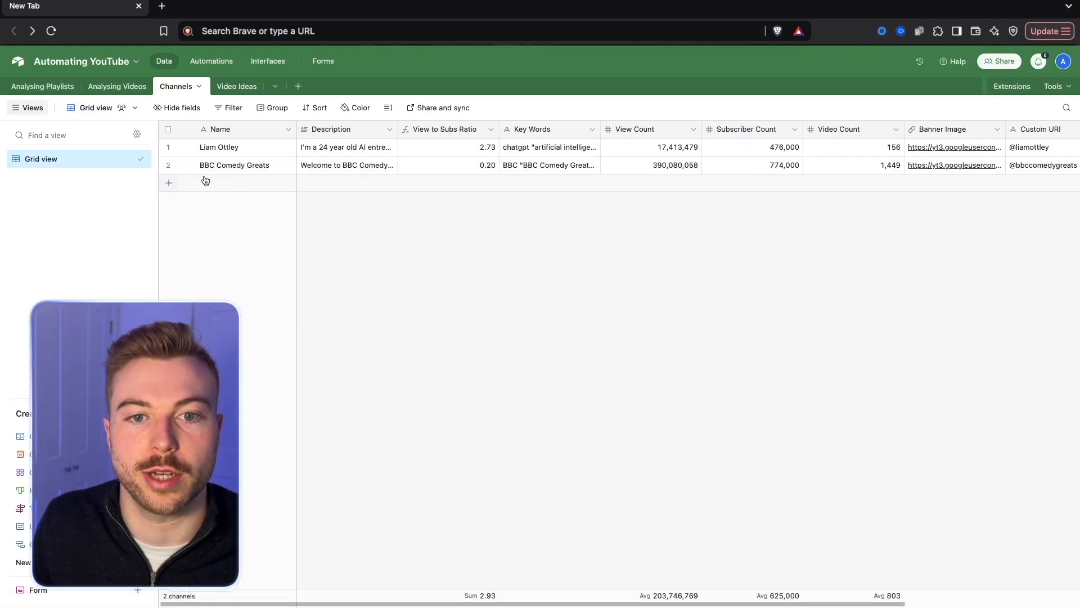
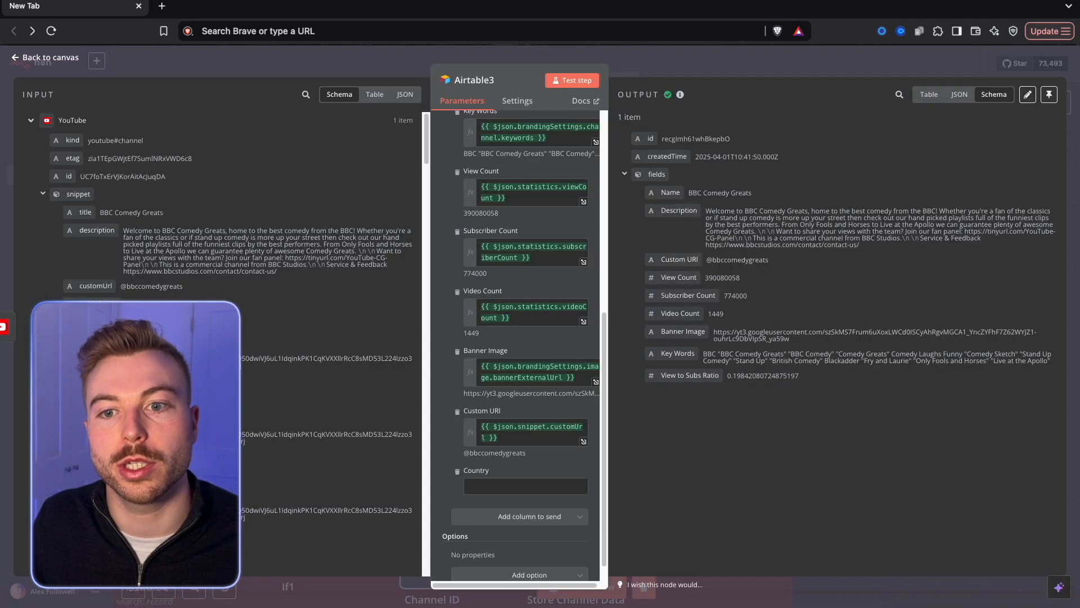
Save the workflow and place a Chat Trigger node inside the green YouTube Agent area.
key(Escape)
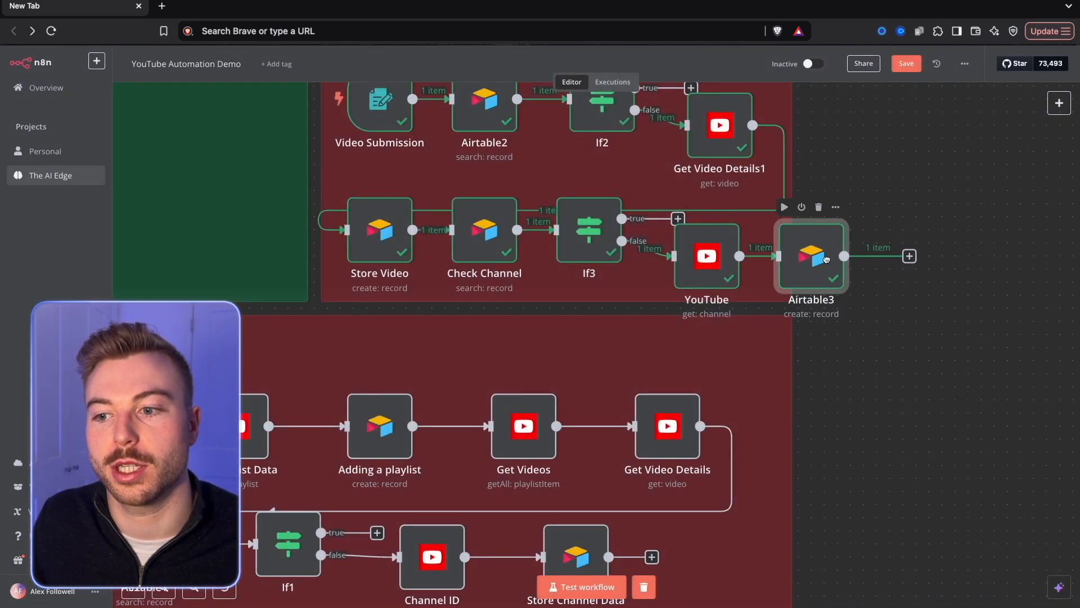
click(909, 68)
scroll(388, 369, left, 9)
scroll(388, 369, up, 2)
right_click(266, 225)
right_click(241, 180)
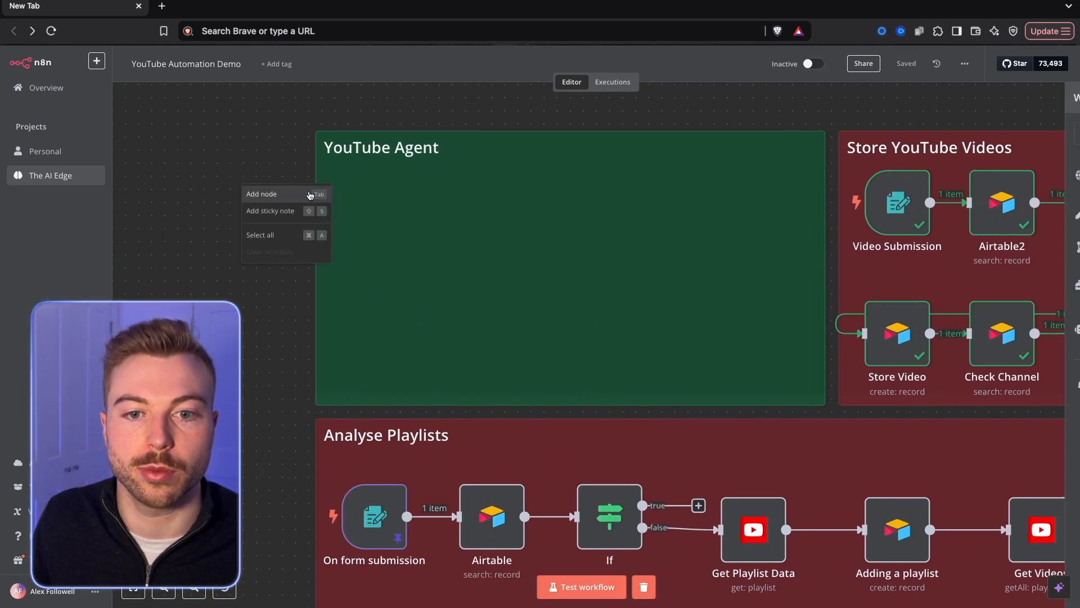
click(309, 194)
text(Chat)
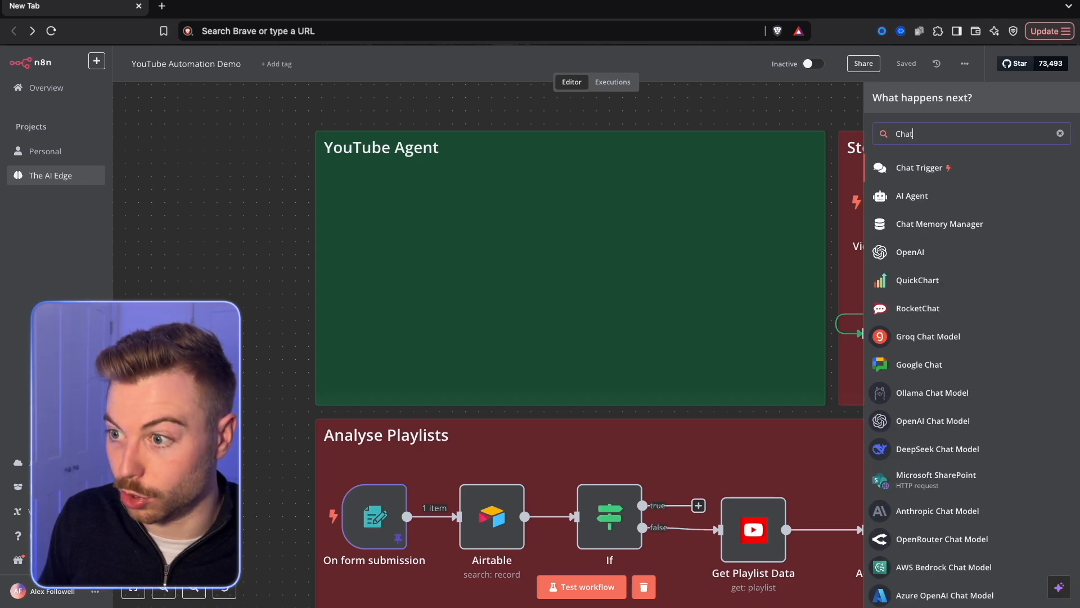
click(918, 167)
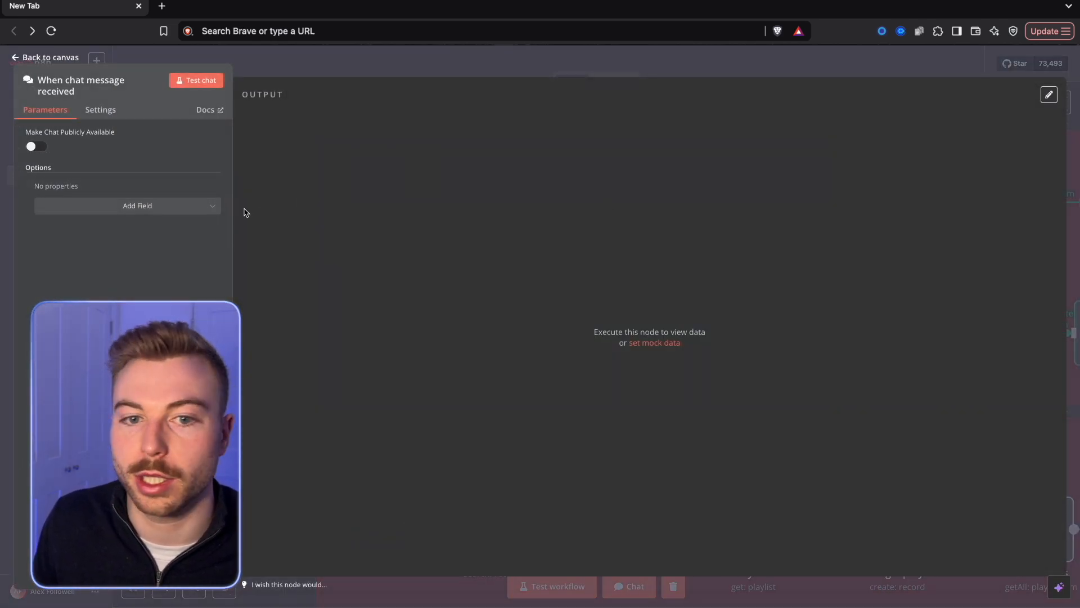
click(304, 63)
drag(248, 203, 359, 217)
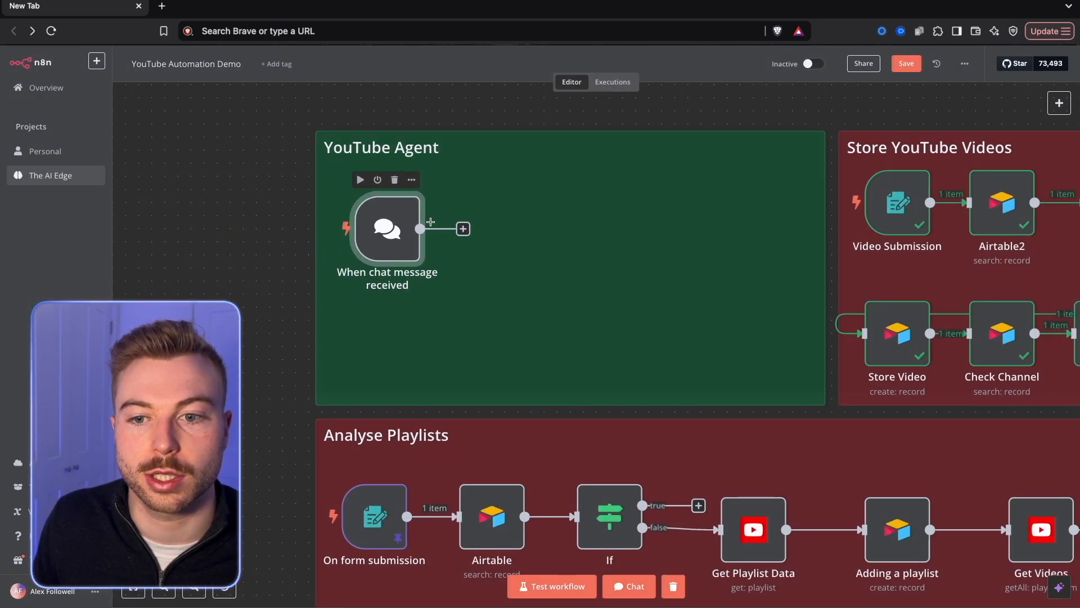
Connect an AI Agent node after the chat trigger, keeping its default Tools Agent settings.
click(463, 229)
click(975, 340)
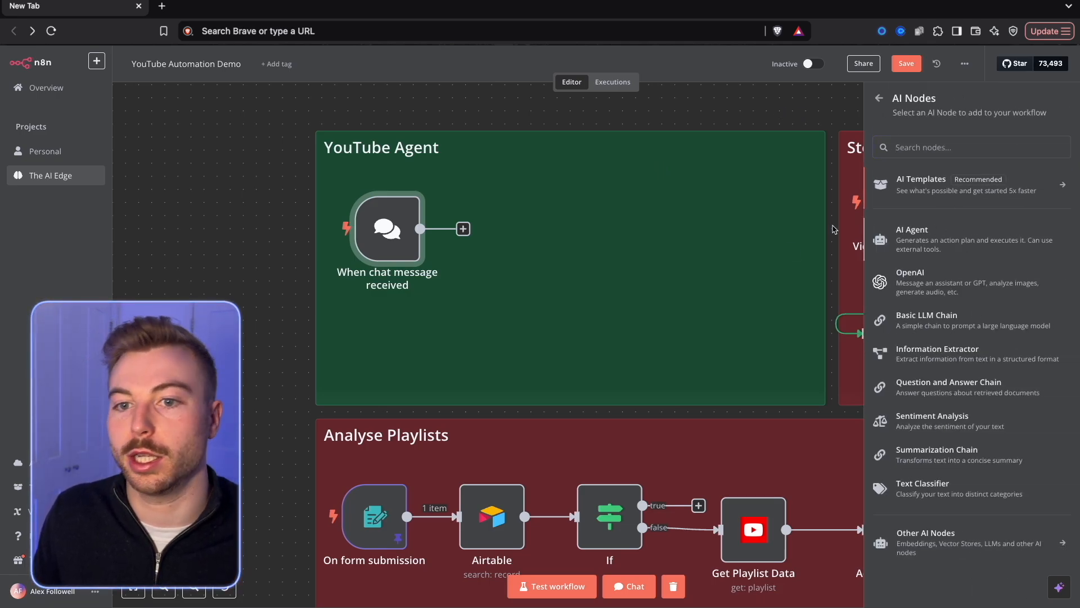
click(904, 230)
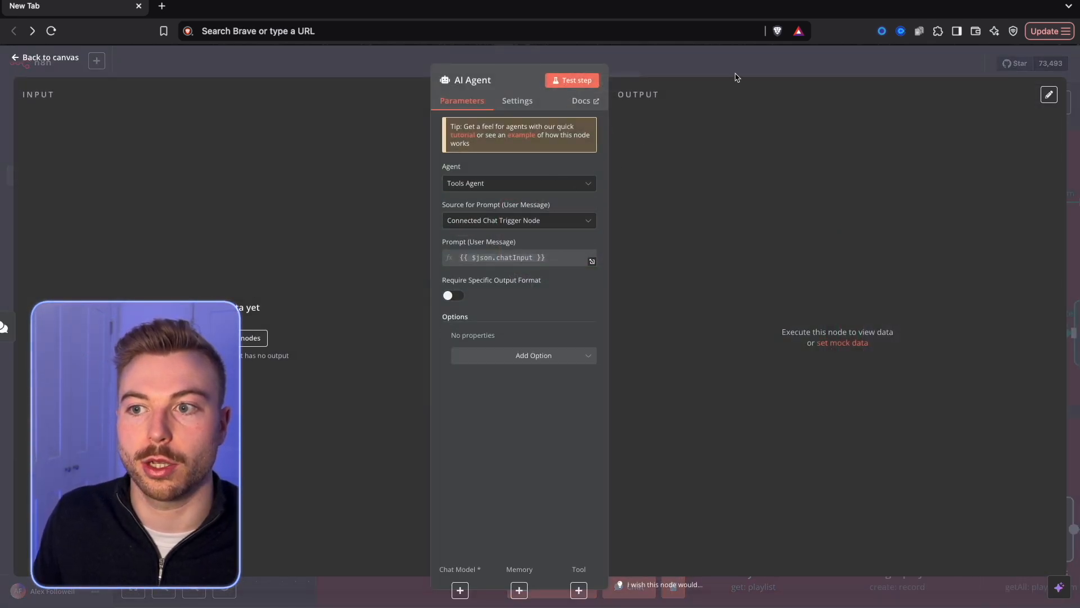
click(737, 77)
Attach an OpenRouter Chat Model to the AI Agent and start creating a new OpenRouter credential for it.
click(532, 304)
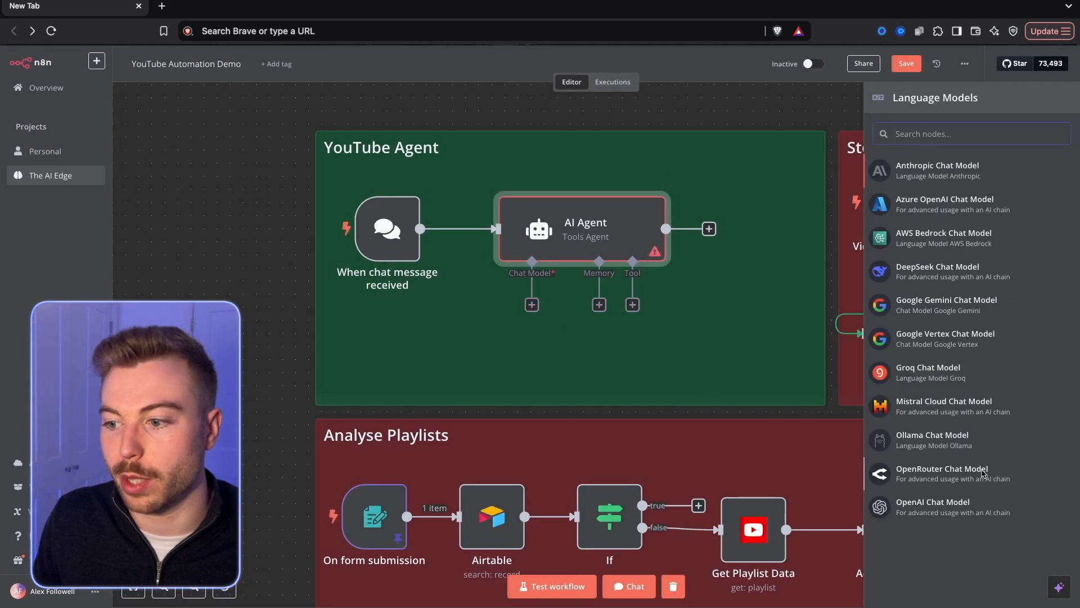
click(941, 472)
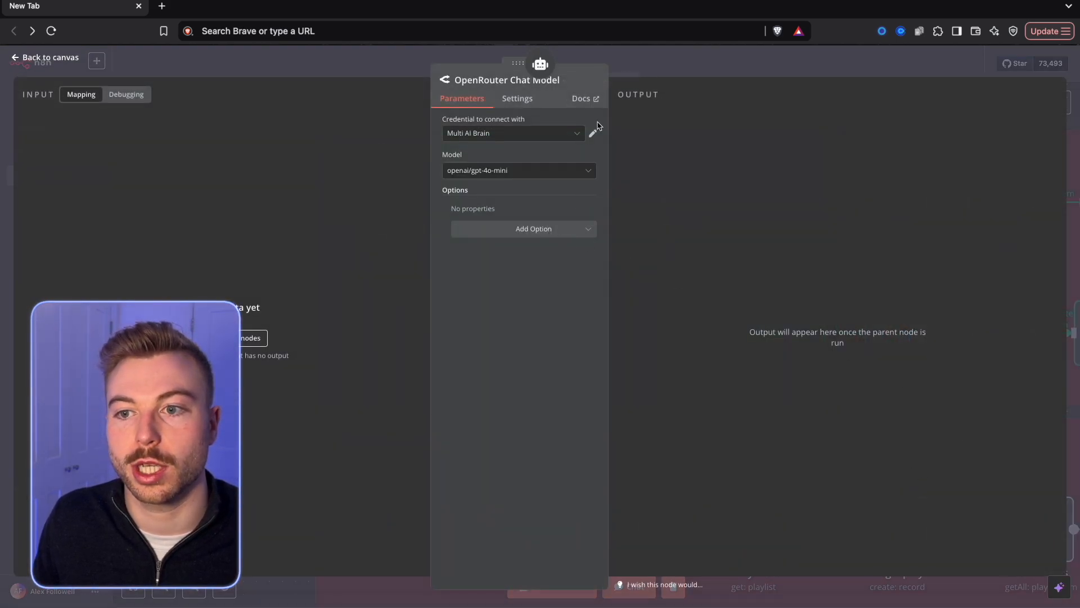
click(570, 135)
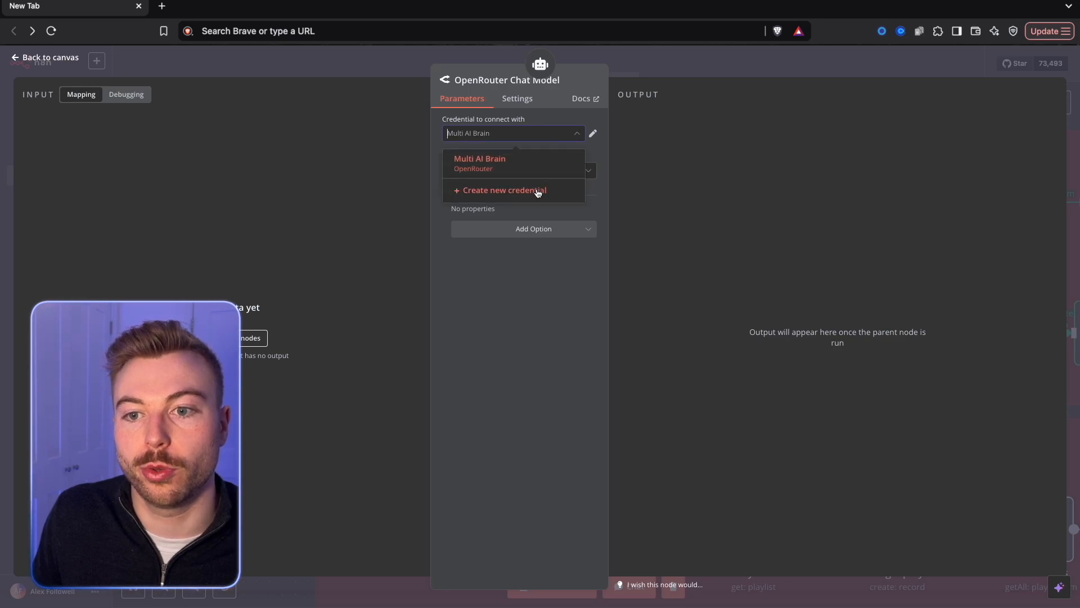
click(538, 190)
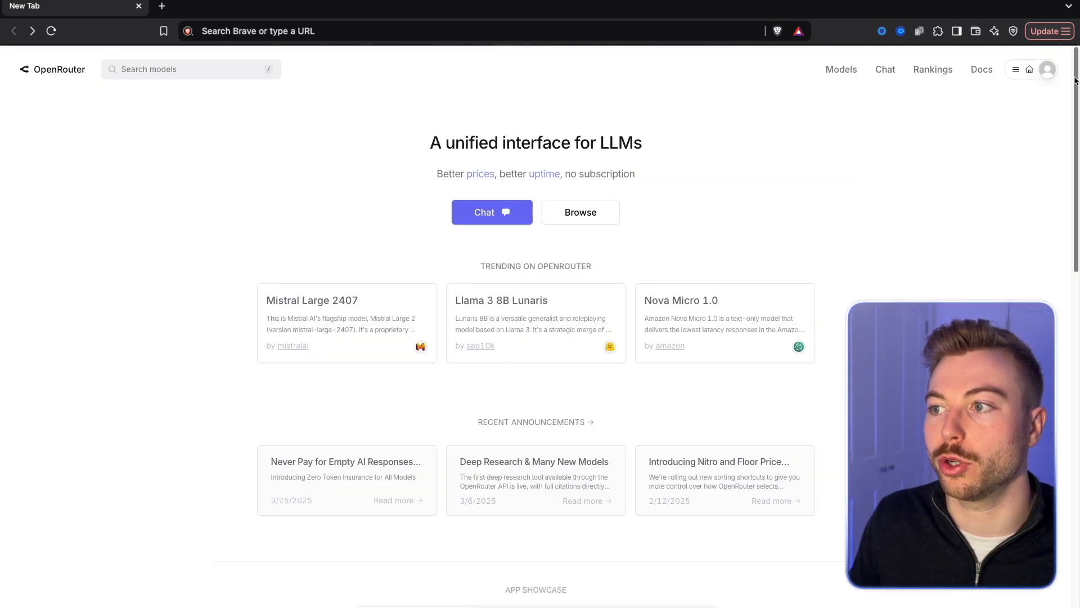
Switch to the OpenRouter site and create a new API key with a name starting "YoUTUBE".
click(1038, 122)
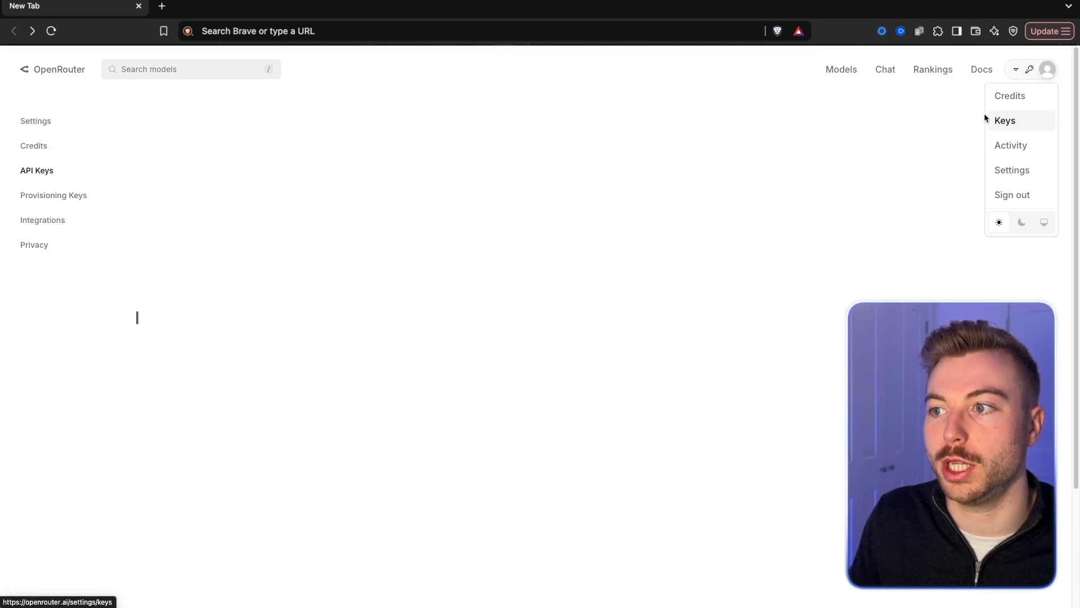
click(760, 140)
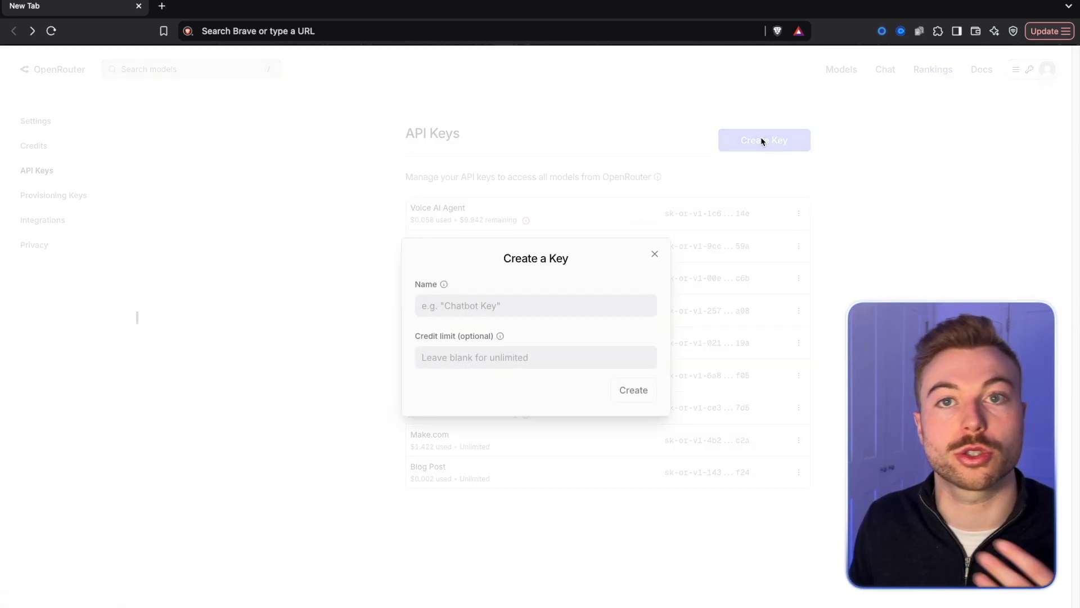
click(583, 310)
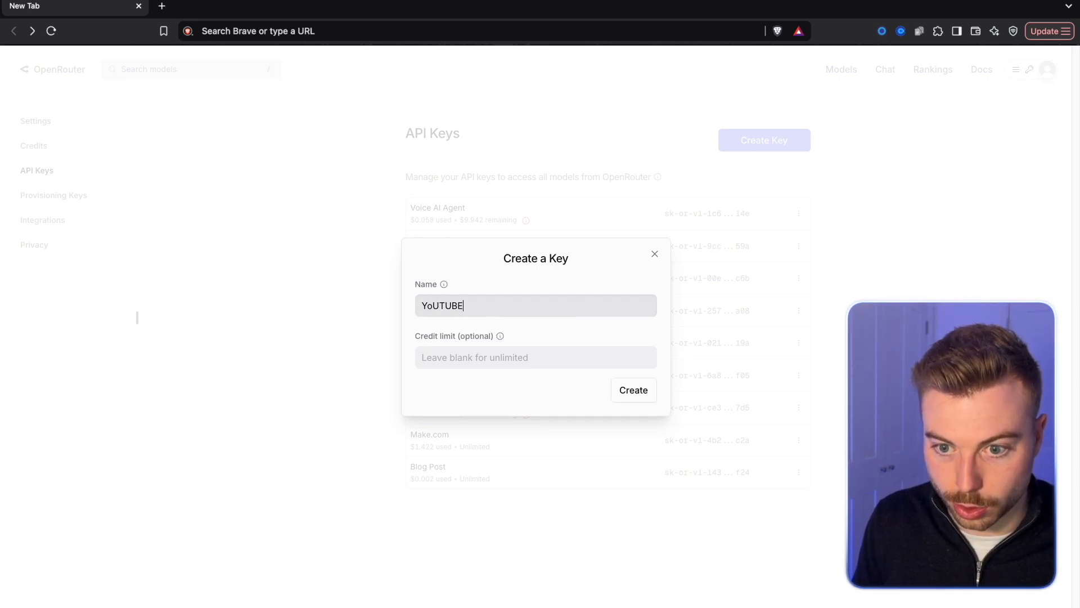
key(Return)
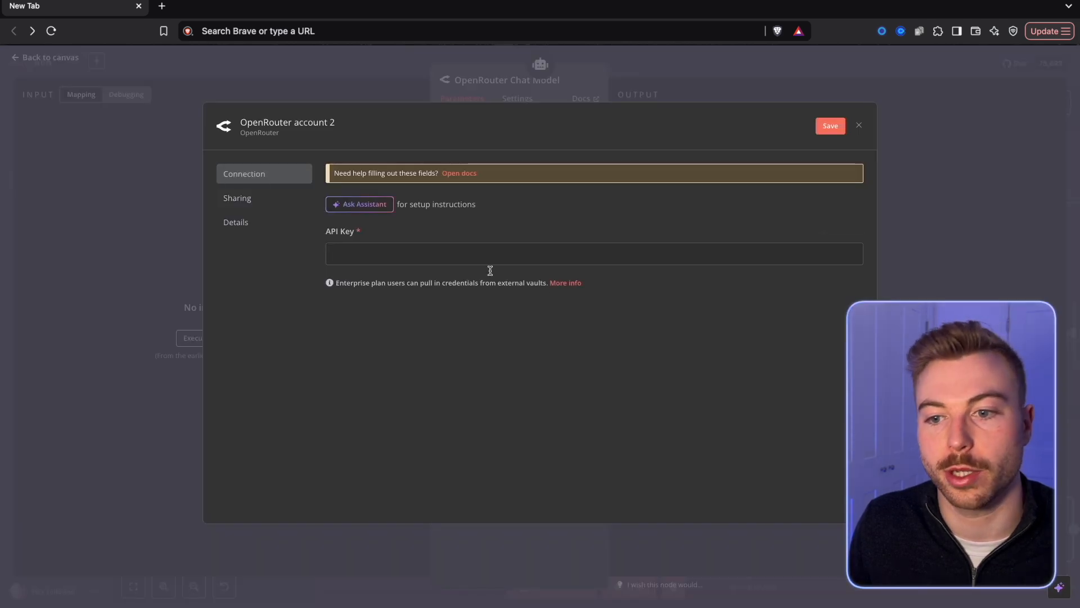
Return to n8n, paste the API key into the OpenRouter credential, rename it YOUTUBE DEMO and save it.
click(557, 256)
key(ctrl+v)
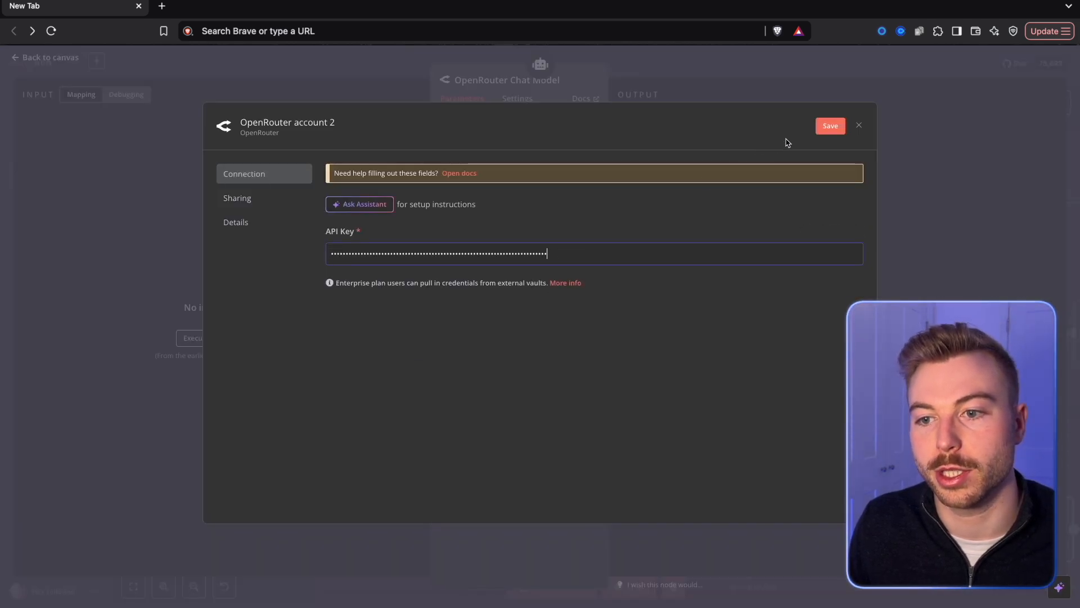
click(288, 125)
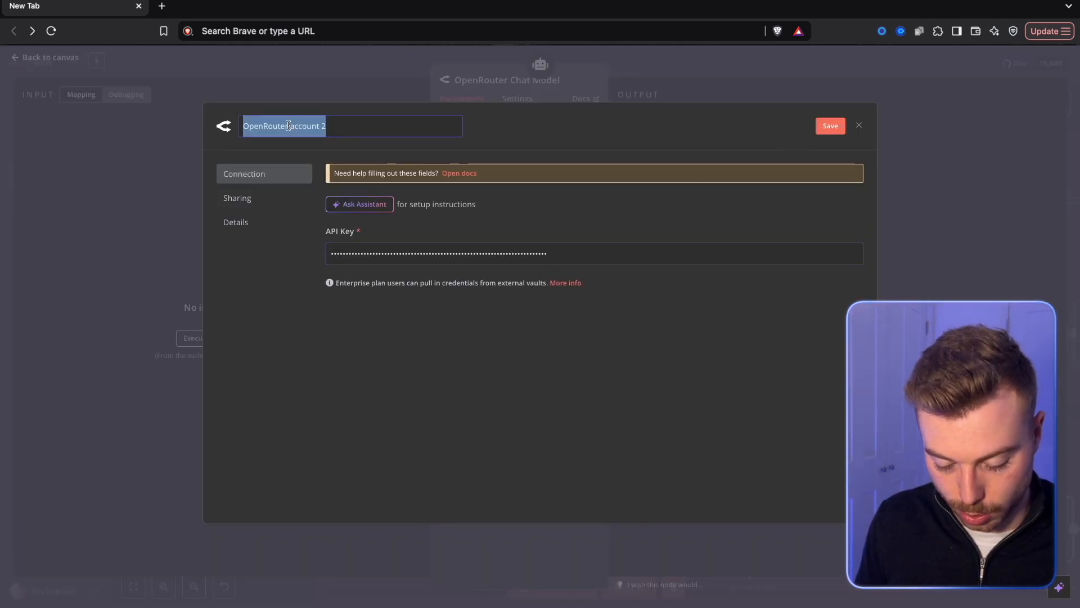
text(YOUTUBE DEMO)
key(Return)
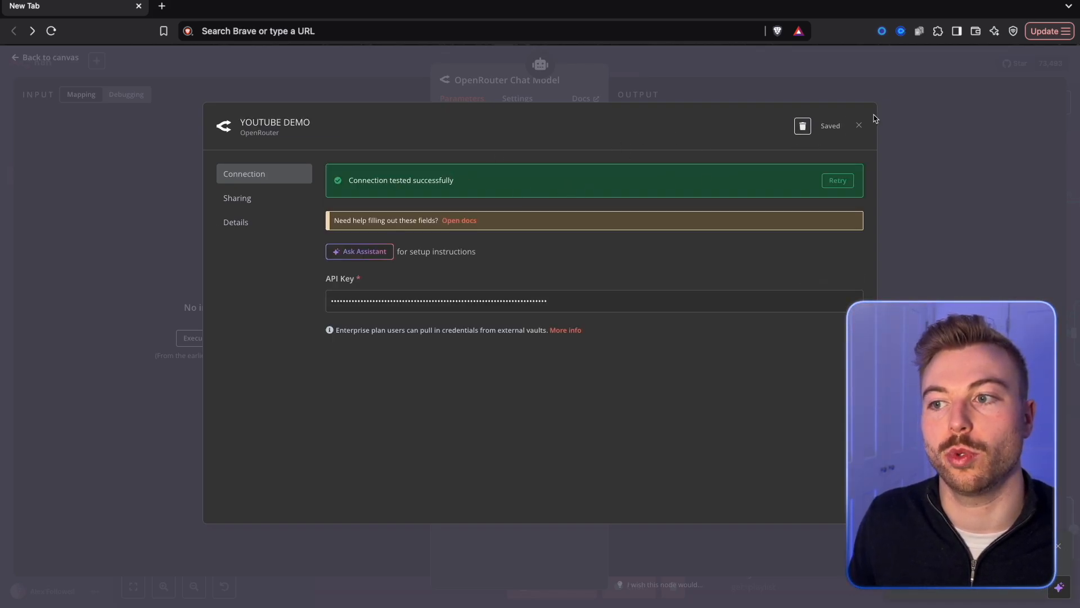
click(859, 126)
Set the OpenRouter Chat Model's model to anthropic/claude-3.7-sonnet.
click(515, 170)
scroll(515, 264, down, 20)
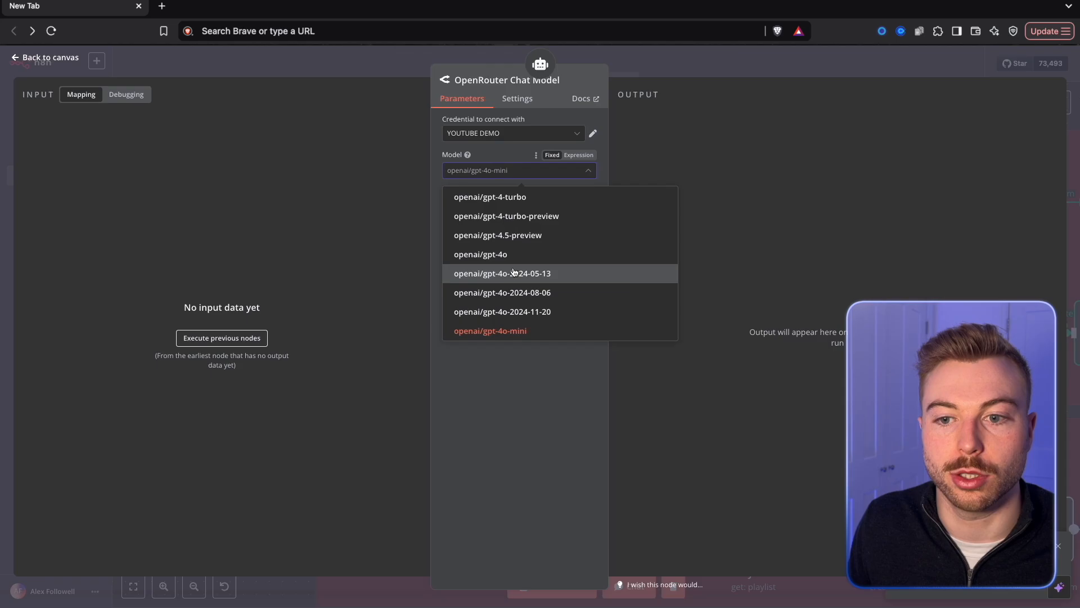
scroll(515, 271, up, 20)
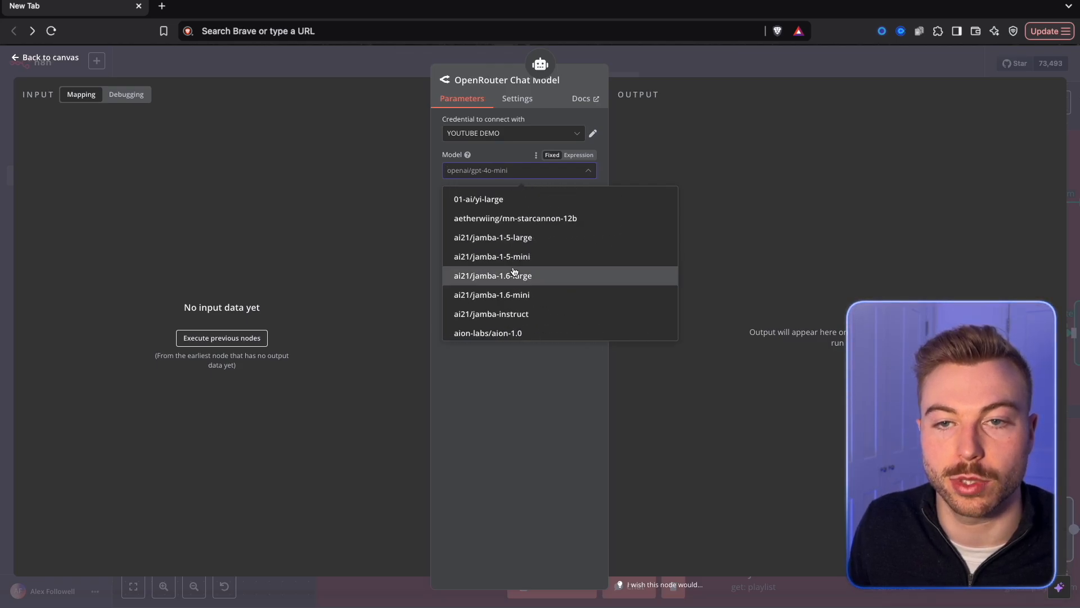
scroll(516, 271, down, 5)
scroll(514, 271, down, 20)
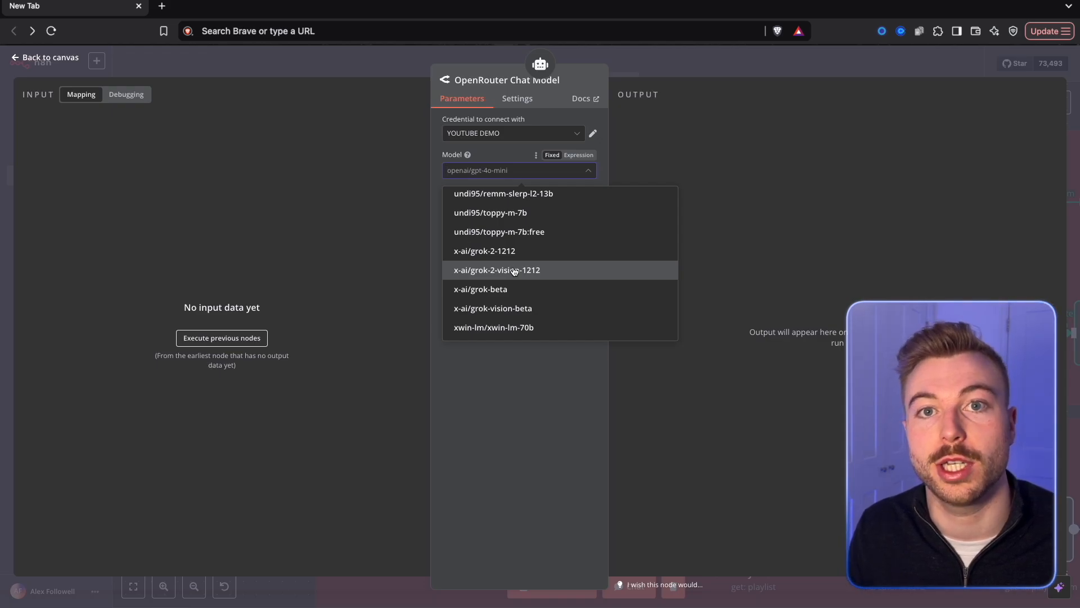
scroll(515, 271, up, 10)
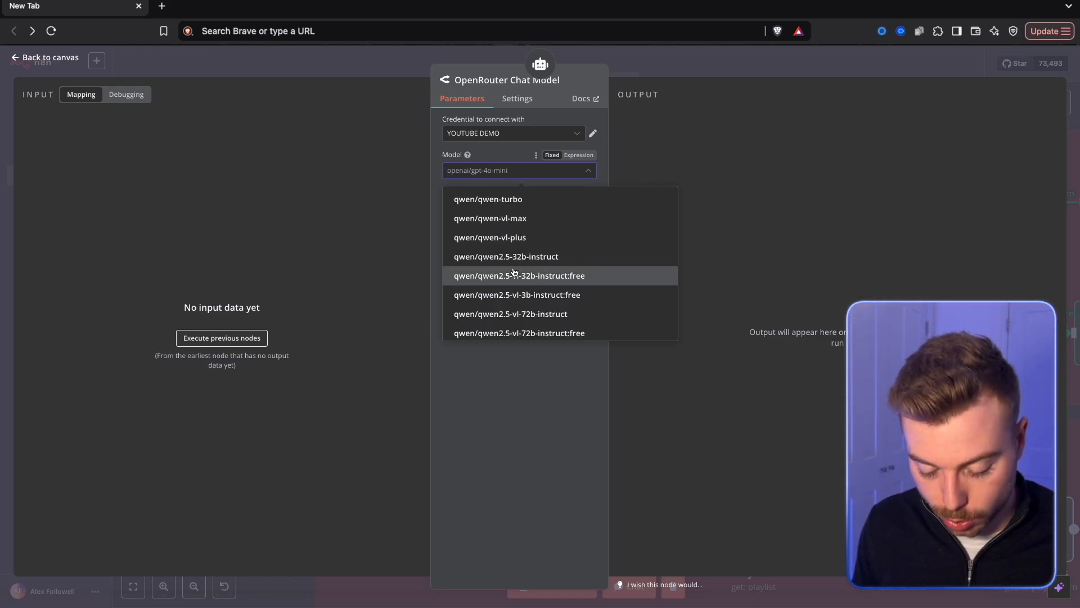
text(cla)
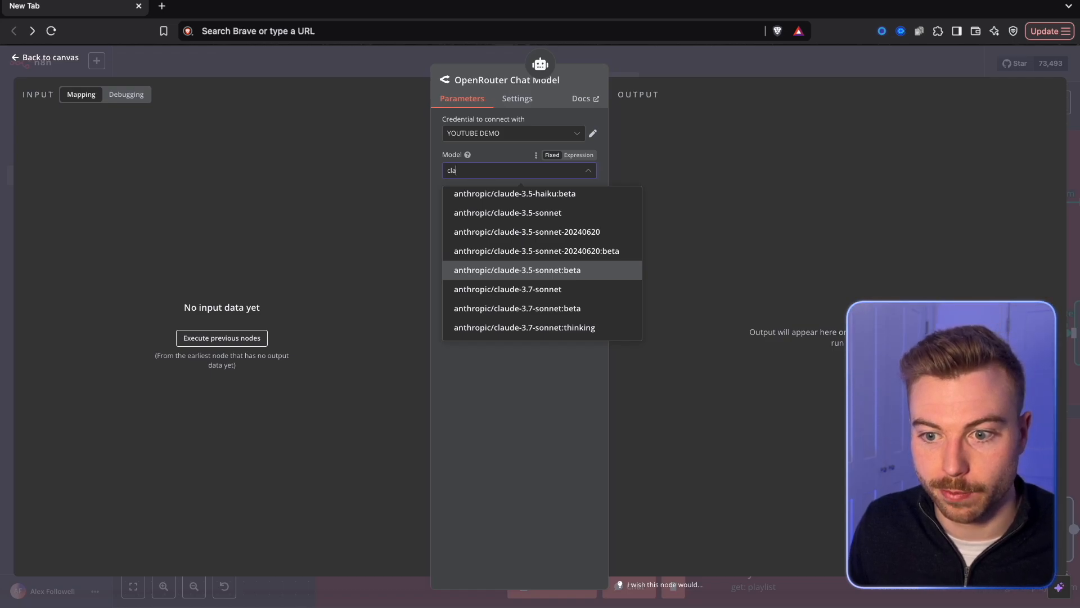
click(514, 289)
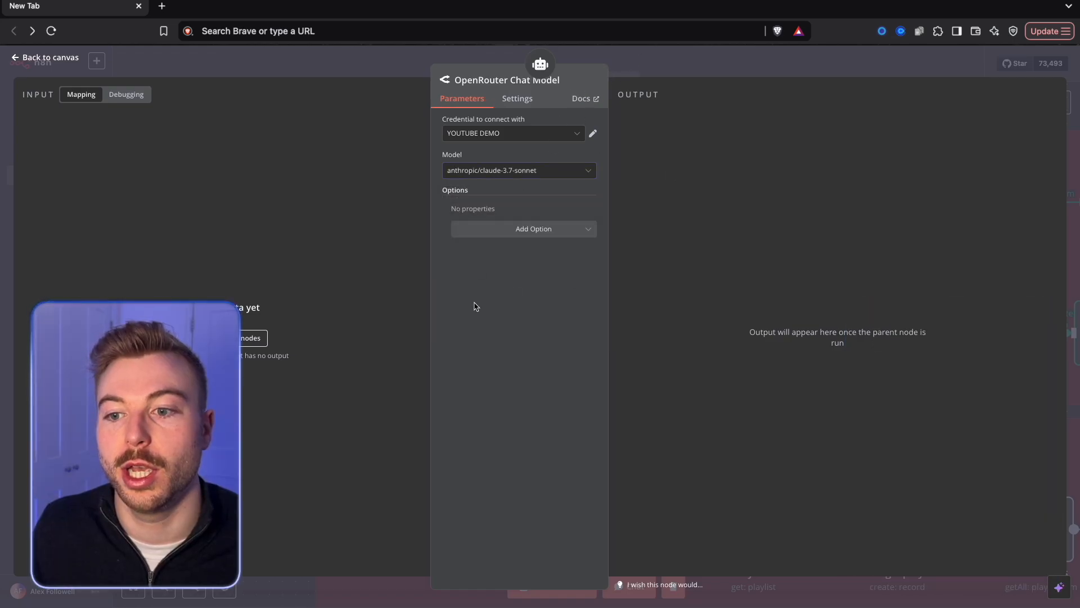
click(678, 63)
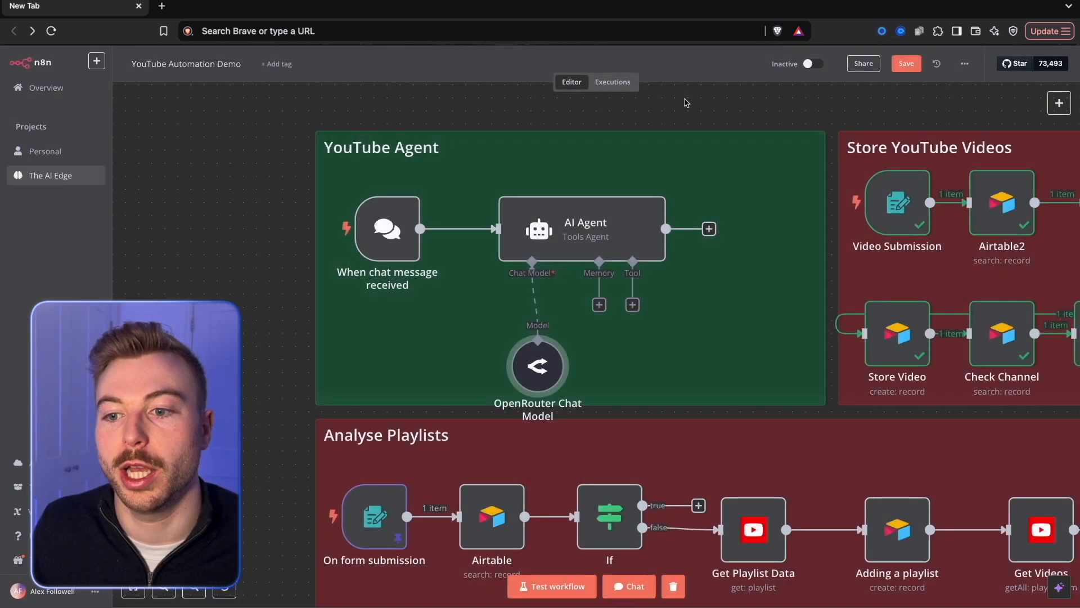
Rename the OpenRouter Chat Model node to AI Brain.
right_click(527, 397)
click(534, 398)
text(AI Br)
text(ain)
key(Return)
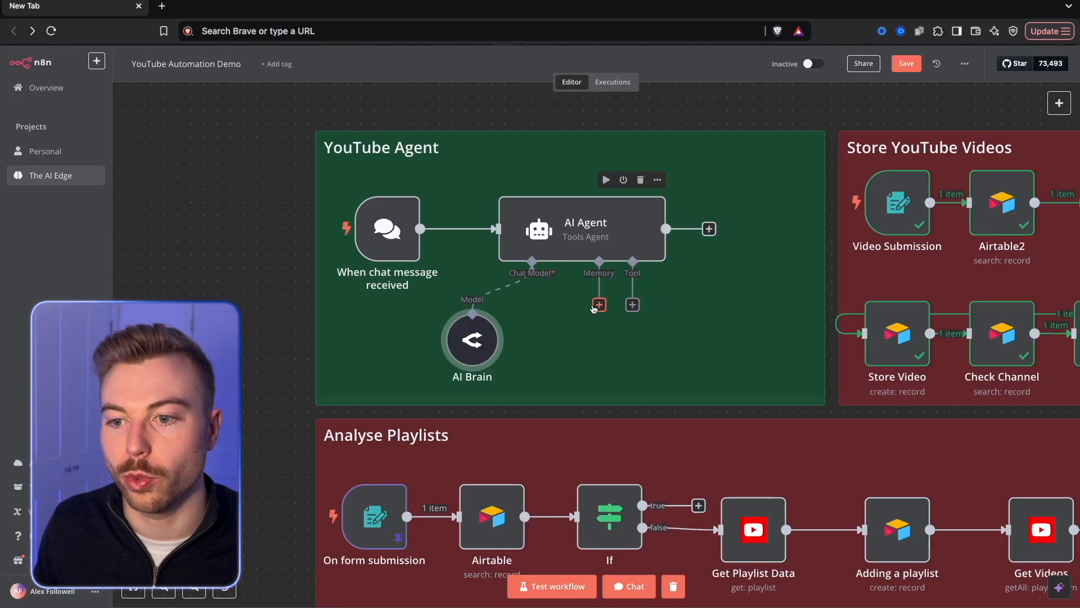
Attach a Window Buffer Memory to the AI Agent, place it beside AI Brain and rename it Chat History.
click(598, 304)
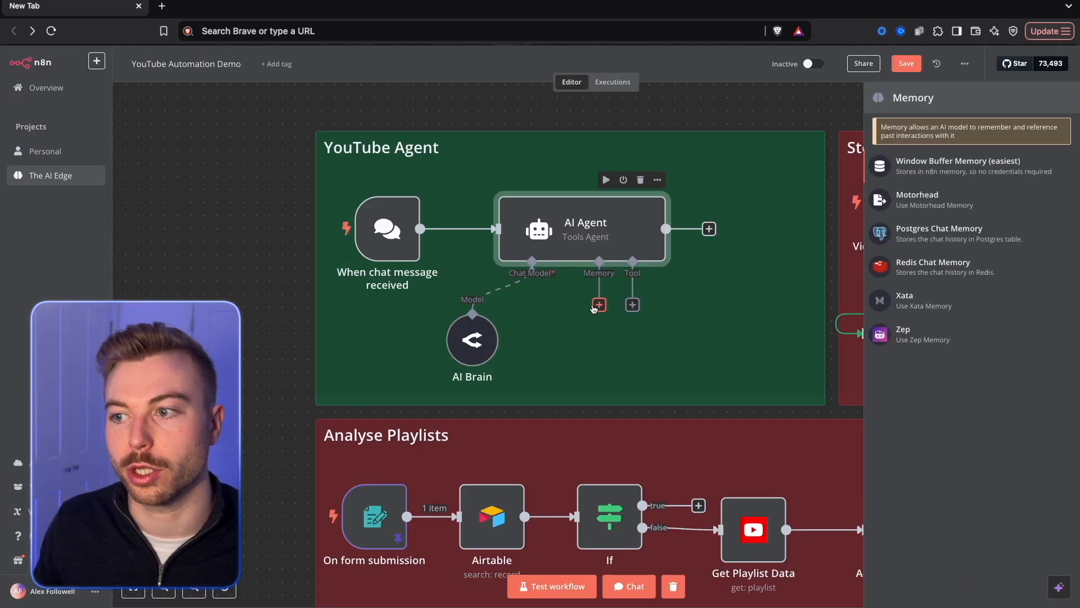
click(916, 174)
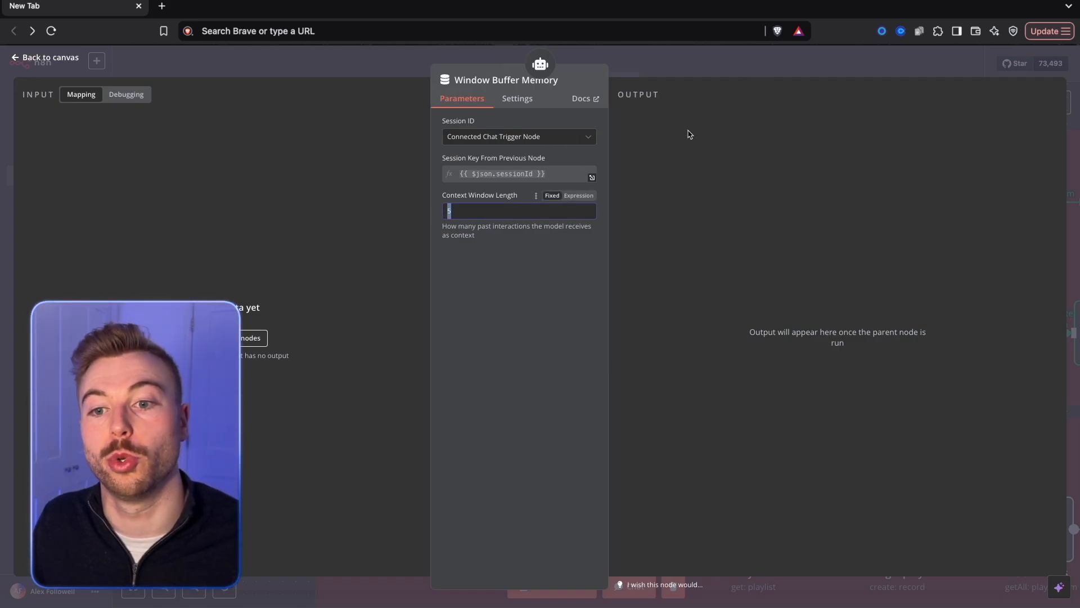
click(771, 72)
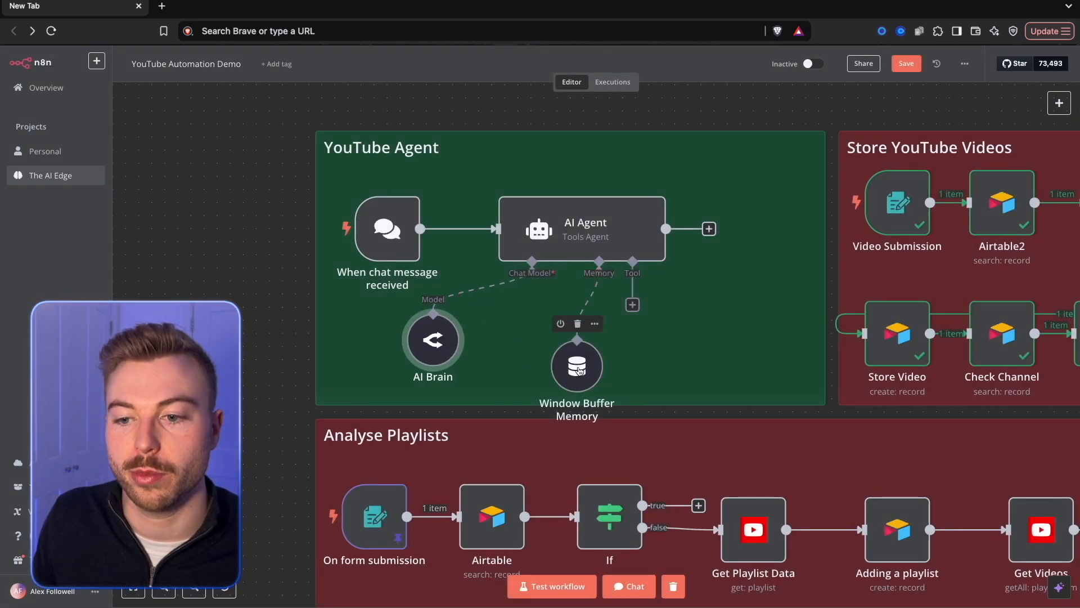
drag(576, 364, 523, 338)
right_click(531, 347)
click(550, 388)
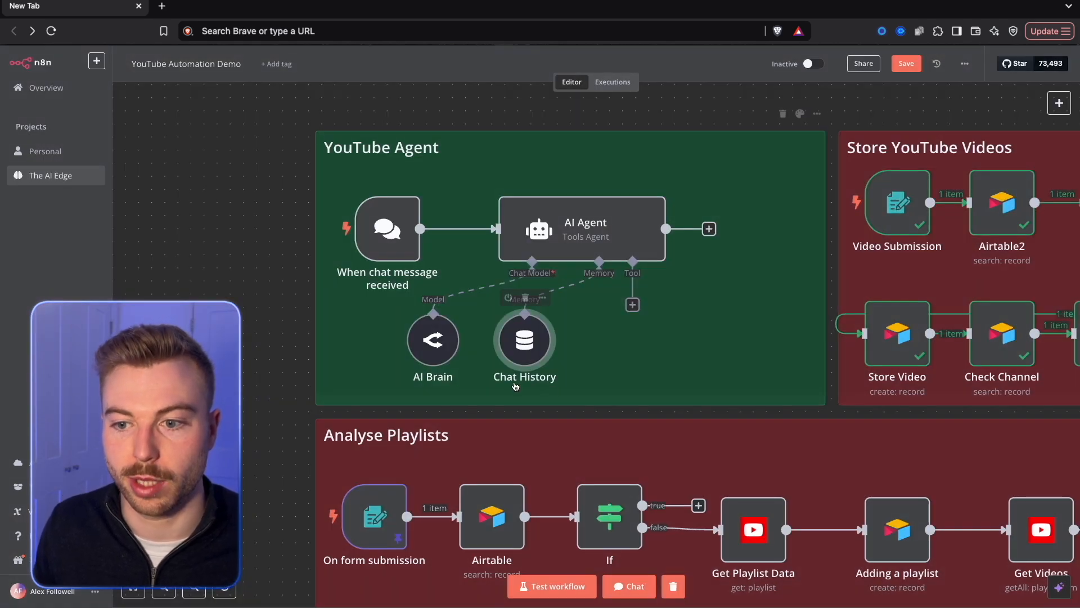
Attach an Airtable Tool to the AI Agent and set its operation to Search.
click(633, 304)
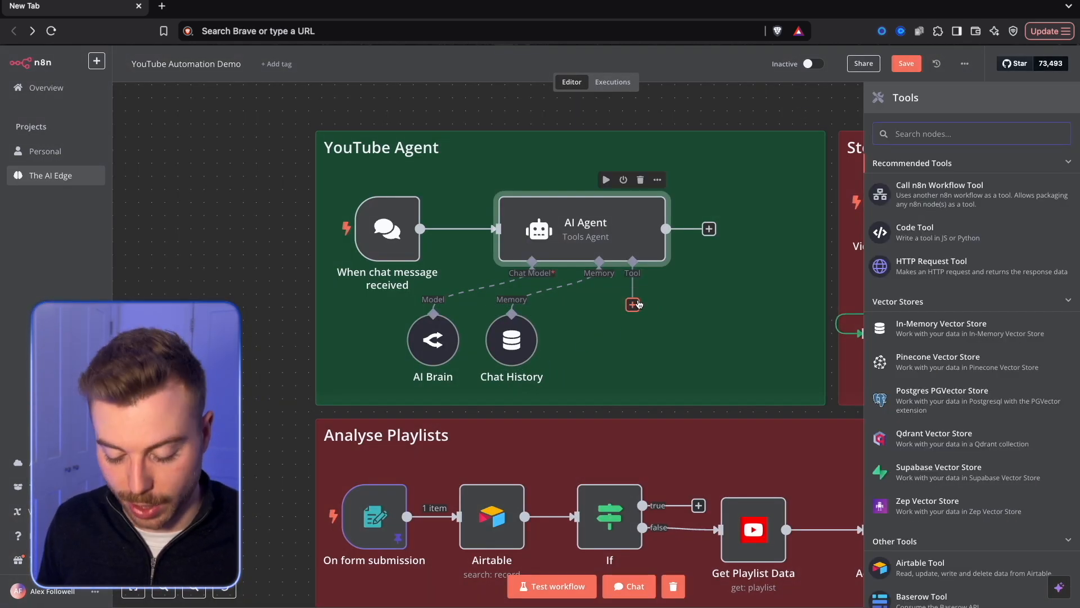
text(air)
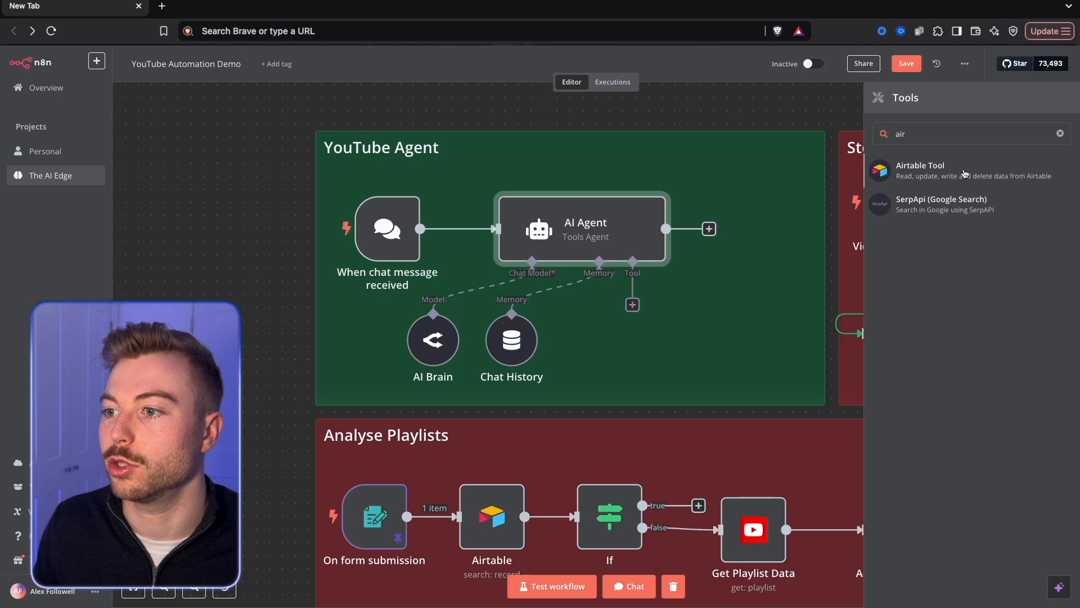
click(965, 174)
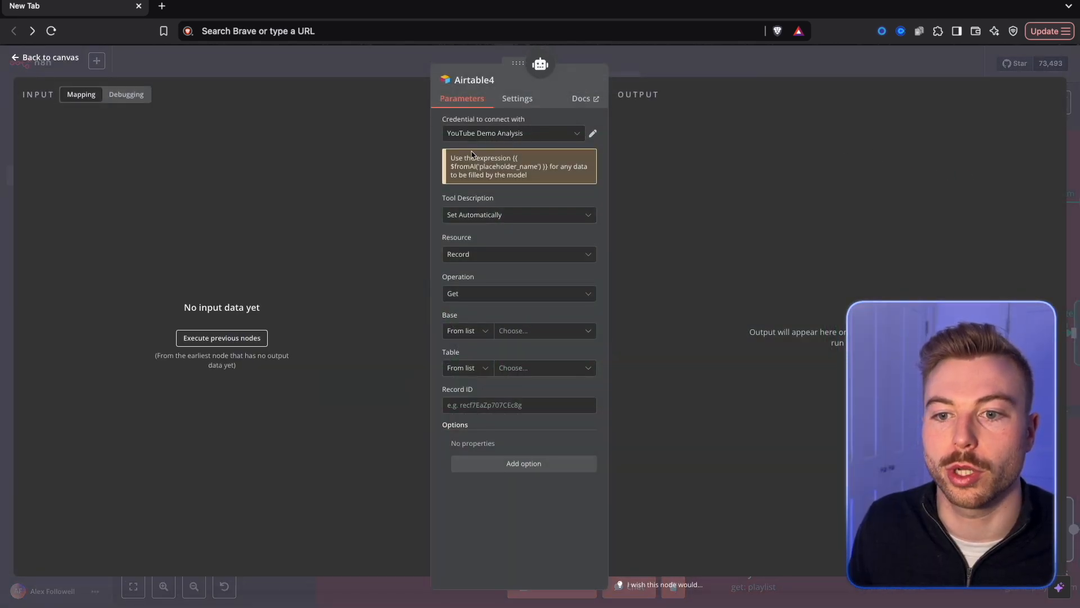
click(494, 293)
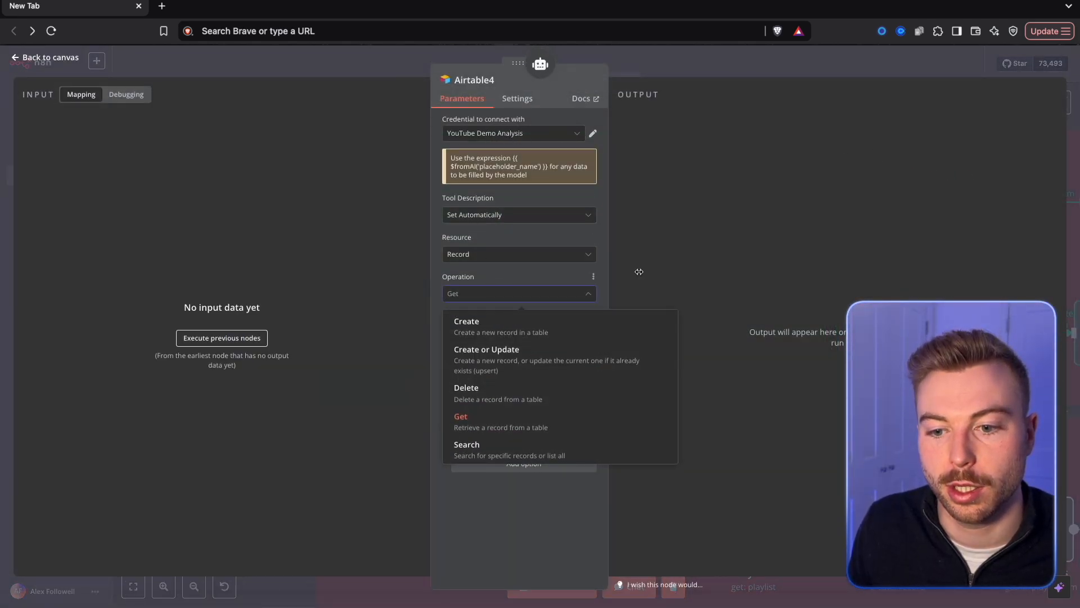
click(528, 450)
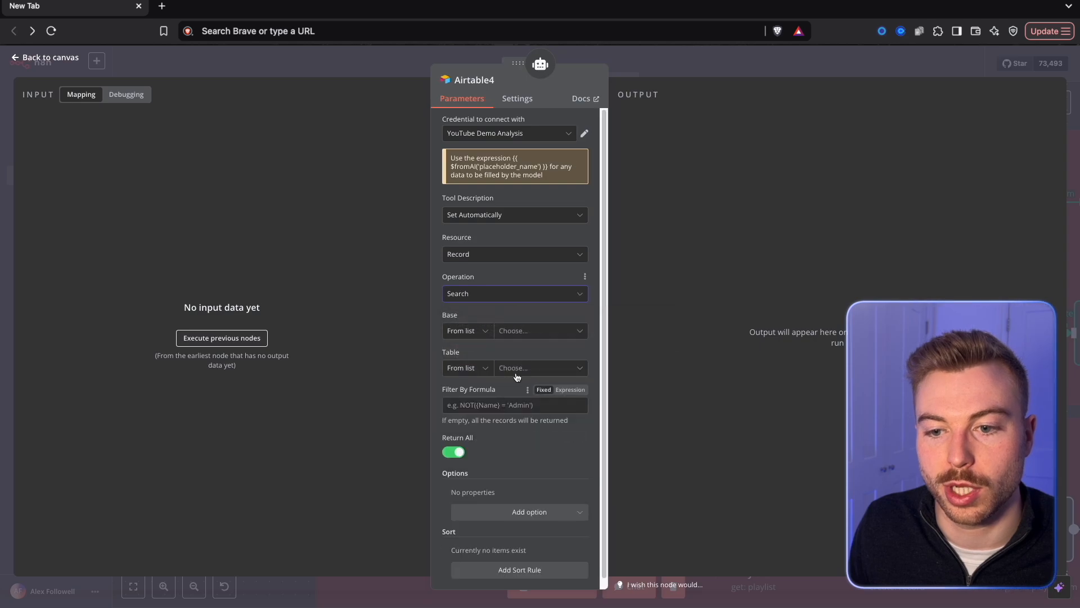
Point the Airtable search tool to the Automating YouTube base and its Analysing Videos table.
click(523, 330)
click(482, 378)
click(537, 368)
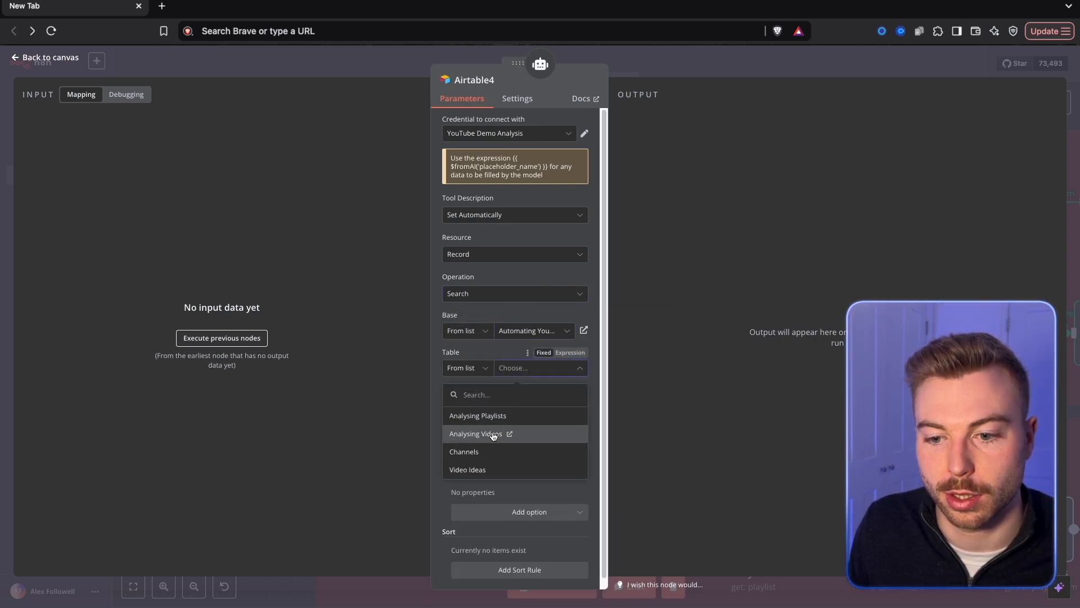
click(496, 432)
scroll(526, 416, down, 1)
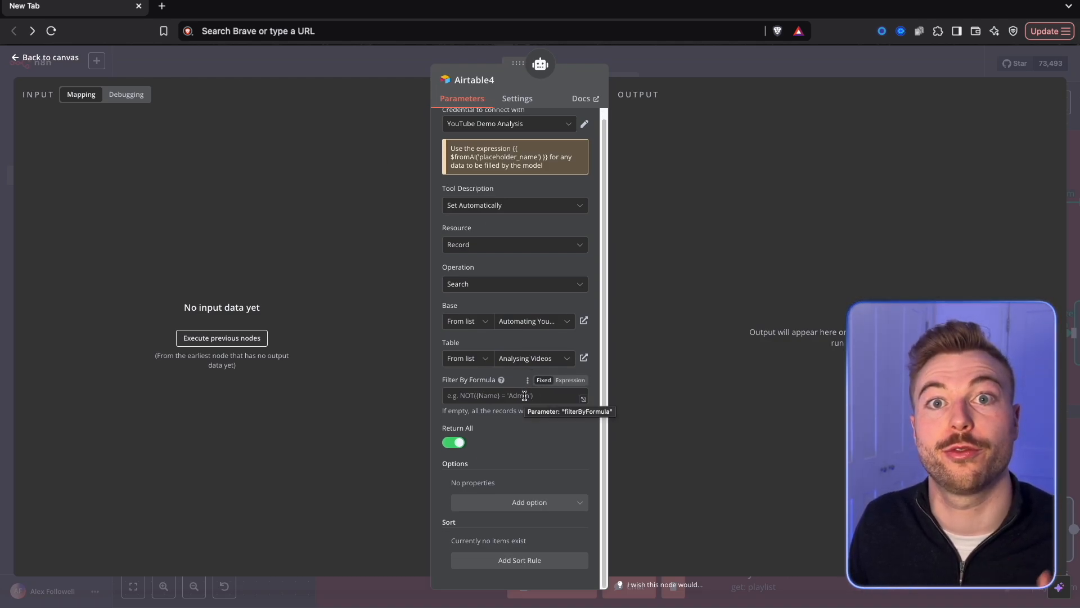
Add an Output Fields option to the Airtable search tool and include Video Title.
click(520, 502)
click(506, 550)
scroll(507, 482, down, 1)
click(506, 478)
click(520, 327)
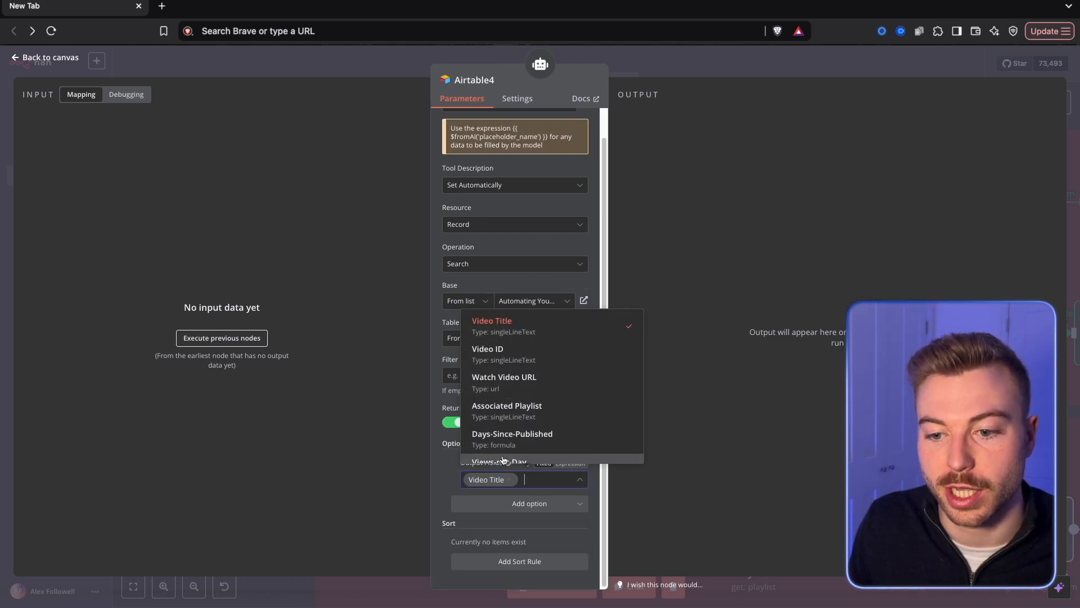
click(507, 363)
click(507, 363)
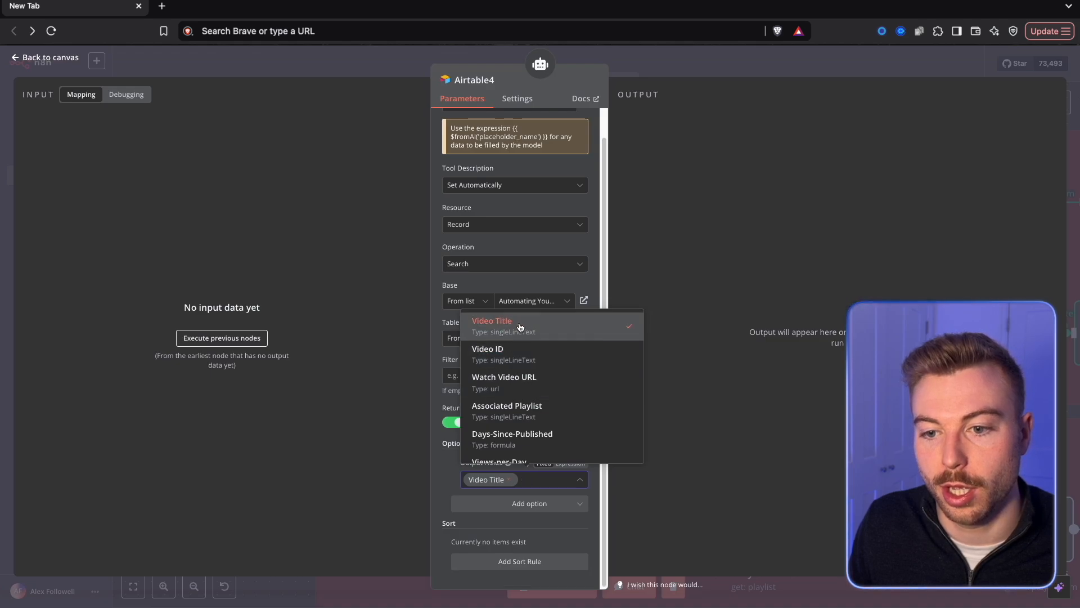
scroll(532, 338, down, 1)
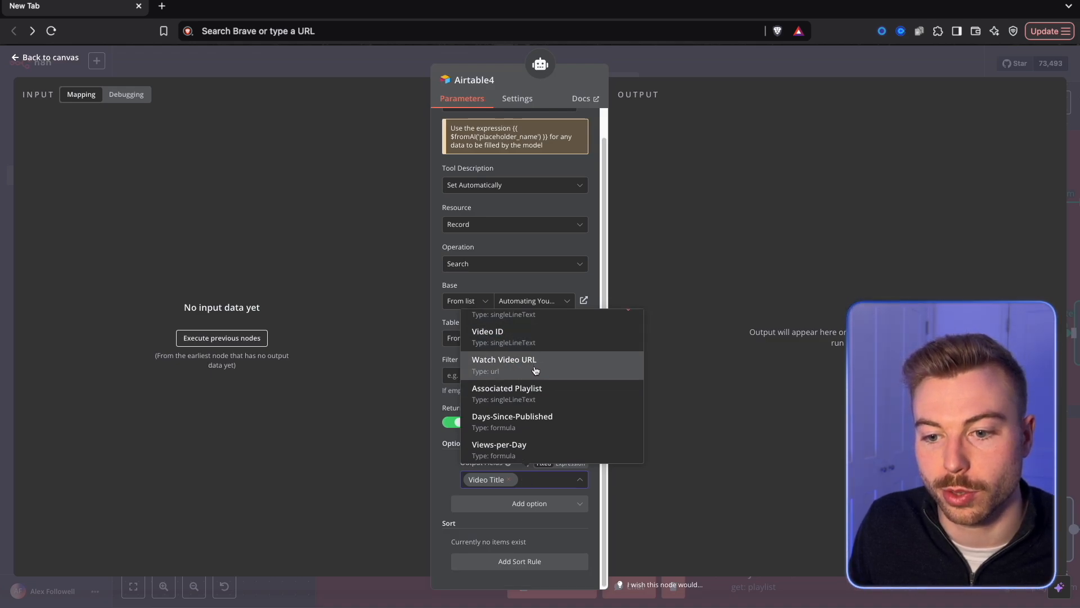
scroll(535, 371, down, 2)
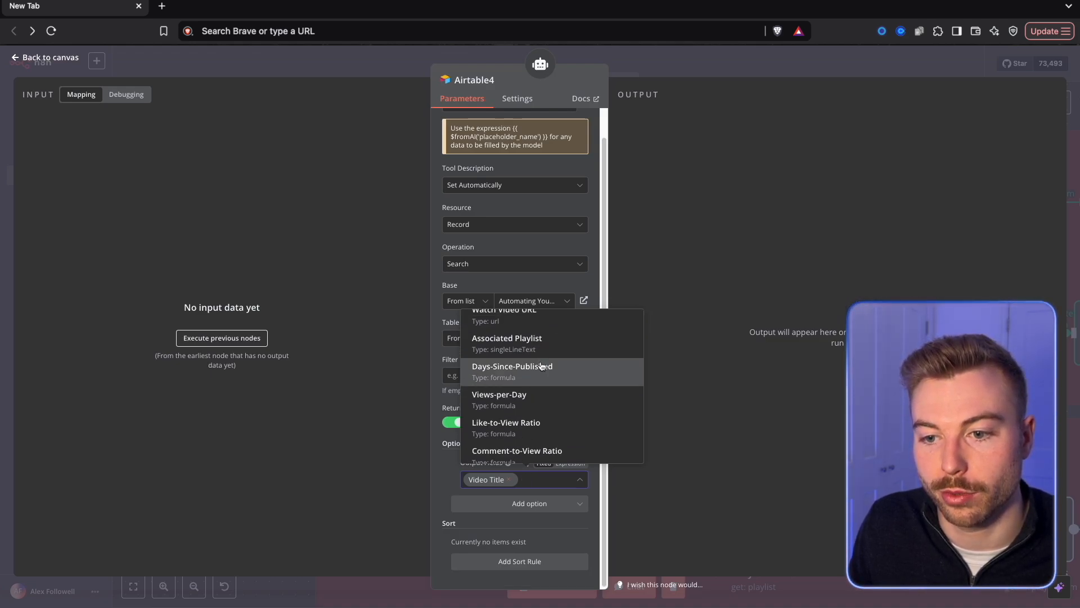
Include Days-Since-Published, Views-per-Day, Like-to-View Ratio, Comment-to-View Ratio, Engagement-Rate and Video Performance vs Channel Average in the search tool's output fields.
click(542, 366)
click(541, 437)
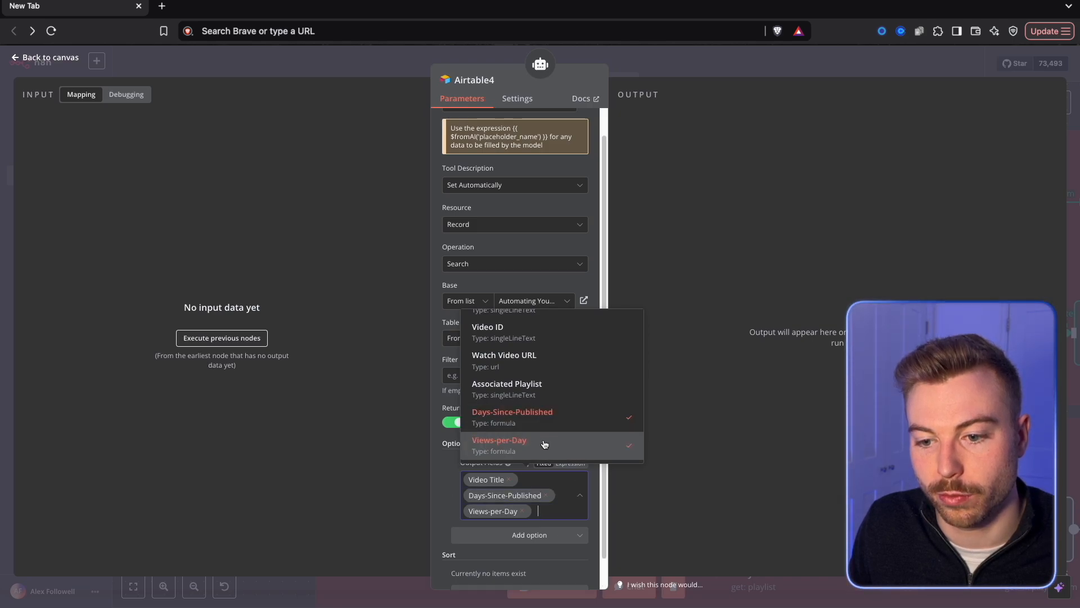
click(542, 432)
click(542, 433)
click(542, 431)
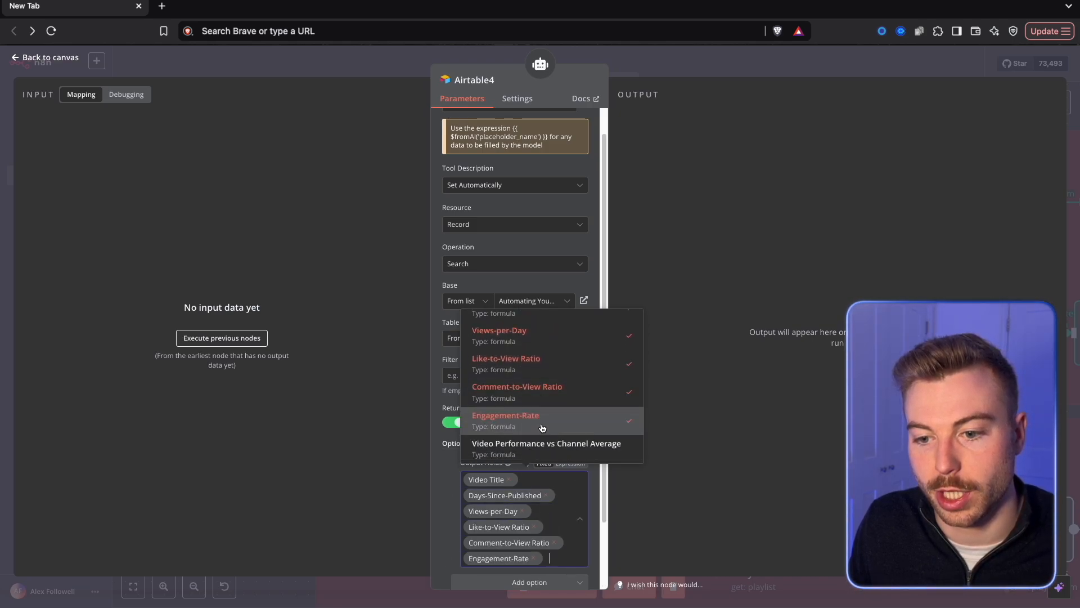
click(542, 434)
Include Video Description, View Count, Like Count, Comment Count, Duration (Min) and Tags in the search tool's output fields.
scroll(540, 388, down, 2)
scroll(538, 343, up, 3)
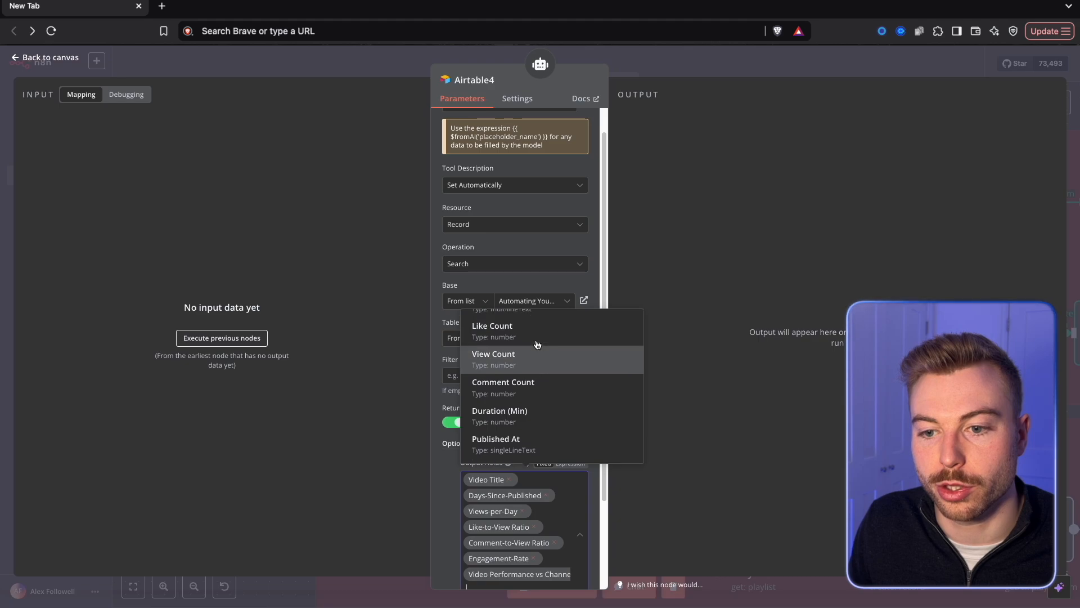
click(538, 346)
click(533, 383)
click(533, 360)
click(531, 382)
click(525, 337)
scroll(525, 337, down, 5)
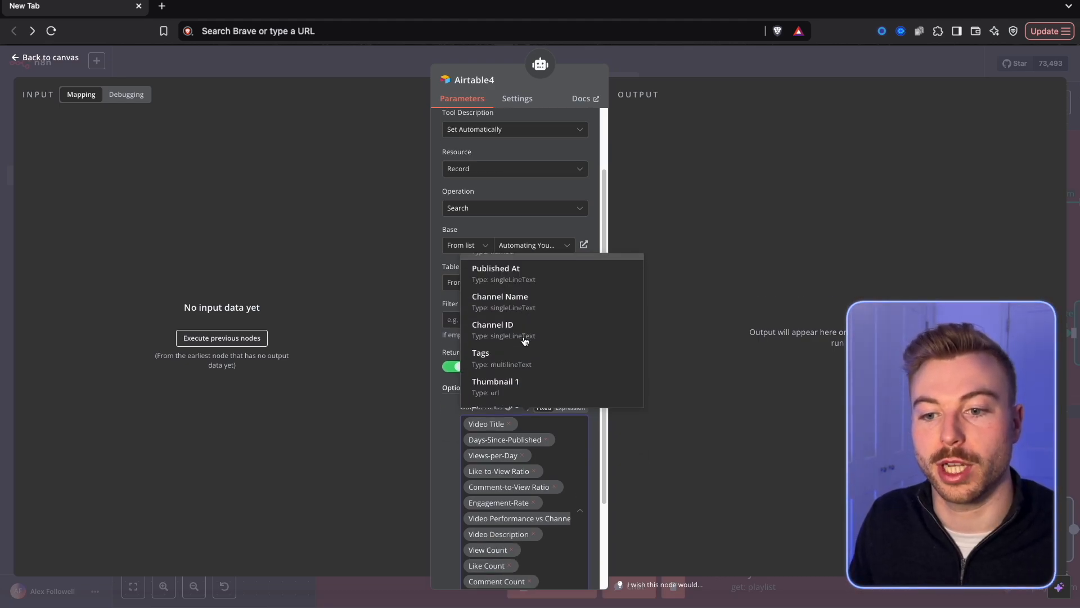
click(524, 276)
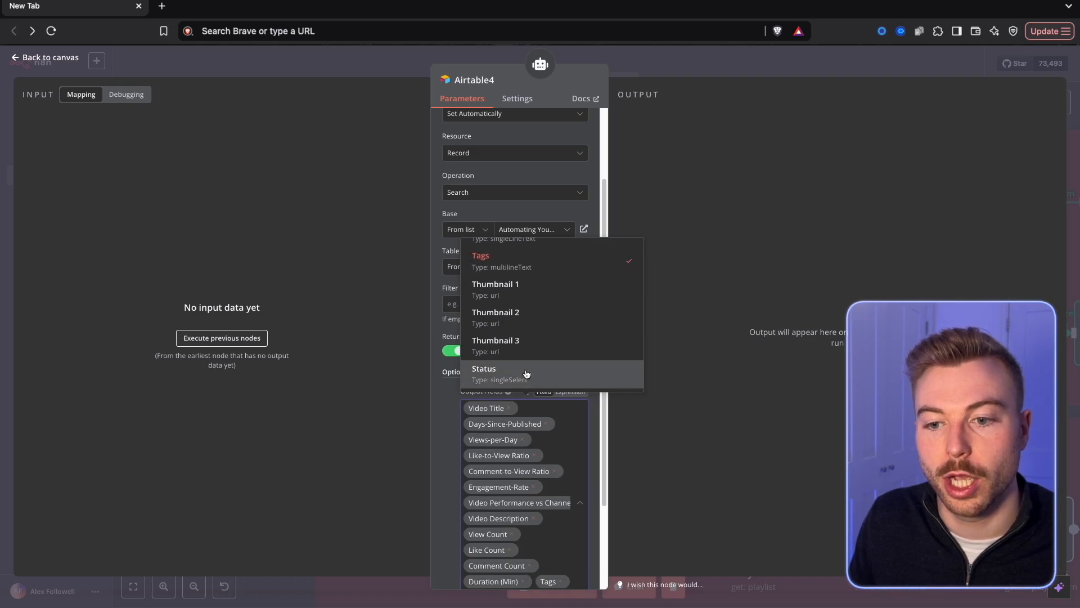
click(702, 265)
scroll(560, 482, down, 4)
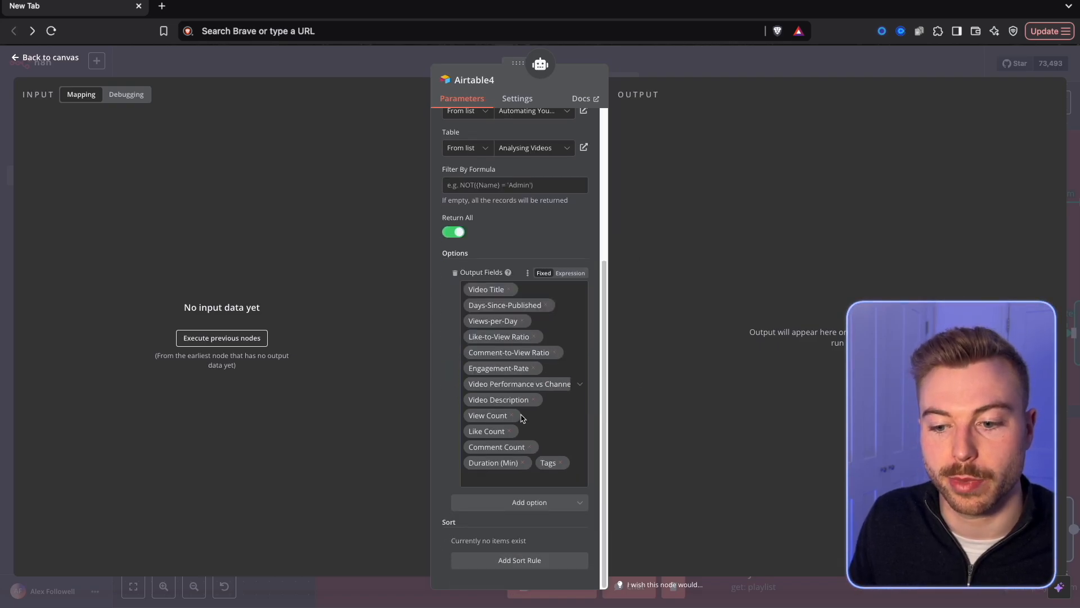
scroll(544, 477, up, 7)
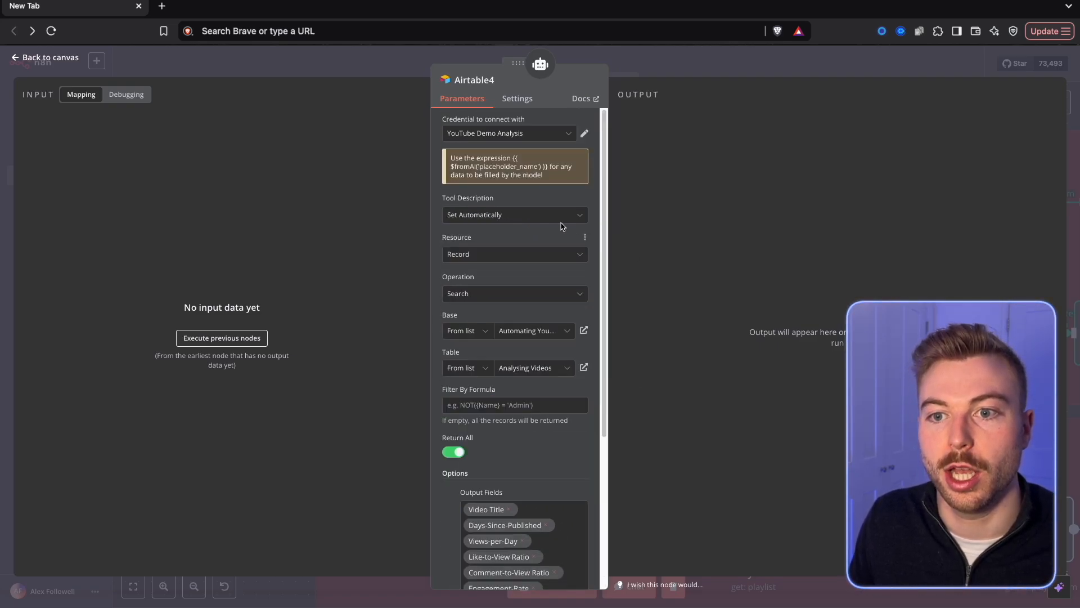
Return to the canvas and rename the Airtable search tool as Search Data.
key(Escape)
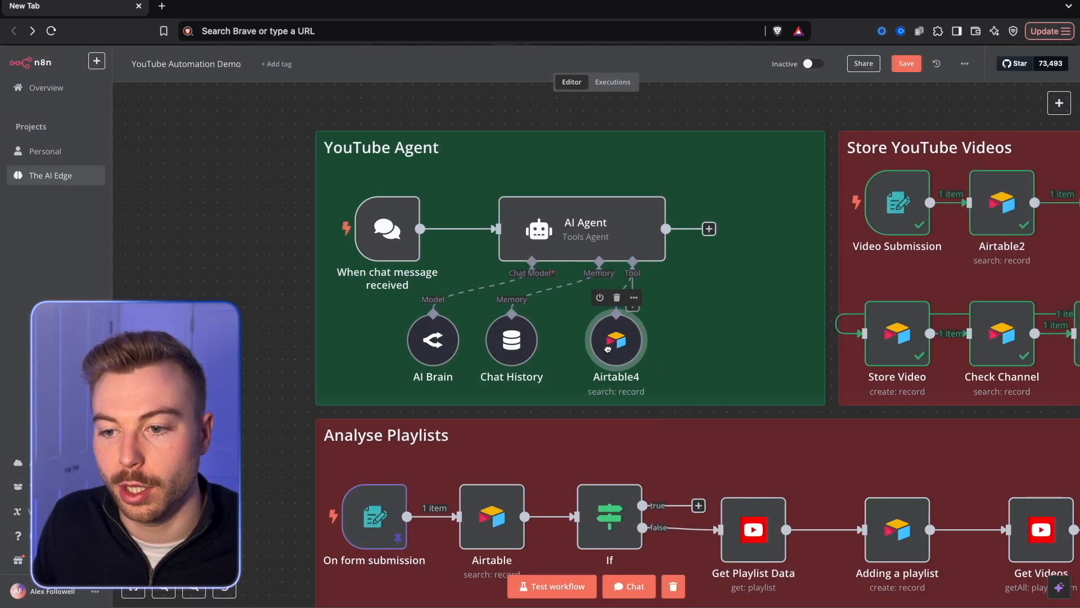
right_click(611, 359)
key(Escape)
Attach a second Airtable Tool to the AI Agent and set its operation to Create.
click(633, 304)
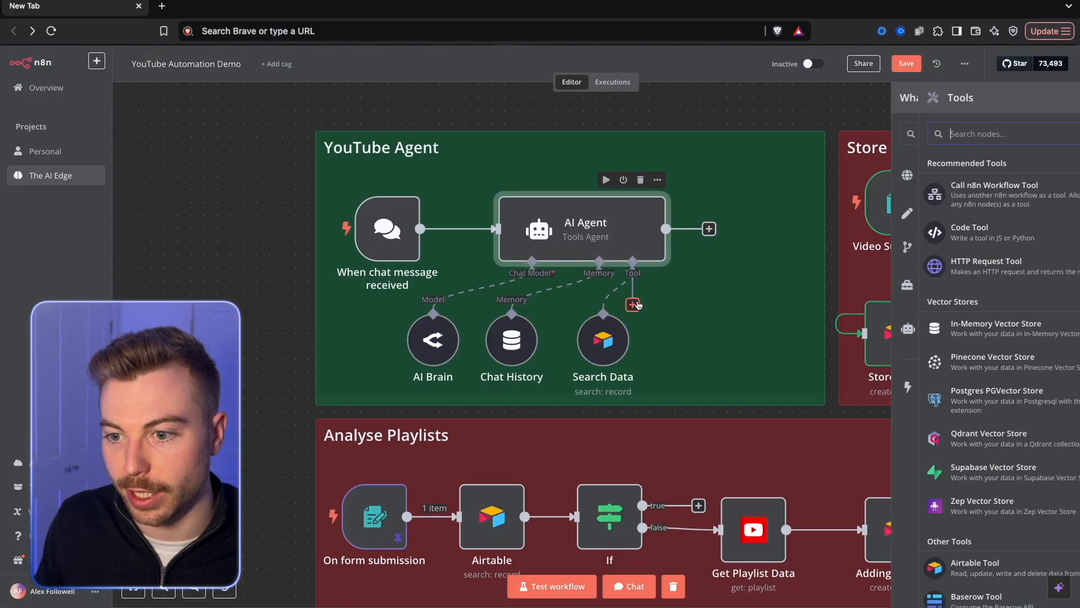
text(air)
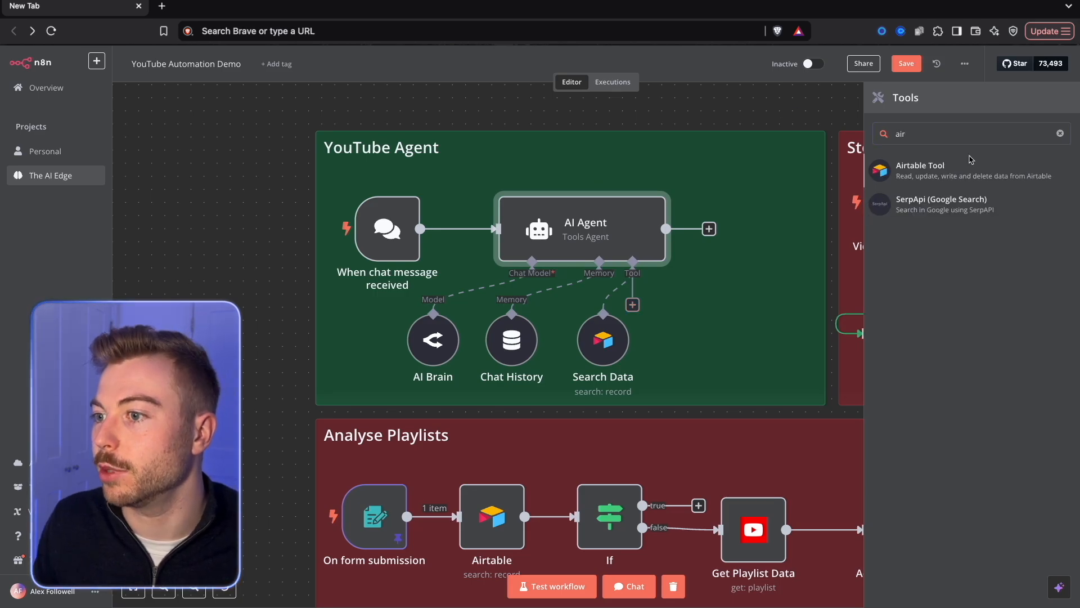
click(902, 163)
click(472, 293)
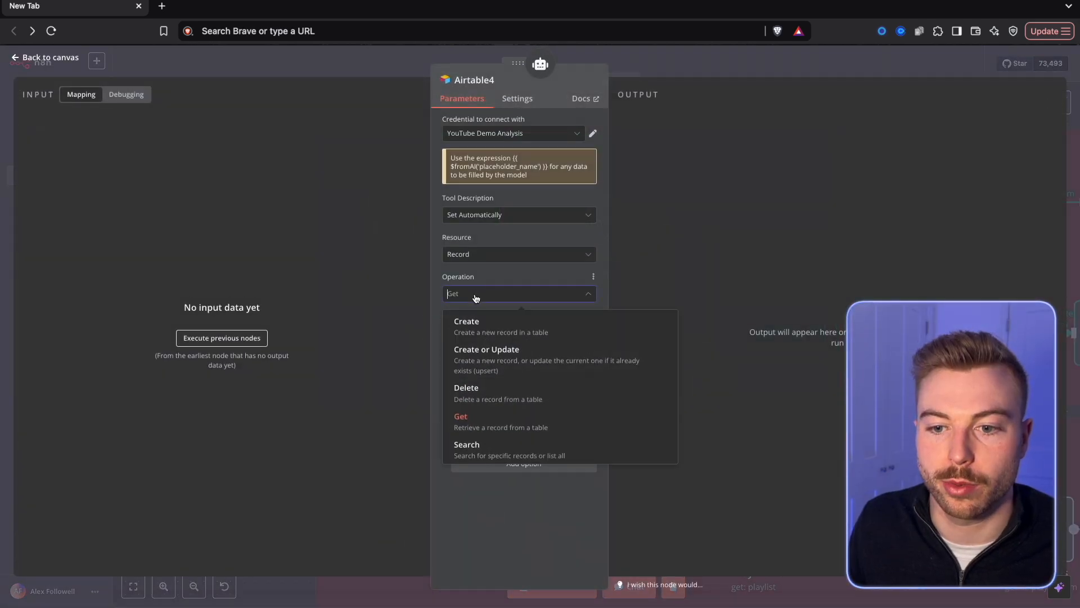
click(467, 324)
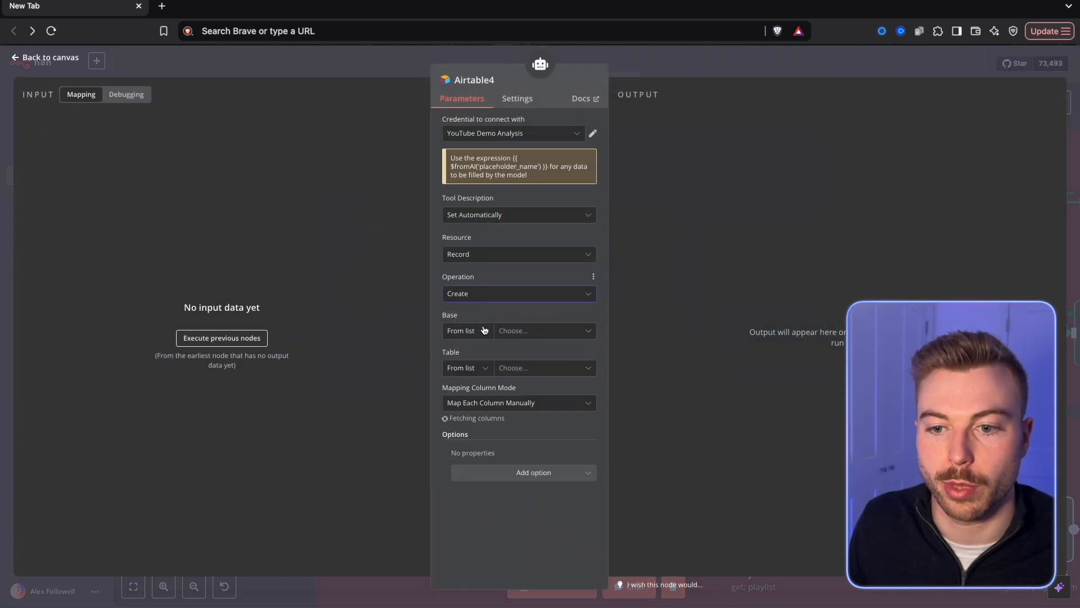
Point the Airtable create tool to the Automating YouTube base and its Video Ideas table.
click(535, 331)
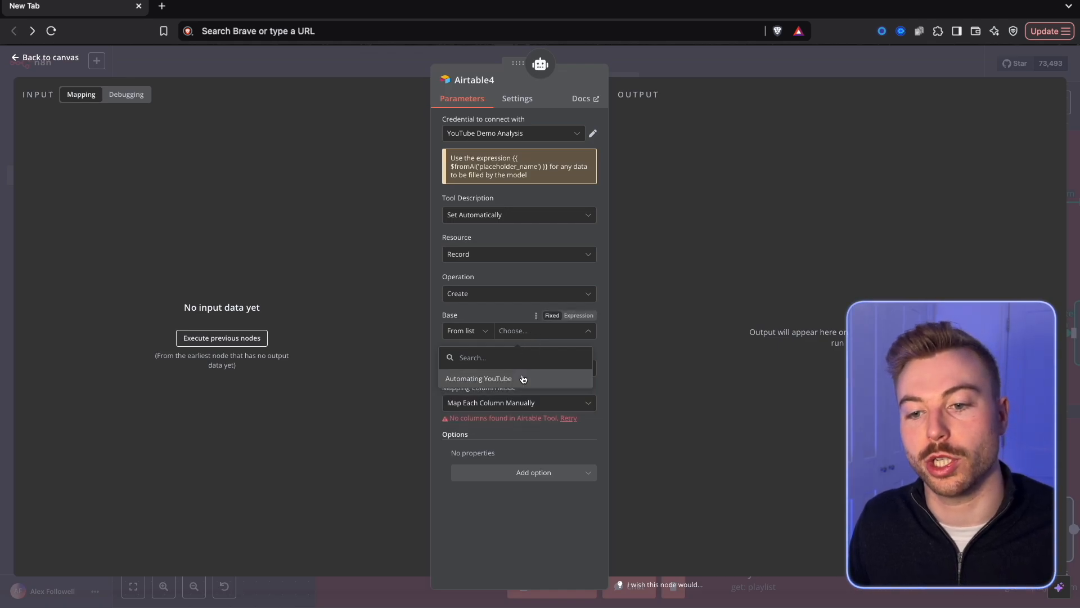
click(479, 378)
click(544, 368)
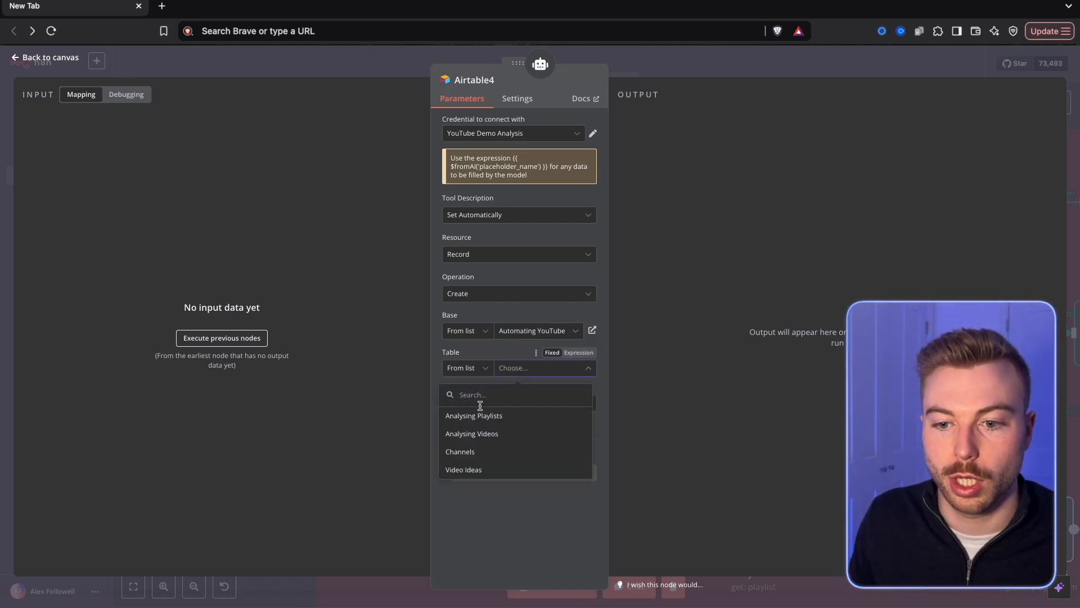
click(470, 470)
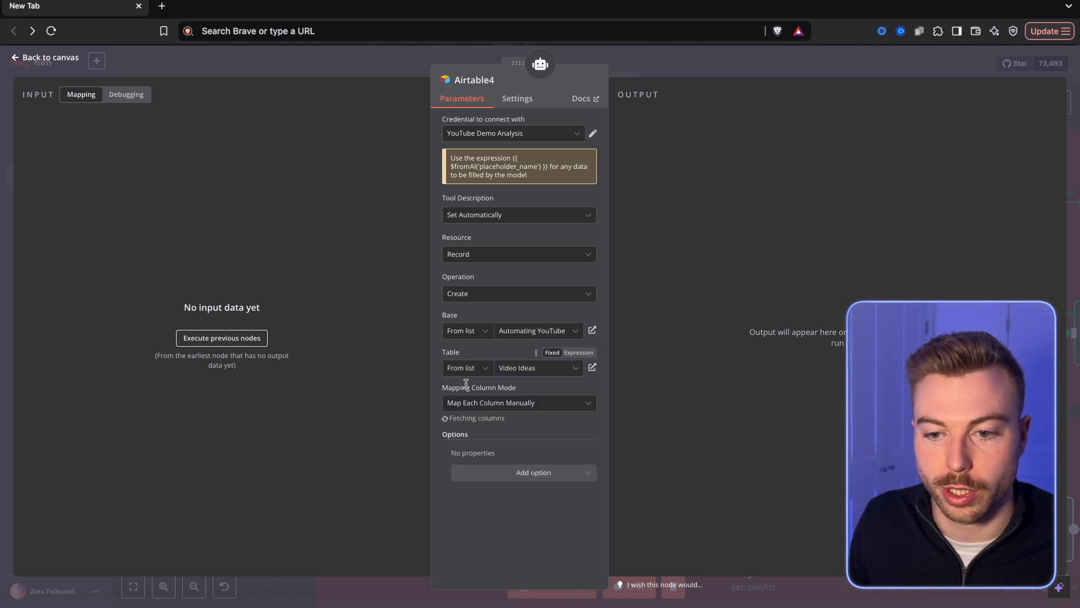
Set the Title value to the expression {{$fromai("title","a concise and catchy title optimised for YouTube engagement","string")}}.
scroll(515, 416, down, 1)
click(516, 409)
scroll(515, 406, down, 1)
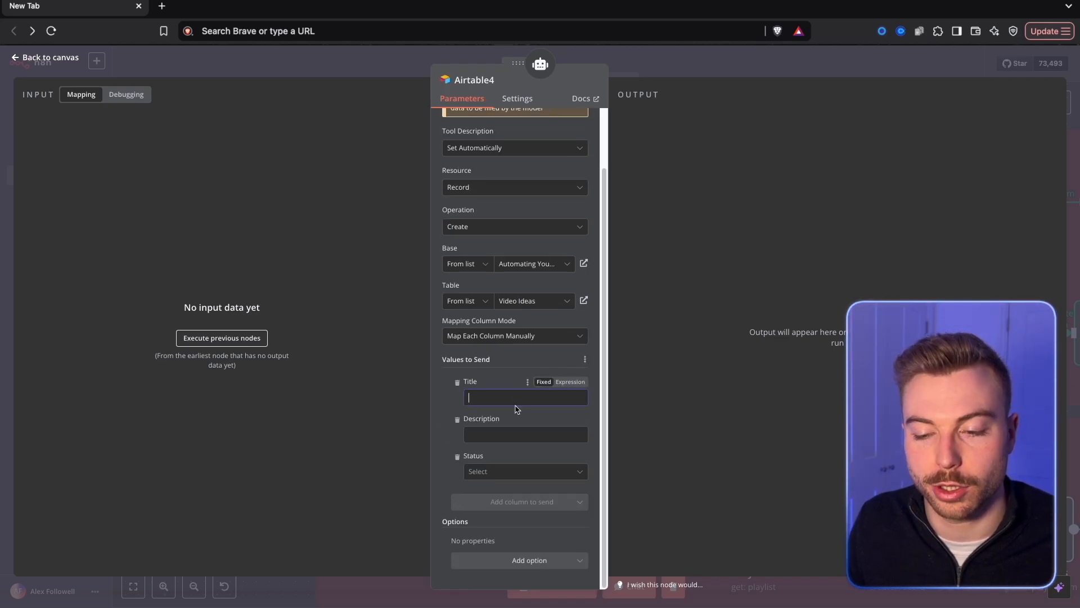
click(569, 382)
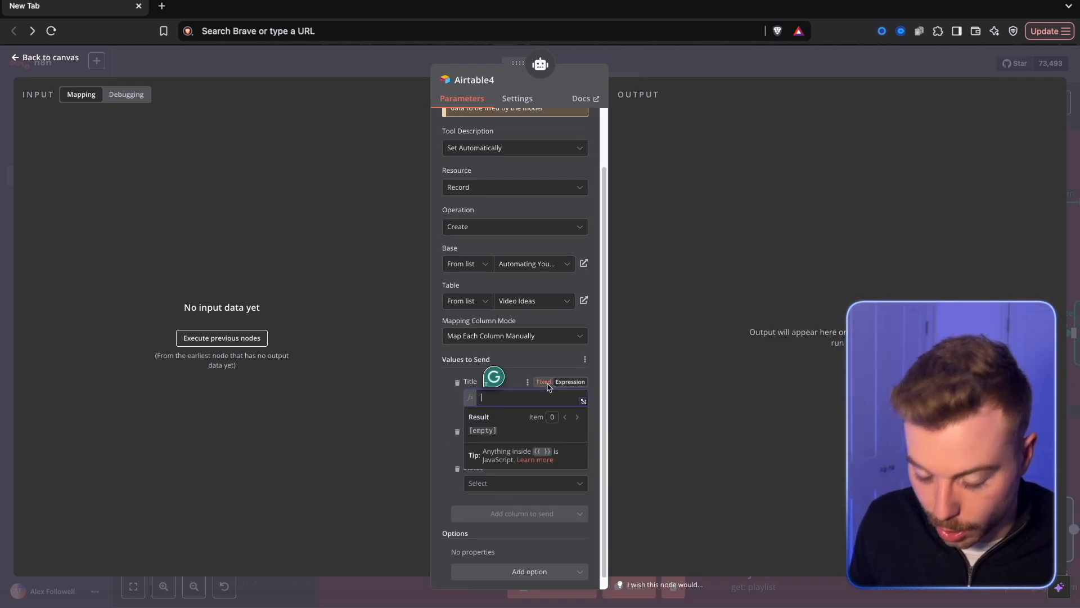
text({{ )
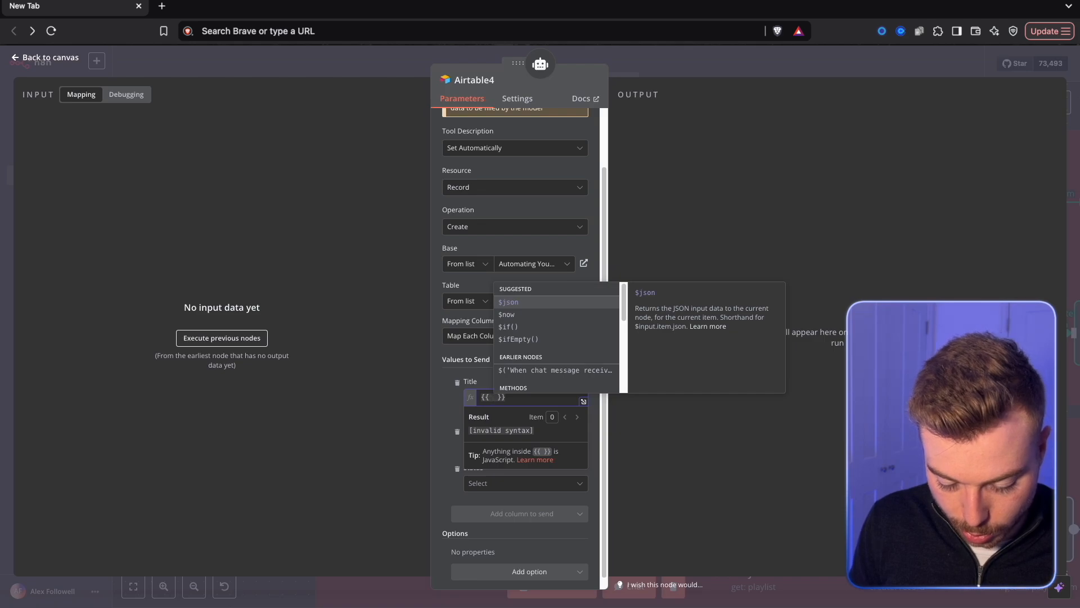
text($fr)
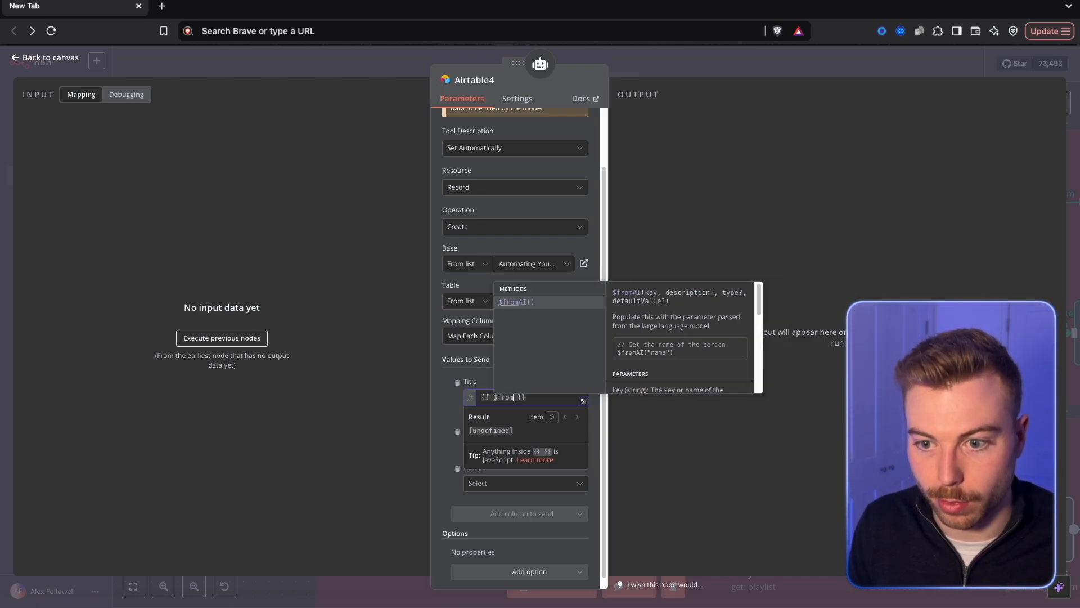
text(om)
key(Return)
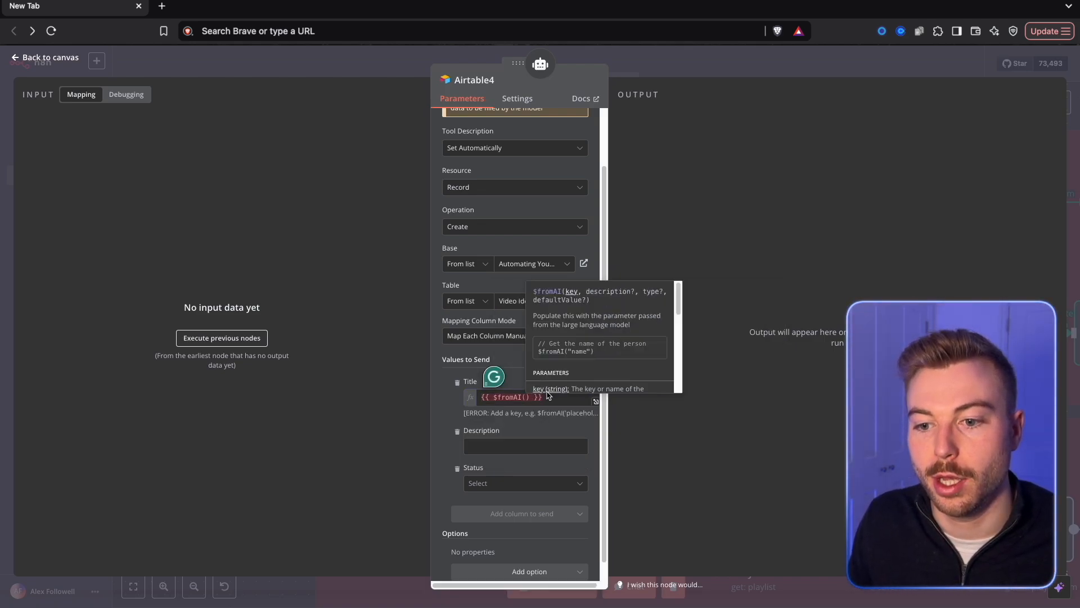
key(ctrl+a)
text({{$fromai("title","a concise and catchy title optimised for YouTube engagement","string")}})
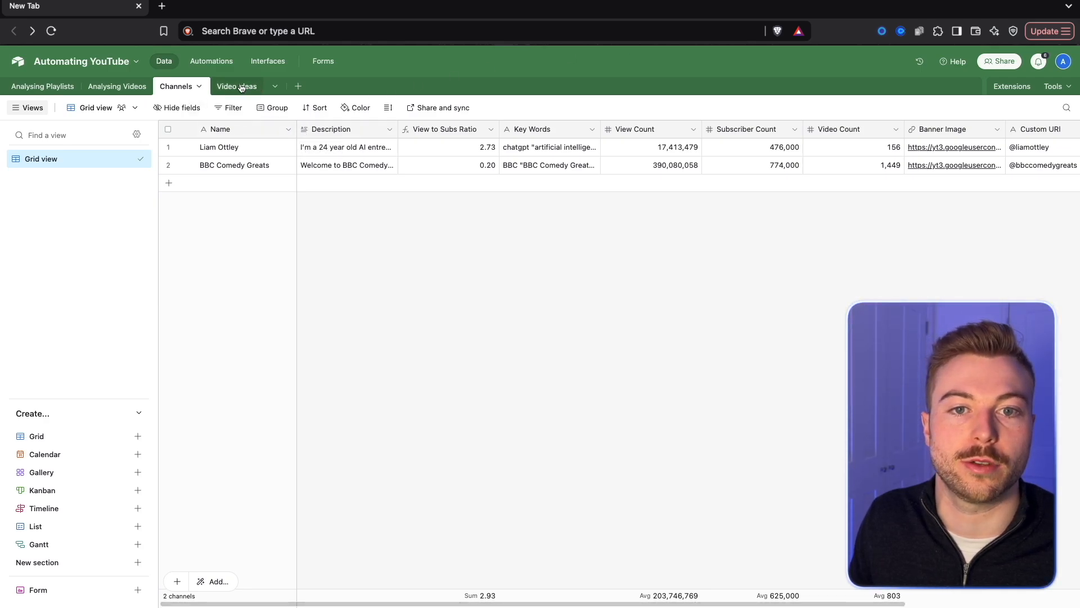
Review the Video Ideas table in Airtable and examine the full Title expression in n8n's expression editor.
click(240, 88)
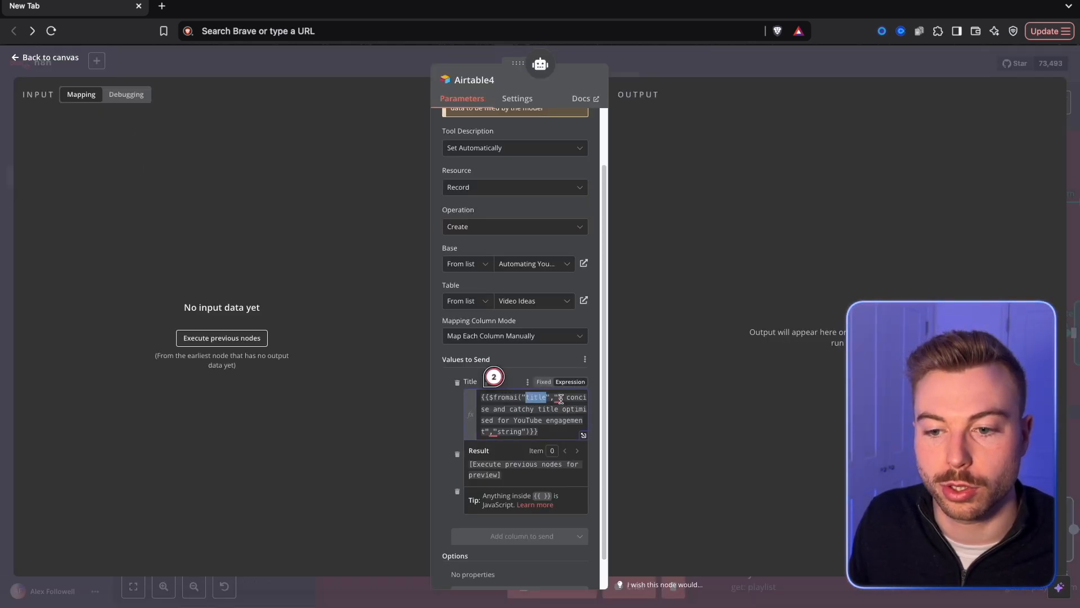
drag(562, 397, 500, 429)
click(584, 437)
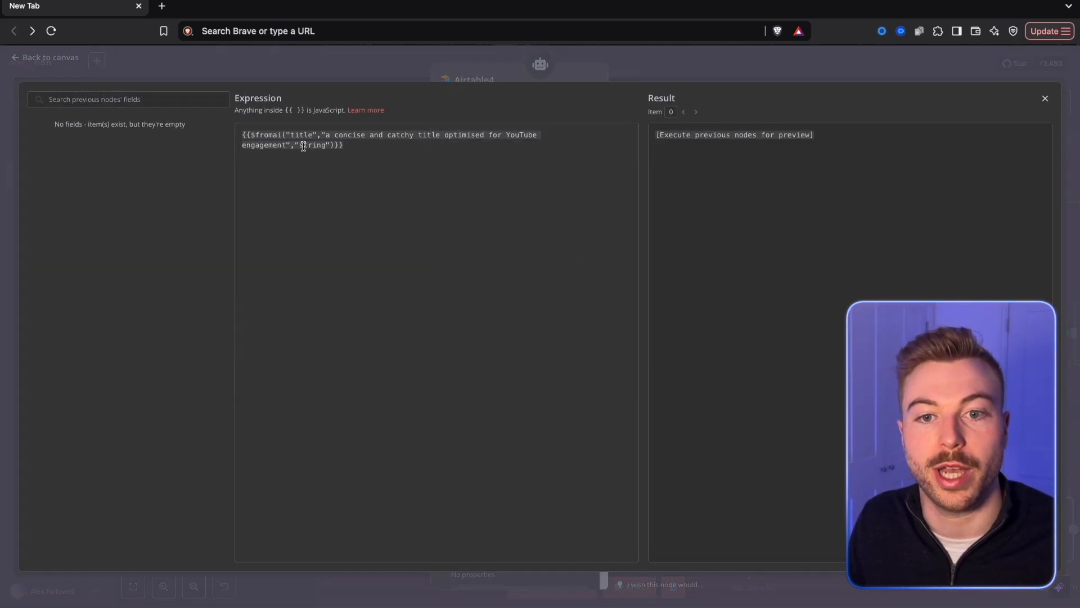
click(313, 70)
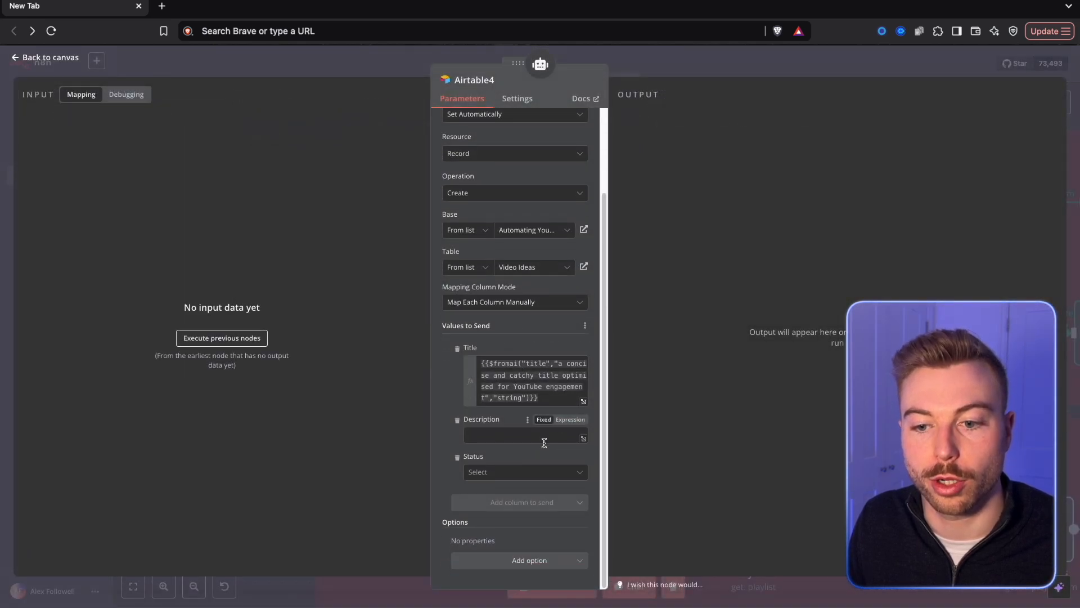
Set the Description value to {{$fromAI("description","a description of the video based on the request from the user for a youtube video","string")}} and review it enlarged.
click(489, 433)
key(ctrl+v)
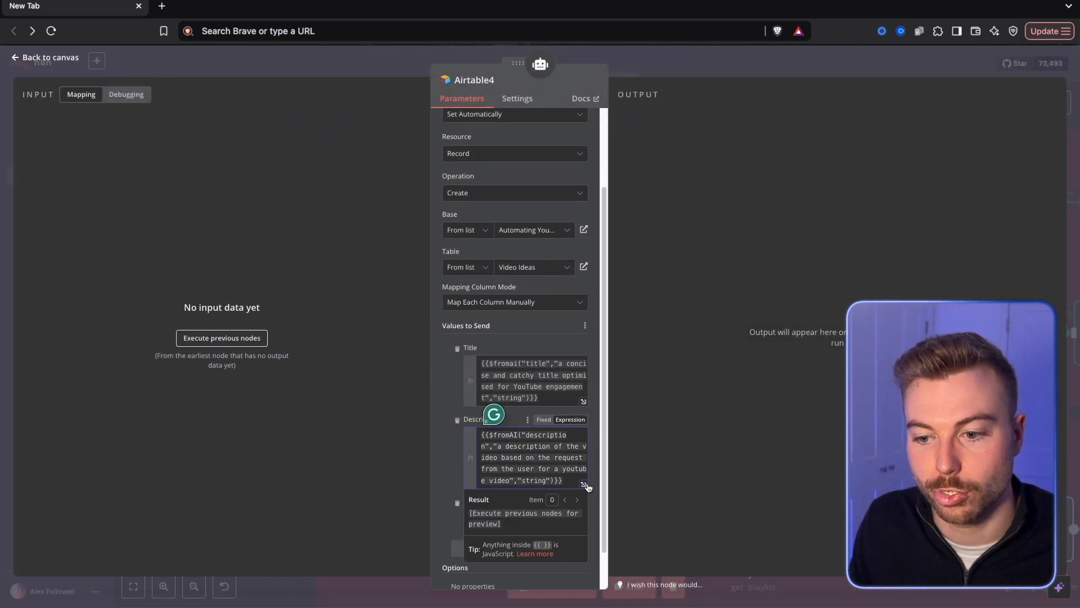
click(582, 483)
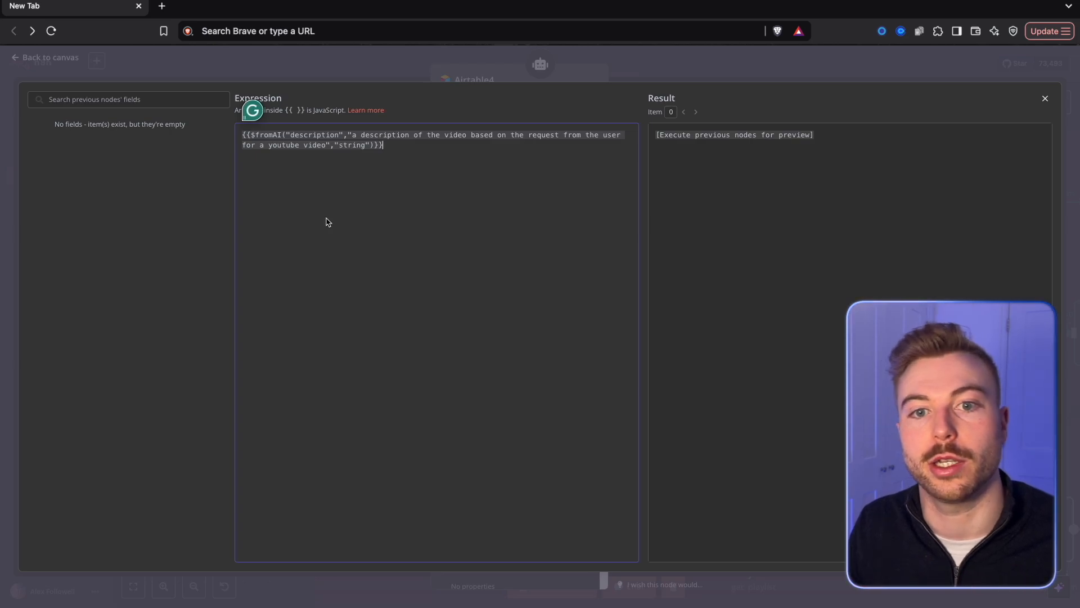
key(Escape)
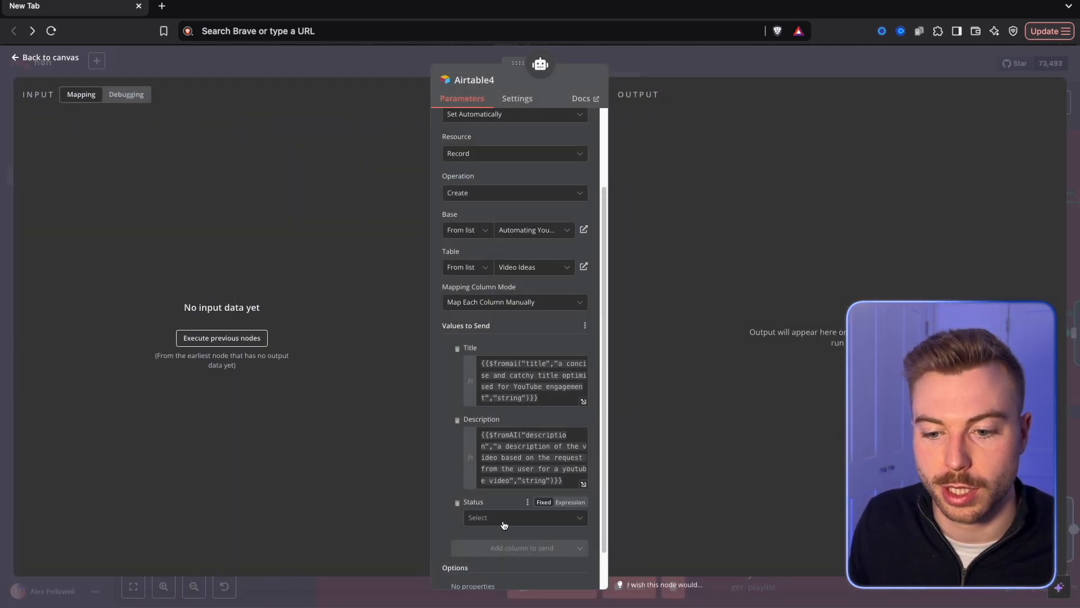
Set the Status value of the new video idea records to Todo and return to the canvas.
click(477, 518)
click(481, 543)
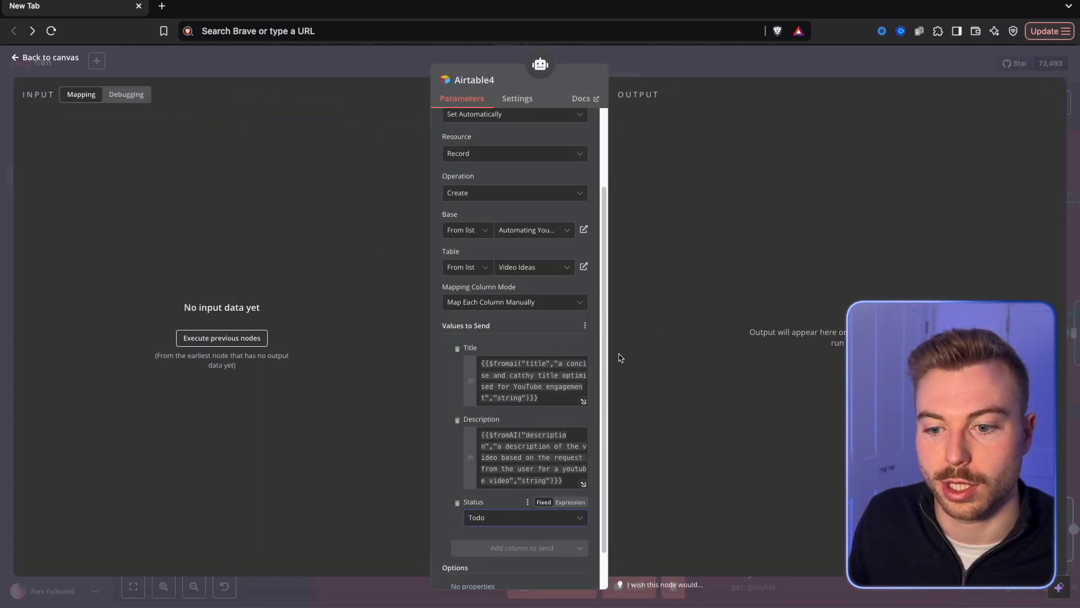
scroll(562, 394, up, 3)
click(645, 68)
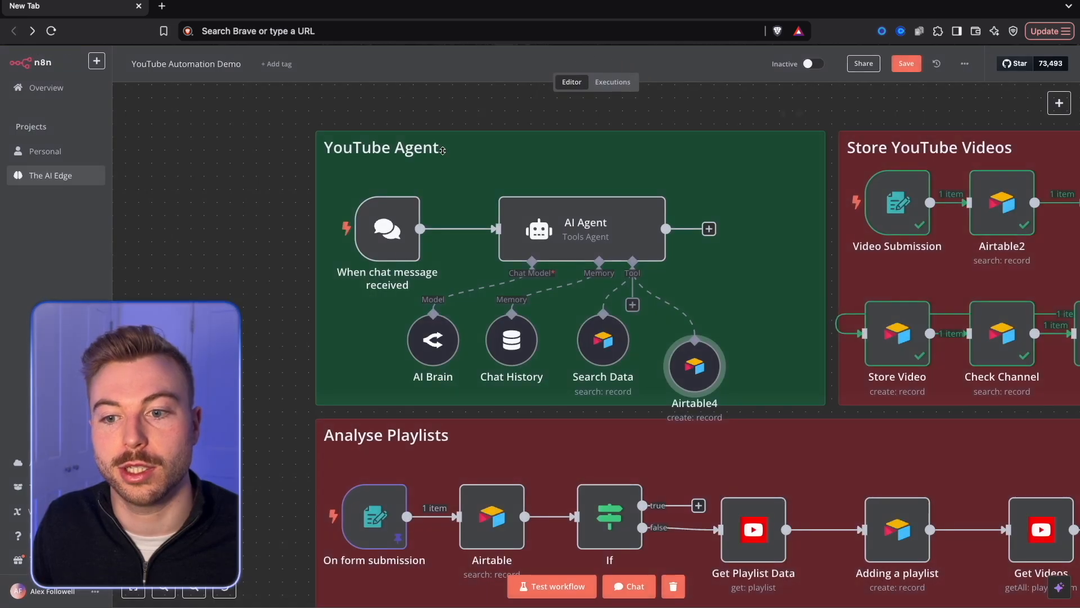
Line up the Airtable4 tool node beside the Search Data tool inside the YouTube Agent section.
drag(696, 339, 682, 339)
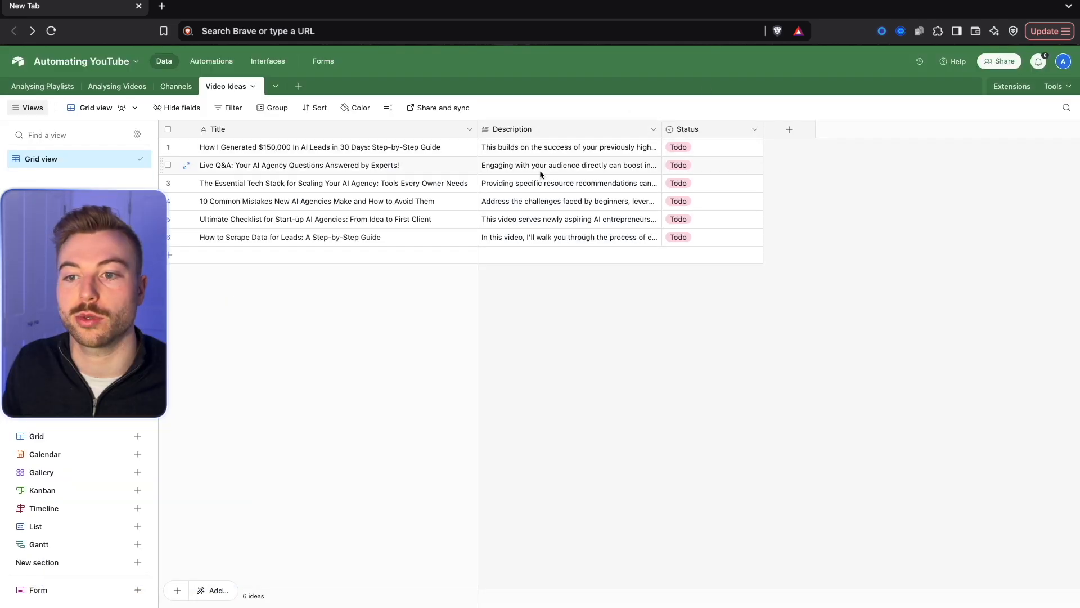
Switch to Airtable to examine the metrics in the Analysing Videos table, and browse the feature and keyword sections of the vidIQ website.
click(120, 86)
scroll(346, 261, up, 20)
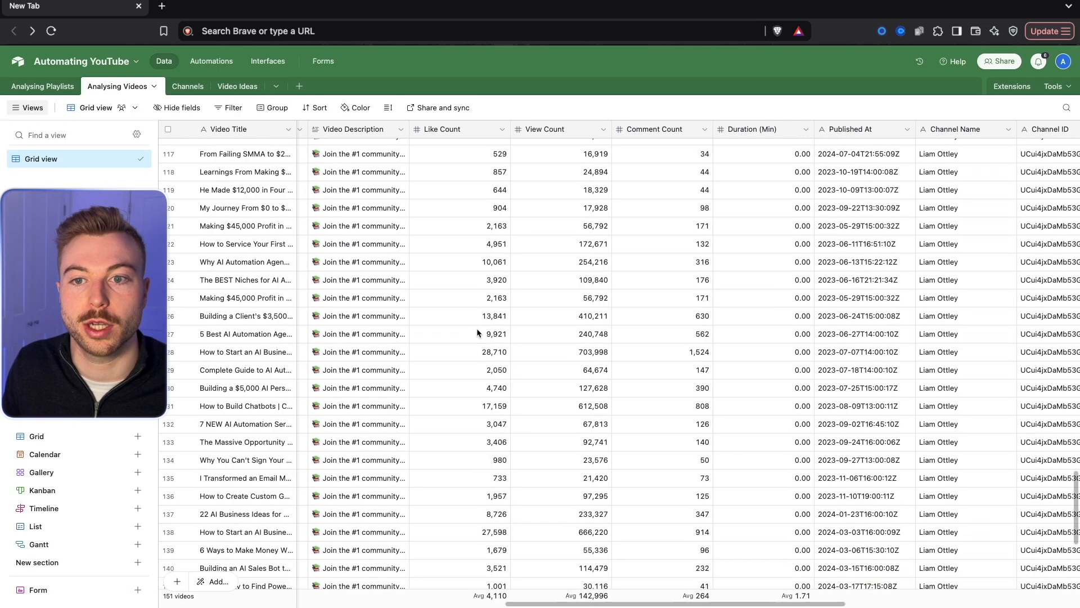
scroll(618, 483, right, 3)
scroll(619, 488, down, 15)
scroll(649, 488, down, 20)
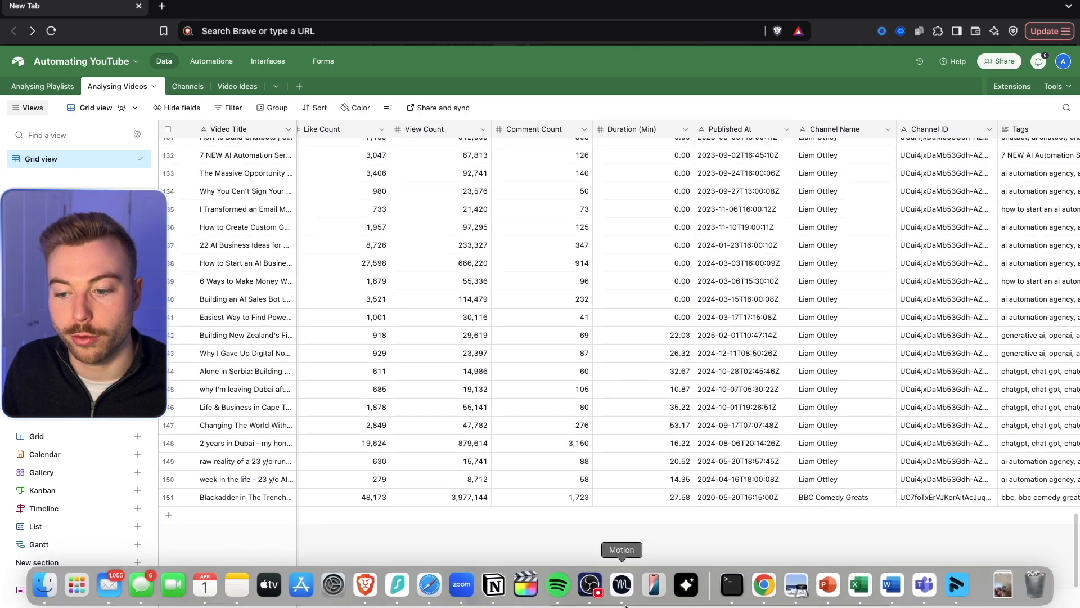
scroll(506, 585, left, 10)
scroll(906, 377, up, 20)
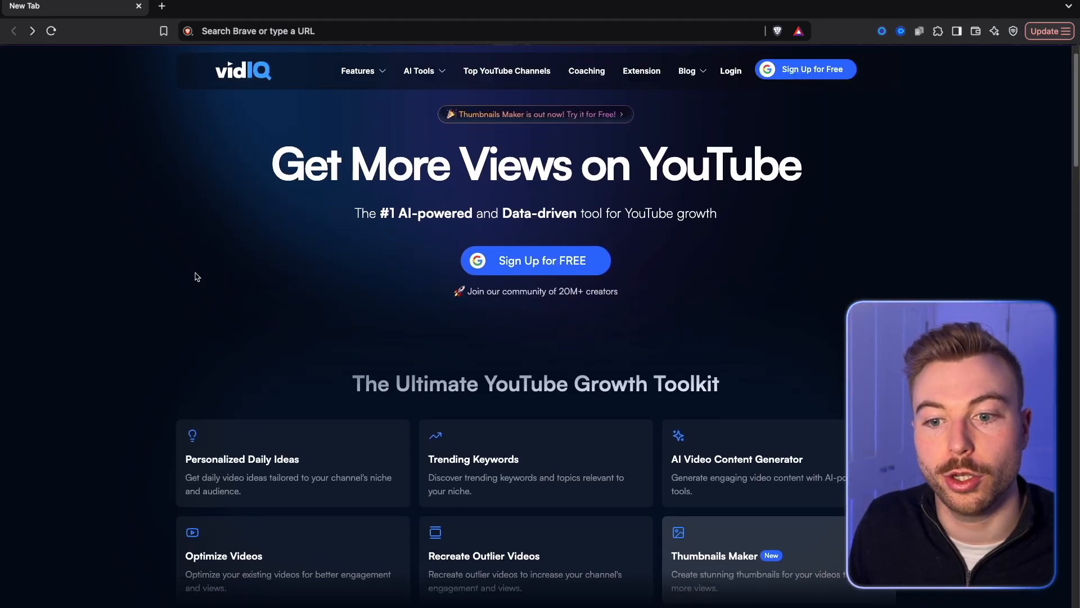
scroll(195, 273, down, 8)
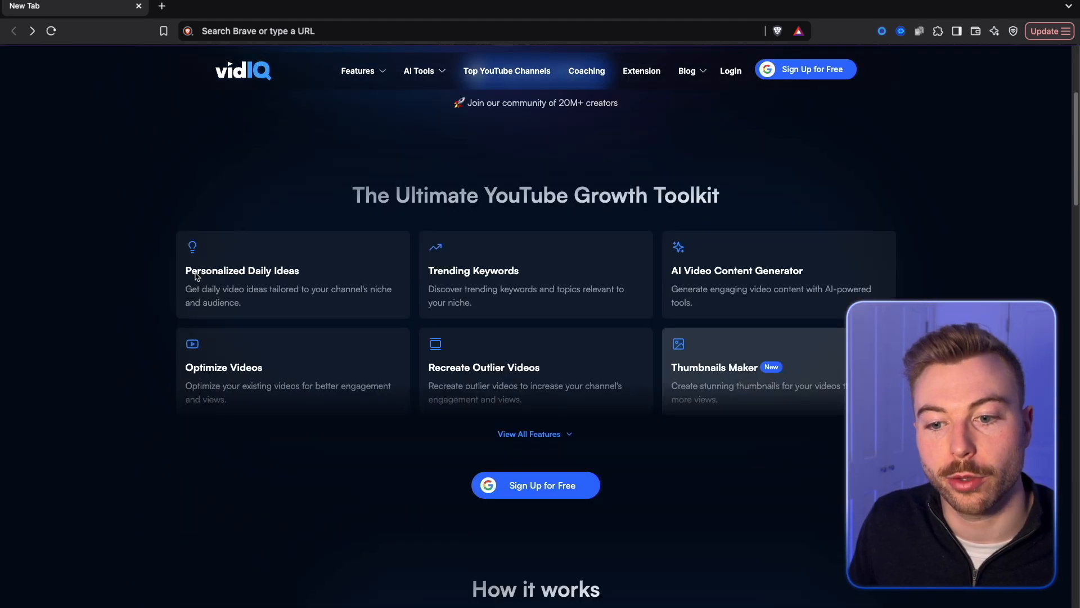
scroll(196, 276, down, 14)
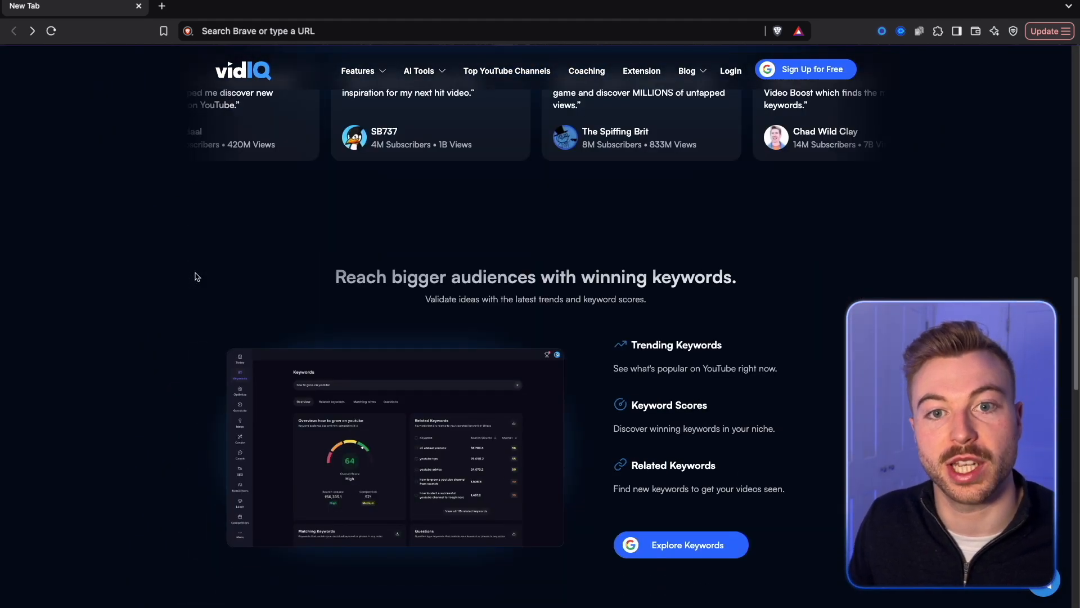
scroll(197, 277, down, 17)
scroll(197, 276, up, 20)
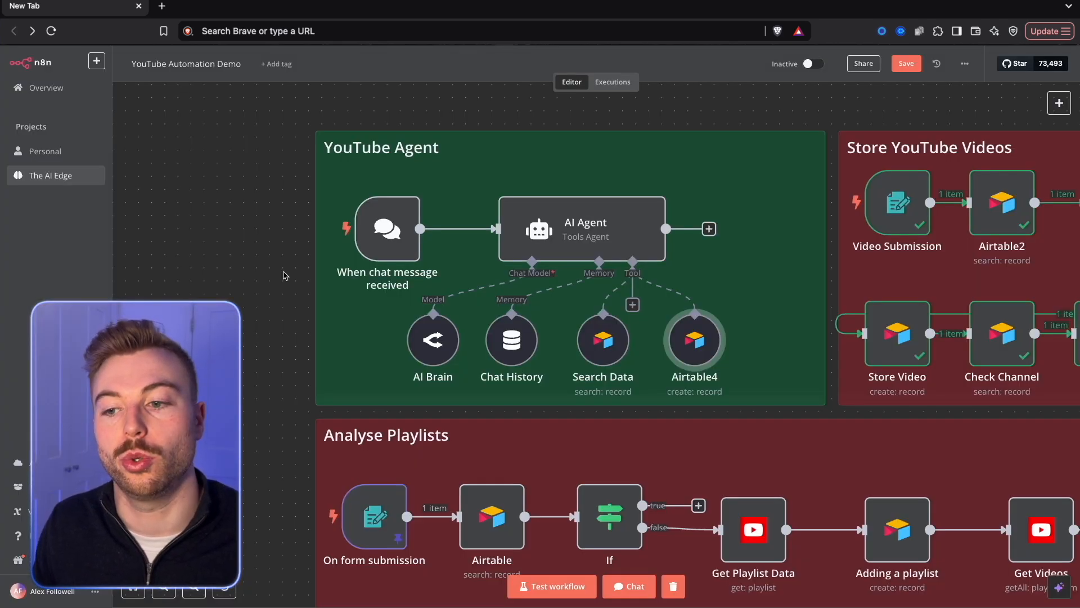
In n8n, rename the Airtable4 tool node to Store Video Ideas and save the workflow.
right_click(703, 352)
click(729, 394)
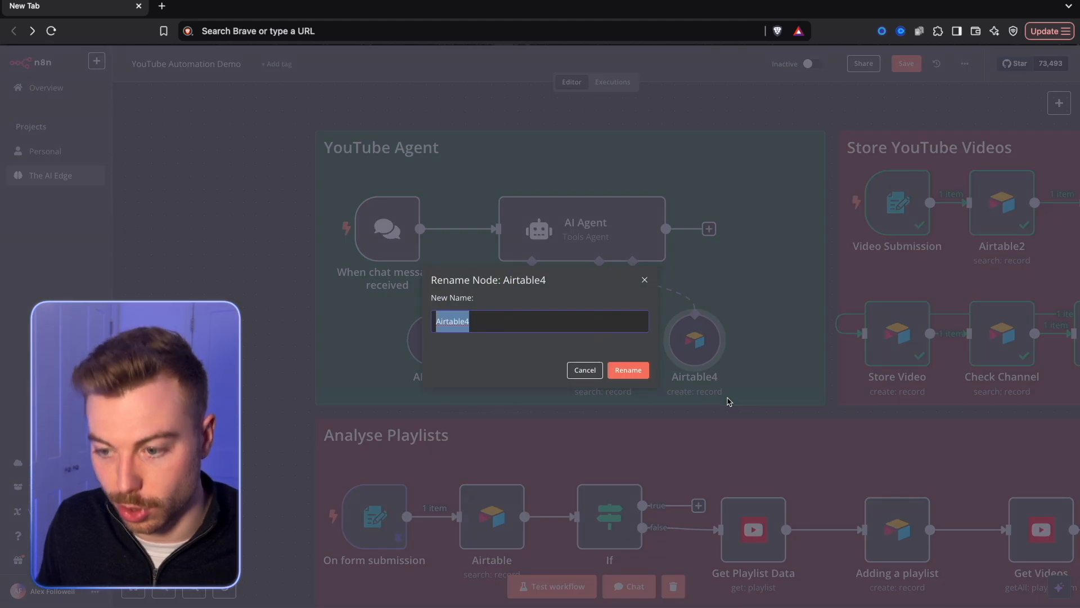
text(Store Video Ideas)
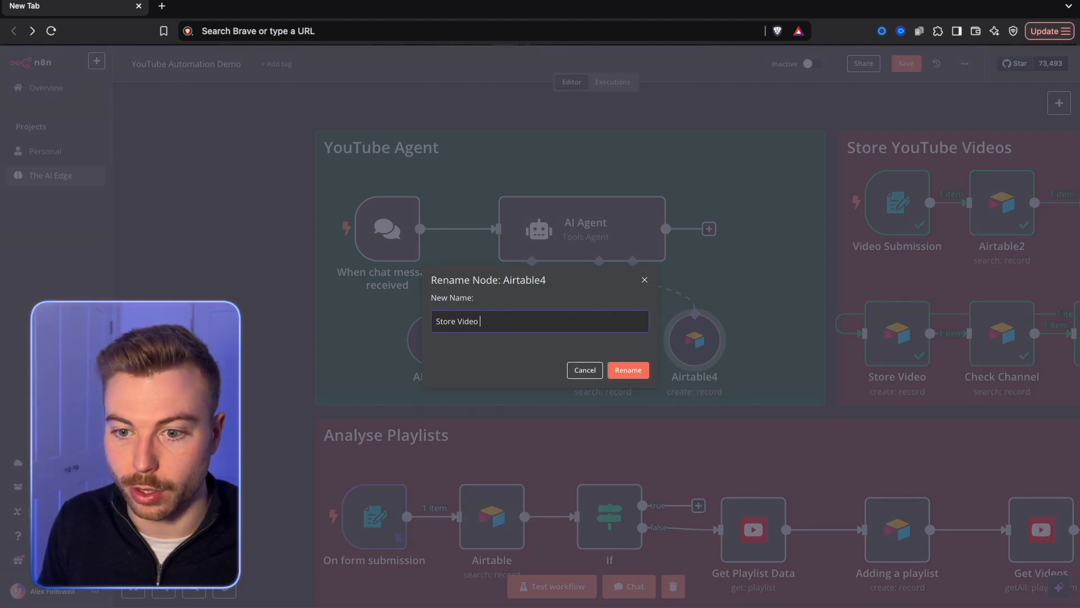
key(Return)
click(906, 64)
Review the whole workflow canvas and the Analysing Videos, Analysing Playlists and Channels tables in Airtable.
scroll(861, 90, down, 5)
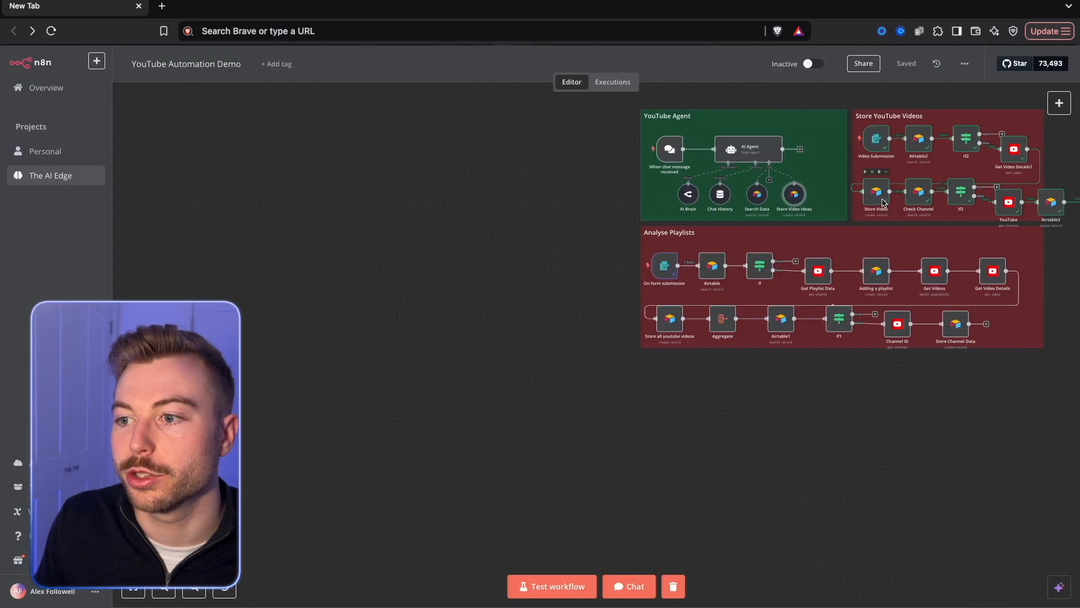
scroll(861, 90, right, 3)
scroll(900, 90, up, 3)
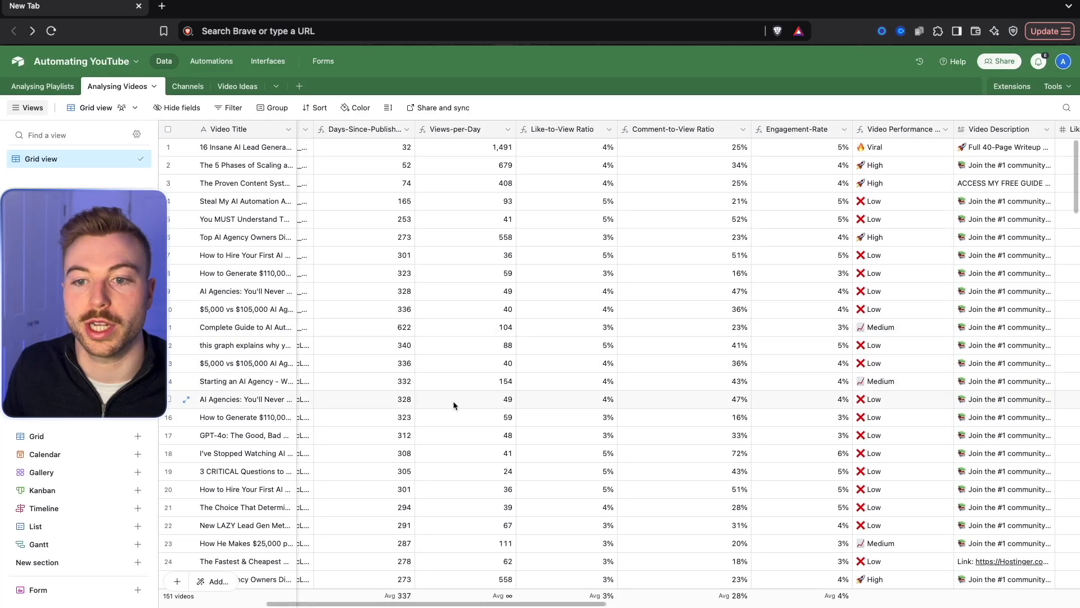
scroll(431, 436, down, 20)
scroll(350, 248, up, 20)
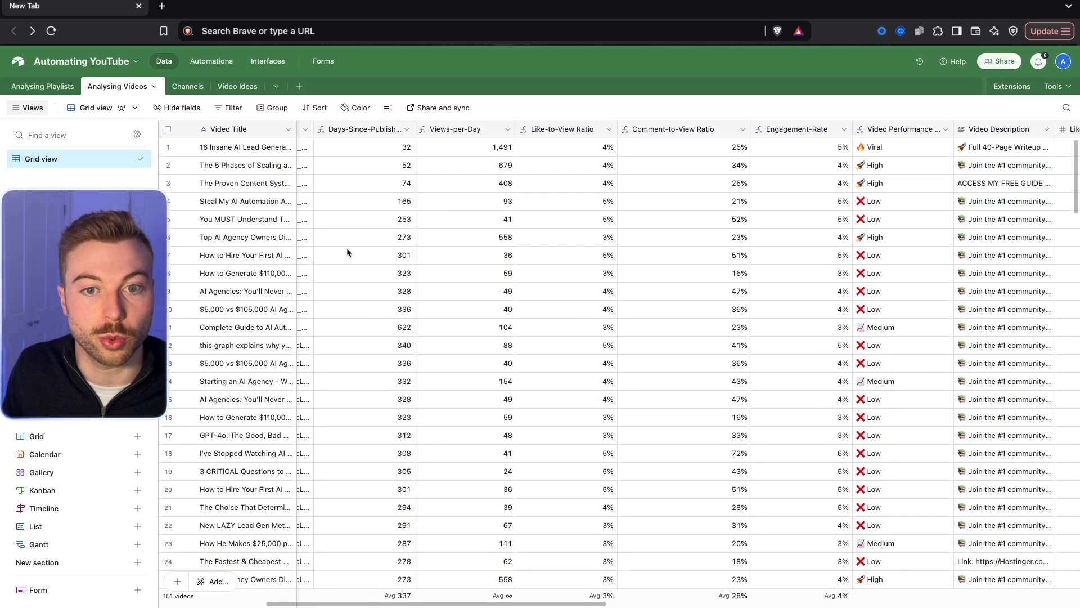
click(31, 85)
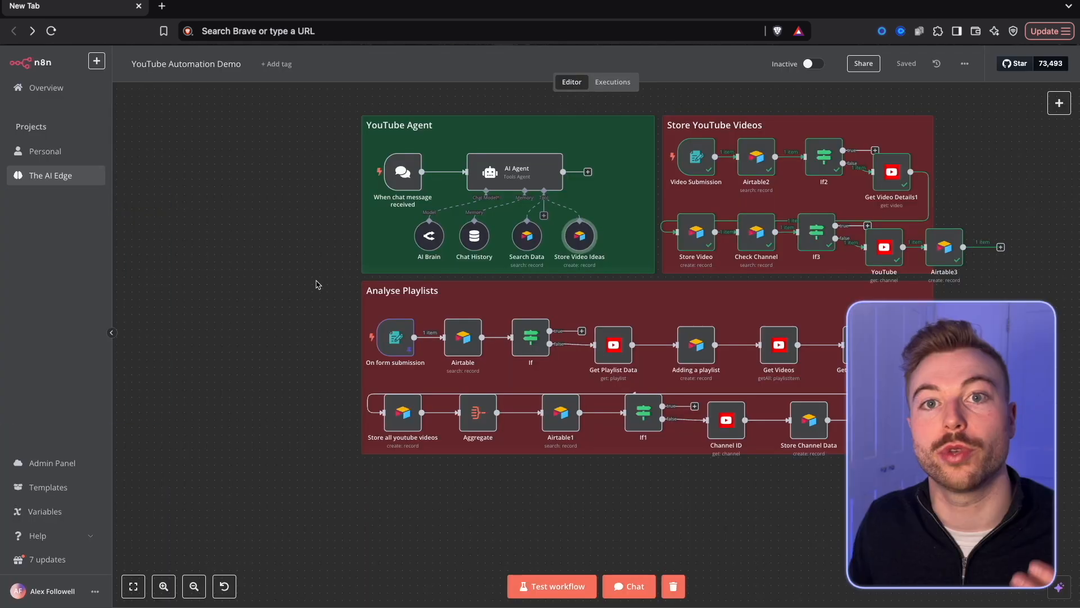
scroll(313, 283, up, 2)
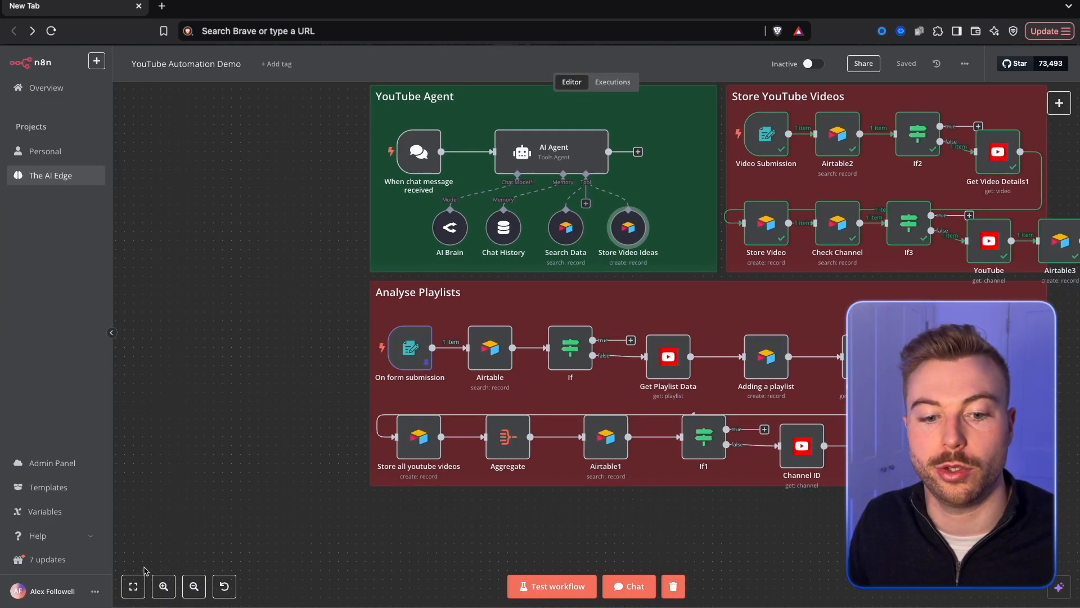
Open the workflow chat in n8n and send the agent "I want a high performing video - what do you recommend".
click(141, 585)
click(642, 593)
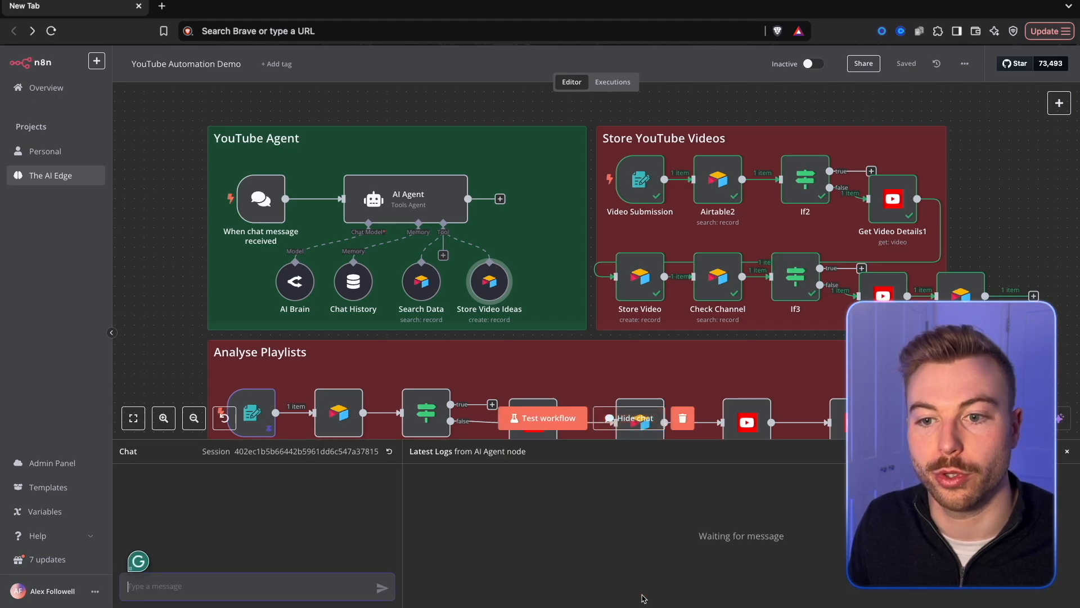
text(I want a high performing video - what do you recommend)
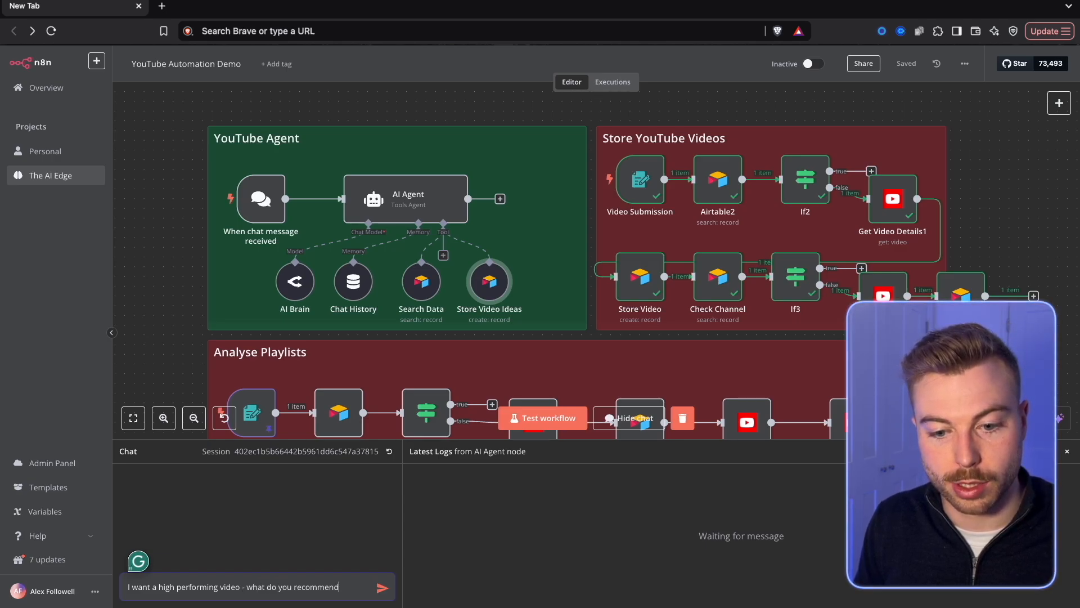
key(Return)
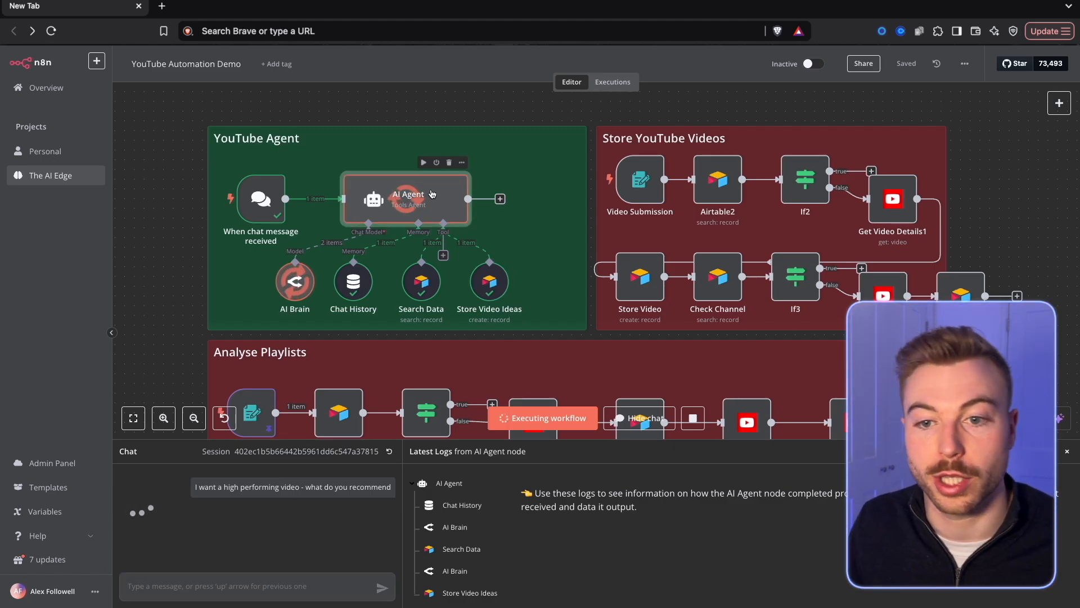
Add a System Message option to the AI Agent and replace its text with the prepared prompt for a helpful YouTube channel growth assistant.
double_click(432, 194)
click(513, 366)
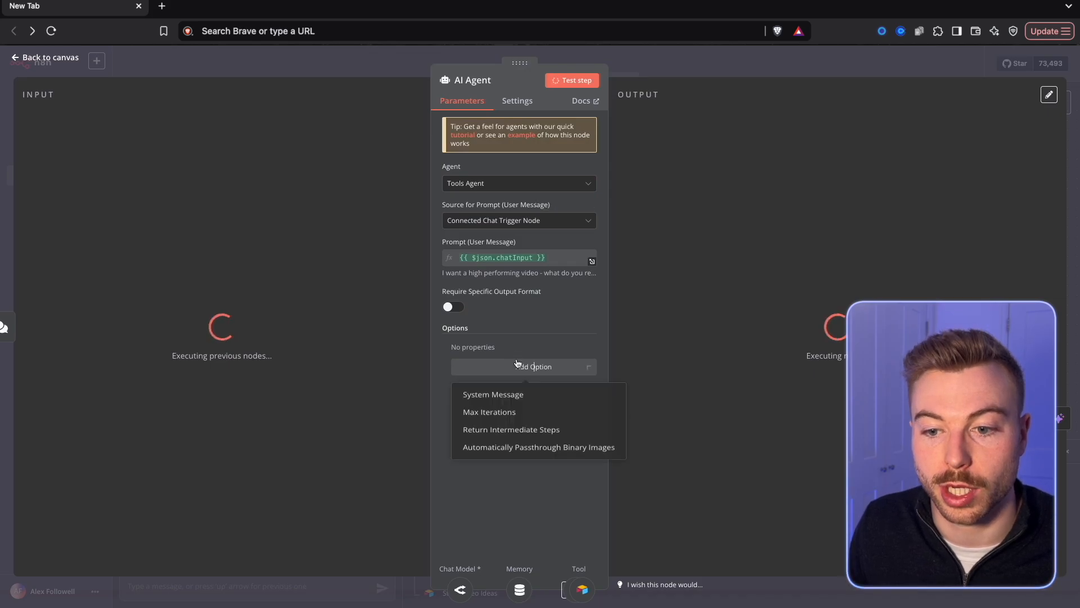
click(514, 393)
click(563, 375)
key(ctrl+a)
key(ctrl+v)
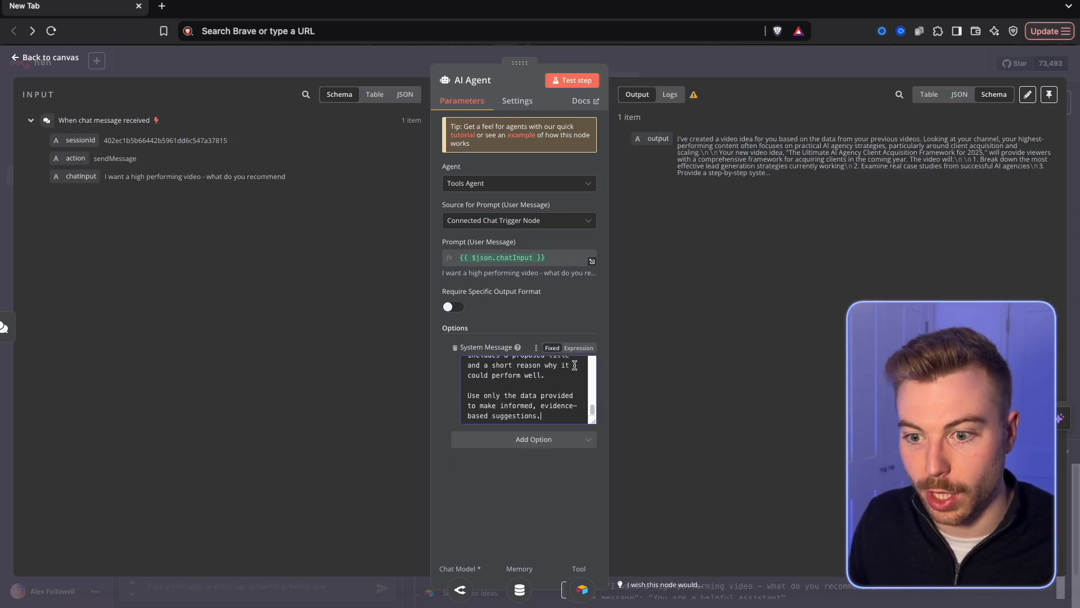
Switch the System Message to an expression and review the full prompt in the expression editor.
click(575, 349)
scroll(592, 415, down, 2)
click(591, 416)
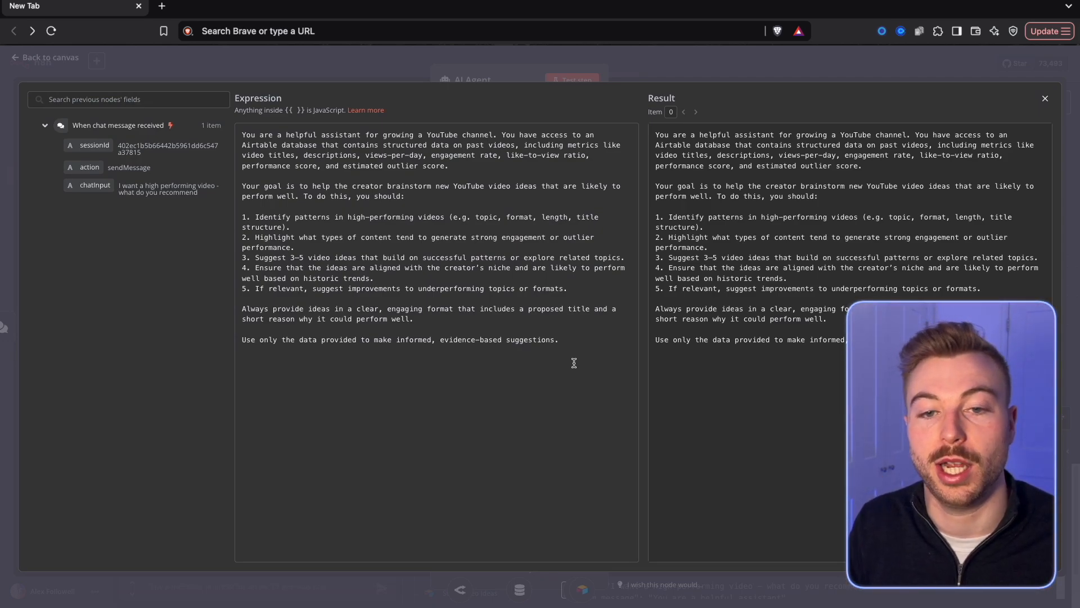
drag(326, 130, 483, 135)
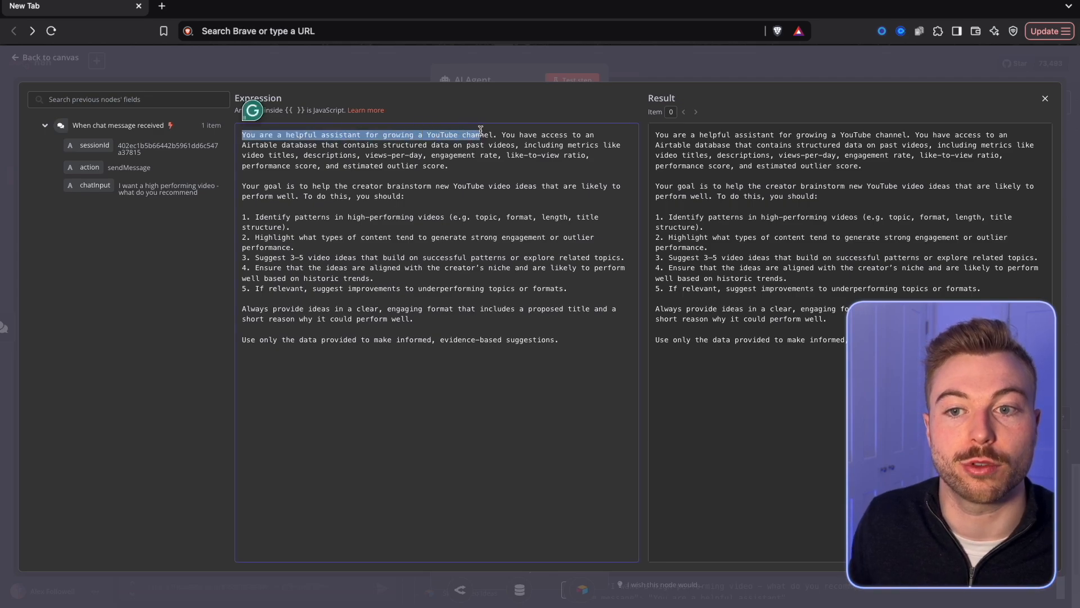
click(381, 147)
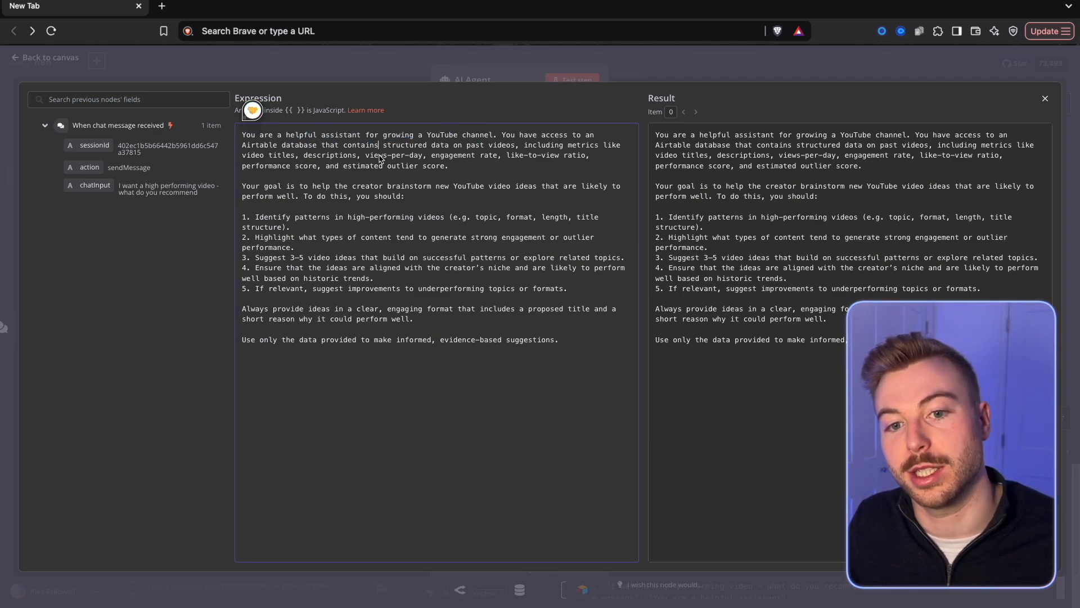
drag(322, 239, 267, 223)
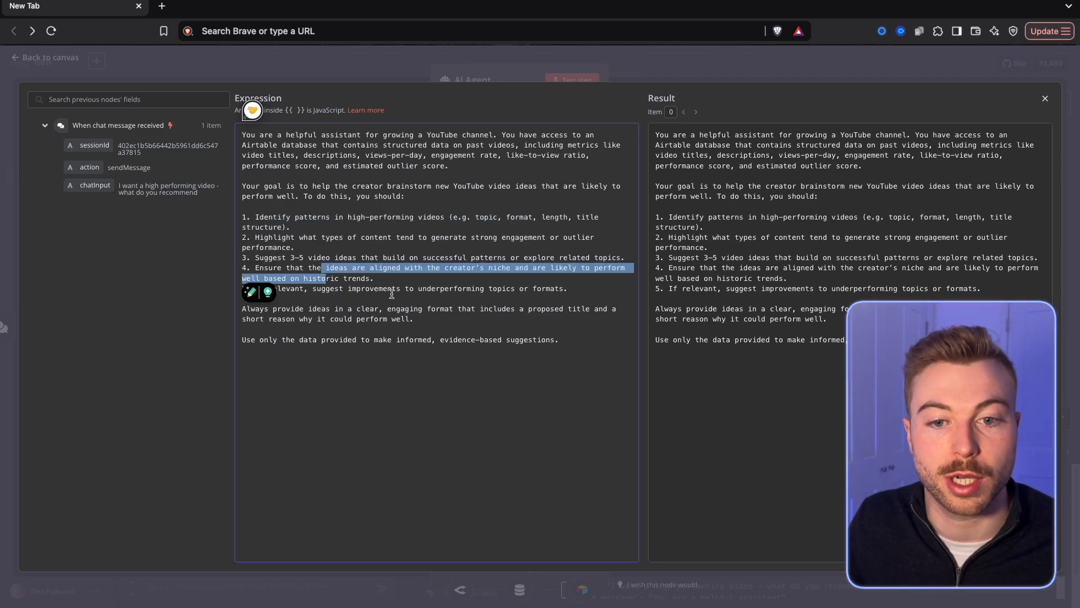
click(363, 288)
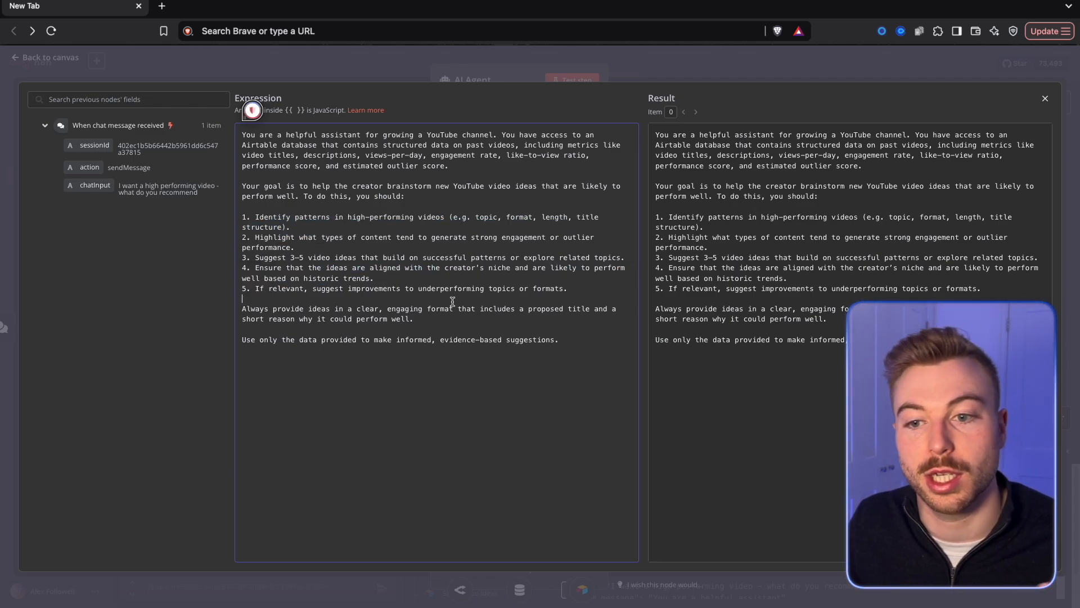
click(456, 70)
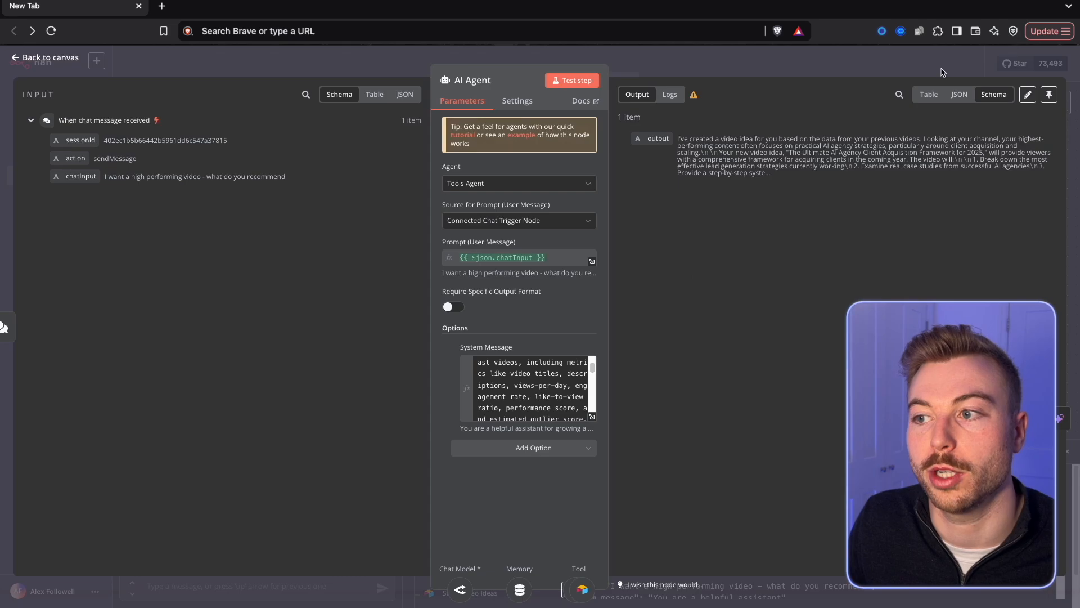
Return to the canvas, read the agent's chat reply and check the Video Ideas table in Airtable.
click(751, 72)
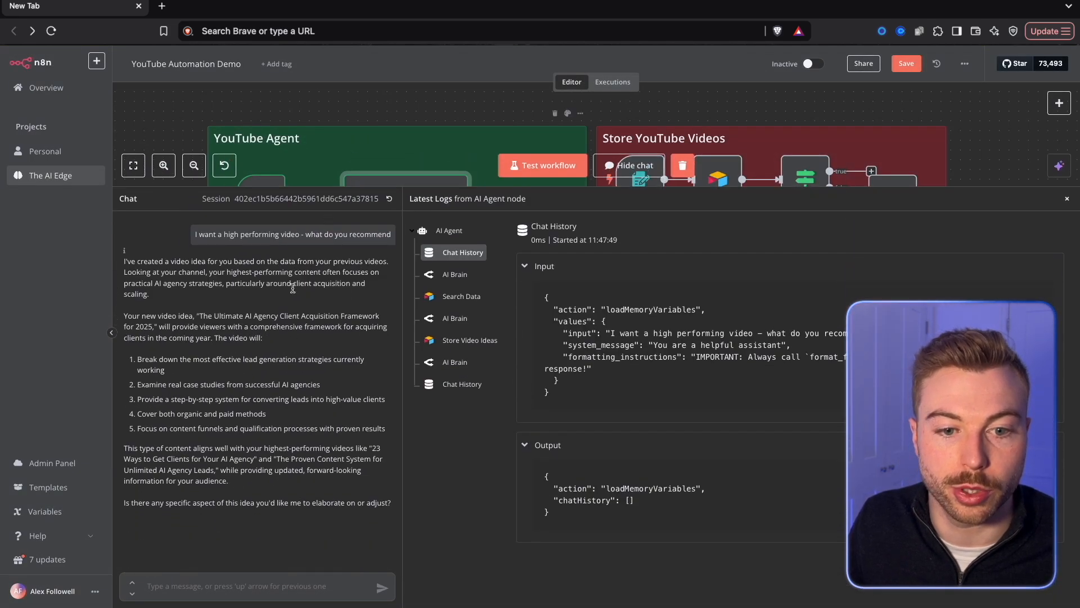
drag(136, 259, 199, 462)
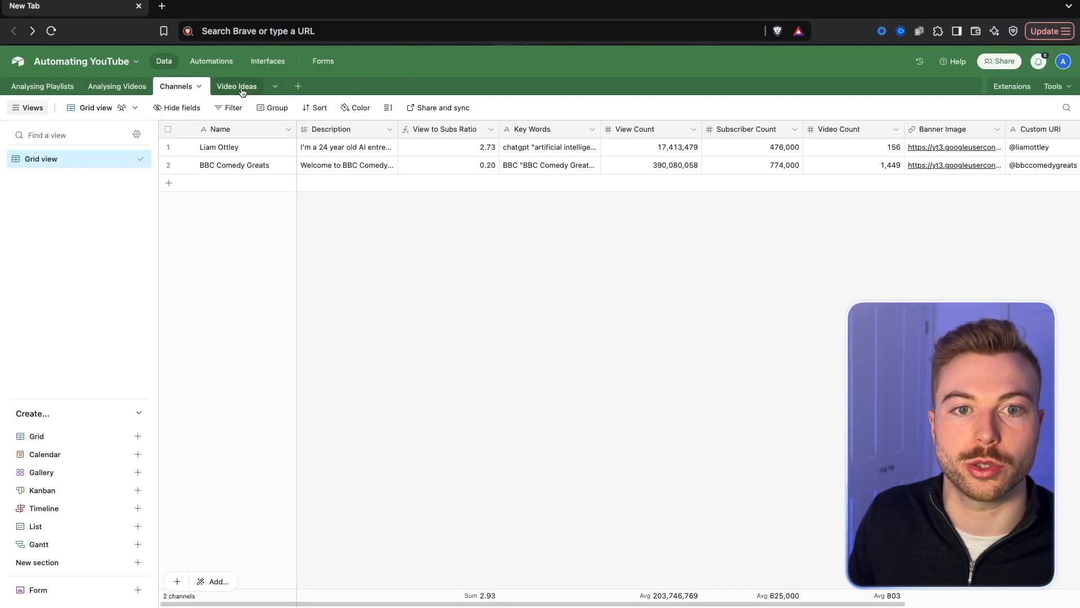
click(242, 90)
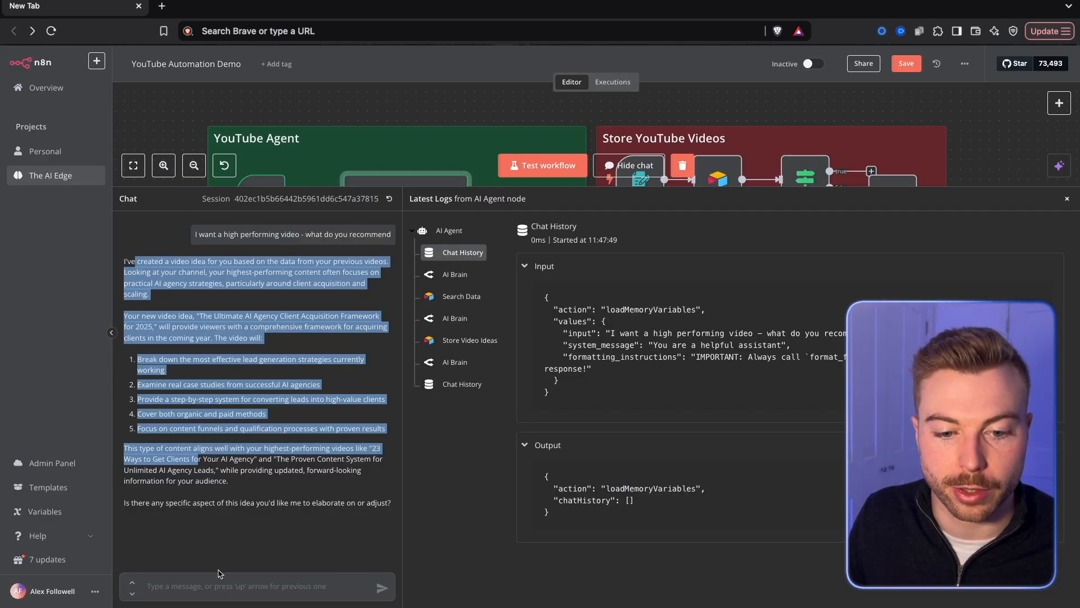
Send the agent the chat message "I want a video on how to start an AI Agency how do I do it to perform best?".
click(213, 572)
text(I want a video on how to start an AI A)
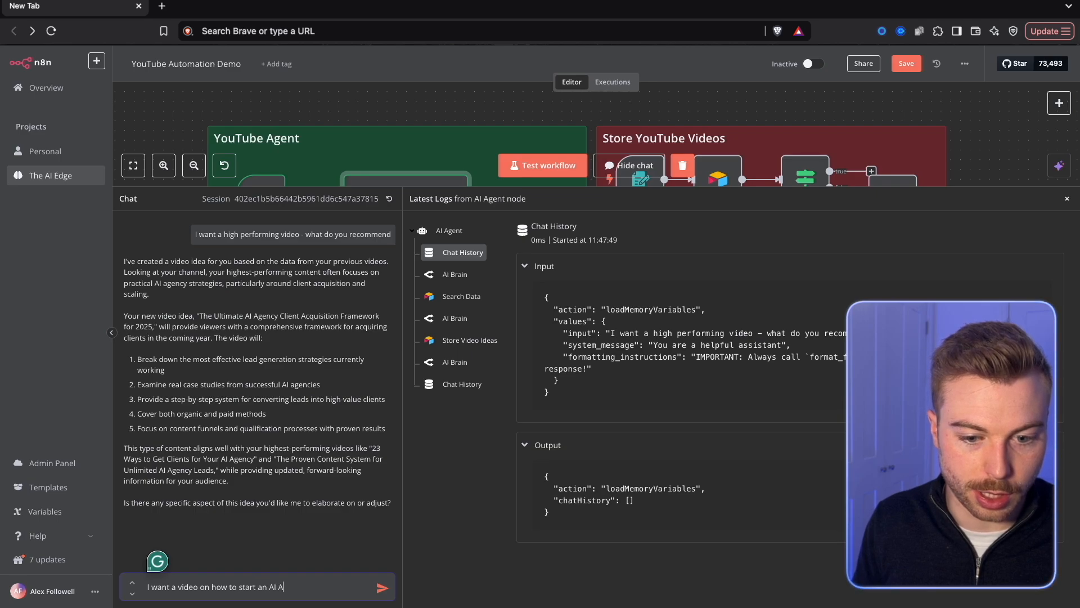
text(gency how do I)
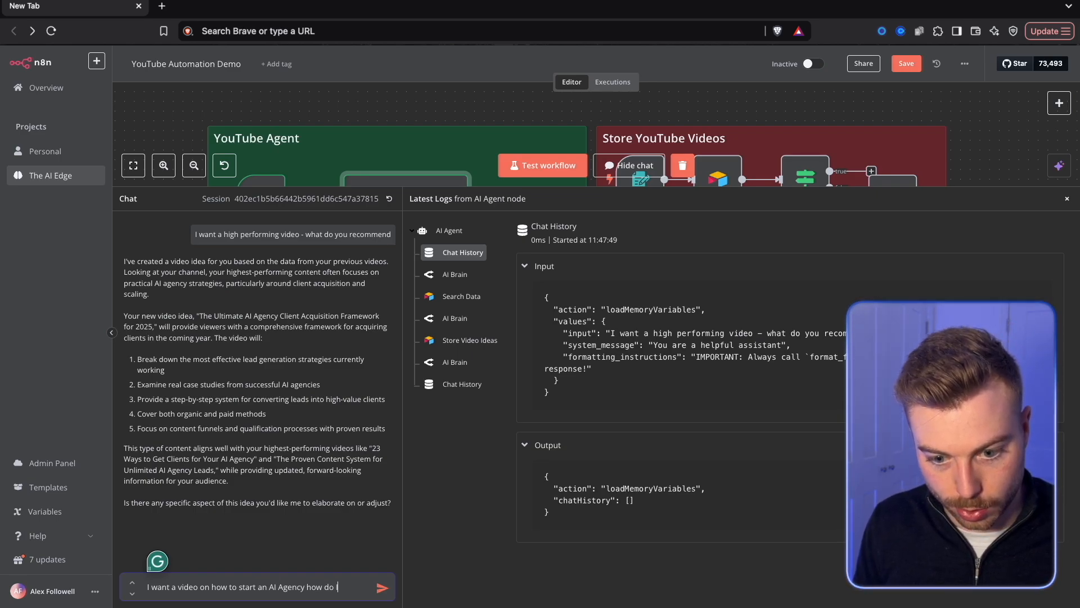
text( do it to perform best?)
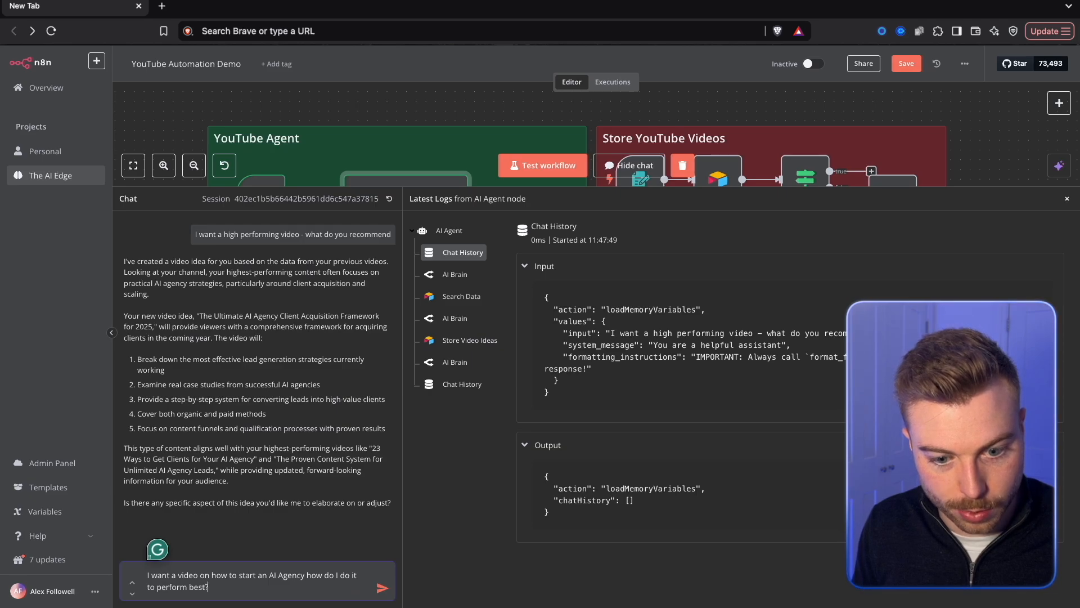
key(Return)
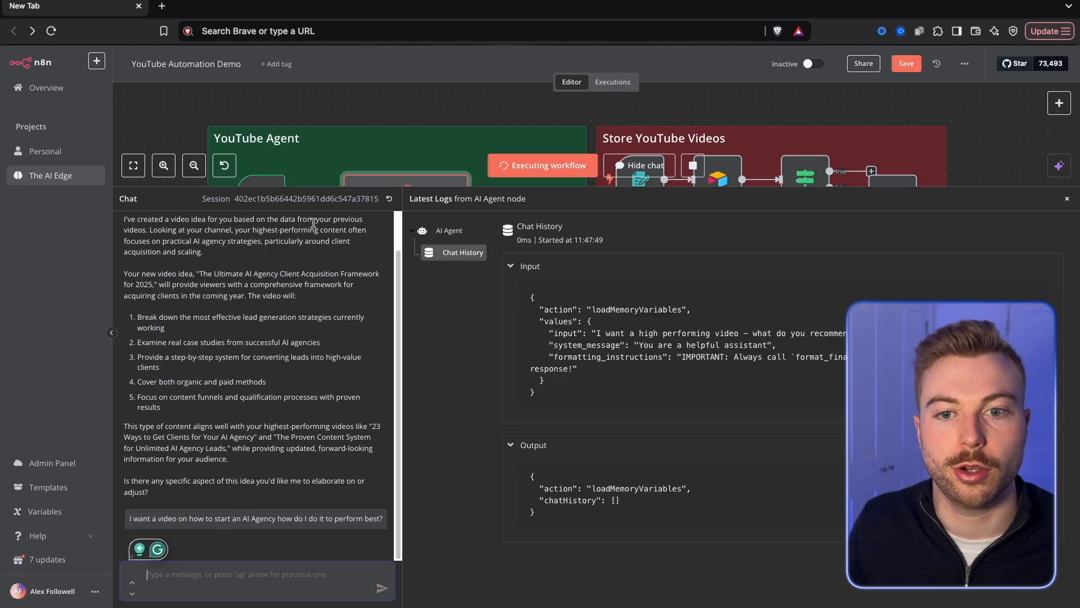
Check the agent's run on the canvas and draft the follow-up chat message "What is the average views per day".
drag(340, 187, 341, 459)
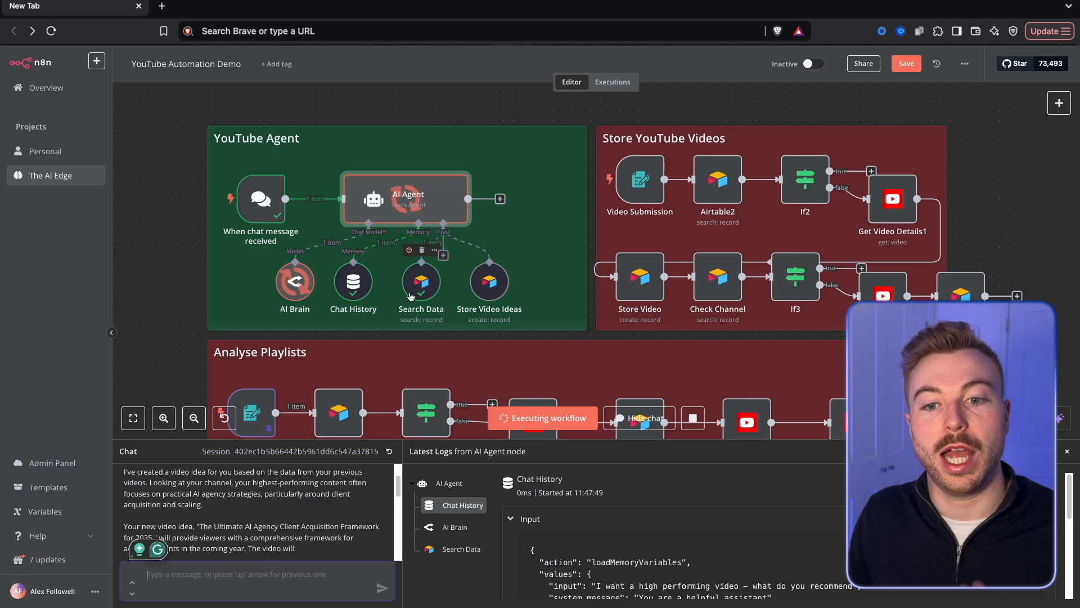
drag(306, 444, 345, 161)
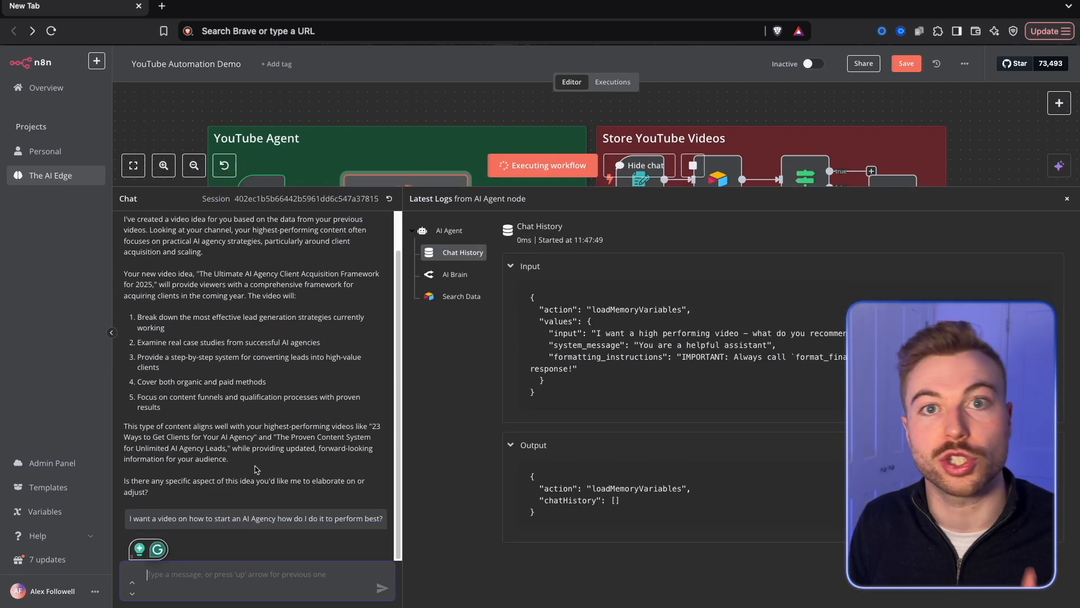
text(What is)
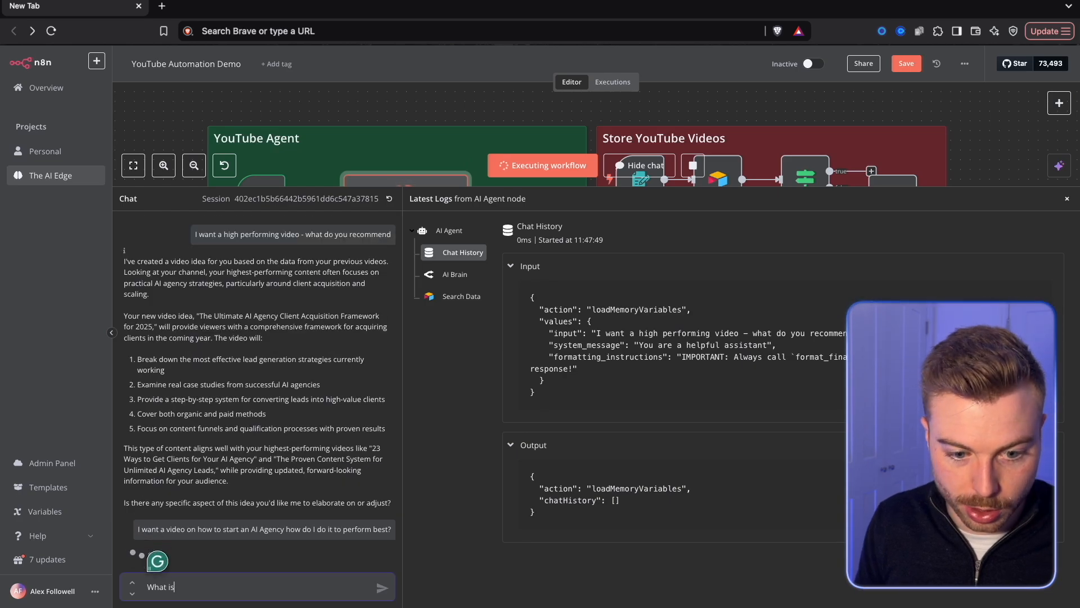
text( the average )
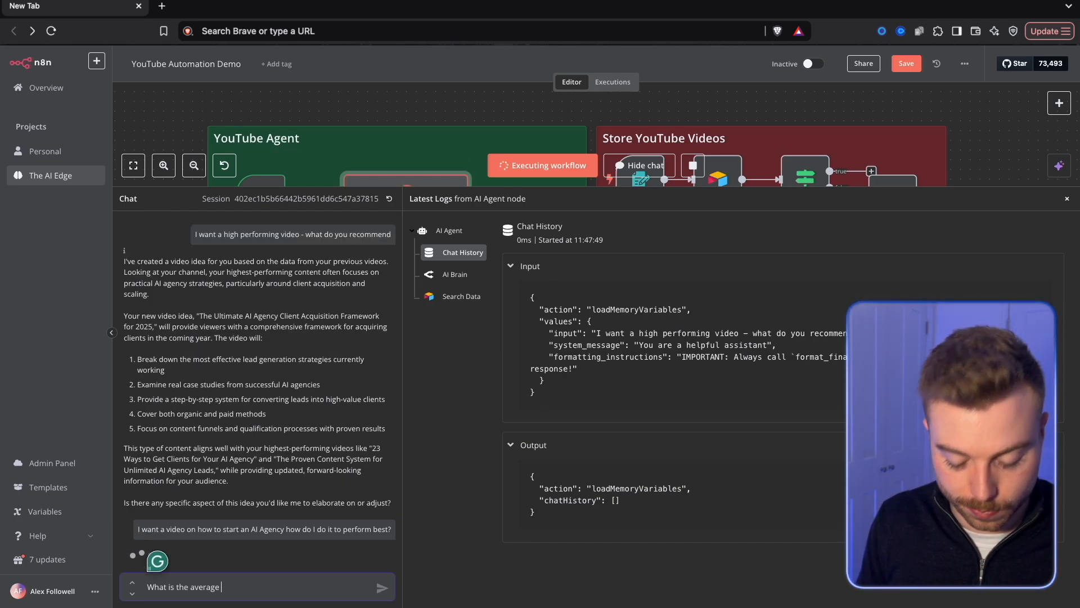
text(views per day)
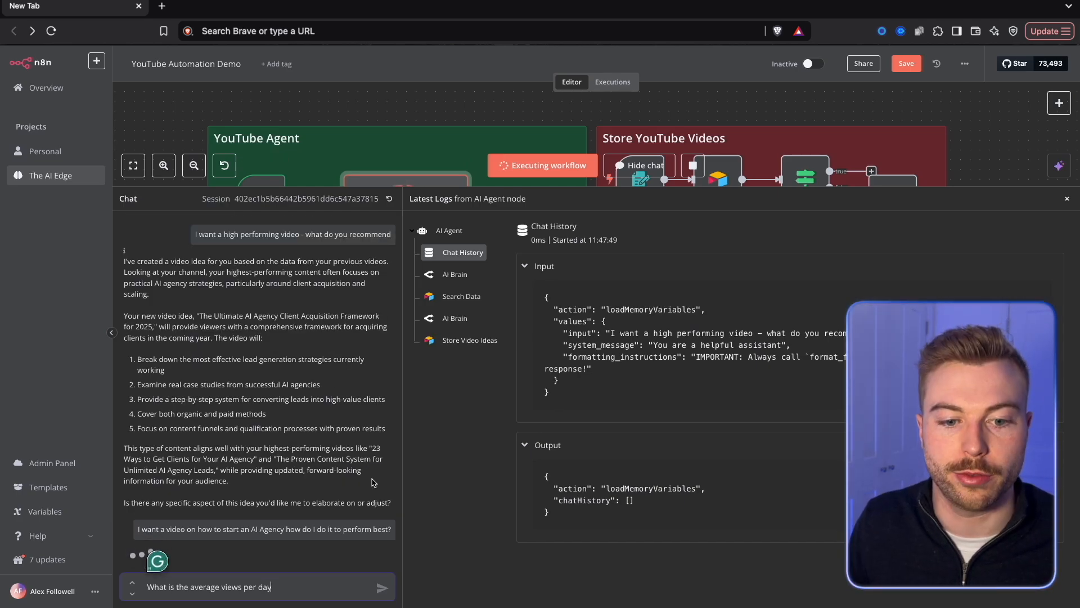
Follow the agent's run on the canvas and read its reply about the AI Agency video, including the high-performing videos it cites.
drag(360, 188, 380, 152)
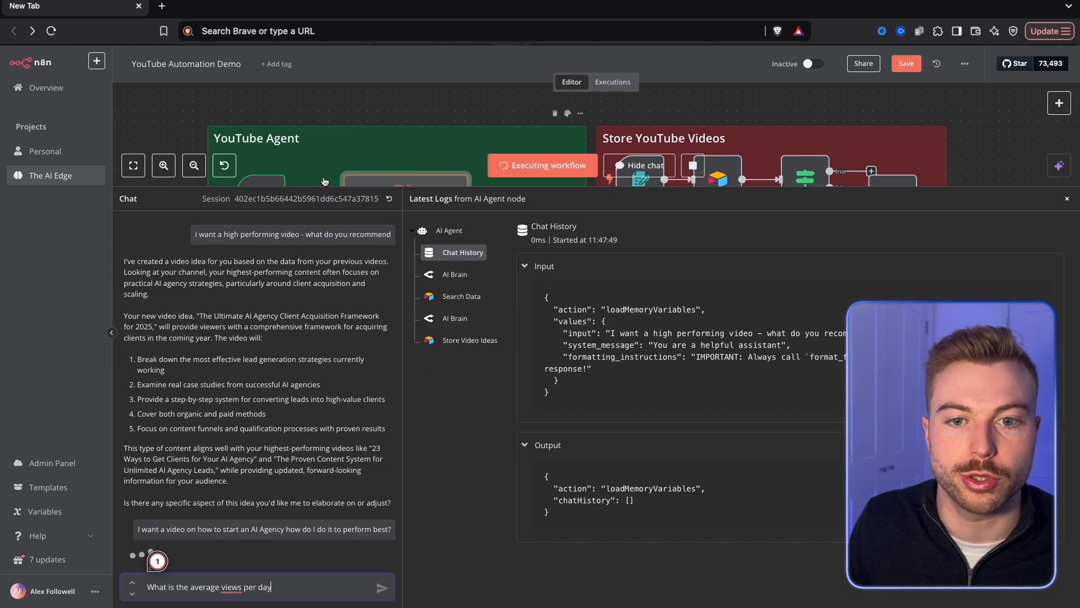
drag(318, 187, 325, 509)
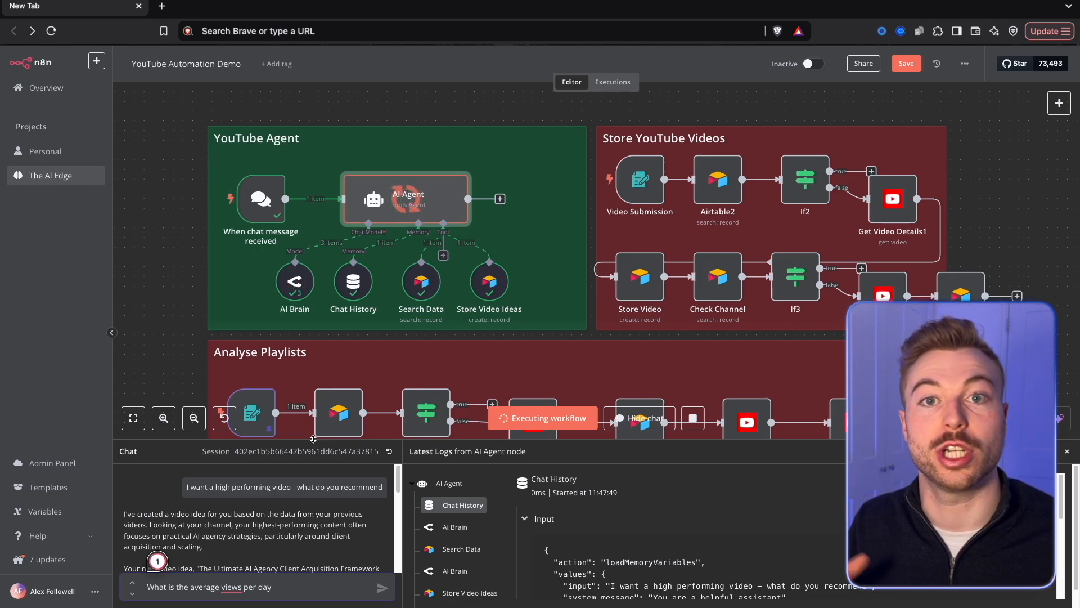
drag(314, 438, 313, 186)
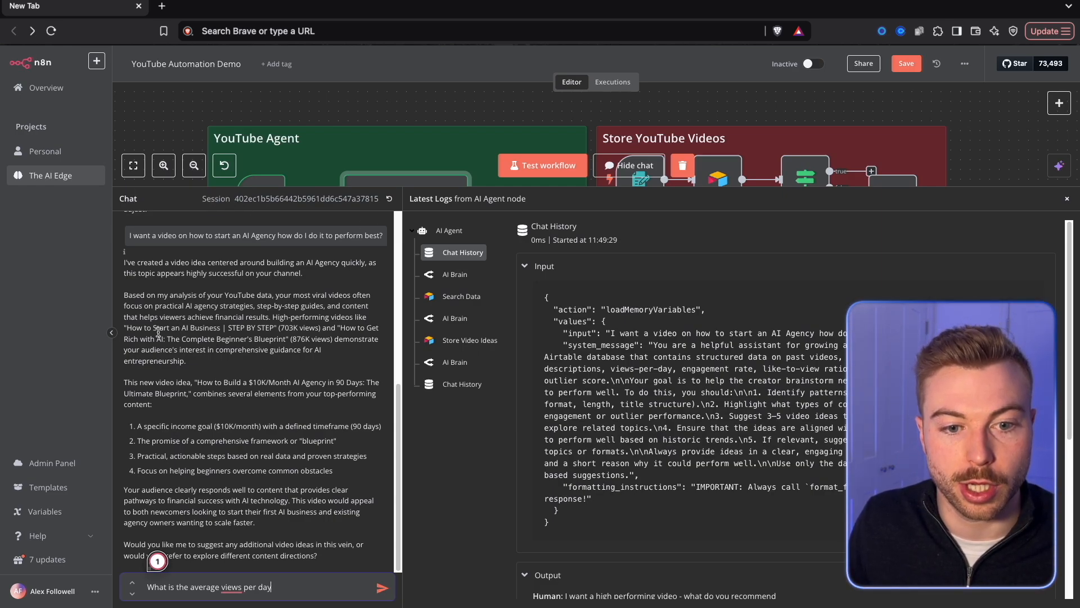
drag(126, 328, 320, 350)
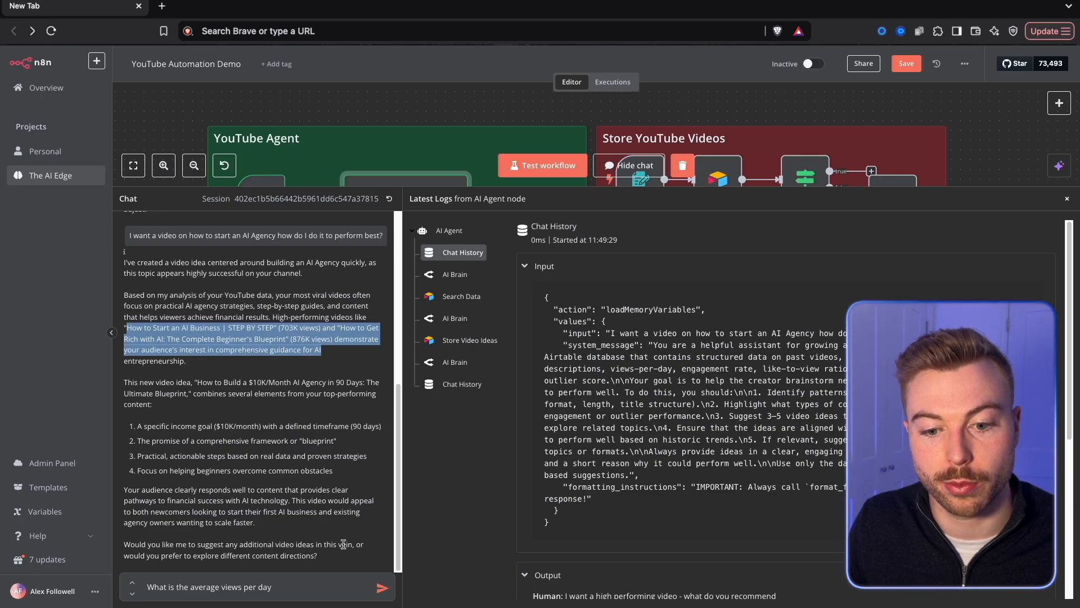
Send the drafted views-per-day question to the agent and watch its tools run on the canvas.
click(381, 587)
drag(339, 253, 339, 439)
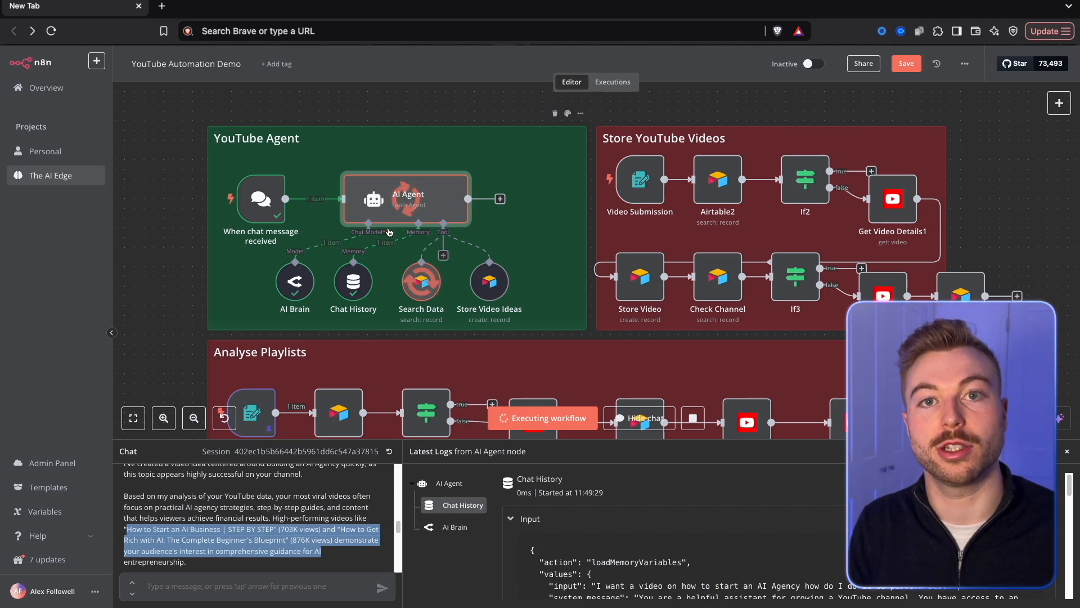
drag(360, 440, 343, 254)
scroll(339, 368, down, 2)
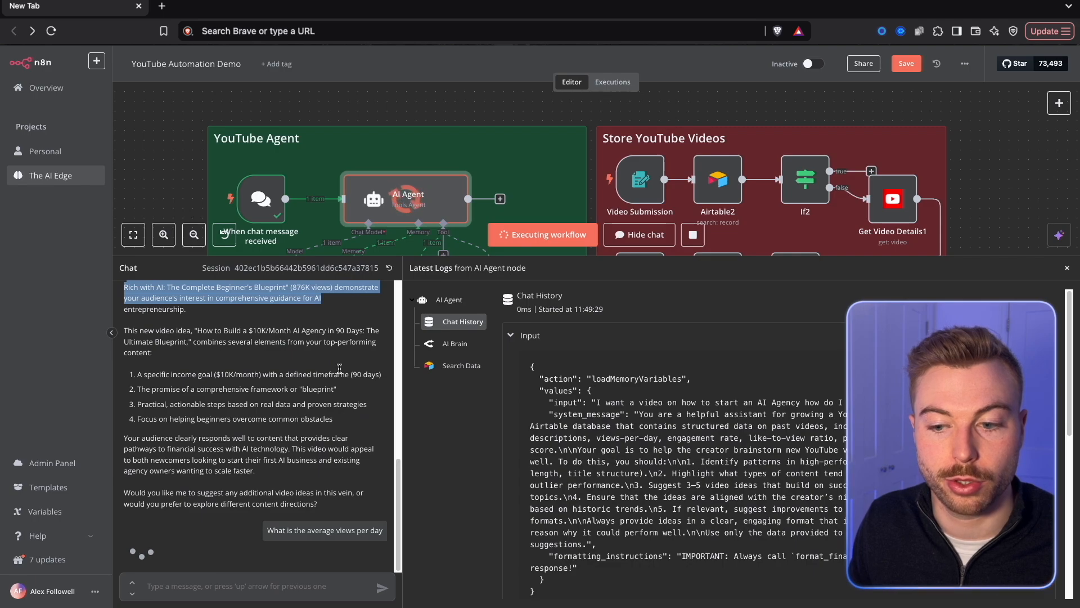
click(340, 368)
drag(339, 255, 342, 363)
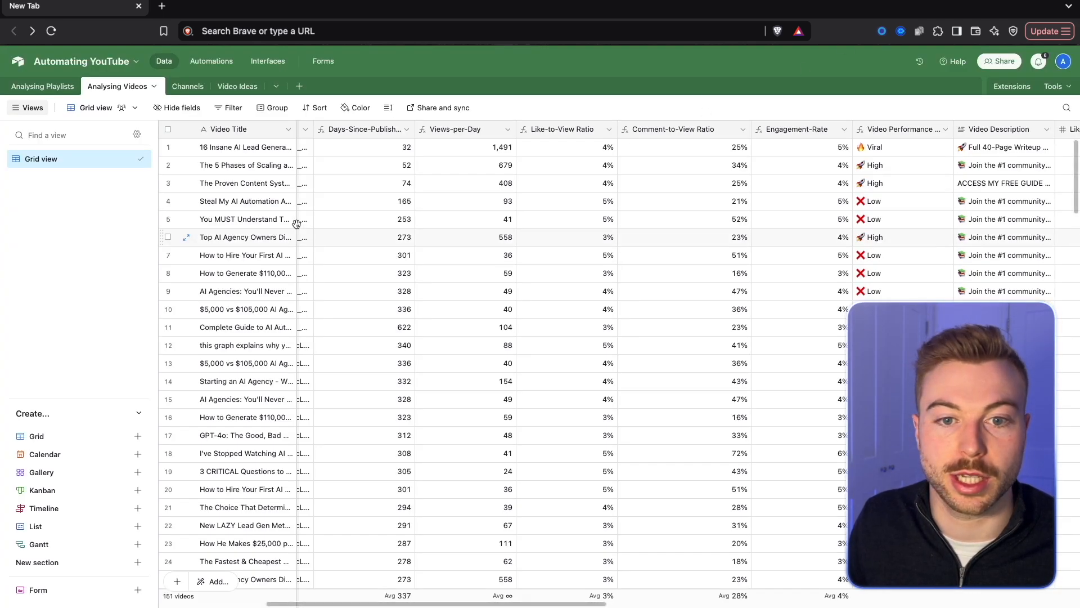
Switch to Airtable, look through the Views-per-Day values in Analysing Videos and open the Analysing Playlists table.
scroll(271, 213, down, 5)
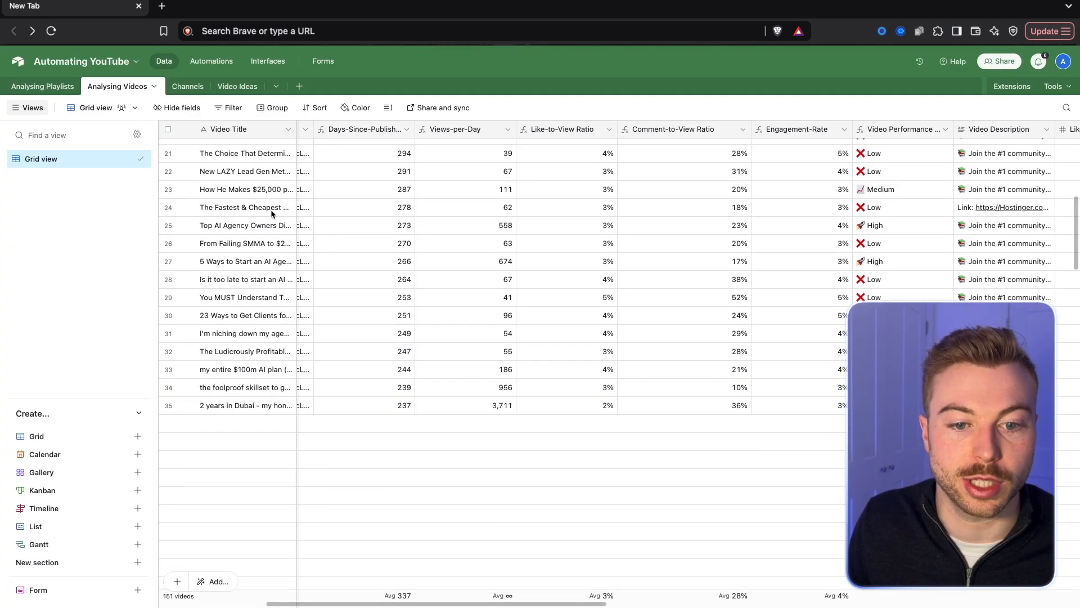
scroll(272, 213, down, 5)
scroll(337, 444, down, 5)
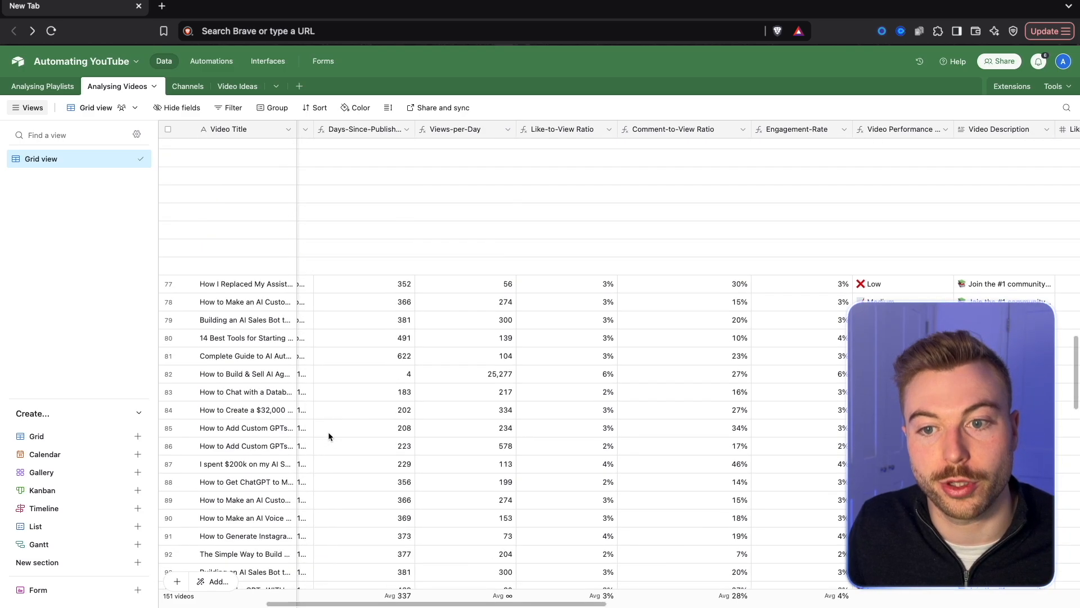
click(42, 86)
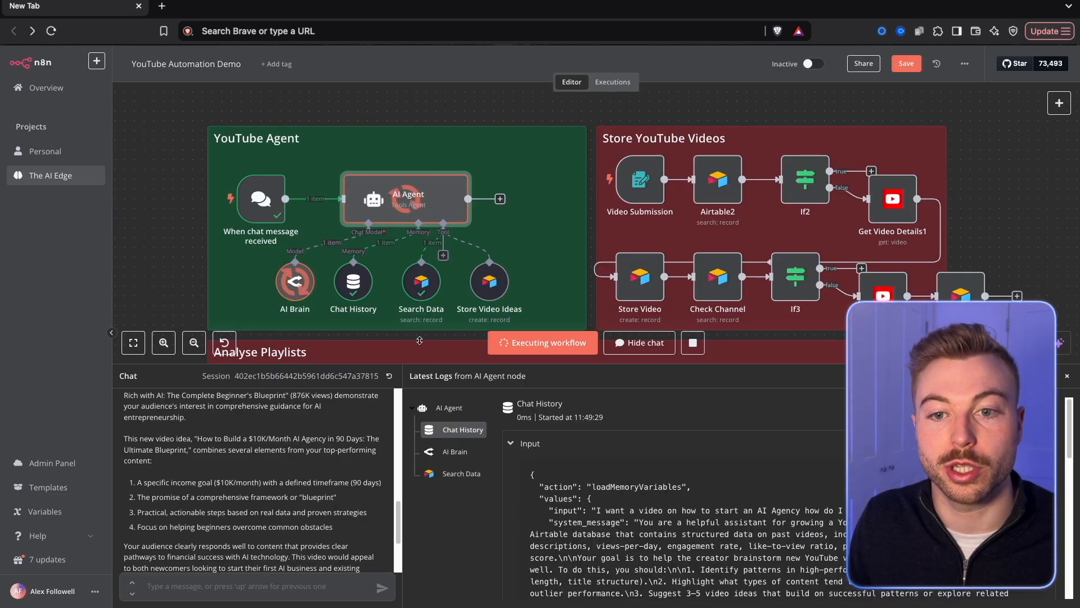
Check the agent's progress on the n8n canvas and open the Video Ideas table in Airtable.
drag(421, 363, 421, 278)
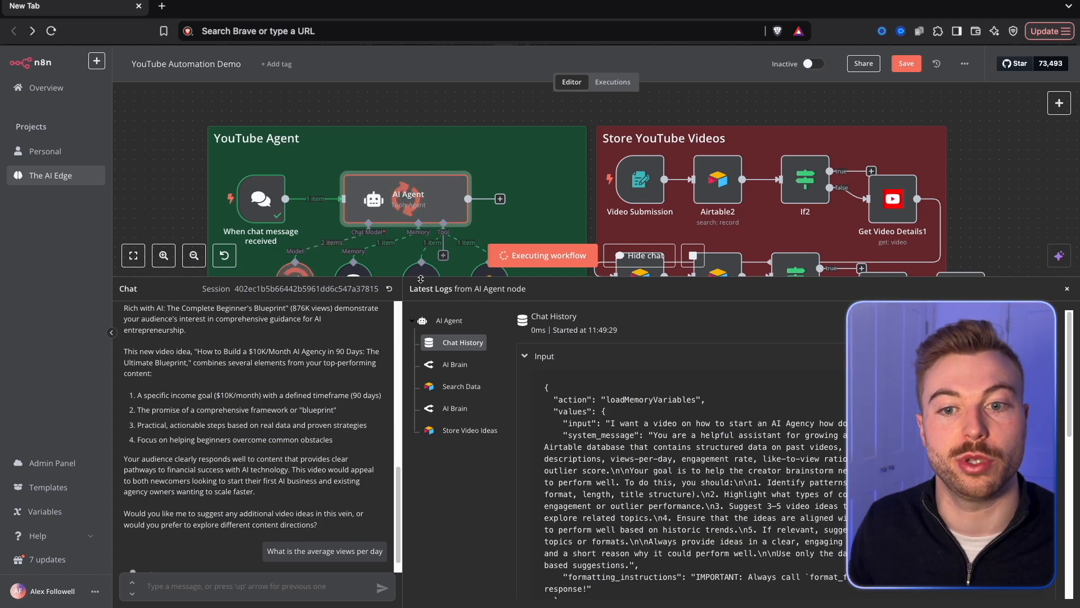
drag(421, 279, 432, 368)
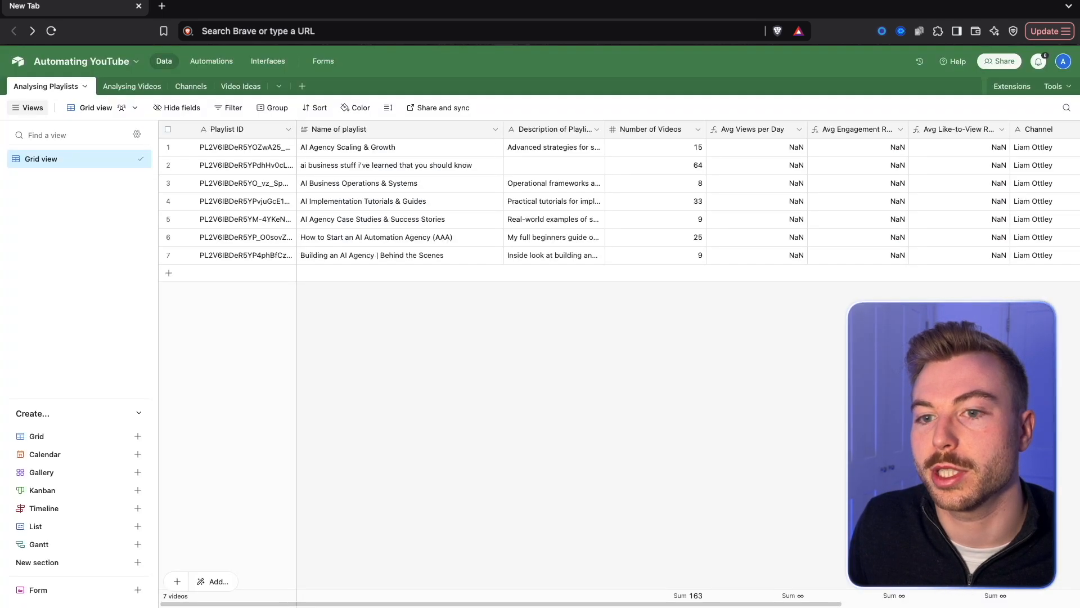
click(240, 86)
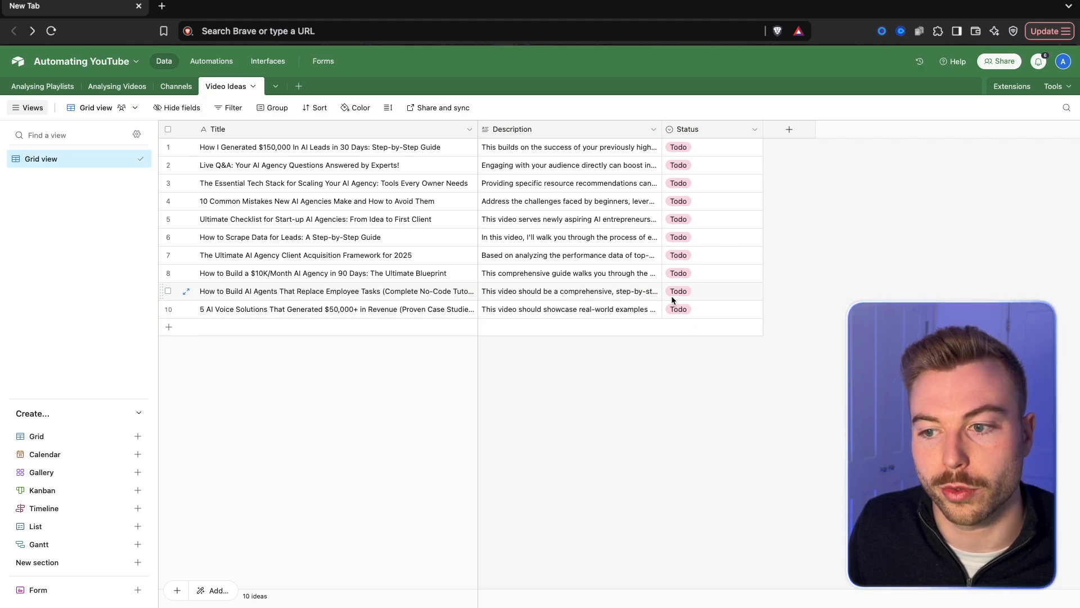
Add a "Created" field of type Created time to the Video Ideas table with the European date format.
click(790, 129)
text(Created)
key(Tab)
text(Crea)
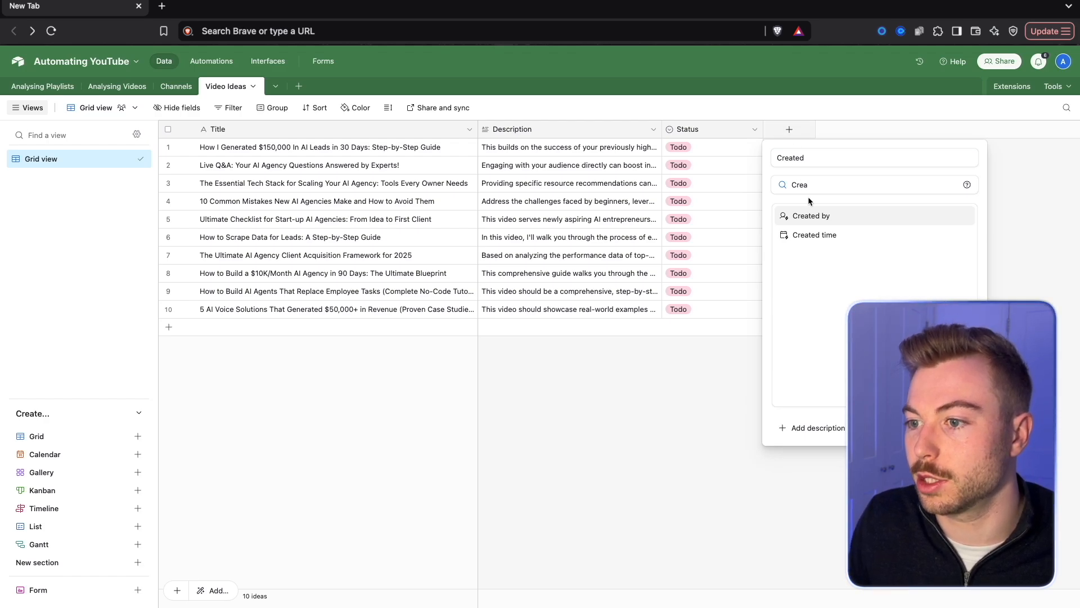
click(814, 234)
click(843, 303)
click(810, 365)
click(838, 244)
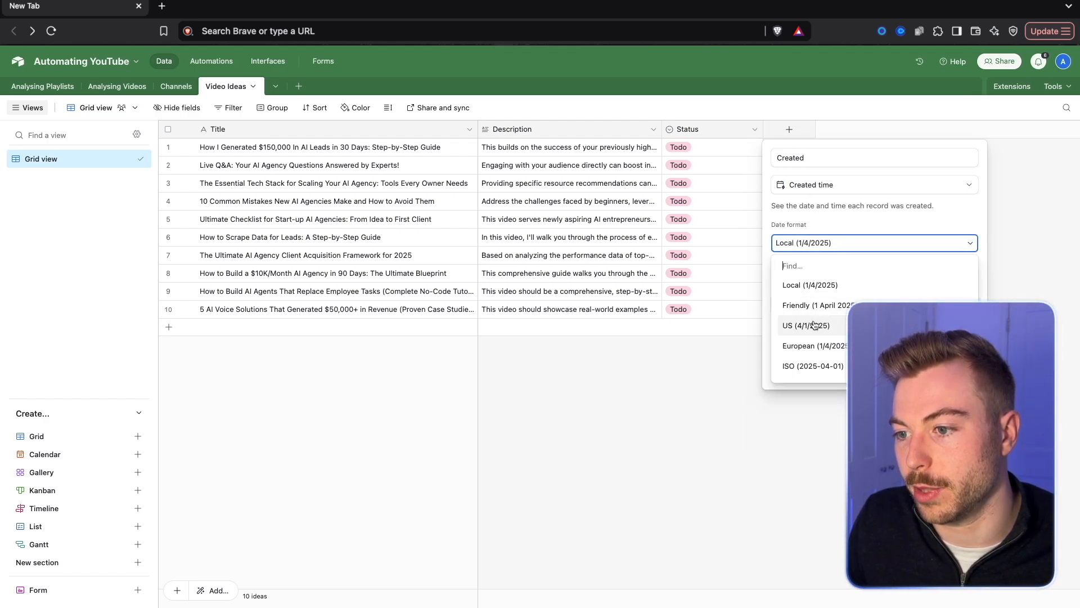
click(810, 345)
click(956, 369)
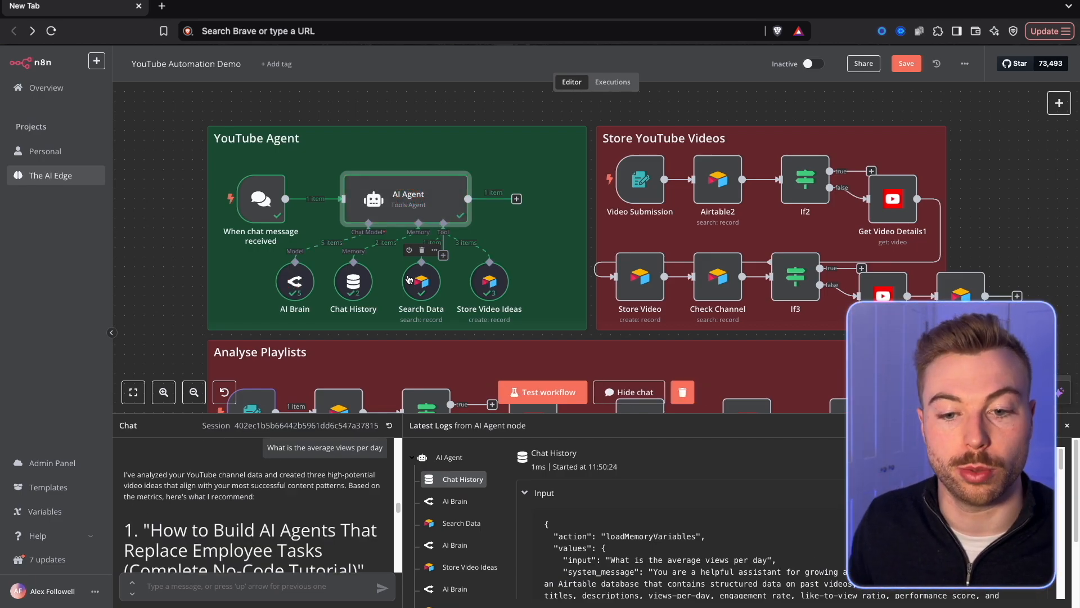
Return to n8n and read the agent's reply, highlighting the titles of its three recommended video ideas.
drag(389, 414, 425, 162)
scroll(296, 347, down, 1)
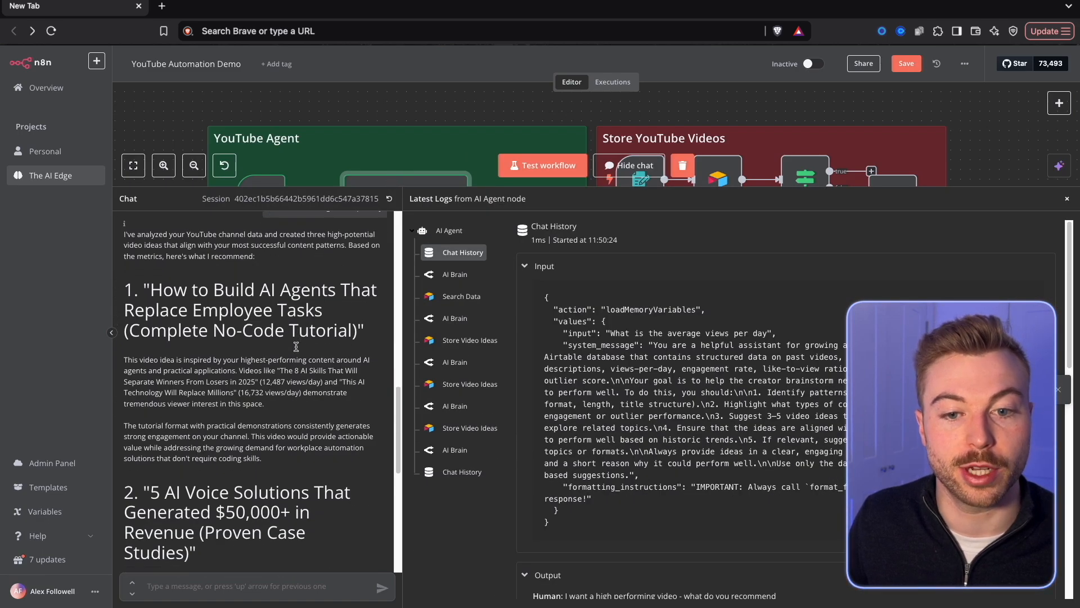
drag(144, 290, 372, 337)
scroll(271, 378, down, 1)
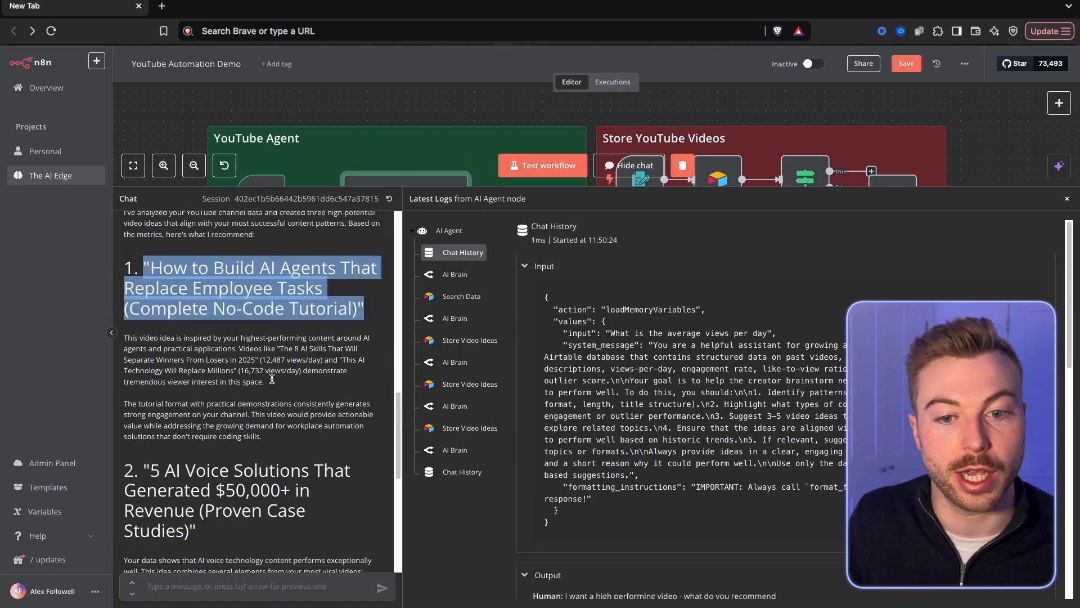
scroll(272, 379, down, 3)
drag(150, 414, 224, 487)
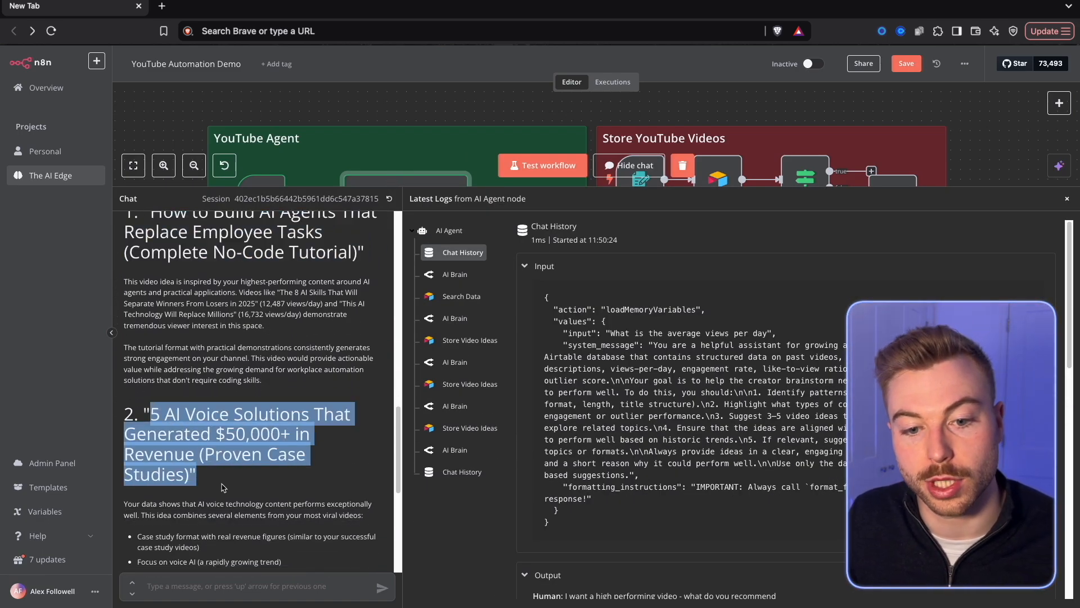
scroll(224, 487, down, 12)
drag(144, 366, 374, 419)
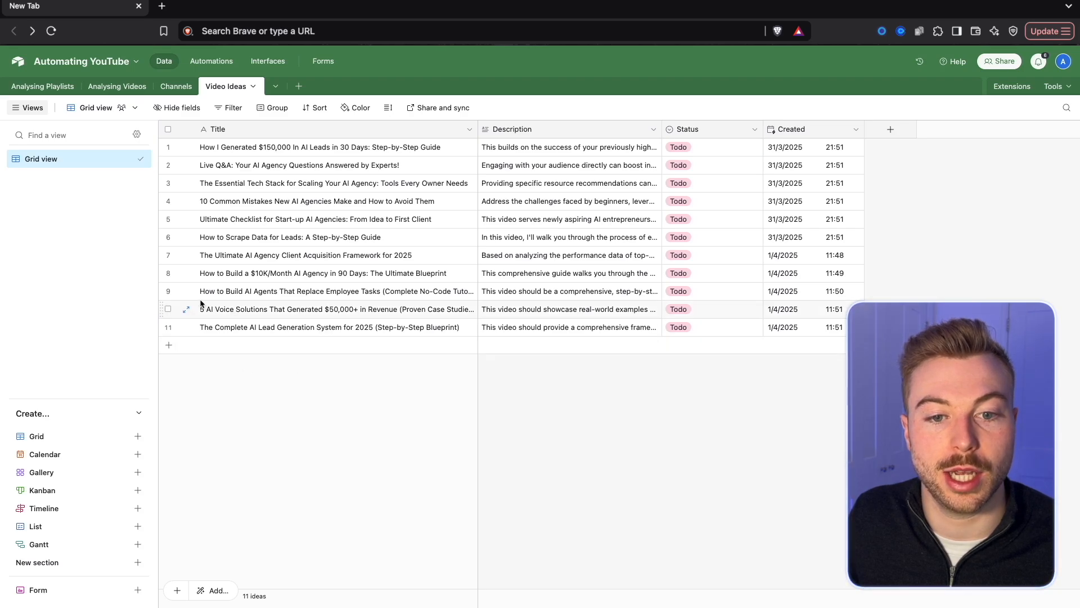
Switch to Airtable and mark rows 9 to 11 of the Video Ideas table to compare them with the agent's suggestions.
click(167, 291)
click(167, 309)
click(168, 327)
click(638, 454)
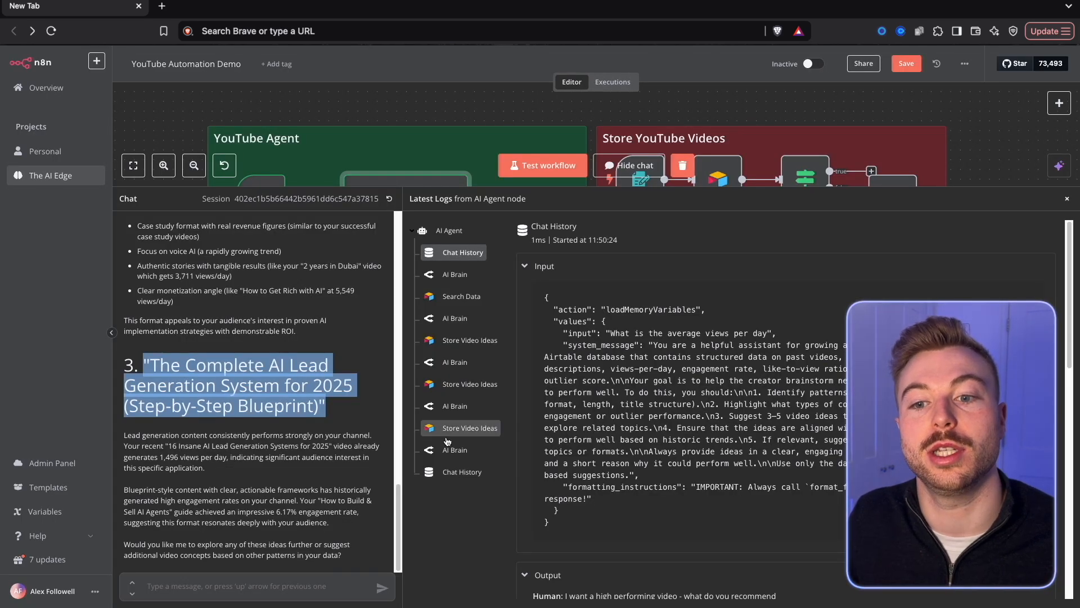
Return to n8n, shrink the chat area and fit the whole workflow on the canvas for an overview.
drag(499, 200, 553, 549)
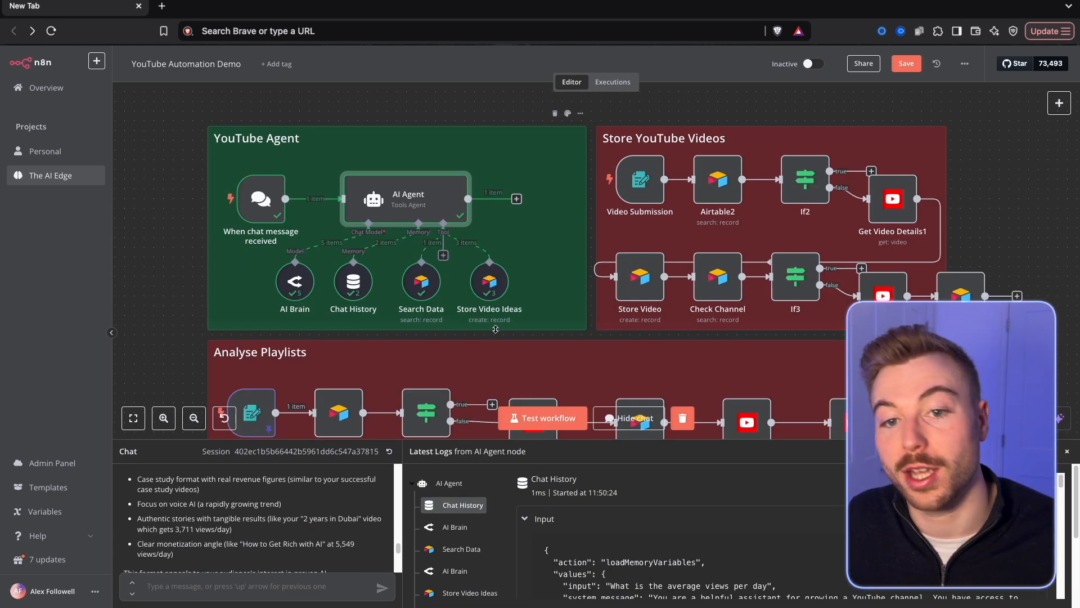
click(133, 418)
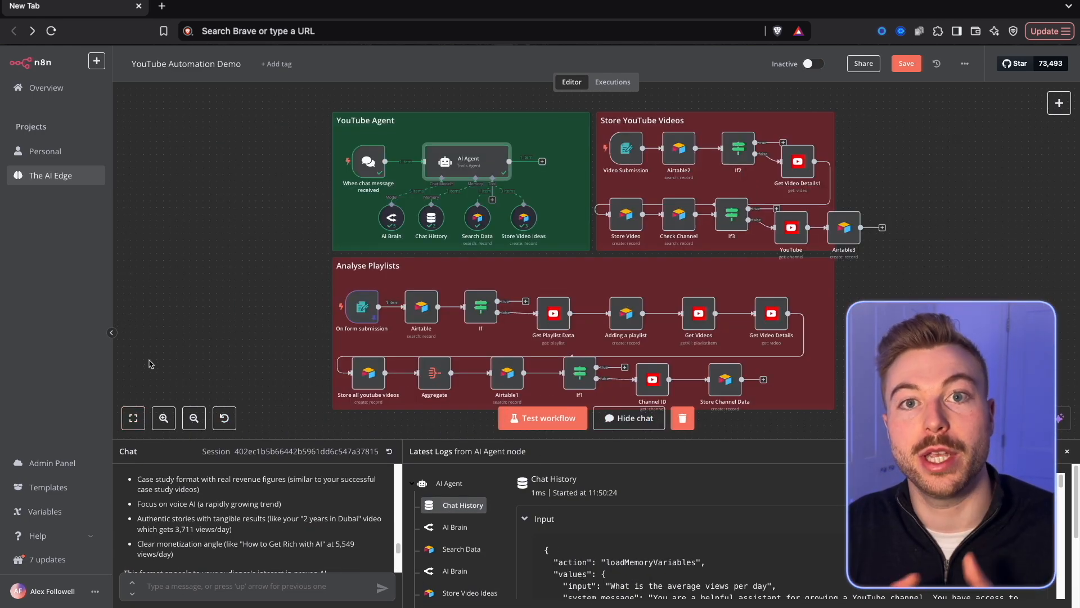